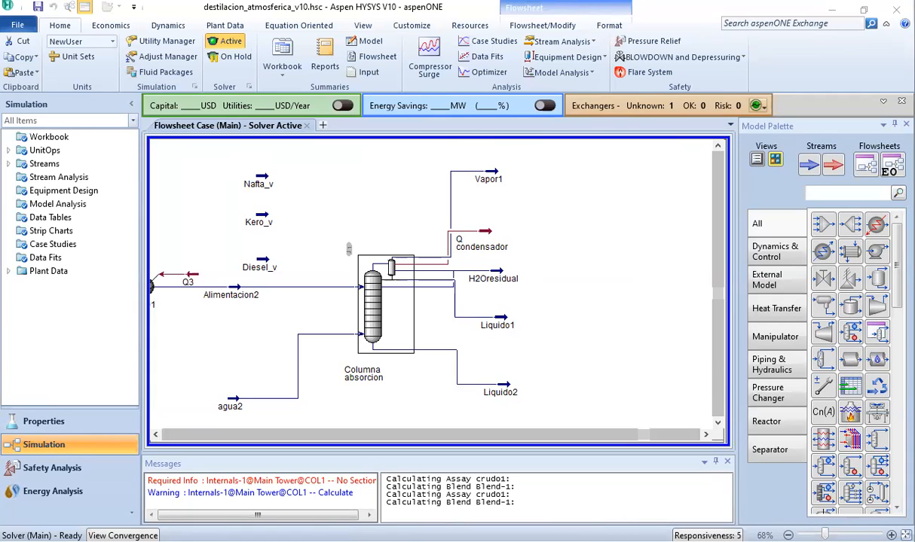
# Step: Review the main flowsheet from the feed mixer through the desalter and V-100 separator to the absorption column
pyautogui.scroll(-5, 324, 398)
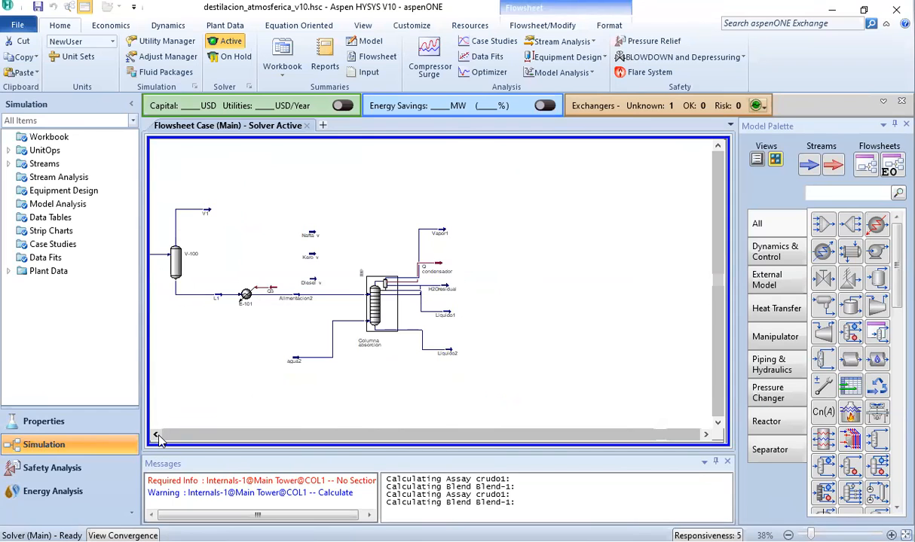
pyautogui.moveTo(158, 440); pyautogui.dragTo(157, 440)
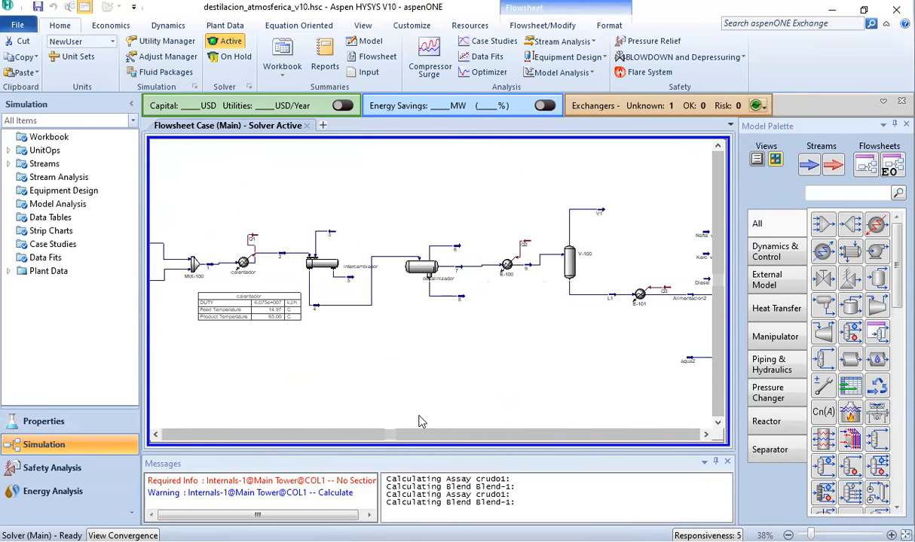
pyautogui.click(156, 435)
pyautogui.click(706, 436)
pyautogui.click(155, 435)
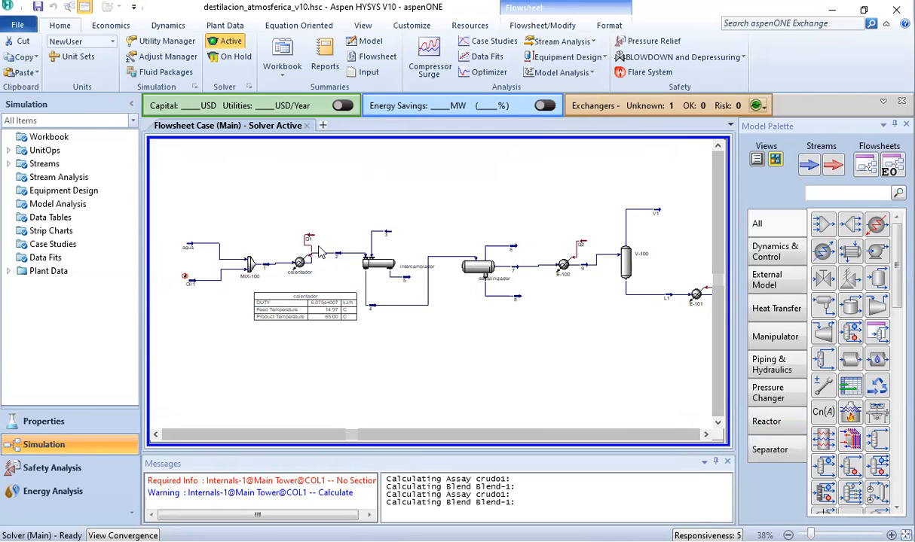
pyautogui.moveTo(492, 282)
pyautogui.click(706, 435)
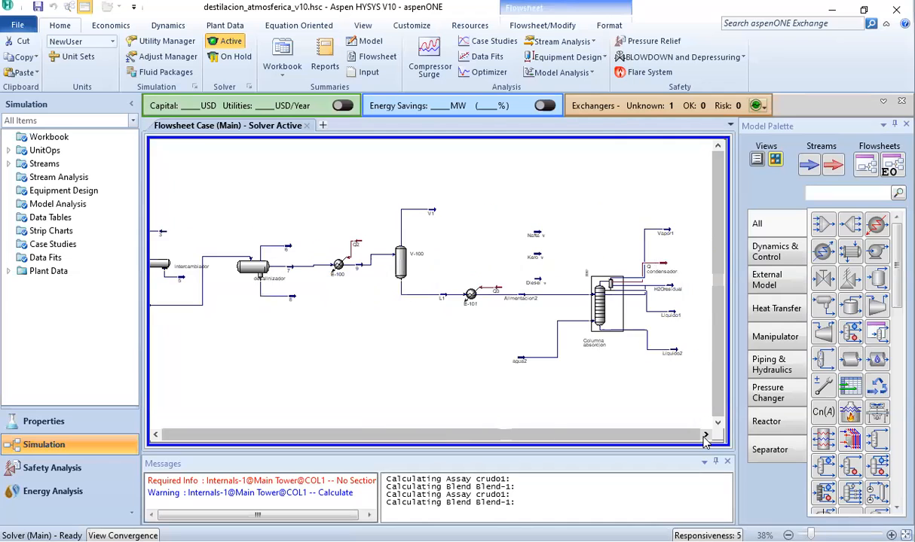
pyautogui.click(156, 435)
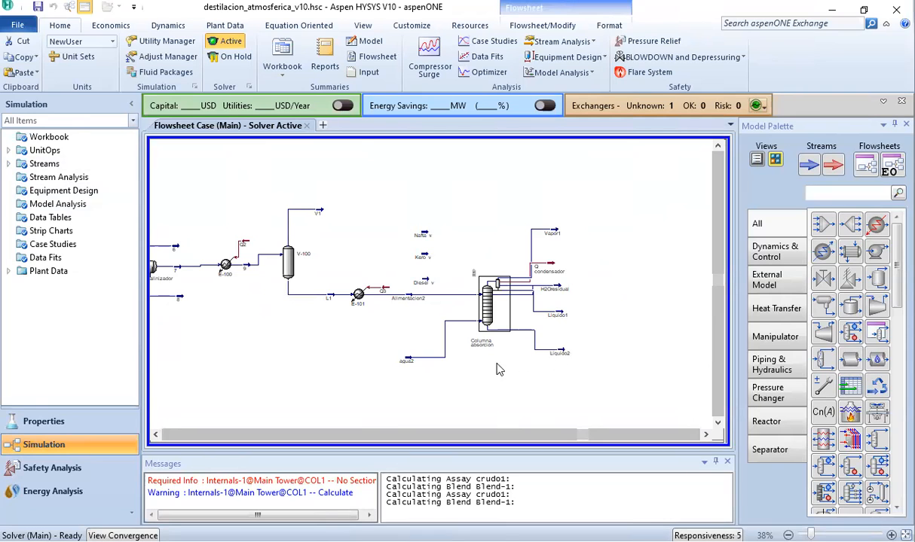
pyautogui.scroll(2, 496, 315)
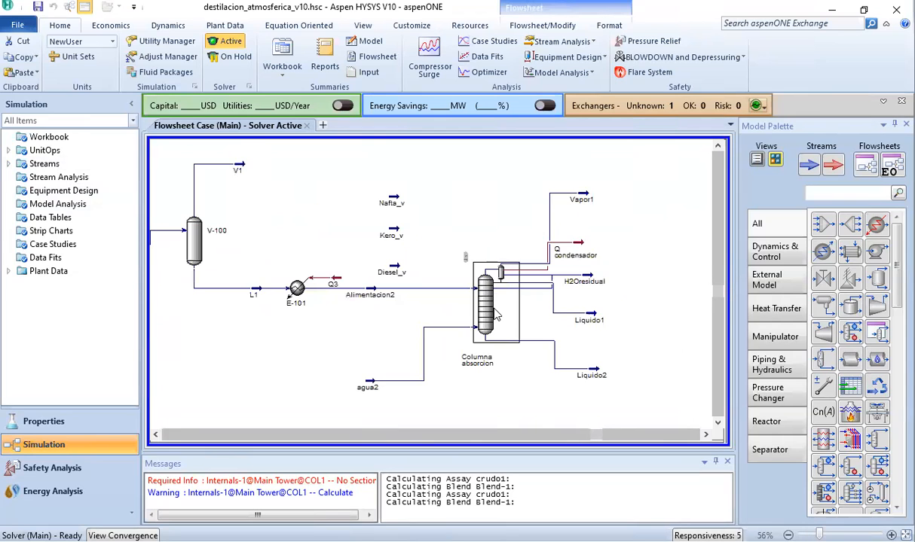
pyautogui.scroll(1, 496, 315)
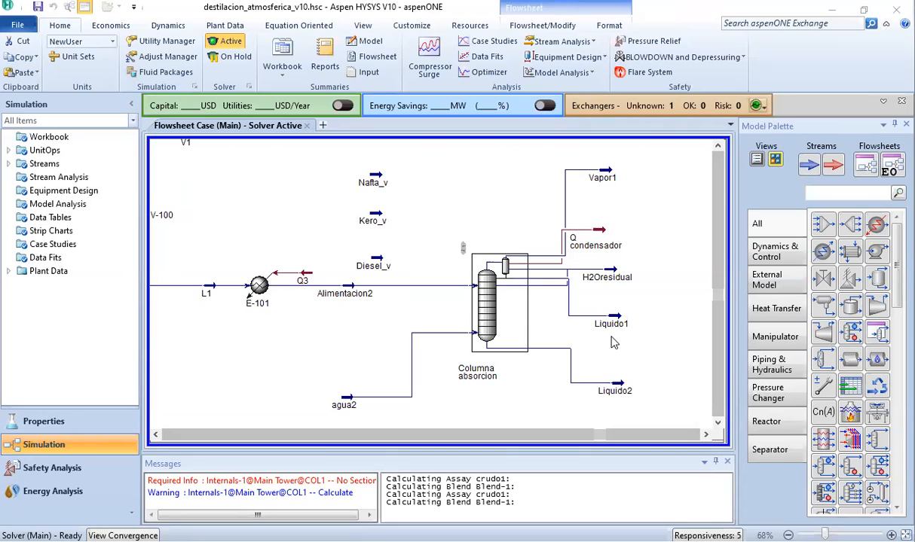
# Step: Inspect the Vapor1 and H2Oresidual outlet streams, and open the absorption column to examine its connections and side draw
pyautogui.click(574, 170)
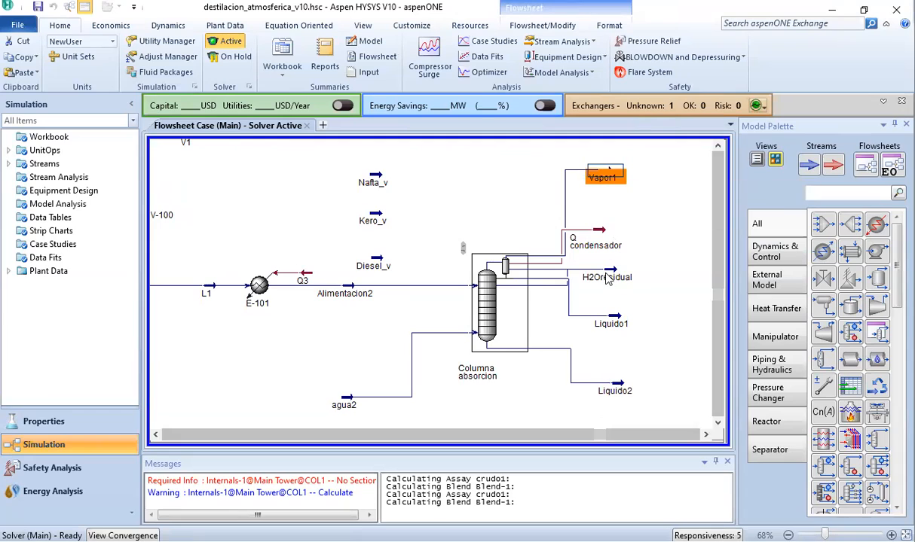
pyautogui.click(580, 265)
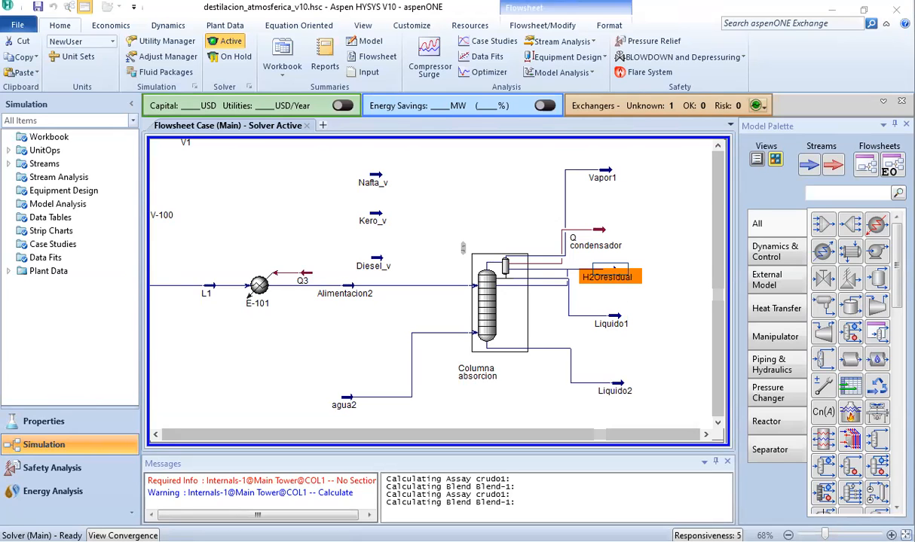
pyautogui.click(621, 287)
pyautogui.doubleClick(493, 307)
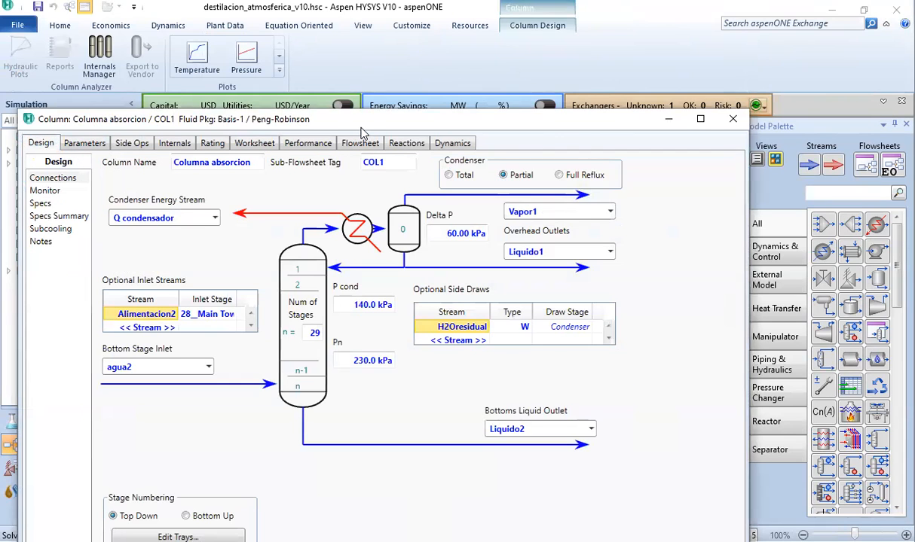
pyautogui.moveTo(360, 127); pyautogui.dragTo(424, 41)
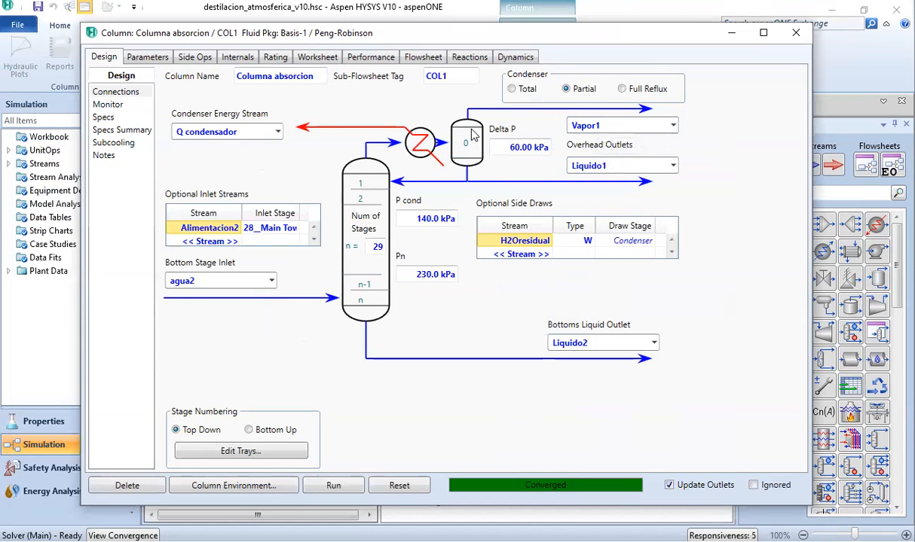
pyautogui.click(514, 241)
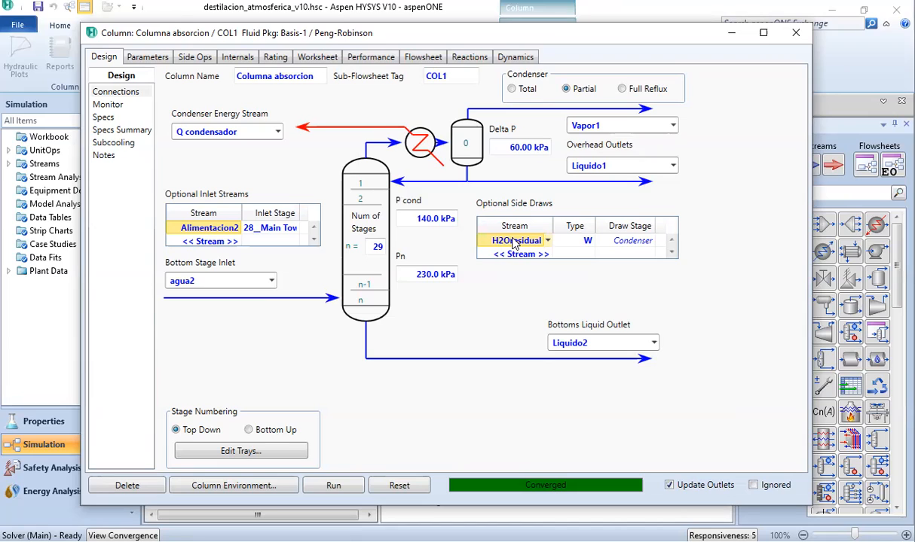
pyautogui.click(722, 10)
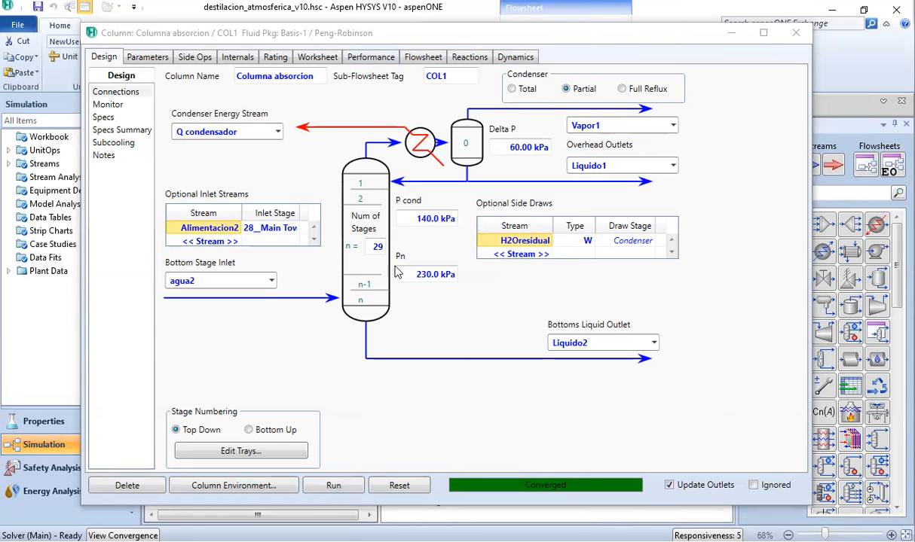
# Step: Compare the inlet and outlet stream conditions in the absorption column's worksheet and rerun the column
pyautogui.click(322, 64)
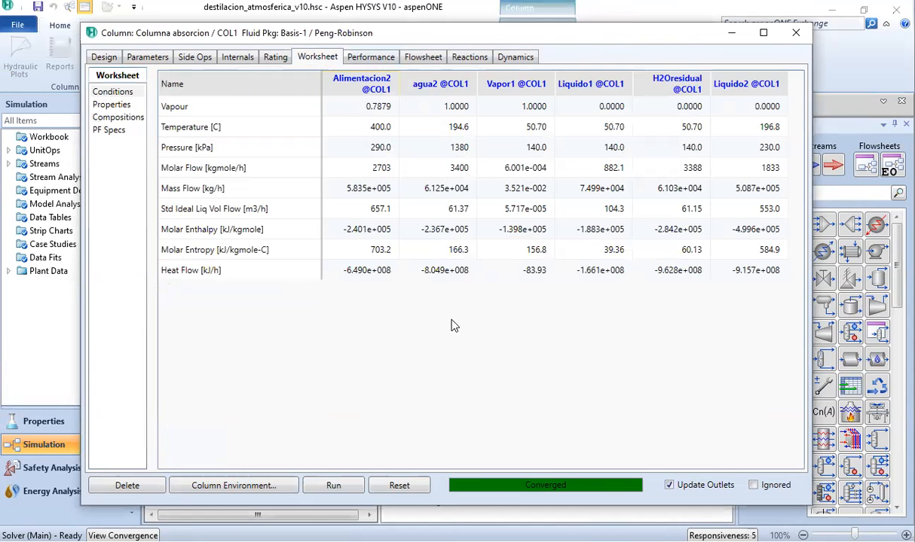
pyautogui.click(369, 60)
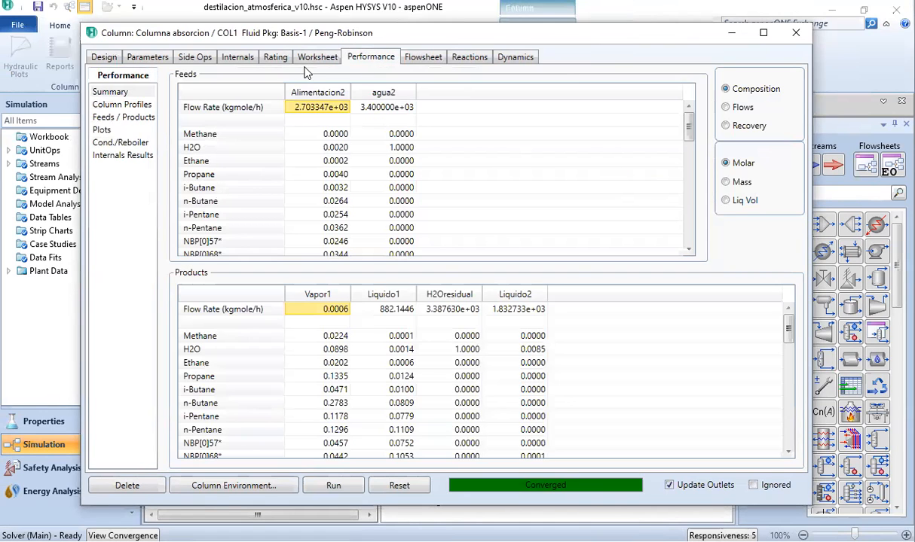
pyautogui.click(308, 62)
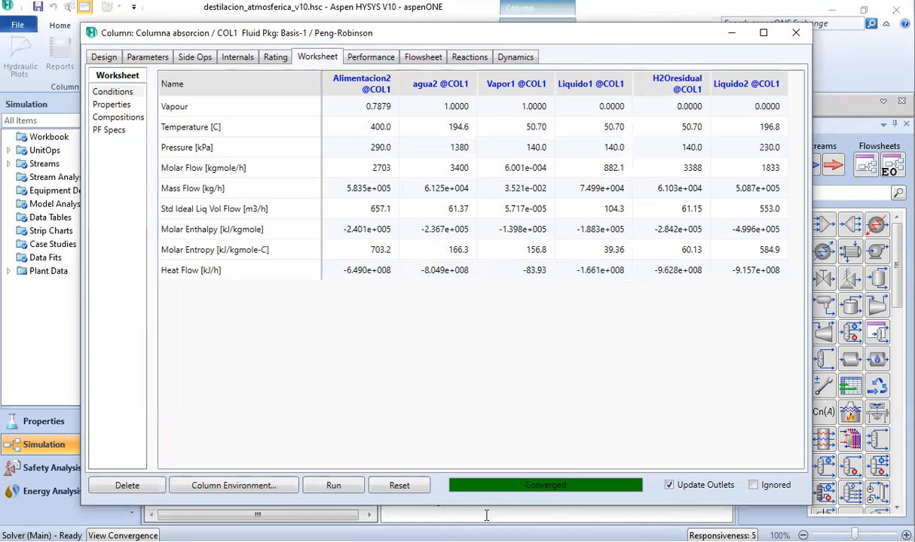
pyautogui.moveTo(763, 143)
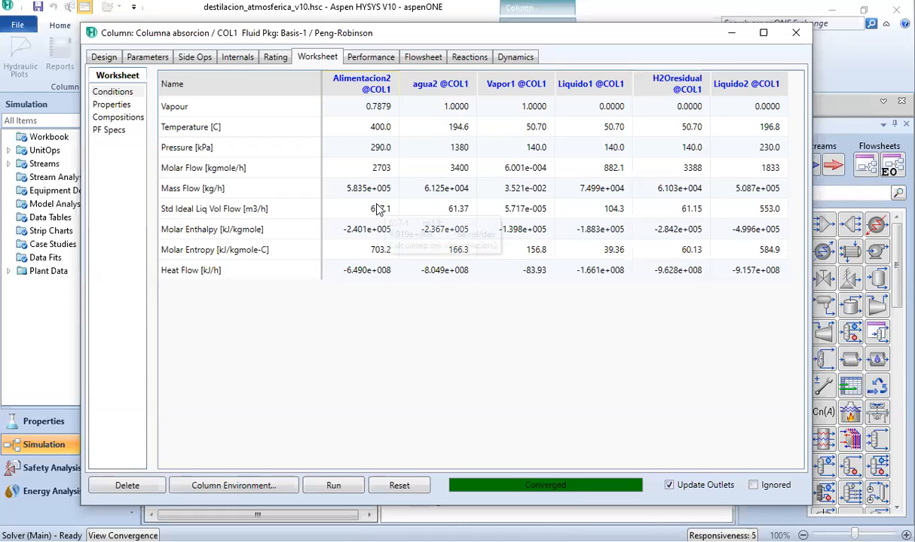
pyautogui.moveTo(756, 127)
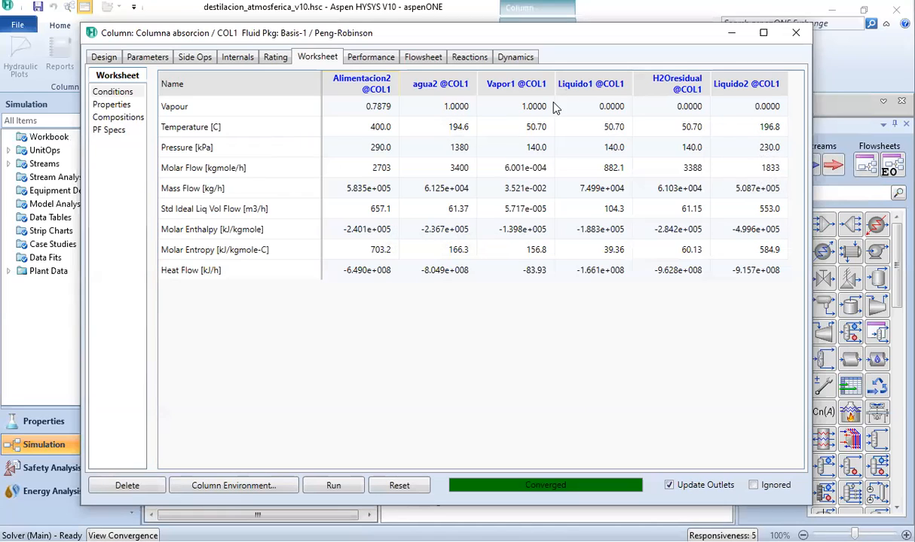
pyautogui.moveTo(433, 102)
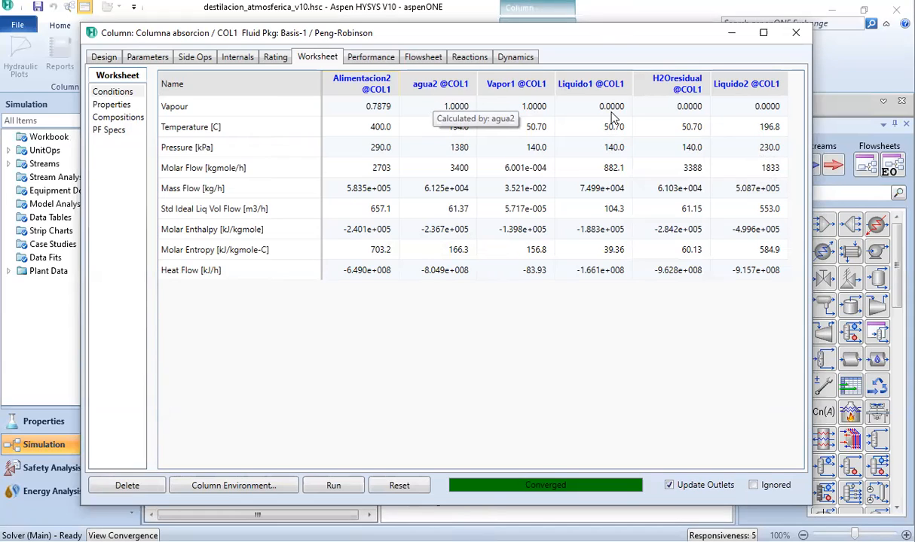
pyautogui.click(357, 482)
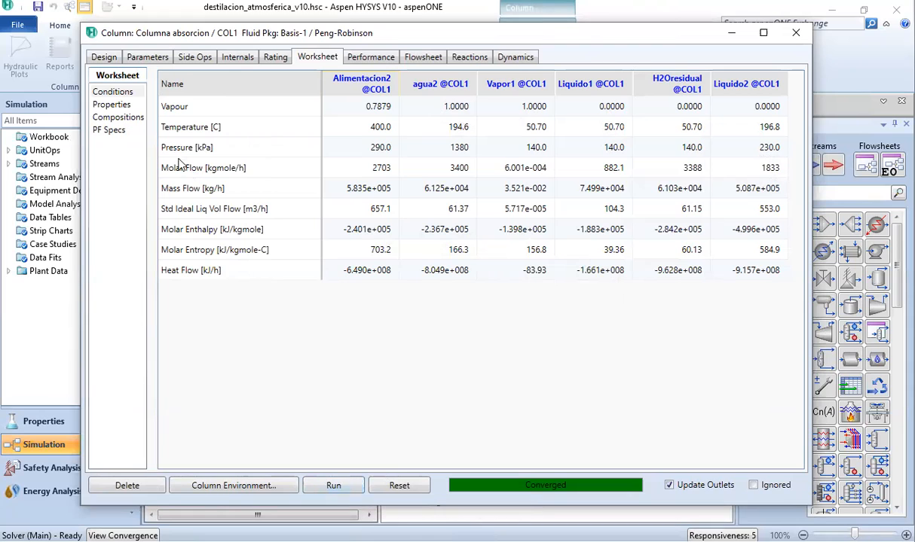
# Step: Review the component compositions of the absorption column's streams and close the column window
pyautogui.click(113, 118)
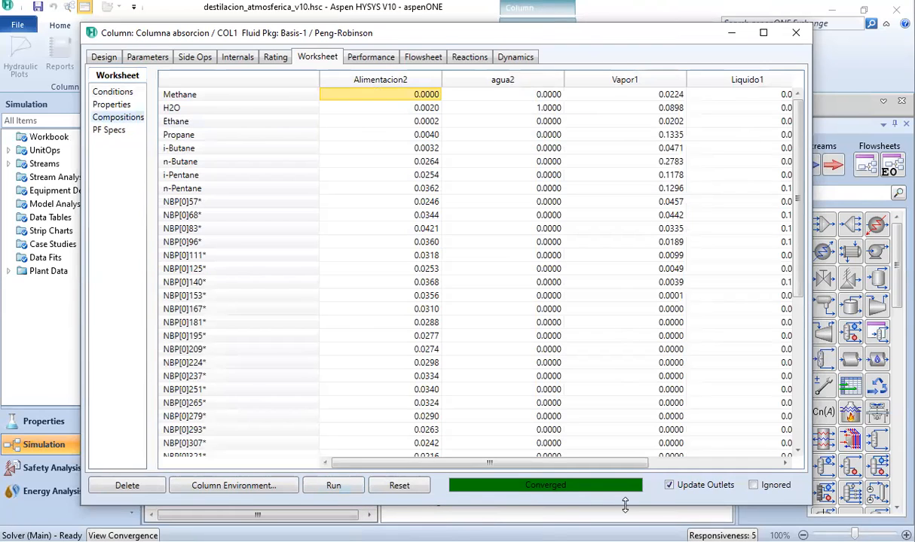
pyautogui.moveTo(602, 464); pyautogui.dragTo(662, 467)
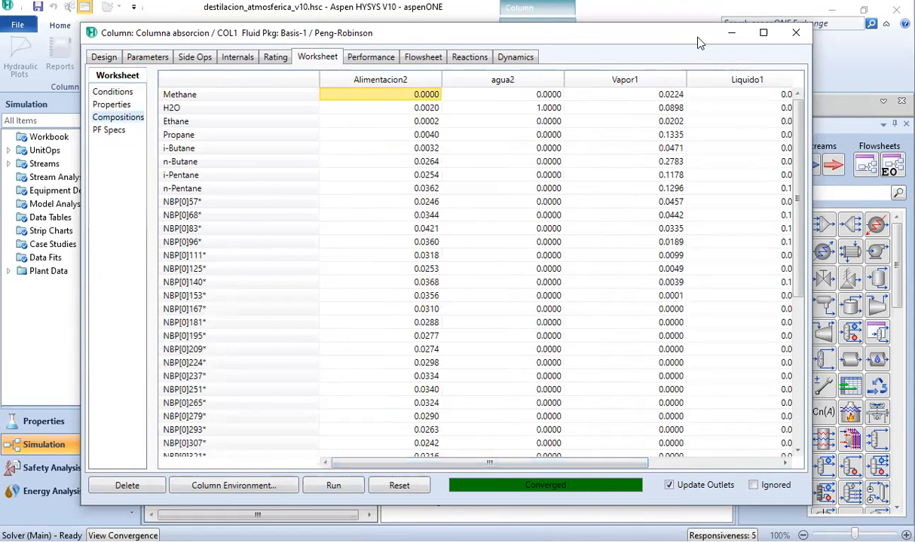
pyautogui.click(791, 39)
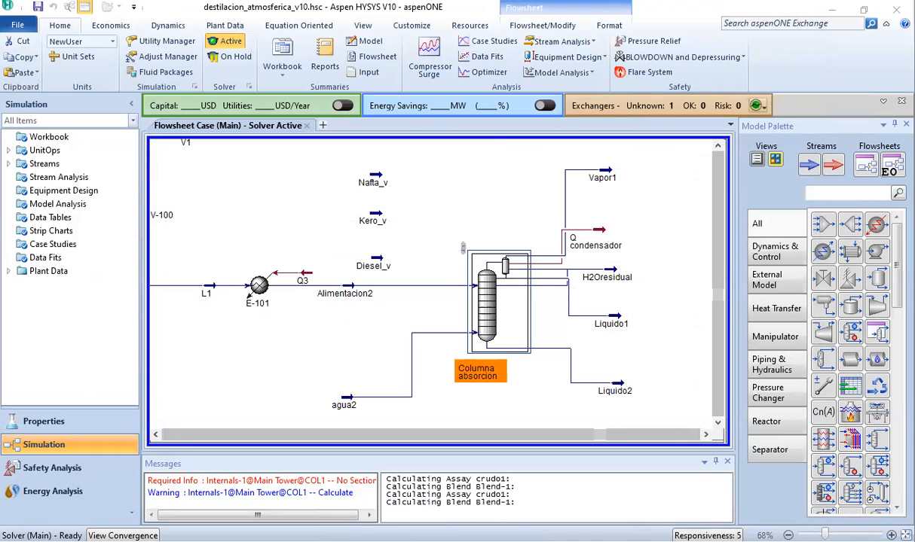
# Step: Check the Blend-1 oil cut distributions in the properties environment and return to the simulation flowsheet
pyautogui.click(56, 422)
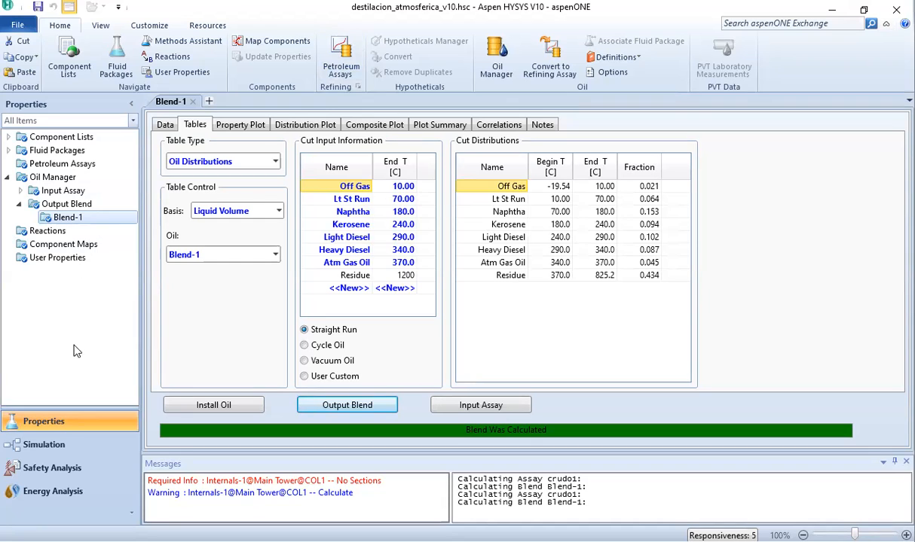
pyautogui.click(38, 446)
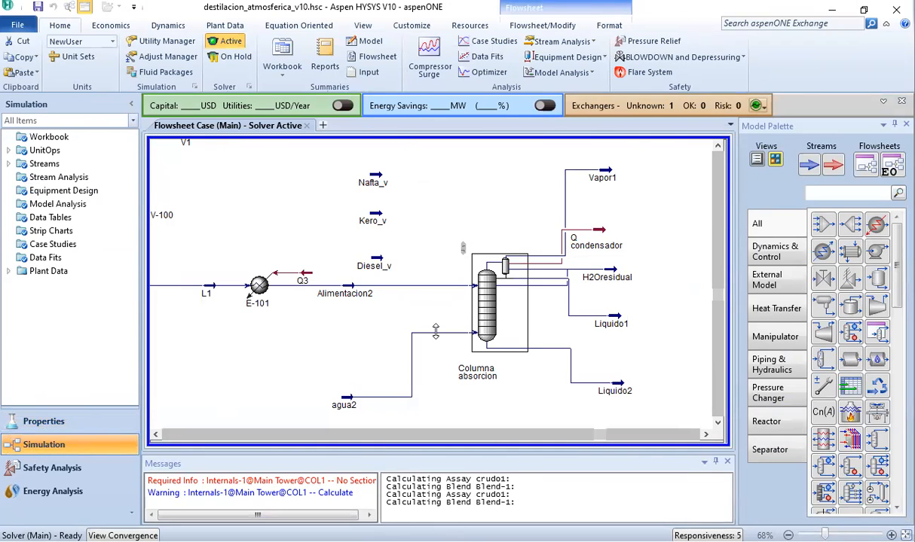
# Step: Enter the absorption column's environment, check its connections and stage profiles, and minimize the column window to expose the sub-flowsheet
pyautogui.click(486, 309)
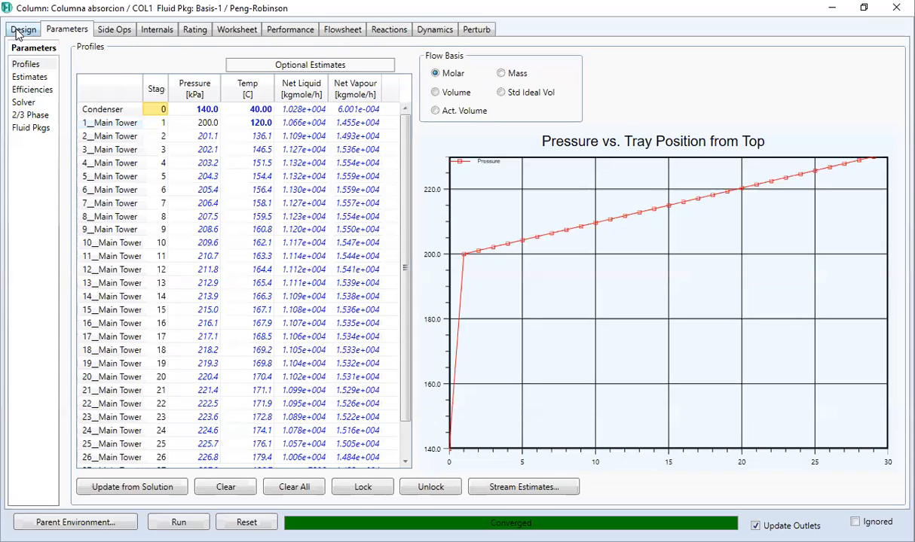
pyautogui.click(19, 31)
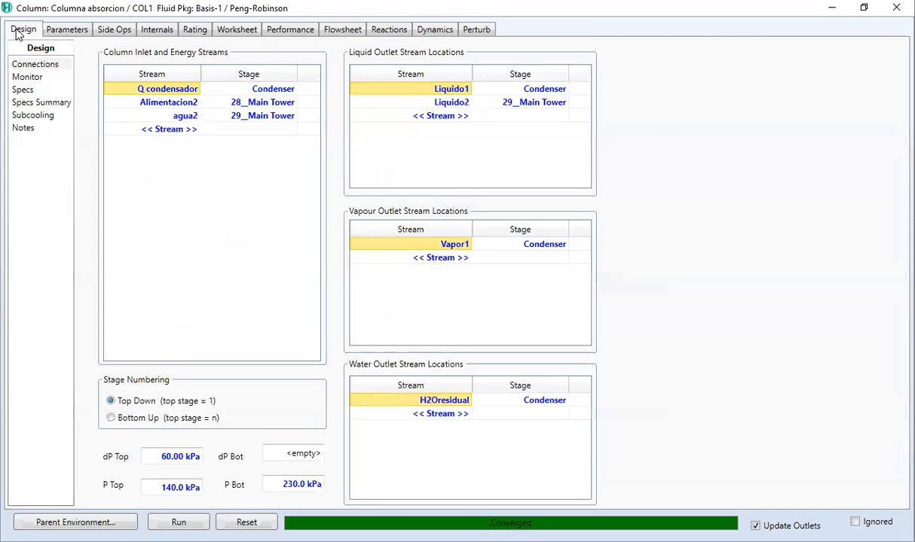
pyautogui.click(66, 30)
pyautogui.click(829, 12)
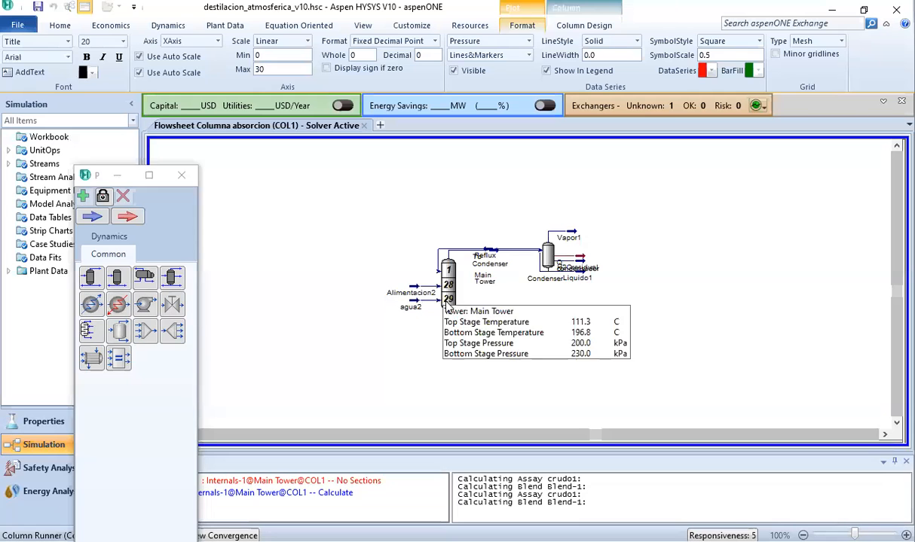
# Step: Dock the floating object palette beside the column sub-flowsheet so it no longer covers the diagram
pyautogui.click(410, 363)
pyautogui.scroll(2, 444, 293)
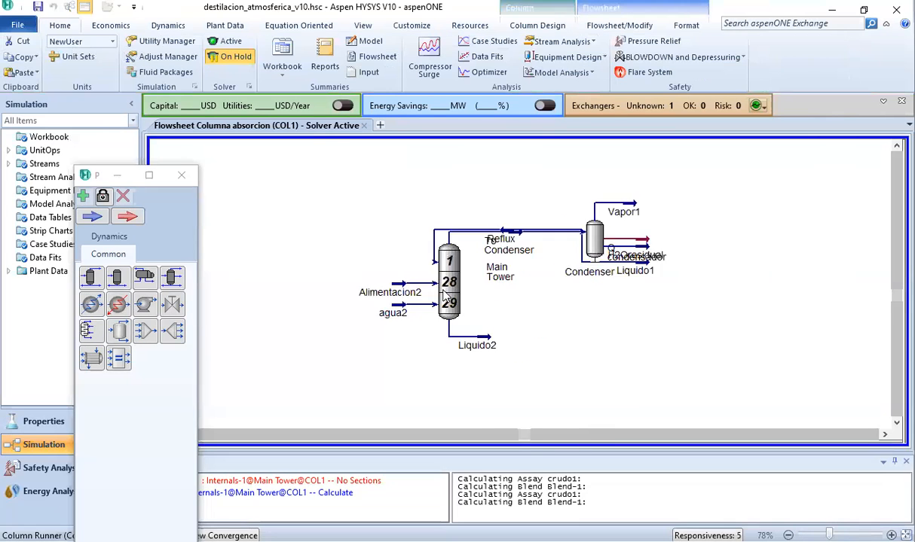
pyautogui.scroll(3, 445, 296)
pyautogui.moveTo(896, 293); pyautogui.dragTo(897, 287)
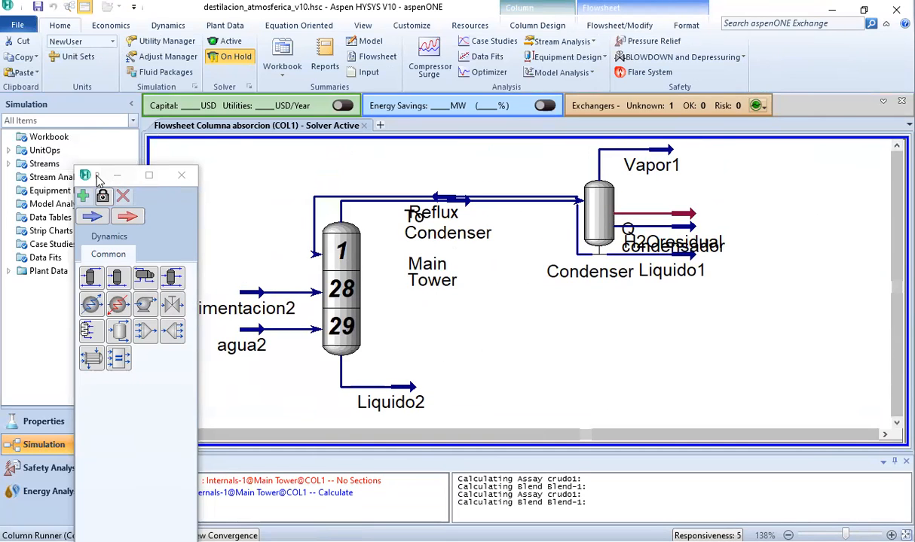
pyautogui.moveTo(96, 181); pyautogui.dragTo(758, 210)
pyautogui.moveTo(693, 317); pyautogui.dragTo(562, 282)
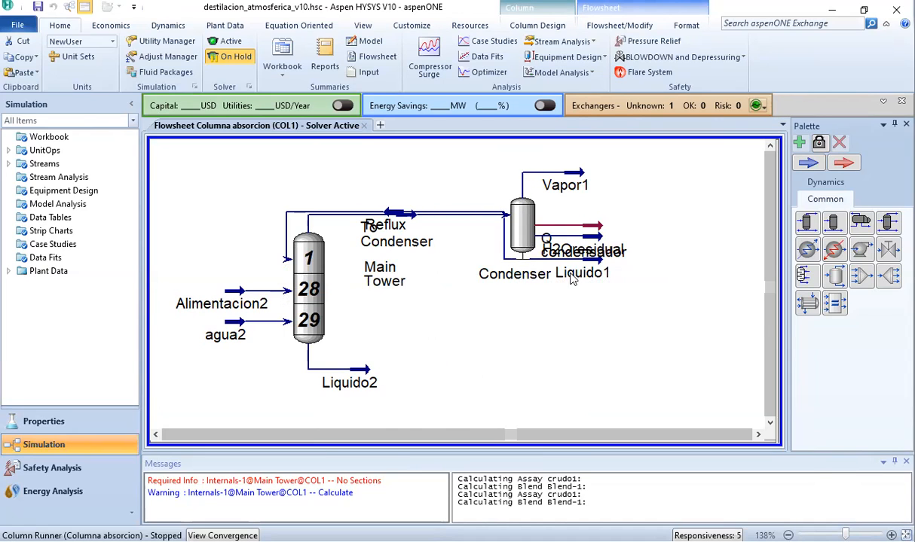
# Step: Spread the condenser's Vapor1, Q condensador, H2Oresidual and Liquido1 outlet streams apart to separate their overlapping labels
pyautogui.moveTo(592, 273); pyautogui.dragTo(599, 313)
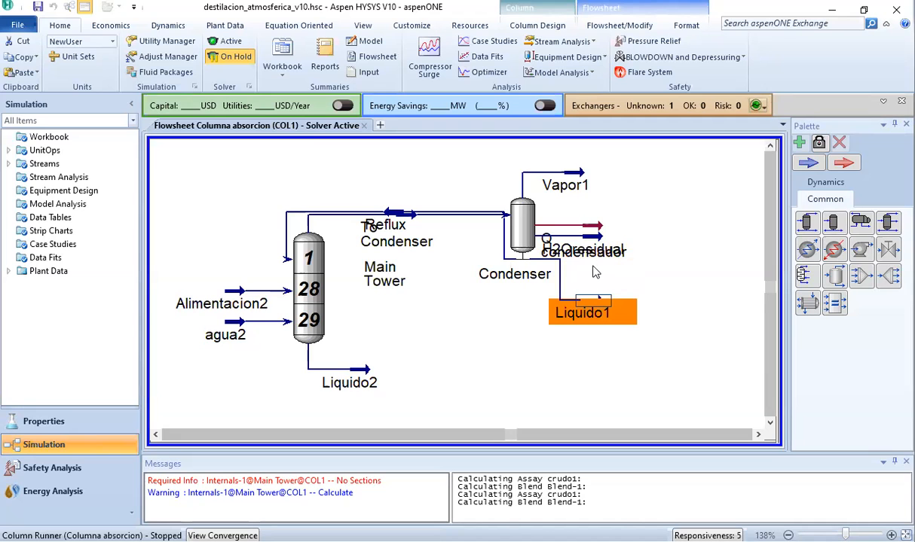
pyautogui.moveTo(596, 229); pyautogui.dragTo(664, 197)
pyautogui.moveTo(565, 183); pyautogui.dragTo(652, 150)
pyautogui.moveTo(599, 239); pyautogui.dragTo(659, 258)
pyautogui.moveTo(592, 312); pyautogui.dragTo(655, 328)
pyautogui.click(552, 394)
pyautogui.click(534, 315)
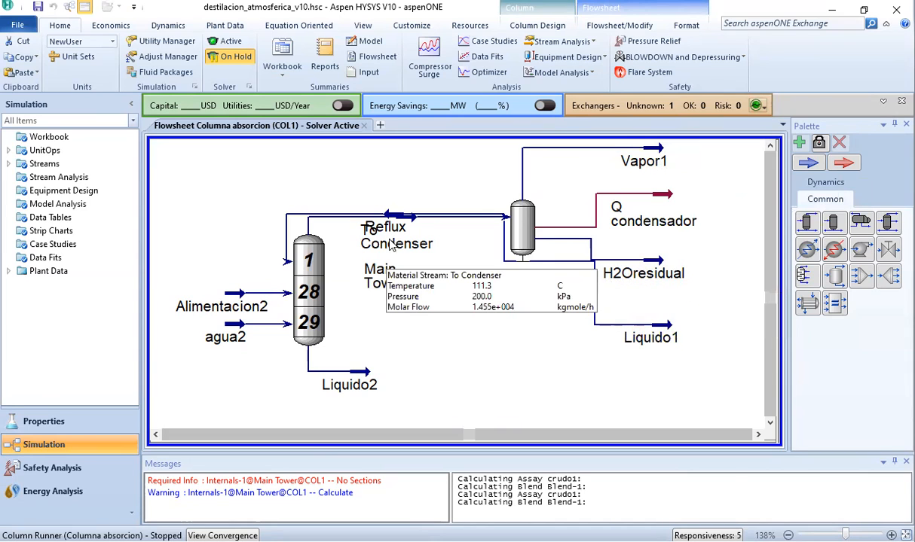
# Step: Move the Reflux stream above the To Condenser stream so the two lines and labels are separated
pyautogui.moveTo(392, 218); pyautogui.dragTo(386, 189)
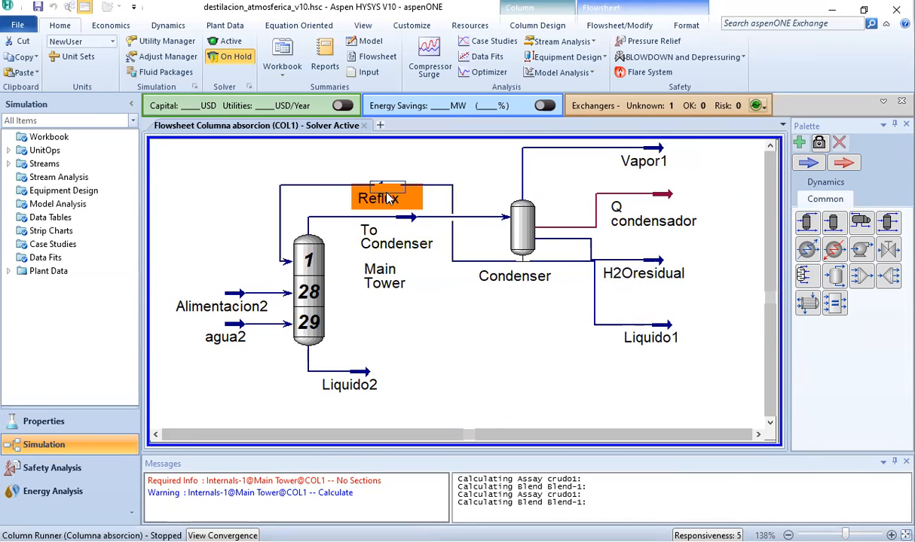
pyautogui.click(392, 230)
pyautogui.click(447, 323)
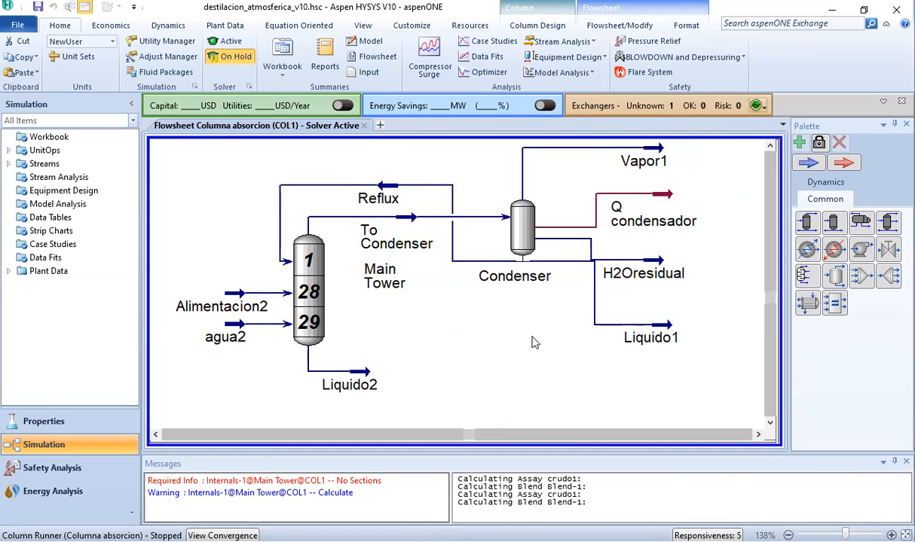
# Step: Move the Liquido2 outlet stream away from the Main Tower so it lies below the Liquido1 stream
pyautogui.moveTo(305, 273)
pyautogui.moveTo(211, 310)
pyautogui.moveTo(309, 296)
pyautogui.click(366, 376)
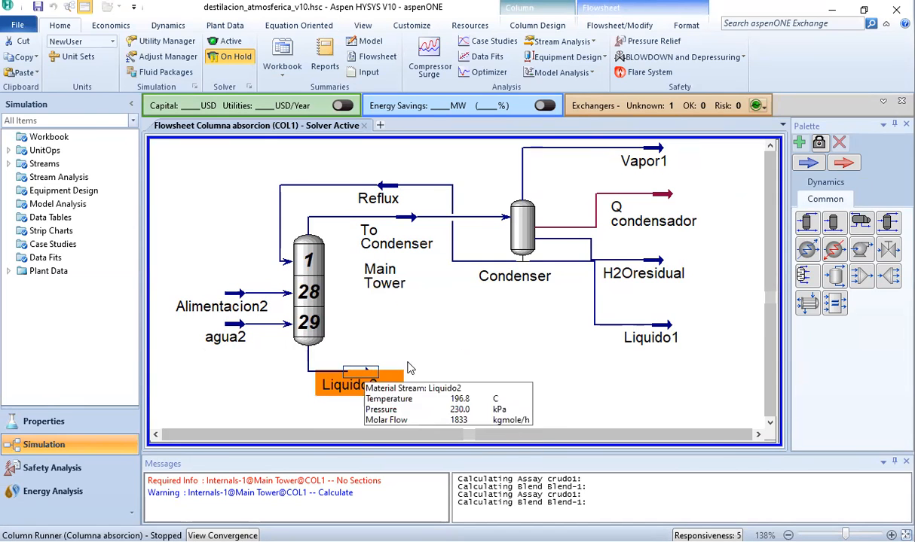
pyautogui.moveTo(361, 376); pyautogui.dragTo(616, 409)
pyautogui.click(624, 377)
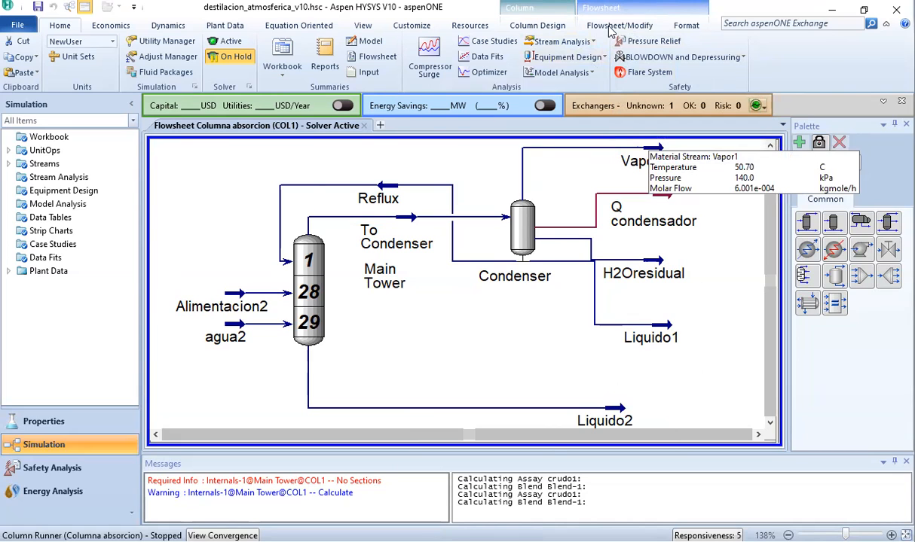
# Step: Find the parent flowsheet command and return from the column sub-flowsheet to the main flowsheet
pyautogui.click(581, 27)
pyautogui.click(520, 29)
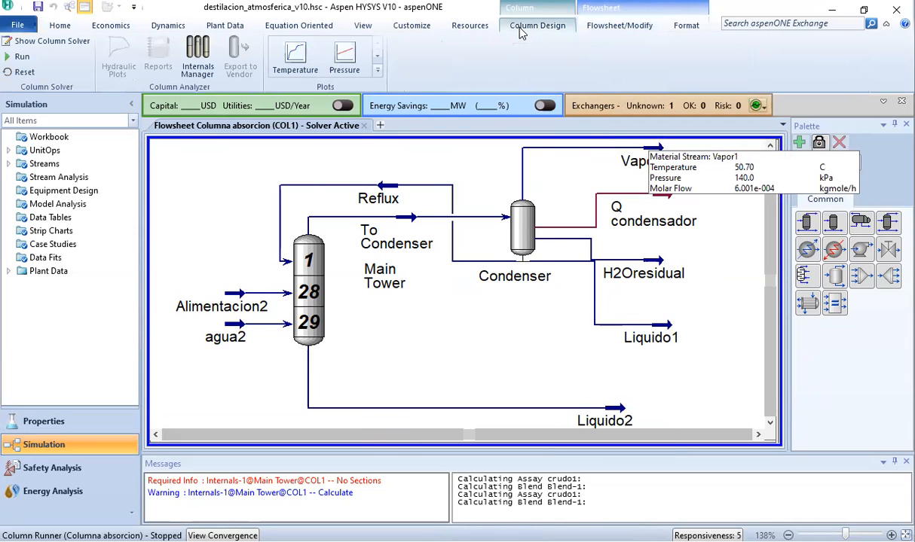
pyautogui.click(592, 27)
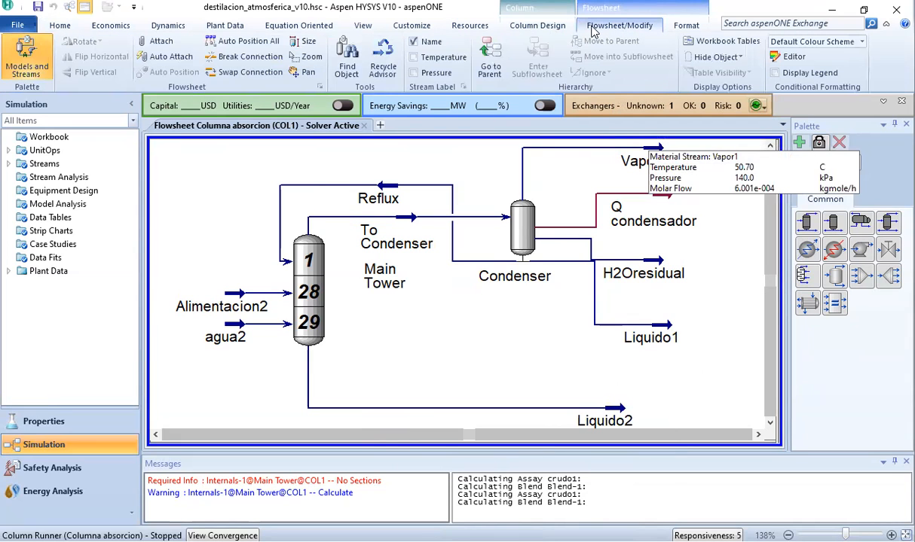
pyautogui.click(57, 26)
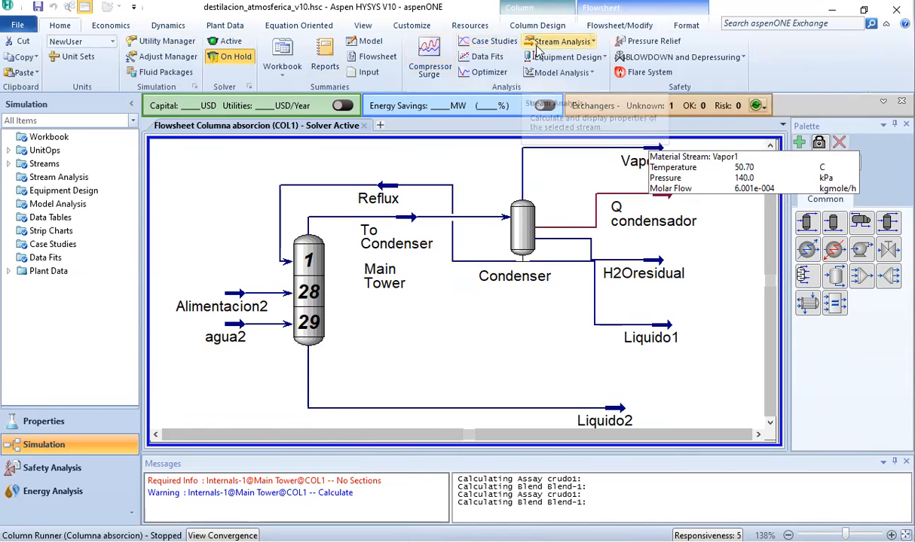
pyautogui.click(607, 27)
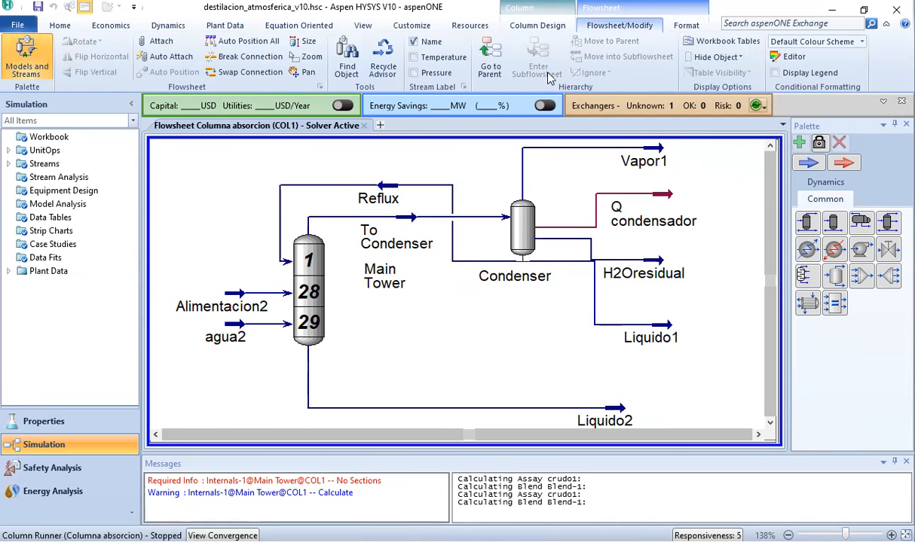
pyautogui.click(537, 27)
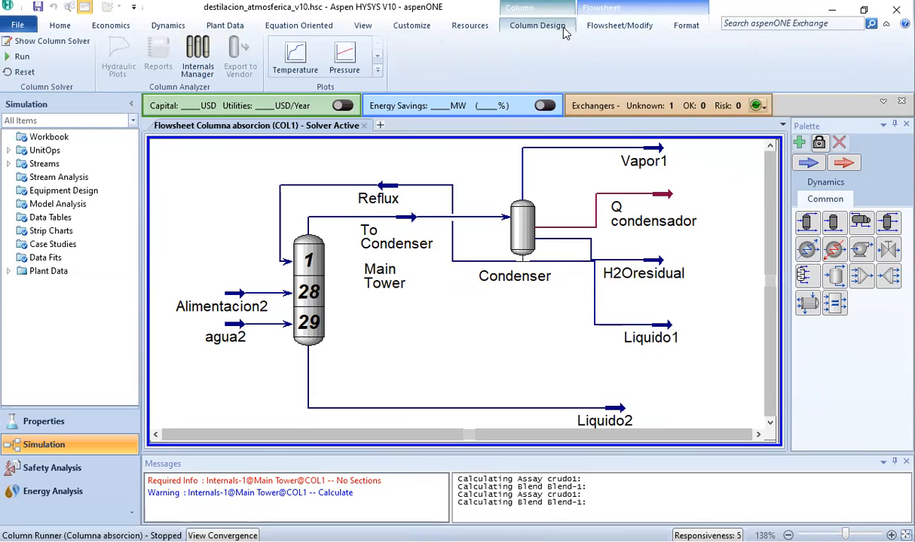
pyautogui.click(603, 27)
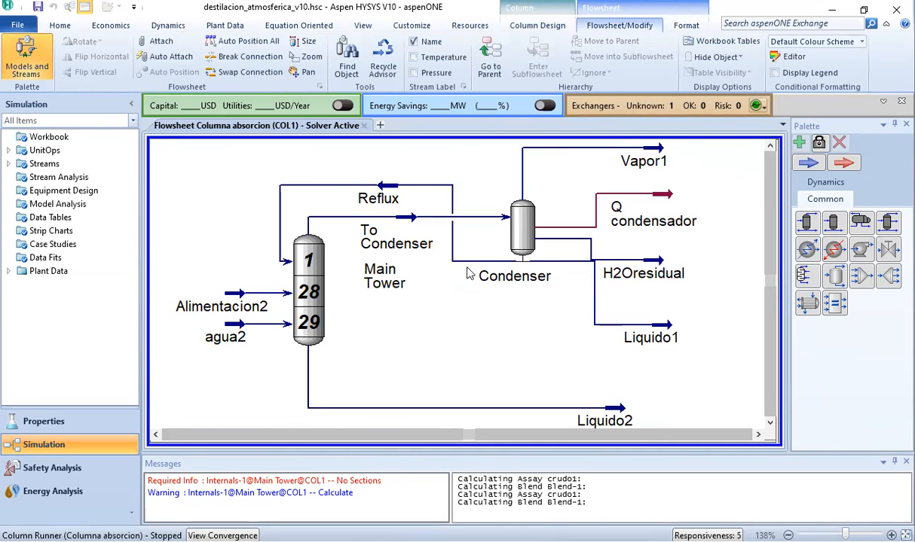
pyautogui.click(298, 294)
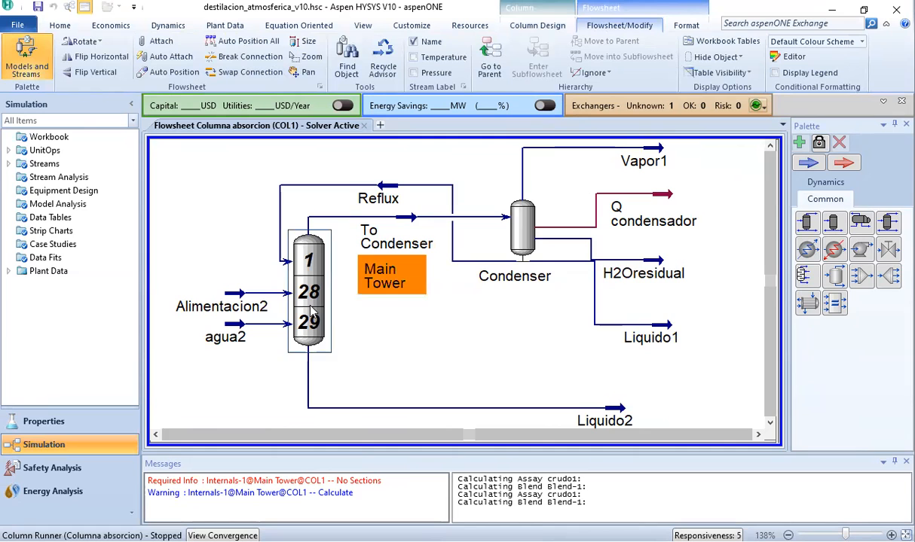
pyautogui.click(422, 316)
pyautogui.click(488, 64)
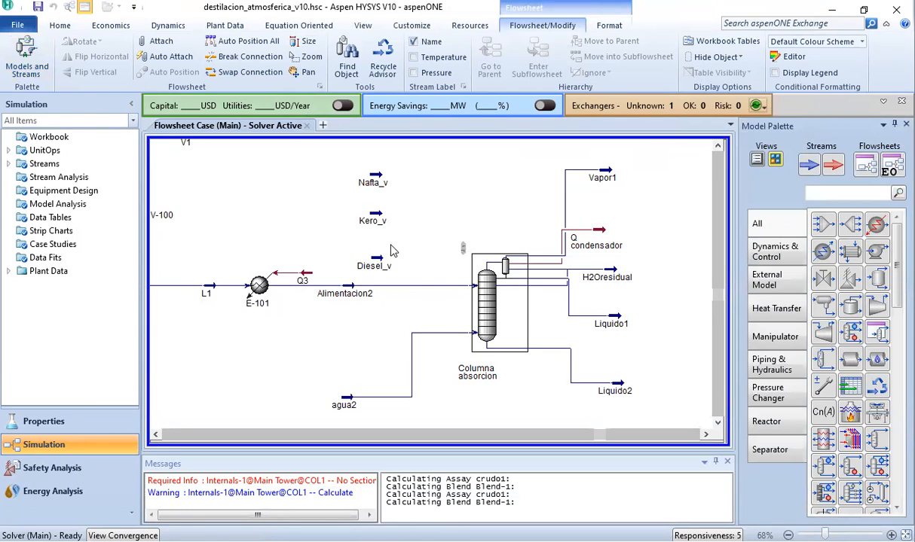
# Step: Delete the unconnected Diesel_v stream from the main flowsheet
pyautogui.click(379, 263)
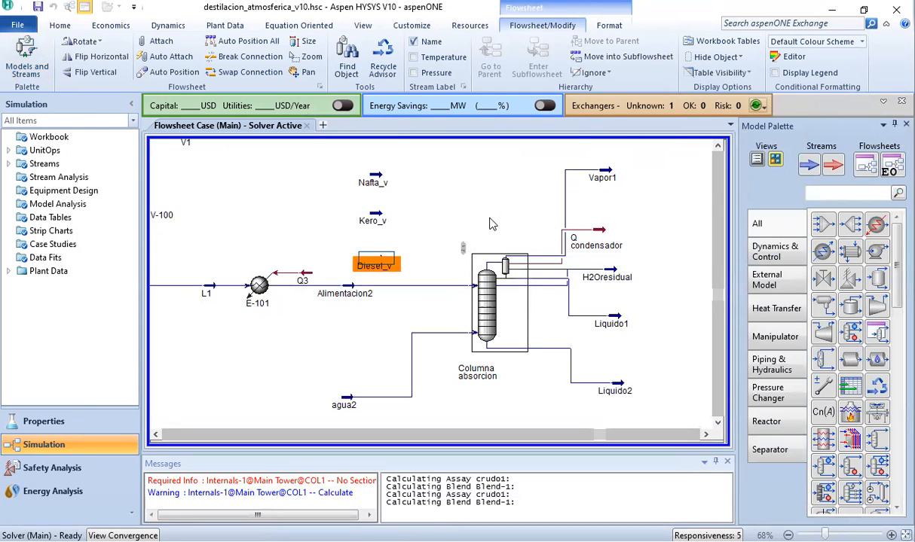
pyautogui.press('Delete')
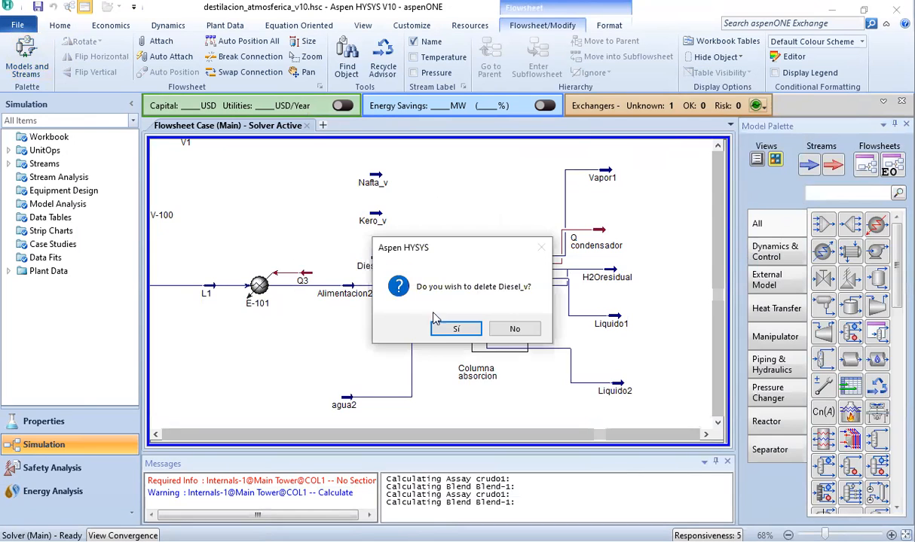
pyautogui.click(446, 328)
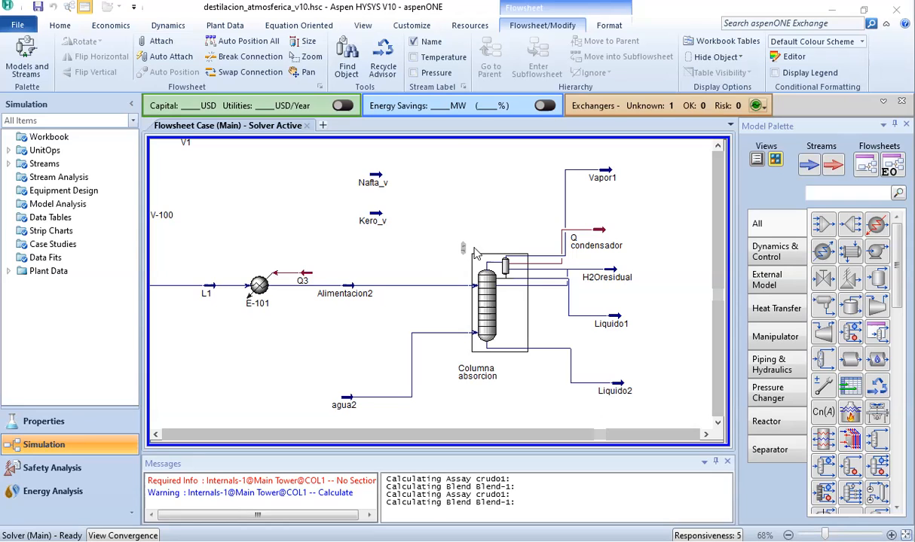
# Step: Move the Nafta_v and Kero_v streams together closer to the absorption column
pyautogui.moveTo(339, 169); pyautogui.dragTo(405, 235)
pyautogui.moveTo(379, 179); pyautogui.dragTo(438, 186)
pyautogui.click(491, 188)
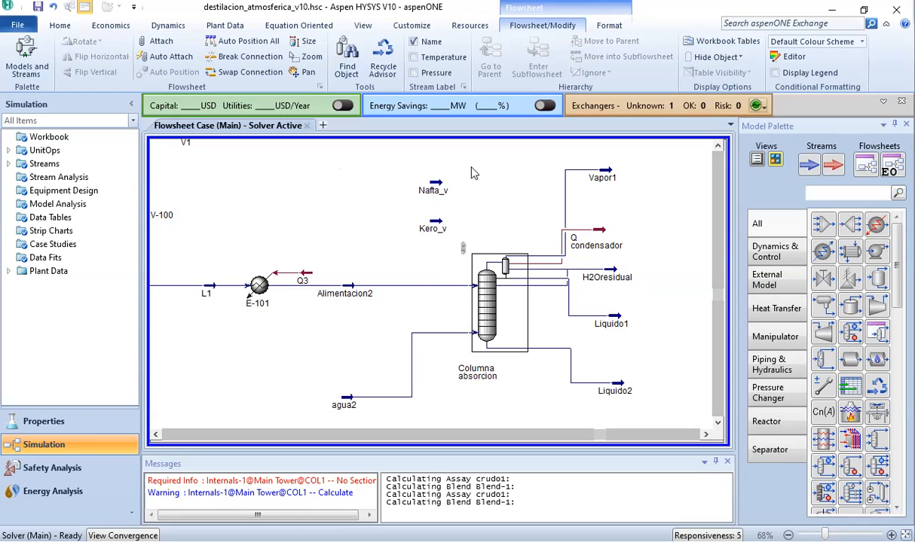
# Step: Enter the absorption column's environment, look over its sub-flowsheet and return to the main flowsheet
pyautogui.click(487, 291)
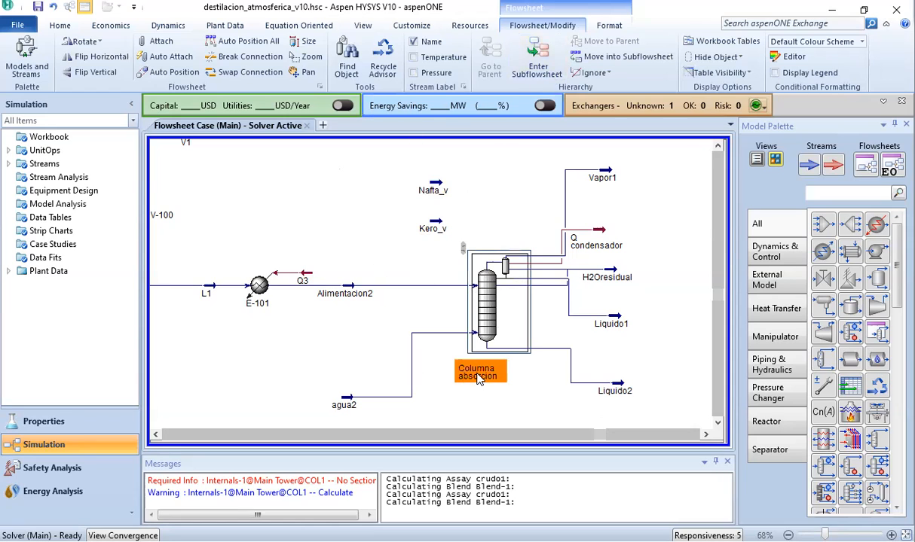
pyautogui.doubleClick(483, 287)
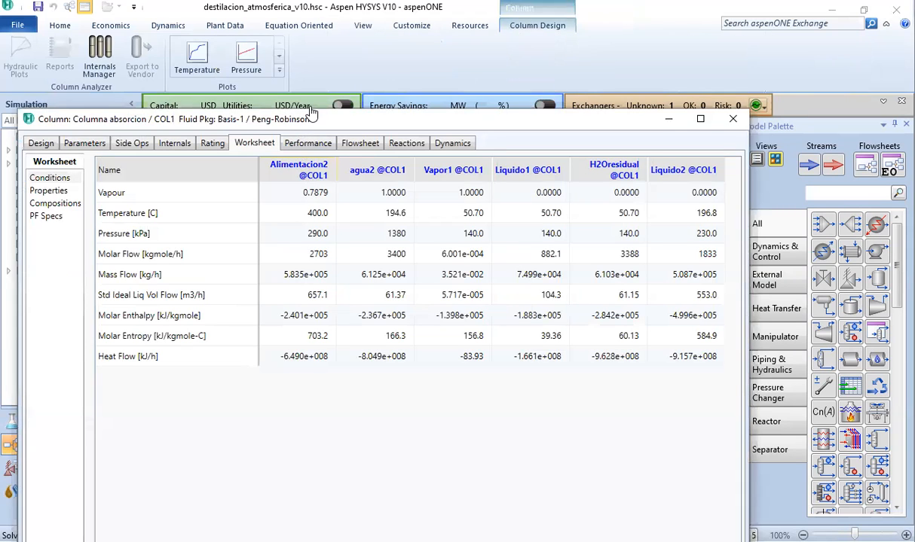
pyautogui.click(254, 471)
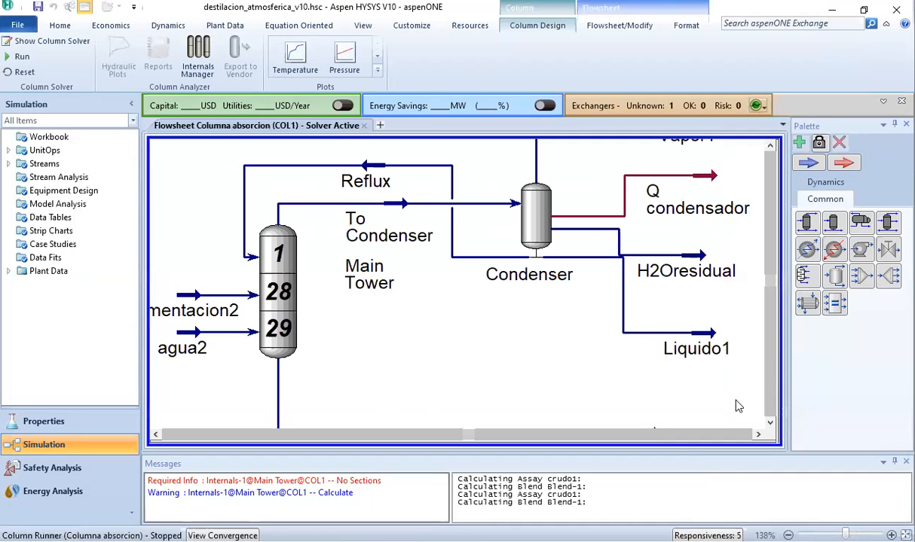
pyautogui.click(766, 426)
pyautogui.click(768, 144)
pyautogui.click(155, 435)
pyautogui.click(156, 435)
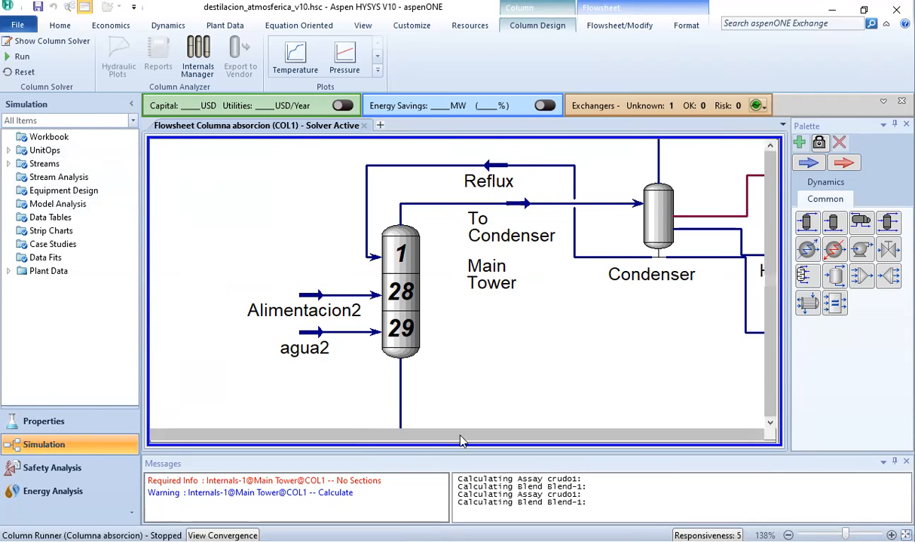
pyautogui.click(618, 25)
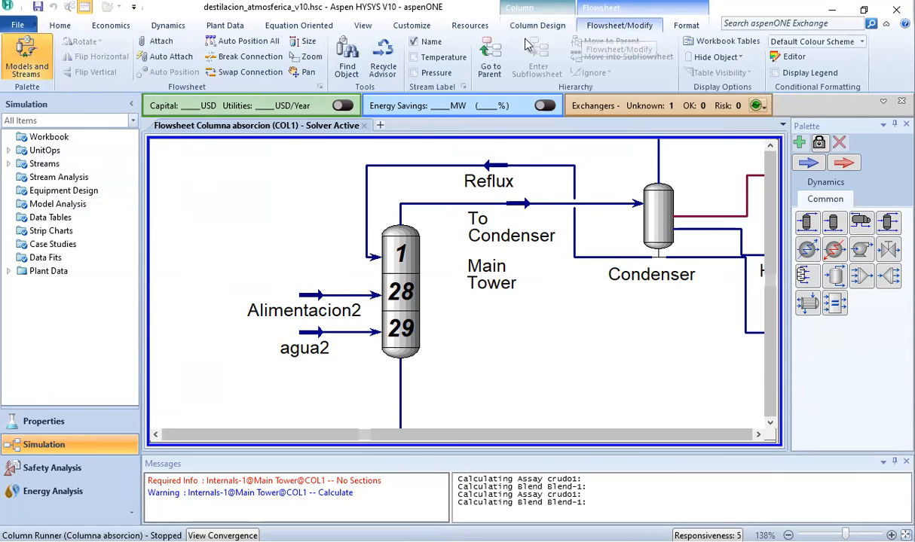
pyautogui.click(490, 59)
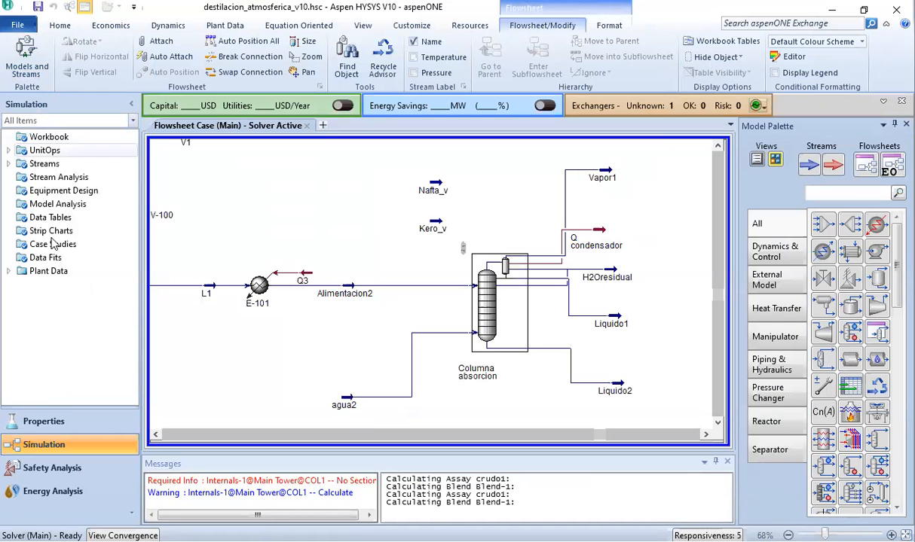
# Step: Review the Kerosene, Light Diesel, Heavy Diesel and Atm Gas Oil cuts in Blend-1's oil distribution table in the Properties environment
pyautogui.click(40, 419)
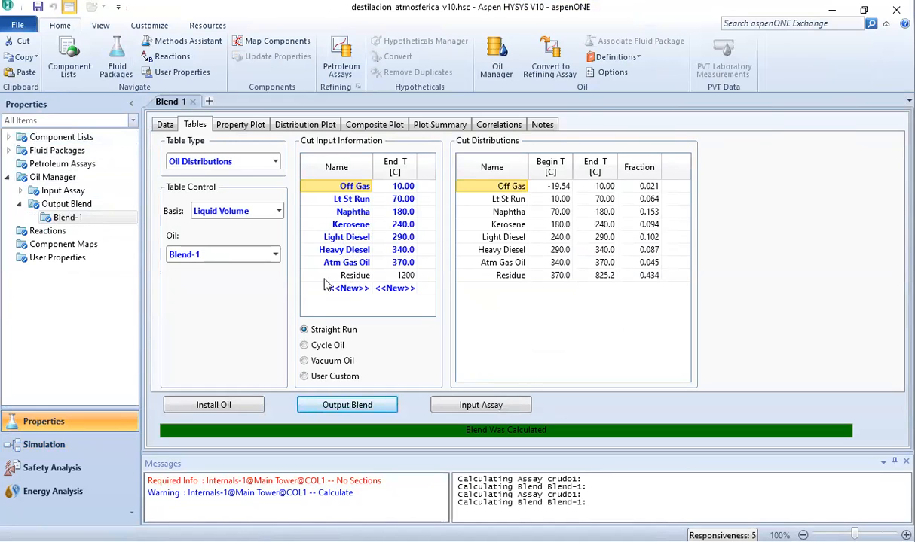
pyautogui.click(349, 226)
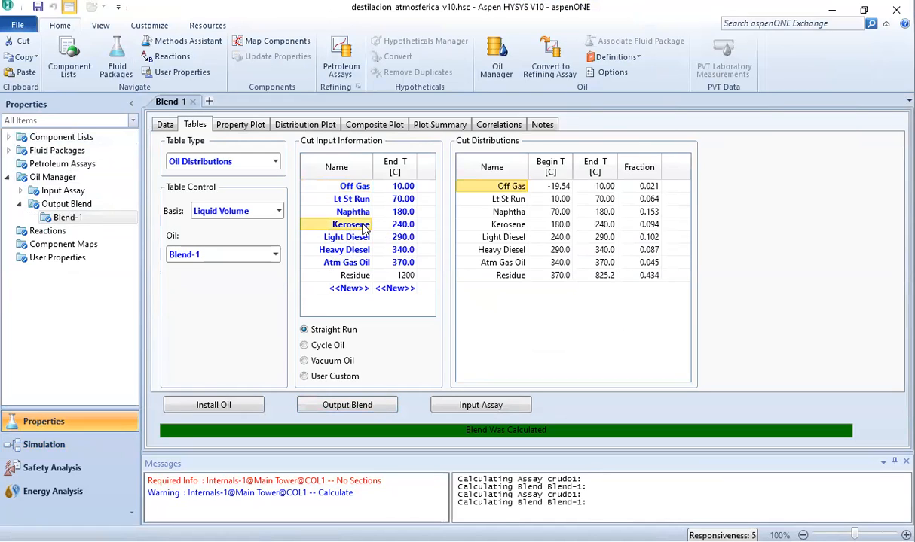
pyautogui.click(369, 264)
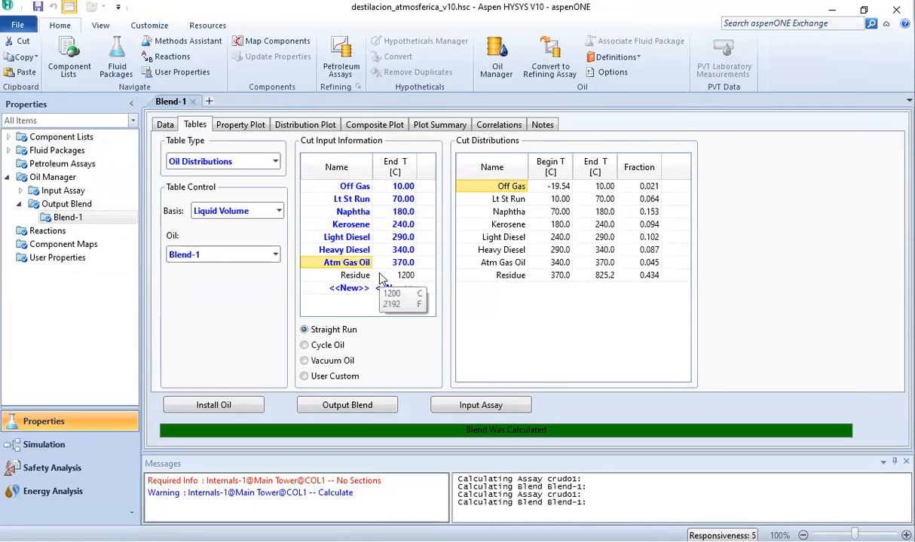
pyautogui.click(320, 224)
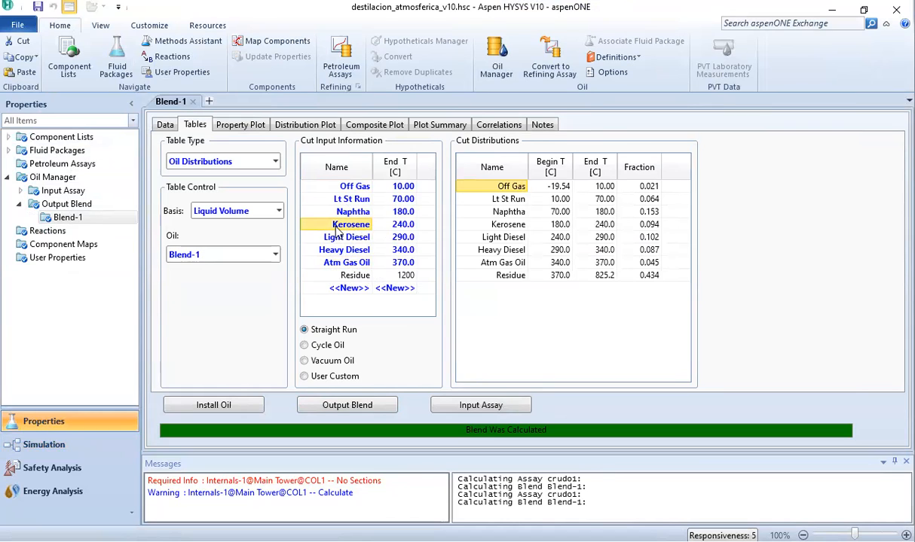
pyautogui.moveTo(331, 238); pyautogui.dragTo(341, 255)
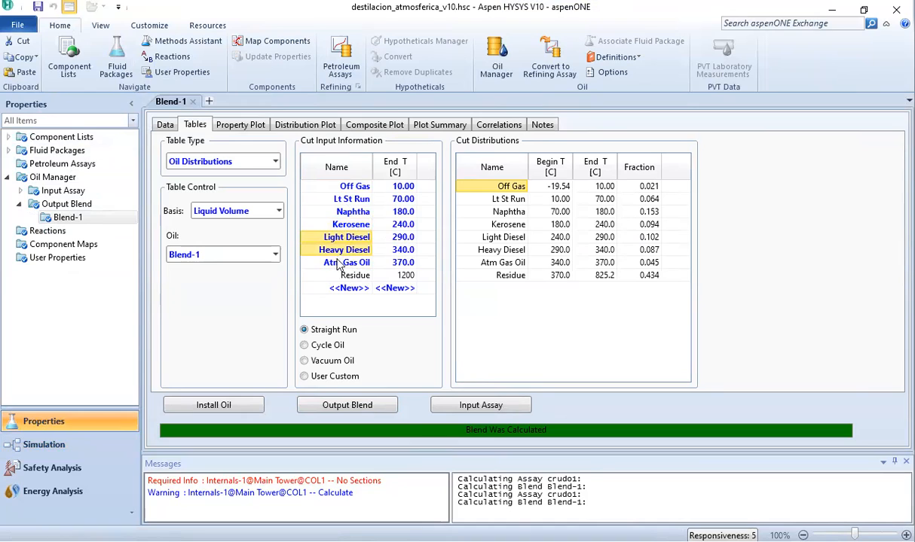
pyautogui.click(329, 261)
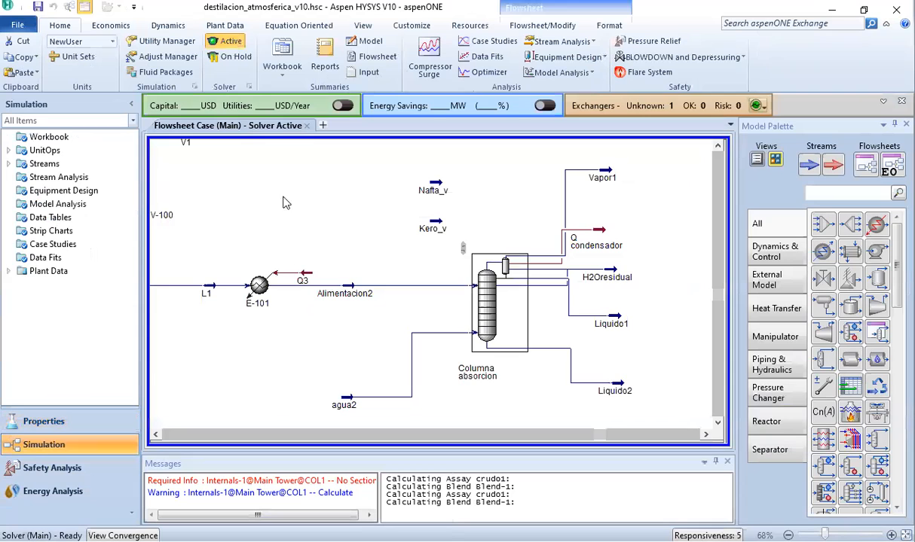
# Step: Open the absorption column in the simulation and review its connections, side strippers, side rectifiers, pump arounds and vapour bypasses
pyautogui.click(494, 313)
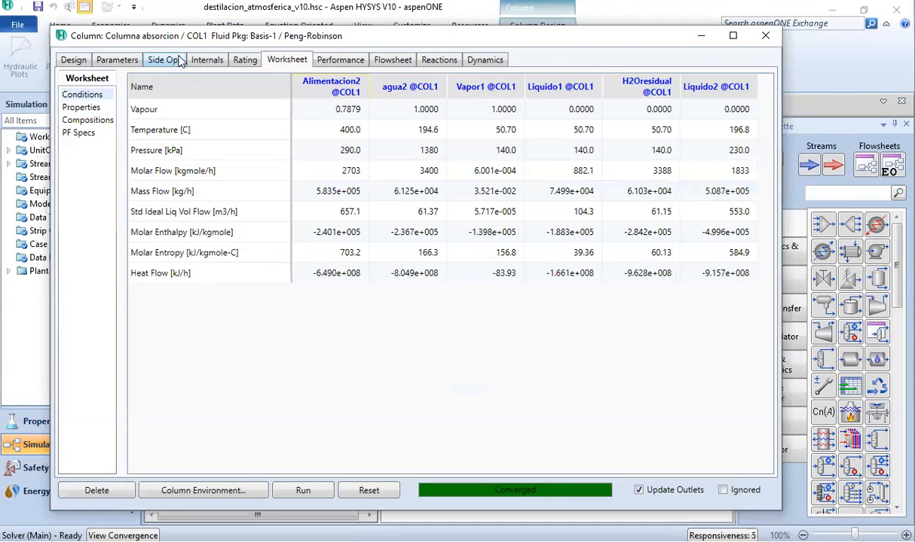
pyautogui.click(73, 62)
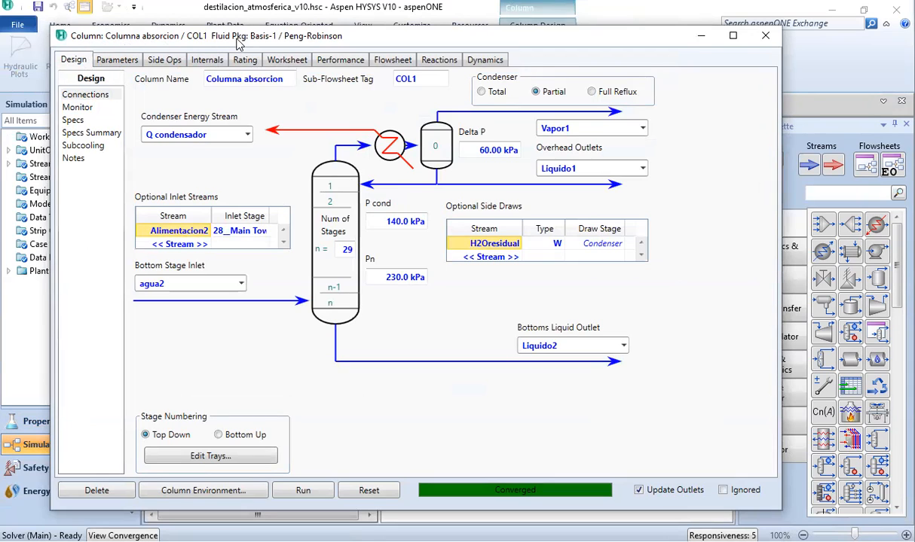
pyautogui.click(159, 63)
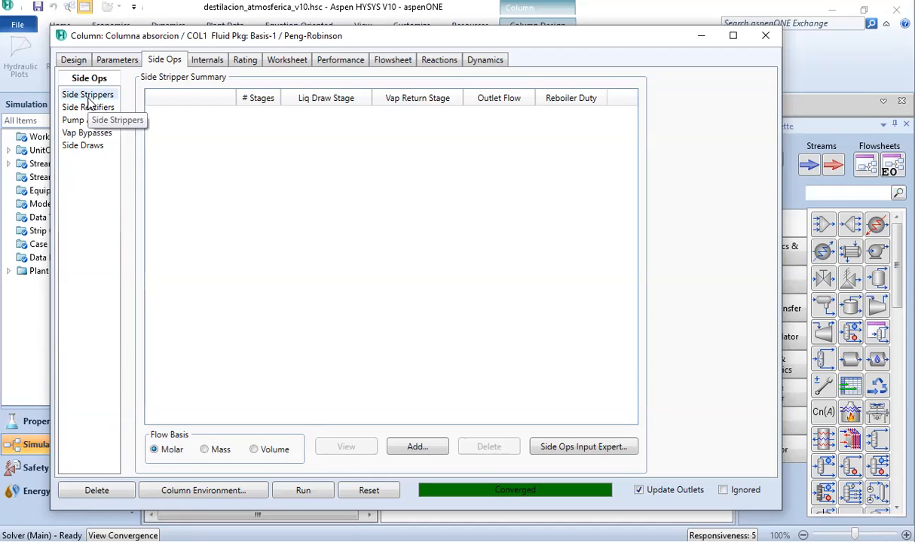
pyautogui.click(87, 107)
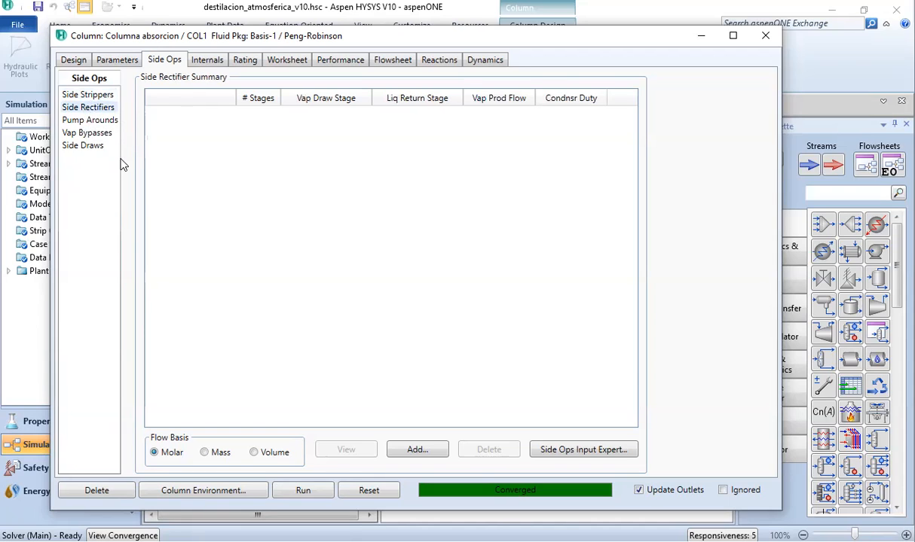
pyautogui.click(87, 121)
pyautogui.click(89, 134)
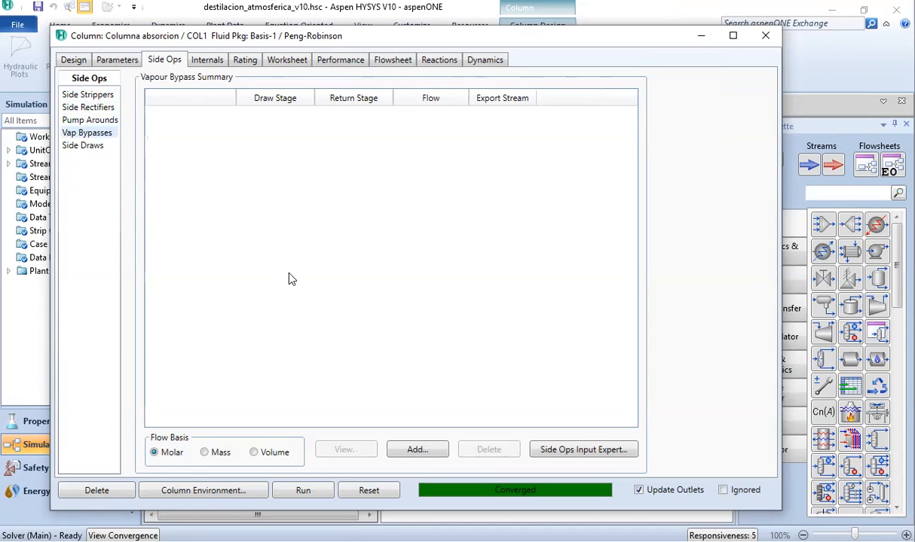
# Step: Look at the form for adding a side stripper to the absorption column, dismiss it and close the column window
pyautogui.click(87, 94)
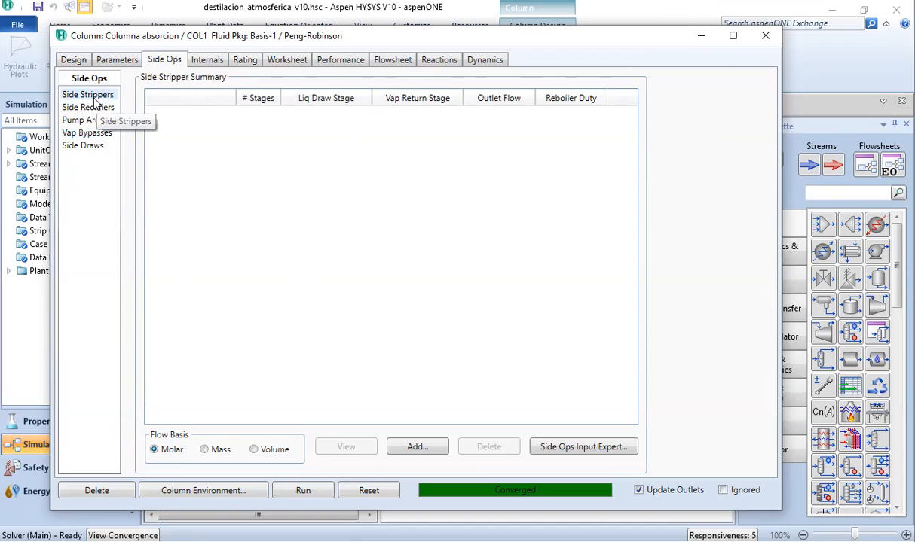
pyautogui.click(410, 446)
pyautogui.moveTo(267, 176); pyautogui.dragTo(351, 127)
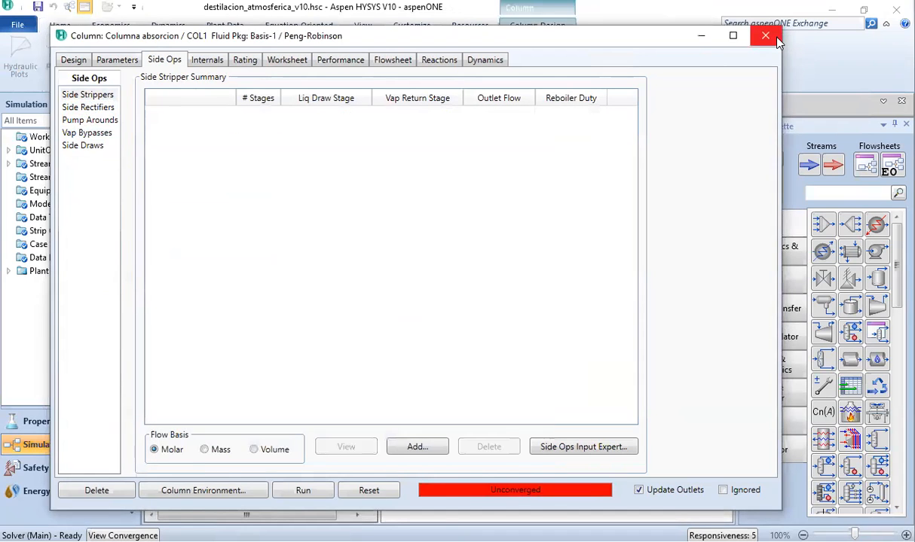
pyautogui.click(772, 37)
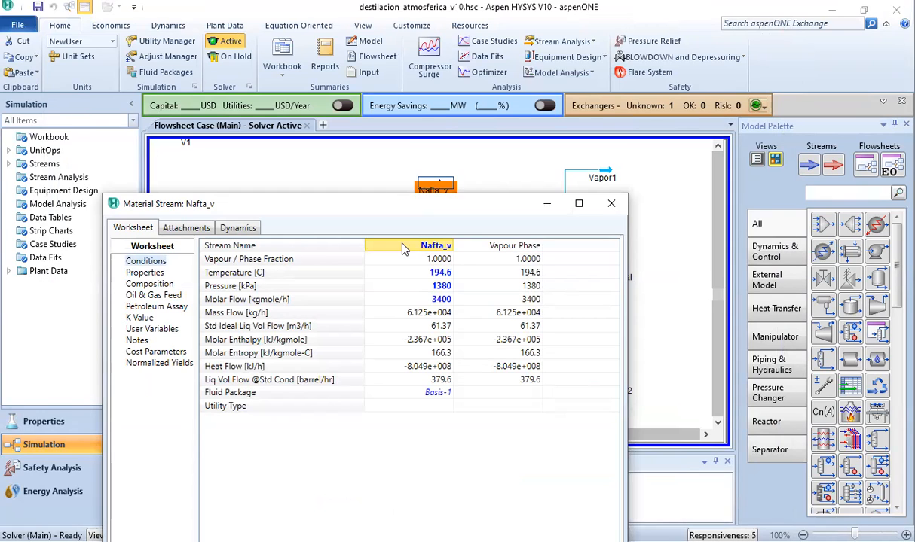
# Step: Rename the Nafta_v stream as VapKeroseno and close its window
pyautogui.doubleClick(403, 245)
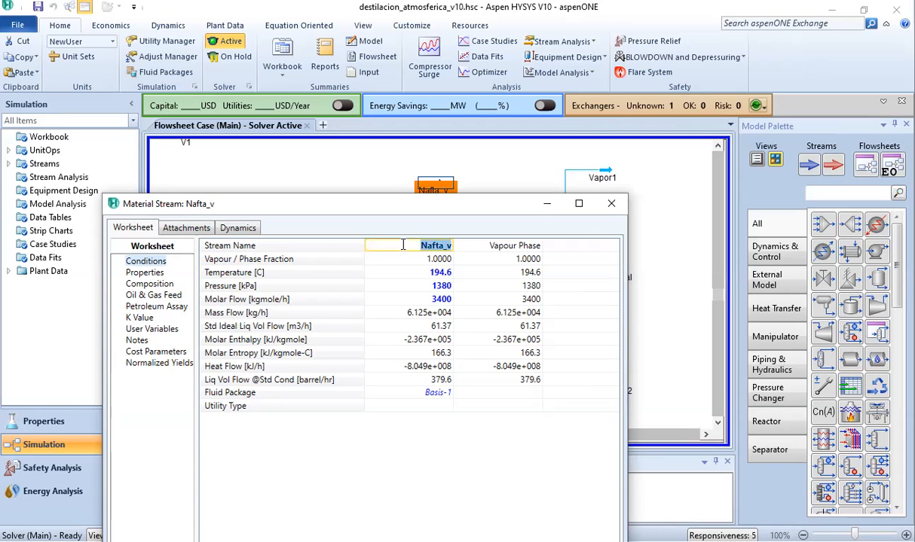
pyautogui.write('VapKeroseno')
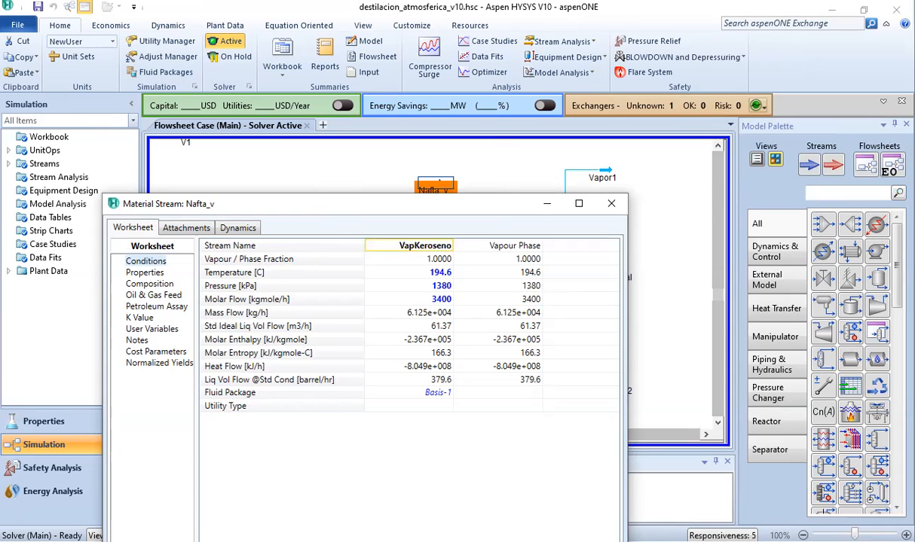
pyautogui.press('Return')
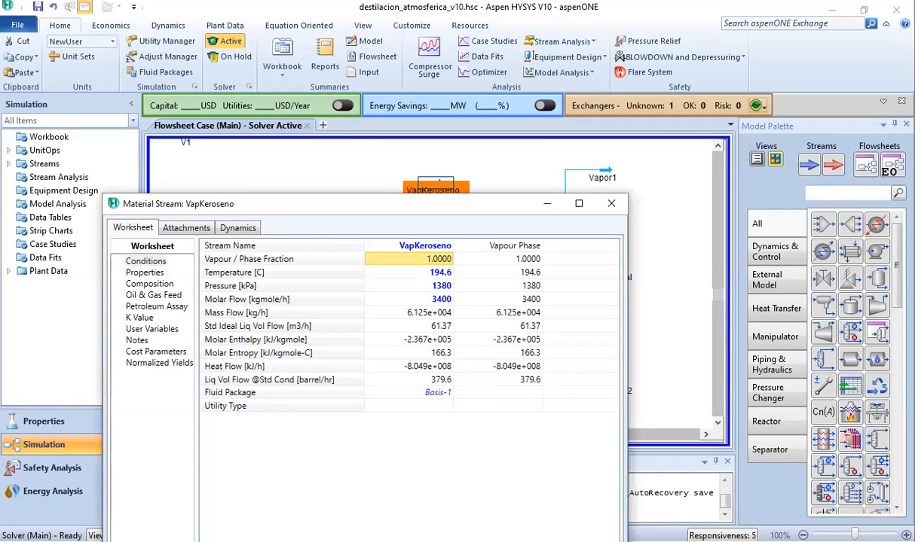
pyautogui.hotkey('alt', 'Tab')
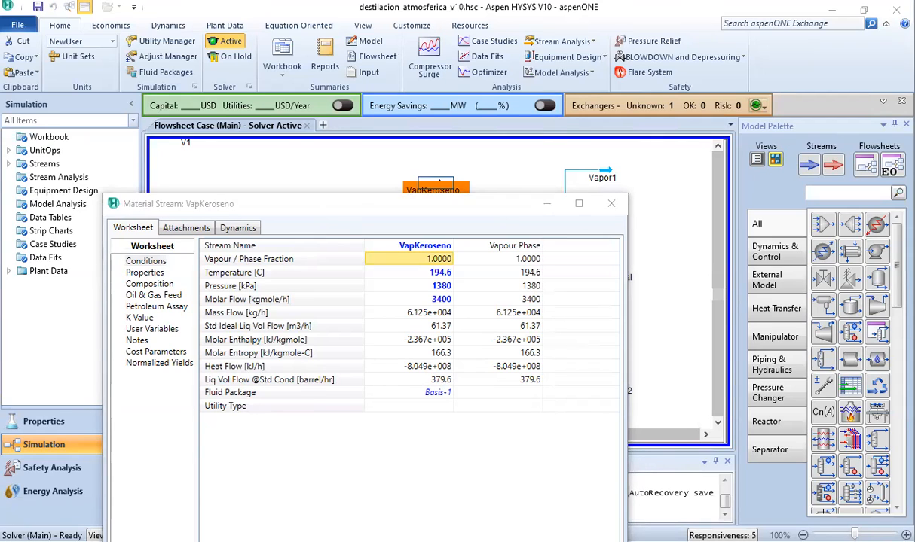
pyautogui.click(399, 246)
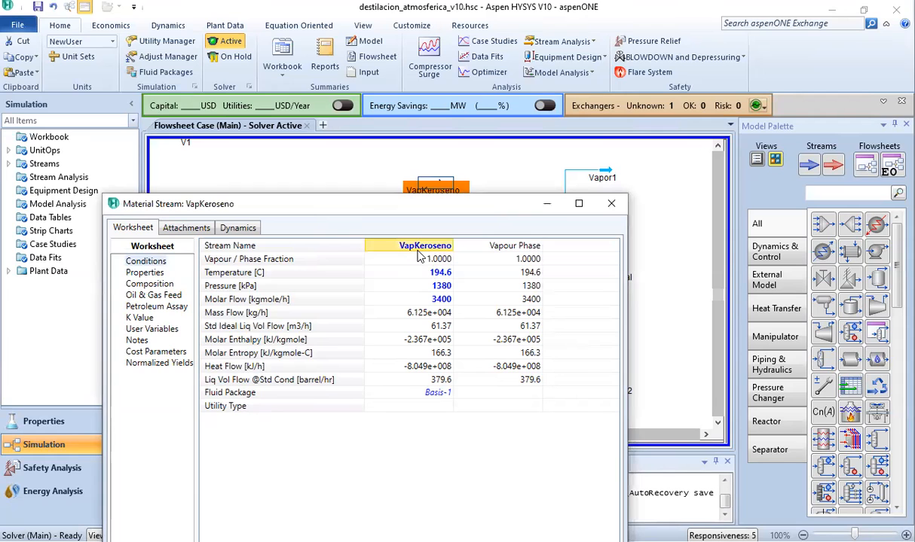
pyautogui.click(610, 205)
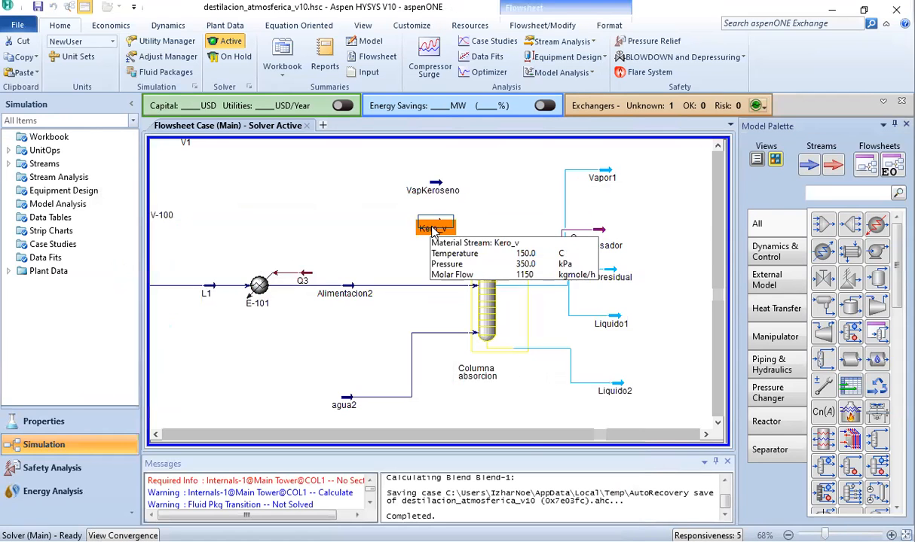
# Step: Rename the Kero_v steam stream as VapGasoleo and close its window
pyautogui.doubleClick(433, 228)
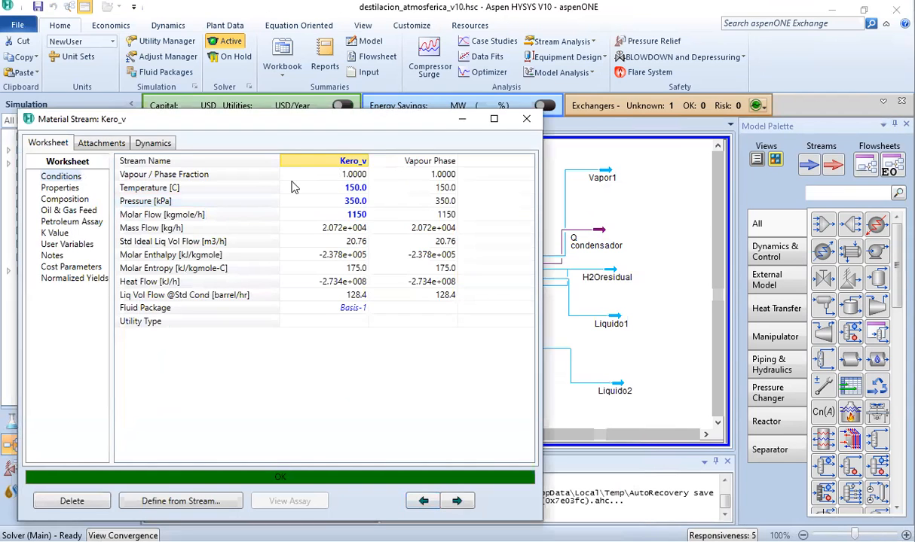
pyautogui.write('Vap')
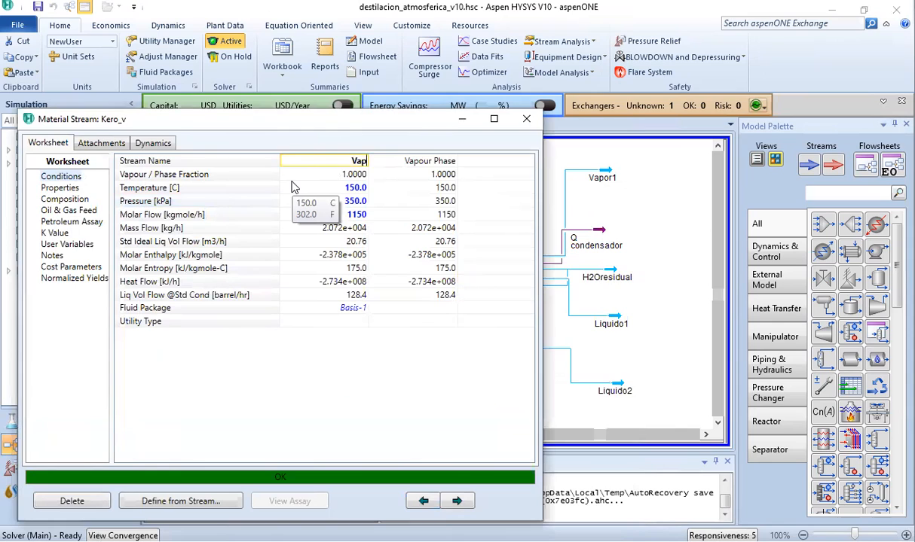
pyautogui.write('Gasoleo')
pyautogui.press('Return')
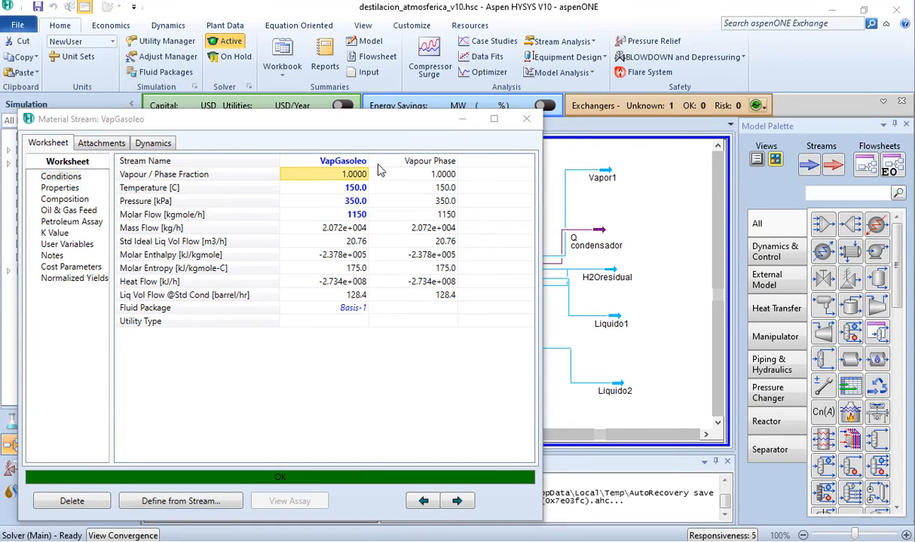
pyautogui.press('Escape')
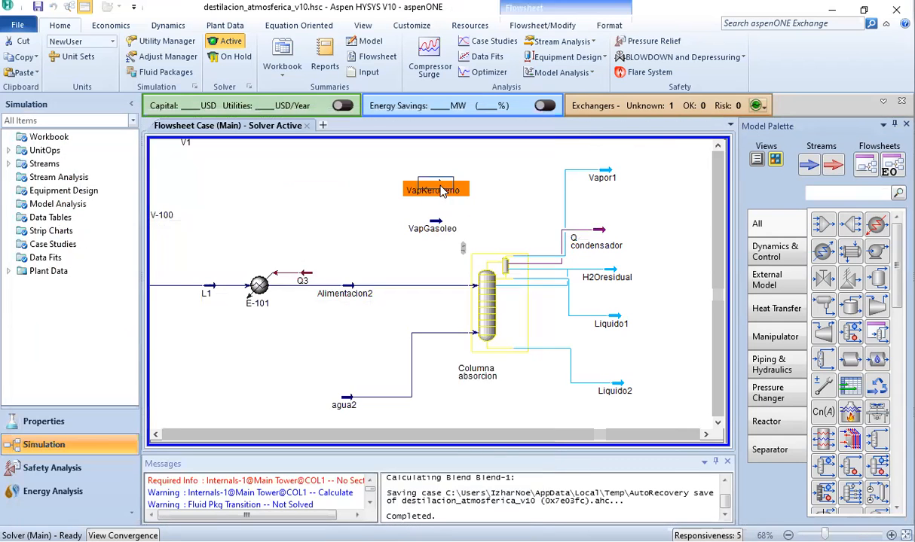
# Step: Rename the VapKeroseno stream as VapDiesel
pyautogui.doubleClick(429, 189)
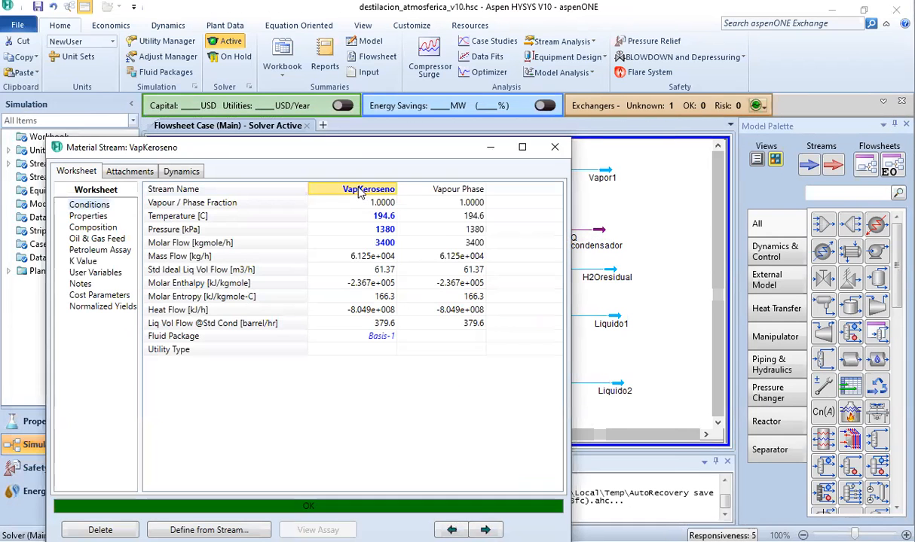
pyautogui.write('Vap')
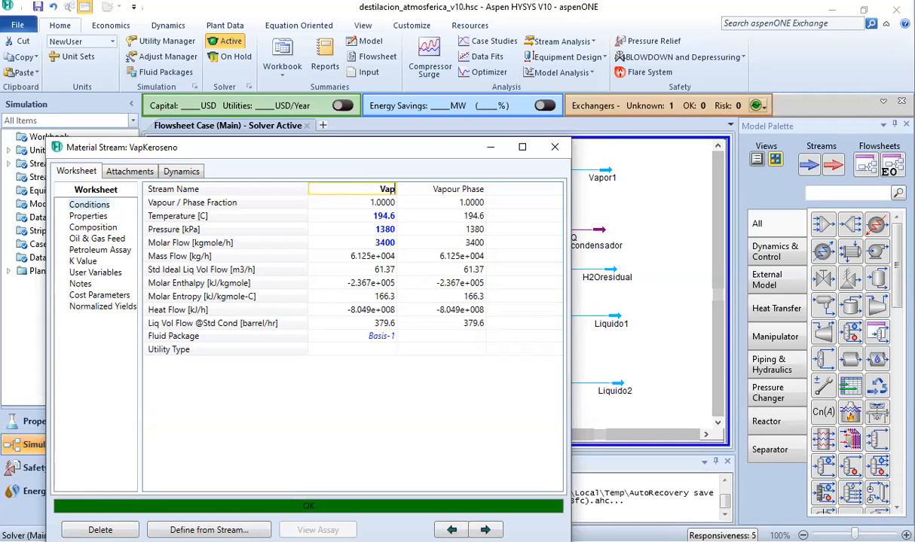
pyautogui.write('Diesel')
pyautogui.press('Return')
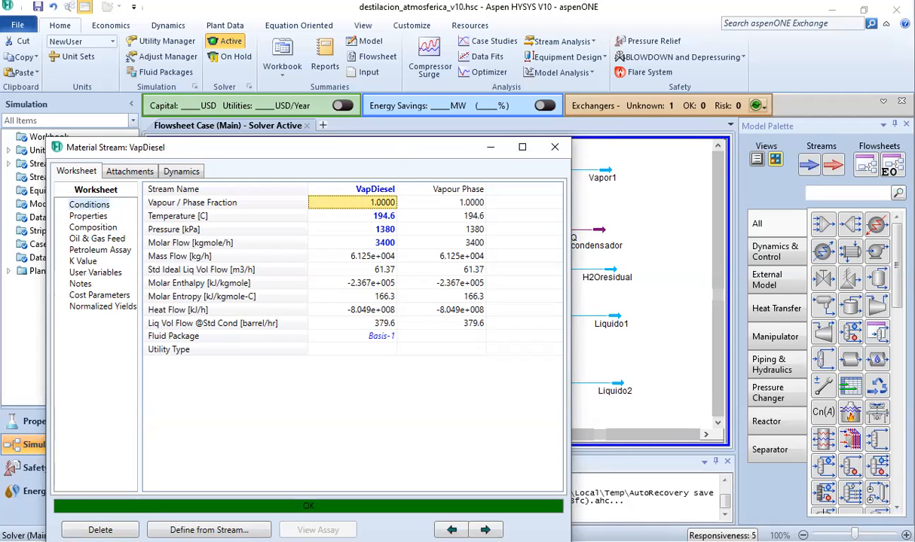
pyautogui.hotkey('alt', 'Tab')
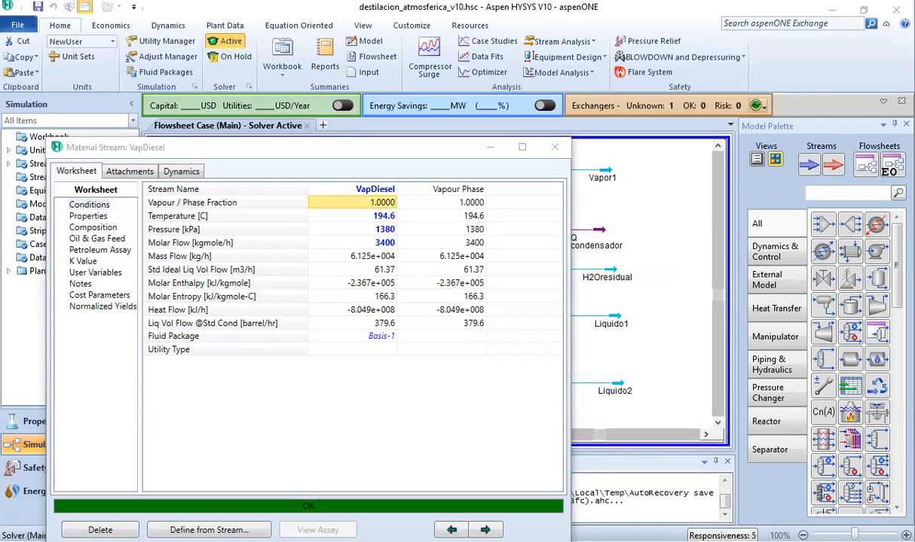
# Step: Set VapDiesel's temperature to 150 °C, pressure to 350 kPa and molar flow to 1350 kgmole/h
pyautogui.click(361, 217)
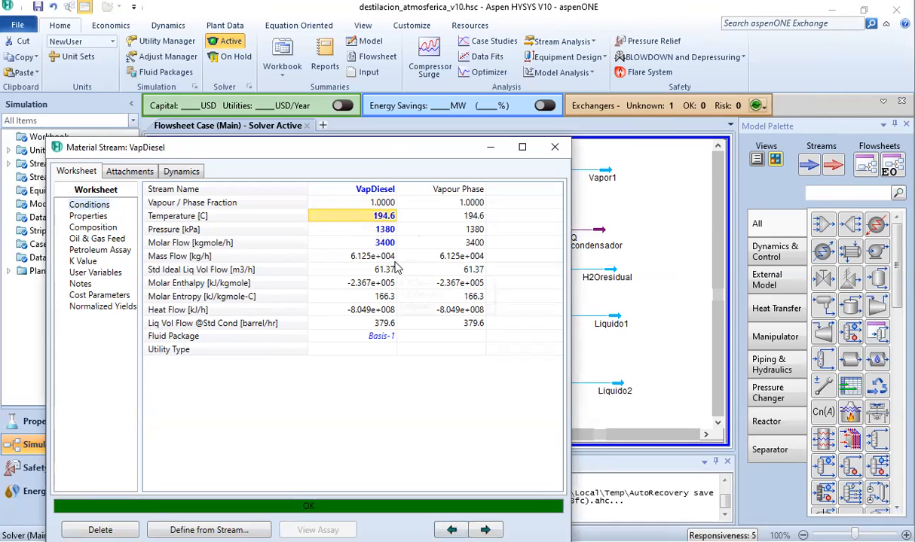
pyautogui.write('15')
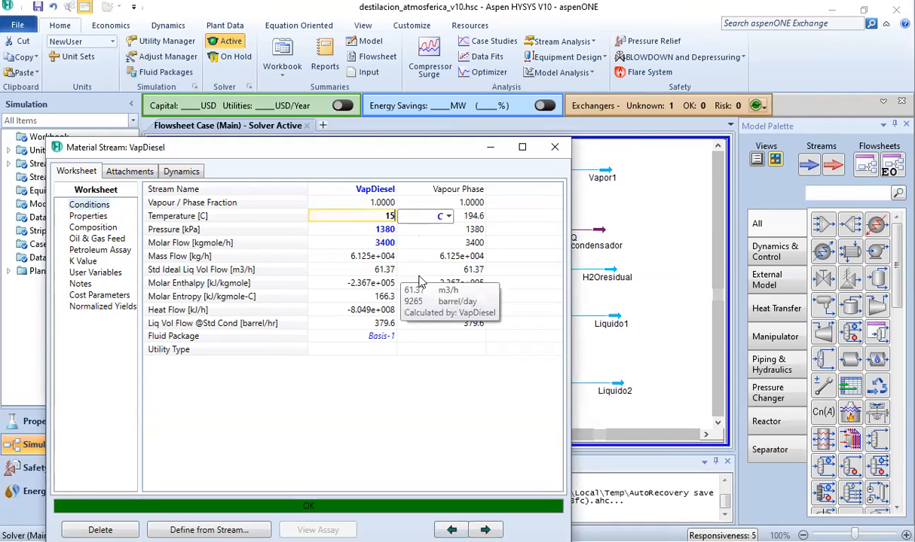
pyautogui.write('0')
pyautogui.press('Return')
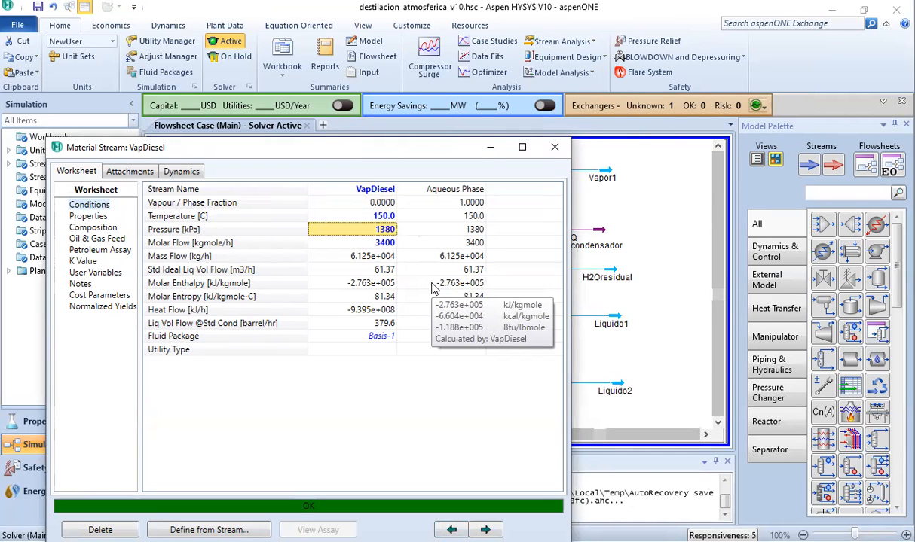
pyautogui.write('350')
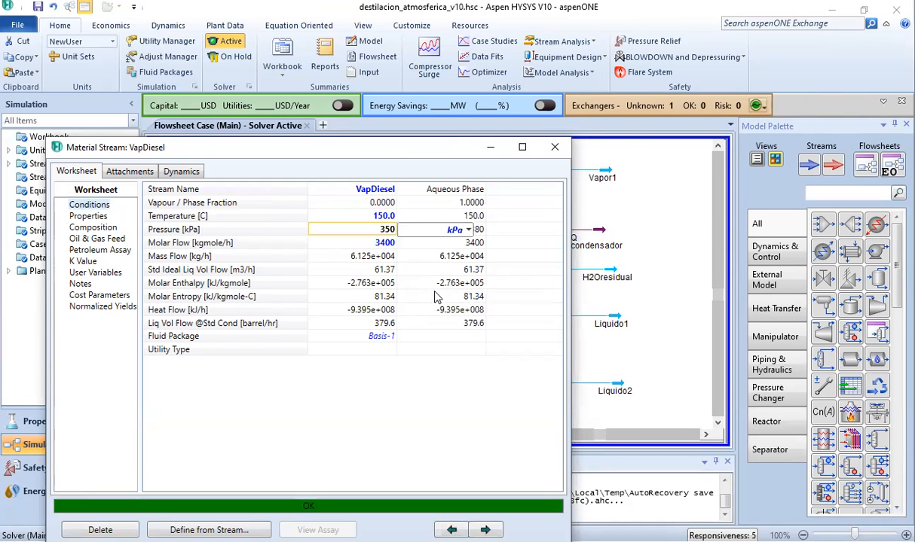
pyautogui.press('Return')
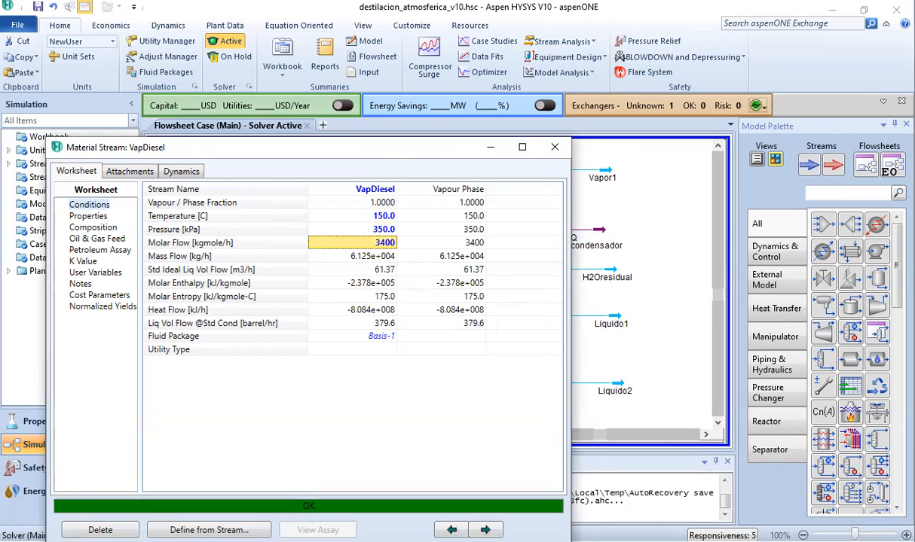
pyautogui.hotkey('alt', 'Tab')
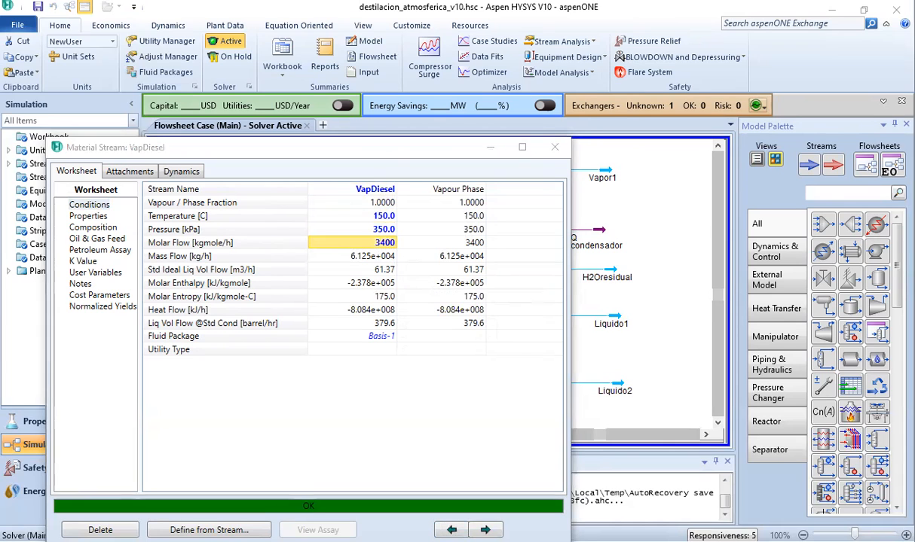
pyautogui.click(424, 368)
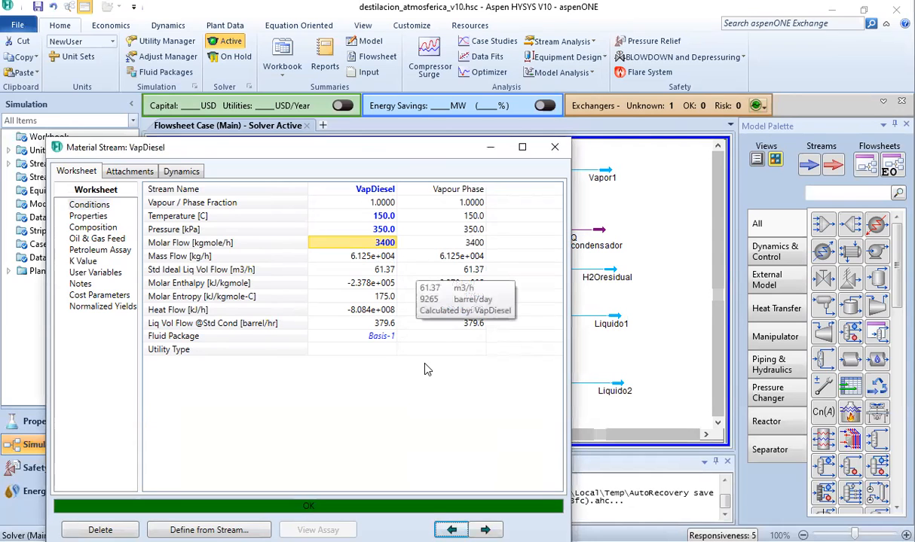
pyautogui.click(377, 243)
pyautogui.write('1350')
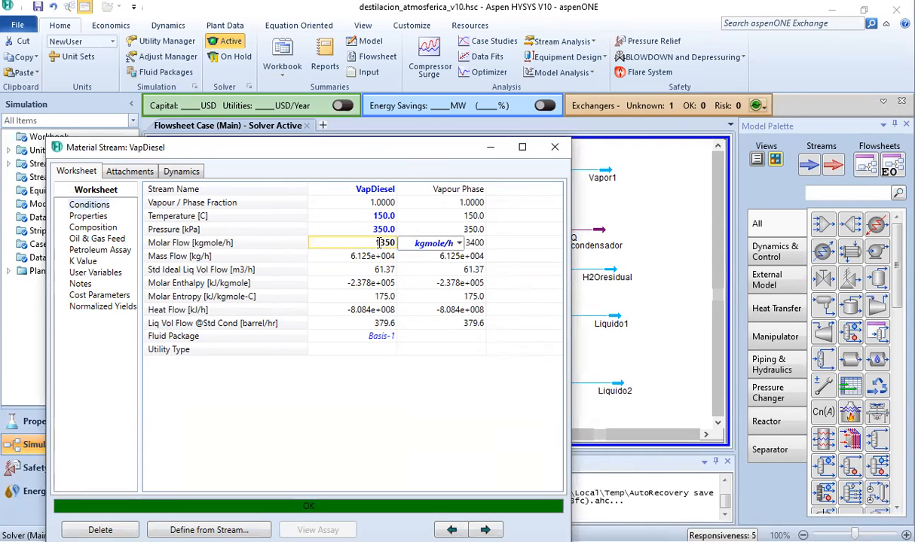
pyautogui.press('Return')
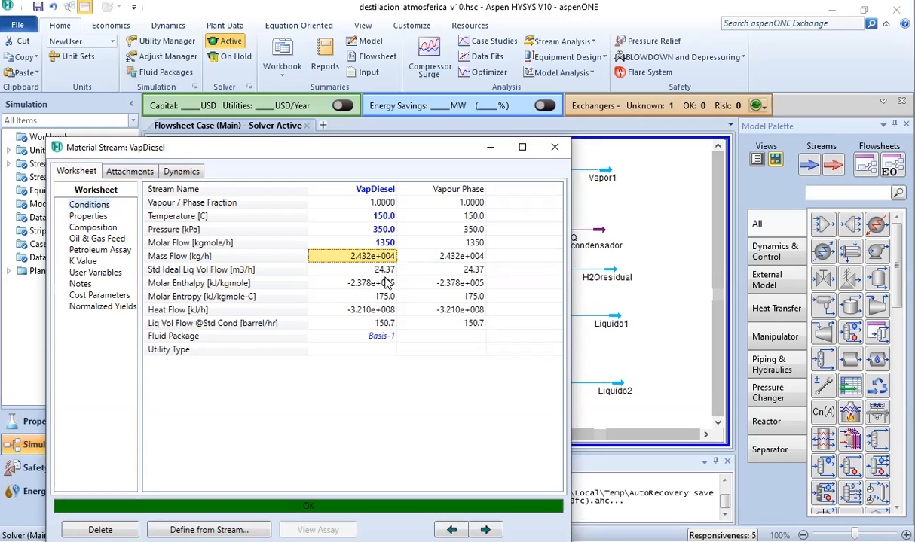
# Step: Check VapDiesel's composition and VapGasoleo's conditions and composition, closing each stream window
pyautogui.click(93, 227)
pyautogui.click(355, 220)
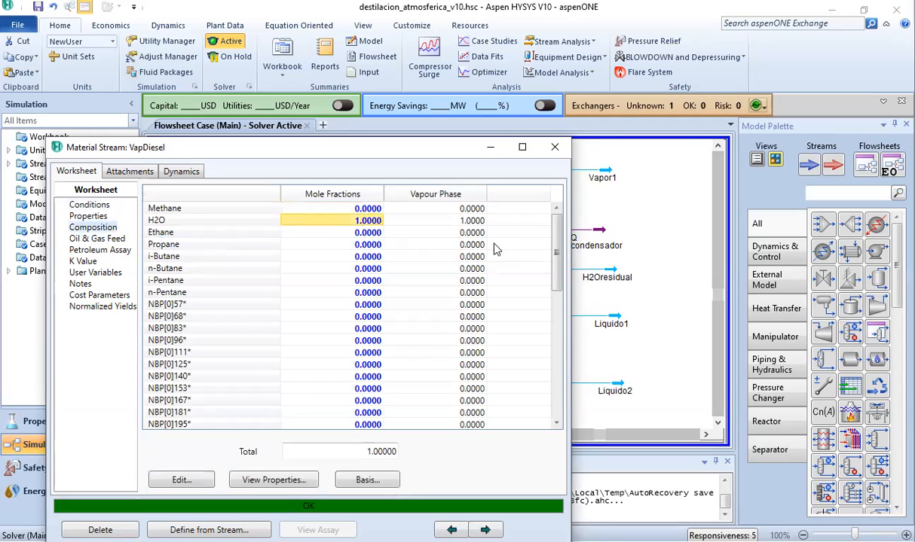
pyautogui.click(555, 147)
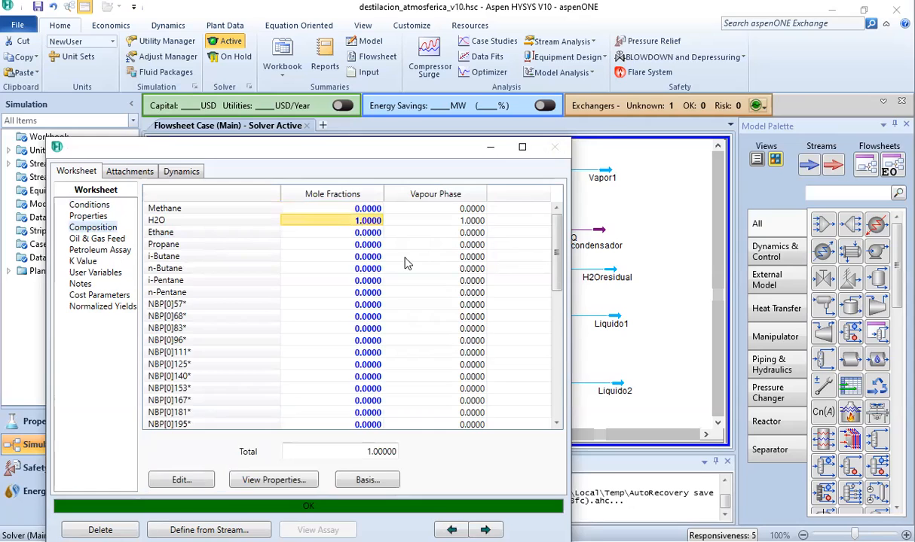
pyautogui.doubleClick(435, 227)
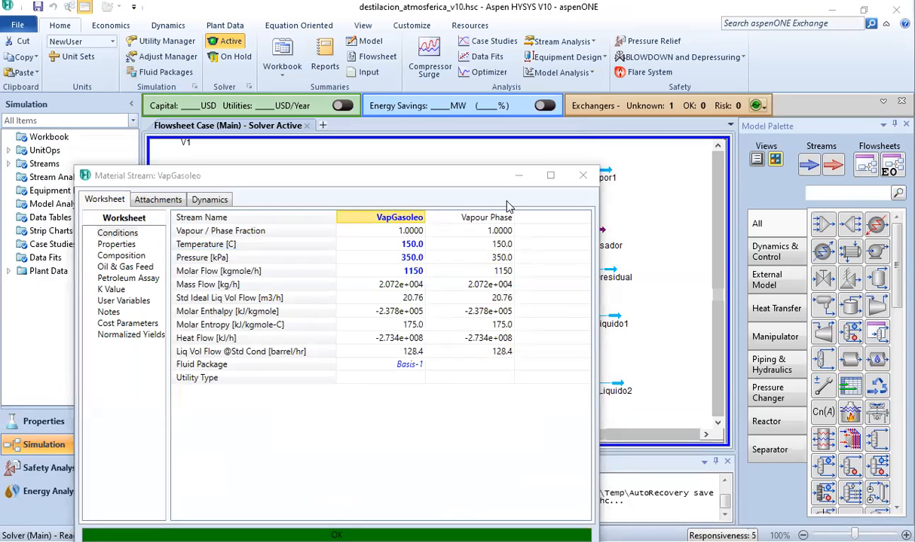
pyautogui.click(379, 244)
pyautogui.click(395, 269)
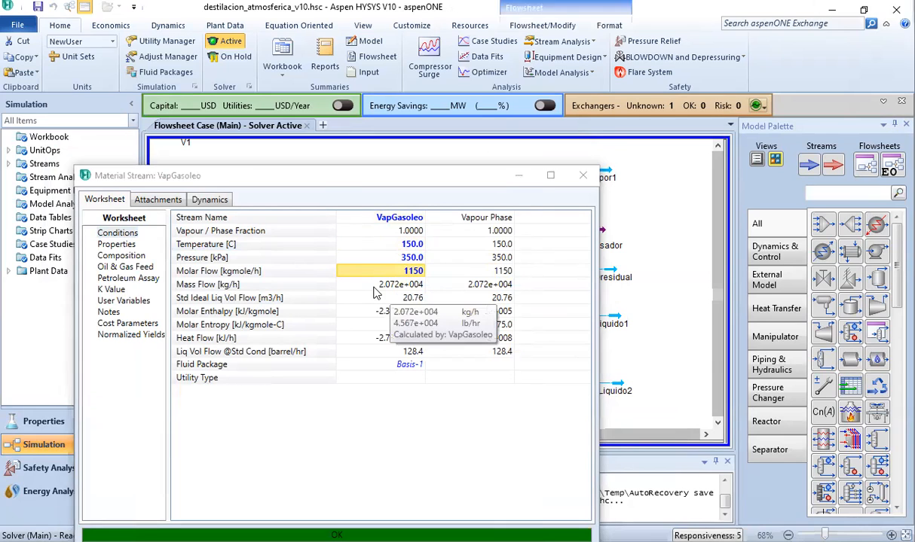
pyautogui.click(118, 254)
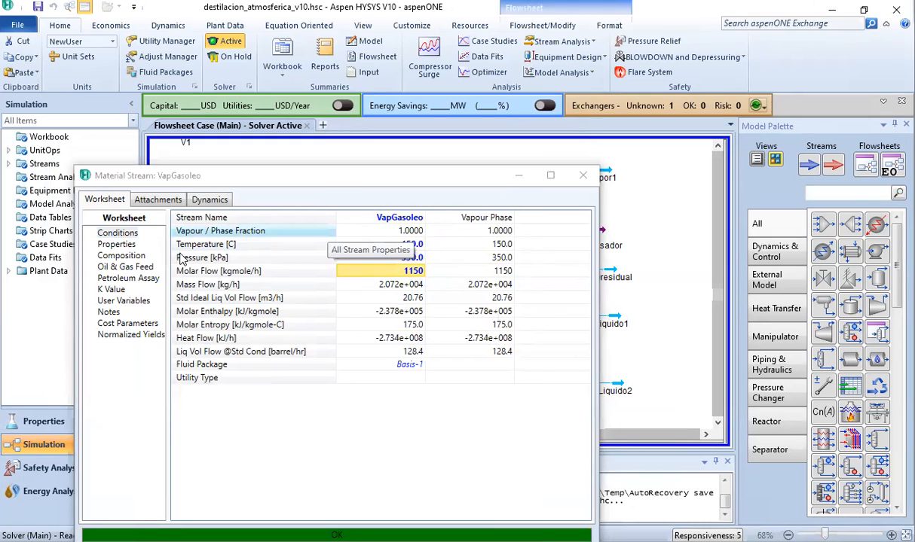
pyautogui.click(589, 182)
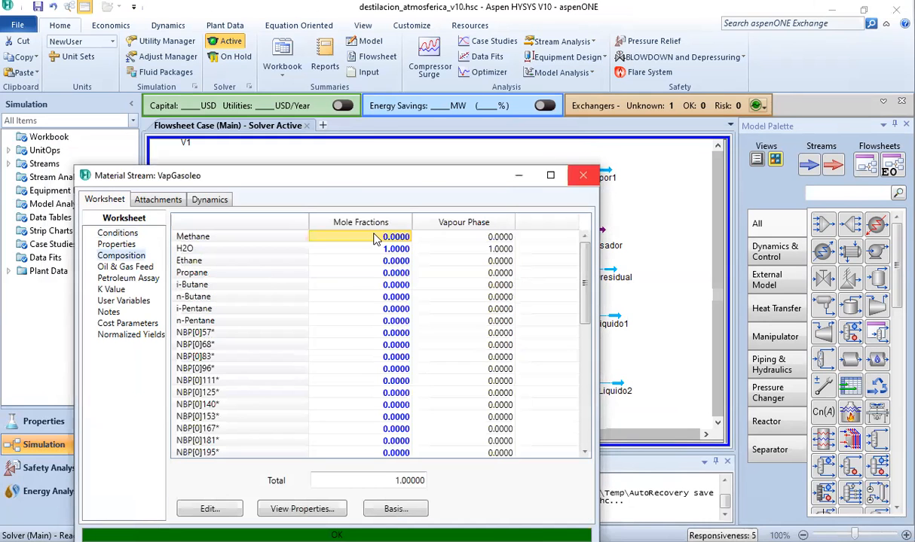
# Step: Reposition the VapGasoleo and VapDiesel streams further left of the absorption column on the flowsheet
pyautogui.moveTo(445, 226); pyautogui.dragTo(407, 242)
pyautogui.moveTo(426, 190); pyautogui.dragTo(384, 197)
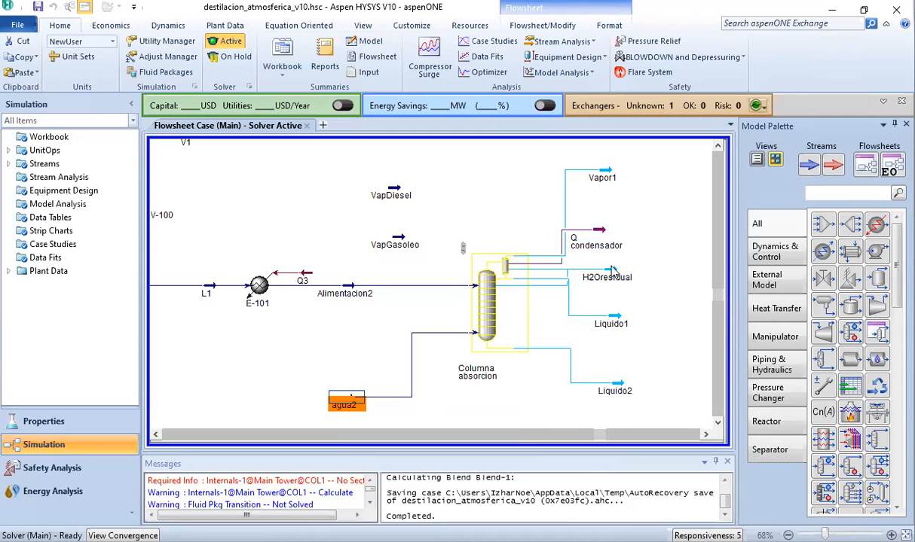
# Step: Add a side stripper named Str_gasoleo to the absorption column
pyautogui.doubleClick(483, 309)
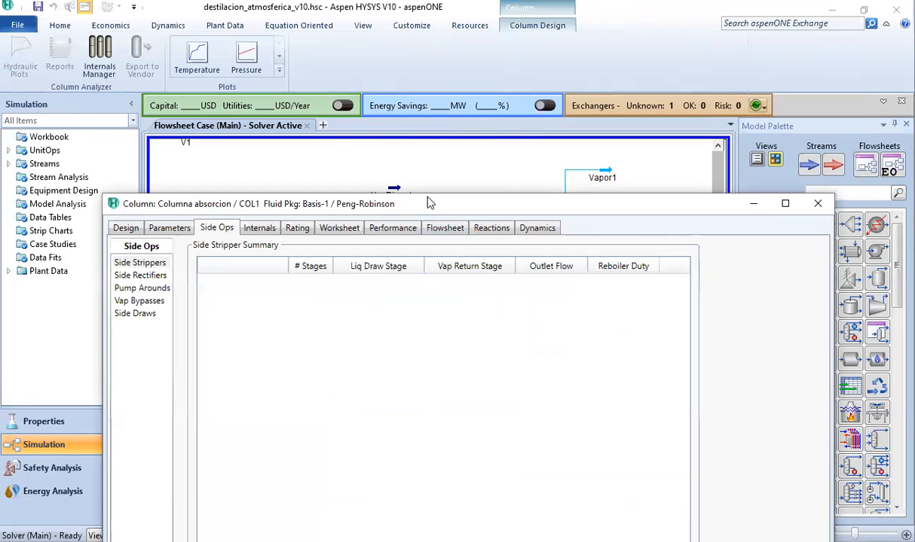
pyautogui.moveTo(429, 202); pyautogui.dragTo(426, 75)
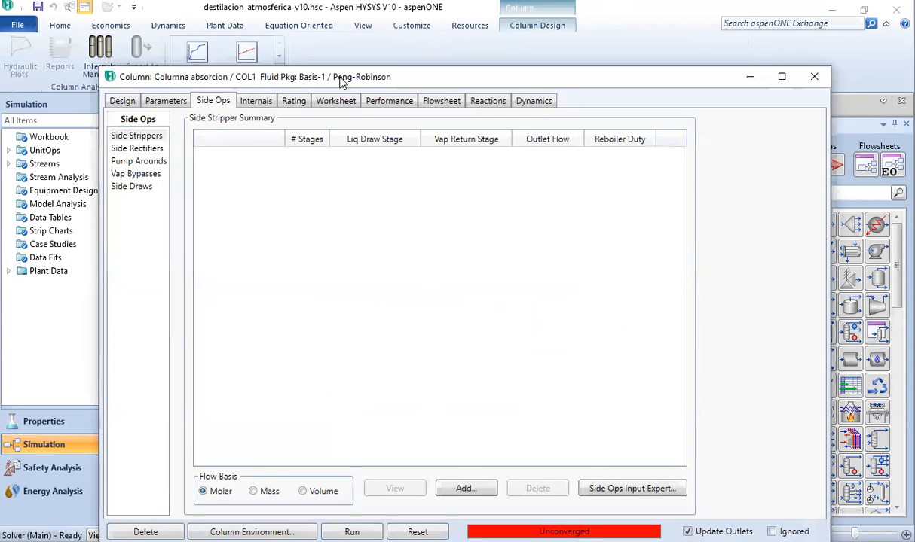
pyautogui.moveTo(341, 81); pyautogui.dragTo(341, 61)
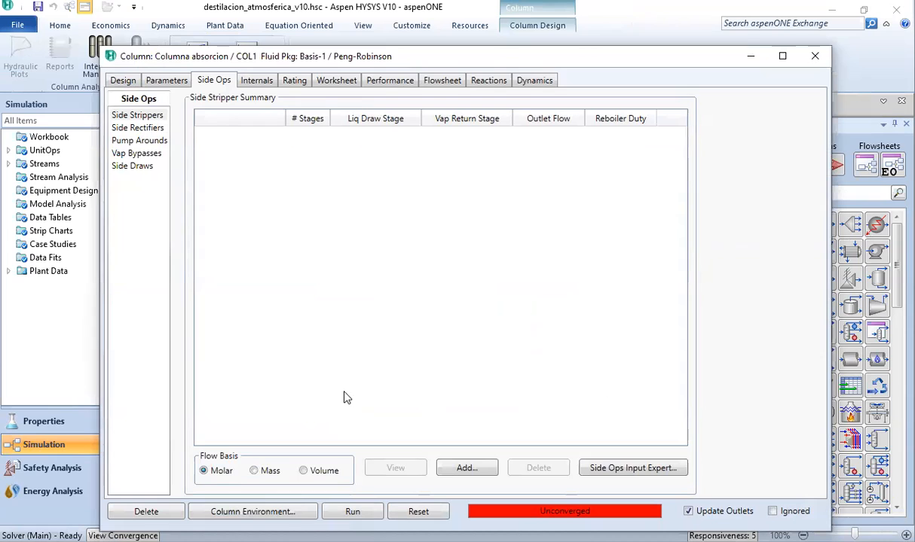
pyautogui.click(463, 470)
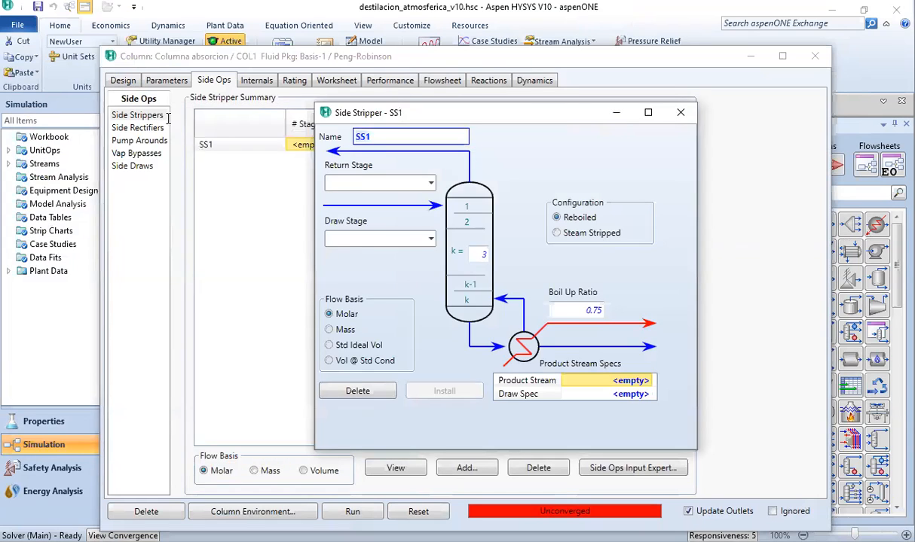
pyautogui.write('Str')
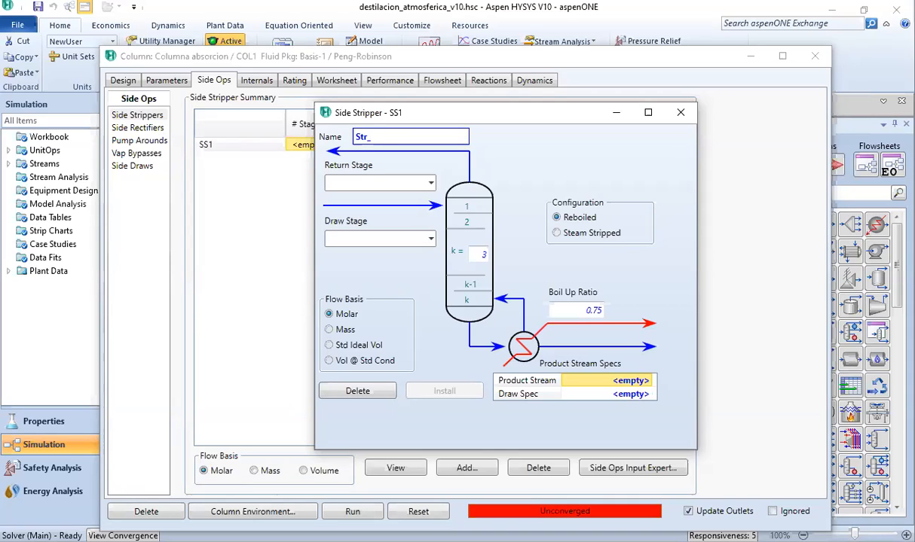
pyautogui.write('_gasoleo')
pyautogui.click(366, 184)
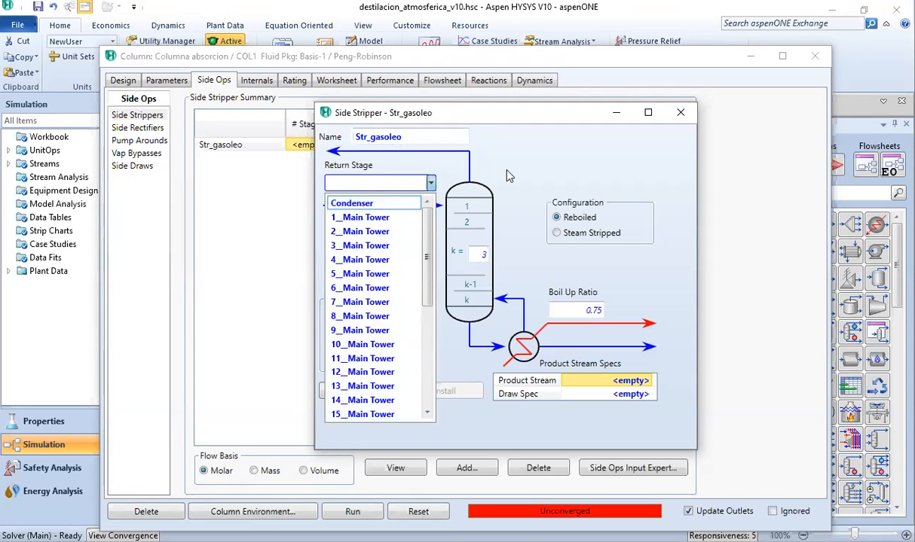
pyautogui.click(490, 160)
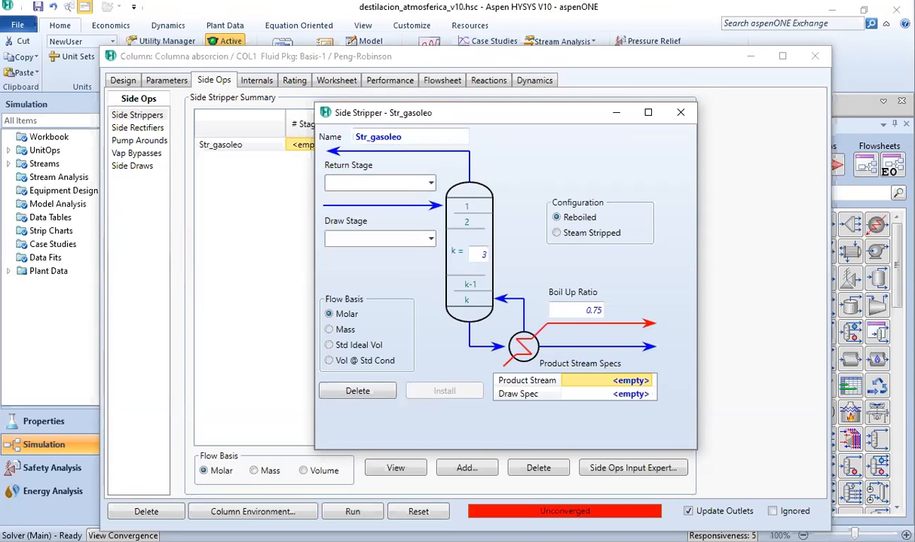
# Step: Set the Str_gasoleo side stripper's return stage to 22__Main Tower
pyautogui.hotkey('alt', 'Tab')
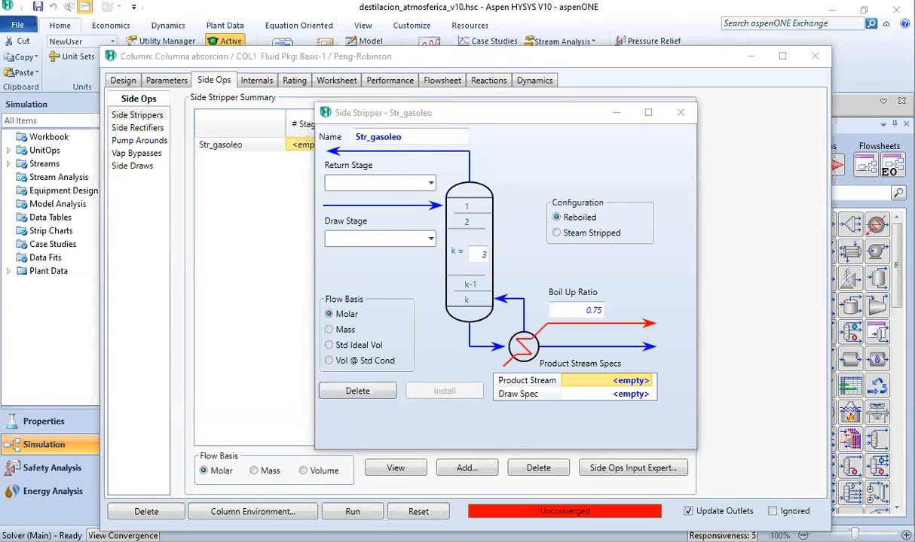
pyautogui.click(429, 184)
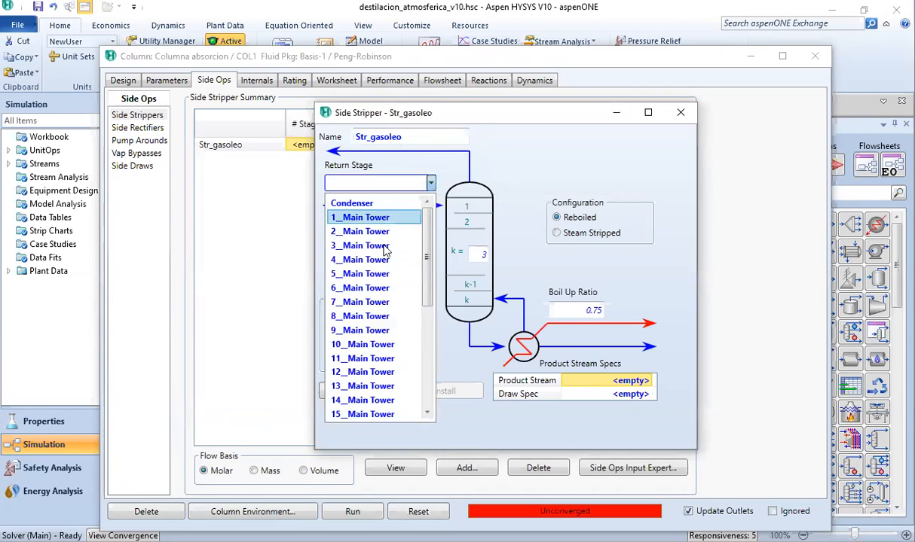
pyautogui.scroll(-3, 392, 369)
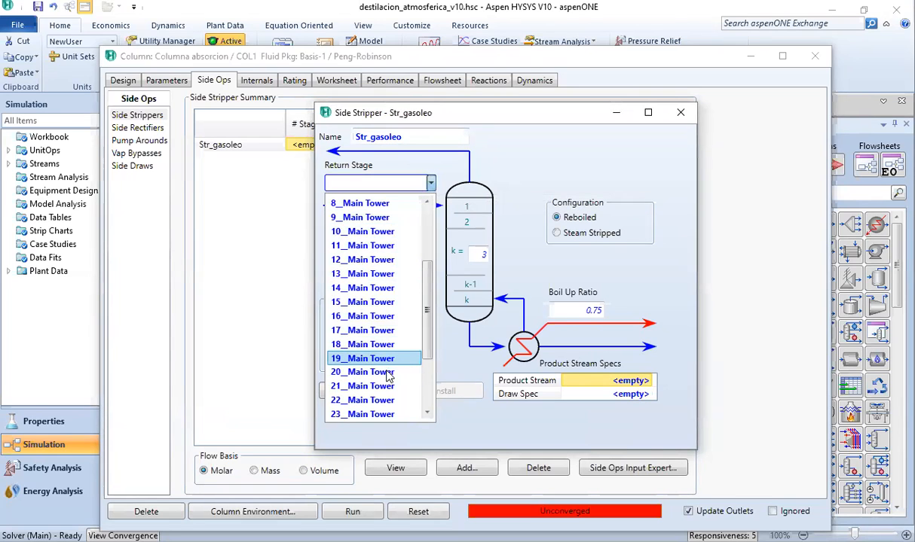
pyautogui.click(377, 400)
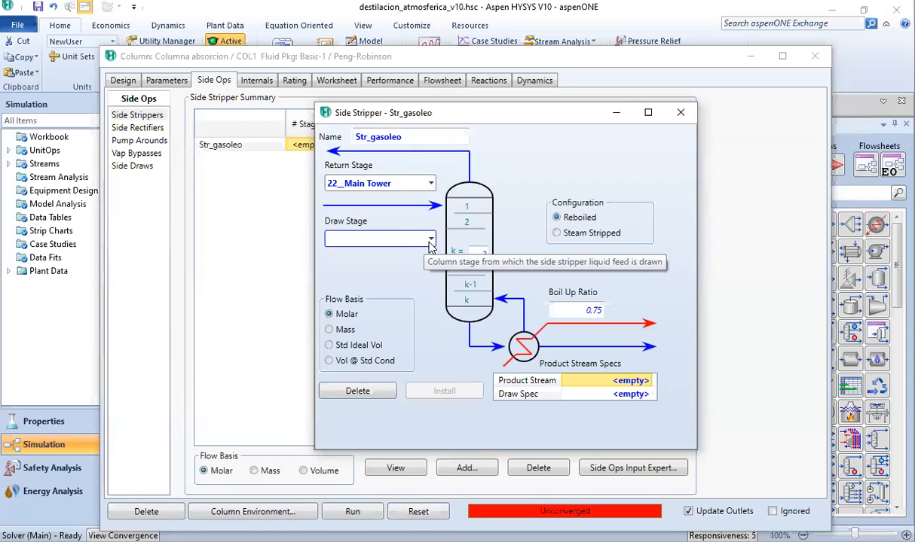
pyautogui.click(725, 431)
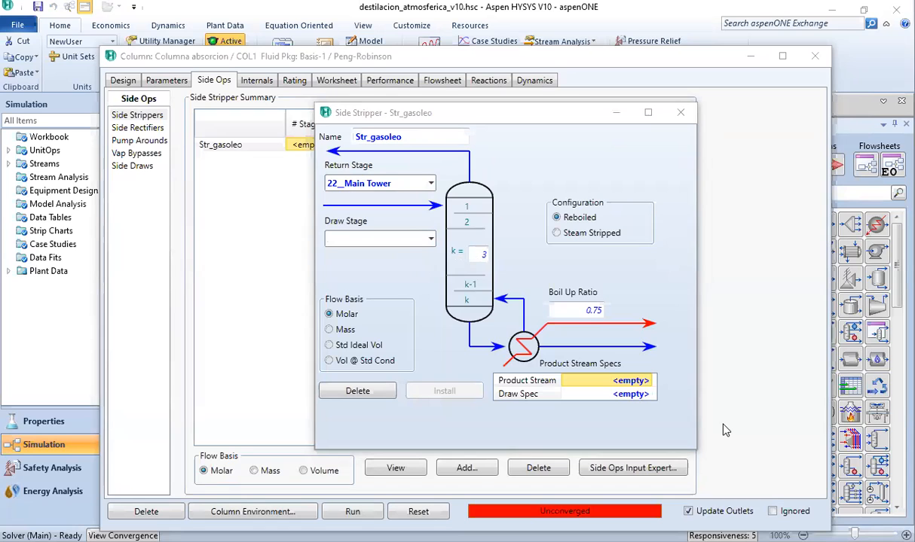
# Step: Set the Str_gasoleo stripper's return stage to 21__Main Tower and its draw stage to 22__Main Tower
pyautogui.click(430, 183)
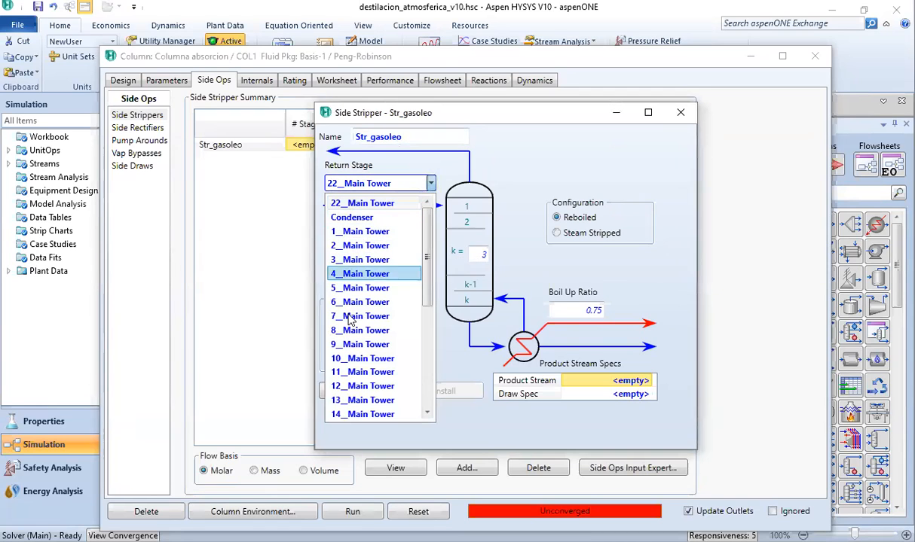
pyautogui.scroll(-5, 346, 400)
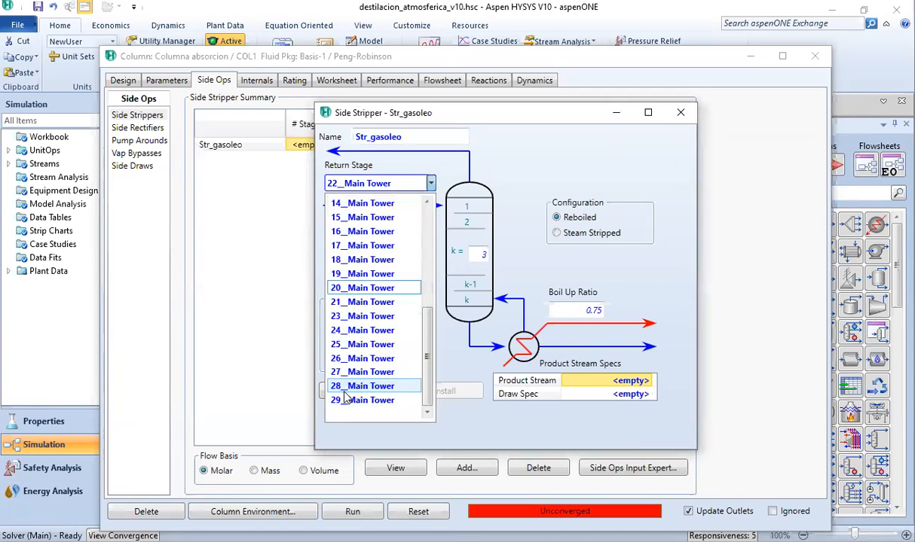
pyautogui.click(362, 301)
pyautogui.click(431, 239)
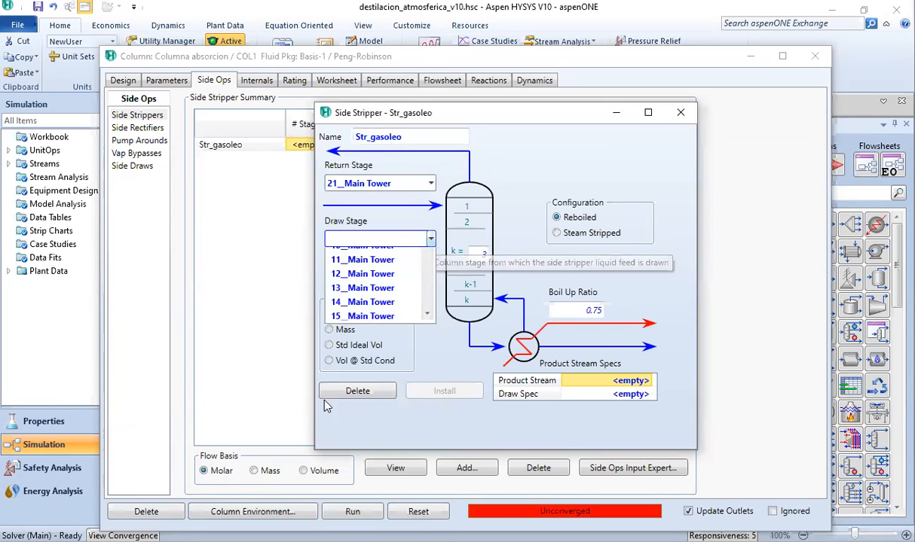
pyautogui.scroll(-3, 360, 432)
pyautogui.click(363, 453)
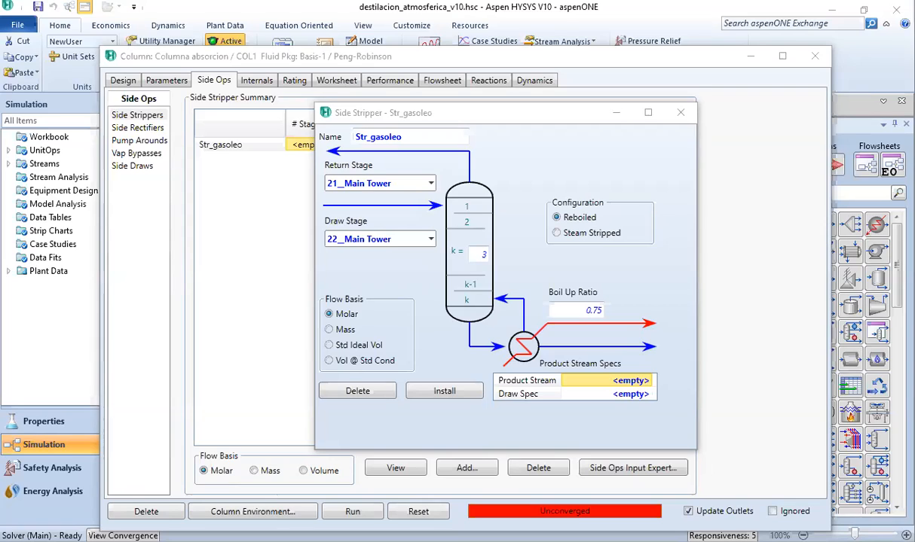
# Step: Set the stripper's flow basis to Std Ideal Vol and enter 29.75 as its product stream
pyautogui.click(346, 375)
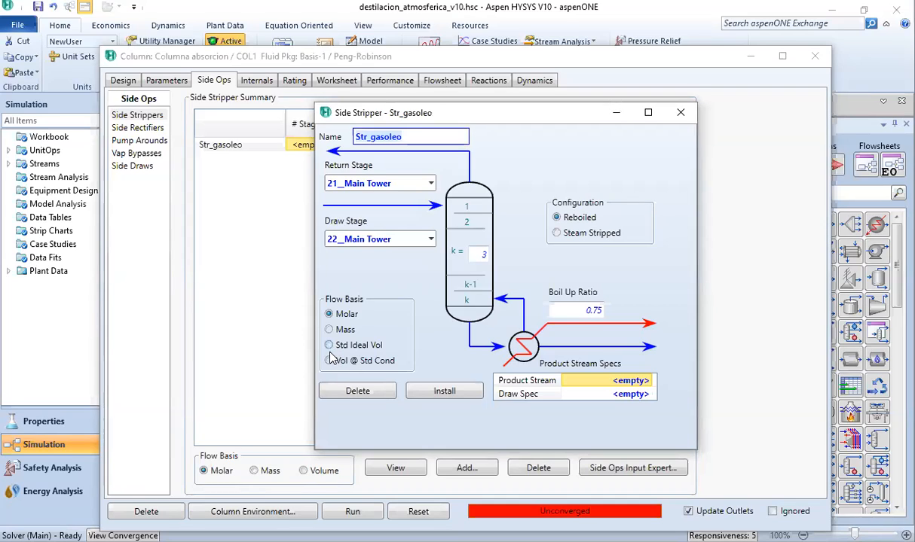
pyautogui.click(330, 346)
pyautogui.click(595, 394)
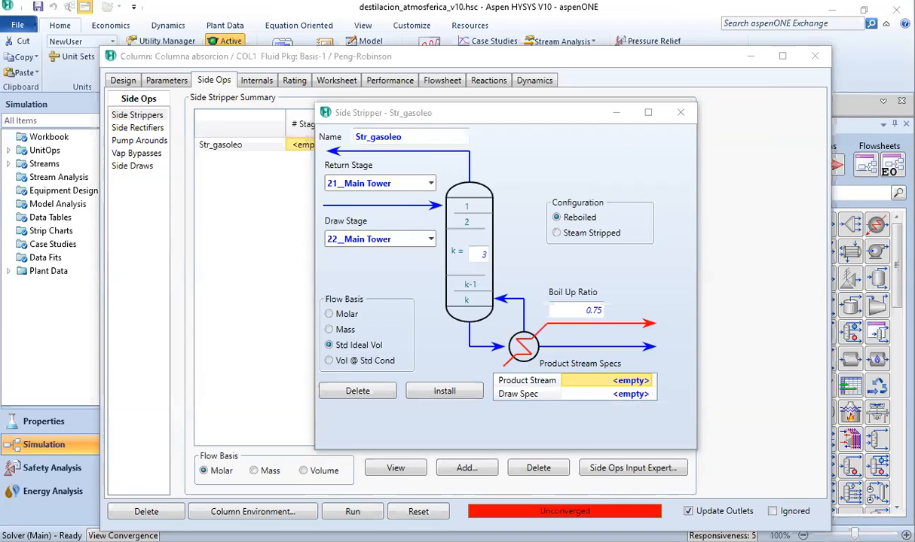
pyautogui.click(592, 380)
pyautogui.write('29.75')
pyautogui.press('Return')
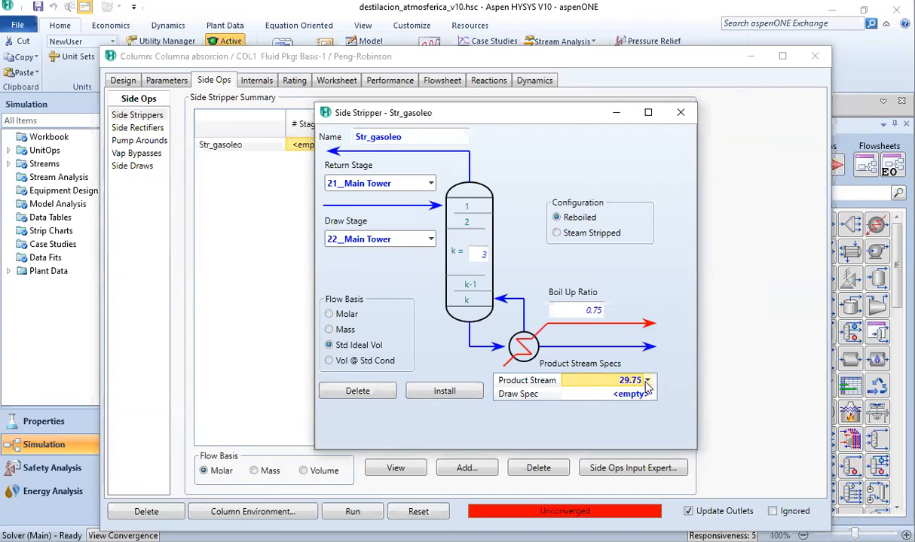
pyautogui.click(620, 381)
pyautogui.press('Return')
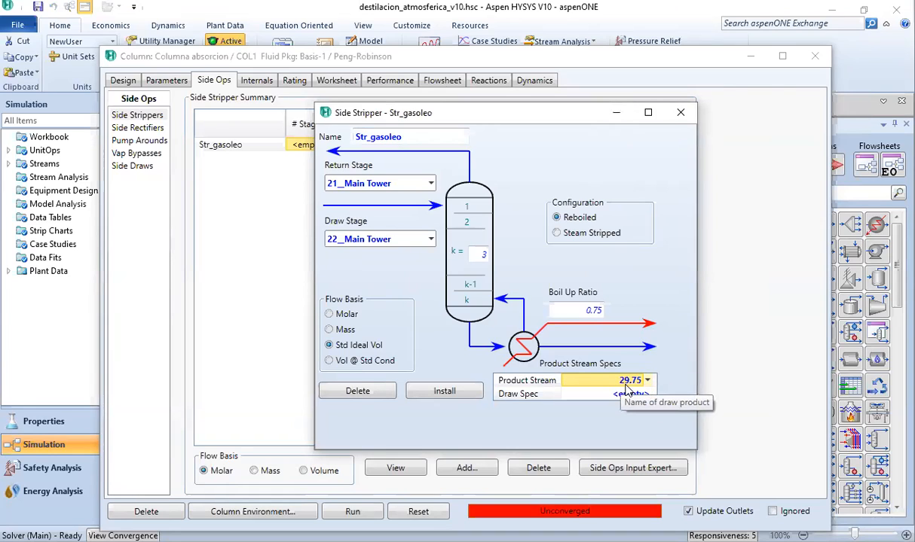
# Step: Try 9.72 as the stripper's product stream and switch it back to 29.75
pyautogui.click(620, 382)
pyautogui.write('9.72')
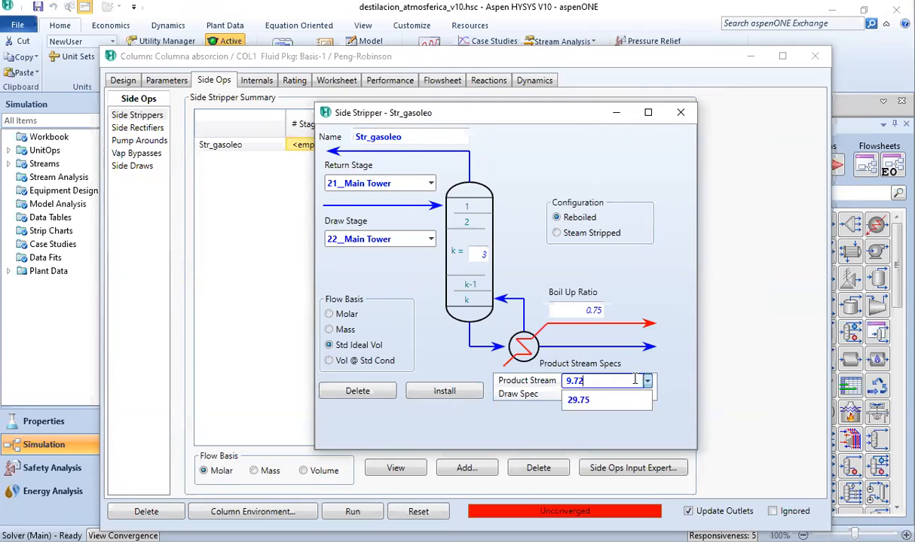
pyautogui.press('Return')
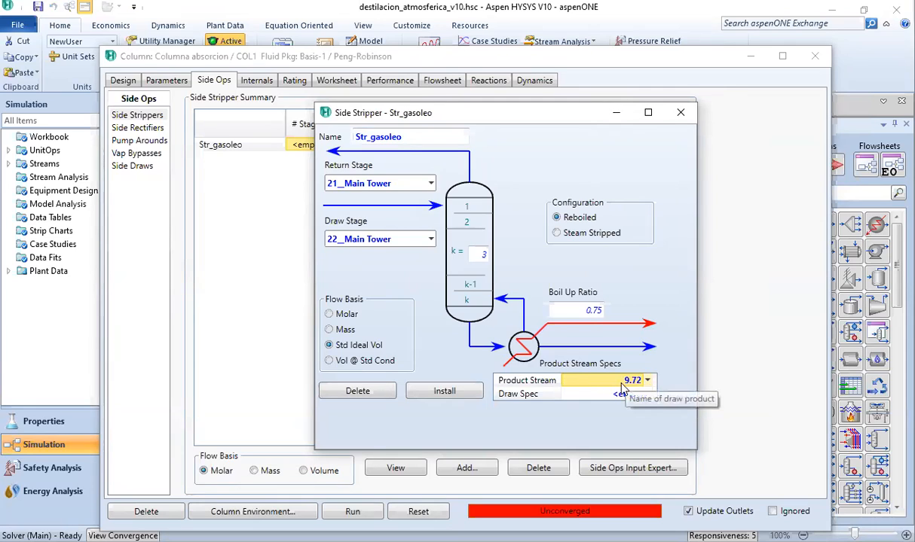
pyautogui.click(626, 382)
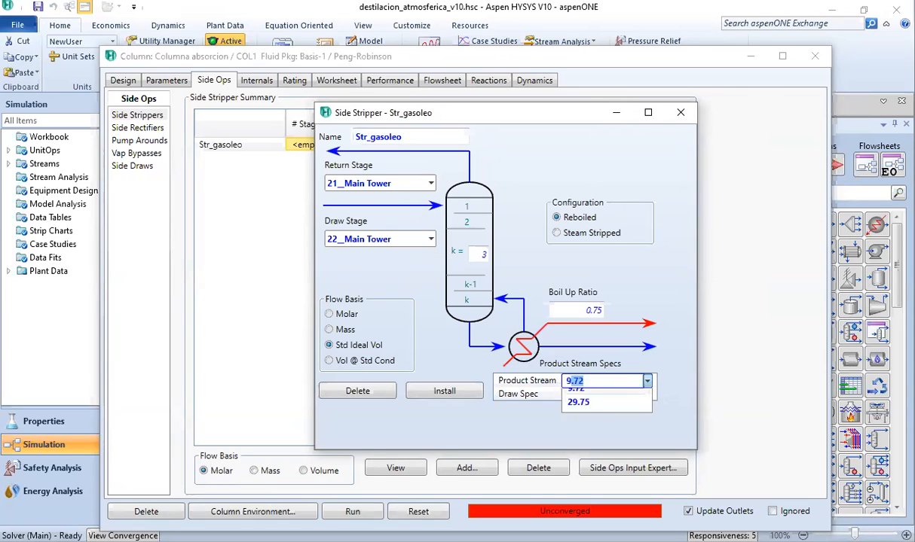
pyautogui.press('Return')
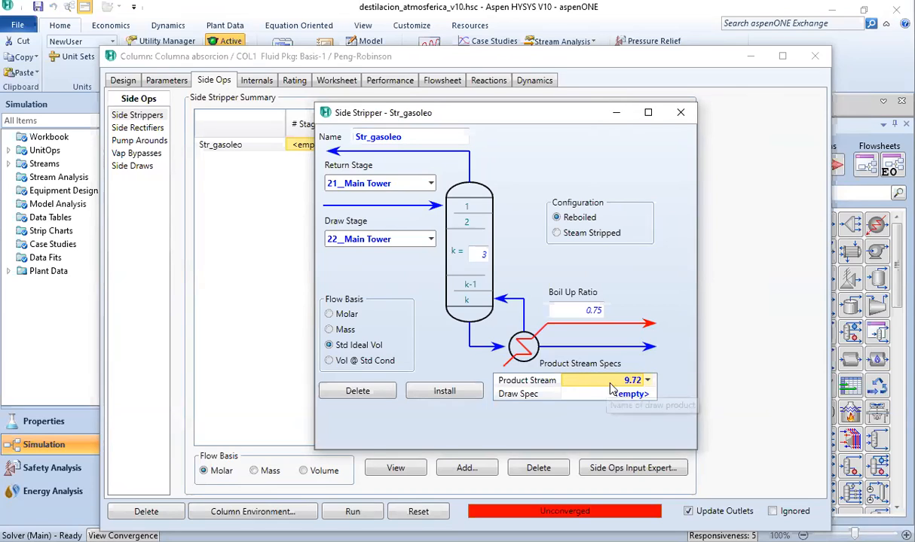
pyautogui.click(641, 395)
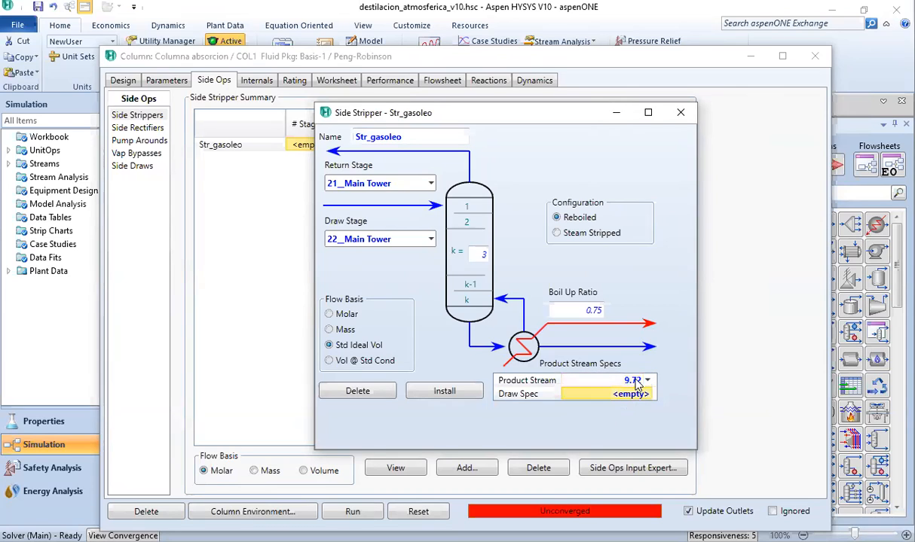
pyautogui.click(639, 382)
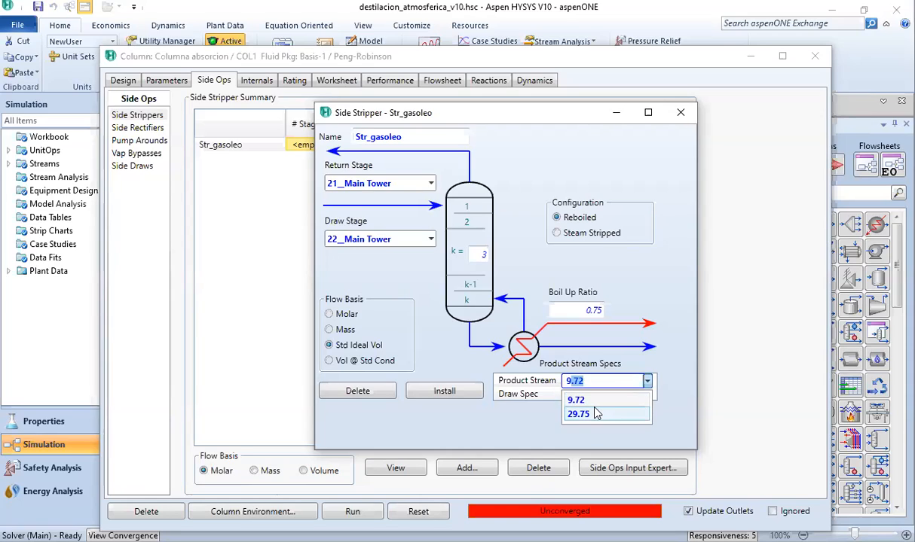
pyautogui.click(577, 413)
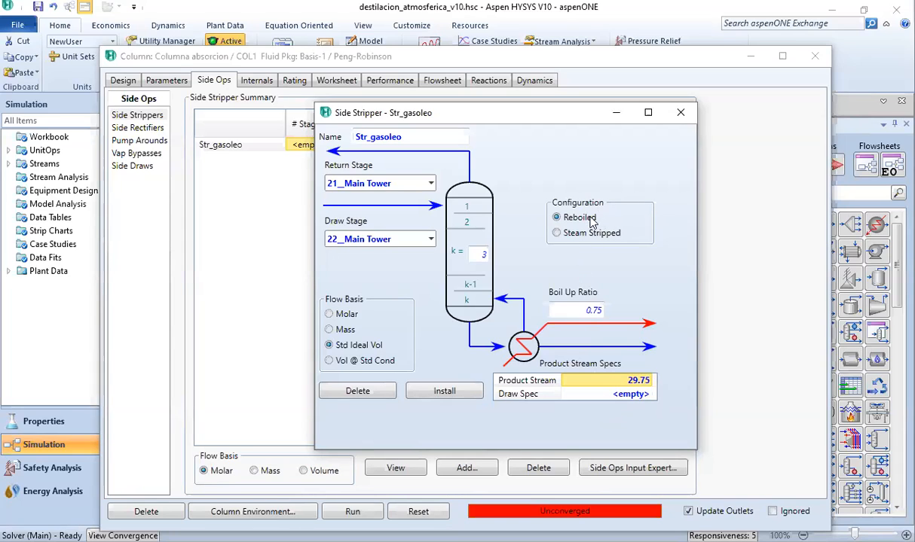
# Step: Configure the stripper as Steam Stripped with VapGasoleo as its steam feed
pyautogui.click(557, 234)
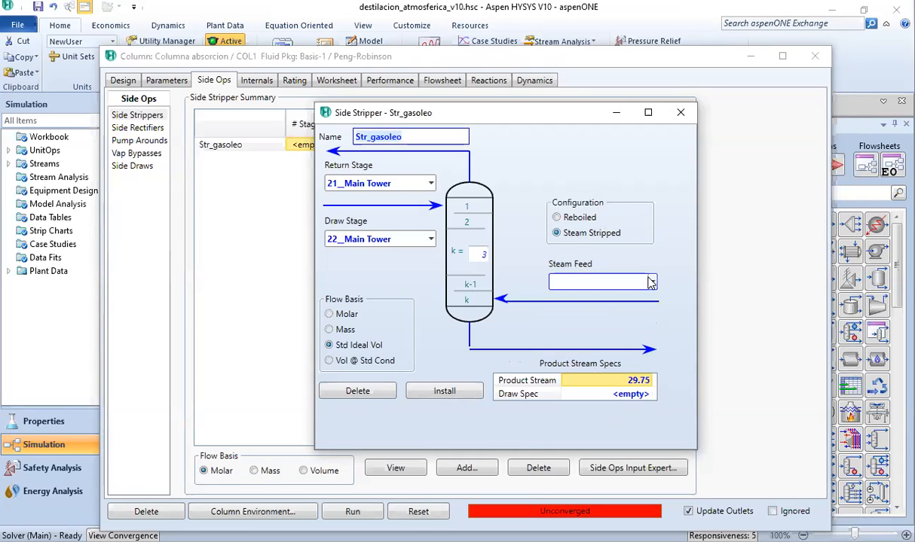
pyautogui.click(652, 283)
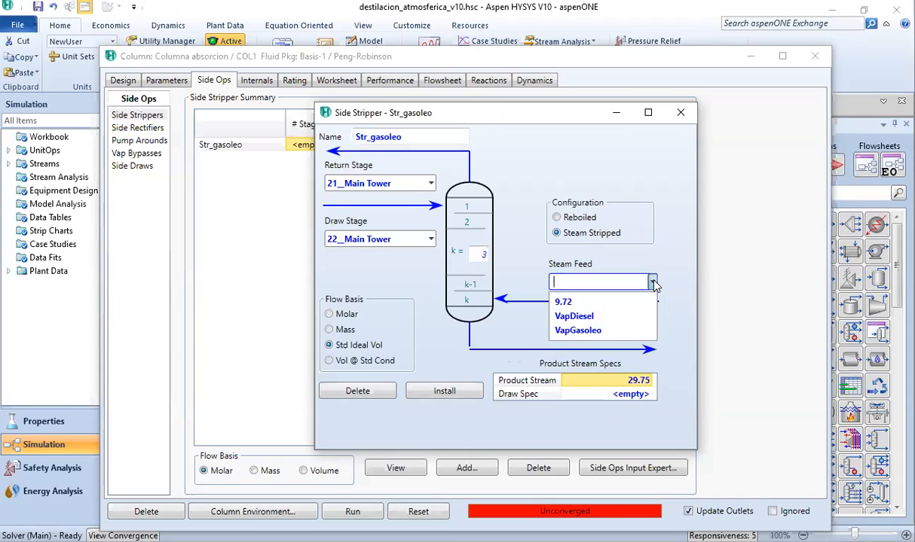
pyautogui.click(654, 284)
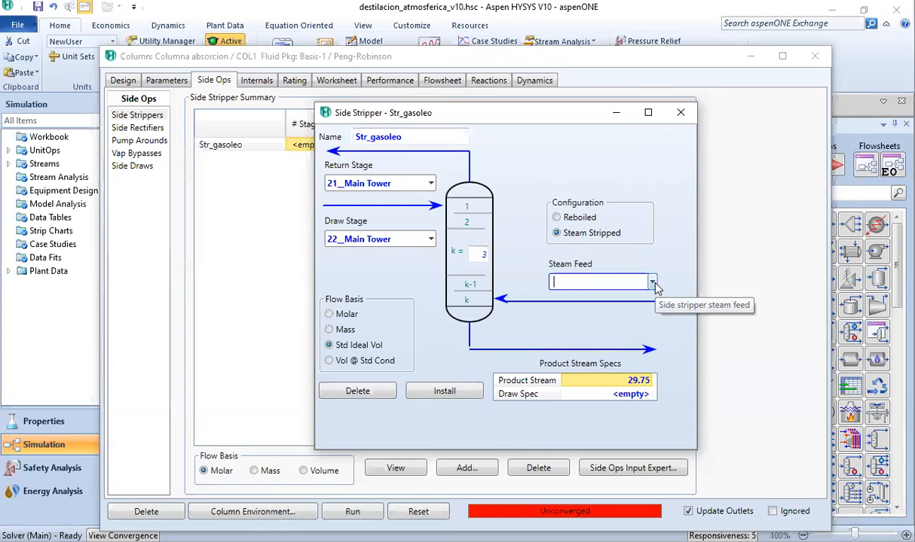
pyautogui.click(652, 284)
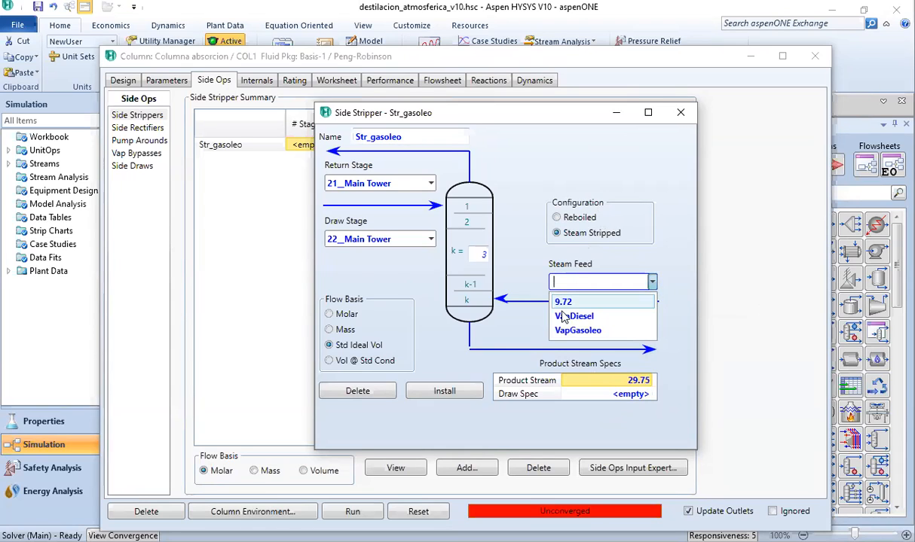
pyautogui.click(622, 330)
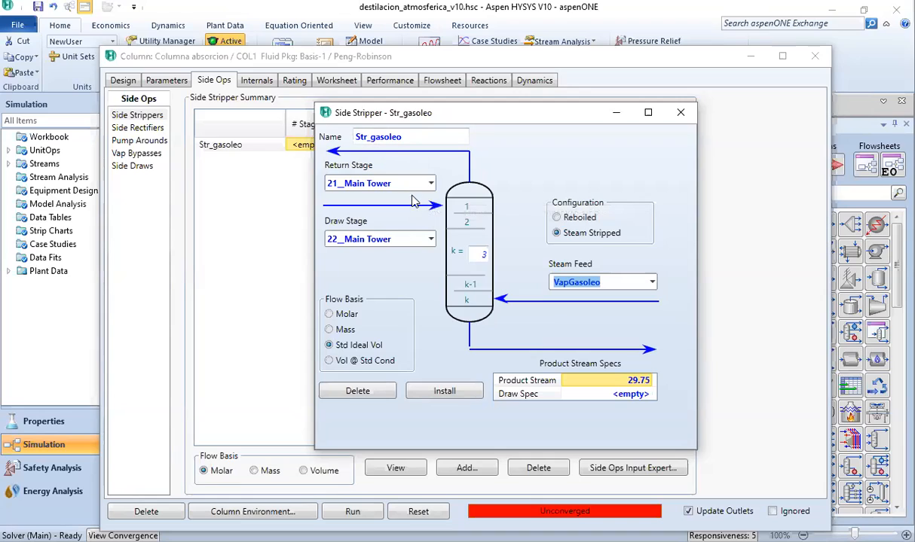
# Step: Install the Str_gasoleo side stripper, close its window and select its entry in the side stripper summary
pyautogui.click(422, 398)
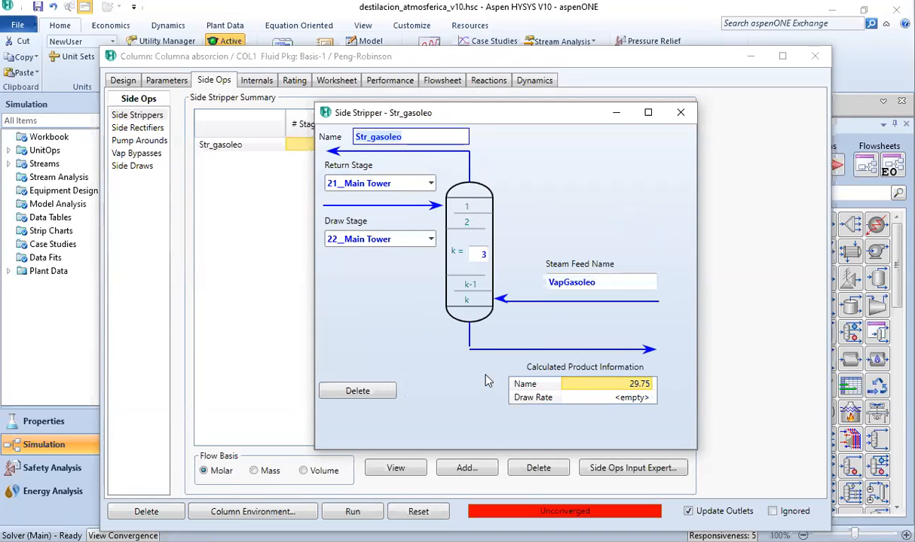
pyautogui.click(686, 114)
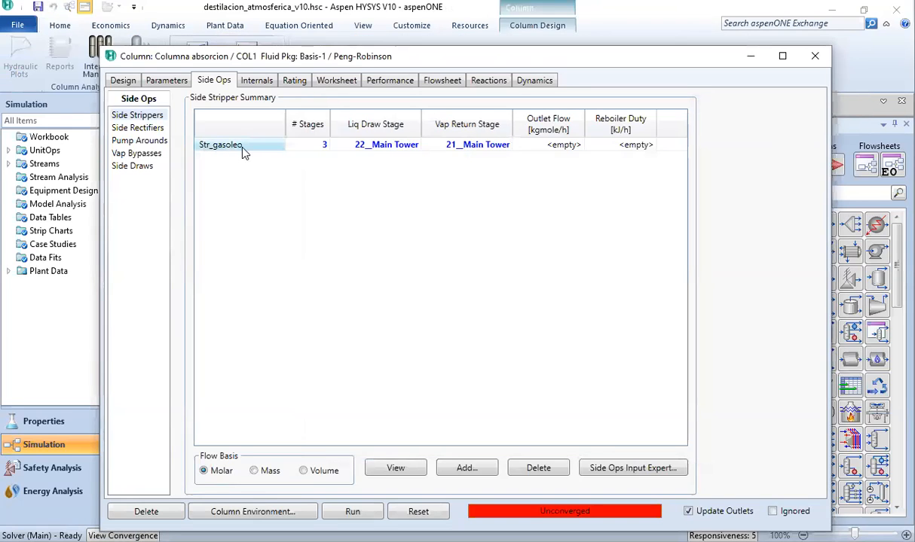
pyautogui.click(414, 147)
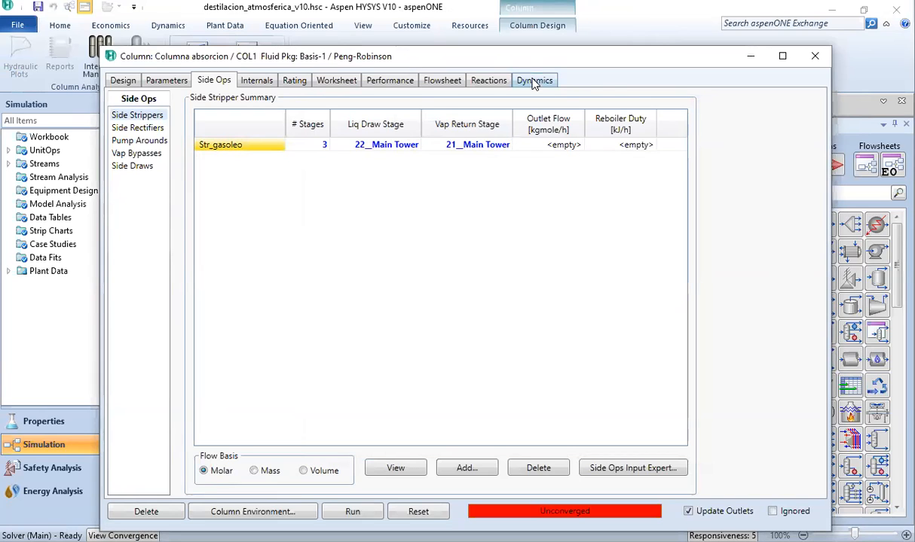
# Step: Run the column solver and check the draw streams available in the Str_gasoleo Prod Flow spec
pyautogui.moveTo(531, 58); pyautogui.dragTo(535, 31)
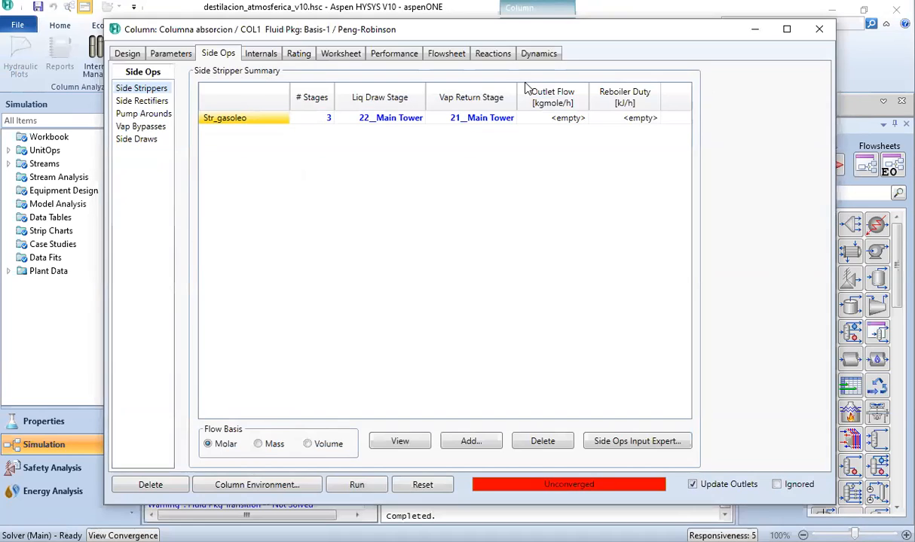
pyautogui.click(358, 486)
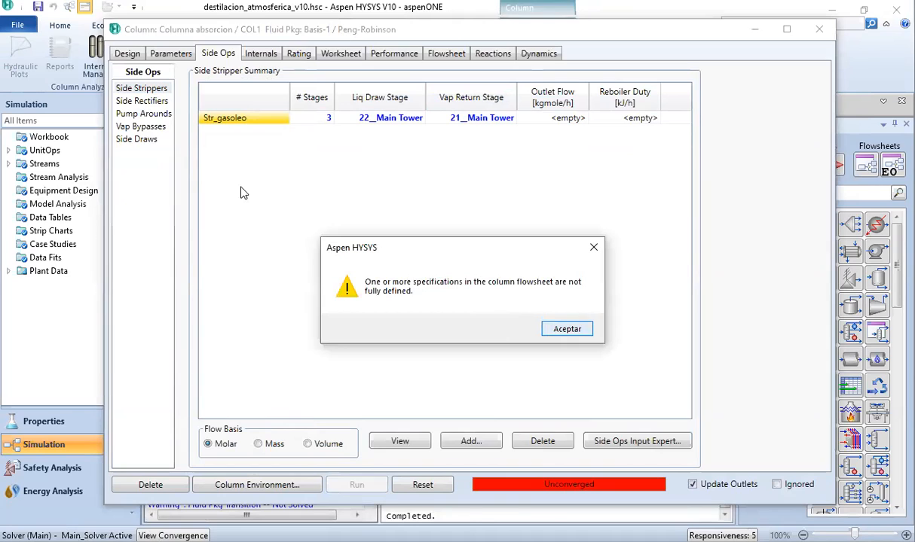
pyautogui.press('Return')
pyautogui.moveTo(202, 154); pyautogui.dragTo(541, 149)
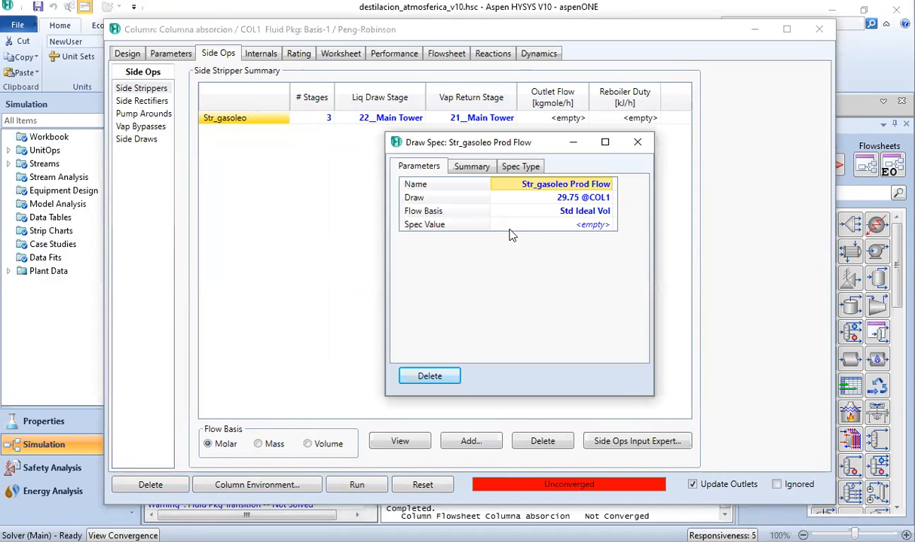
pyautogui.click(520, 198)
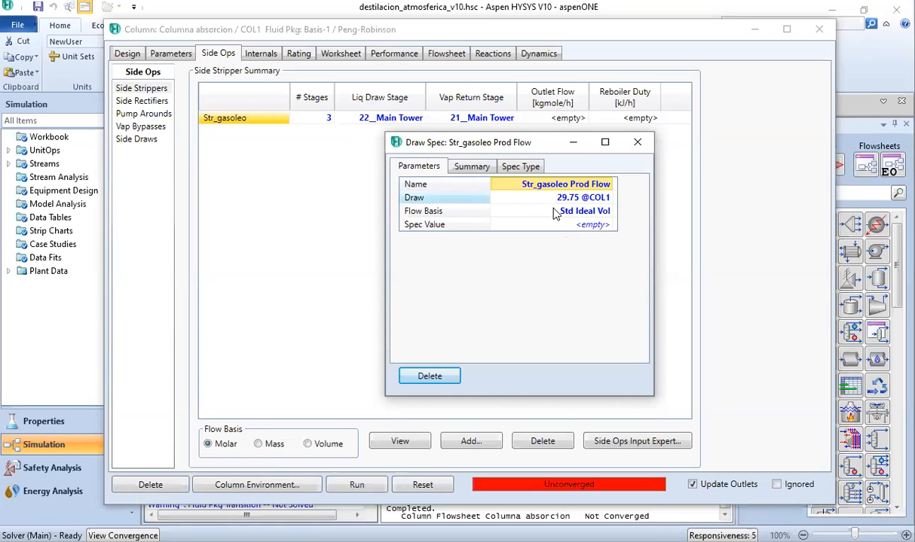
pyautogui.click(606, 200)
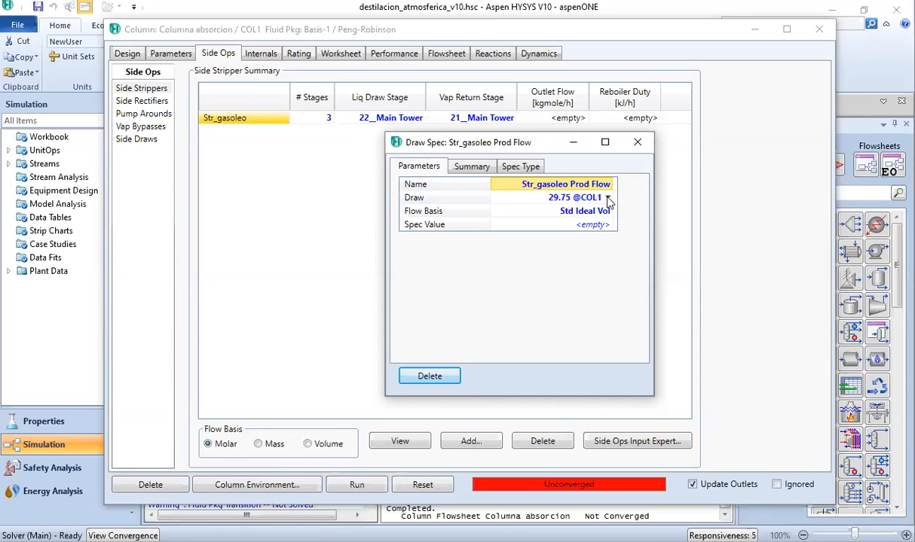
pyautogui.click(608, 199)
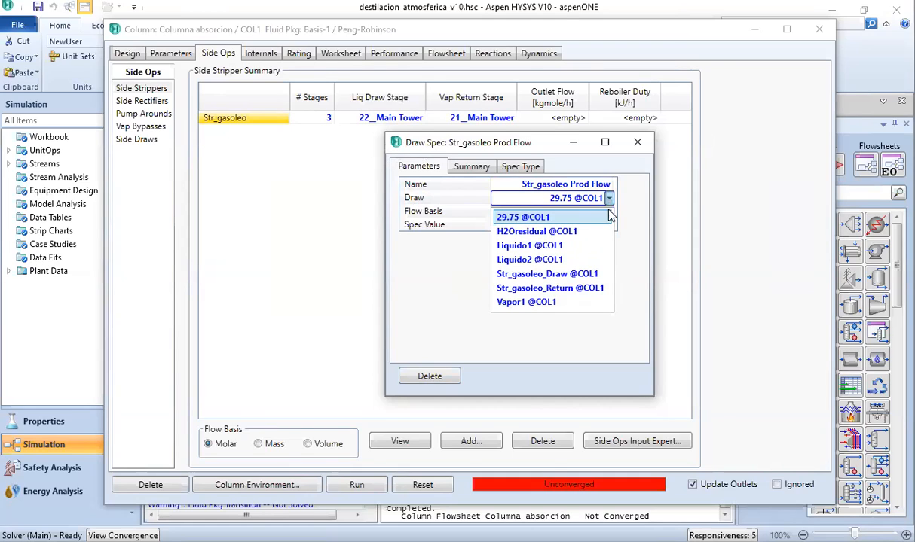
pyautogui.click(631, 224)
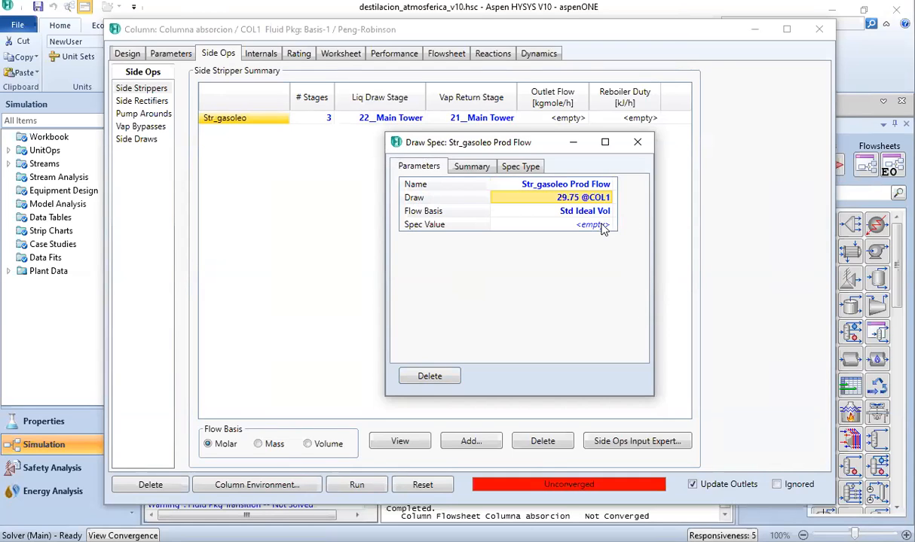
pyautogui.click(599, 226)
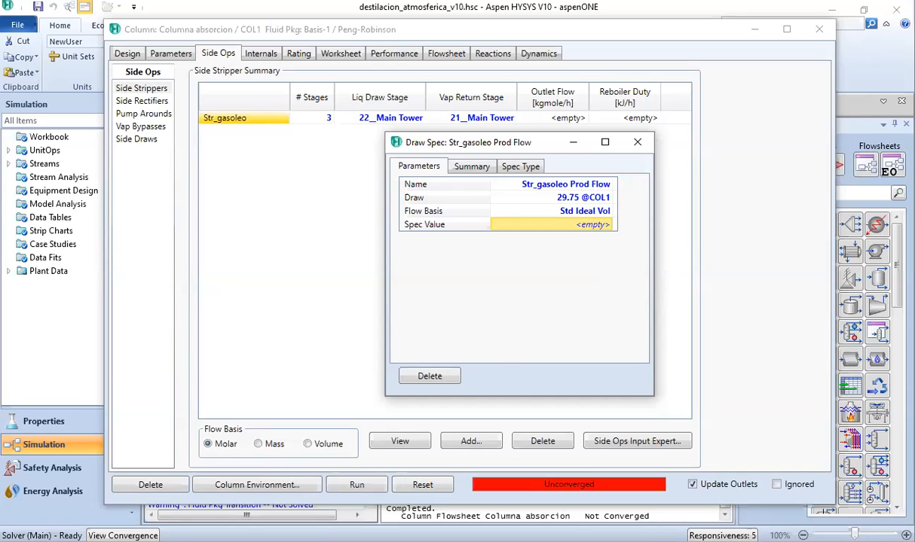
pyautogui.hotkey('alt', 'Tab')
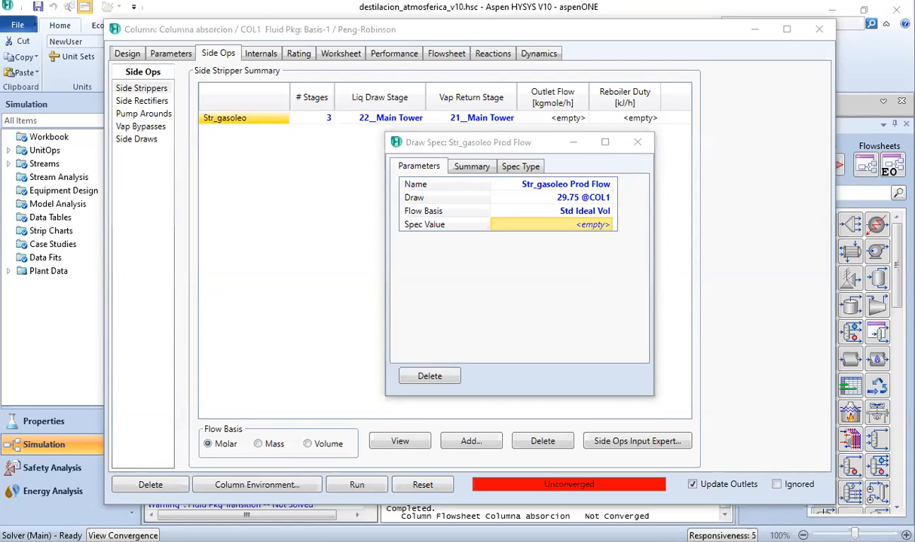
pyautogui.click(553, 264)
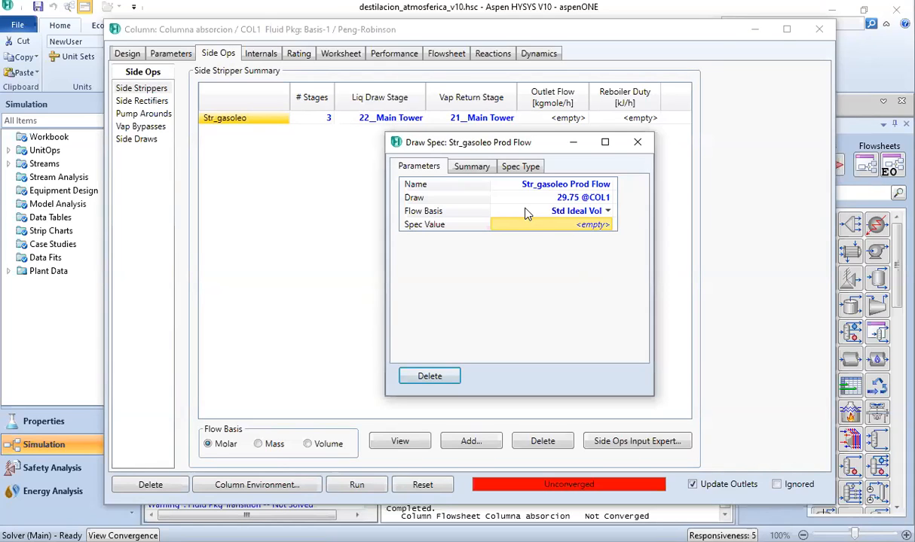
pyautogui.click(527, 211)
pyautogui.click(538, 229)
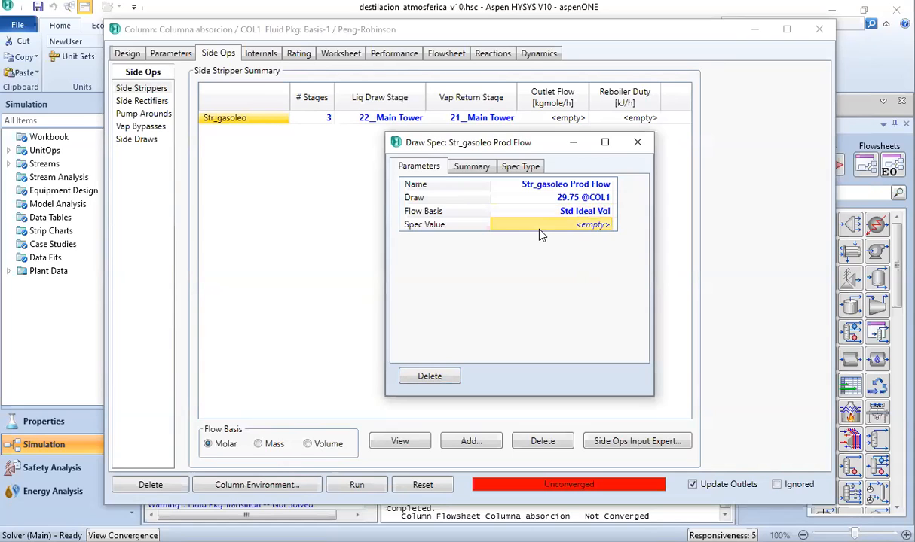
pyautogui.press('Return')
pyautogui.click(566, 229)
pyautogui.press('Return')
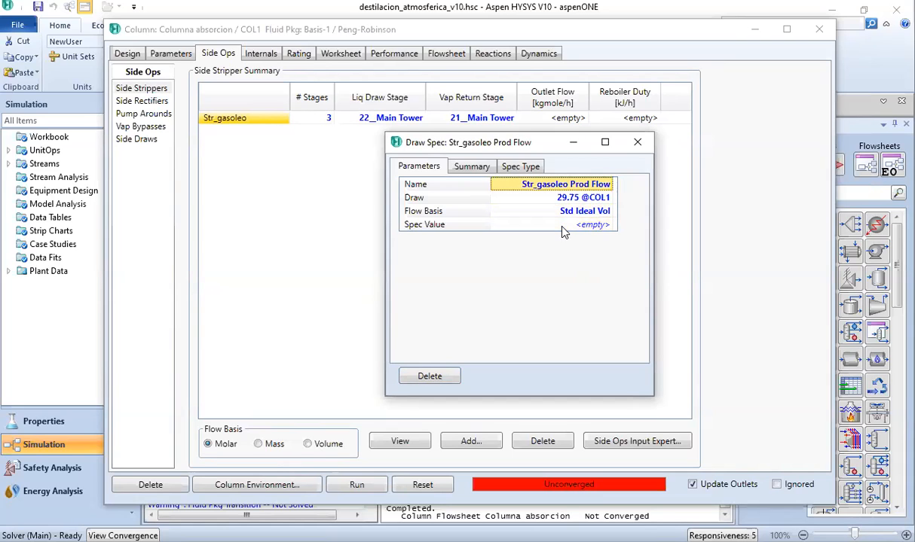
pyautogui.click(587, 228)
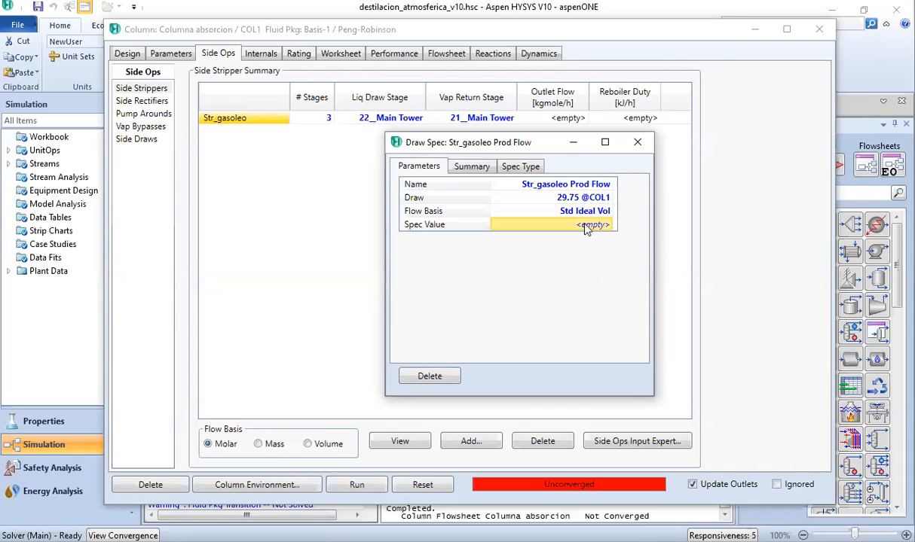
pyautogui.press('Return')
pyautogui.click(501, 226)
pyautogui.press('Return')
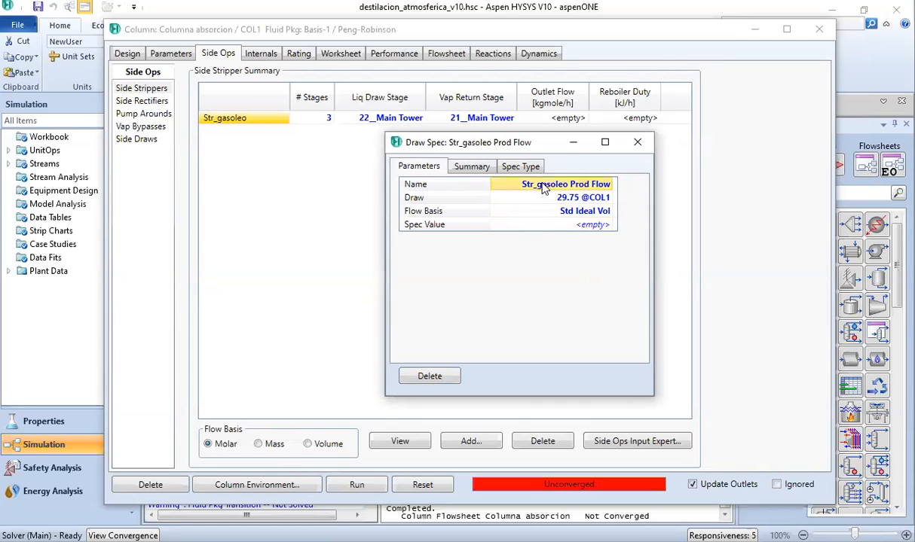
# Step: Review the draw spec's summary and the Str_gasoleo side stripper's settings, closing both windows
pyautogui.click(520, 181)
pyautogui.click(501, 214)
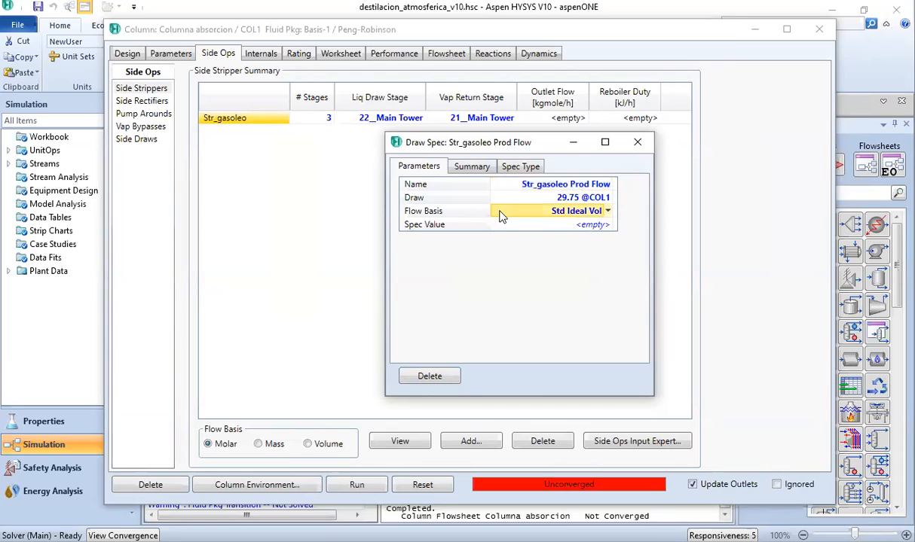
pyautogui.click(513, 171)
pyautogui.click(472, 167)
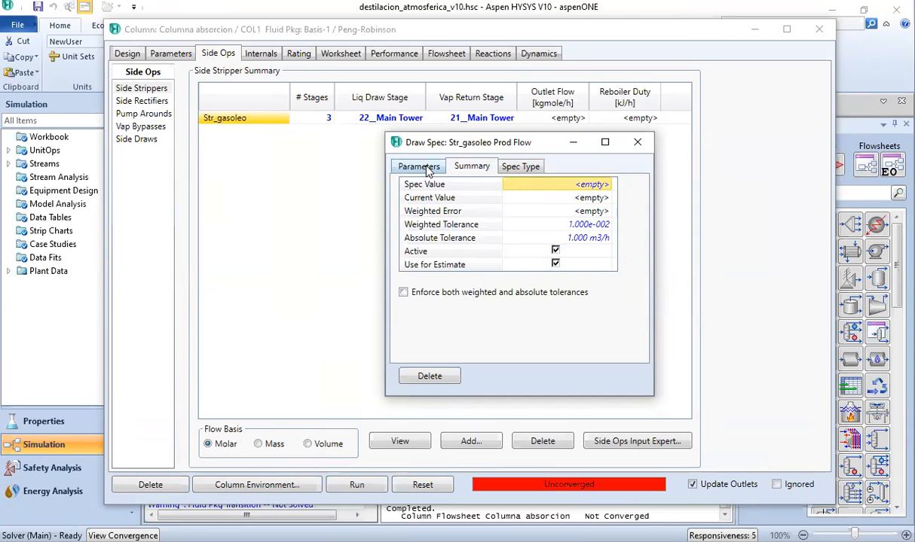
pyautogui.click(419, 166)
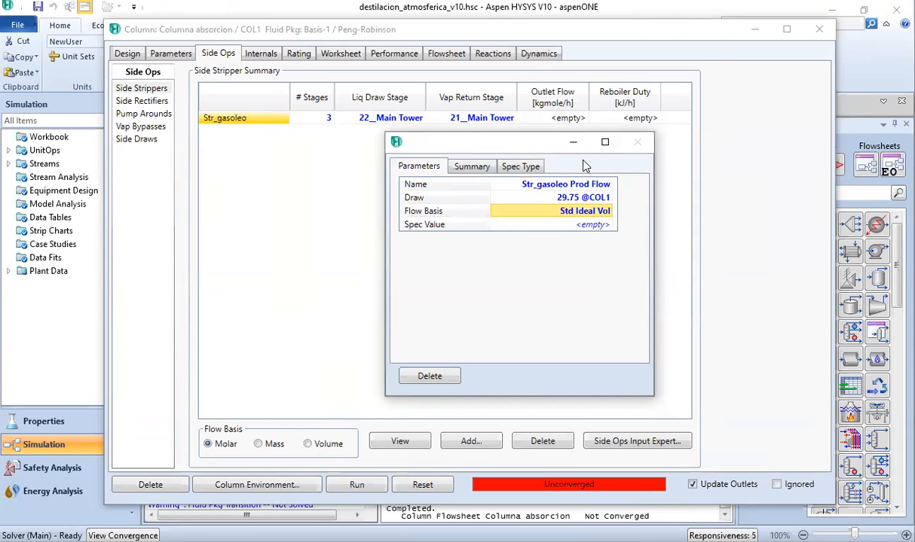
pyautogui.click(236, 122)
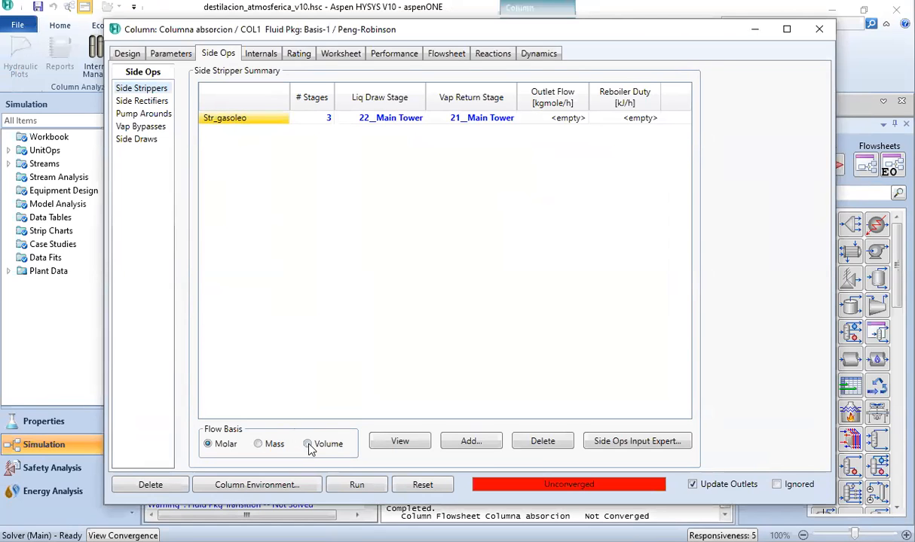
pyautogui.click(399, 442)
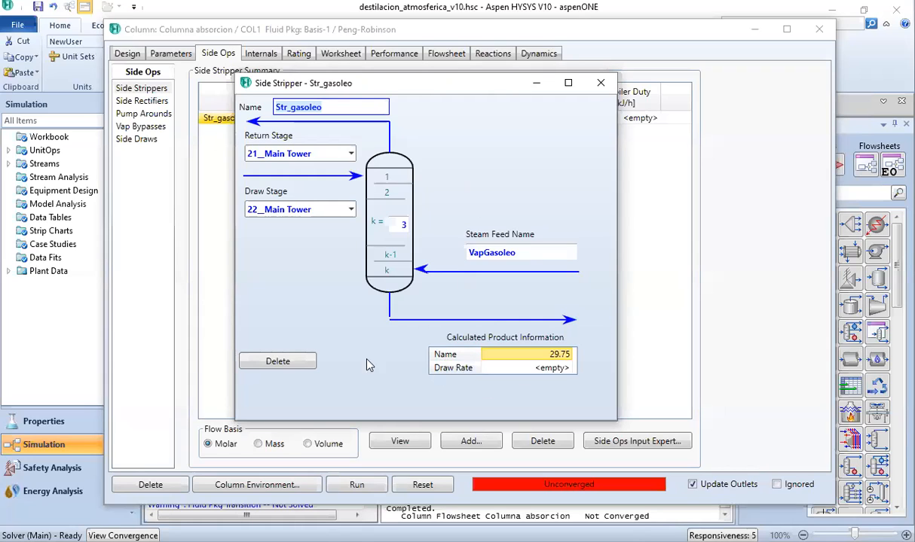
pyautogui.click(601, 83)
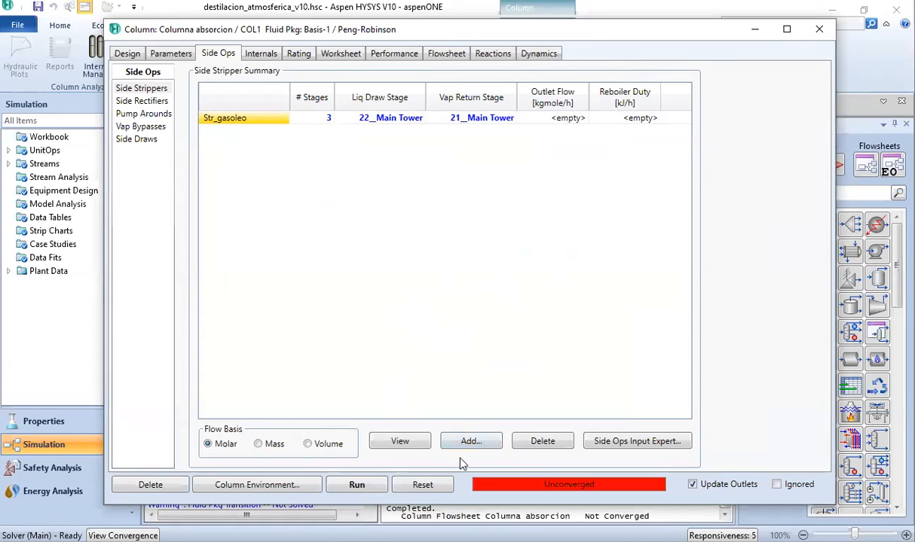
# Step: Run the column again, recheck the draw stream choices in the Str_gasoleo Prod Flow spec and close it
pyautogui.click(357, 486)
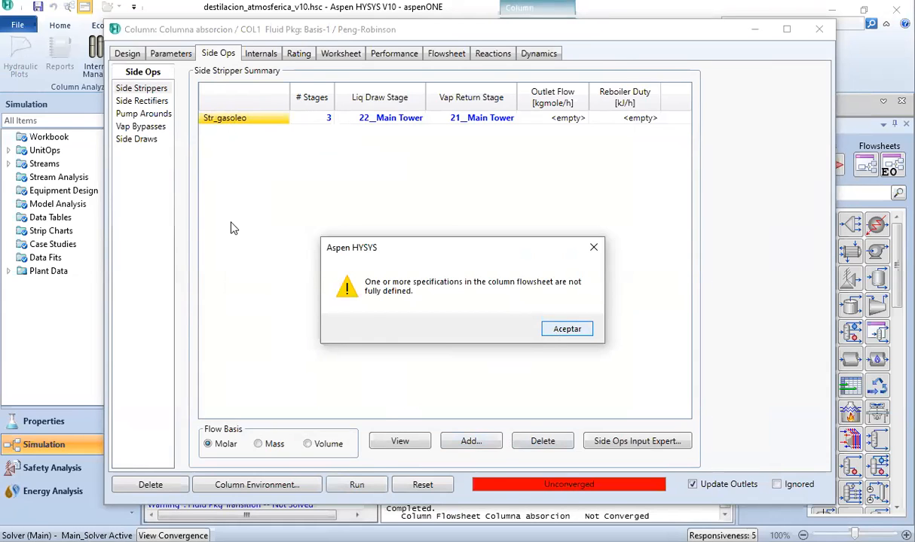
pyautogui.press('Return')
pyautogui.moveTo(231, 209); pyautogui.dragTo(462, 151)
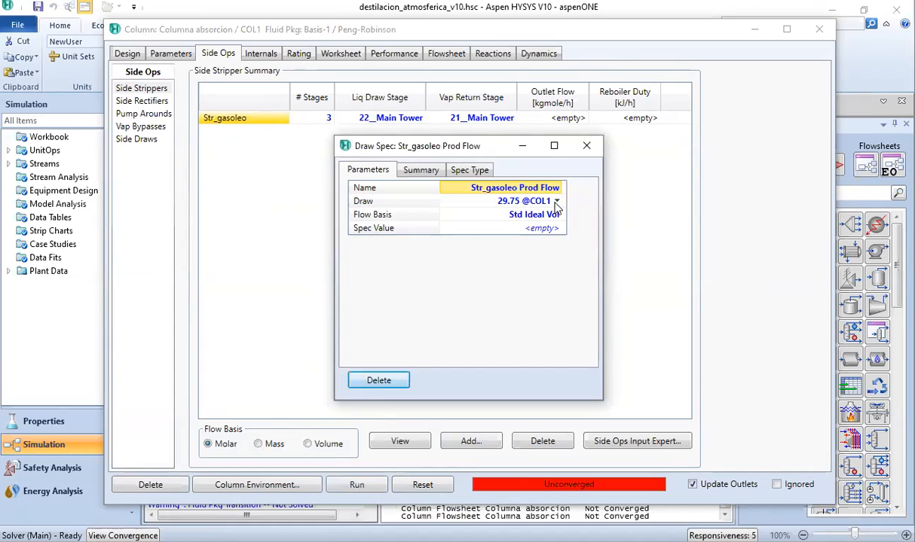
pyautogui.click(526, 201)
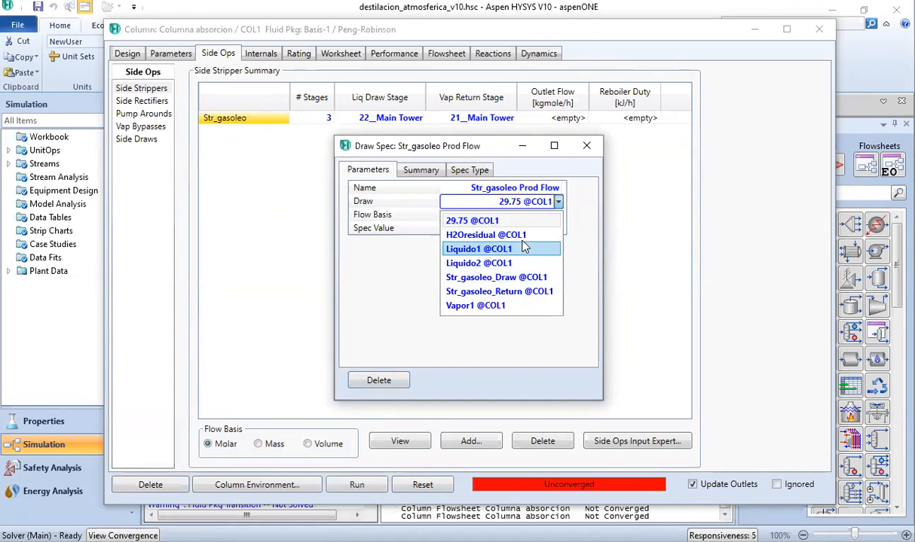
pyautogui.click(432, 287)
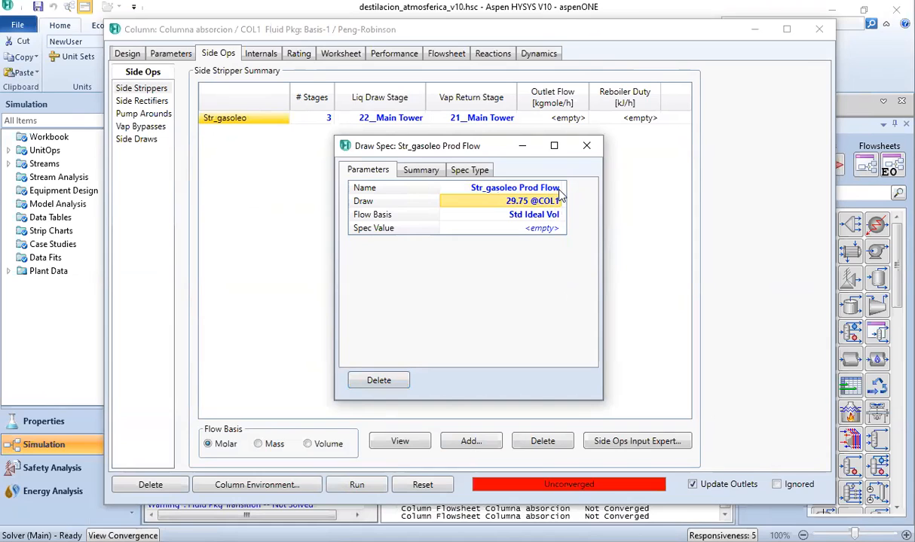
pyautogui.click(558, 189)
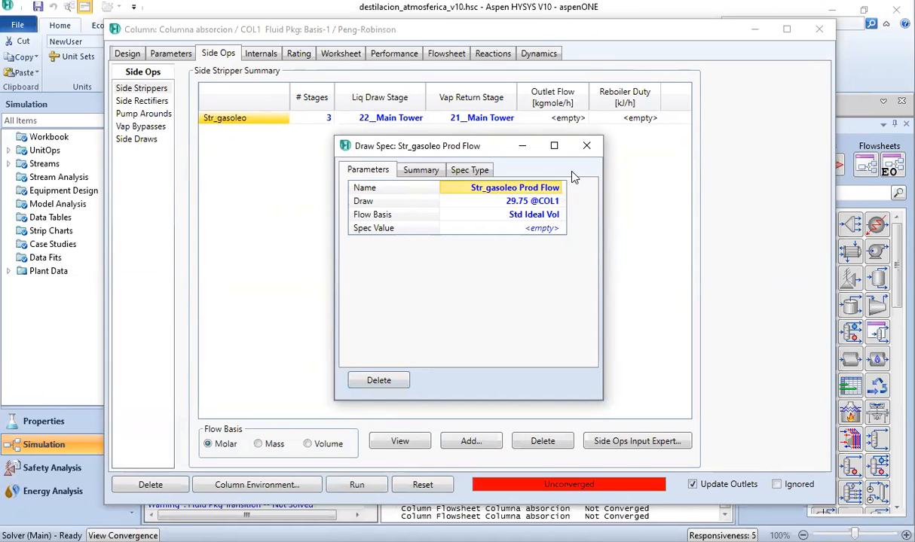
pyautogui.click(588, 148)
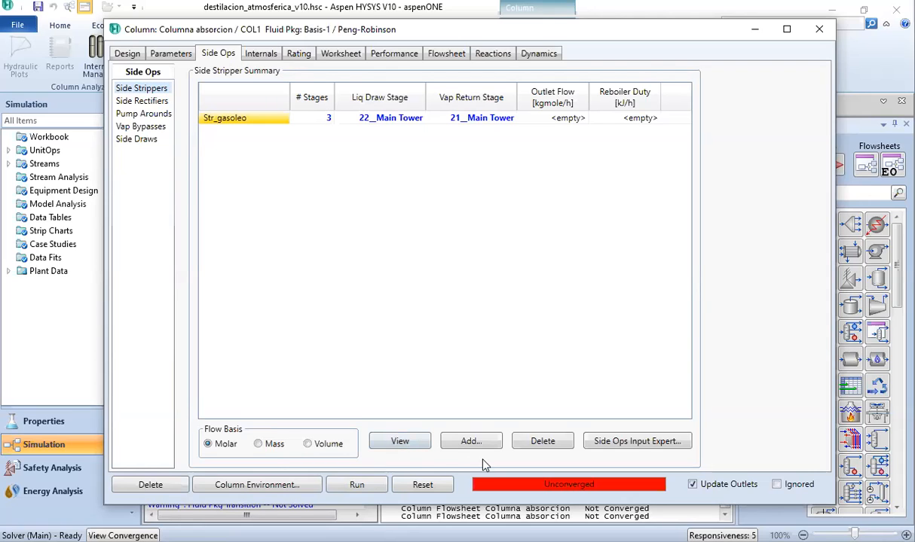
# Step: Add a second side stripper to the column and name it Str_diesel
pyautogui.click(468, 443)
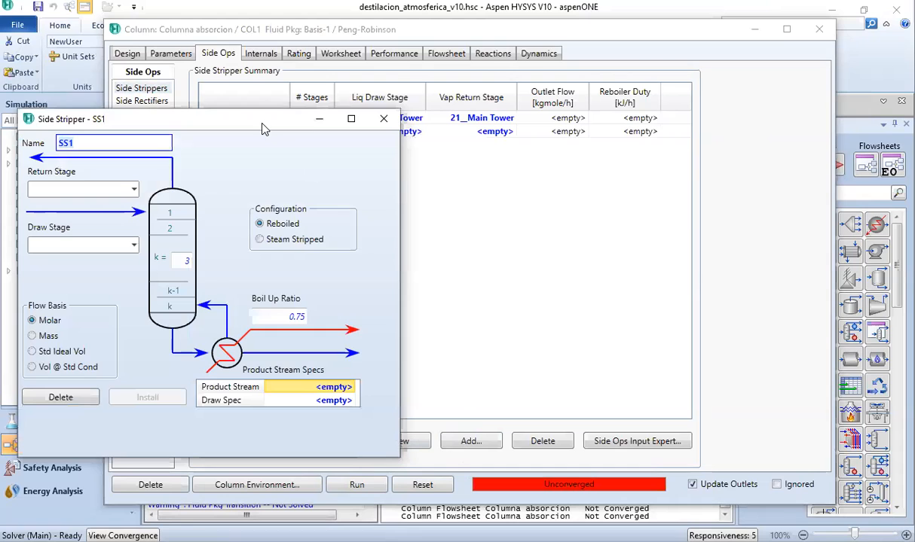
pyautogui.moveTo(262, 128); pyautogui.dragTo(535, 111)
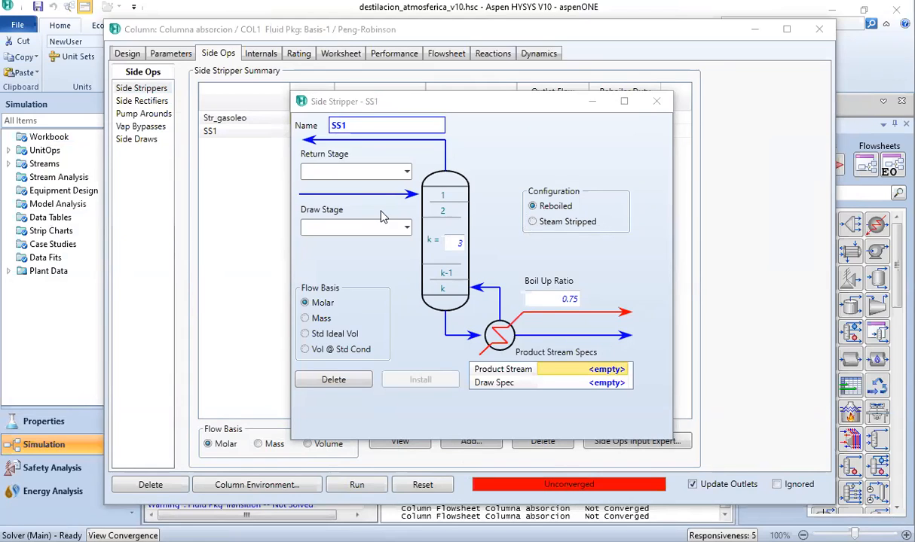
pyautogui.click(384, 188)
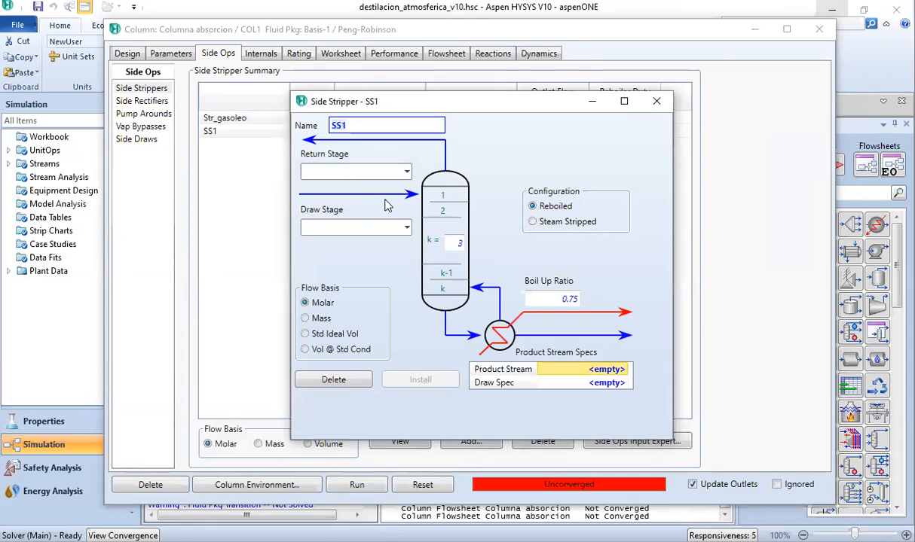
pyautogui.write('Str_diesel')
# Step: Set Str_diesel's return stage to 16__Main Tower, its draw stage to 17__Main Tower and its flow basis to Std Ideal Vol
pyautogui.click(406, 172)
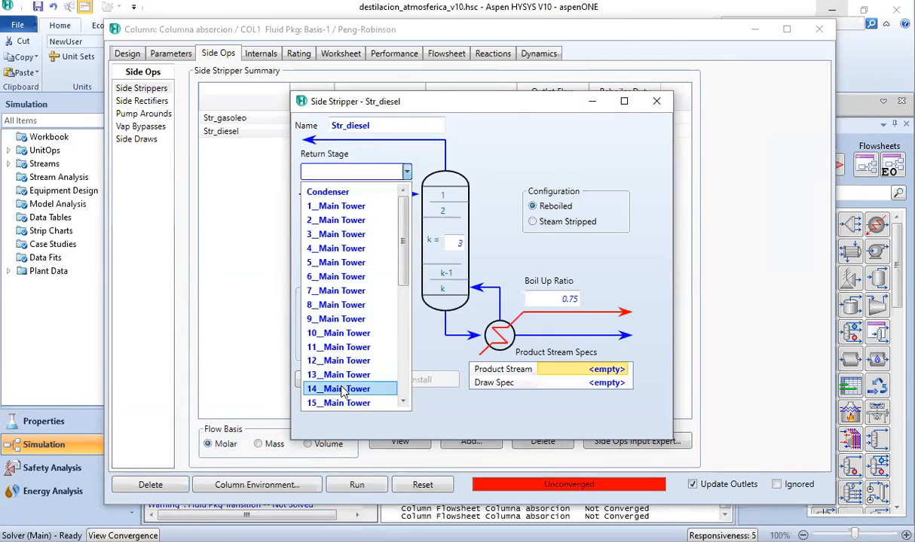
pyautogui.scroll(-3, 343, 392)
pyautogui.click(348, 306)
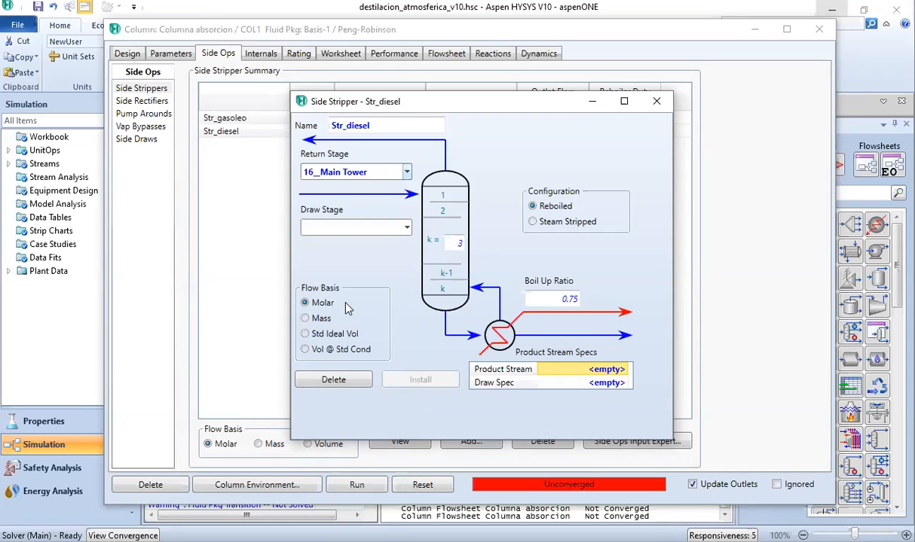
pyautogui.click(407, 227)
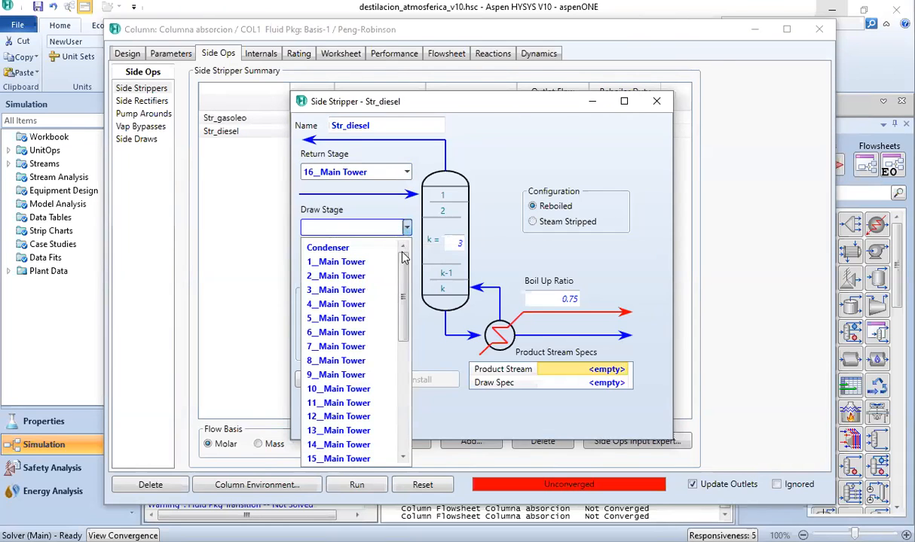
pyautogui.scroll(-3, 331, 369)
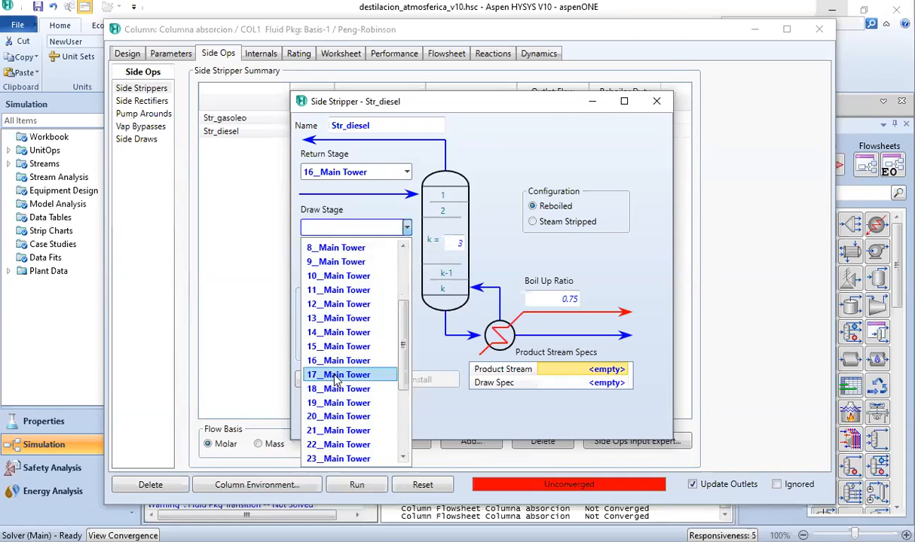
pyautogui.click(335, 376)
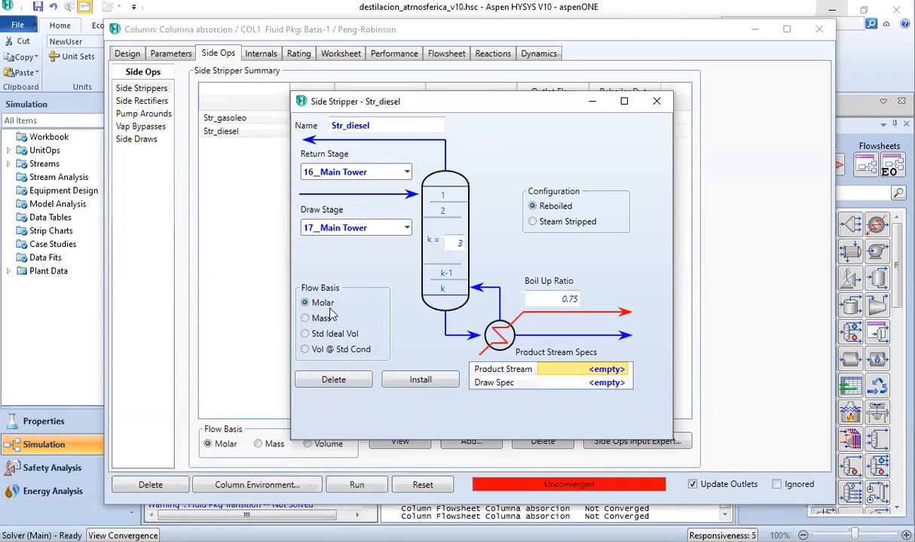
pyautogui.click(305, 333)
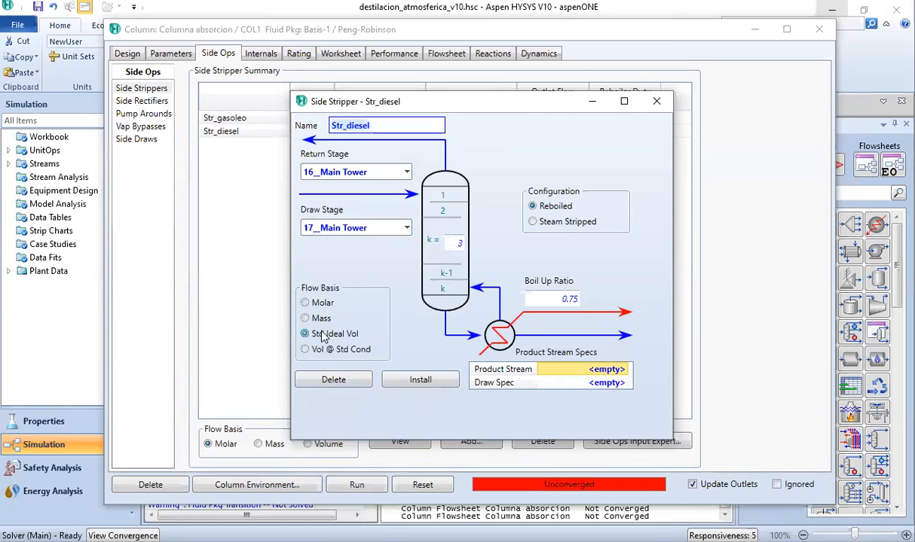
# Step: Make the Str_diesel side stripper steam stripped and assign VapDiesel as its steam feed
pyautogui.click(533, 222)
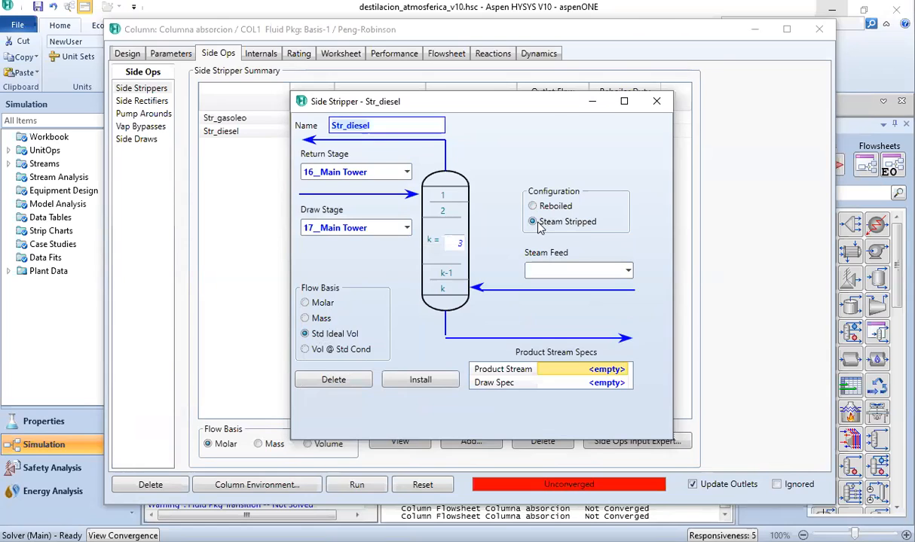
pyautogui.click(628, 273)
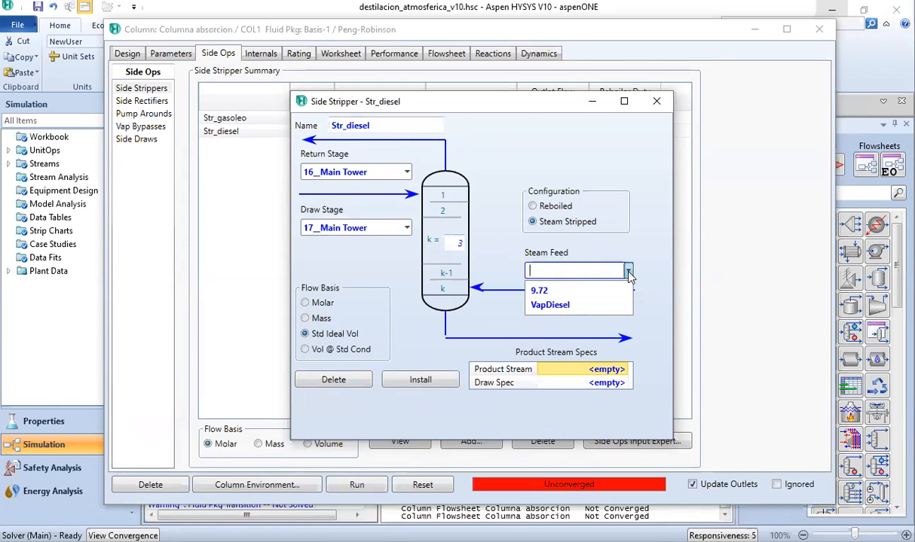
pyautogui.click(550, 305)
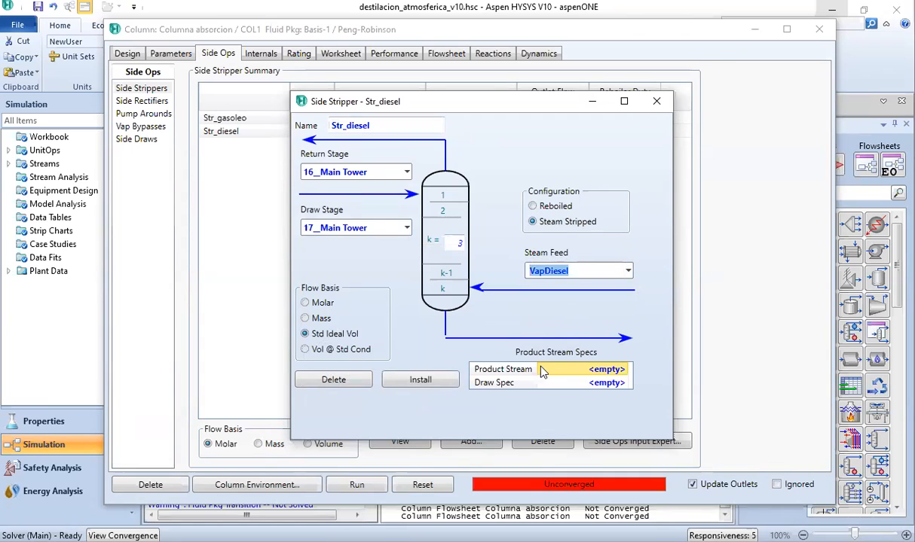
# Step: Name Str_diesel's product stream 124.97 and install the side stripper
pyautogui.click(658, 183)
pyautogui.click(555, 368)
pyautogui.hotkey('alt', 'Tab')
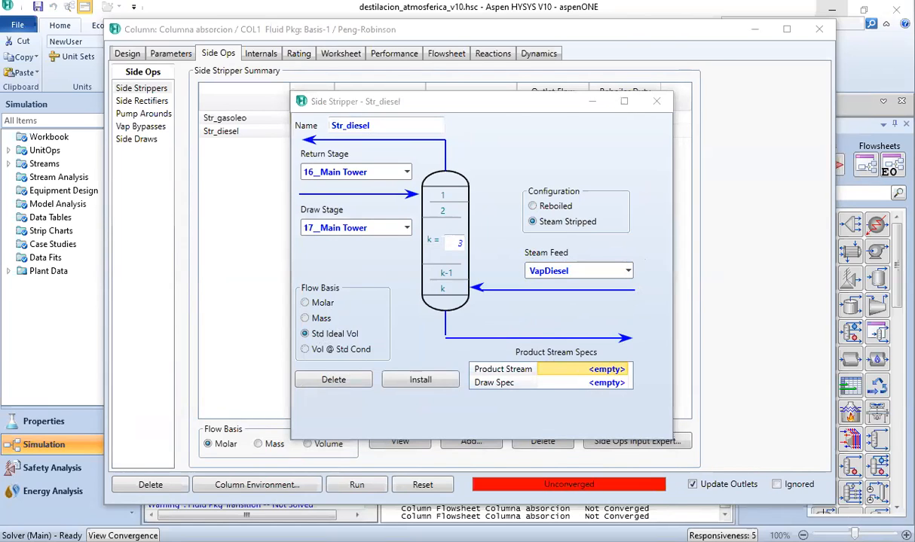
pyautogui.click(548, 369)
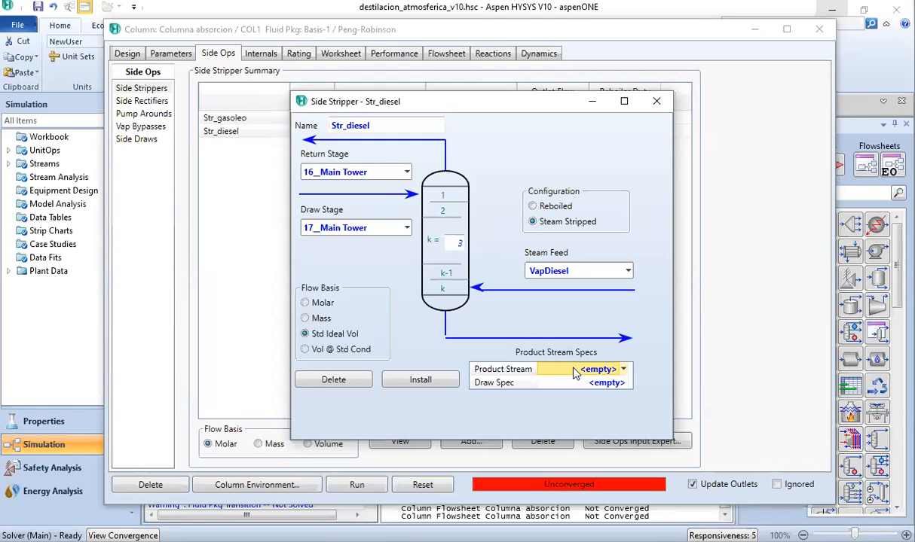
pyautogui.press('Down')
pyautogui.press('Up')
pyautogui.write('124')
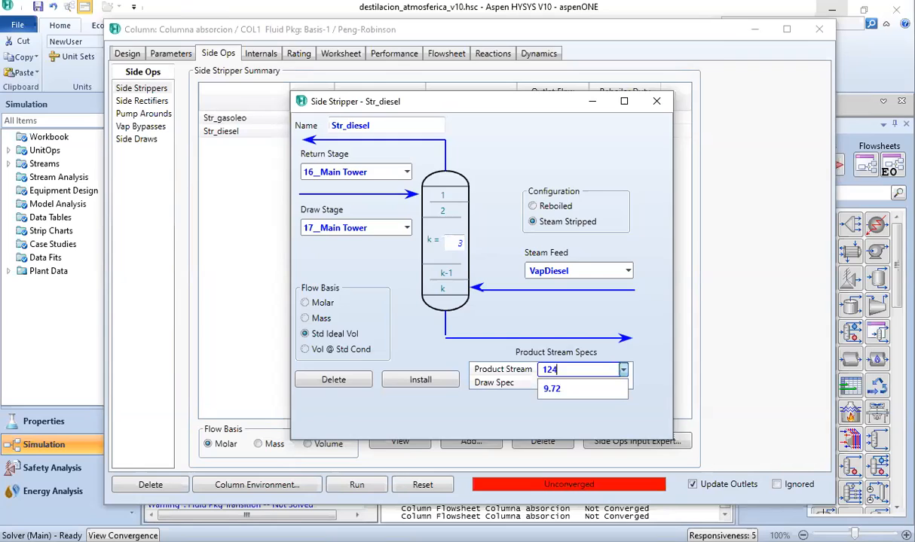
pyautogui.write('.97')
pyautogui.press('Return')
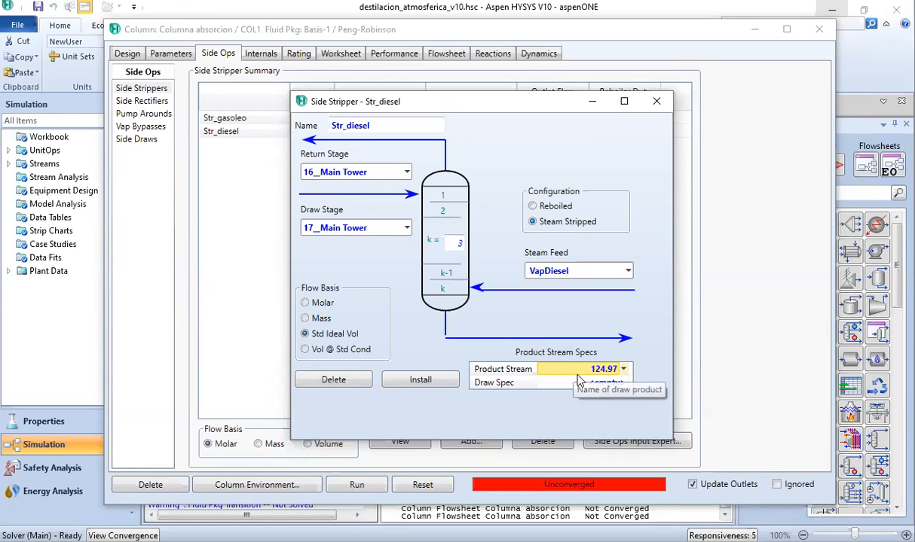
pyautogui.click(414, 381)
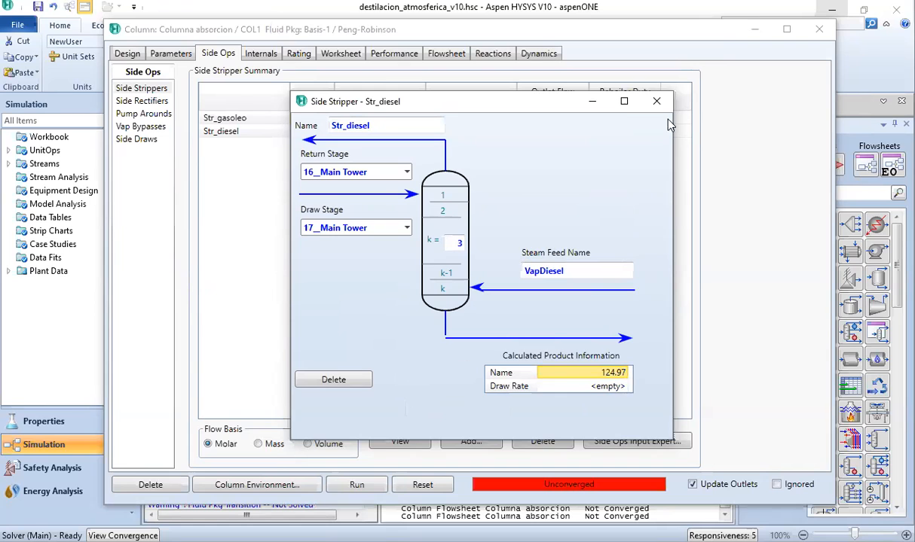
# Step: Close the column window and delete the unconnected stream 9.72 from the main flowsheet
pyautogui.click(847, 39)
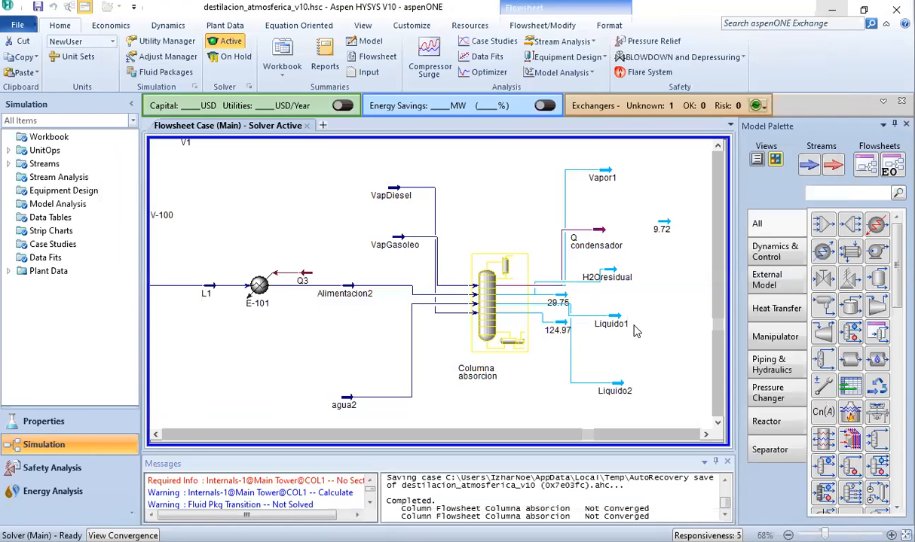
pyautogui.click(663, 228)
pyautogui.press('Delete')
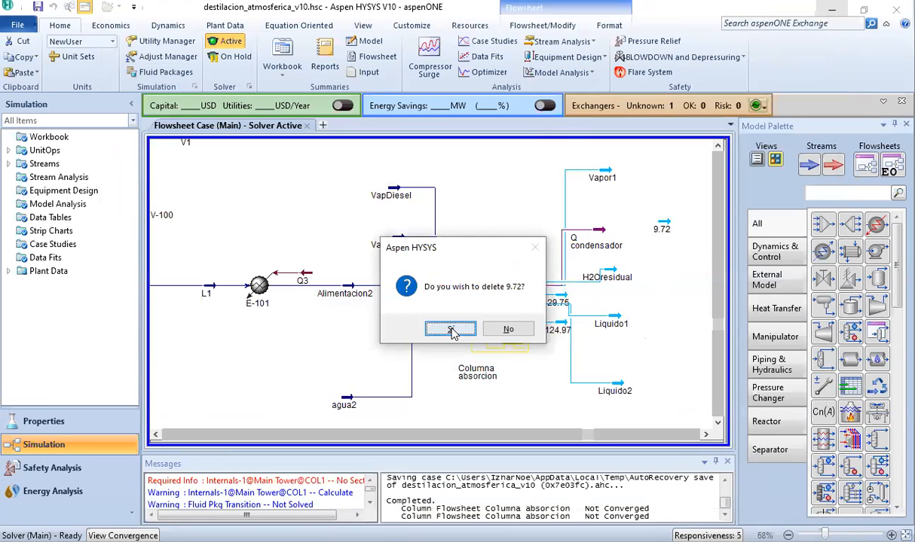
pyautogui.click(451, 325)
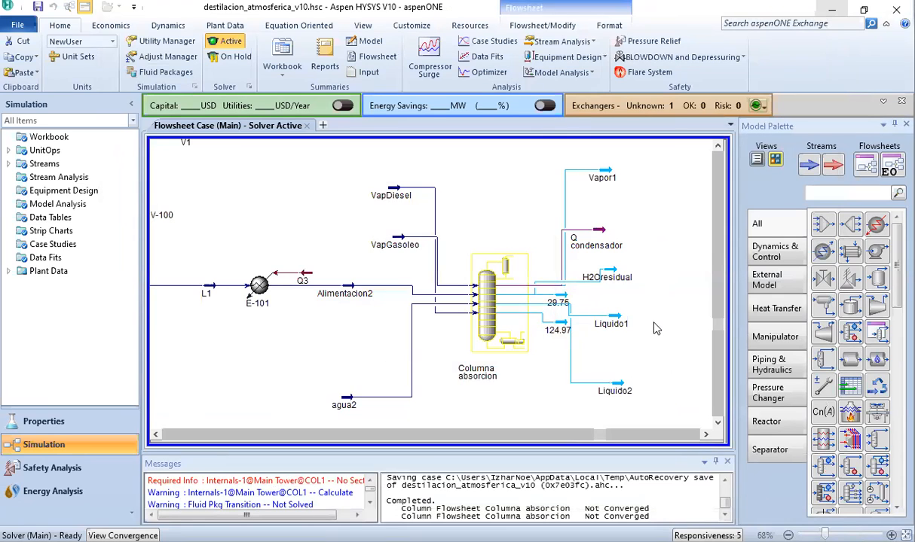
# Step: Open the column's internal flowsheet and move Str_diesel and Str_gasoleo apart, to the left of the main tower, to untangle their streams
pyautogui.click(490, 325)
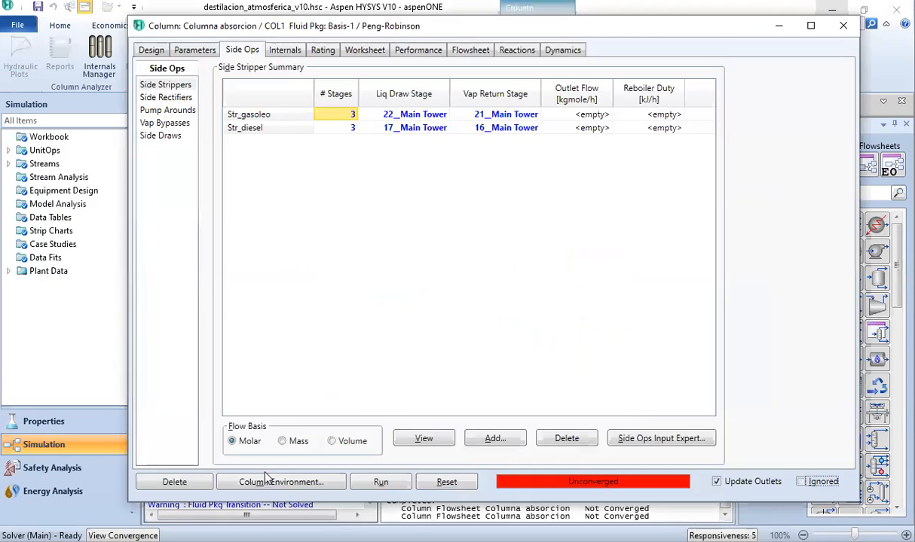
pyautogui.click(268, 477)
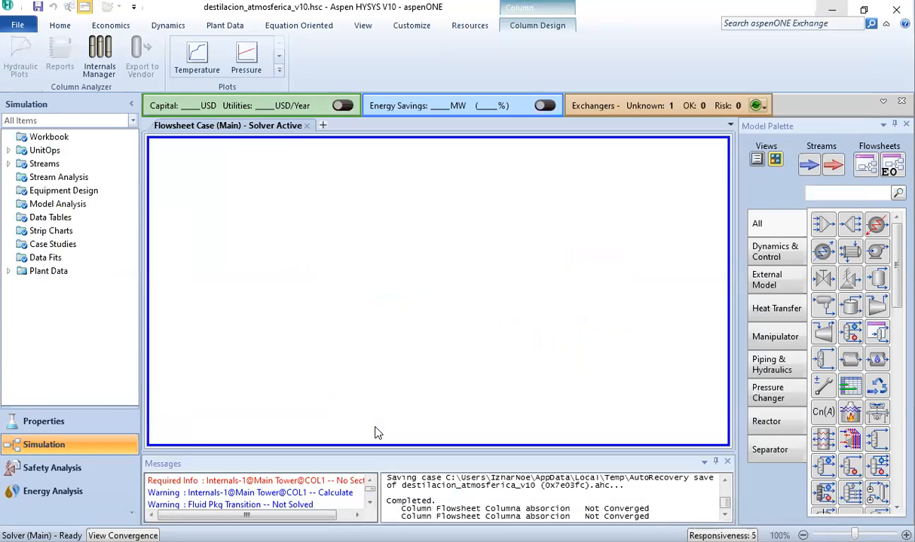
pyautogui.scroll(-5, 449, 333)
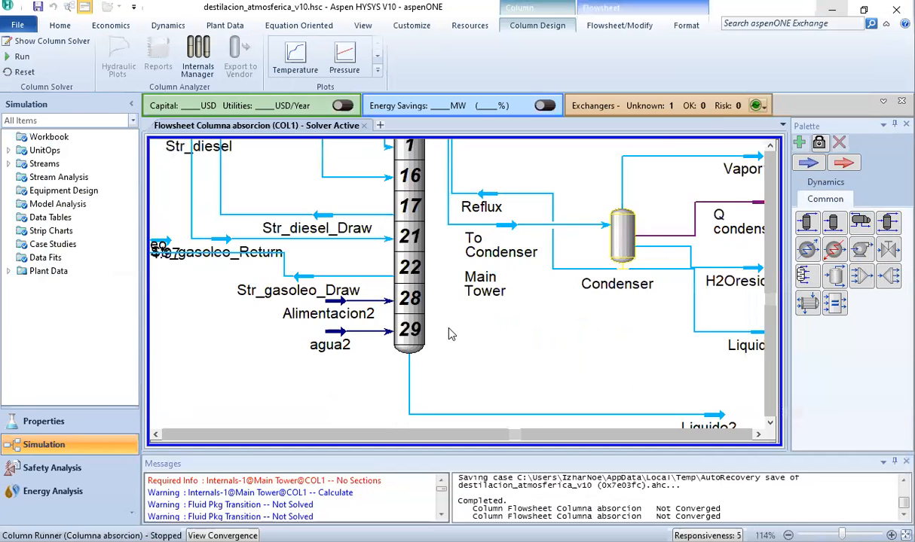
pyautogui.scroll(-2, 450, 334)
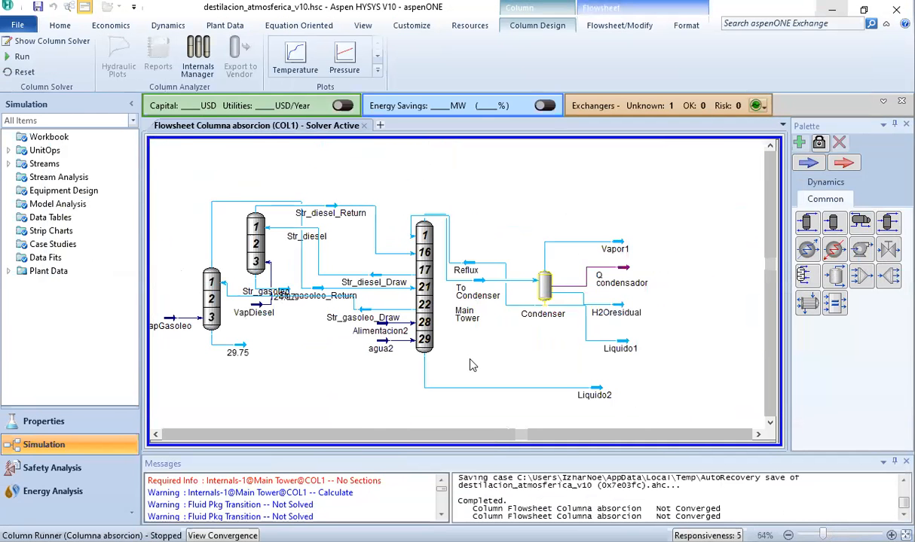
pyautogui.moveTo(423, 261)
pyautogui.doubleClick(156, 435)
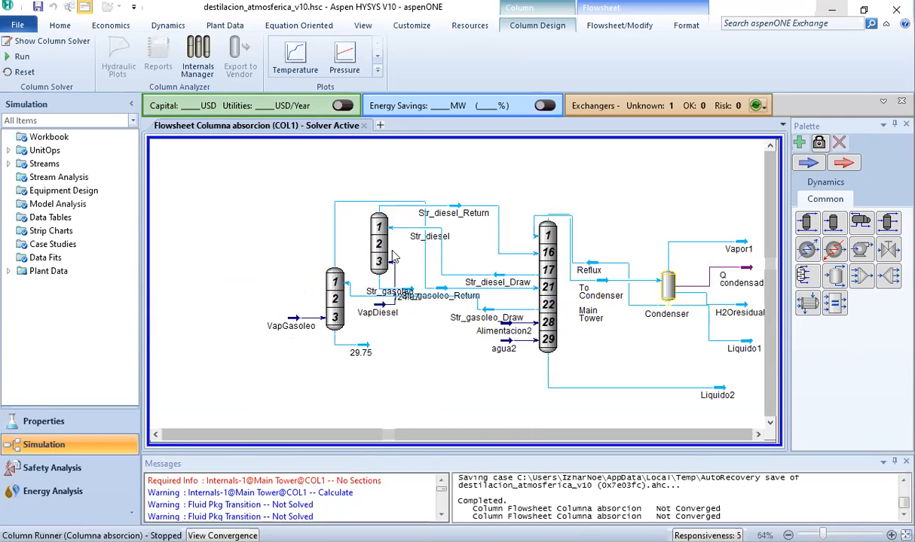
pyautogui.moveTo(392, 251); pyautogui.dragTo(373, 211)
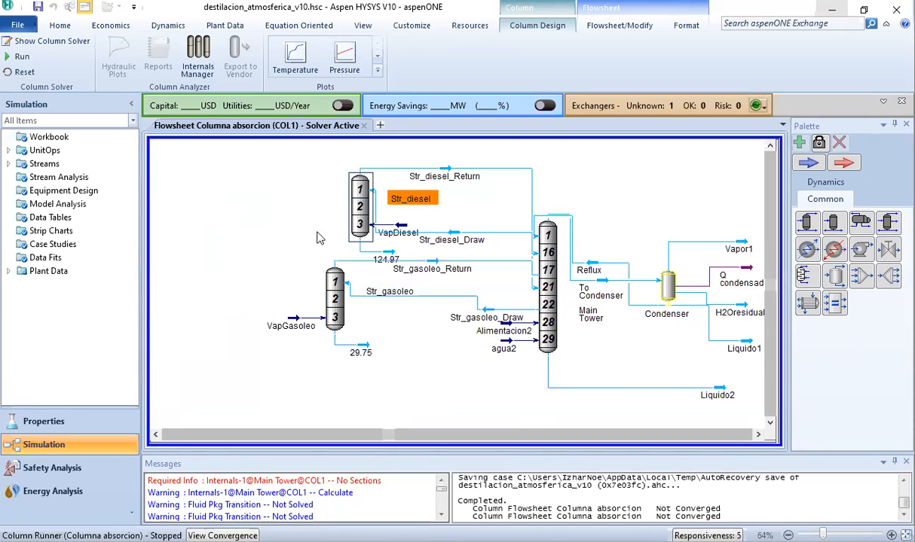
pyautogui.moveTo(341, 305); pyautogui.dragTo(361, 348)
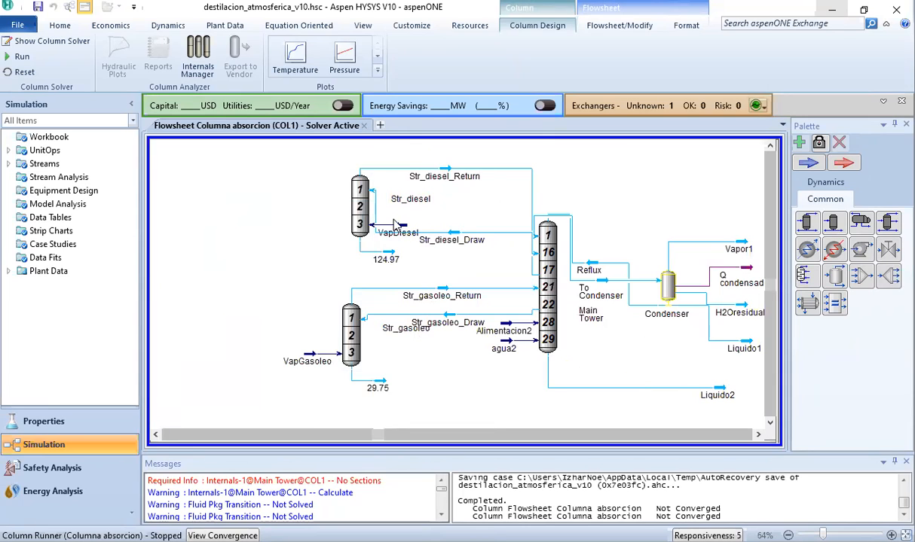
pyautogui.moveTo(363, 207); pyautogui.dragTo(259, 254)
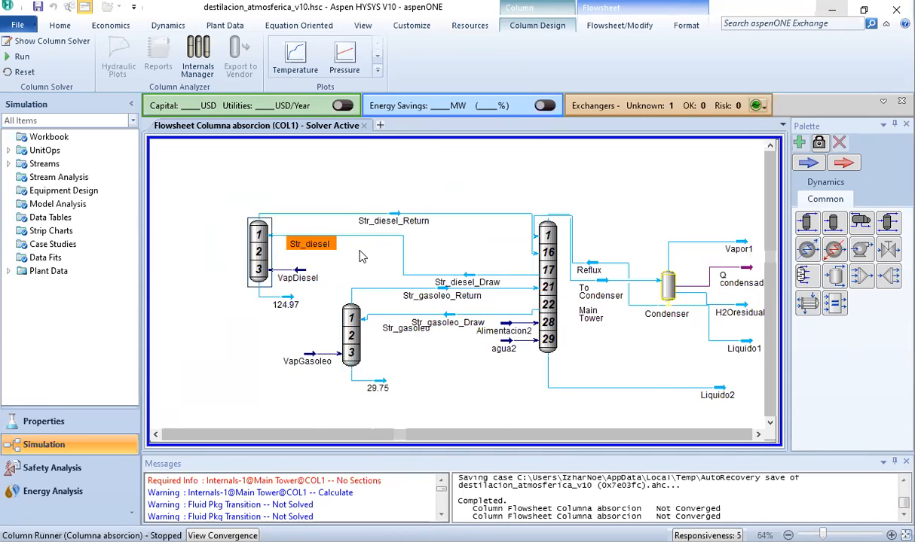
pyautogui.click(348, 351)
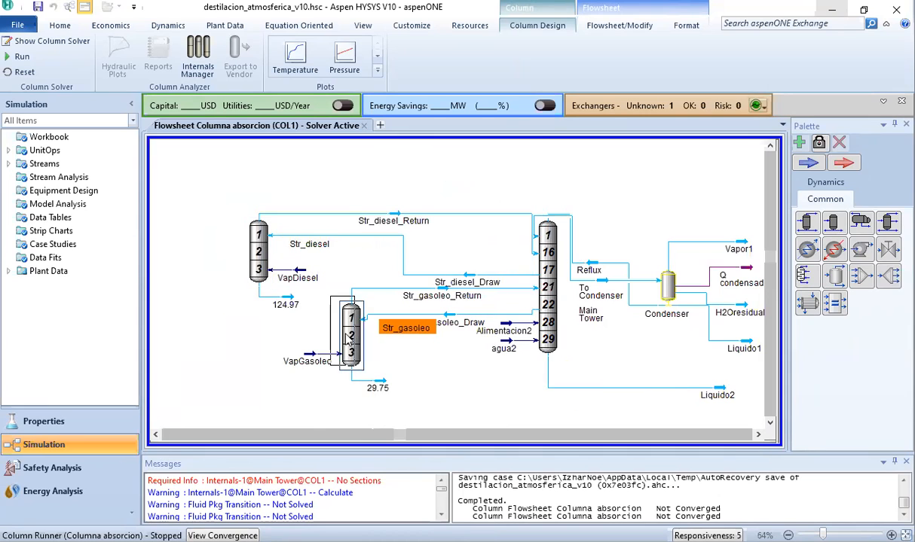
pyautogui.moveTo(346, 349)
pyautogui.mouseDown()
pyautogui.moveTo(315, 354)
pyautogui.moveTo(344, 354)
pyautogui.mouseUp()
pyautogui.click(468, 363)
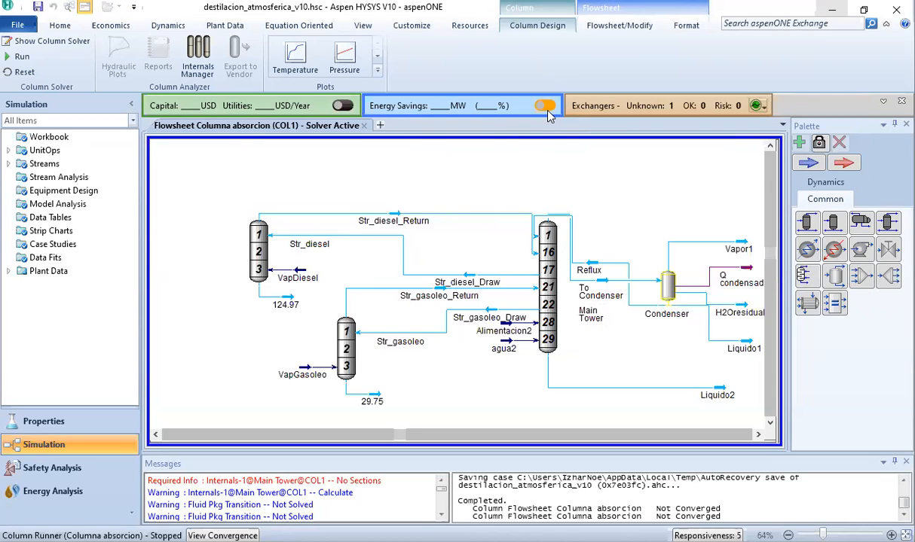
# Step: Return to the parent flowsheet's column window and add a third side stripper
pyautogui.click(595, 27)
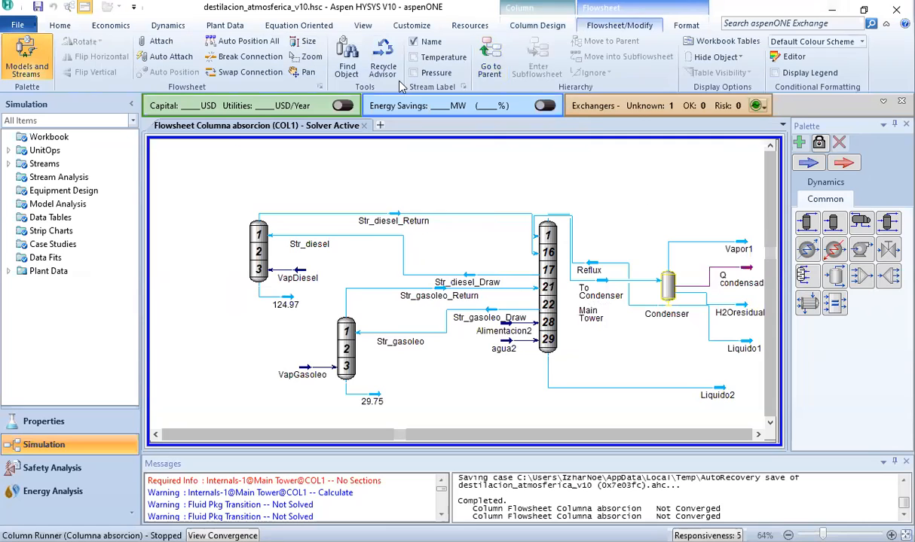
pyautogui.click(489, 60)
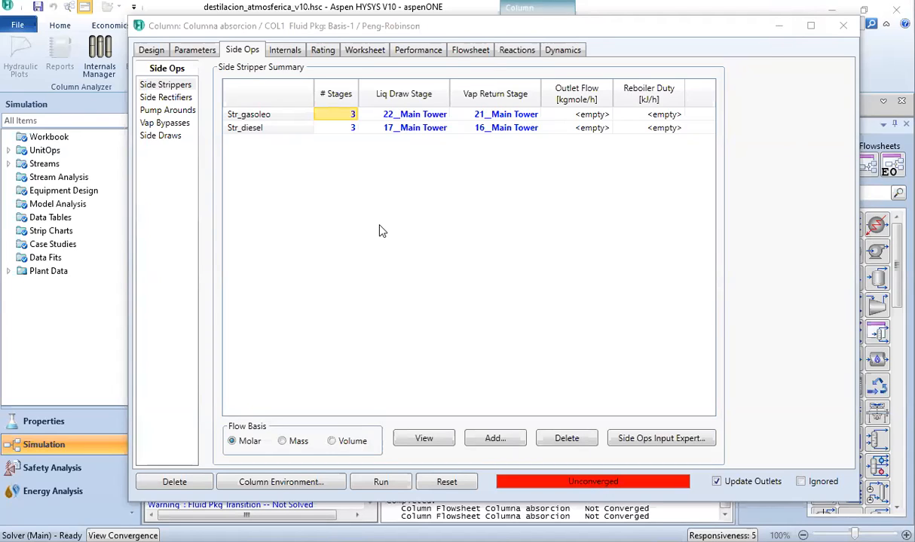
pyautogui.click(279, 227)
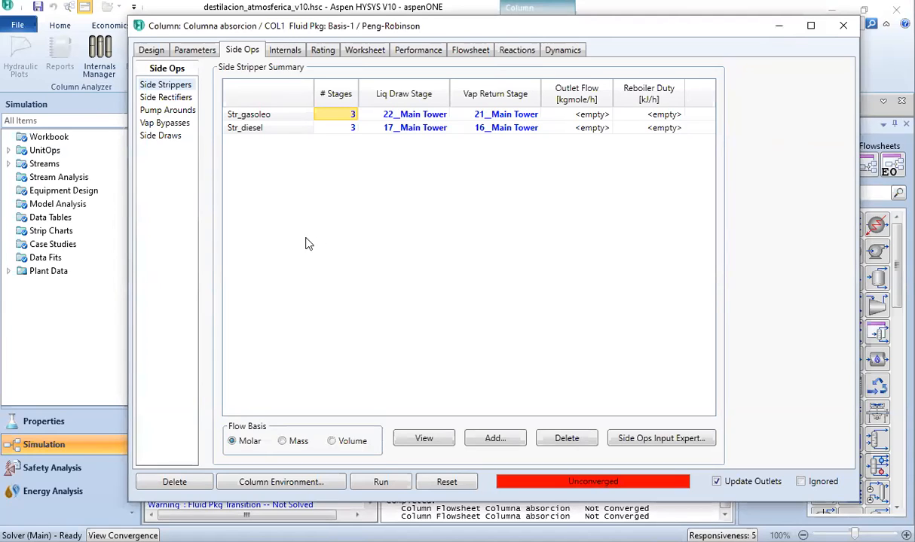
pyautogui.click(486, 439)
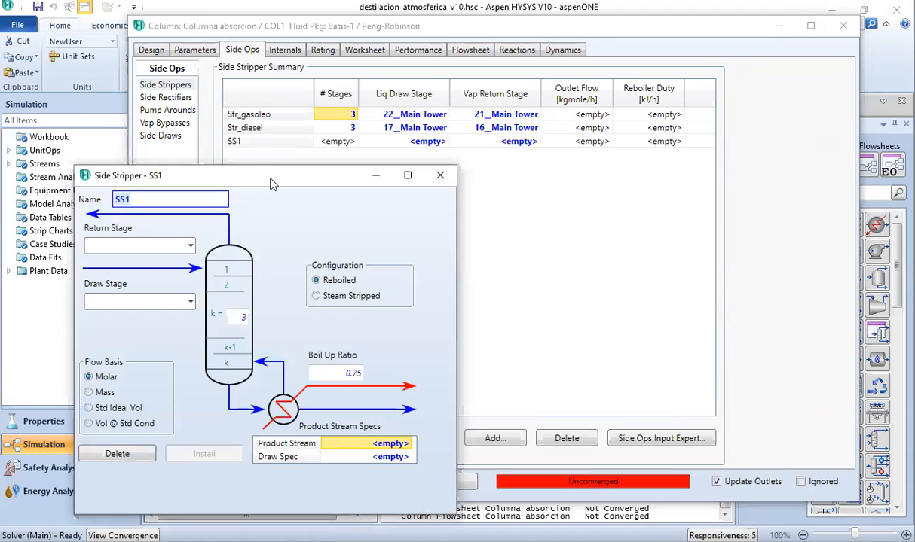
pyautogui.moveTo(272, 183); pyautogui.dragTo(544, 104)
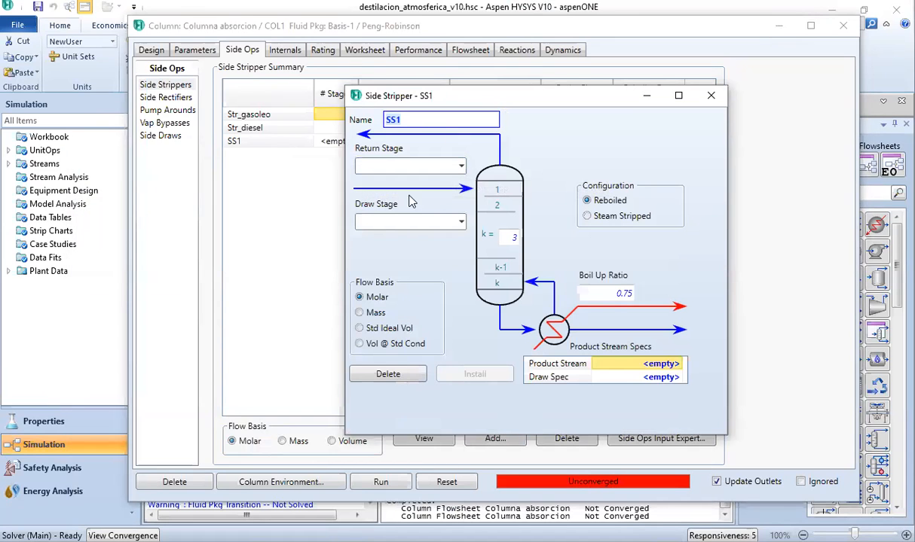
# Step: Set the new side stripper's return stage to 8__Main Tower and its draw stage to 9__Main Tower
pyautogui.click(461, 166)
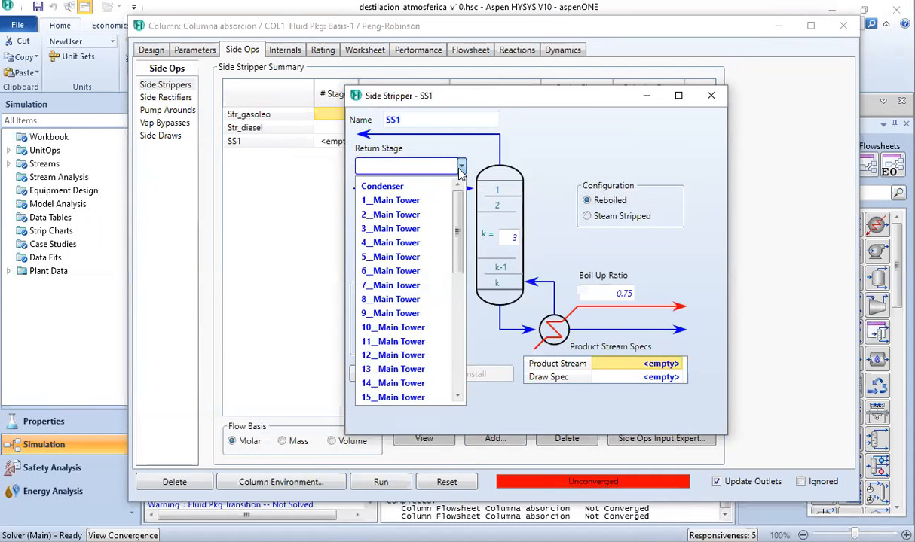
pyautogui.click(460, 168)
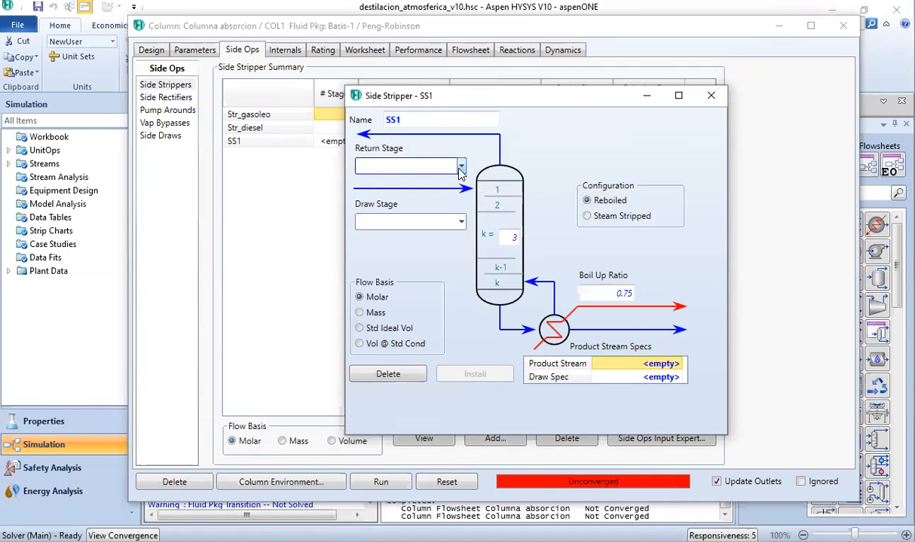
pyautogui.click(461, 168)
pyautogui.click(395, 299)
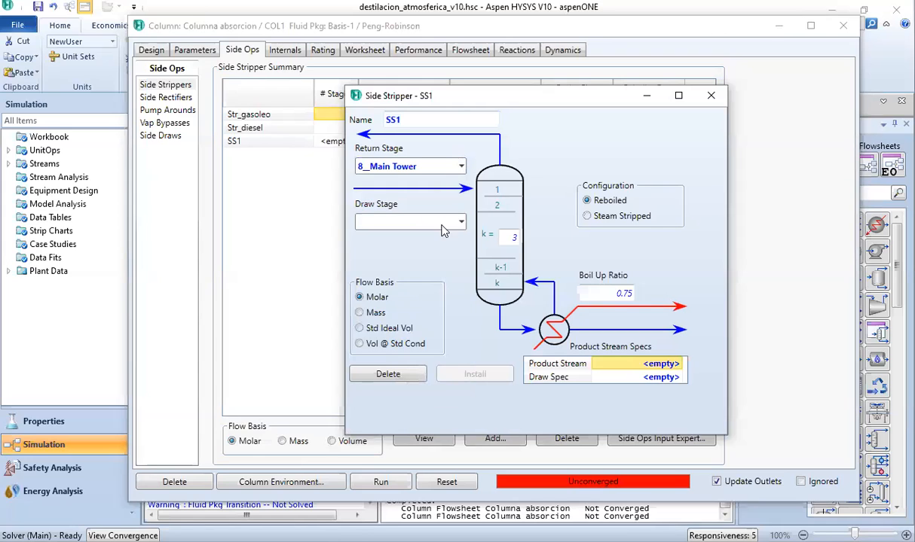
pyautogui.click(461, 224)
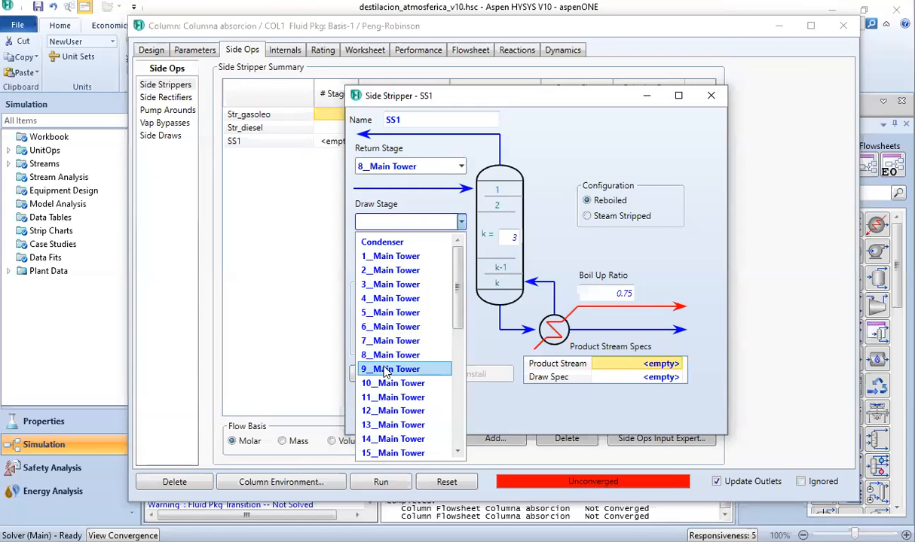
pyautogui.click(392, 370)
pyautogui.click(612, 200)
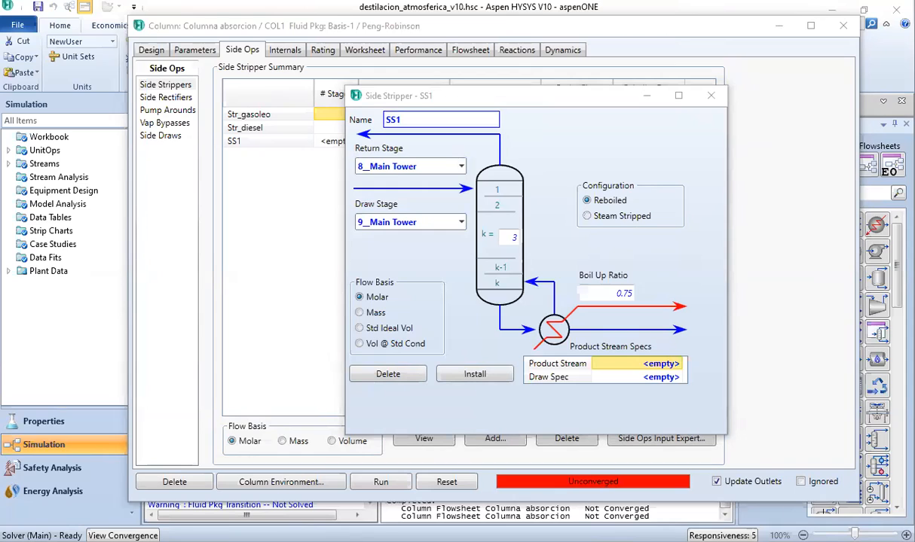
pyautogui.click(648, 378)
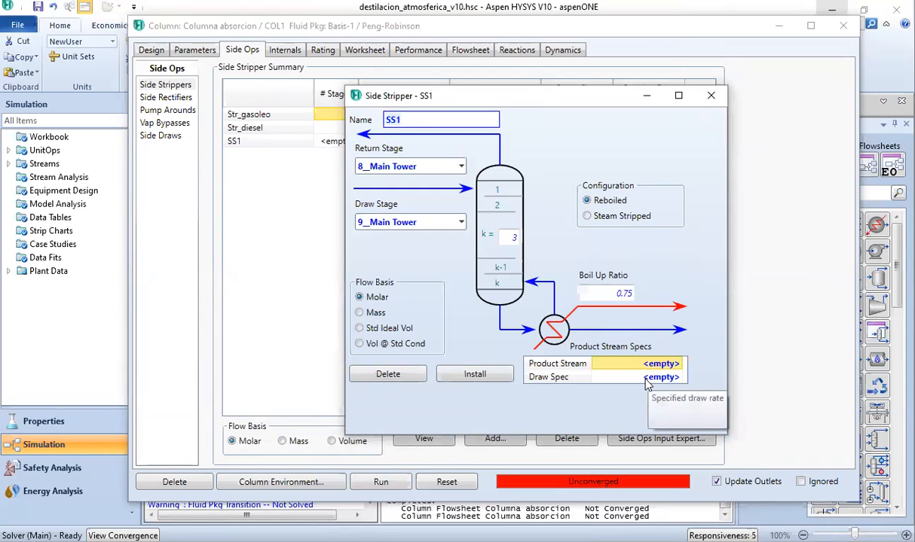
pyautogui.click(673, 365)
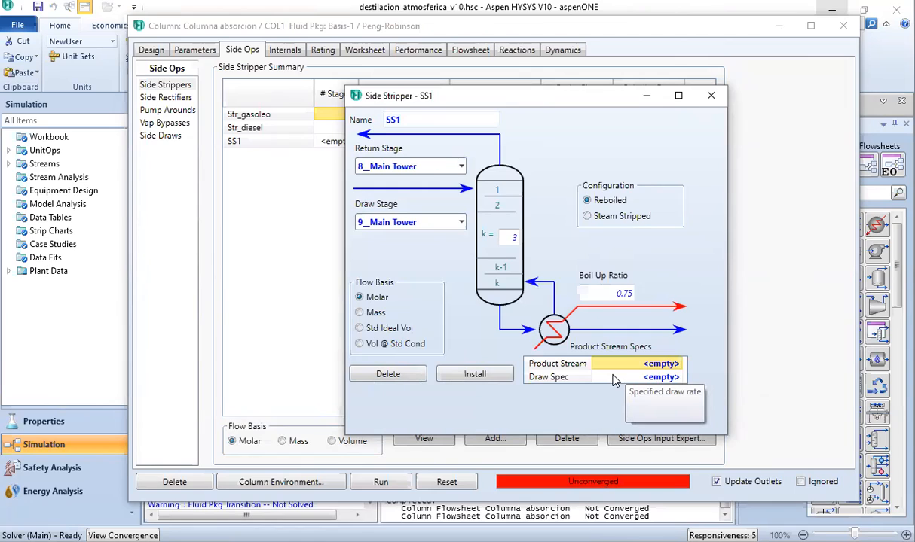
pyautogui.click(360, 328)
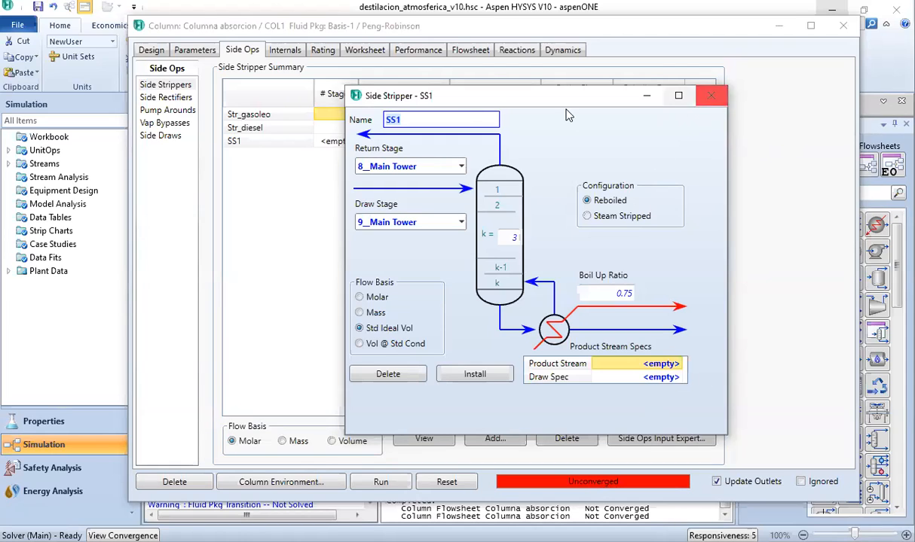
pyautogui.write('Str')
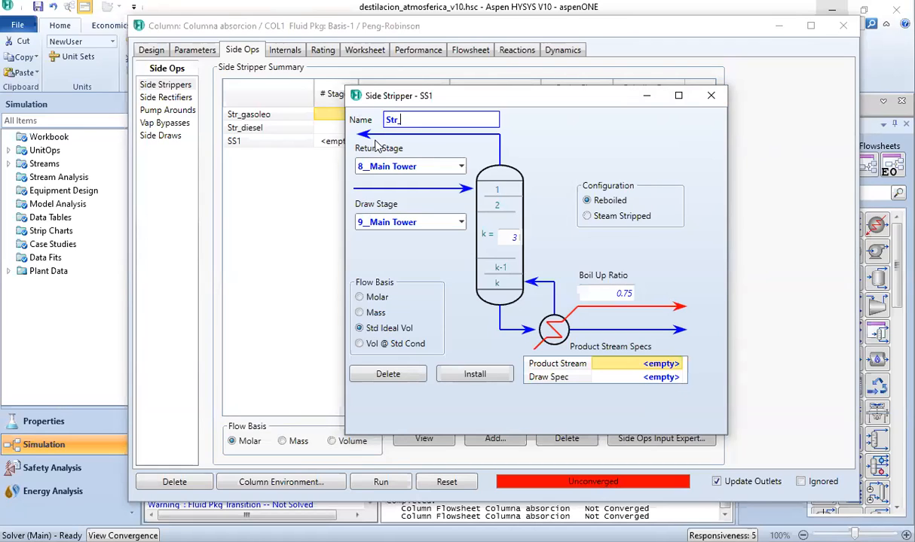
pyautogui.write('_keroseno')
pyautogui.press('Return')
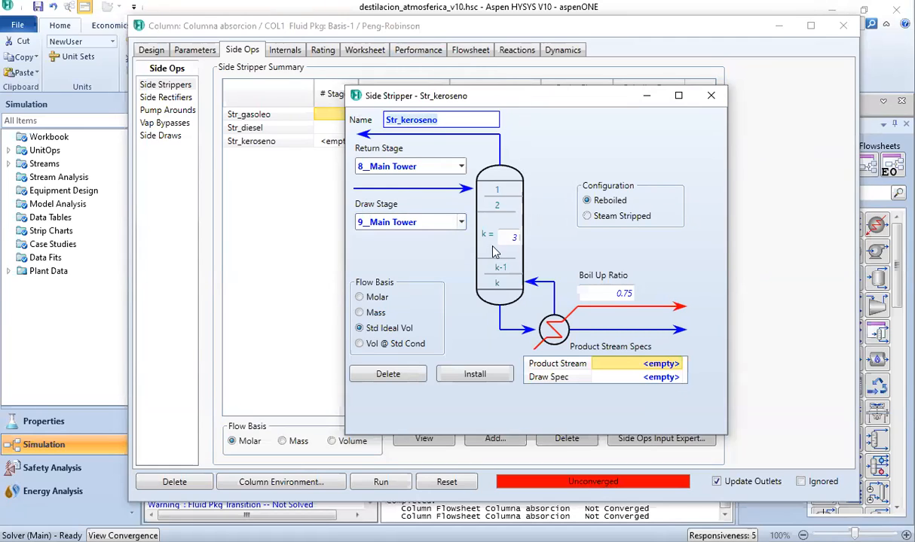
pyautogui.click(710, 97)
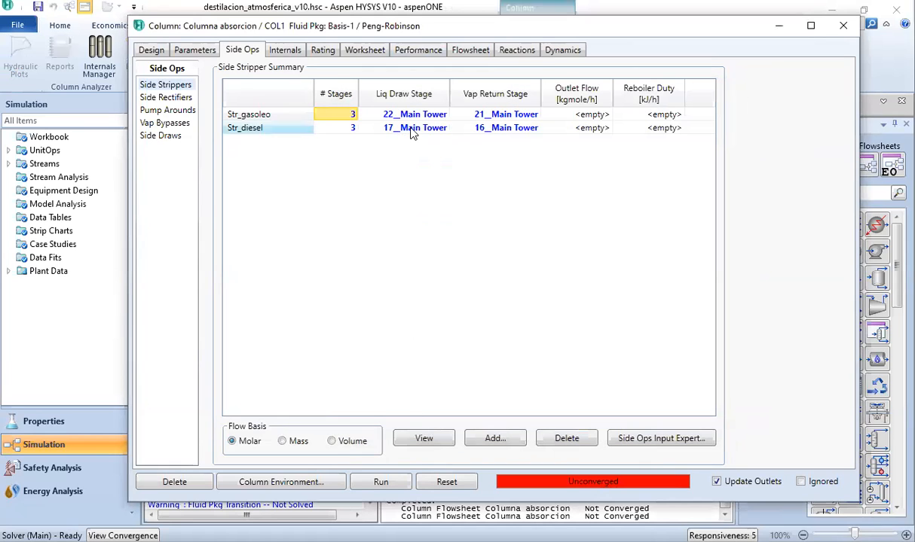
# Step: Review the existing Str_gasoleo side stripper's stages, steam feed and product information
pyautogui.click(253, 116)
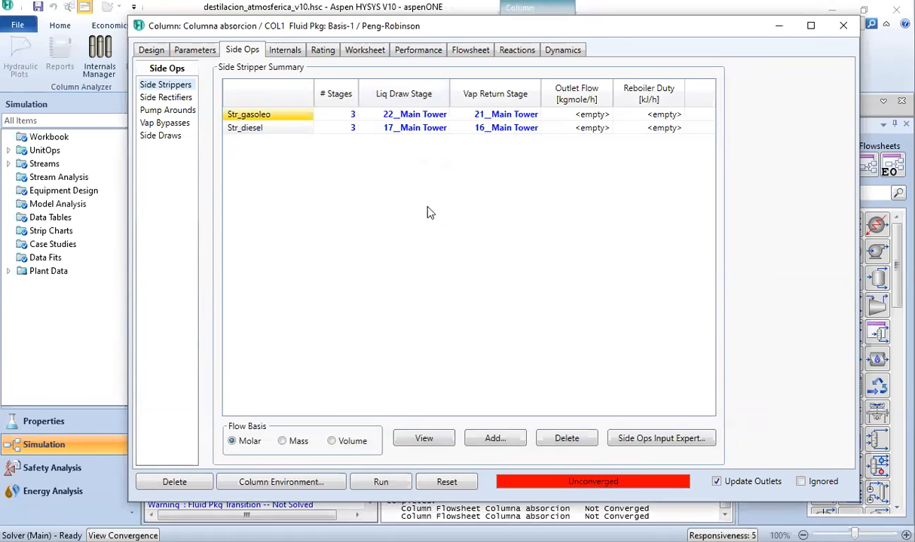
pyautogui.click(395, 119)
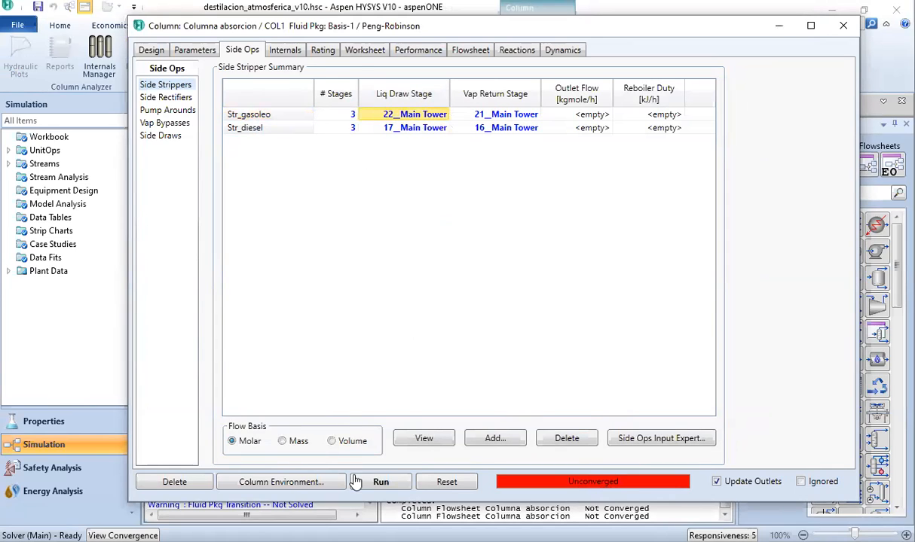
pyautogui.click(421, 439)
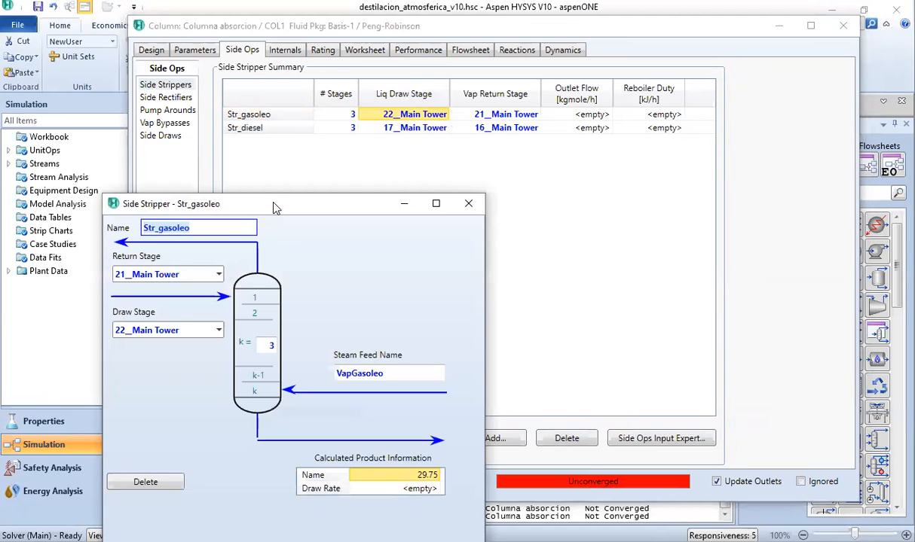
pyautogui.moveTo(275, 208); pyautogui.dragTo(476, 86)
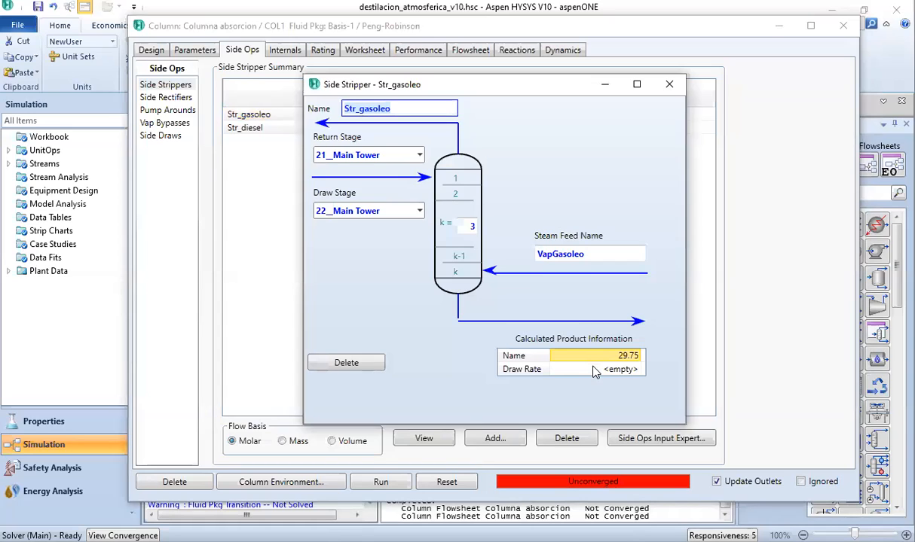
pyautogui.click(668, 87)
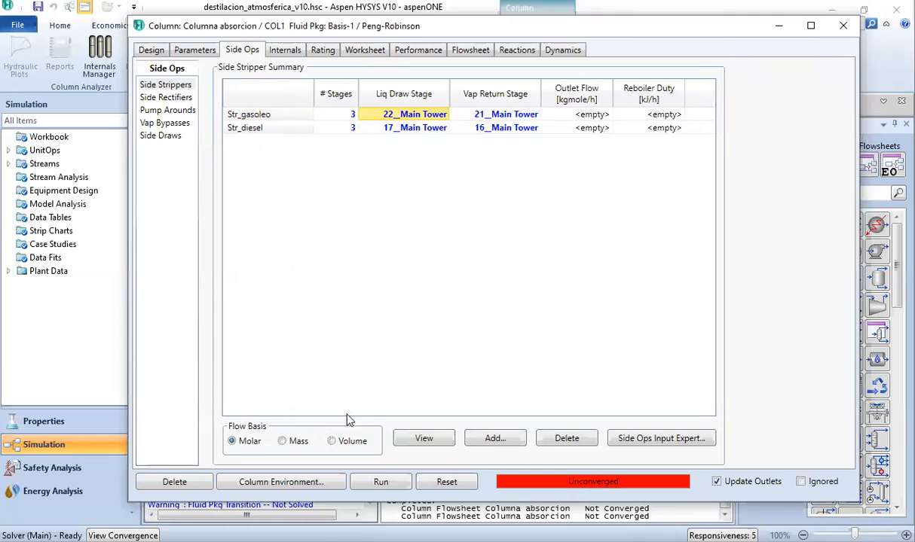
# Step: Add a new side stripper to the column and name it Str_Ker
pyautogui.click(470, 434)
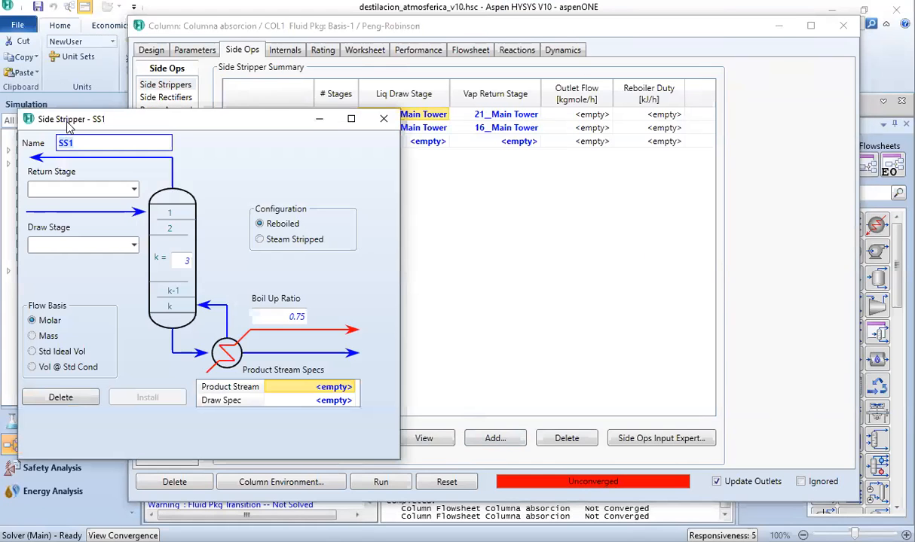
pyautogui.moveTo(68, 125); pyautogui.dragTo(335, 131)
pyautogui.write('Str_k')
pyautogui.press('BackSpace')
pyautogui.write('Ker')
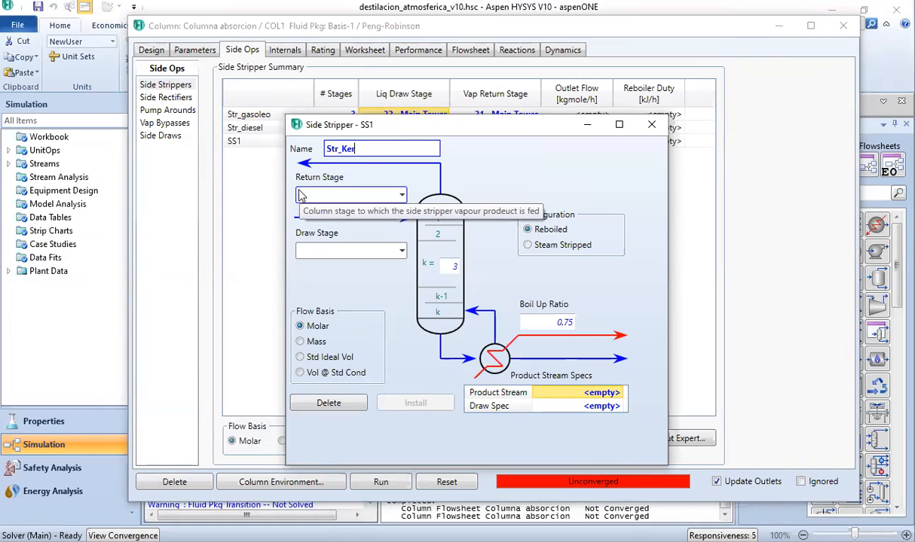
# Step: Set the new side stripper's return stage to 8__Main Tower and draw stage to 9__Main Tower, keeping it reboiled
pyautogui.click(401, 196)
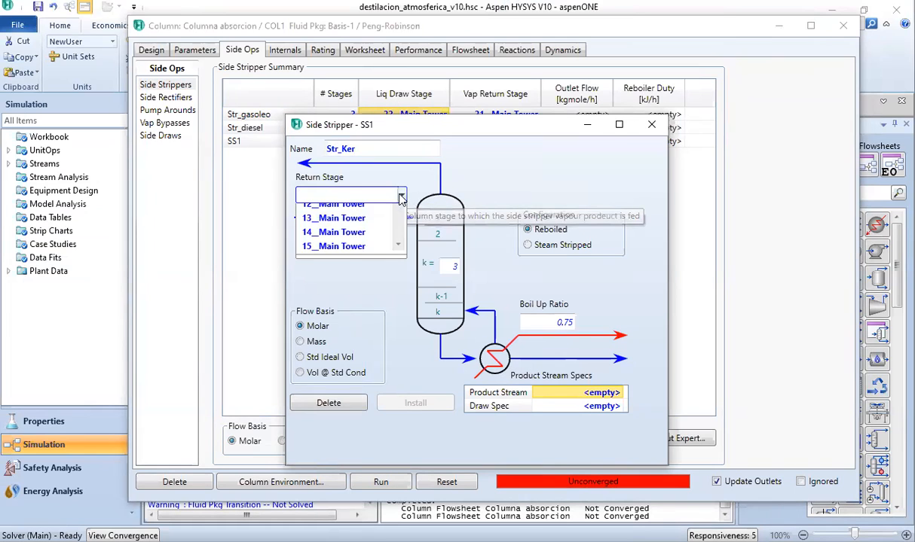
pyautogui.click(352, 351)
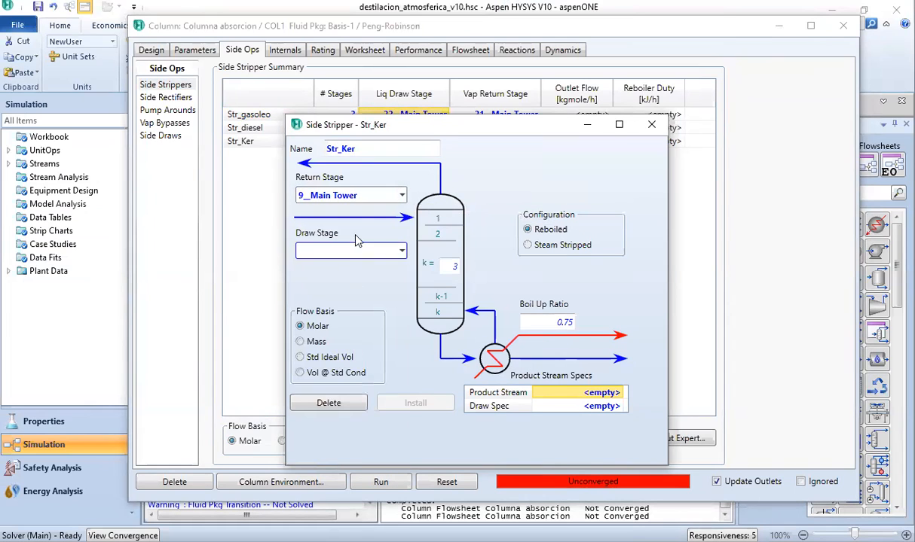
pyautogui.click(402, 196)
pyautogui.click(357, 342)
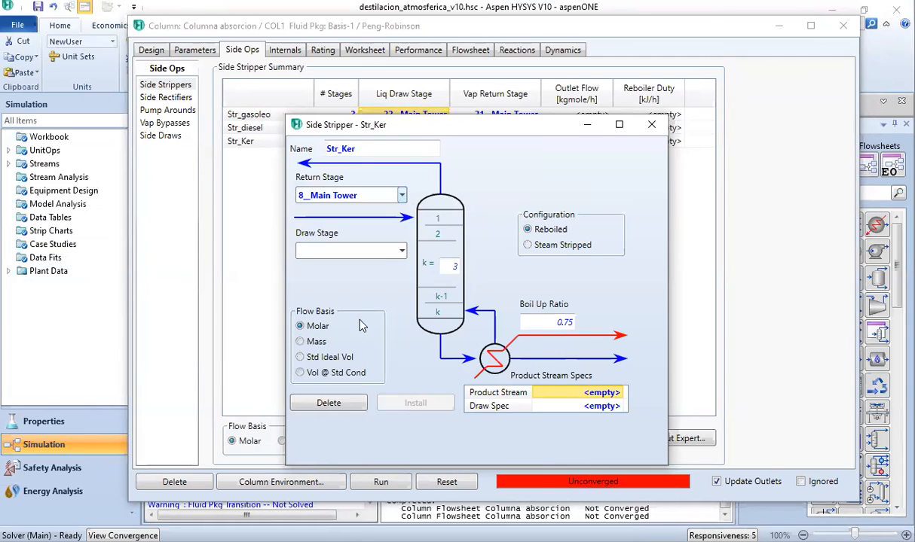
pyautogui.click(402, 251)
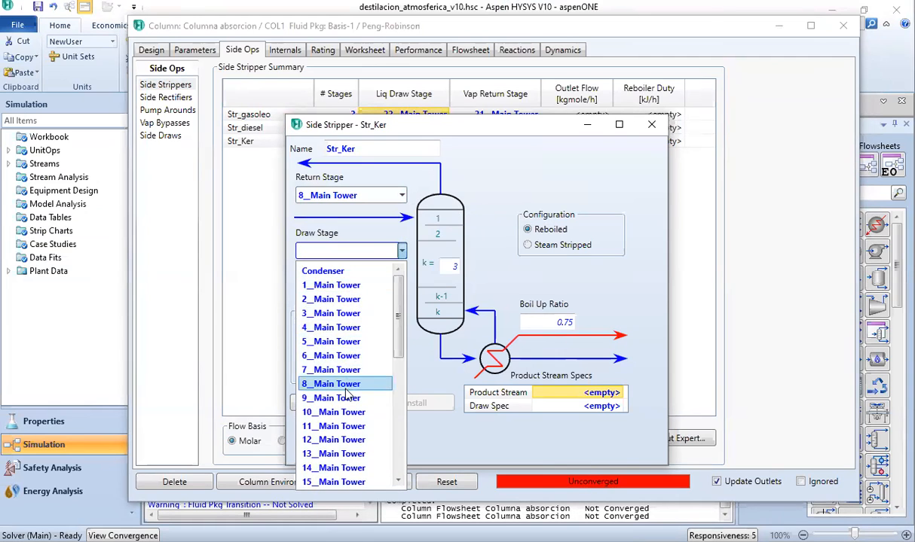
pyautogui.click(348, 384)
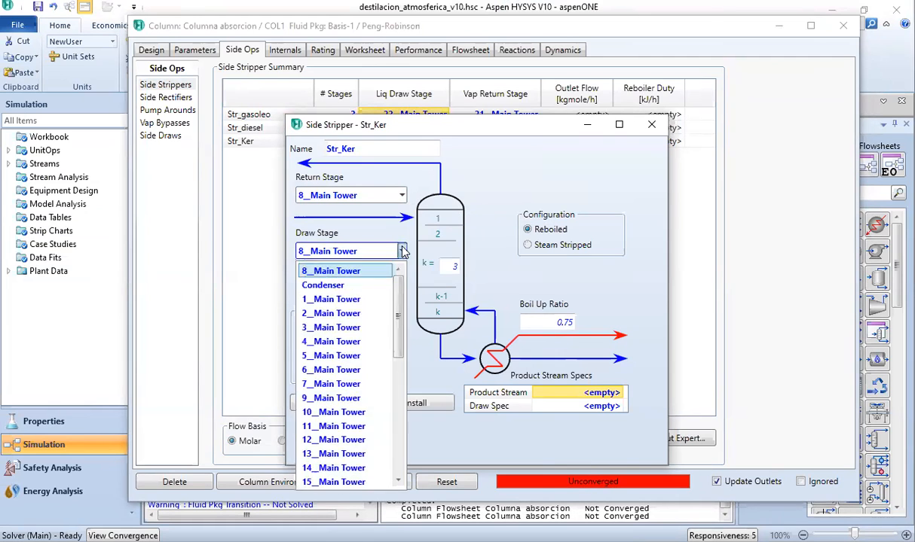
pyautogui.click(354, 398)
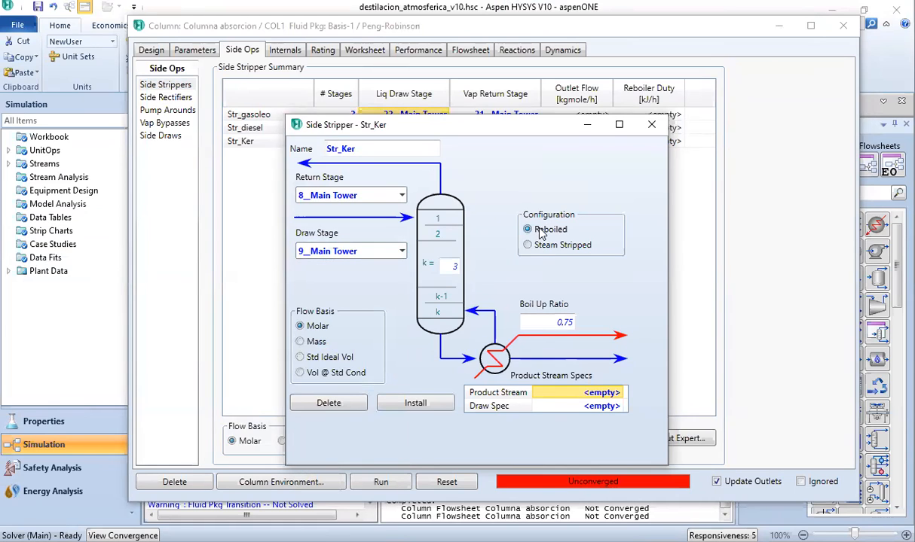
# Step: Rename the new side stripper Str_Kero and name its product stream Keroseno
pyautogui.click(572, 393)
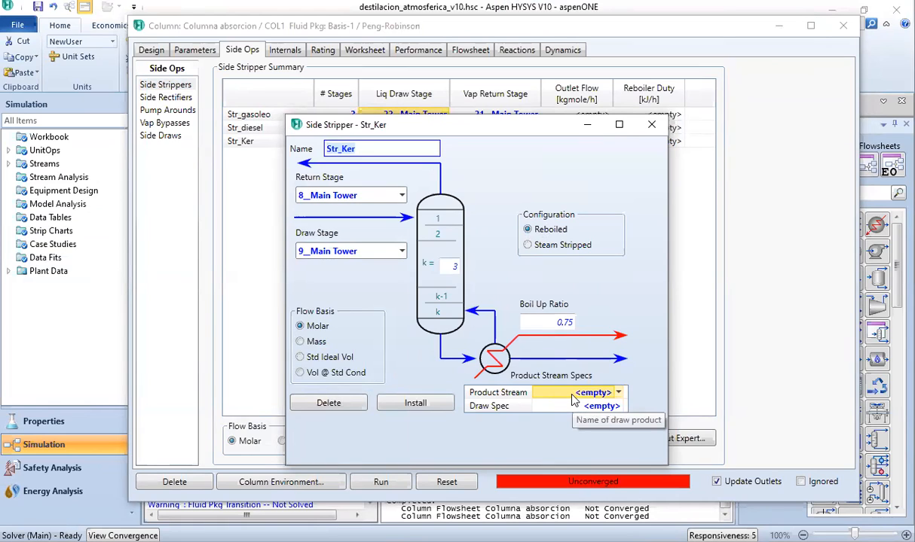
pyautogui.write('K')
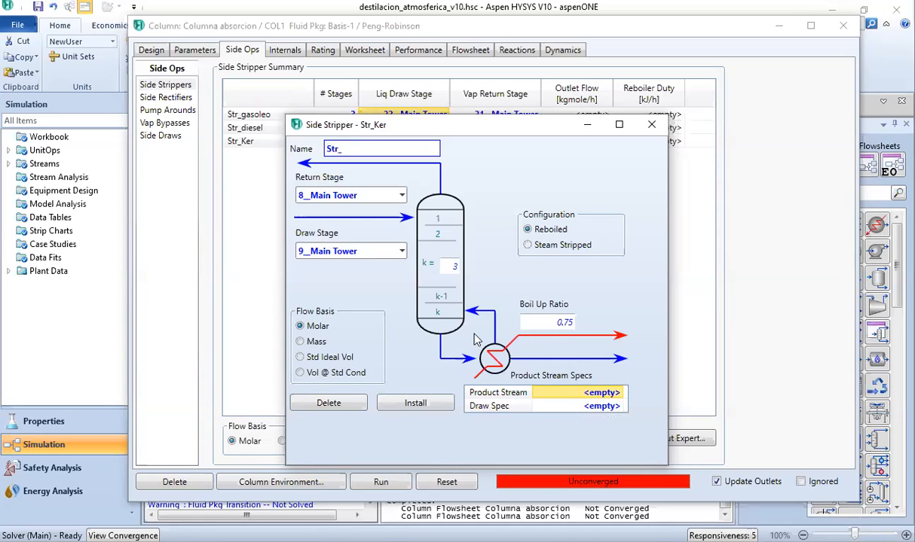
pyautogui.write('ero')
pyautogui.press('Return')
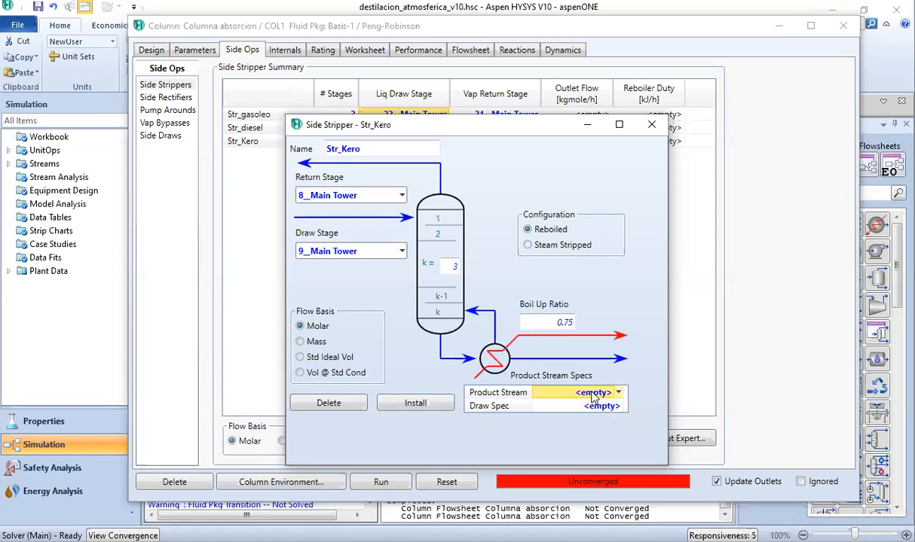
pyautogui.click(593, 392)
pyautogui.write('Kerose')
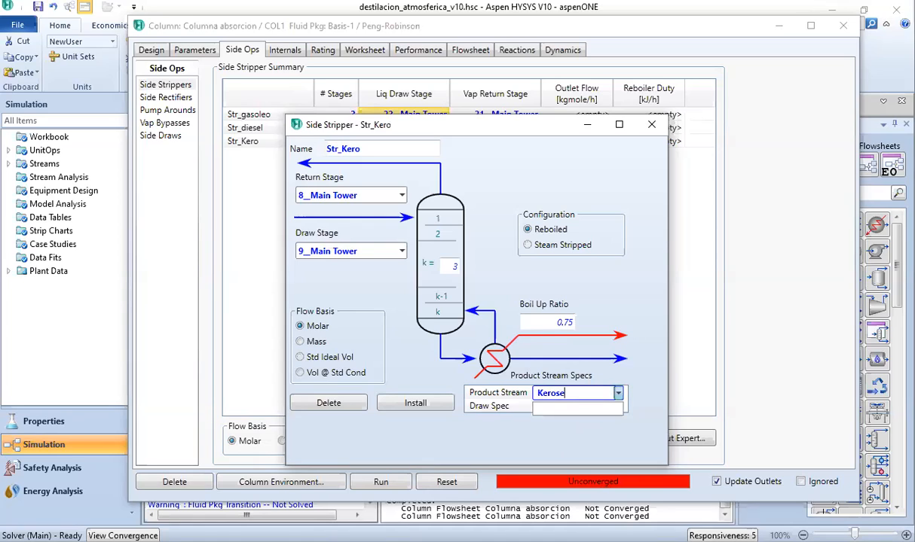
pyautogui.write('no')
pyautogui.press('Return')
# Step: Specify the Keroseno draw as 64.1 m3/h on a Std Ideal Vol flow basis
pyautogui.click(593, 408)
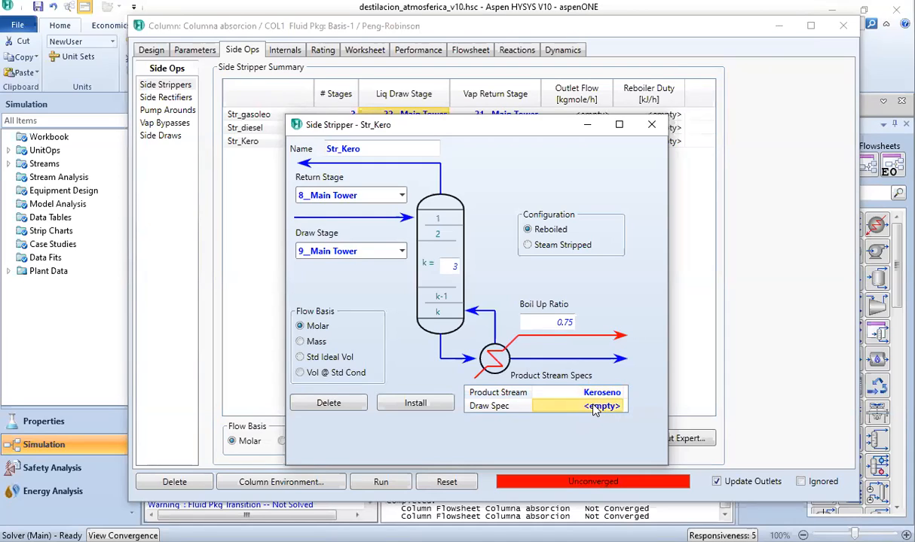
pyautogui.click(594, 407)
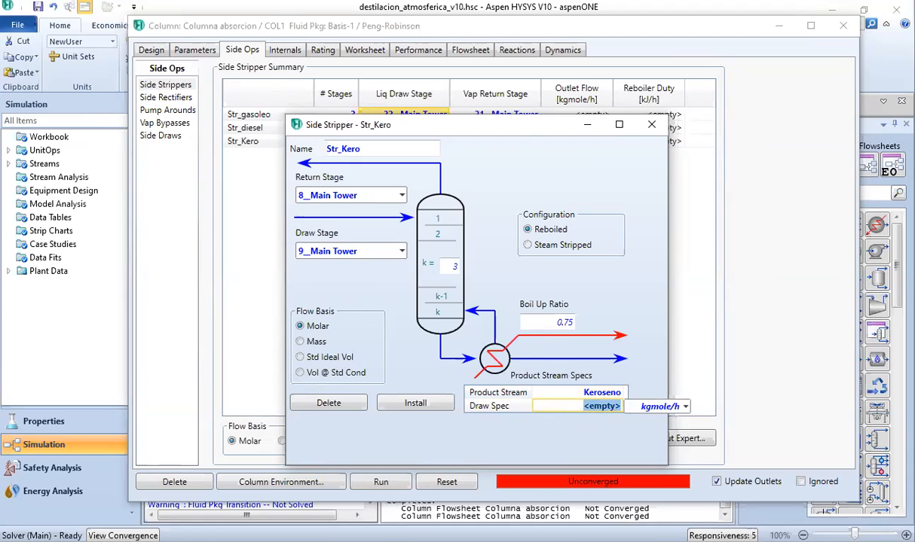
pyautogui.hotkey('alt', 'Tab')
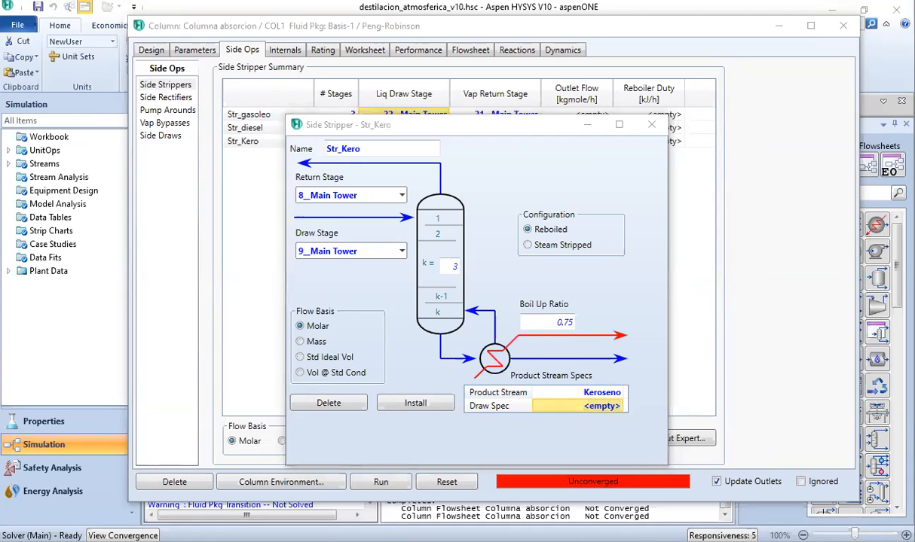
pyautogui.click(595, 409)
pyautogui.write('64')
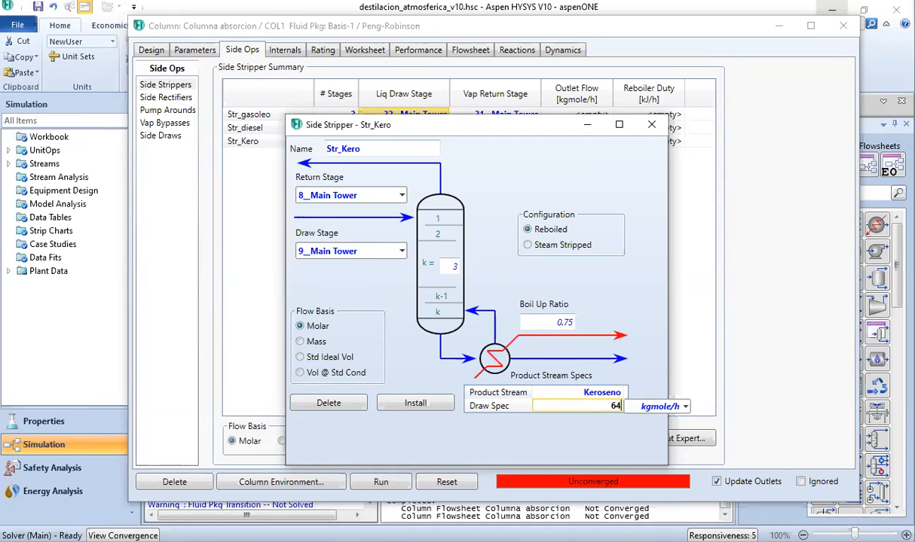
pyautogui.write('.1')
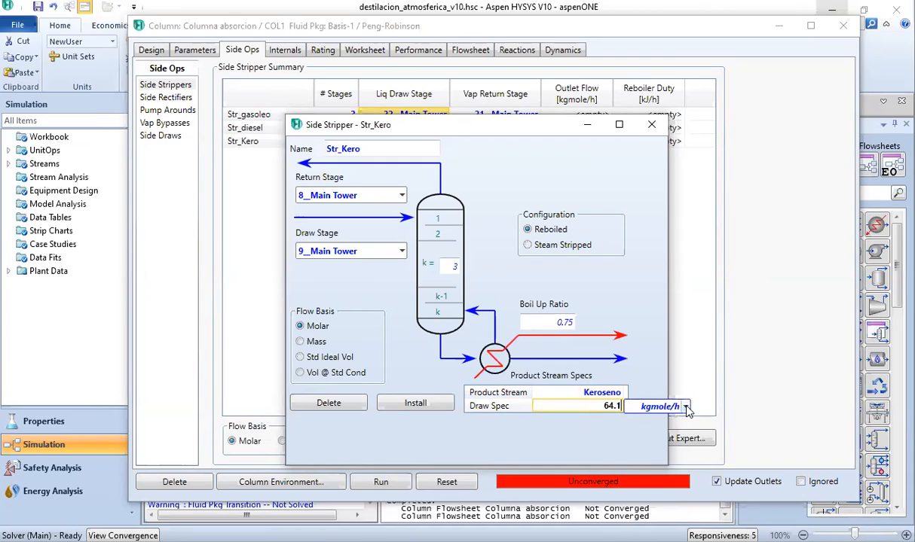
pyautogui.click(685, 407)
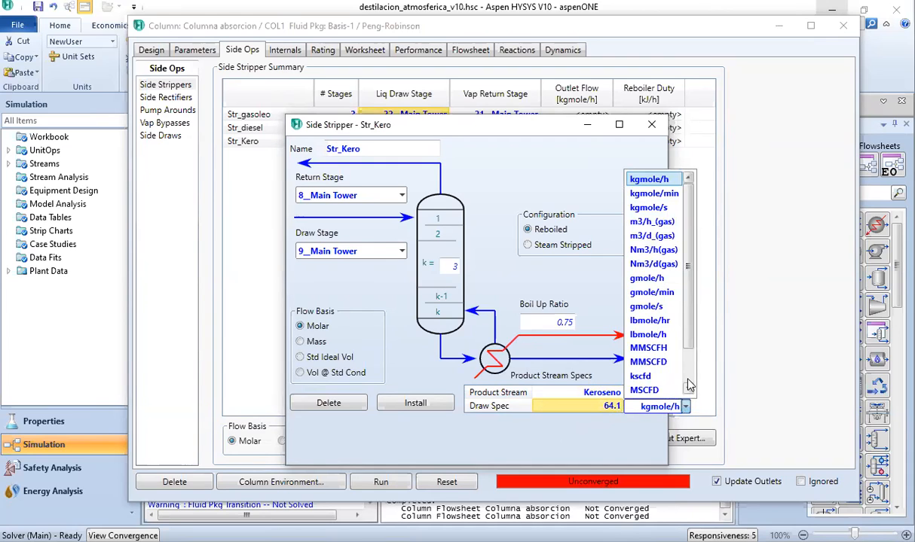
pyautogui.scroll(-1, 687, 381)
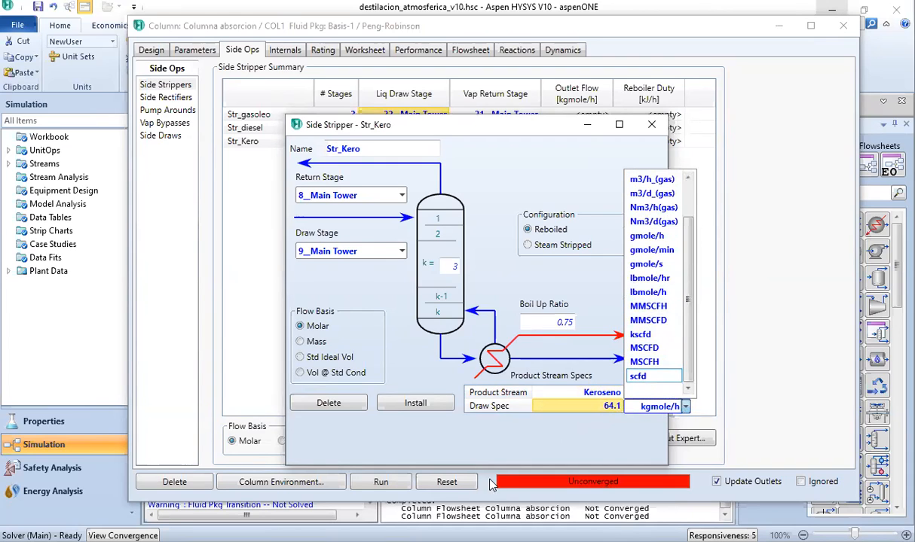
pyautogui.click(404, 417)
pyautogui.click(301, 357)
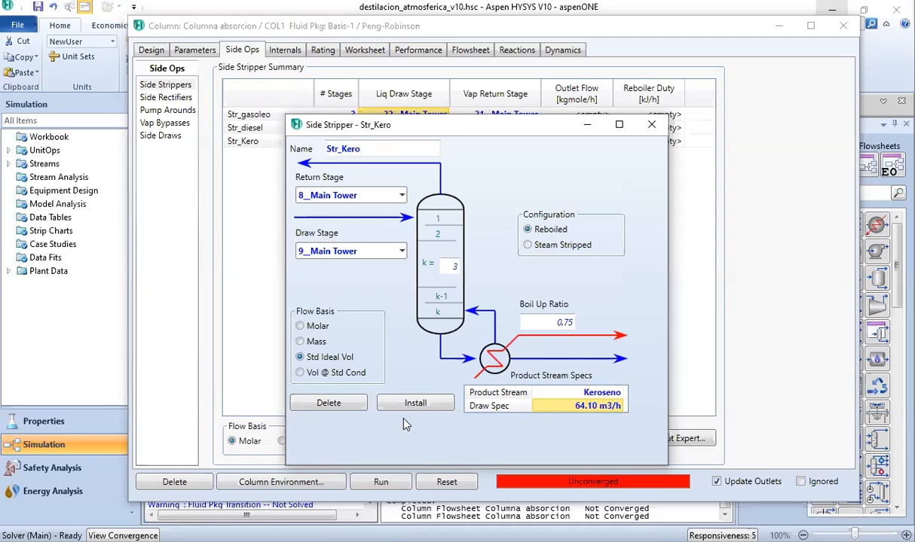
# Step: Install the Str_Kero side stripper and return to the side stripper summary
pyautogui.click(392, 401)
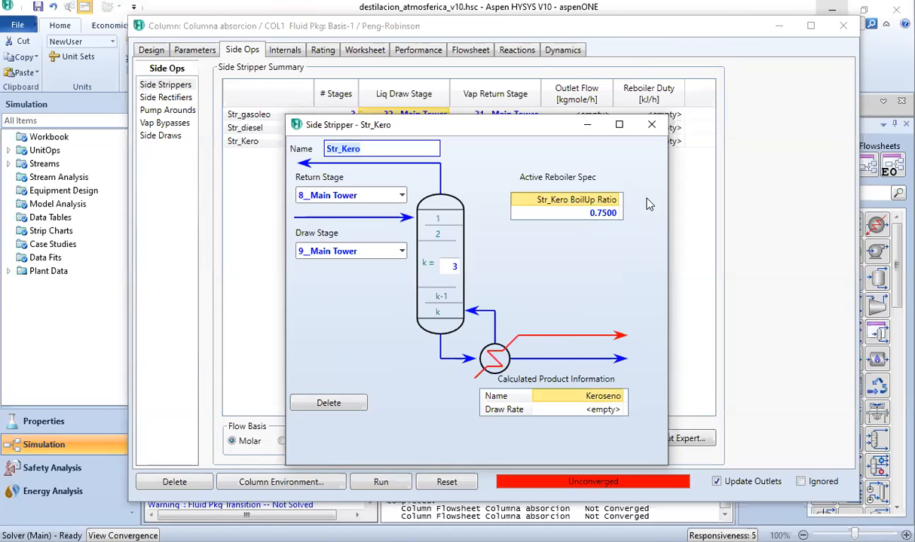
pyautogui.click(652, 127)
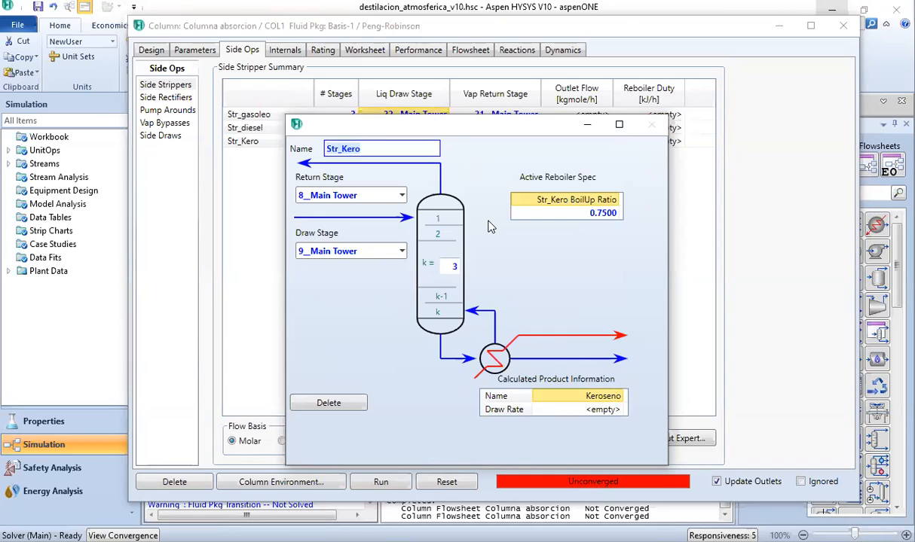
pyautogui.click(253, 118)
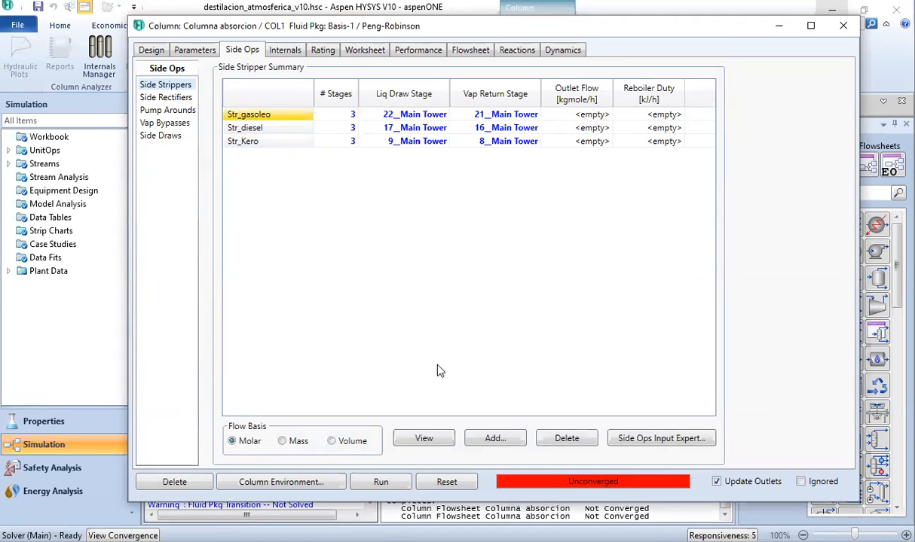
# Step: Delete the existing Str_gasoleo and Str_diesel side strippers from the column, keeping Str_Kero
pyautogui.click(424, 437)
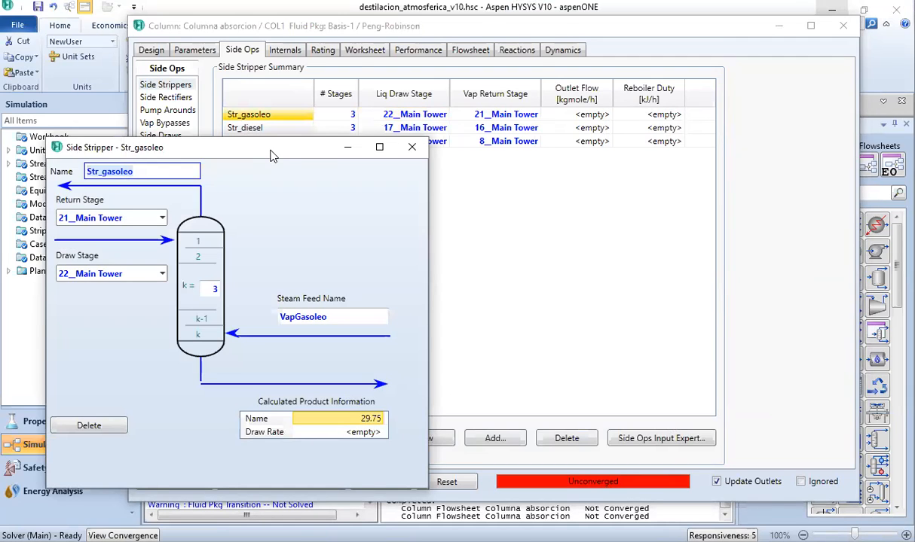
pyautogui.moveTo(270, 151); pyautogui.dragTo(631, 120)
pyautogui.click(474, 398)
pyautogui.click(245, 116)
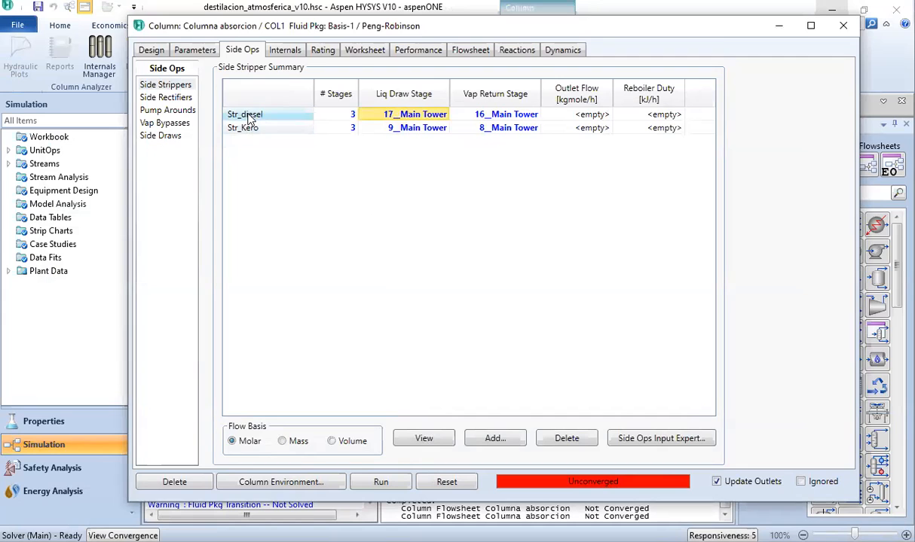
pyautogui.click(416, 439)
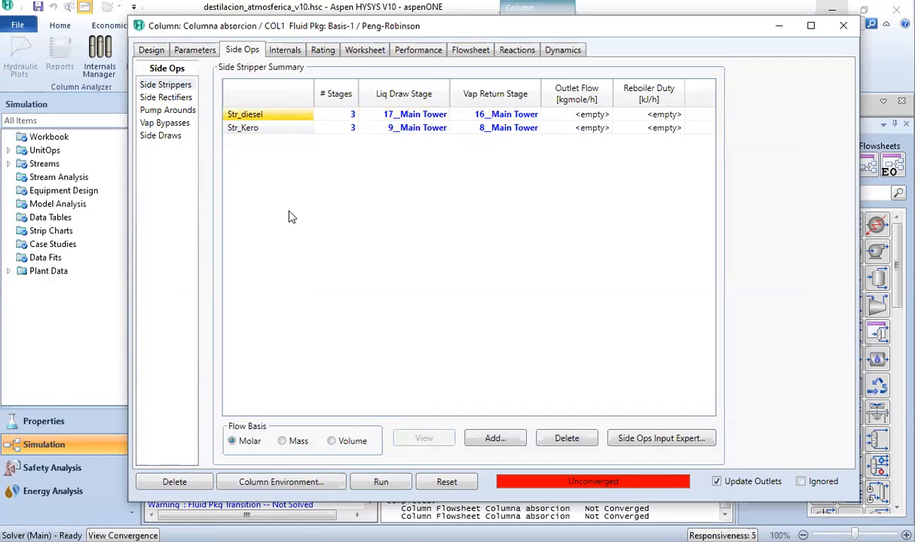
pyautogui.click(114, 459)
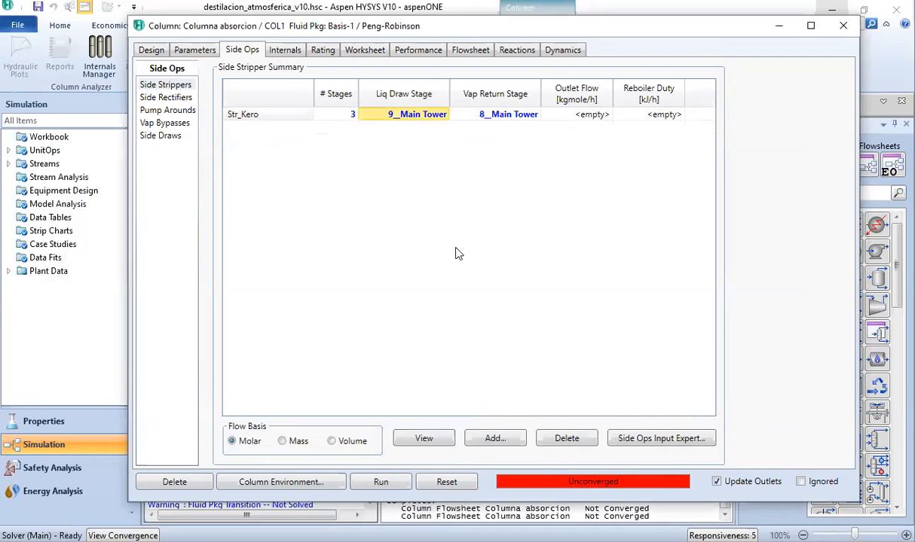
# Step: Add a new side stripper and name it Str_Gasoleo
pyautogui.click(256, 116)
pyautogui.click(498, 441)
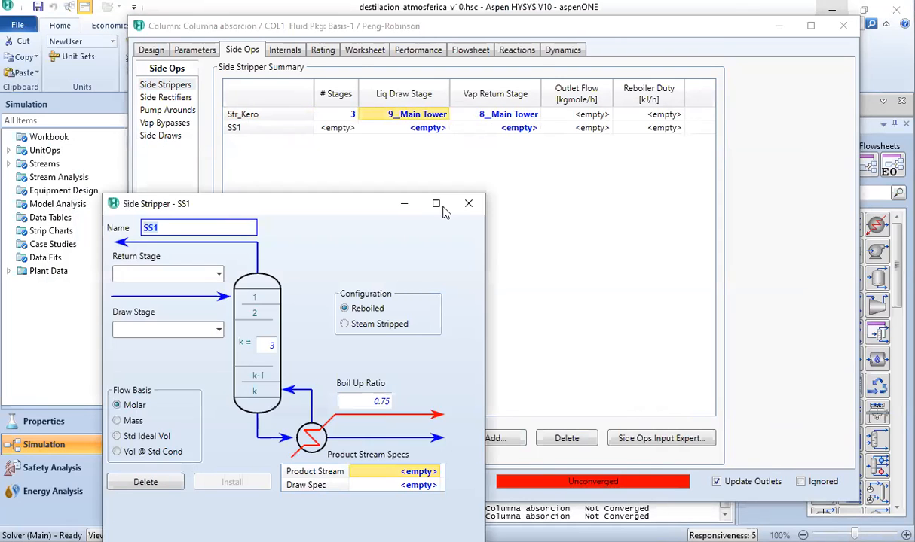
pyautogui.write('Str_')
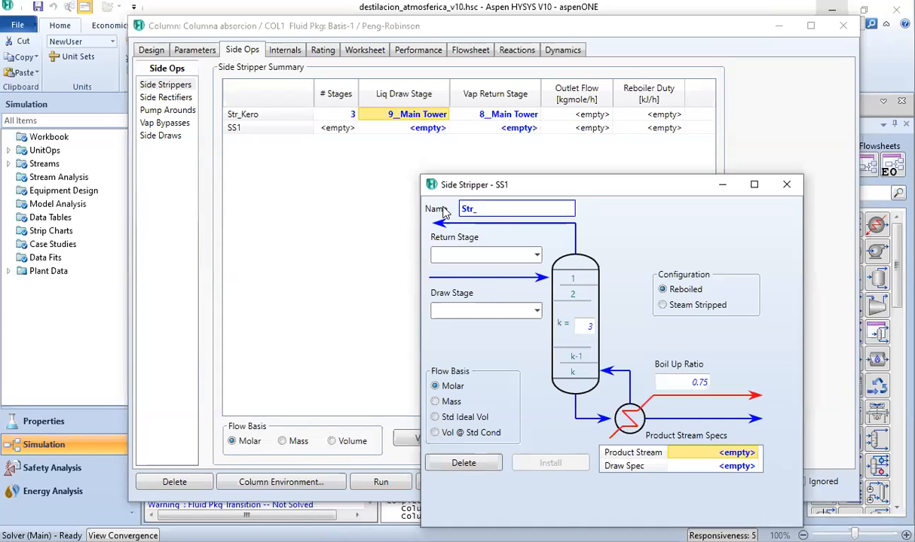
pyautogui.write('Gasoleo')
# Step: Set Str_Gasoleo's return stage to 21__Main Tower and its draw stage to 22__Main Tower
pyautogui.click(537, 255)
pyautogui.scroll(-6, 490, 419)
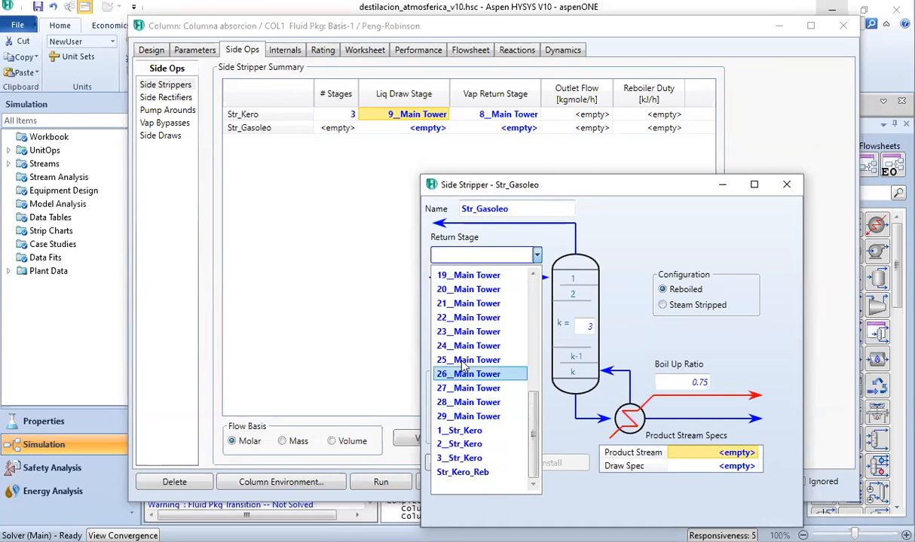
pyautogui.click(459, 305)
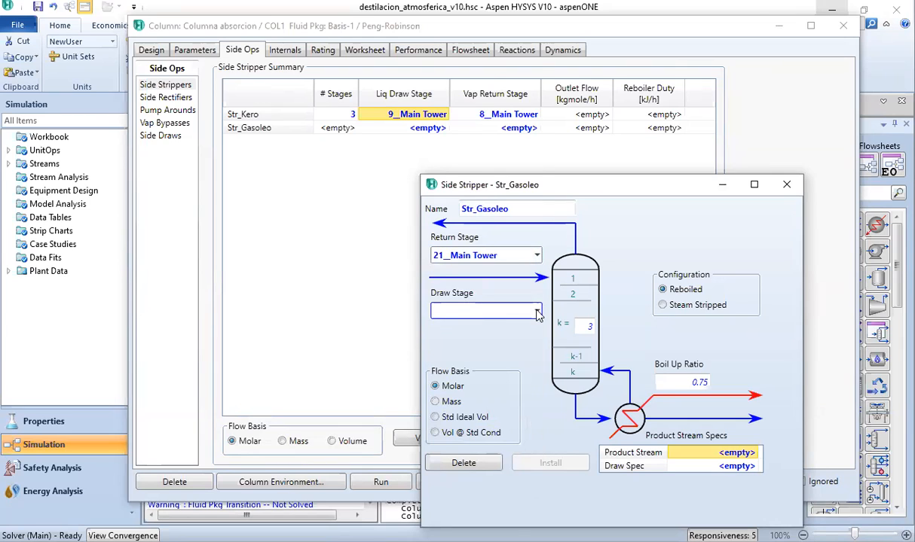
pyautogui.click(537, 311)
pyautogui.scroll(-5, 490, 239)
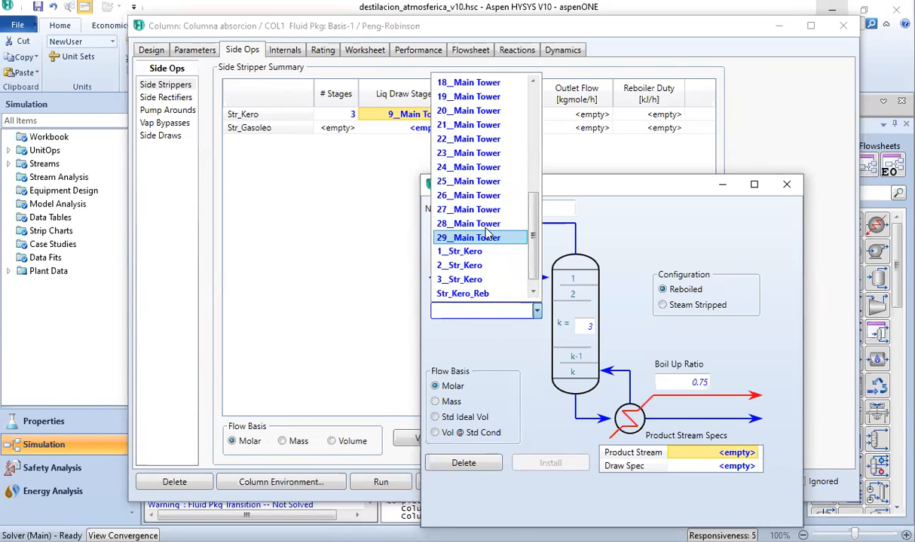
pyautogui.click(475, 139)
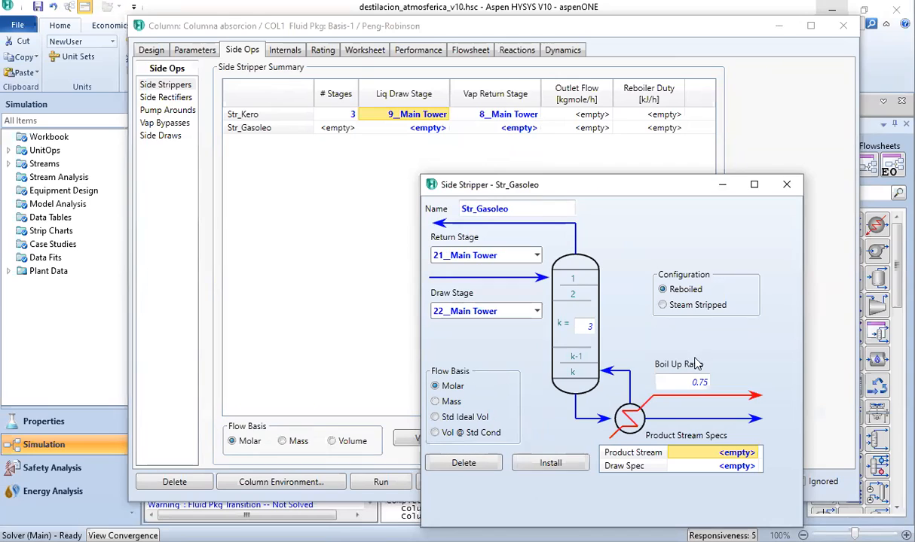
# Step: Make Str_Gasoleo steam stripped on a Std Ideal Vol flow basis, with VapGasoleo as its steam feed
pyautogui.click(663, 305)
pyautogui.click(437, 417)
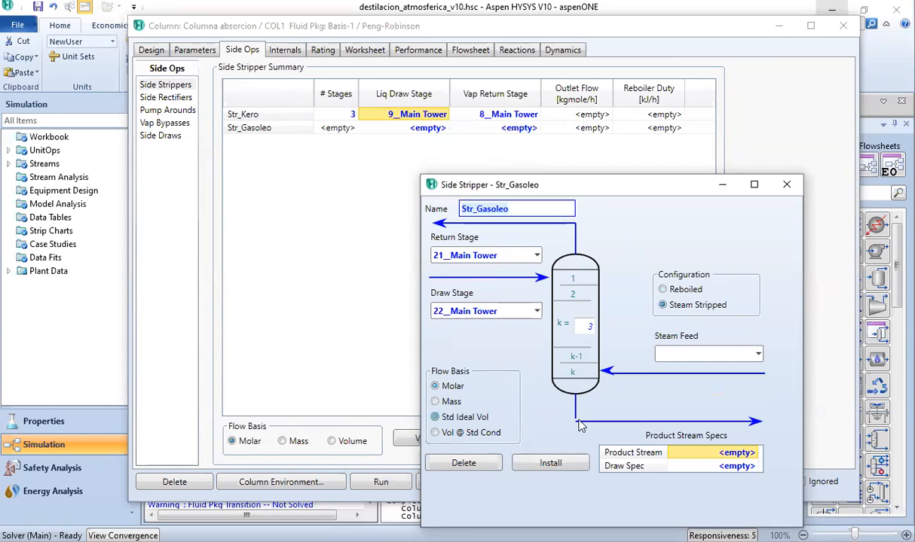
pyautogui.click(757, 356)
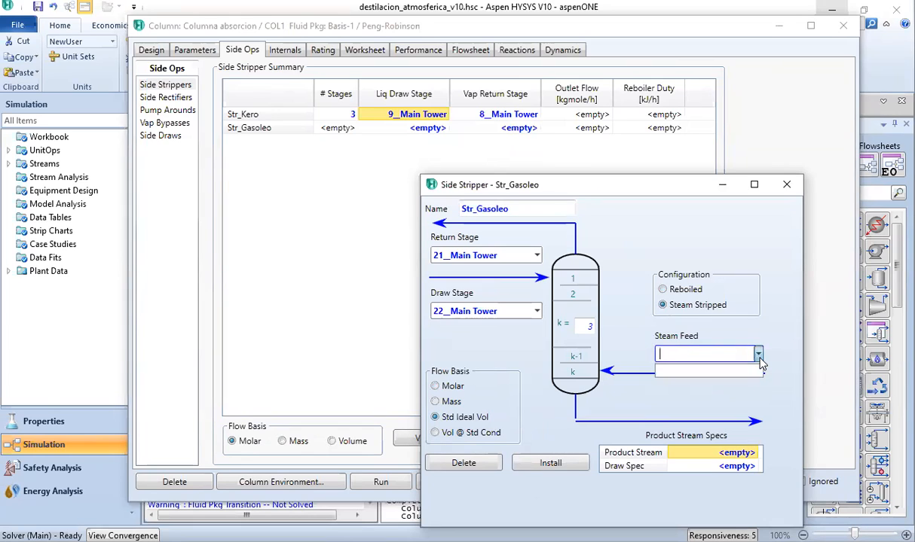
pyautogui.click(757, 355)
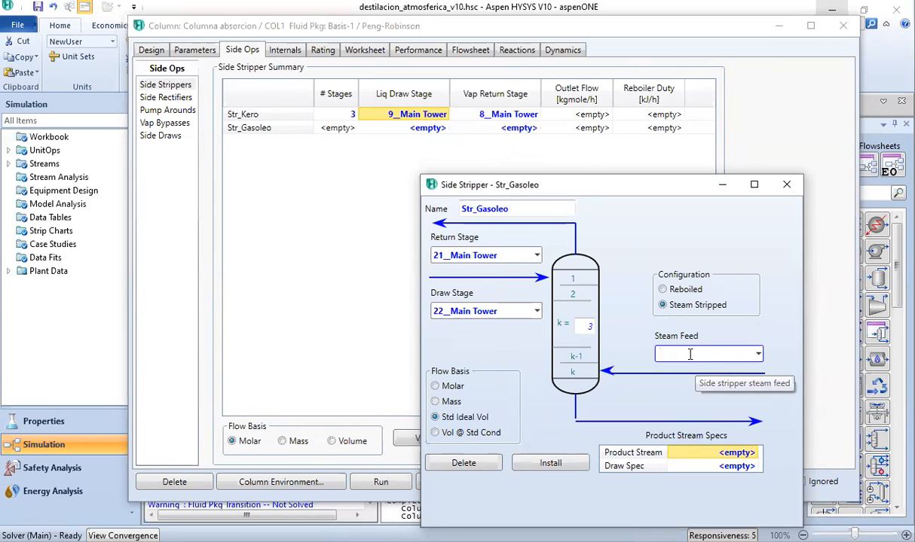
pyautogui.write('VapGasoleo')
pyautogui.press('Return')
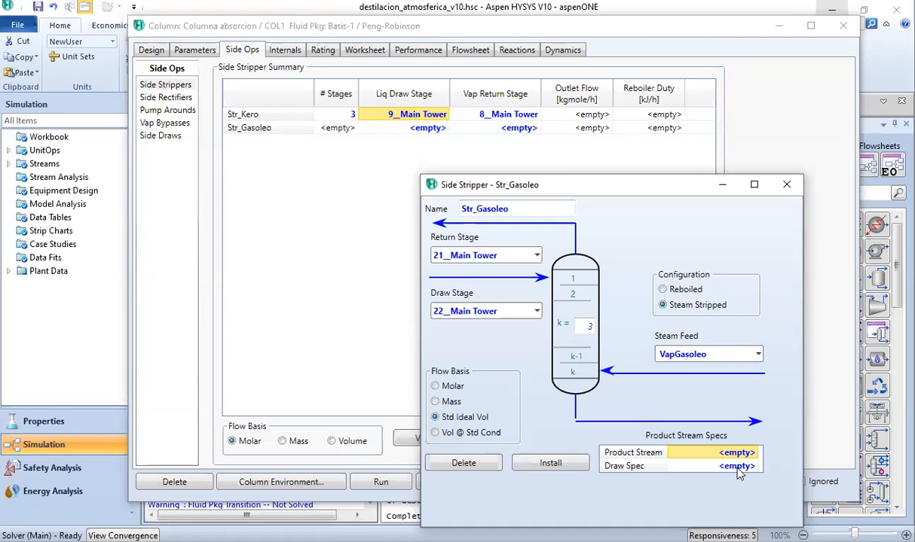
# Step: Name Str_Gasoleo's product stream Gasoleo and set its draw spec to 29.75 m3/h
pyautogui.click(714, 452)
pyautogui.write('Gasoleo')
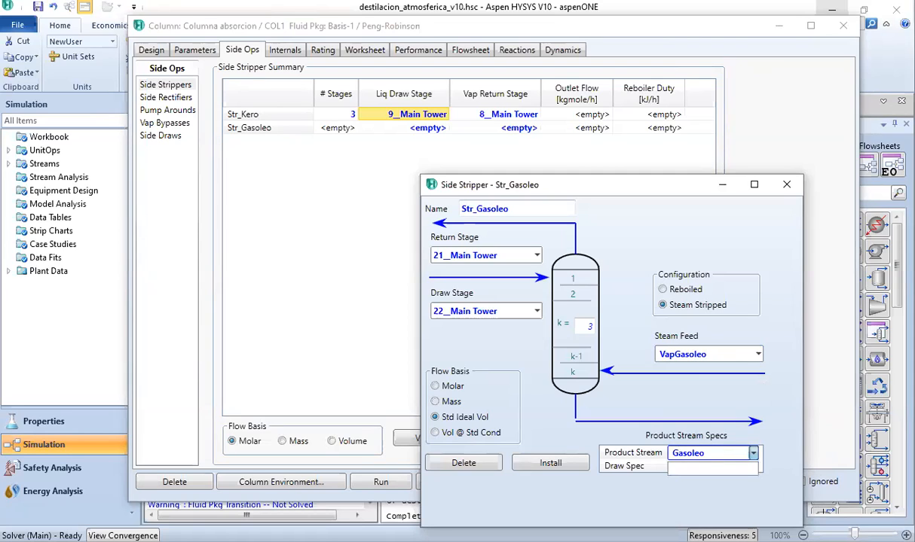
pyautogui.press('Return')
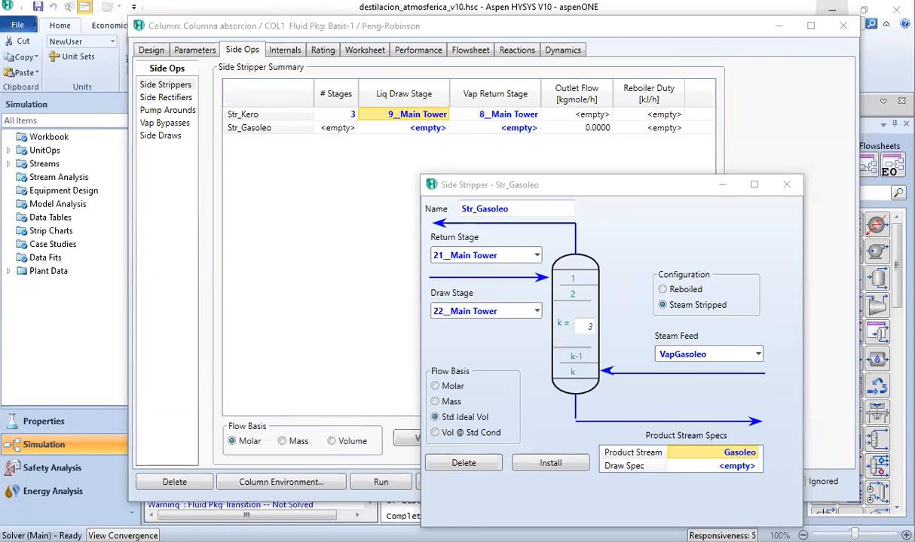
pyautogui.click(731, 466)
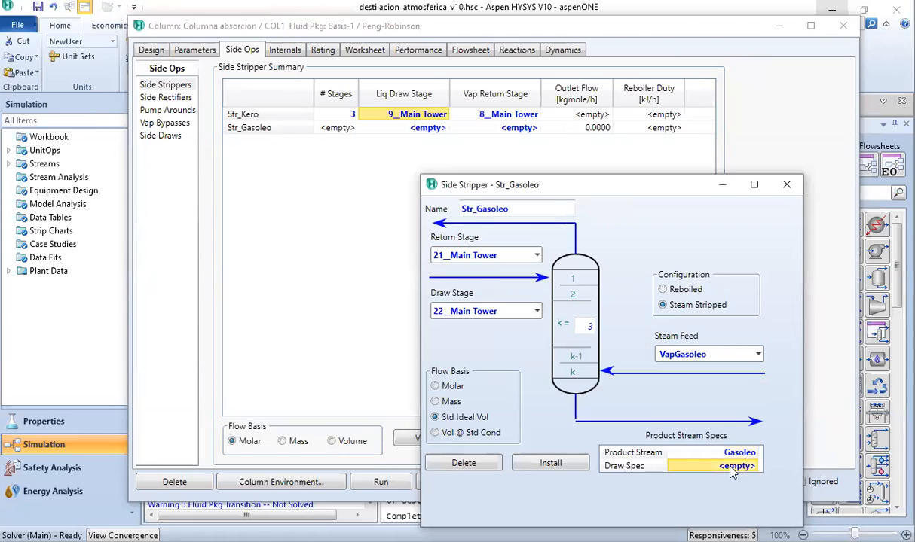
pyautogui.write('29.75')
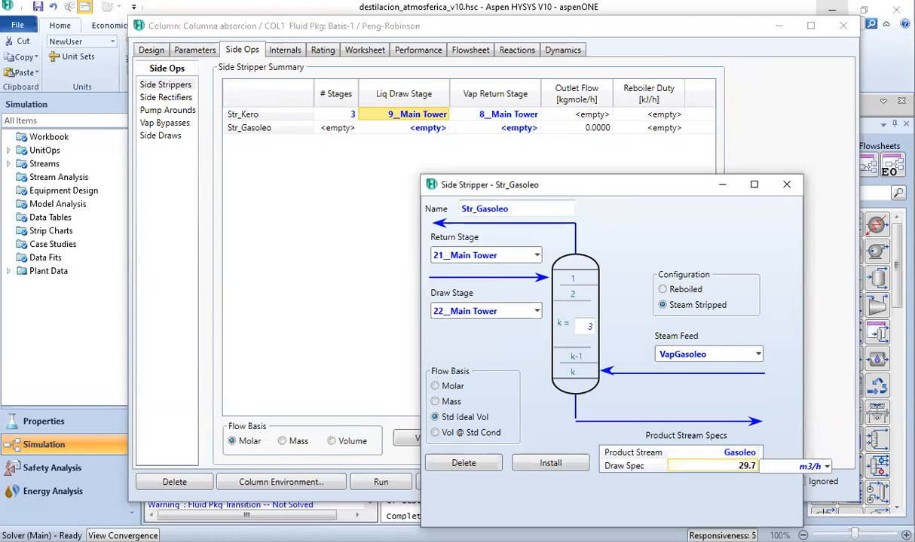
pyautogui.press('Return')
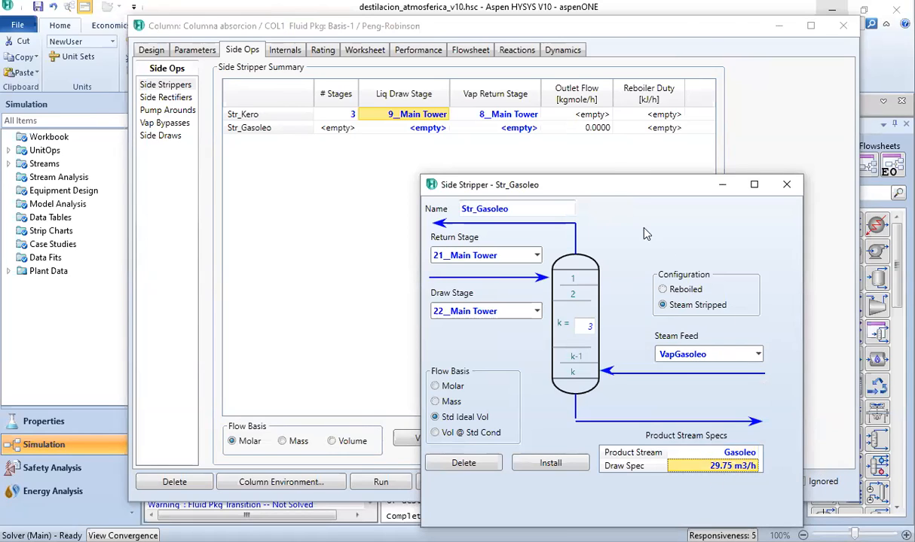
# Step: Install the Str_Gasoleo side stripper and return to the side stripper summary
pyautogui.moveTo(603, 181); pyautogui.dragTo(553, 101)
pyautogui.click(500, 382)
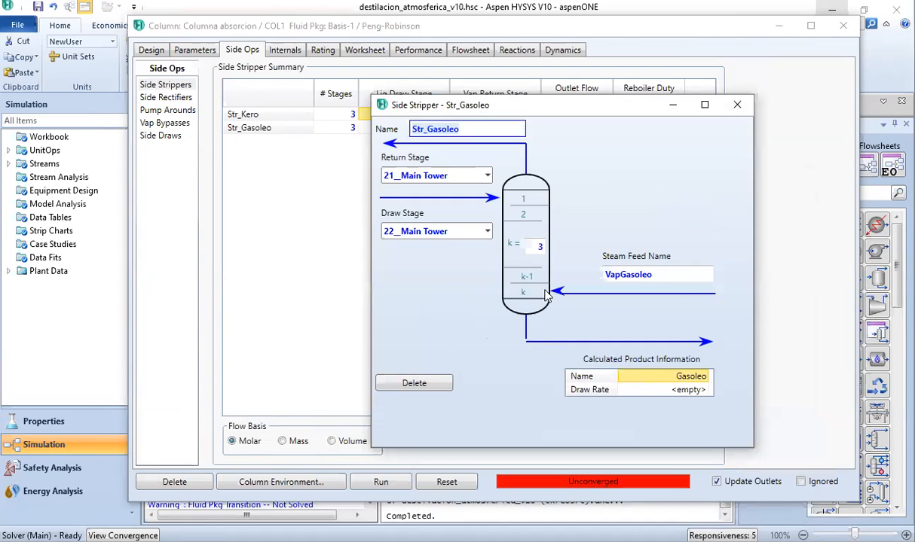
pyautogui.click(738, 109)
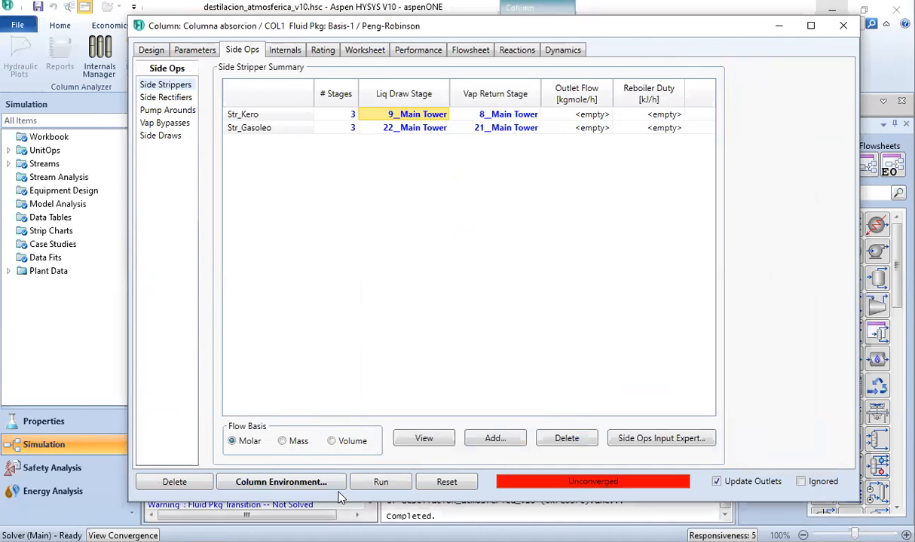
# Step: Run the column and enter its column environment to show the internal flowsheet
pyautogui.click(379, 483)
pyautogui.click(561, 330)
pyautogui.click(281, 483)
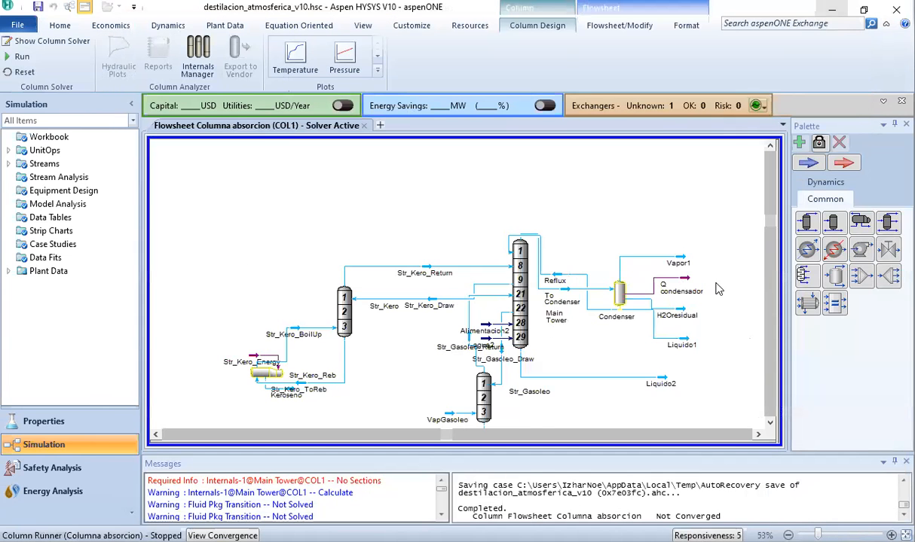
# Step: Move the Str_Gasoleo stripper farther left of the main tower in the column flowsheet to untangle its streams
pyautogui.click(768, 424)
pyautogui.click(769, 423)
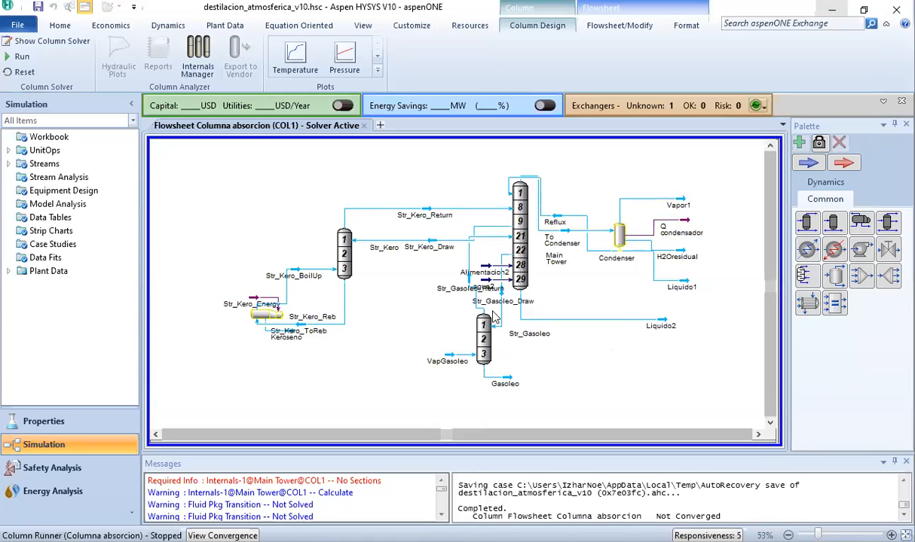
pyautogui.moveTo(486, 344); pyautogui.dragTo(401, 343)
pyautogui.click(506, 367)
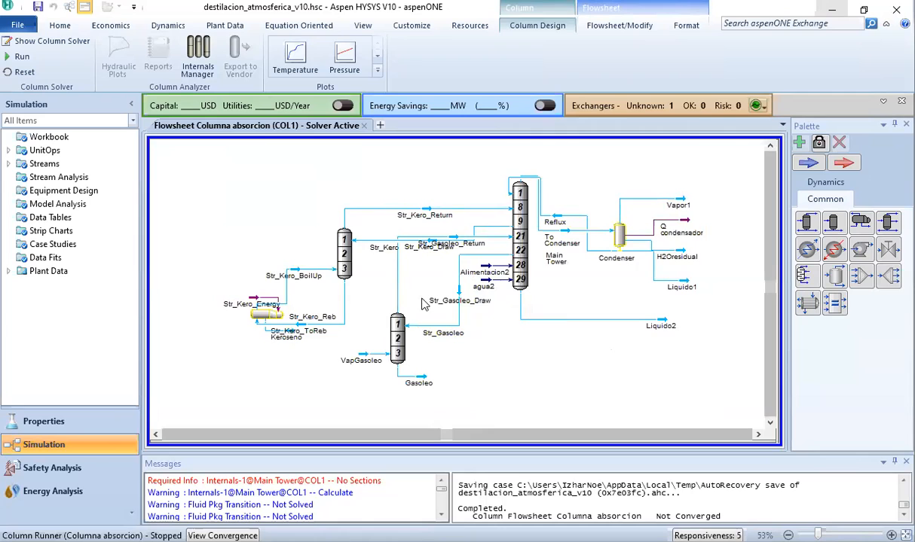
# Step: Move the Str_Kero stripper and its reboiler upward, and place the Gasoleo product stream below Liquido2
pyautogui.moveTo(345, 254); pyautogui.dragTo(337, 200)
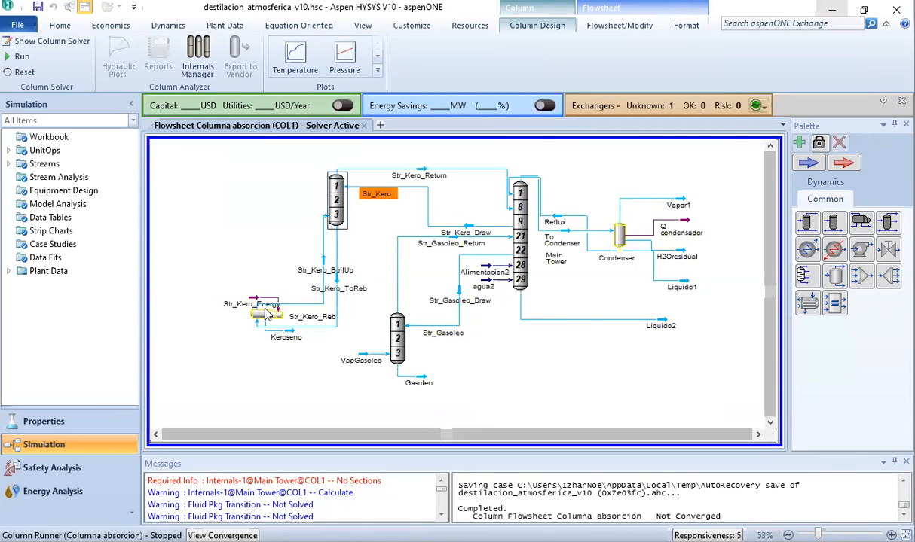
pyautogui.moveTo(265, 315); pyautogui.dragTo(253, 258)
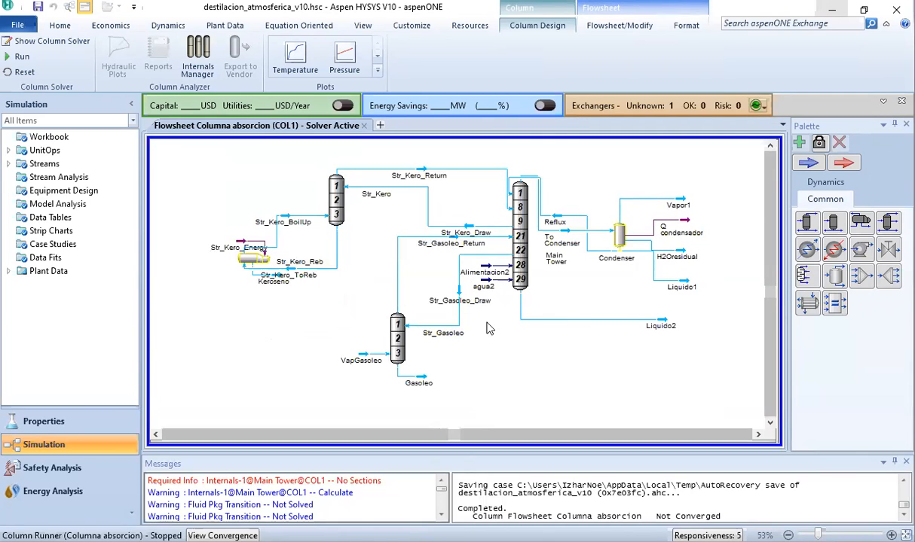
pyautogui.click(425, 384)
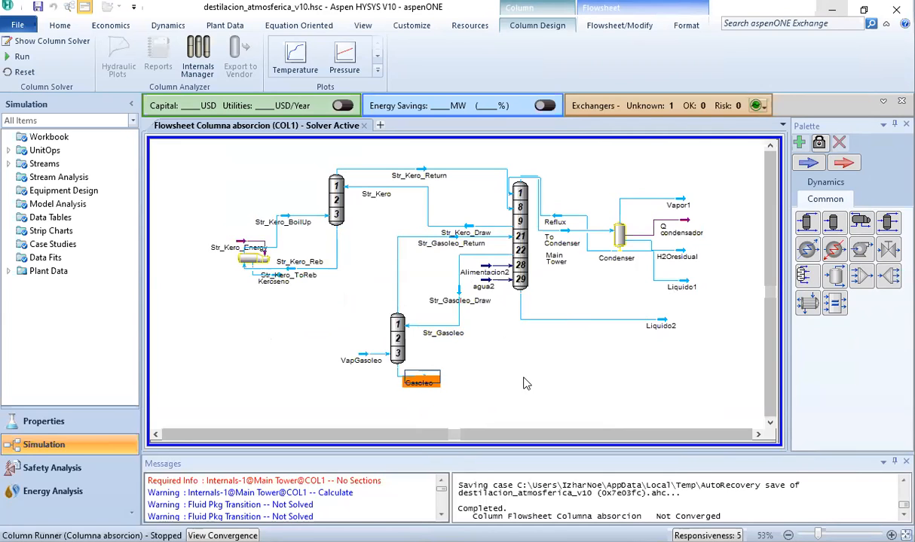
pyautogui.moveTo(676, 384); pyautogui.dragTo(674, 383)
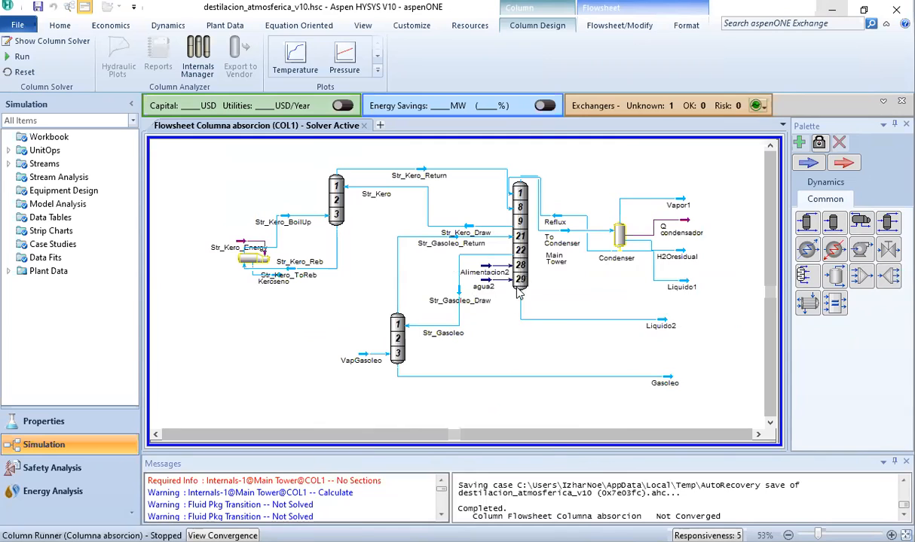
# Step: Leave the column environment and return to the parent case flowsheet
pyautogui.moveTo(520, 256)
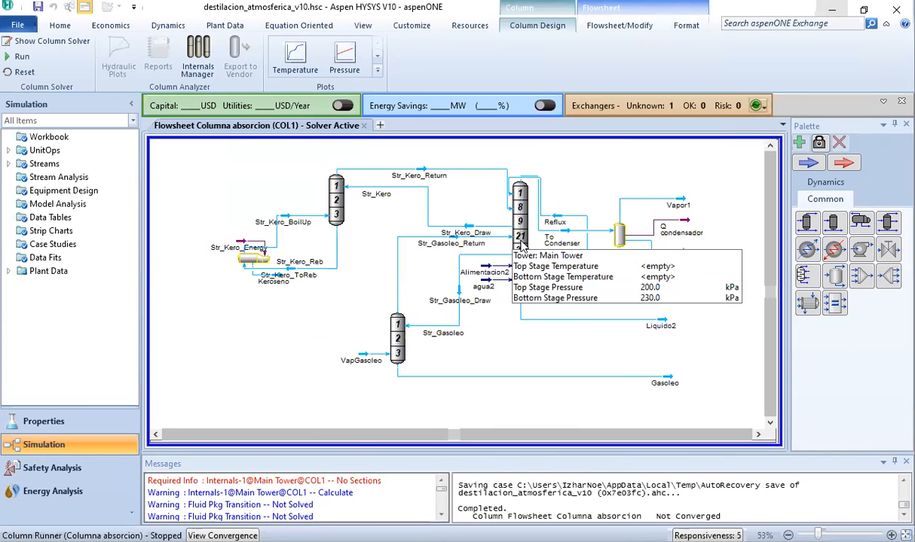
pyautogui.moveTo(366, 363)
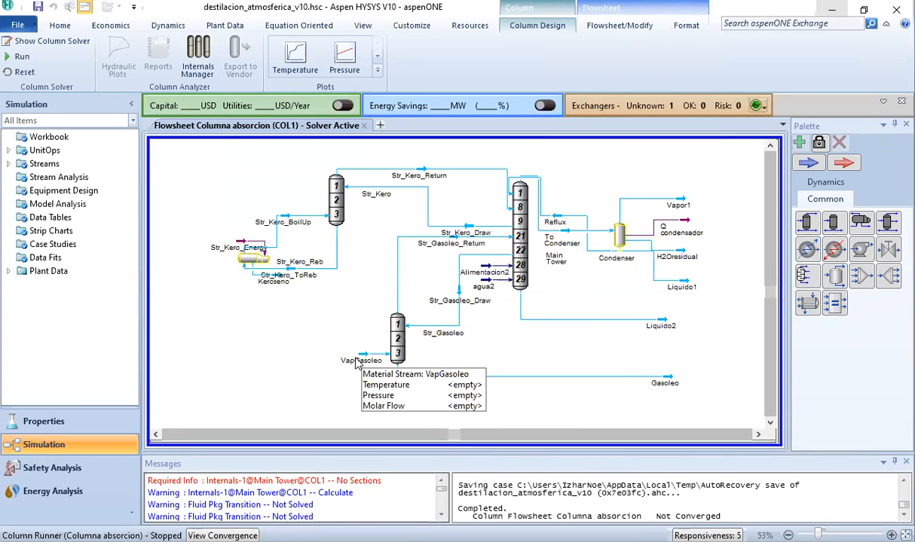
pyautogui.click(365, 360)
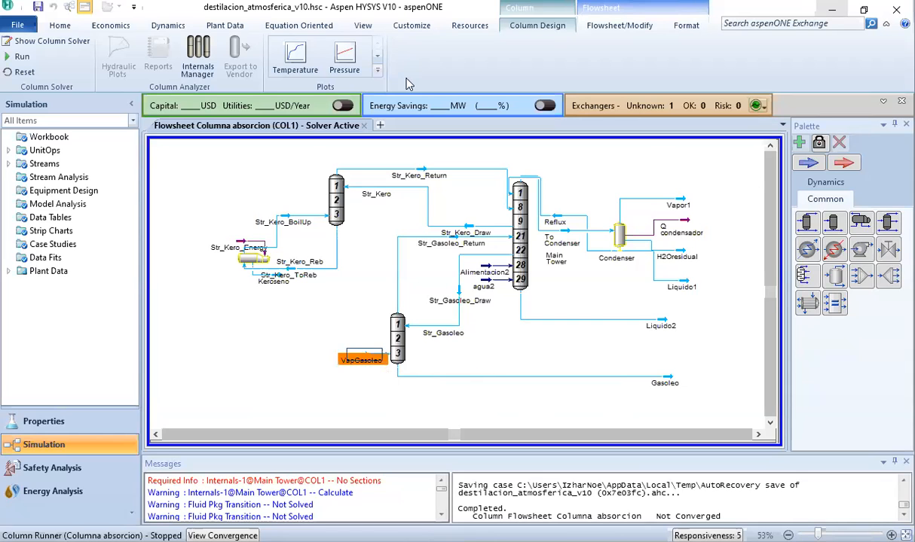
pyautogui.click(618, 25)
pyautogui.click(491, 68)
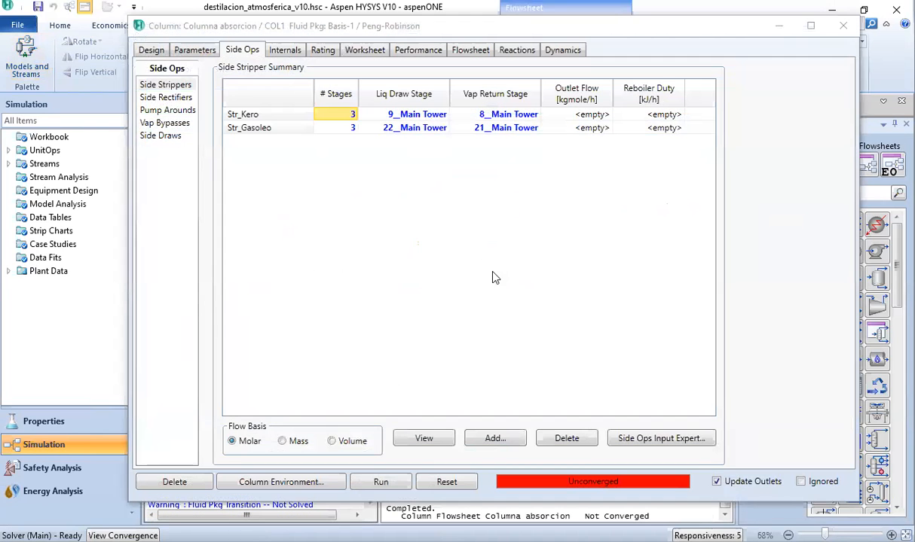
# Step: Close the column window and open the conditions of the VapGasoleo stream in the main flowsheet
pyautogui.click(841, 28)
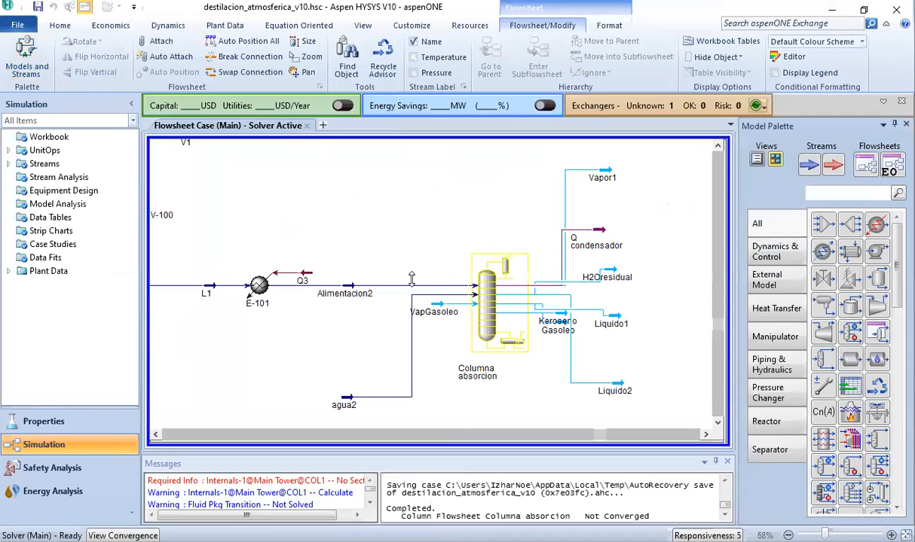
pyautogui.click(436, 312)
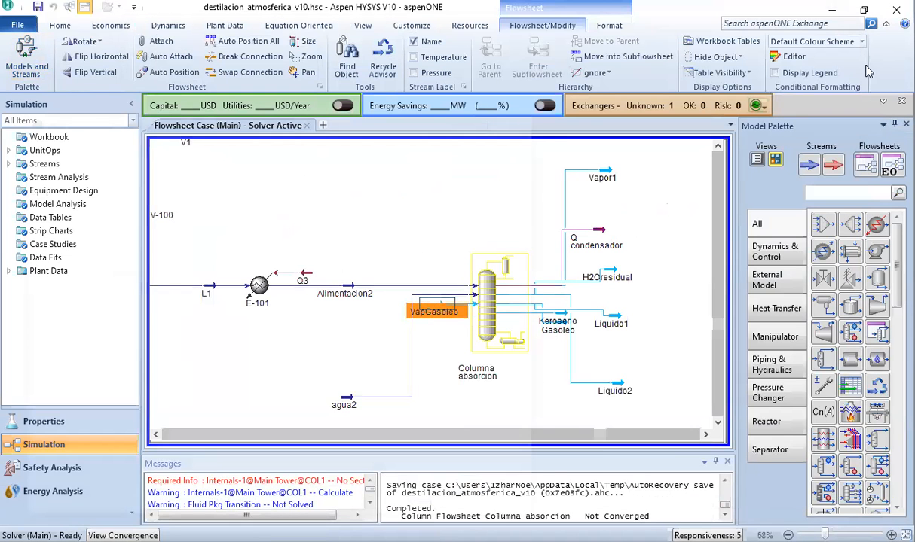
pyautogui.doubleClick(435, 312)
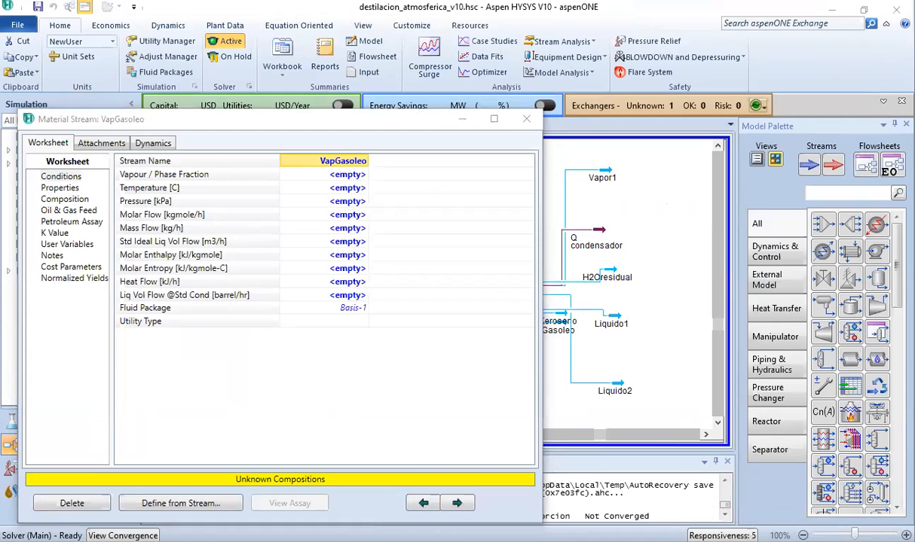
# Step: Set the VapGasoleo stream's temperature to 150 C, pressure to 350 kPa and mass flow to 1150 kg/h
pyautogui.click(331, 188)
pyautogui.write('150')
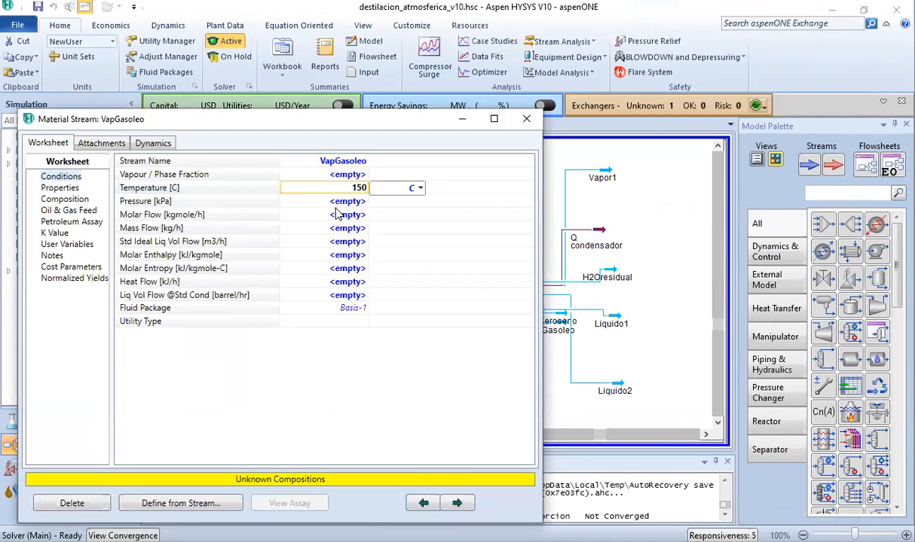
pyautogui.press('Return')
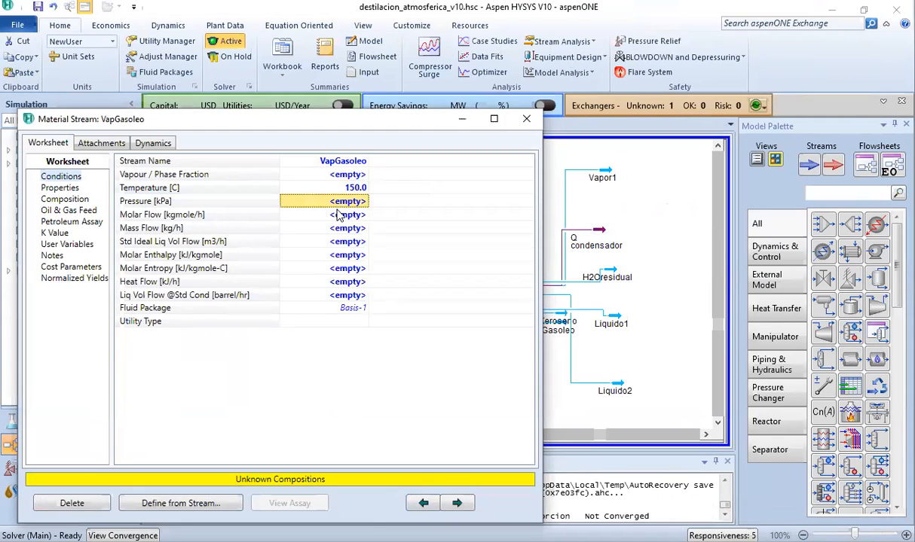
pyautogui.write('350')
pyautogui.press('Return')
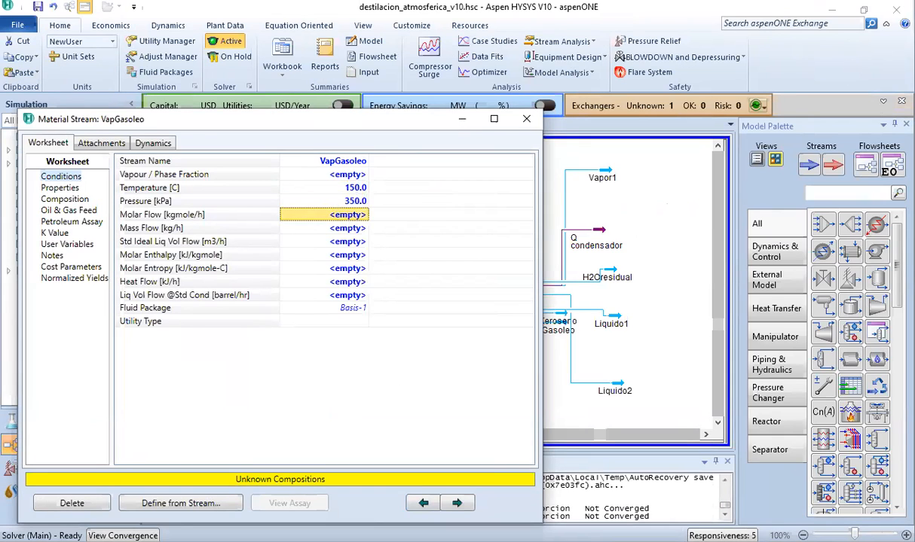
pyautogui.hotkey('alt', 'Tab')
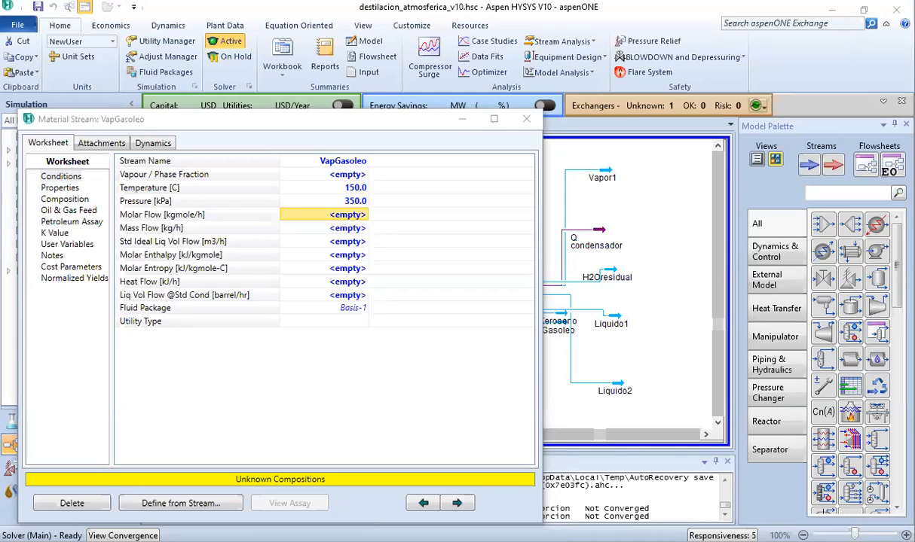
pyautogui.hotkey('alt', 'Tab')
pyautogui.click(333, 228)
pyautogui.write('1150')
pyautogui.press('Return')
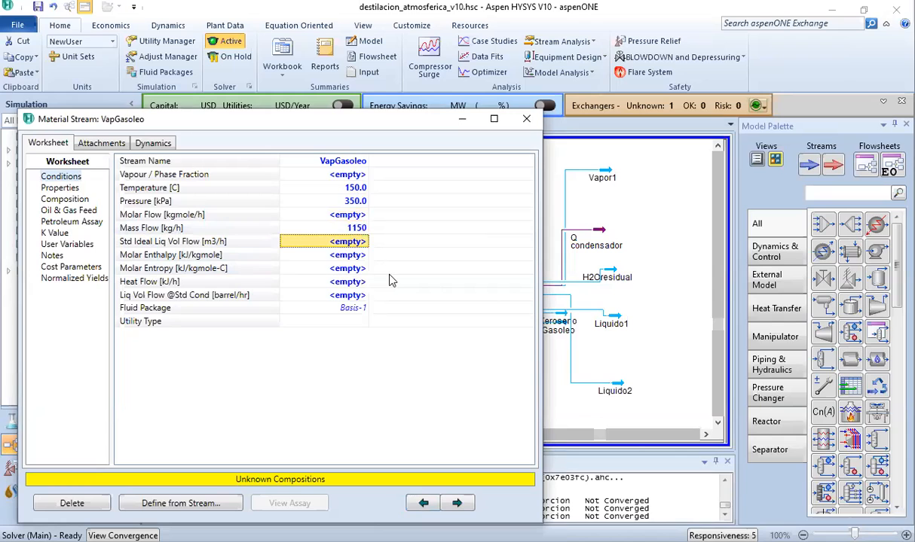
# Step: Define the VapGasoleo composition as pure water with an H2O mole fraction of 1, and close the stream window
pyautogui.click(67, 200)
pyautogui.click(304, 197)
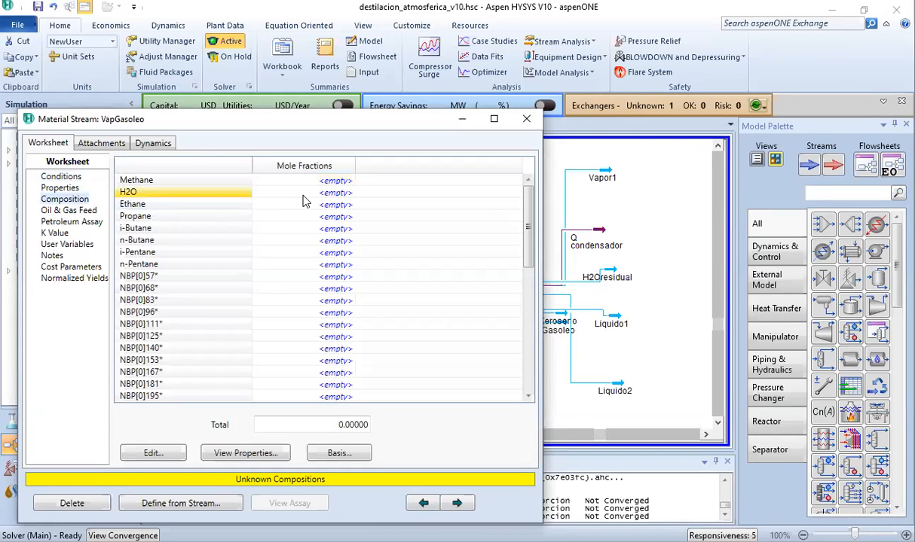
pyautogui.write('1')
pyautogui.press('Return')
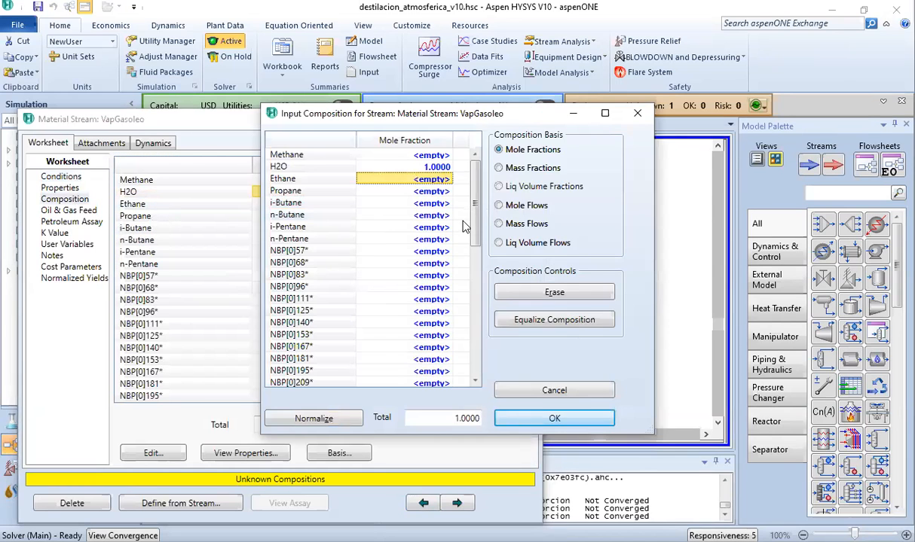
pyautogui.click(540, 416)
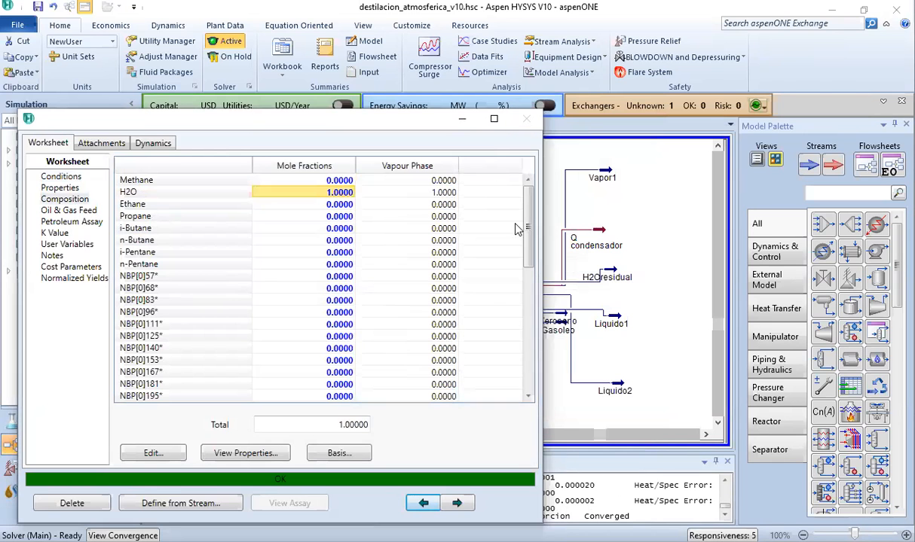
pyautogui.click(527, 119)
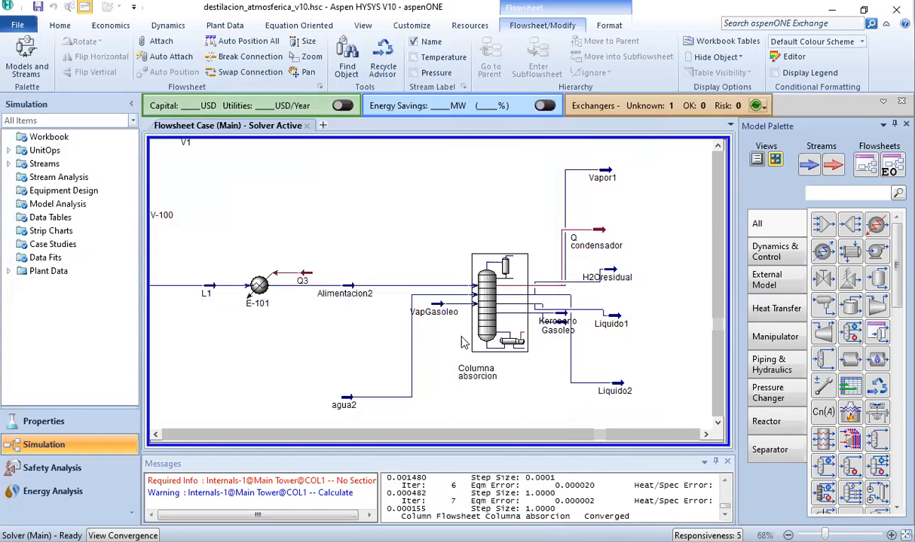
# Step: Move the Gasoleo product stream to the right between Liquido1 and Liquido2, and review its conditions and component mole fractions
pyautogui.moveTo(556, 339); pyautogui.dragTo(666, 366)
pyautogui.click(655, 354)
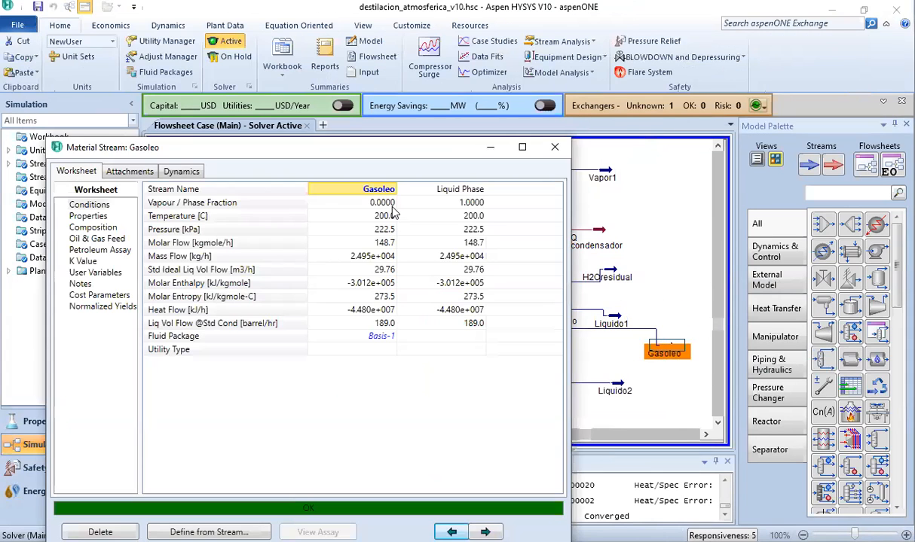
pyautogui.click(94, 227)
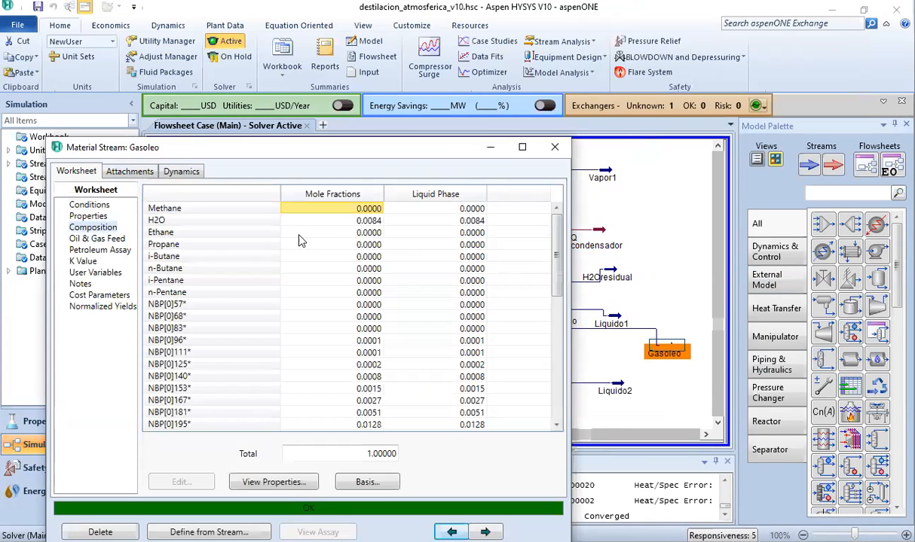
pyautogui.scroll(-3, 471, 346)
pyautogui.scroll(-3, 467, 347)
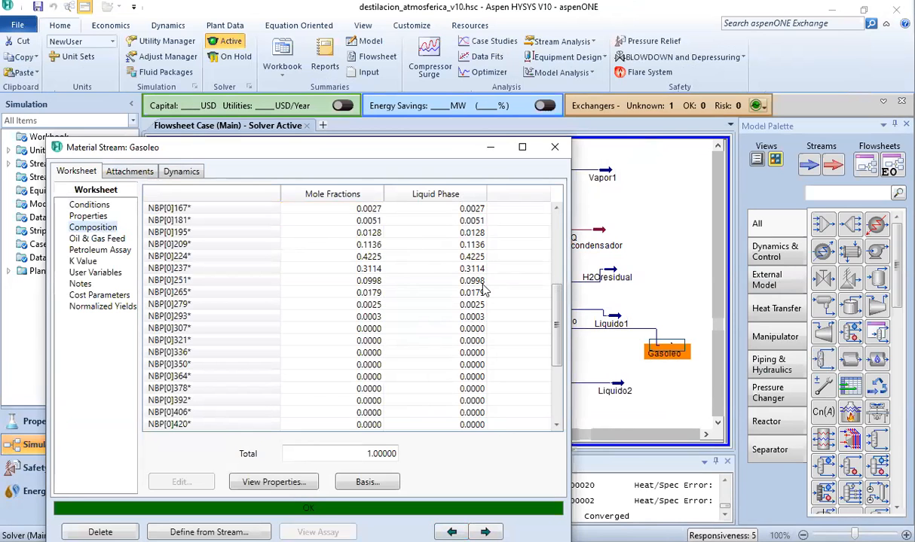
pyautogui.scroll(5, 441, 331)
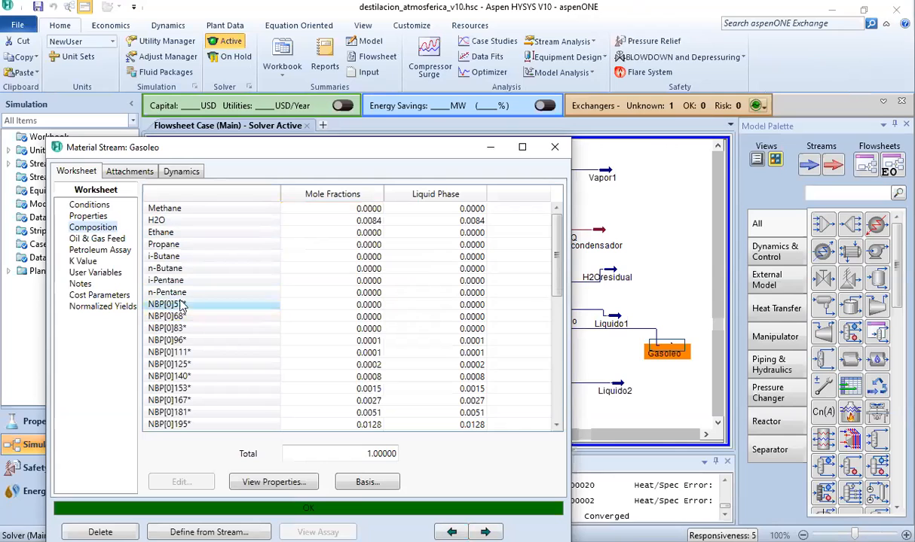
pyautogui.scroll(-5, 471, 311)
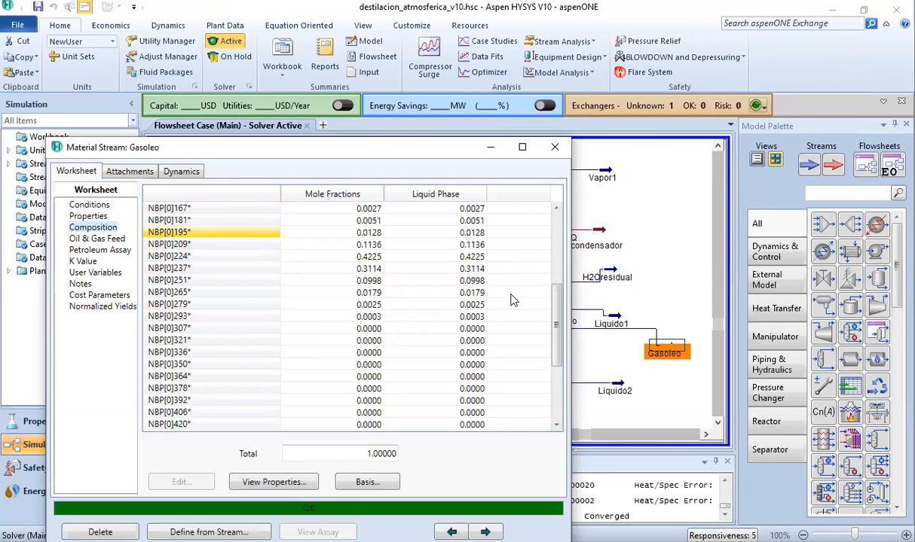
pyautogui.click(555, 147)
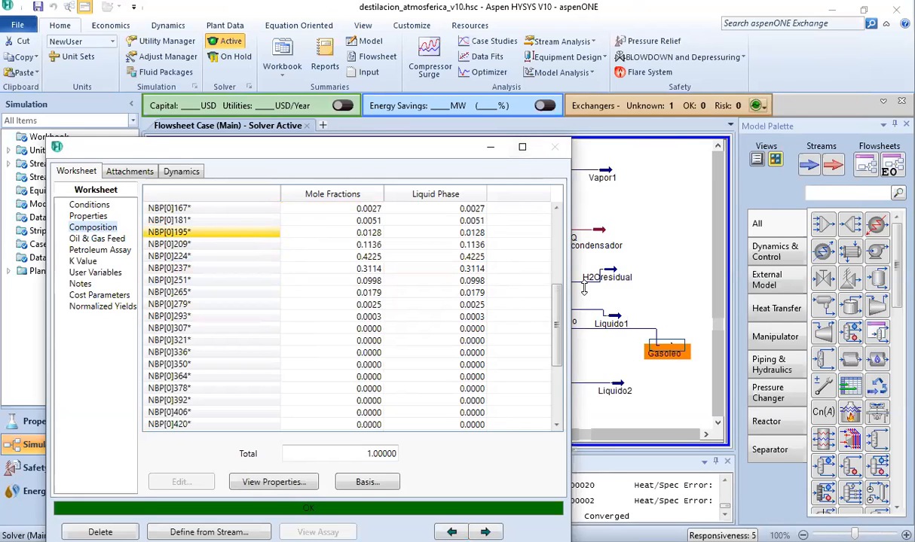
# Step: Open the Columna absorcion column and add a third side stripper named Str_diesel
pyautogui.click(480, 320)
pyautogui.doubleClick(480, 320)
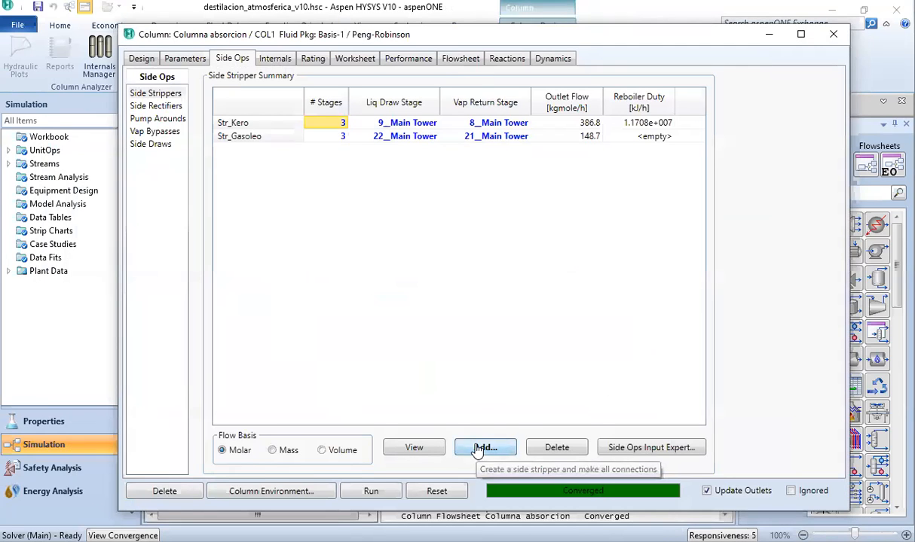
pyautogui.click(482, 448)
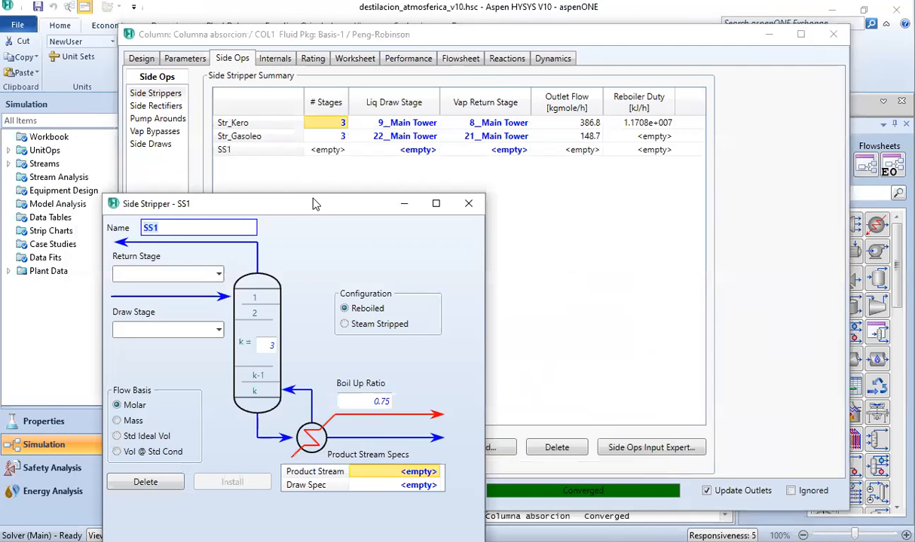
pyautogui.moveTo(315, 204); pyautogui.dragTo(515, 75)
pyautogui.hotkey('alt', 'Tab')
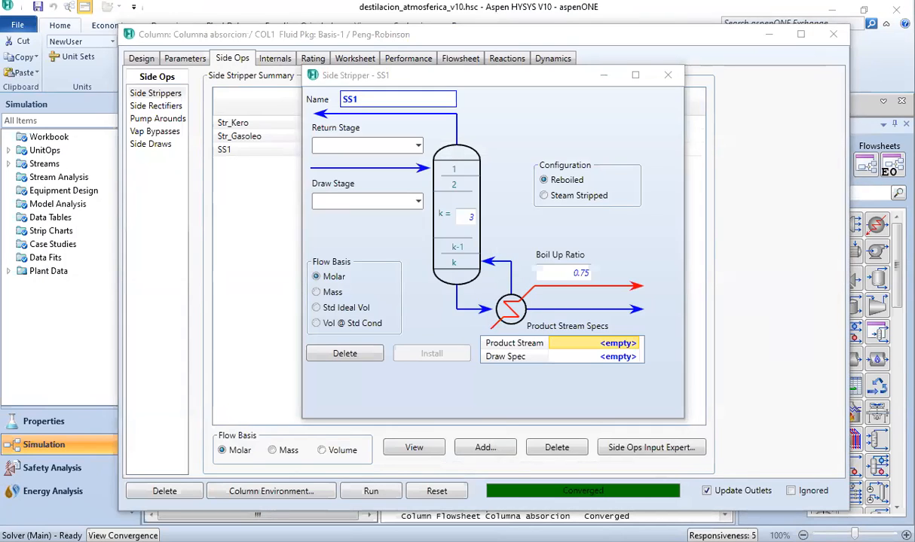
pyautogui.click(452, 257)
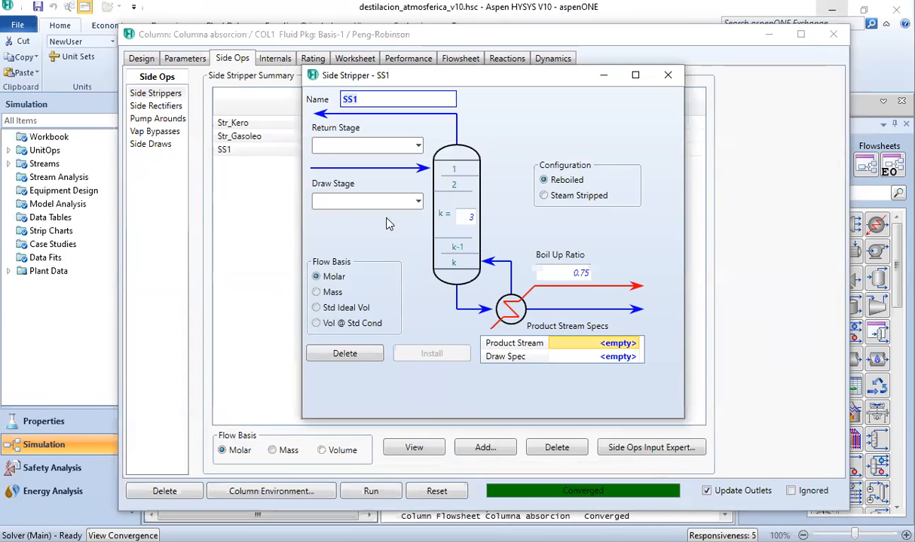
pyautogui.write('St')
# Step: Set the Str_diesel return stage to 16__Main Tower and its draw stage to 17__Main Tower
pyautogui.click(418, 146)
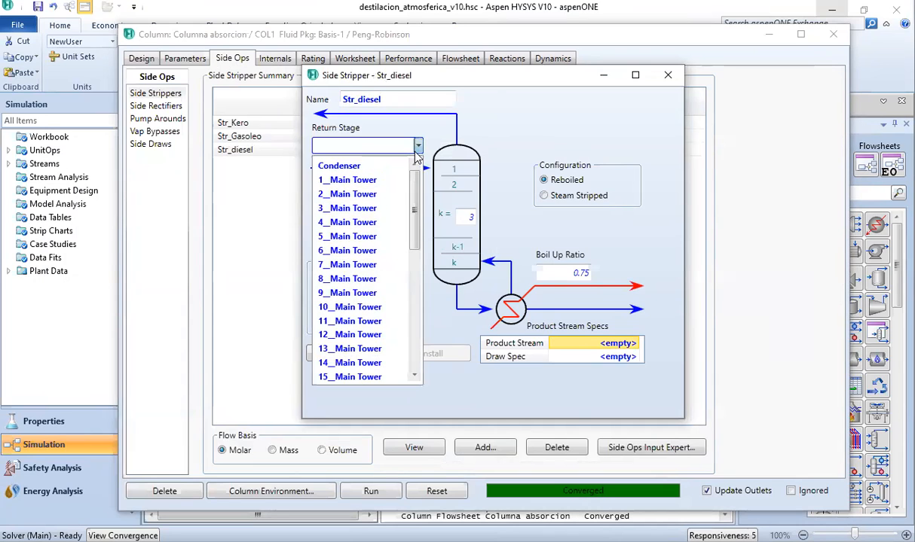
pyautogui.click(345, 279)
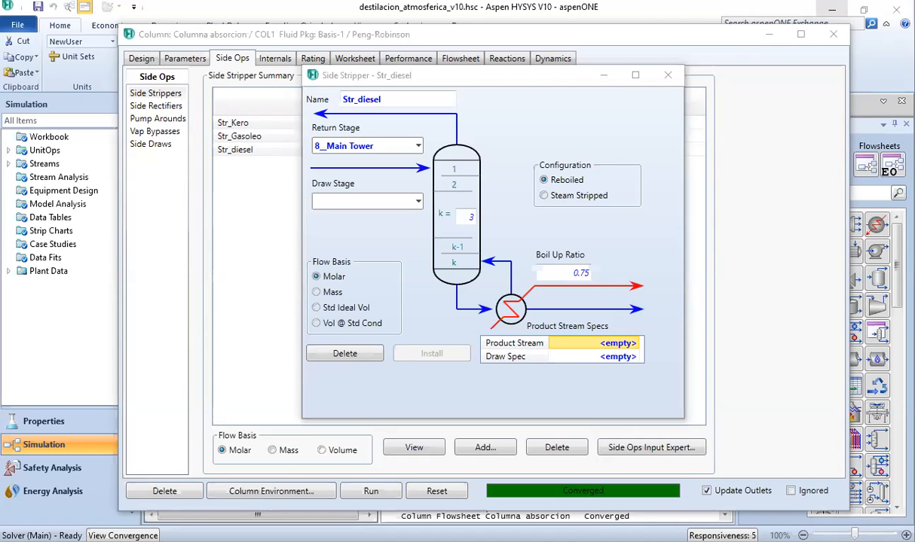
pyautogui.click(398, 145)
pyautogui.scroll(-3, 347, 364)
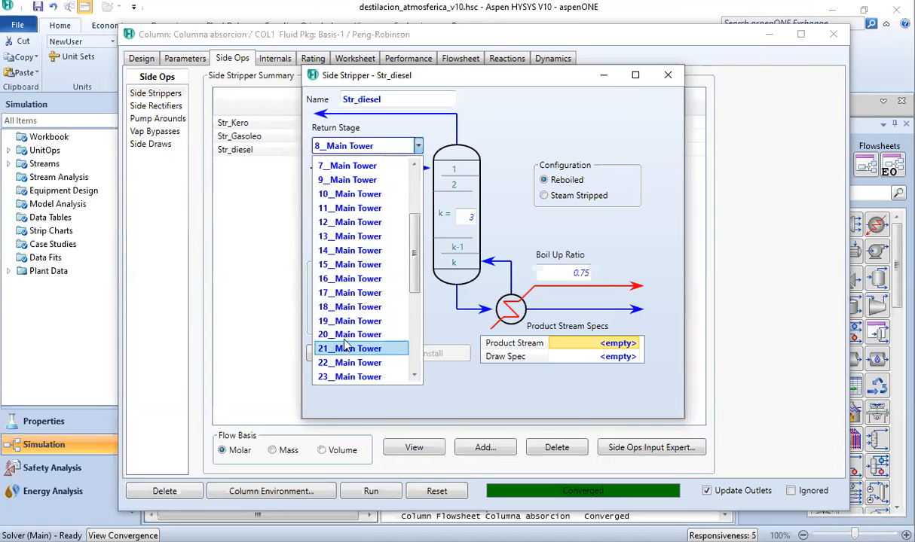
pyautogui.click(349, 279)
pyautogui.click(417, 201)
pyautogui.scroll(-3, 347, 301)
pyautogui.click(354, 329)
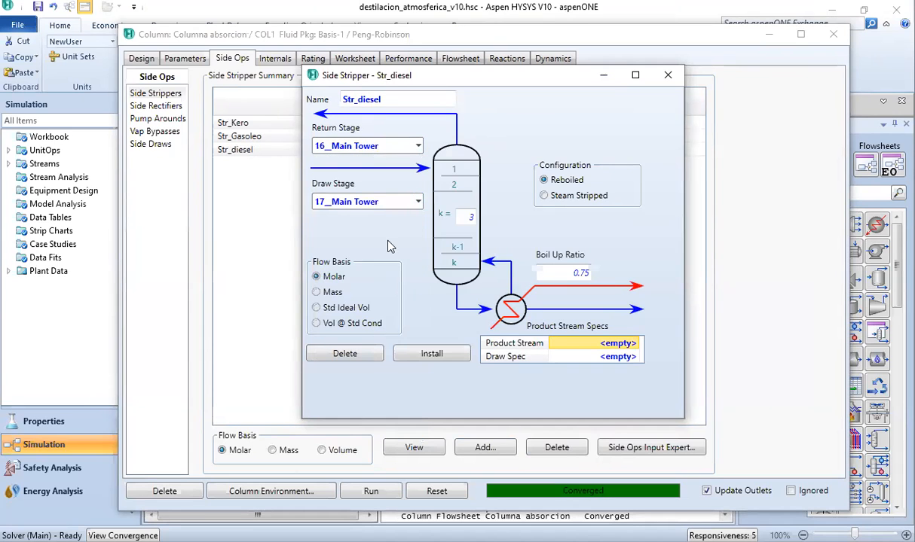
# Step: Give Str_diesel a Std Ideal Vol flow basis and a Steam Stripped configuration fed by a new VapDiesel stream
pyautogui.click(317, 308)
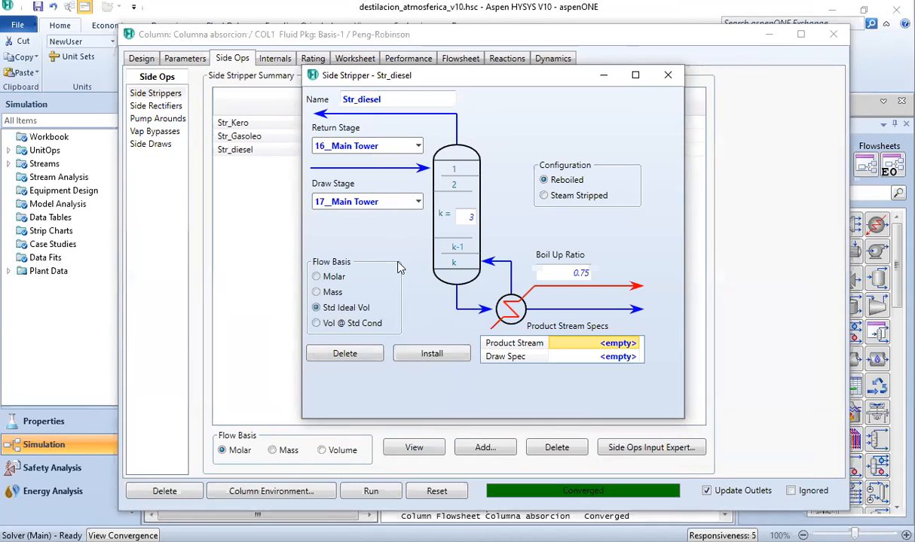
pyautogui.click(595, 196)
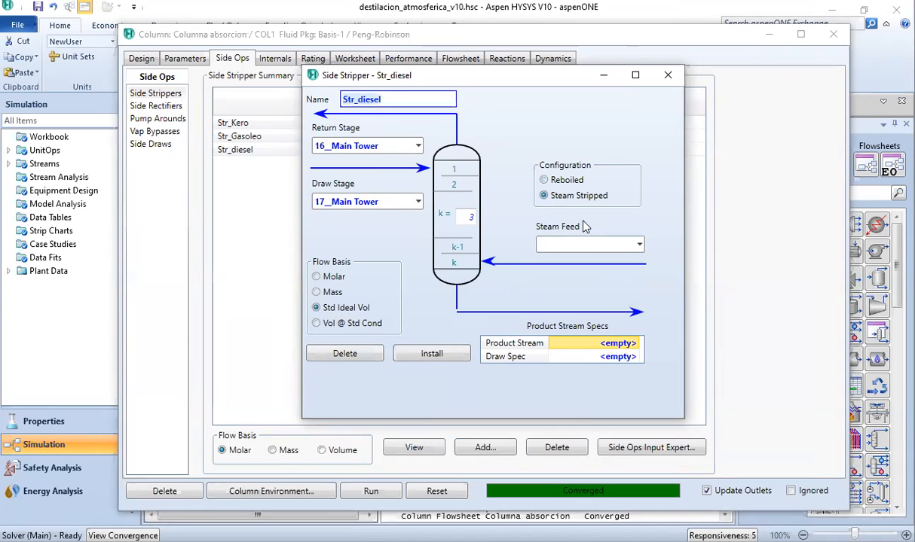
pyautogui.click(639, 246)
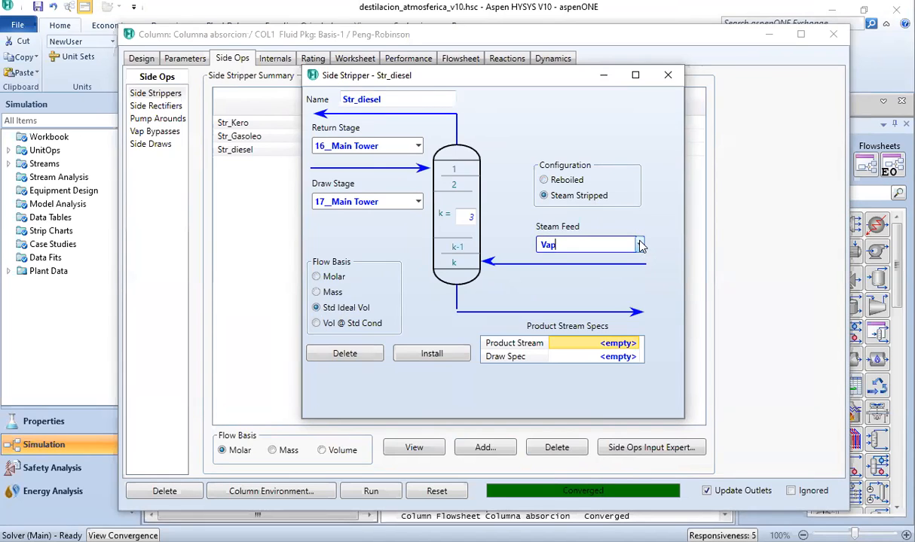
pyautogui.write('VapDiesel')
pyautogui.press('Return')
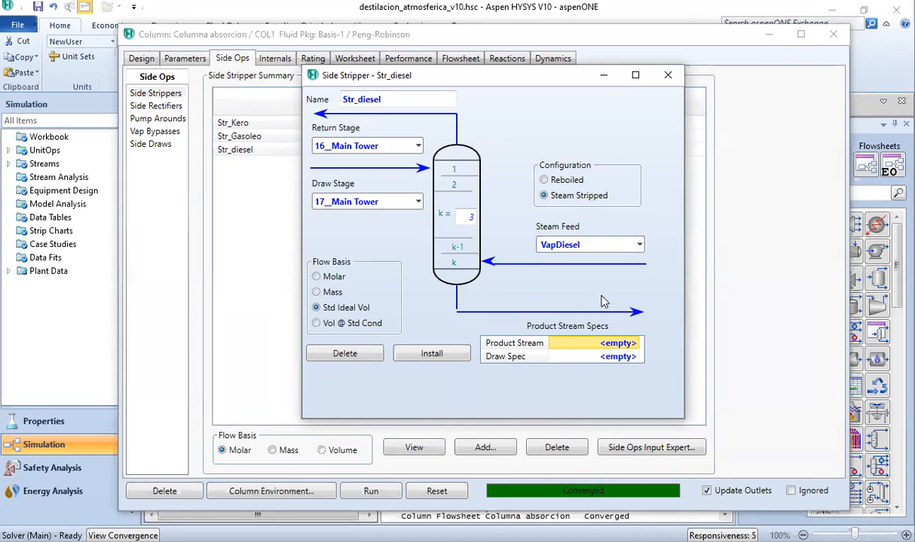
# Step: Name the Str_diesel product stream Diesel with a draw spec of 124.97 m3/h, then install the stripper and close its window
pyautogui.click(611, 345)
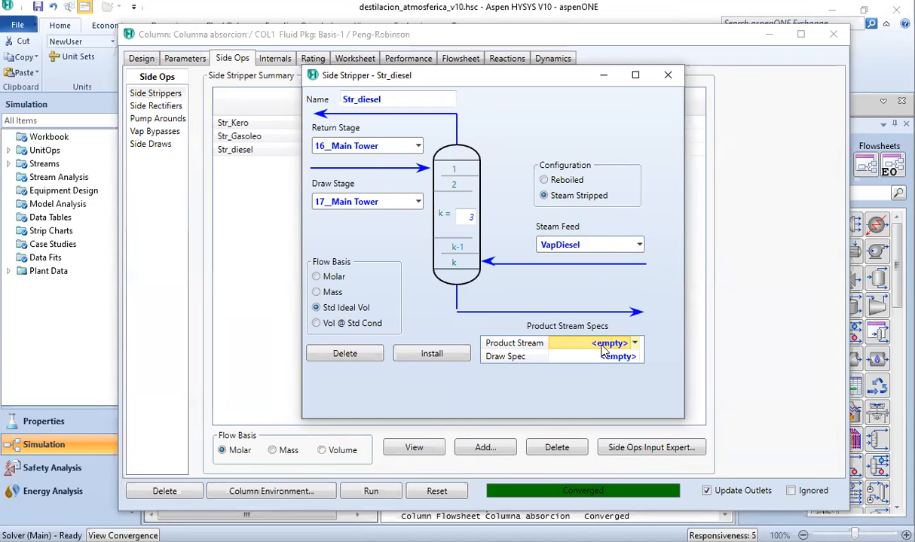
pyautogui.write('Dieswel')
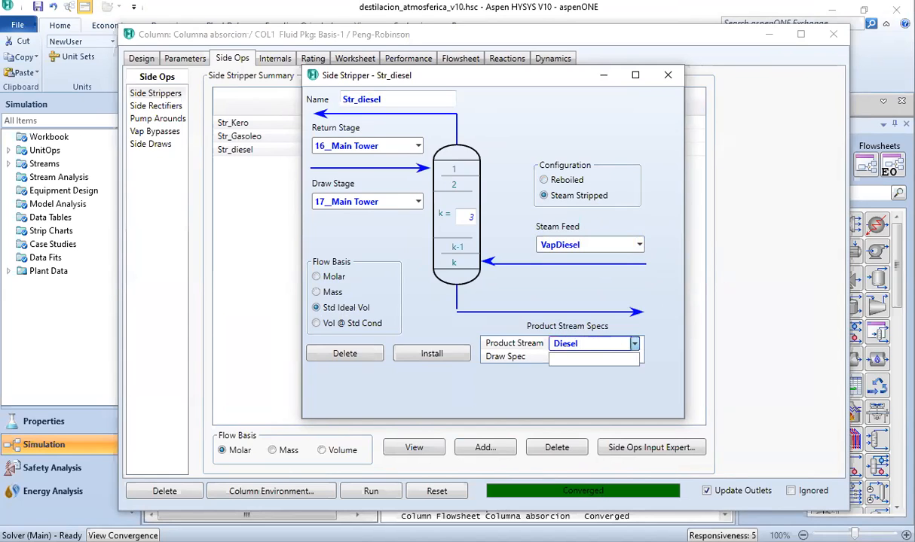
pyautogui.click(593, 359)
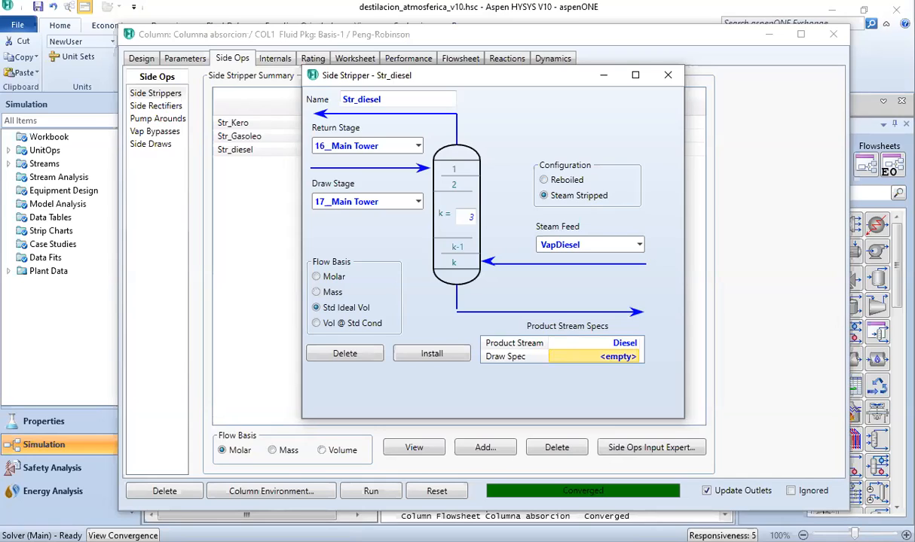
pyautogui.hotkey('alt', 'Tab')
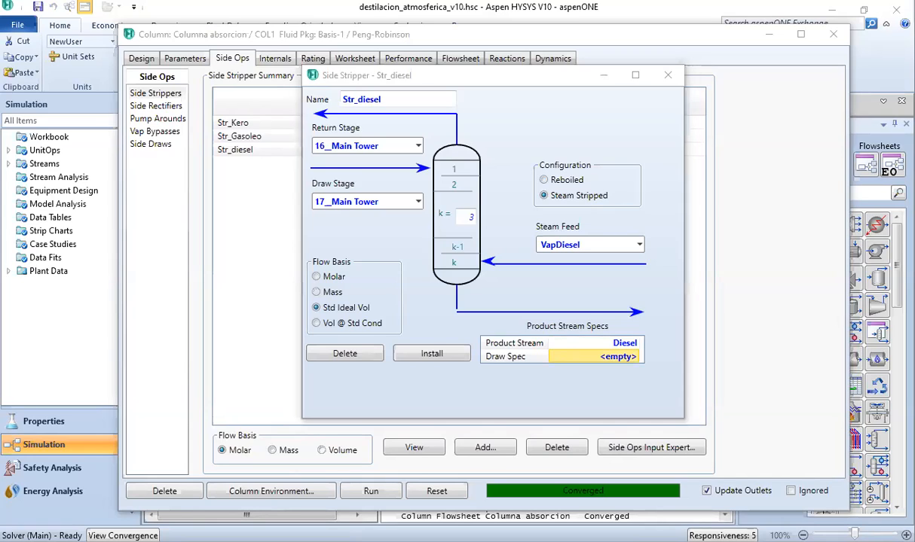
pyautogui.click(552, 343)
pyautogui.click(584, 357)
pyautogui.write('124.97')
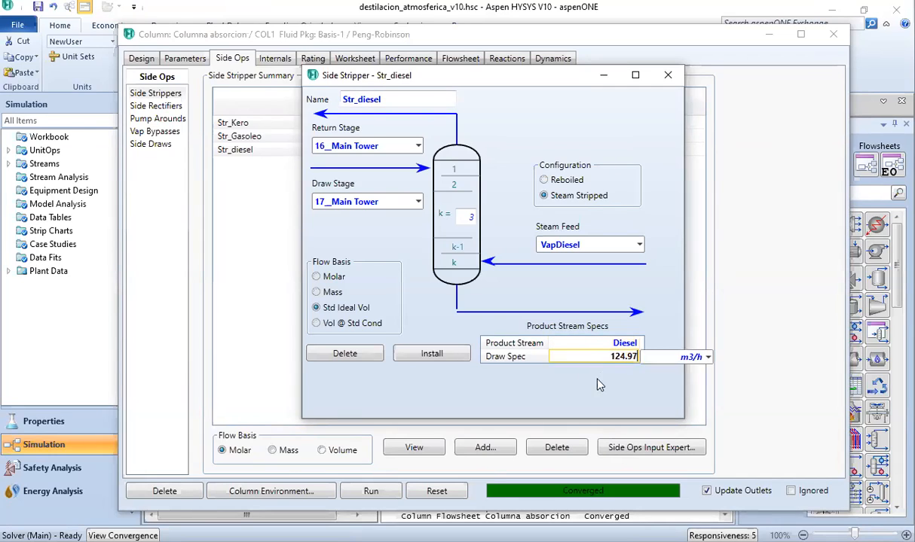
pyautogui.press('Return')
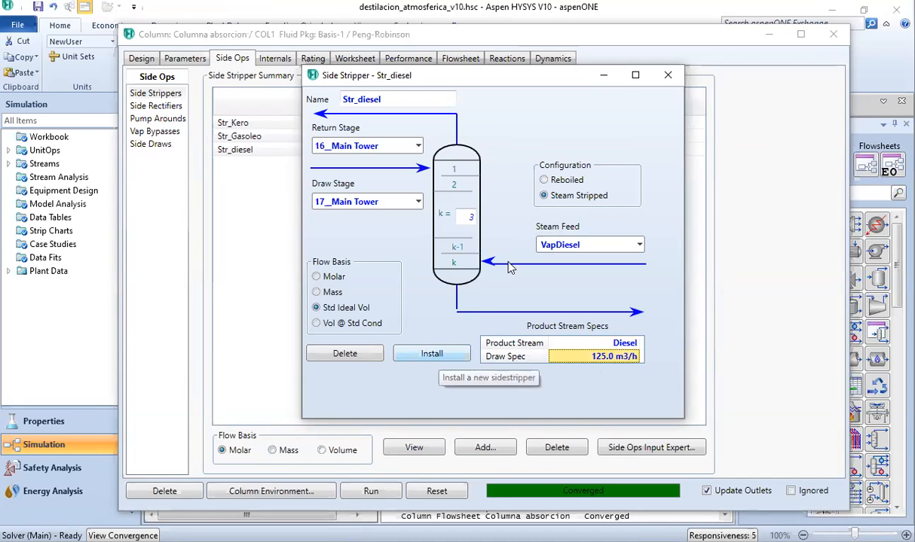
pyautogui.click(413, 352)
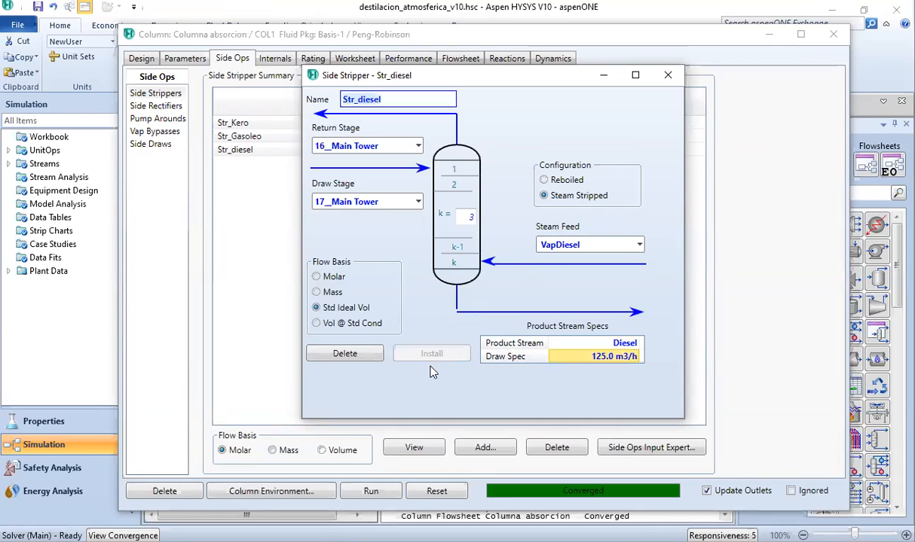
pyautogui.click(670, 74)
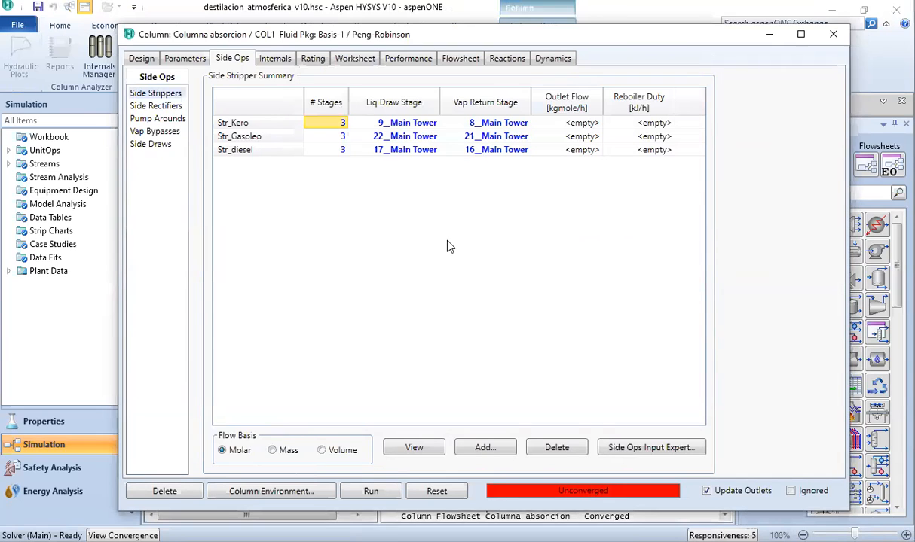
# Step: Move the VapDiesel stream above the column feeds and set its temperature to 150 °C and pressure to 350 kPa
pyautogui.click(226, 123)
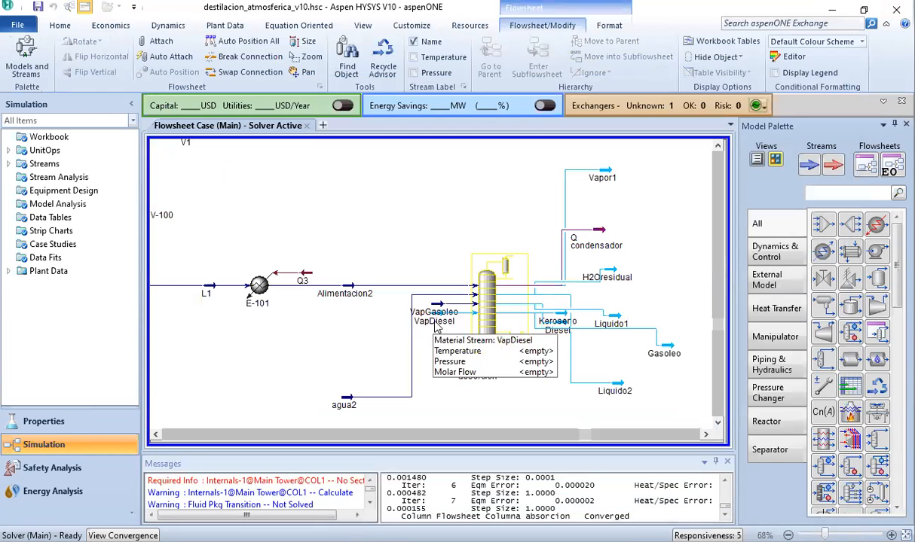
pyautogui.moveTo(434, 320); pyautogui.dragTo(417, 216)
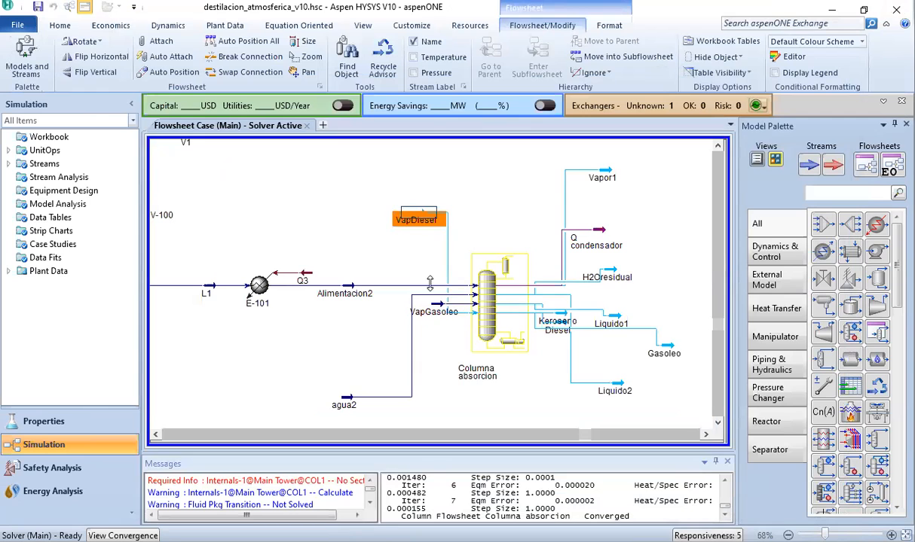
pyautogui.doubleClick(421, 218)
pyautogui.click(304, 188)
pyautogui.write('150')
pyautogui.press('Return')
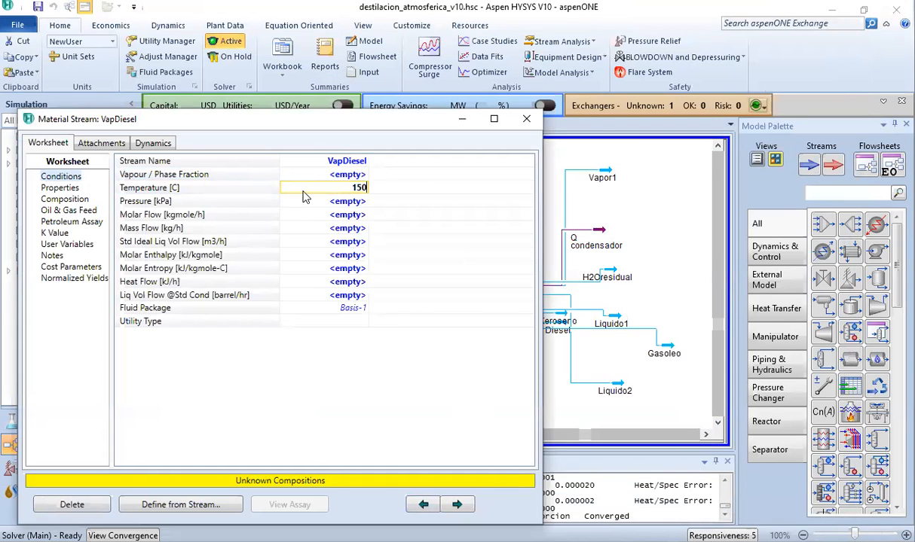
pyautogui.write('350')
pyautogui.press('Return')
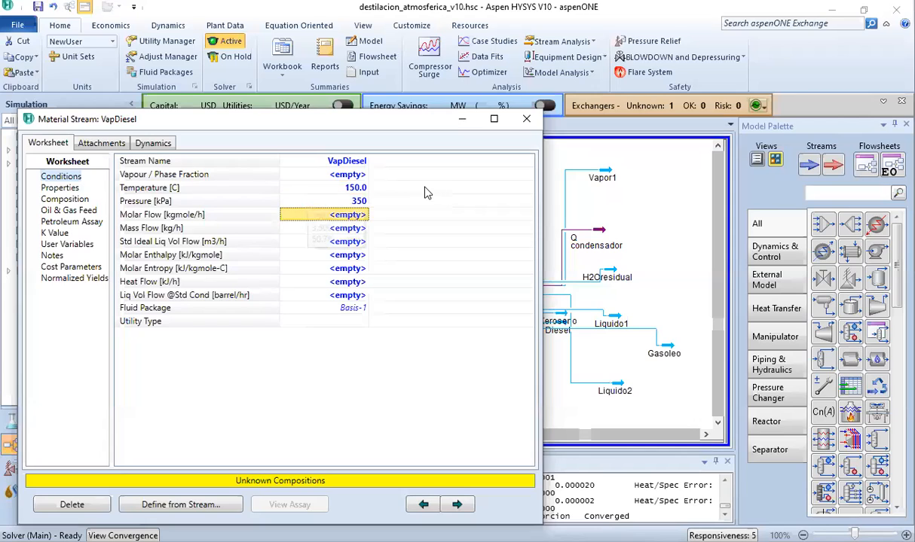
# Step: Set the VapDiesel stream's mass flow to 1350 kg/h
pyautogui.press('Down')
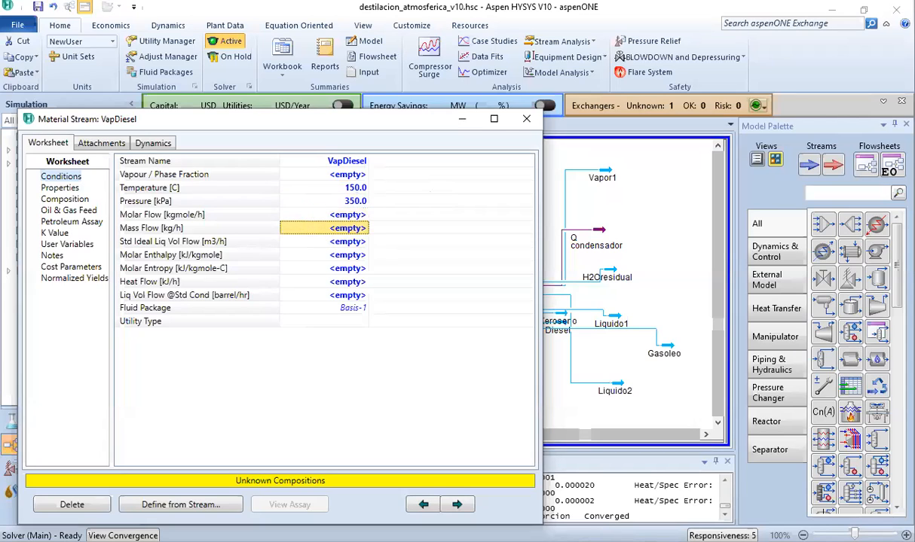
pyautogui.hotkey('alt', 'Tab')
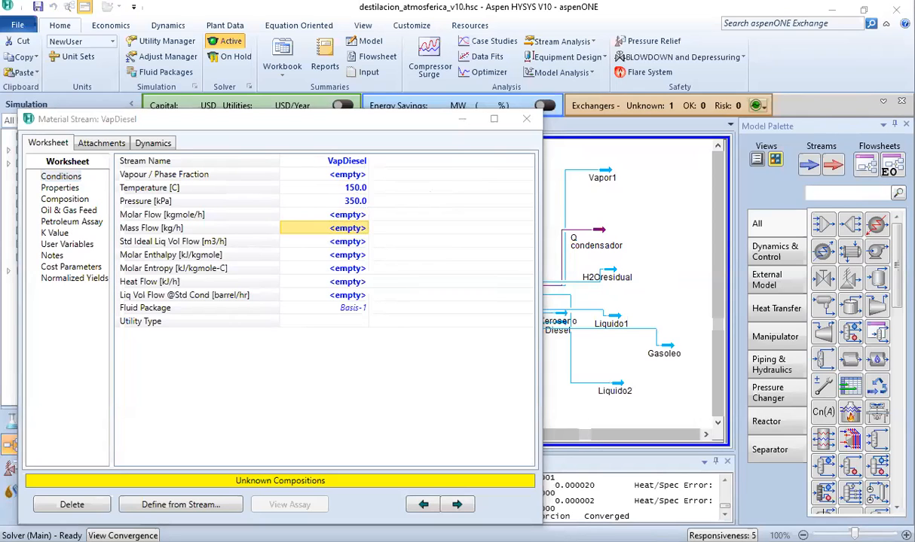
pyautogui.click(343, 226)
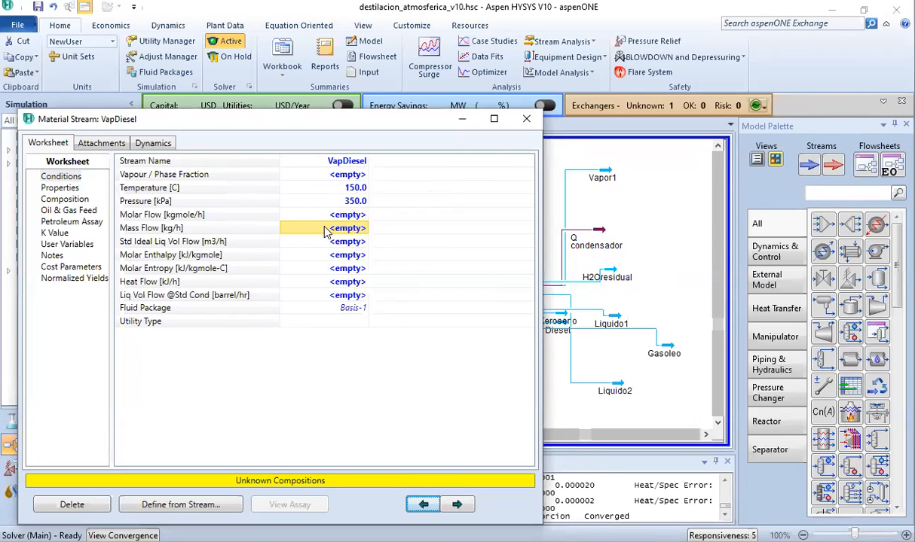
pyautogui.write('13')
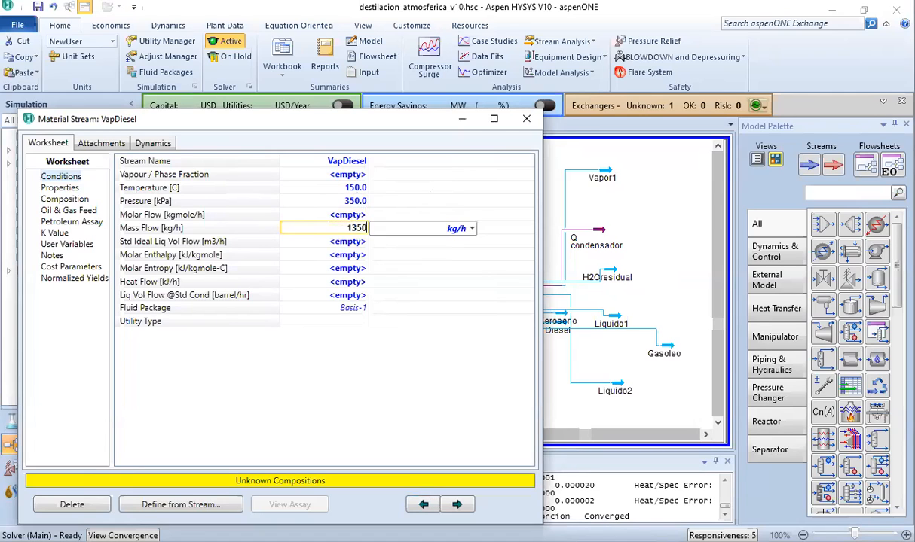
pyautogui.write('50')
pyautogui.press('Return')
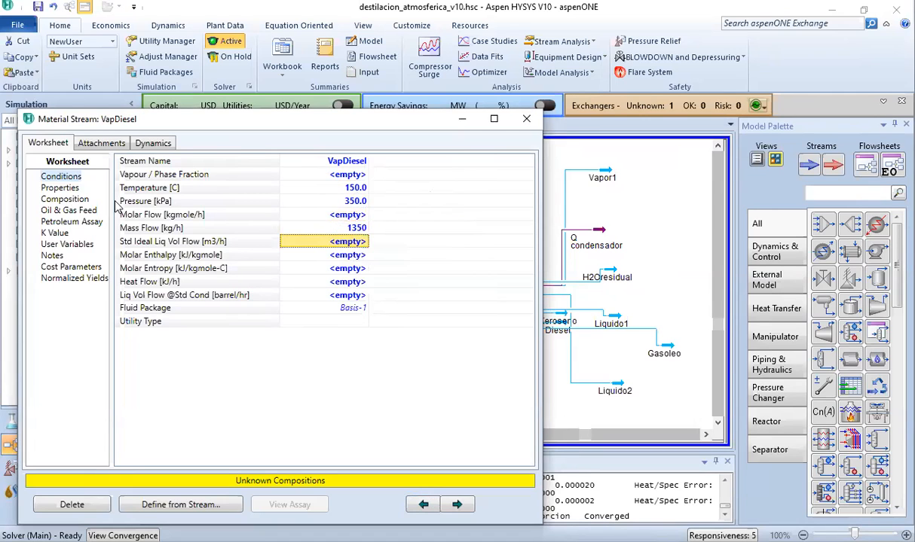
# Step: Define the VapDiesel composition as pure H2O with a mole fraction of 1, then close the stream window
pyautogui.click(65, 198)
pyautogui.click(294, 198)
pyautogui.write('1')
pyautogui.press('Return')
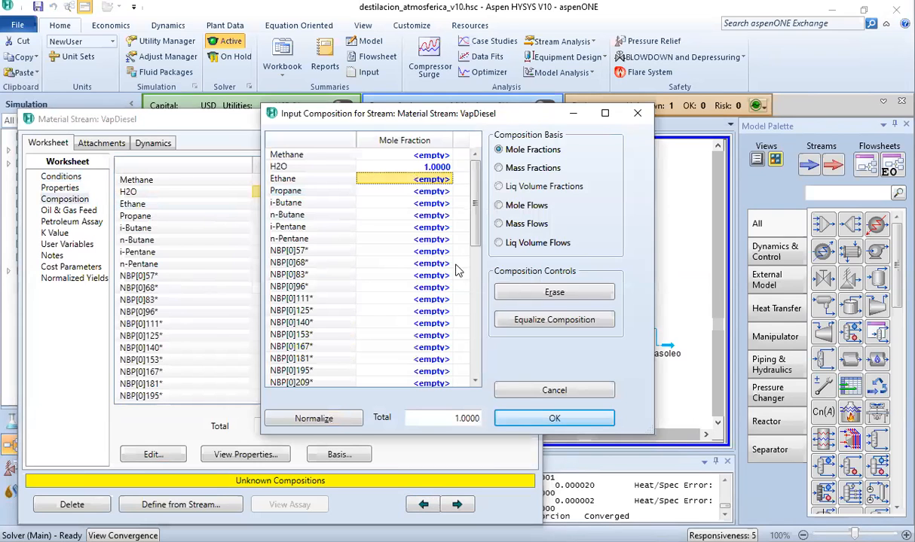
pyautogui.click(554, 419)
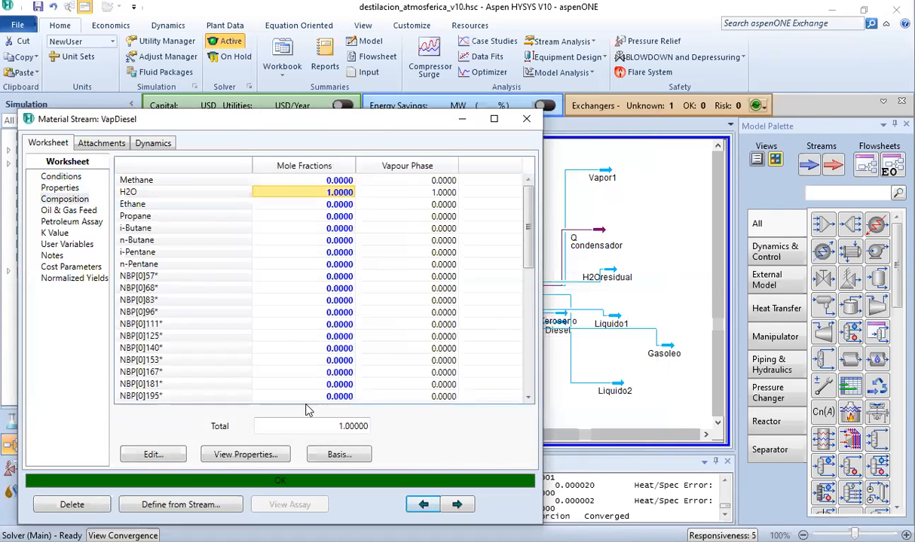
pyautogui.click(525, 121)
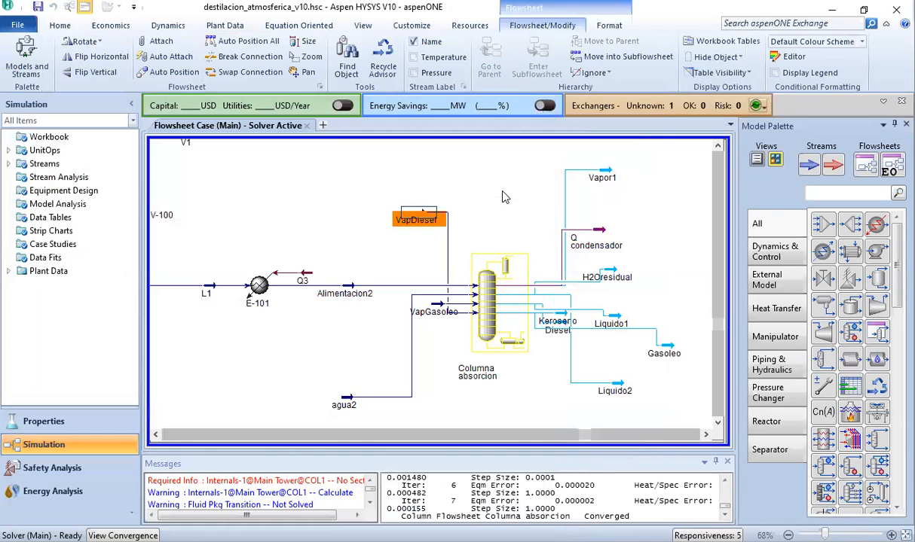
pyautogui.click(504, 197)
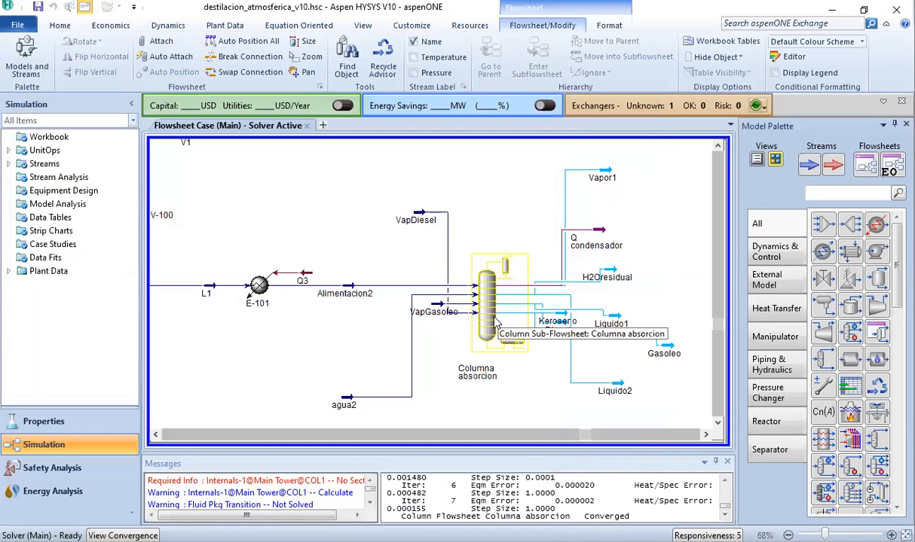
# Step: Open the Columna absorcion column, run it with the three side strippers, and close its window
pyautogui.doubleClick(486, 324)
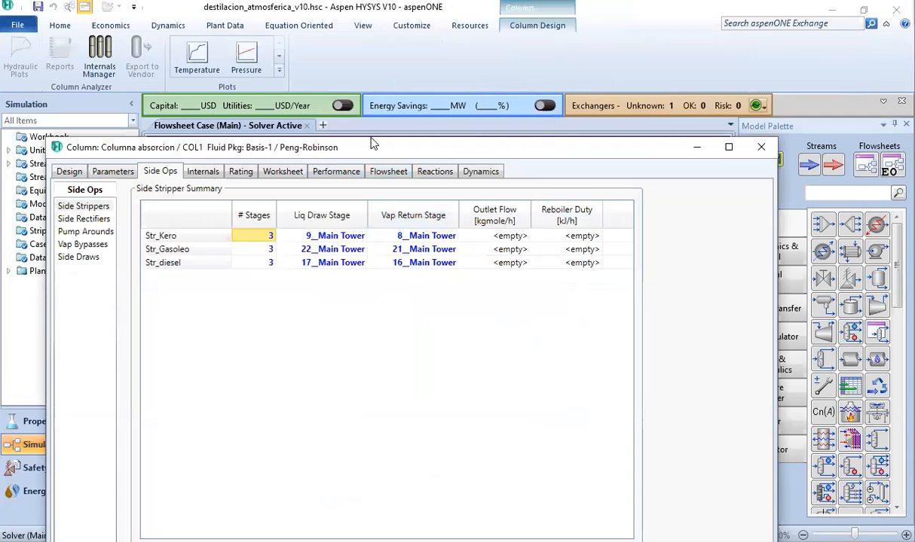
pyautogui.moveTo(371, 143); pyautogui.dragTo(429, 35)
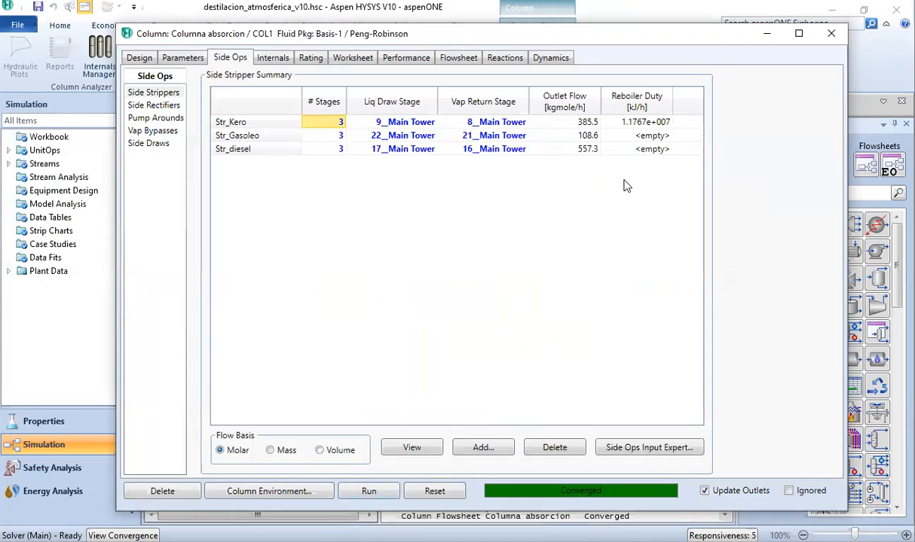
pyautogui.click(831, 34)
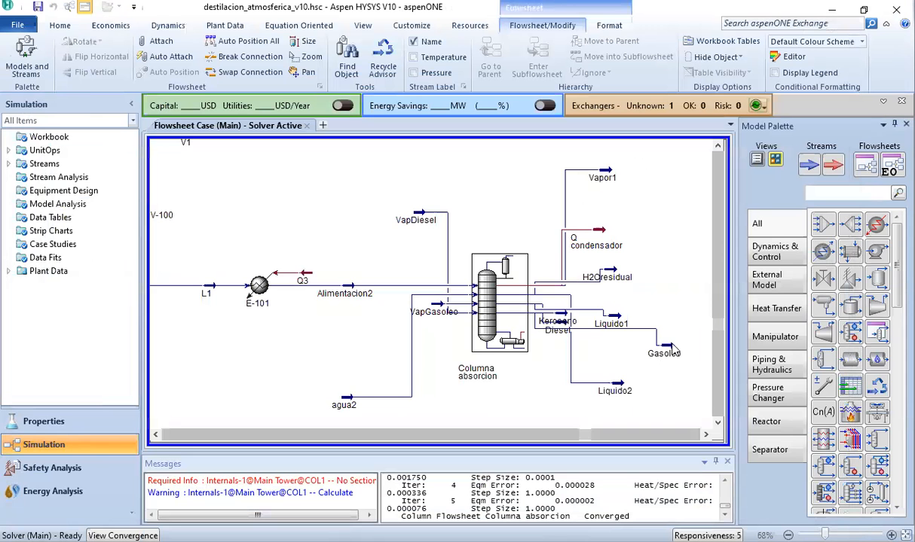
# Step: Rearrange the Keroseno, Diesel and Gasoleo product streams in a vertical sequence beside the column so their labels do not overlap
pyautogui.moveTo(559, 333); pyautogui.dragTo(669, 265)
pyautogui.click(559, 318)
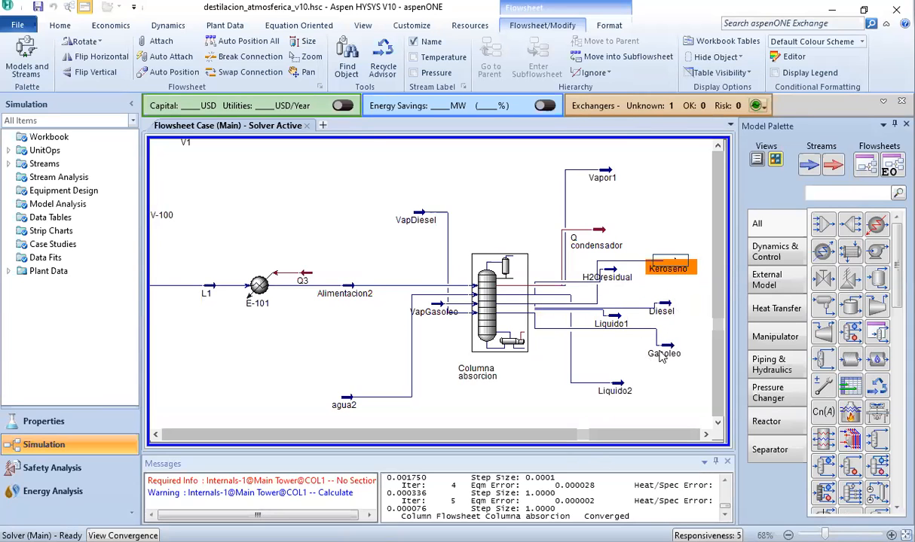
pyautogui.click(660, 357)
pyautogui.moveTo(660, 357); pyautogui.dragTo(669, 378)
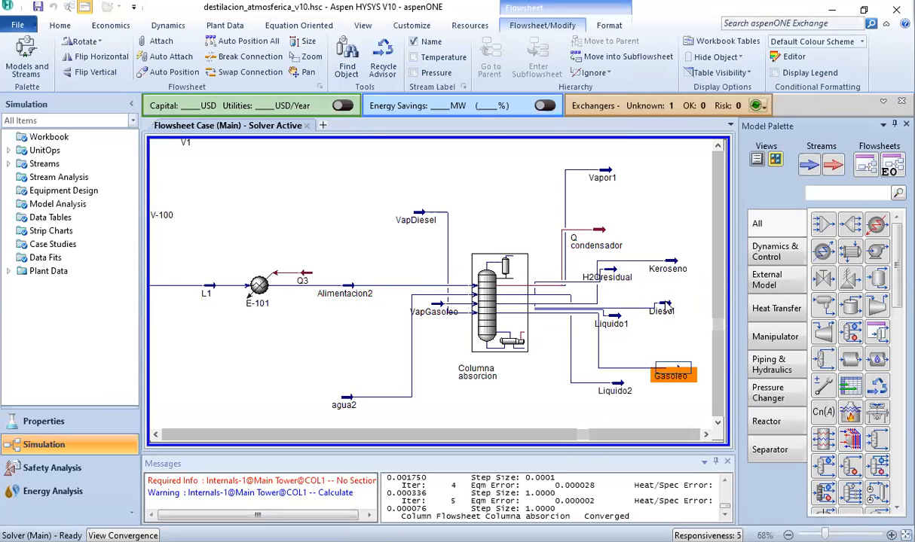
pyautogui.moveTo(667, 305); pyautogui.dragTo(670, 344)
pyautogui.moveTo(669, 268); pyautogui.dragTo(666, 310)
pyautogui.click(580, 368)
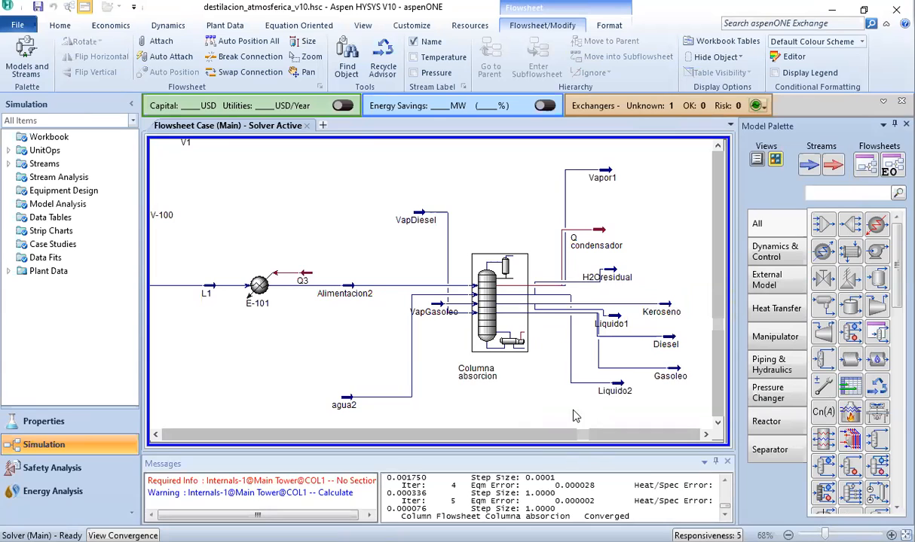
pyautogui.click(672, 310)
pyautogui.click(633, 264)
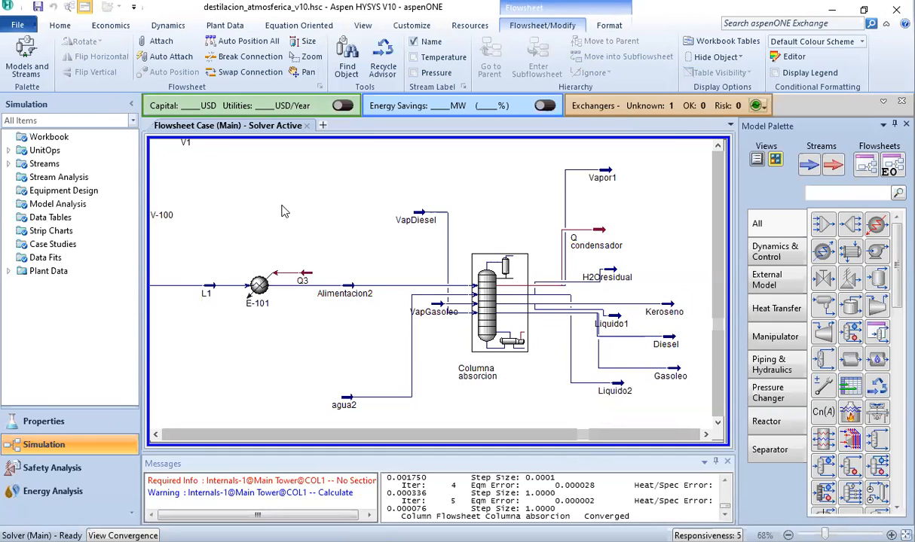
# Step: Start saving the simulation case as a new HYSYS case file in the ejemplos folder
pyautogui.click(18, 25)
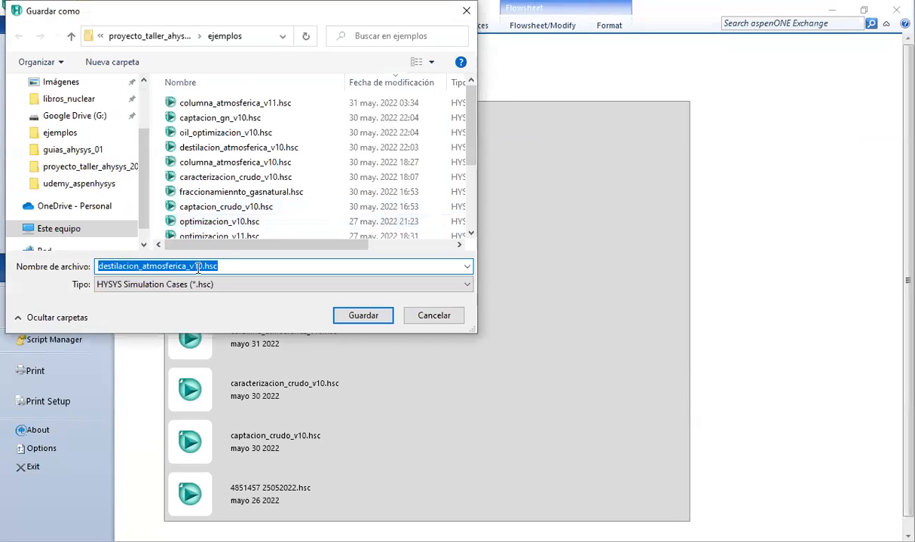
# Step: Save the case under the name destilacion_atmosferica_p1_v10.hsc in the ejemplos folder
pyautogui.click(197, 265)
pyautogui.press('Left')
pyautogui.press('Left')
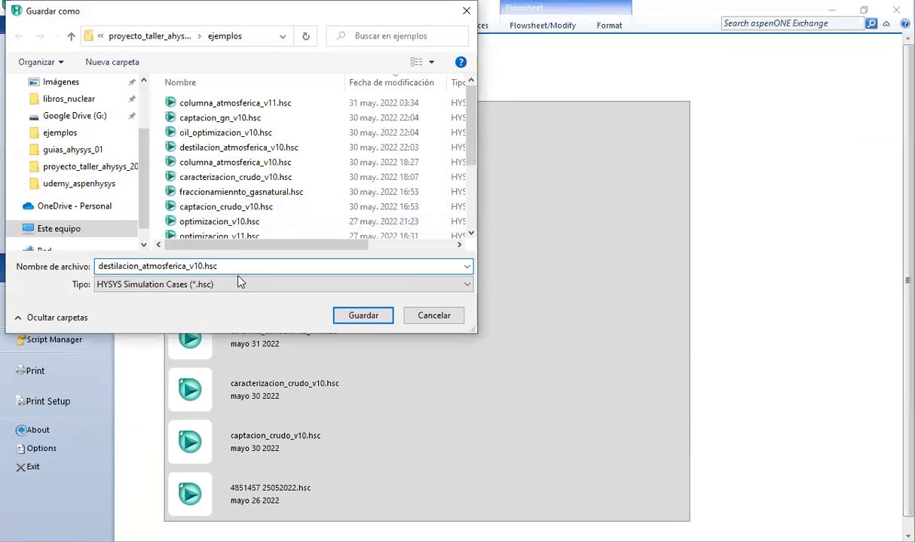
pyautogui.write('p1_')
pyautogui.click(360, 316)
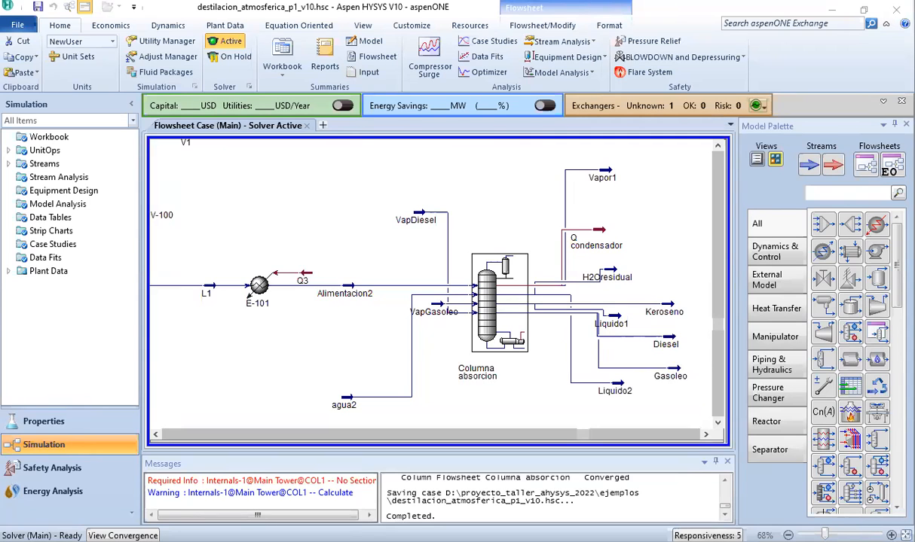
# Step: Enter the internal flowsheet of Columna absorcion and move the Str_diesel and Str_Gasoleo strippers farther from the main tower
pyautogui.doubleClick(486, 298)
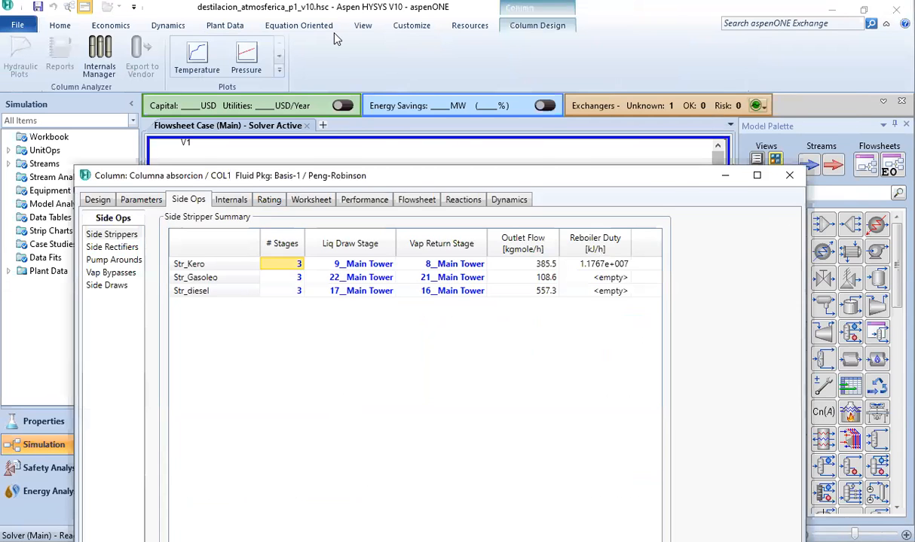
pyautogui.click(266, 487)
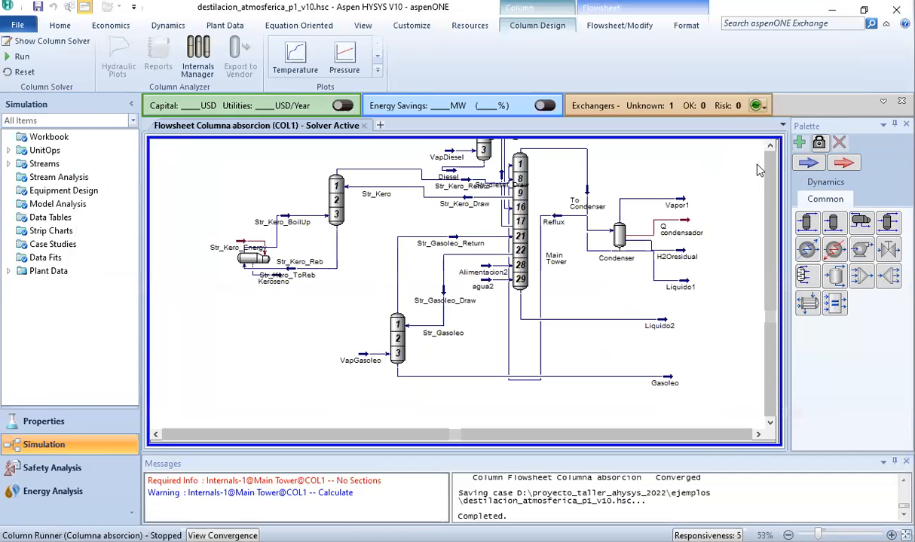
pyautogui.scroll(3, 772, 148)
pyautogui.moveTo(478, 209)
pyautogui.moveTo(478, 209); pyautogui.dragTo(316, 181)
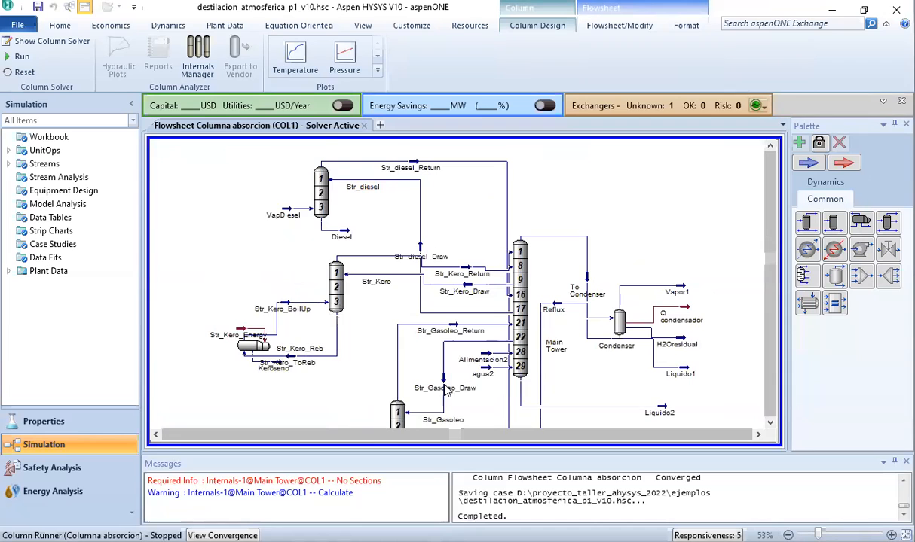
pyautogui.scroll(-2, 731, 399)
pyautogui.moveTo(399, 374)
pyautogui.moveTo(399, 373); pyautogui.dragTo(332, 370)
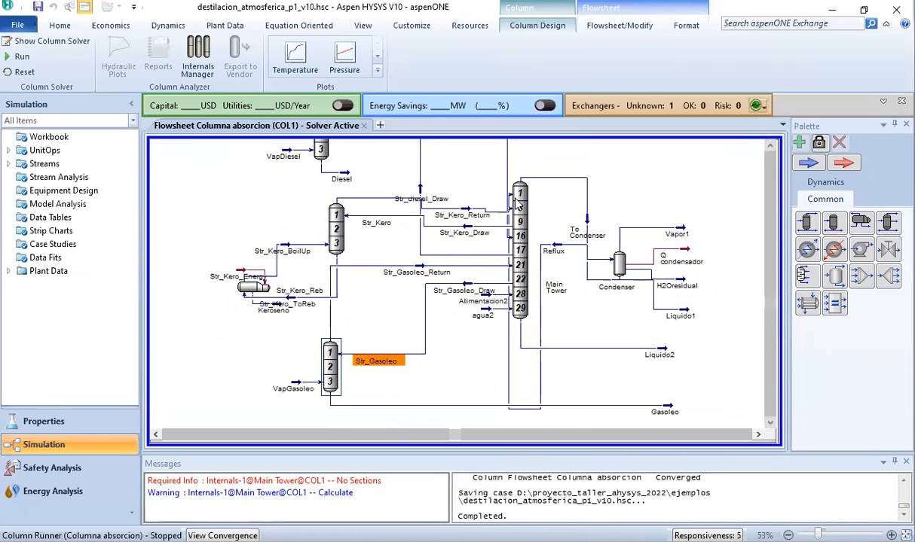
# Step: Rearrange the strippers with Str_Kero above Str_diesel, and place the kerosene reboiler beside the Str_Kero stripper
pyautogui.scroll(-2, 488, 233)
pyautogui.scroll(-2, 427, 240)
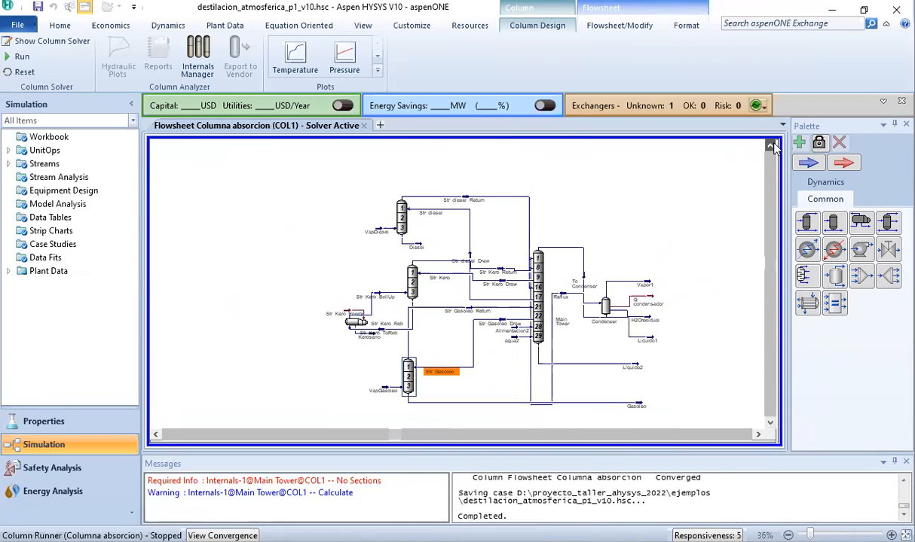
pyautogui.click(301, 296)
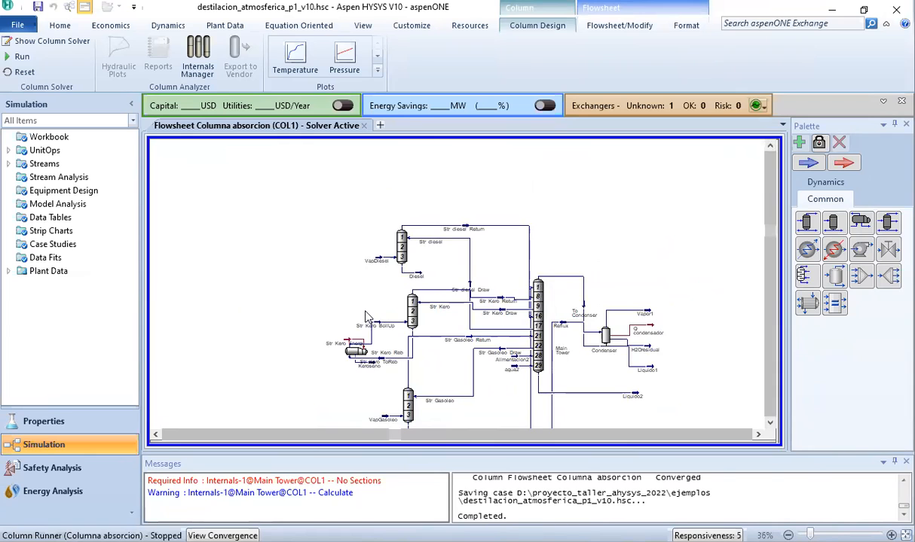
pyautogui.moveTo(409, 308); pyautogui.dragTo(338, 236)
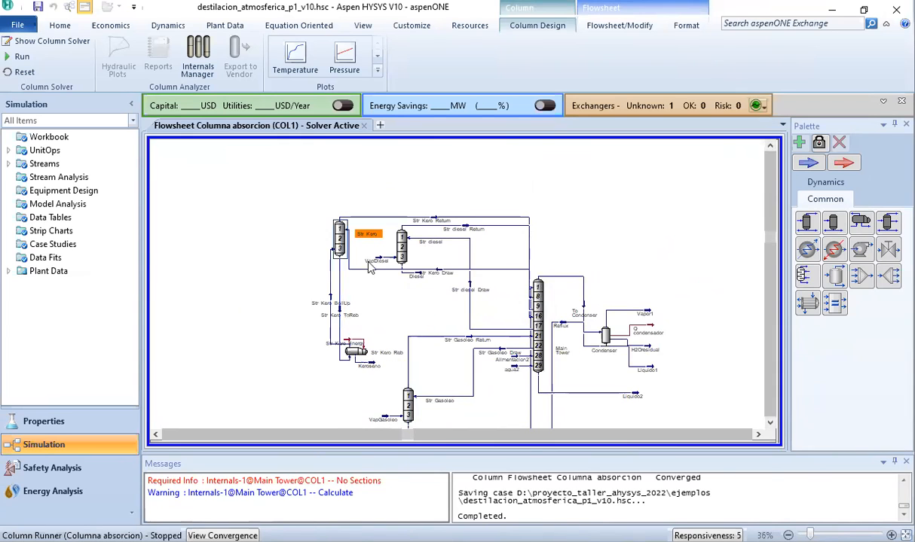
pyautogui.moveTo(402, 256); pyautogui.dragTo(306, 279)
pyautogui.click(312, 327)
pyautogui.moveTo(395, 338)
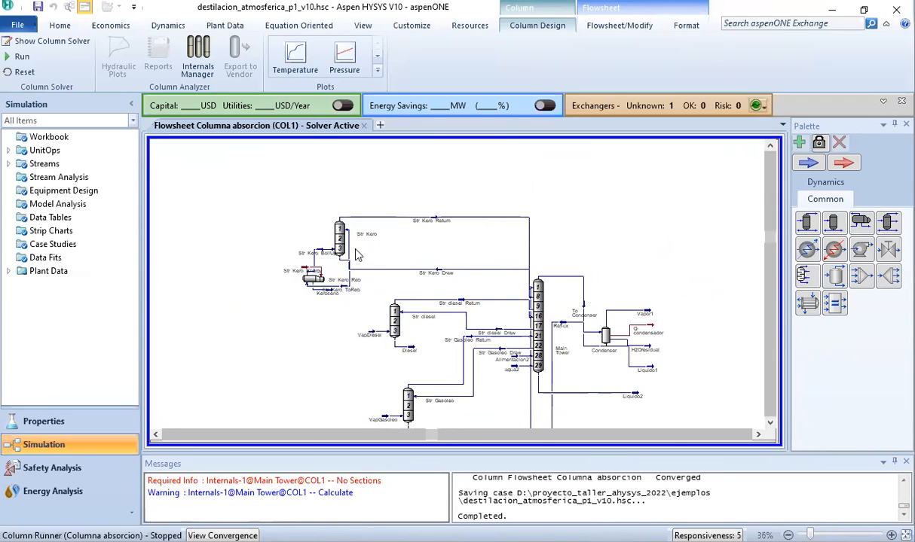
pyautogui.moveTo(339, 248); pyautogui.dragTo(338, 280)
pyautogui.click(326, 310)
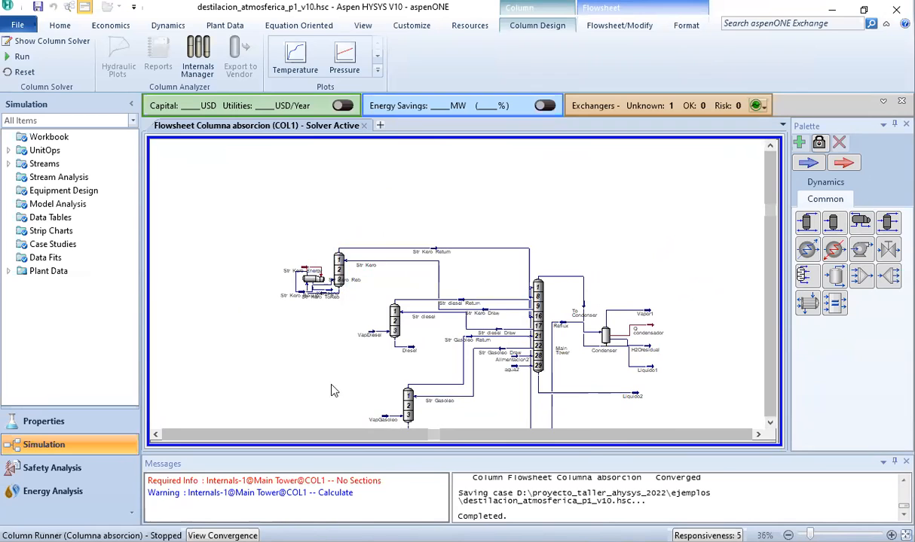
# Step: Check the rearranged column flowsheet and return to the parent flowsheet
pyautogui.moveTo(407, 398)
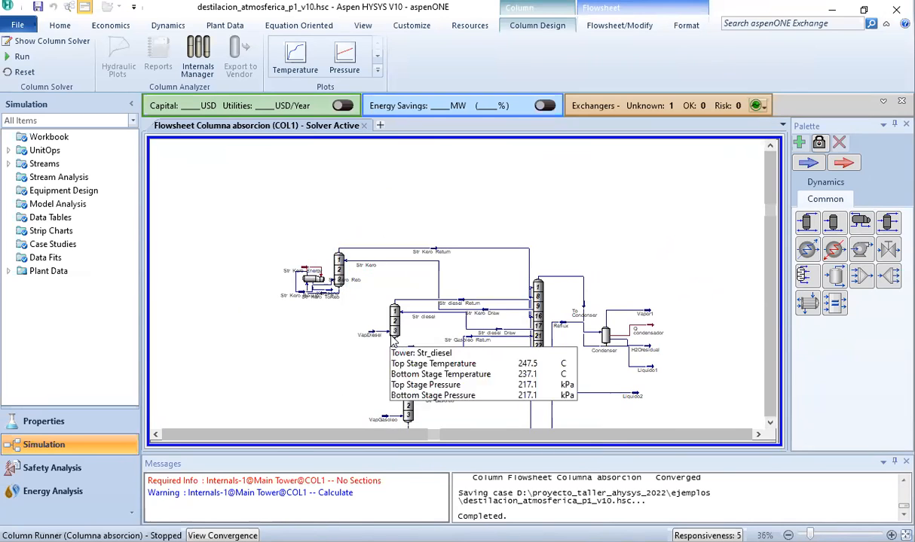
pyautogui.scroll(2, 373, 324)
pyautogui.moveTo(699, 339)
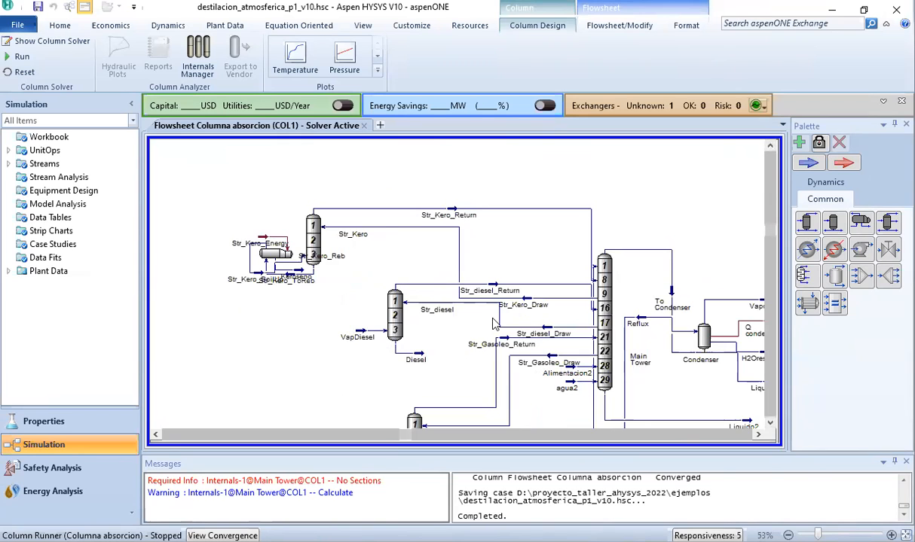
pyautogui.click(770, 424)
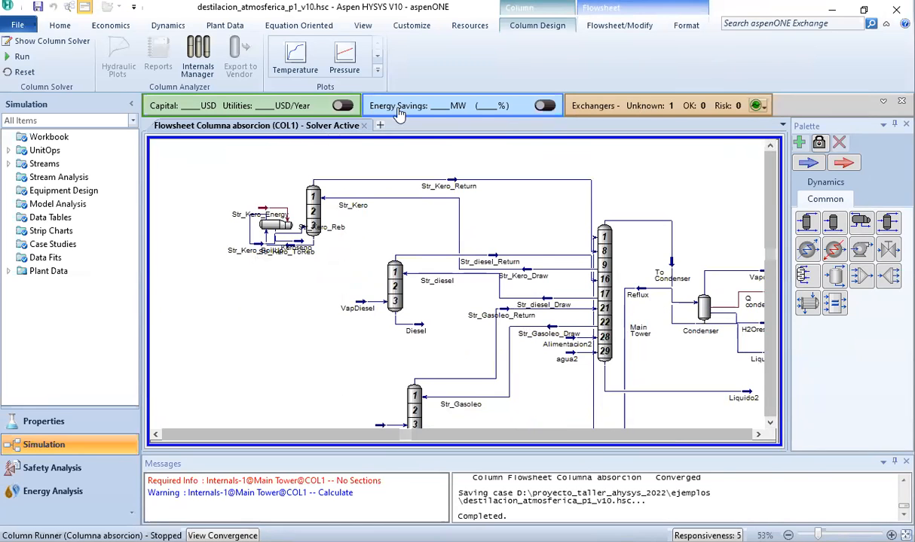
pyautogui.click(620, 25)
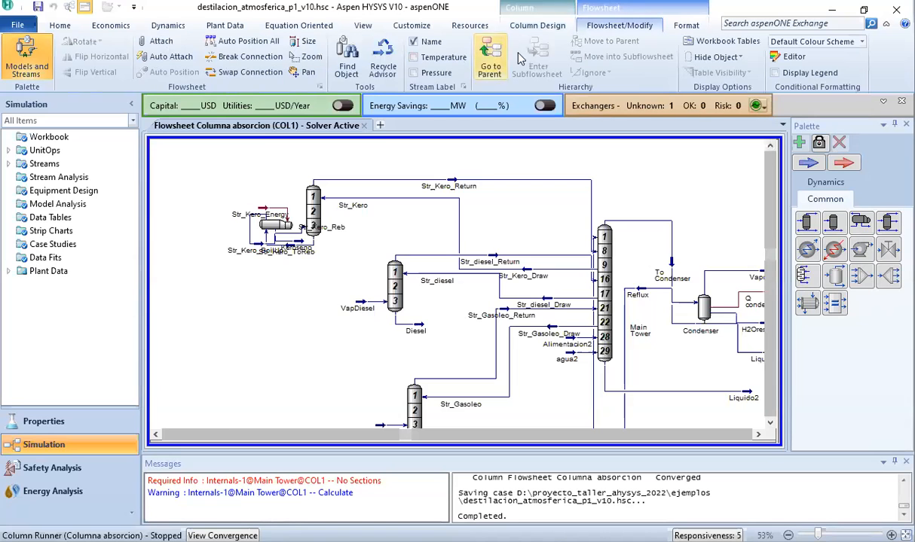
pyautogui.click(490, 56)
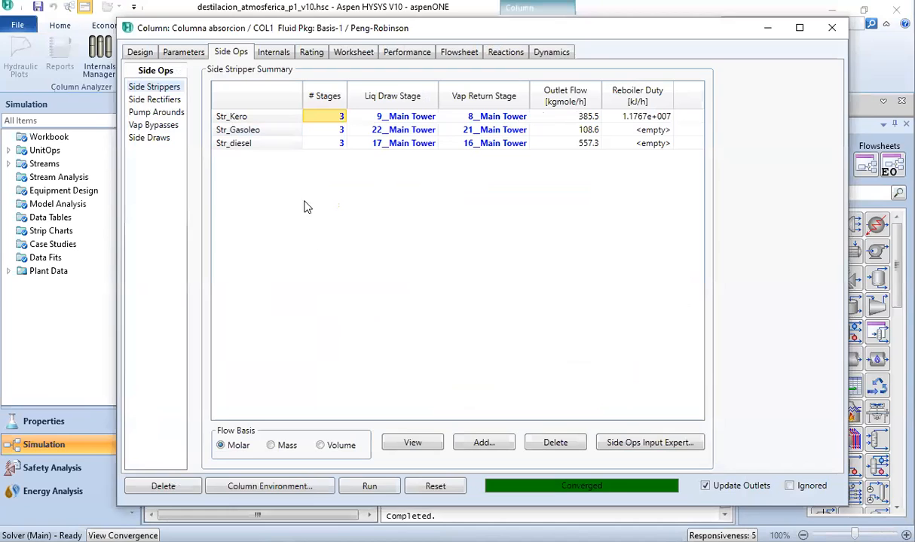
# Step: Add a liquid pump around to the absorption column and name it Pa_gasoleo
pyautogui.click(156, 113)
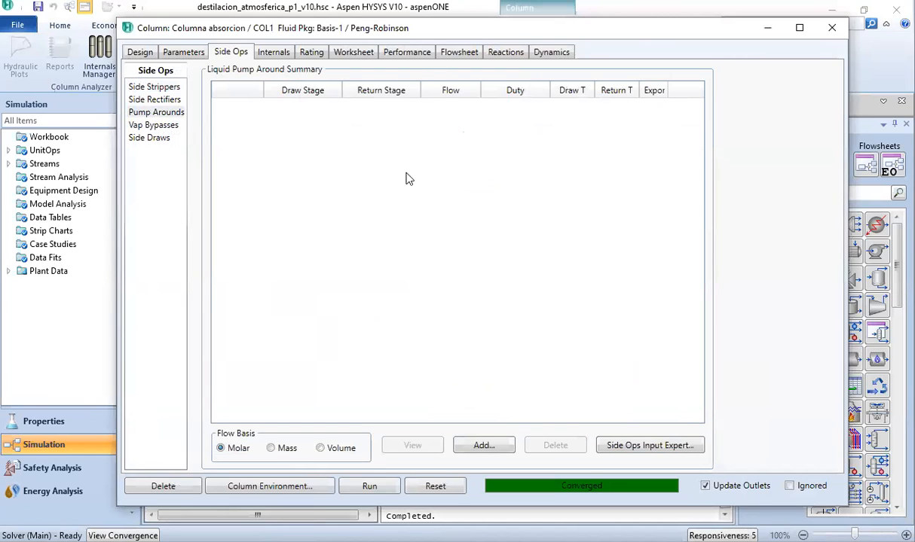
pyautogui.click(470, 453)
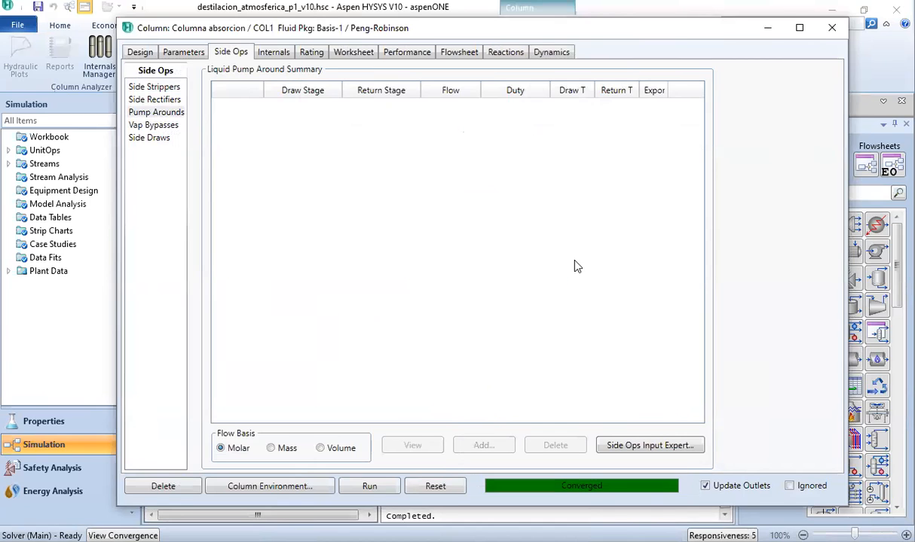
pyautogui.moveTo(223, 203); pyautogui.dragTo(428, 118)
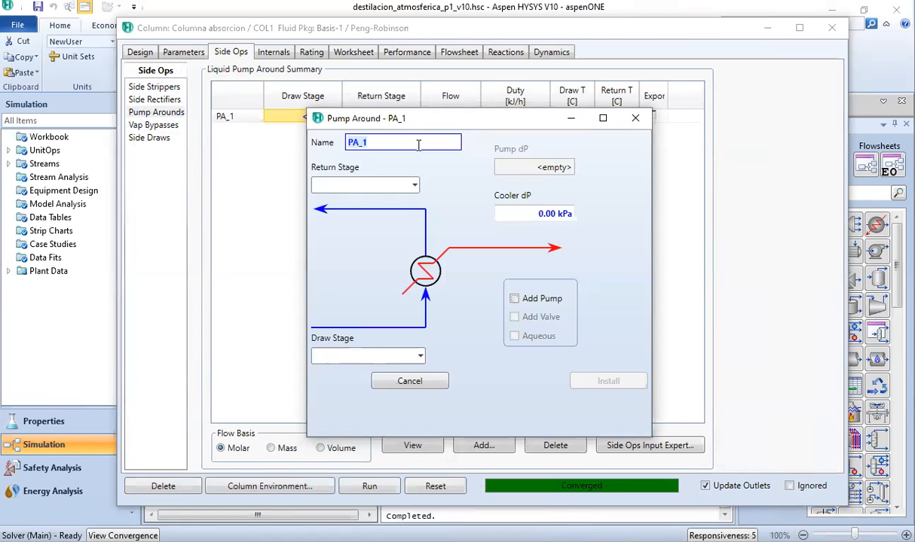
pyautogui.write('b')
pyautogui.press('BackSpace')
pyautogui.write('Pa')
pyautogui.click(738, 253)
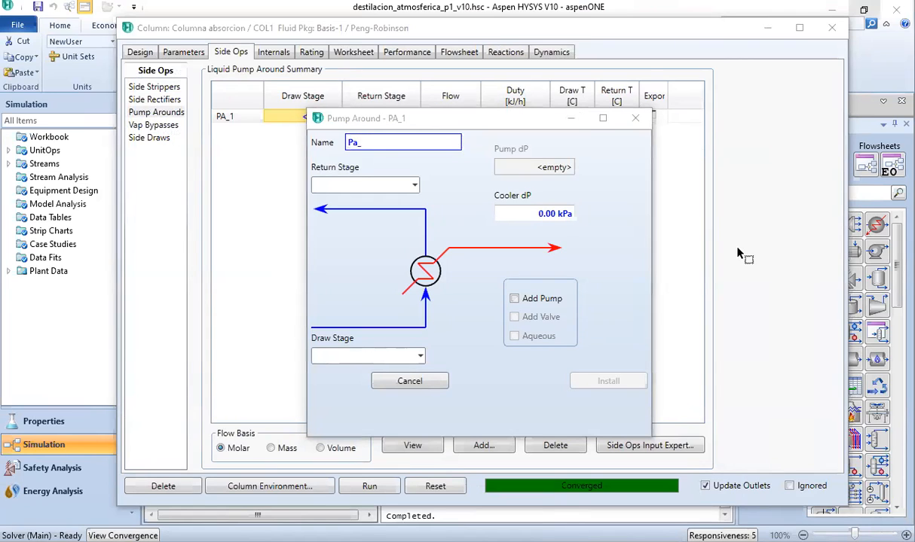
pyautogui.click(527, 250)
pyautogui.write('_gasoleo')
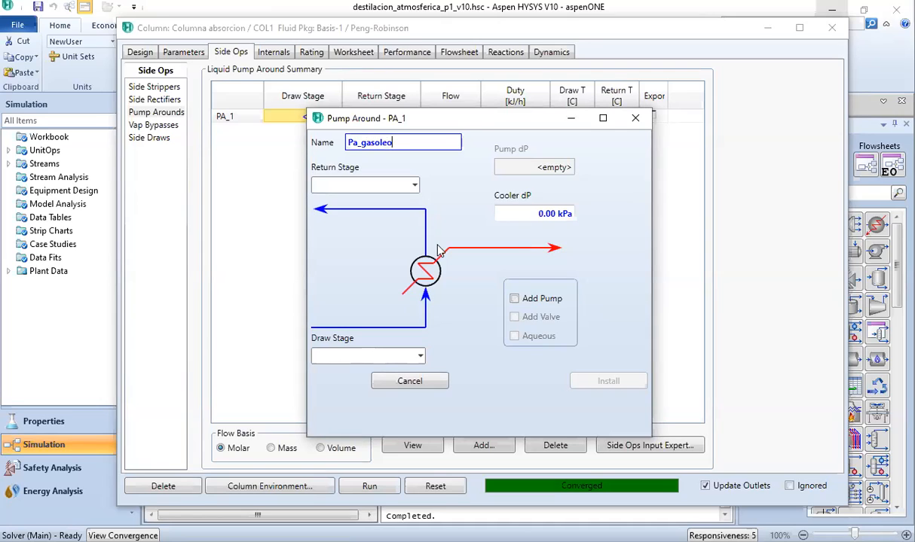
pyautogui.press('Return')
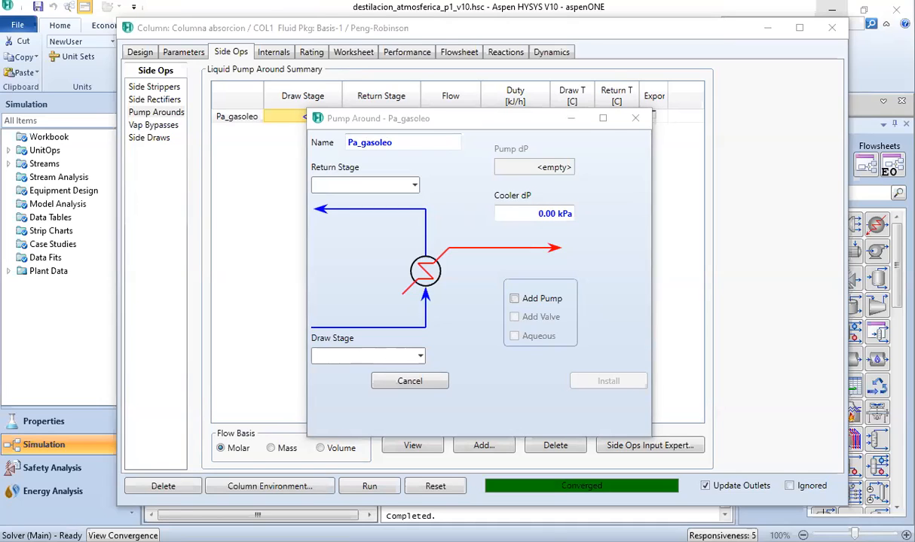
# Step: Set the pump around's return stage to 21__Main Tower and its draw stage to 22__Main Tower
pyautogui.click(412, 189)
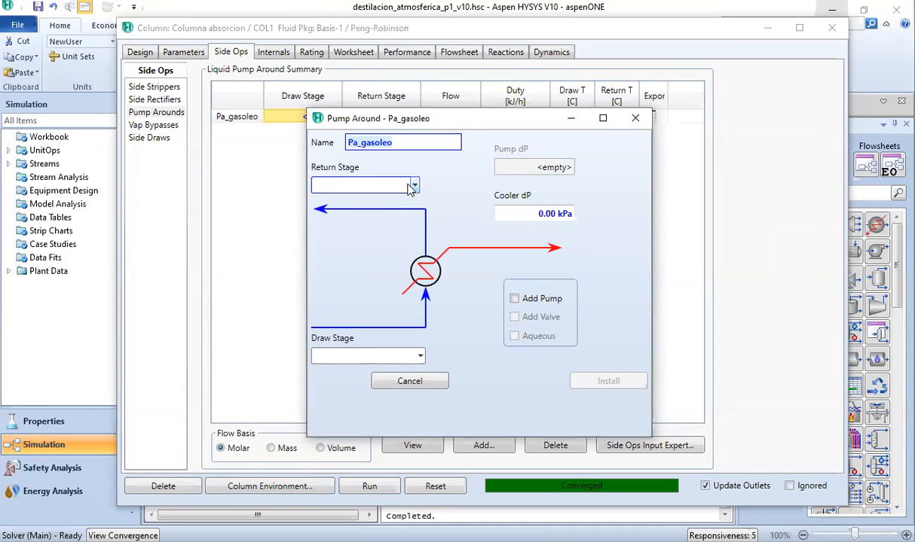
pyautogui.click(412, 186)
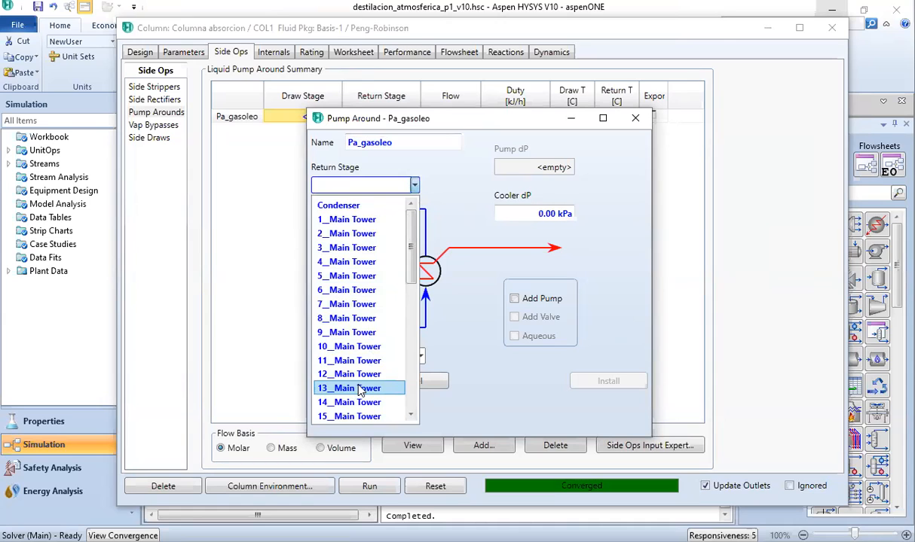
pyautogui.scroll(-3, 359, 390)
pyautogui.click(360, 389)
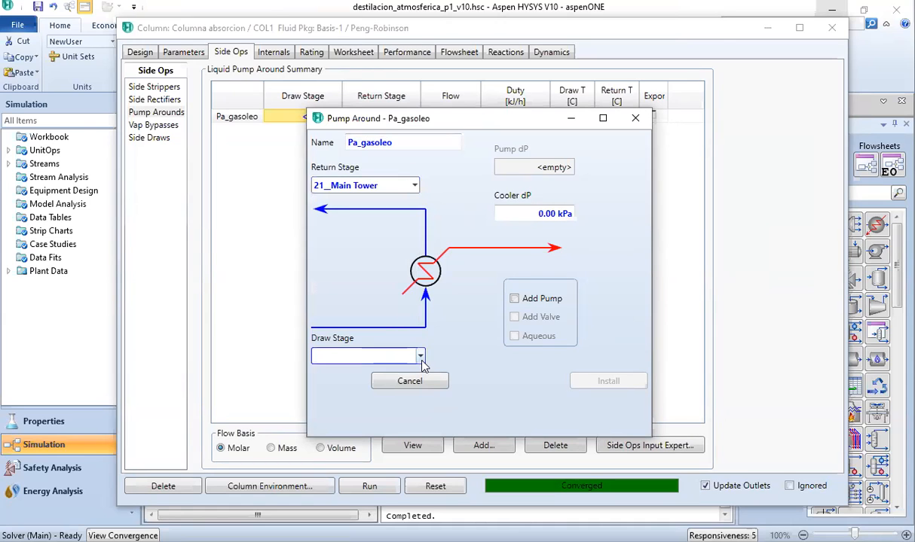
pyautogui.click(377, 356)
pyautogui.scroll(-2, 380, 342)
pyautogui.scroll(-3, 377, 335)
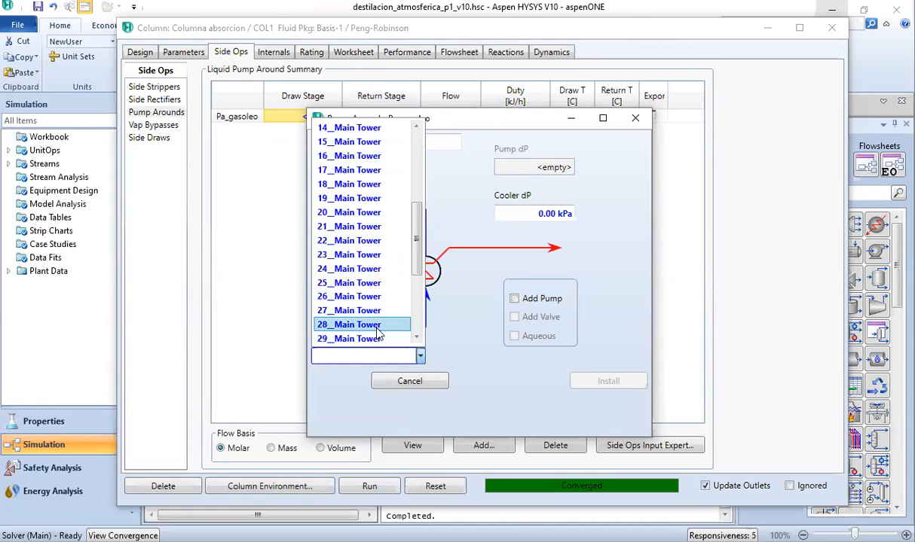
pyautogui.click(349, 241)
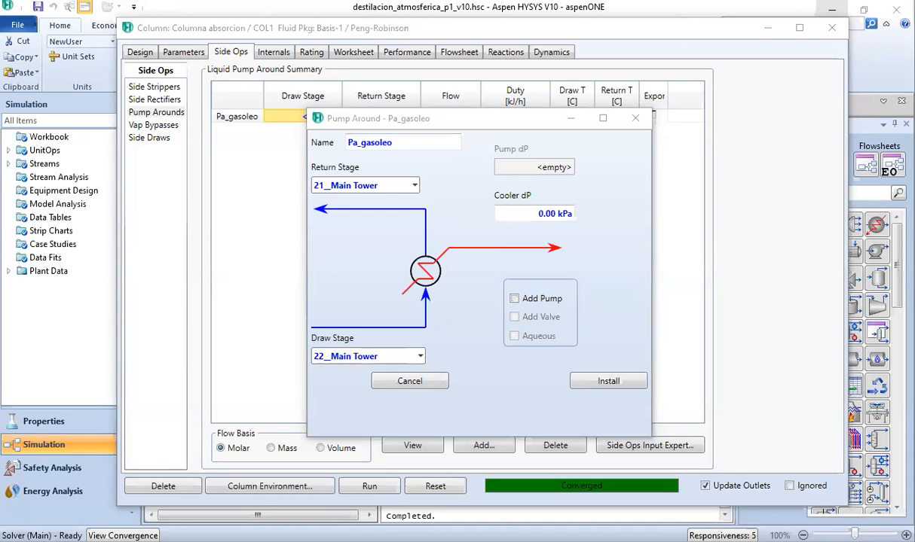
# Step: Install the Pa_gasoleo pump around without adding a pump
pyautogui.click(490, 339)
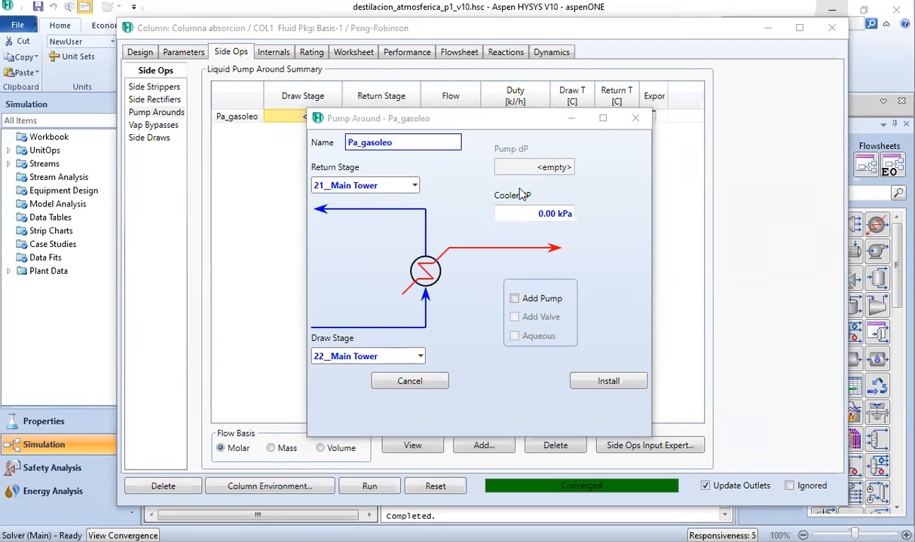
pyautogui.click(491, 205)
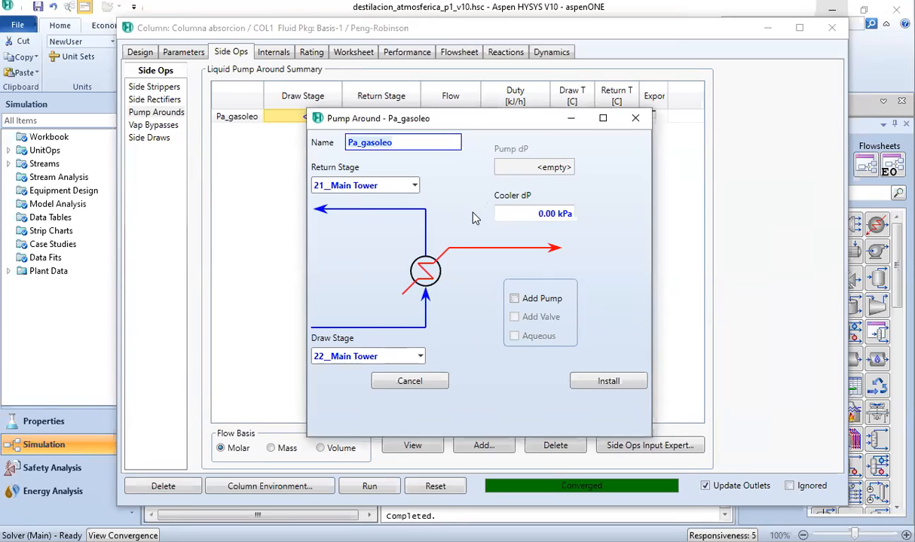
pyautogui.click(514, 299)
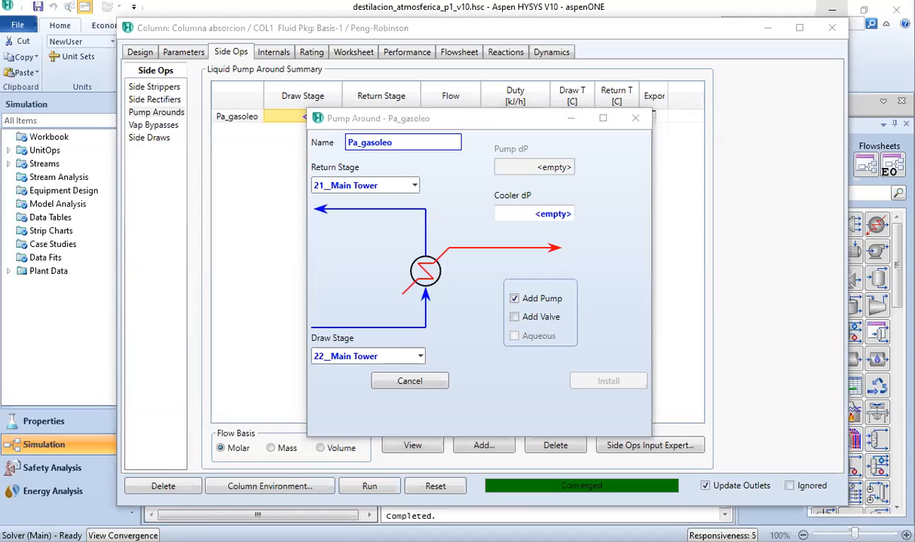
pyautogui.click(514, 299)
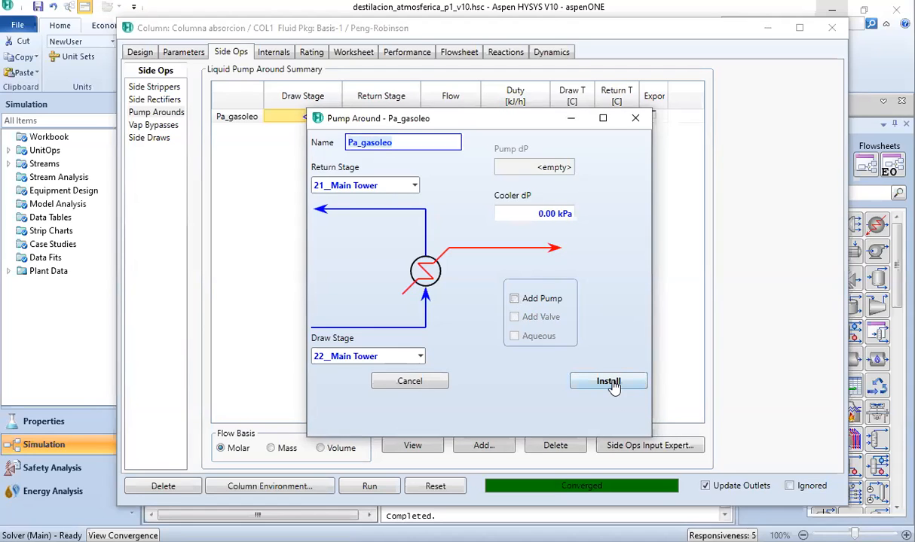
pyautogui.click(612, 384)
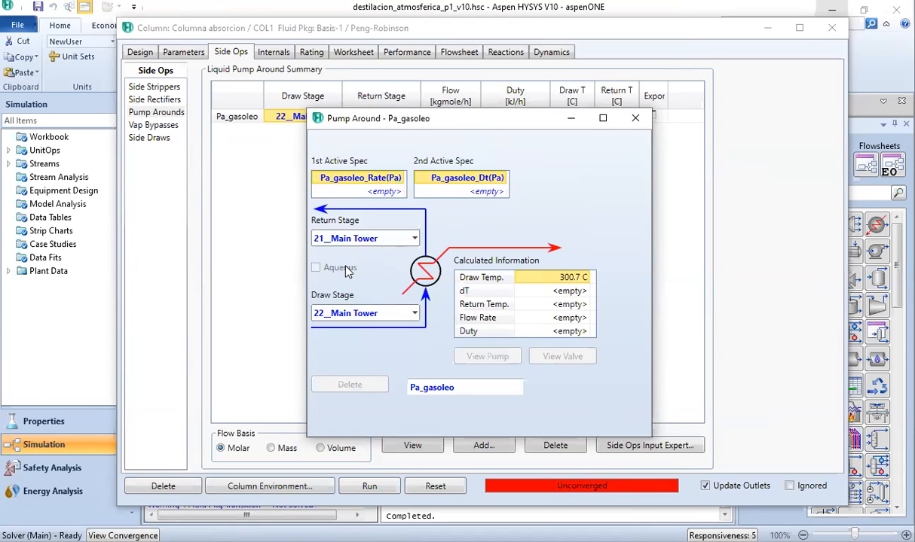
# Step: Set the Pa_gasoleo pump around's flow rate specification to 200 m3/h on the Std Ideal Vol basis
pyautogui.doubleClick(379, 184)
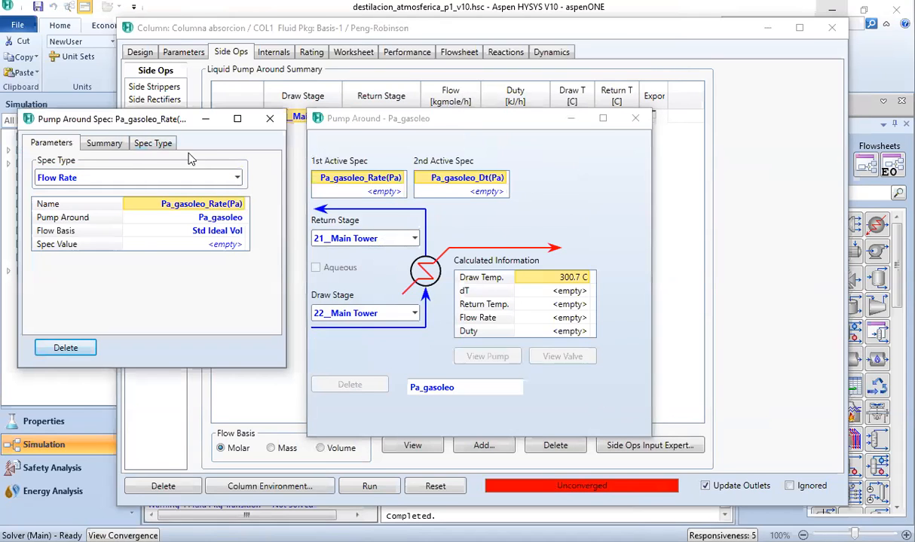
pyautogui.moveTo(149, 124); pyautogui.dragTo(352, 167)
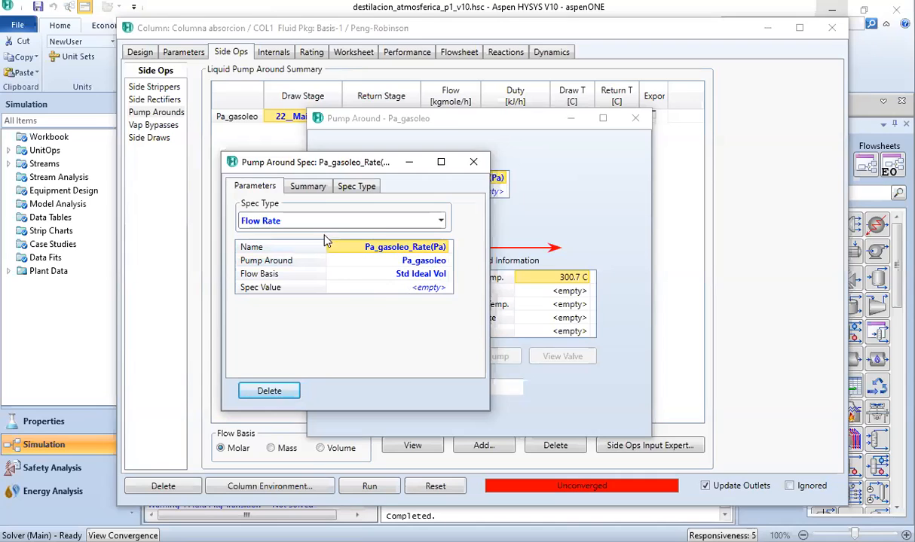
pyautogui.click(388, 288)
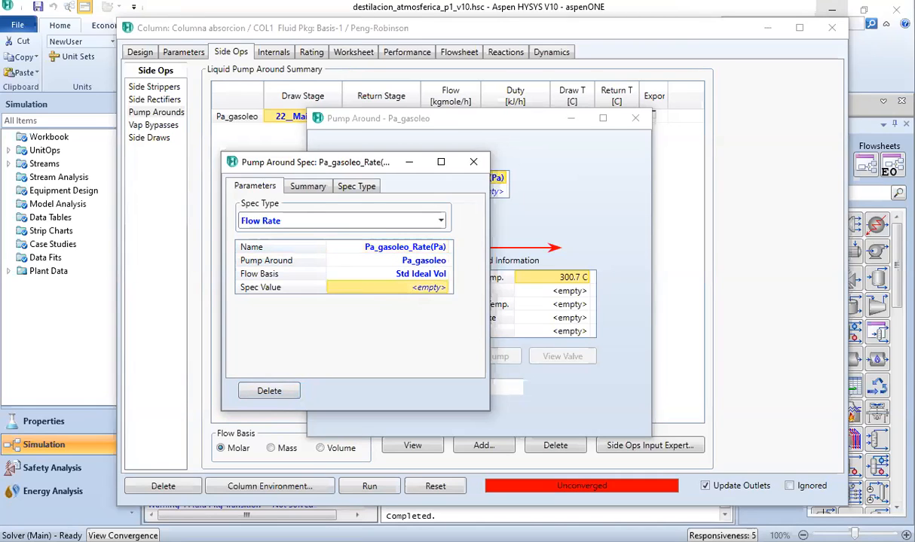
pyautogui.click(611, 403)
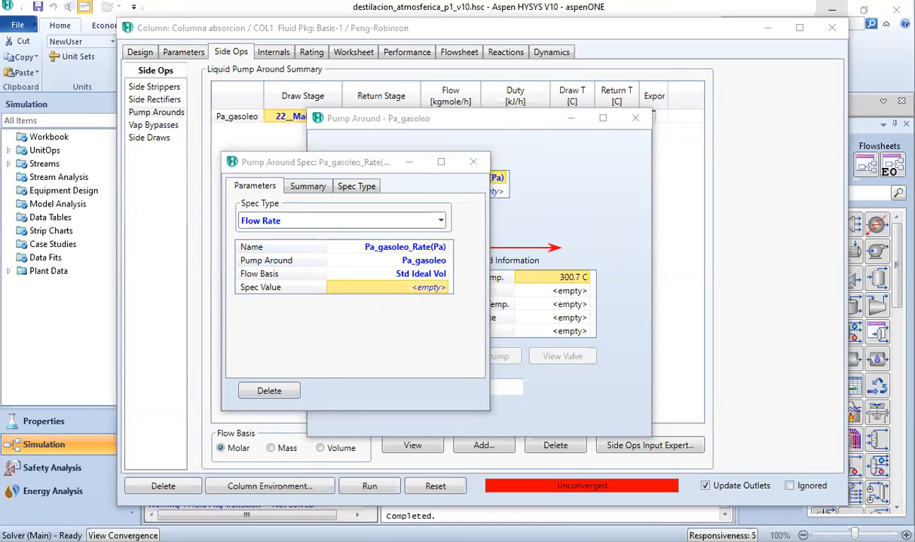
pyautogui.click(397, 274)
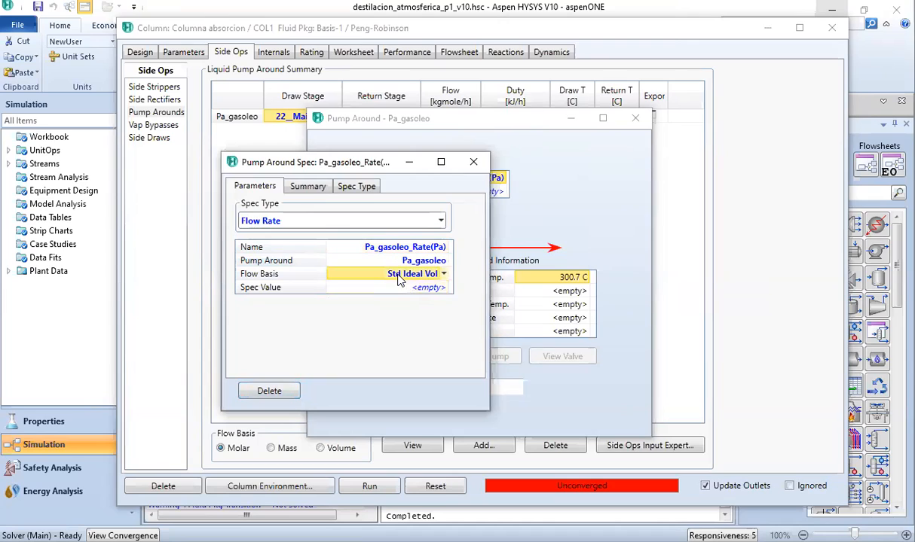
pyautogui.click(404, 291)
pyautogui.write('2000')
pyautogui.press('BackSpace')
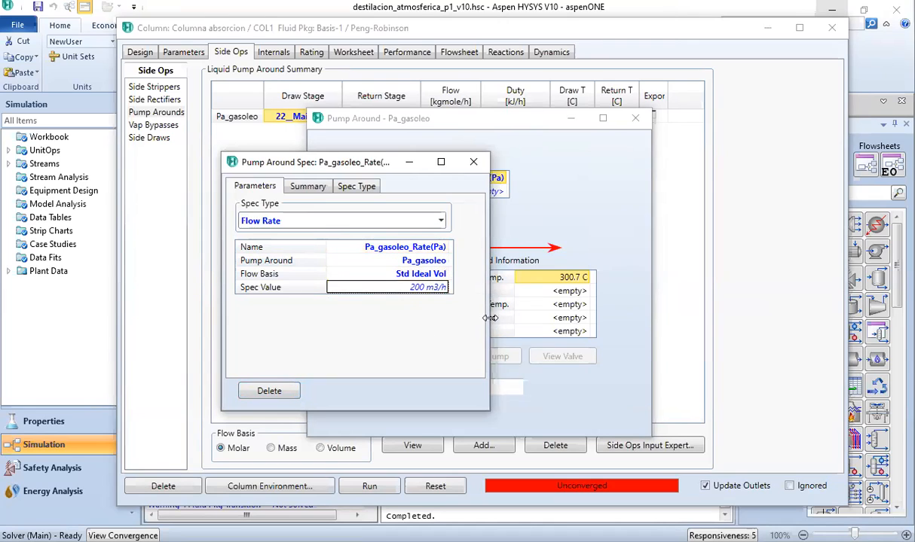
pyautogui.press('Return')
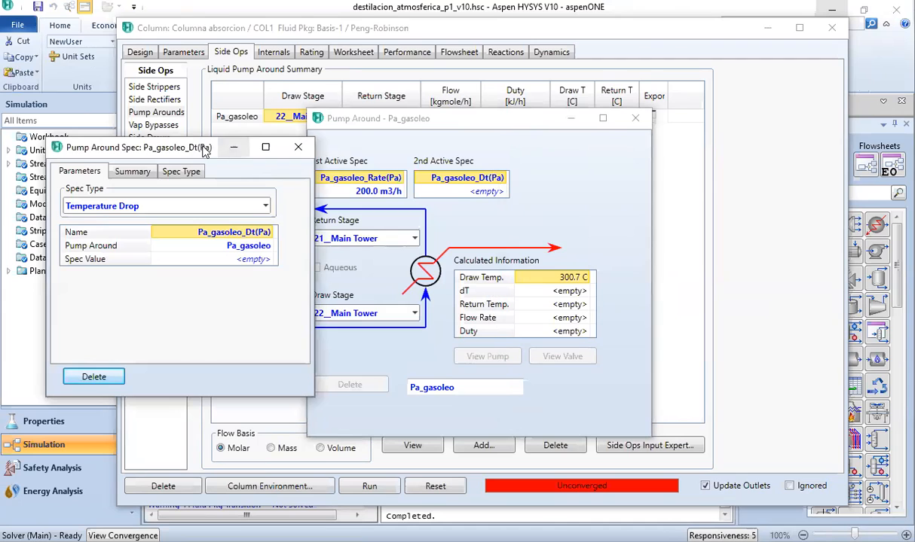
# Step: Change the pump around's second active specification from temperature drop to Duty and set it to -3.7e7 kJ/h
pyautogui.moveTo(202, 151); pyautogui.dragTo(528, 153)
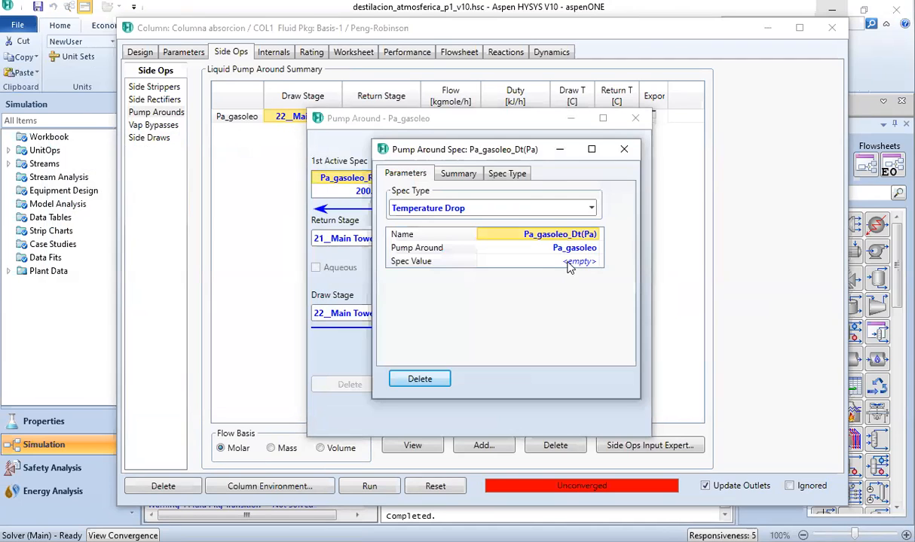
pyautogui.click(566, 261)
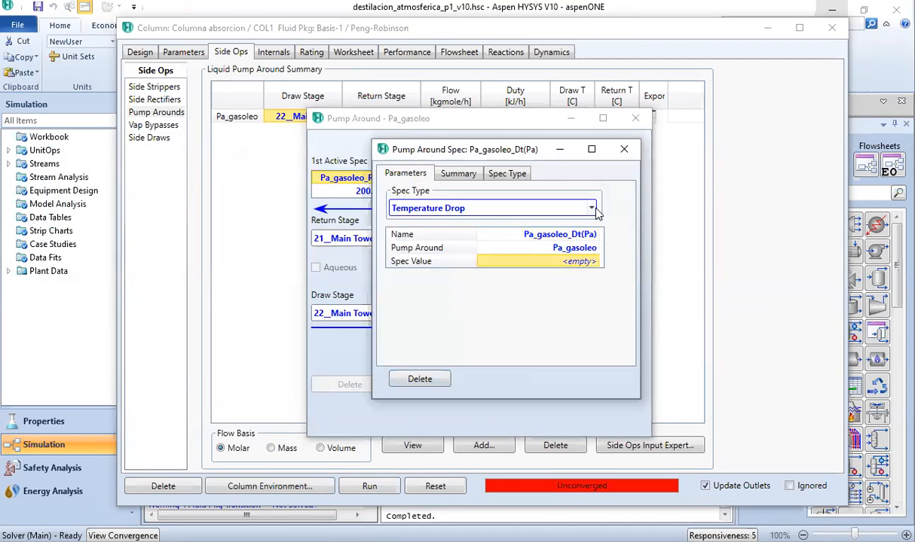
pyautogui.click(561, 201)
pyautogui.click(406, 270)
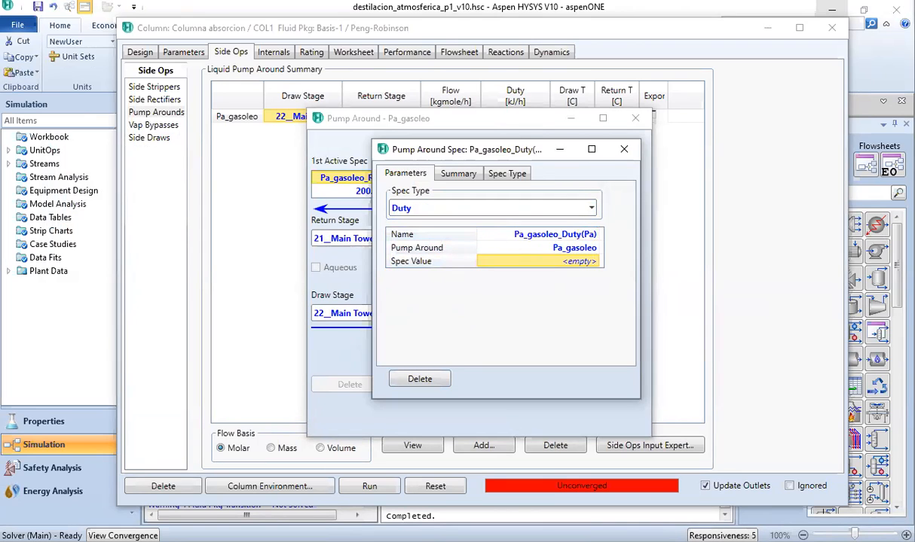
pyautogui.hotkey('alt', 'Tab')
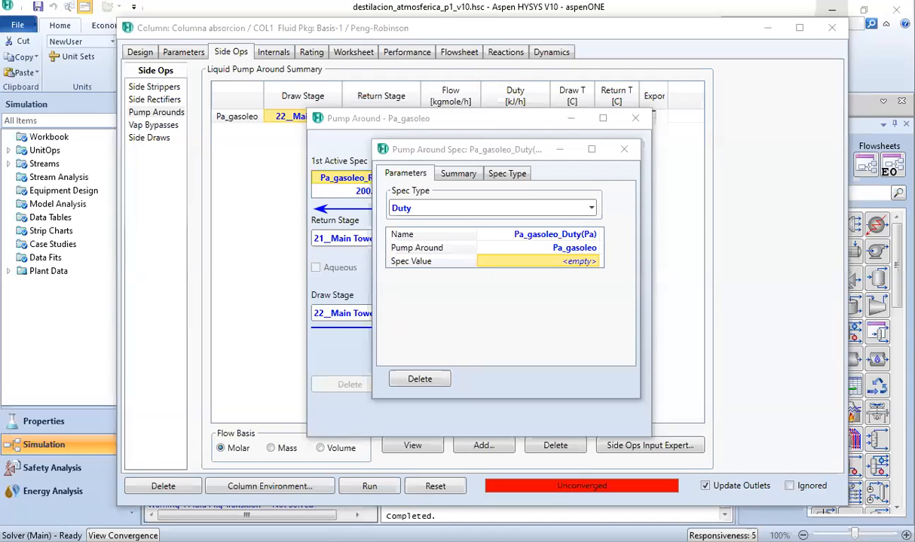
pyautogui.click(557, 266)
pyautogui.click(528, 247)
pyautogui.click(534, 261)
pyautogui.write('-3')
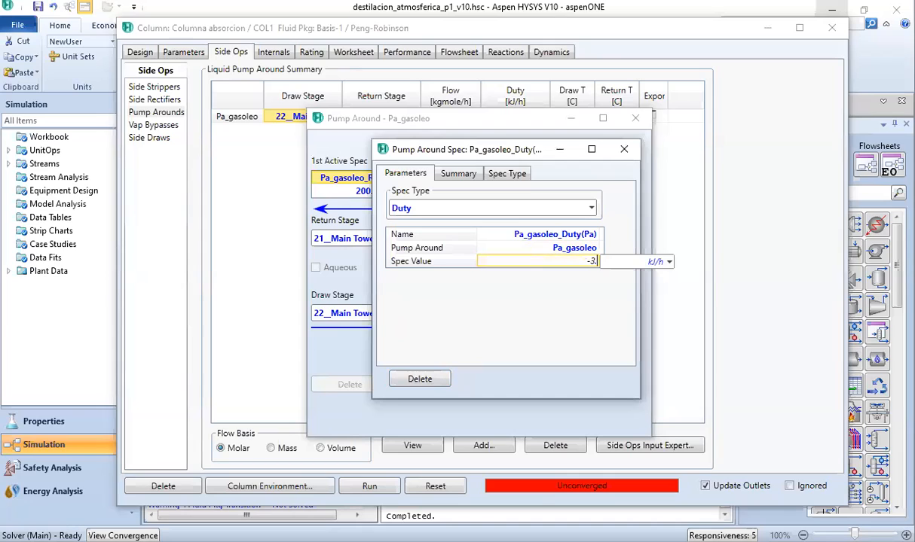
pyautogui.write('.7e7')
pyautogui.press('Return')
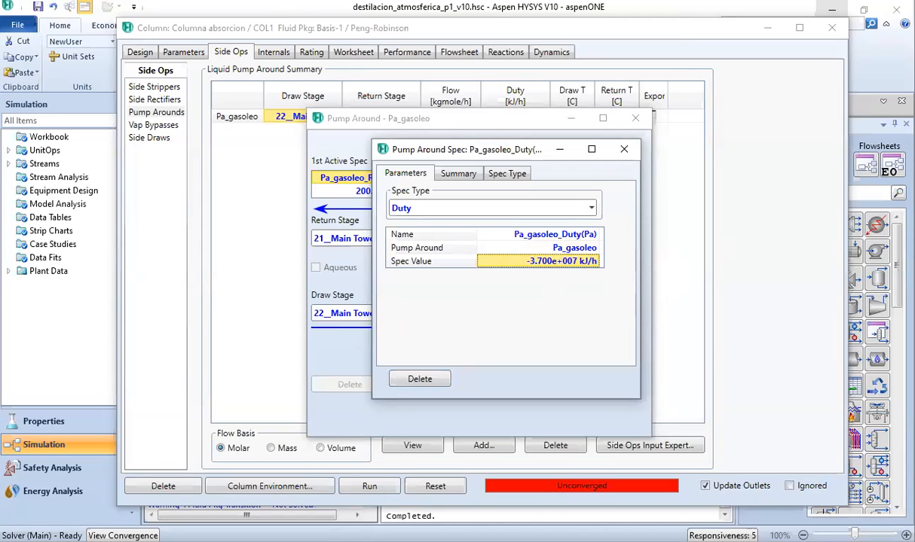
# Step: Close the Pa_gasoleo pump around's windows and run the absorption column
pyautogui.hotkey('alt', 'Tab')
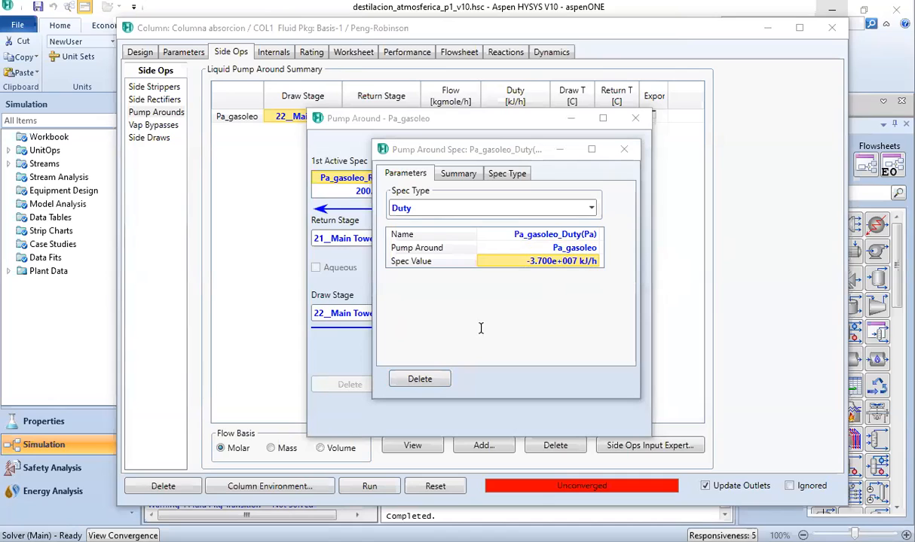
pyautogui.click(411, 300)
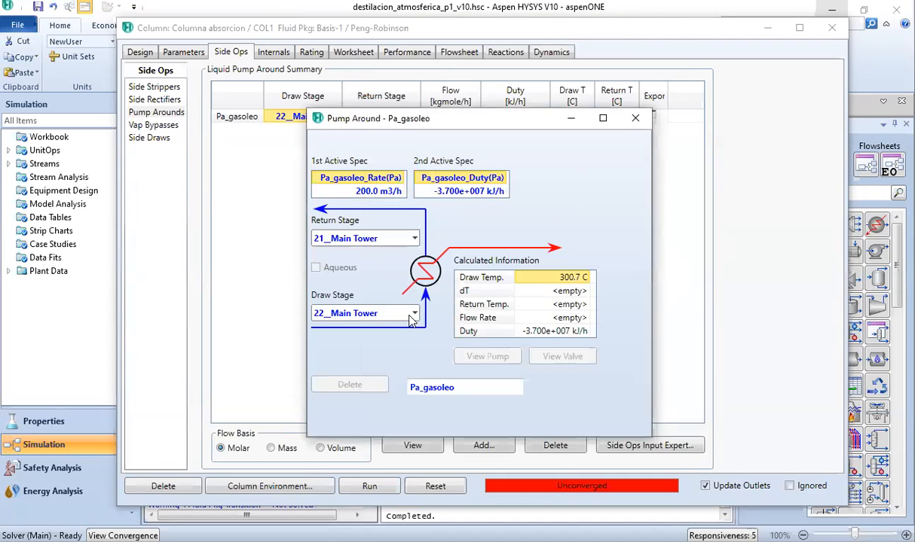
pyautogui.click(631, 121)
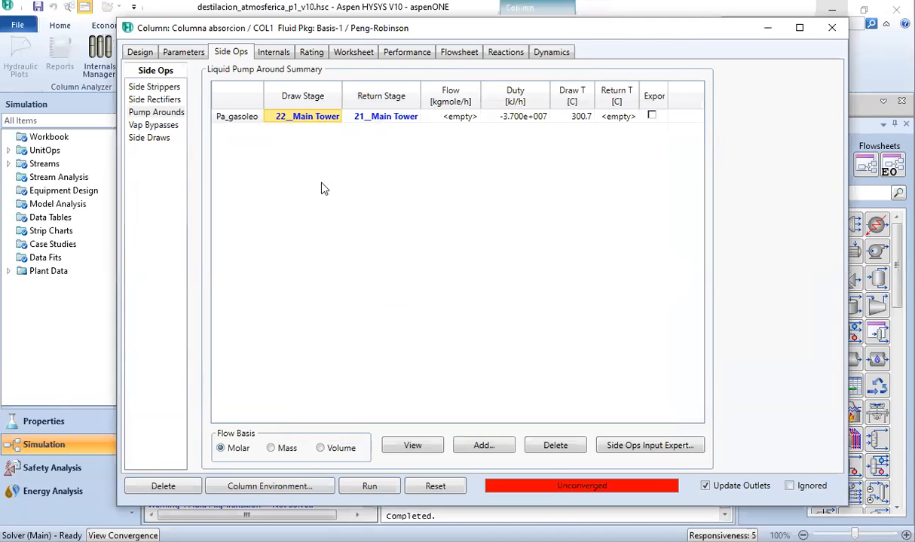
pyautogui.click(369, 486)
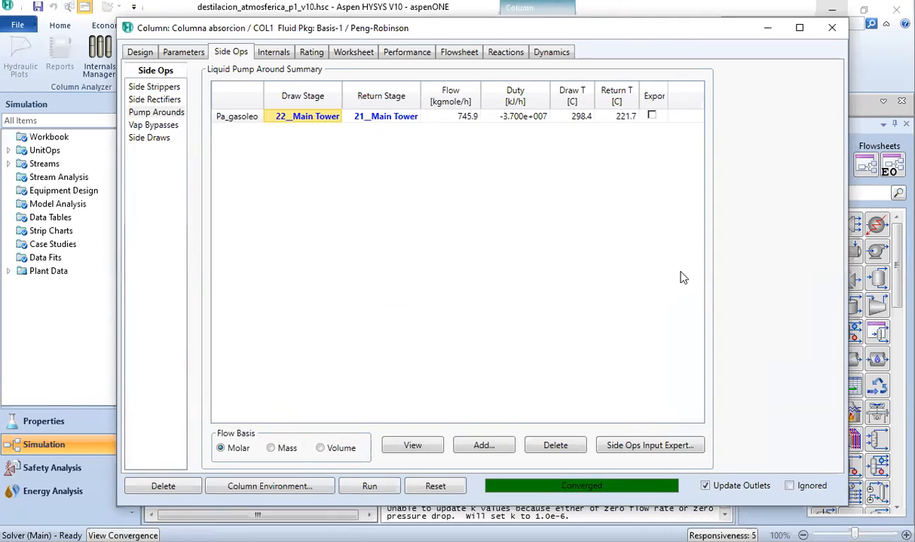
# Step: Put the column window away and enter the subflowsheet of Columna absorcion
pyautogui.click(764, 32)
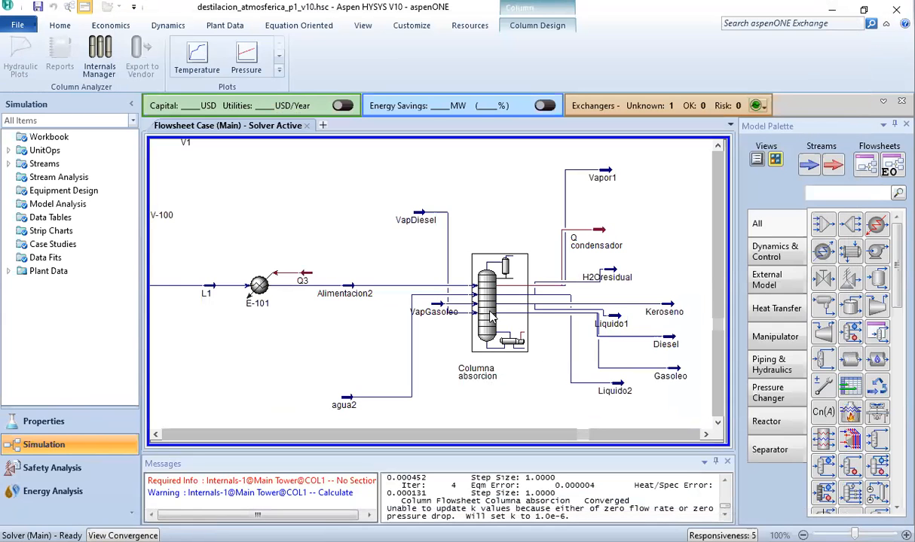
pyautogui.click(502, 299)
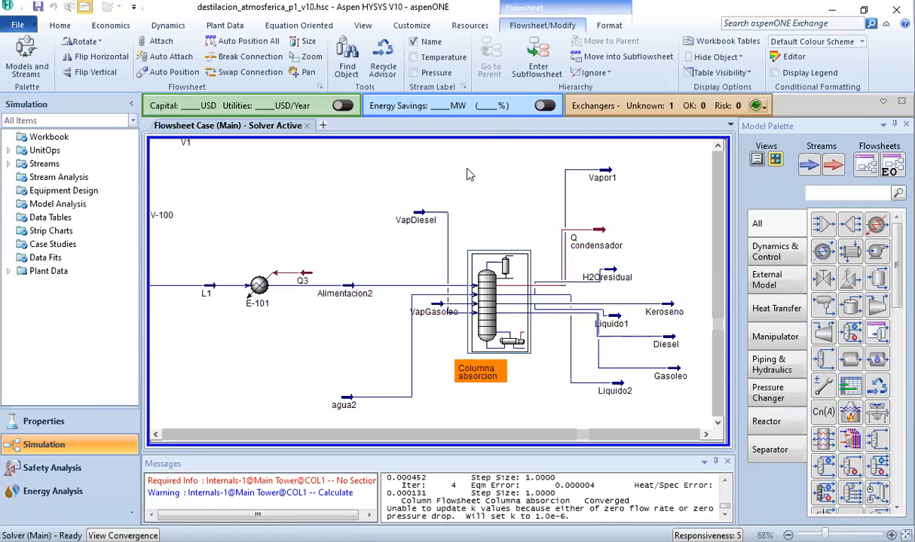
pyautogui.click(537, 62)
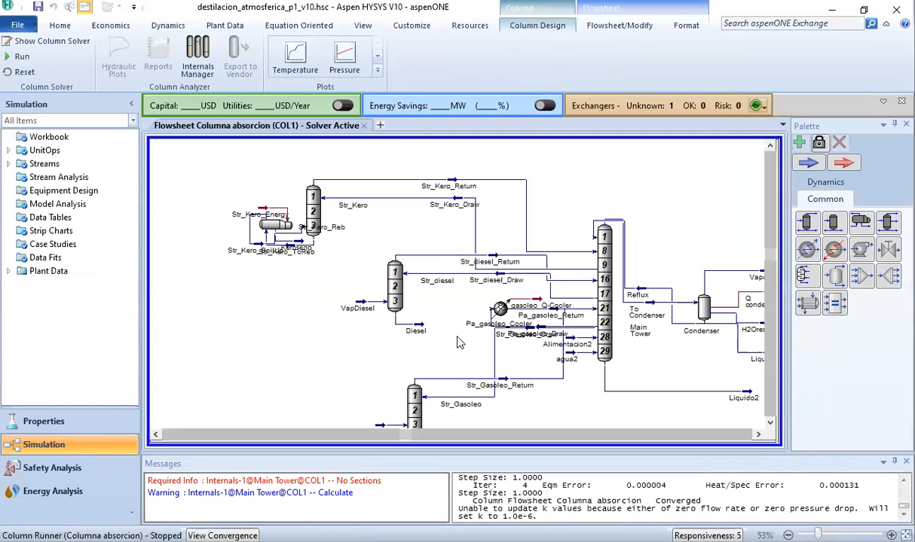
# Step: Move Pa_gasoleo_Cooler farther from the main tower to separate the overlapping pump around and stripper draw streams
pyautogui.scroll(-2, 463, 340)
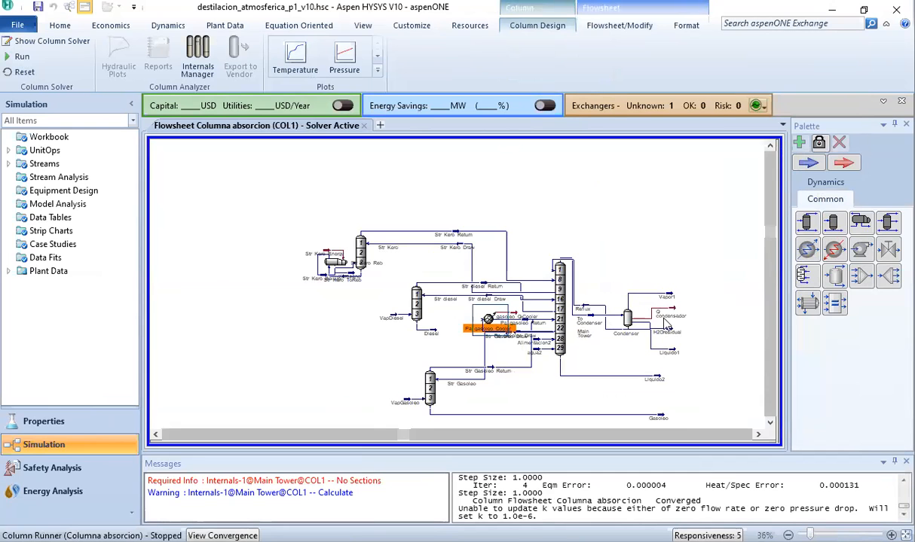
pyautogui.scroll(5, 489, 324)
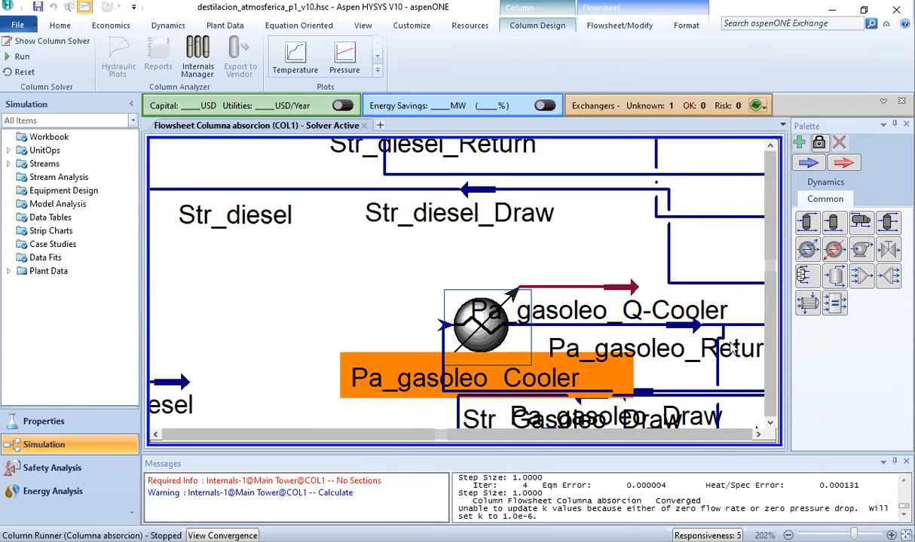
pyautogui.click(768, 356)
pyautogui.click(768, 359)
pyautogui.click(768, 359)
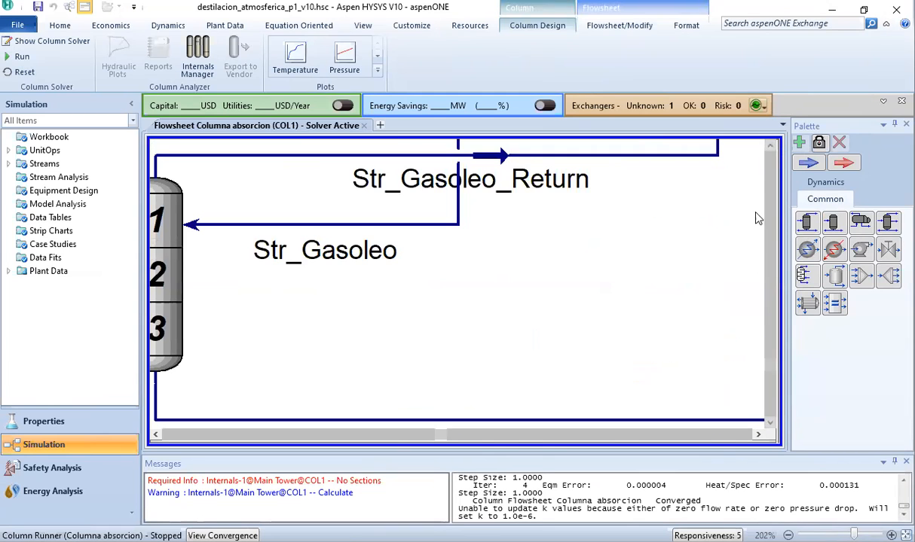
pyautogui.click(767, 150)
pyautogui.click(767, 150)
pyautogui.click(767, 150)
pyautogui.click(767, 150)
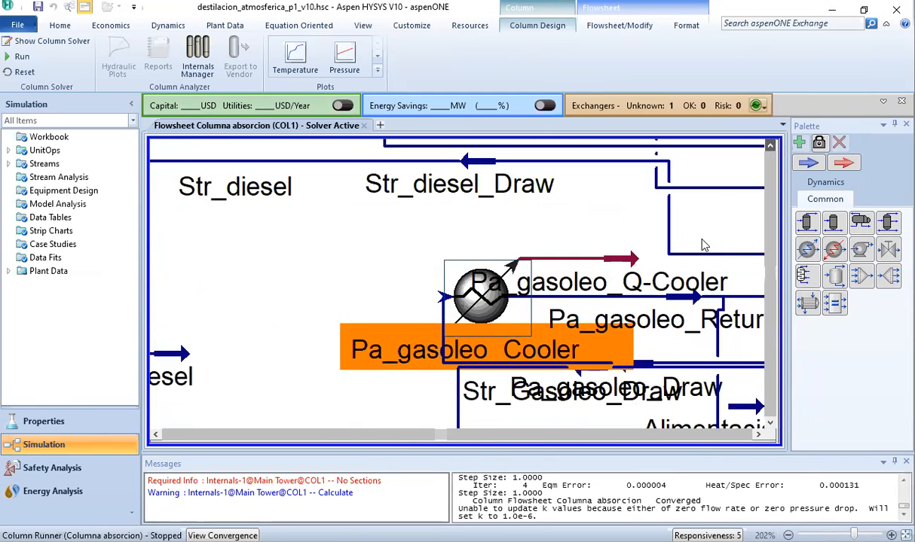
pyautogui.moveTo(476, 294); pyautogui.dragTo(409, 292)
pyautogui.click(311, 381)
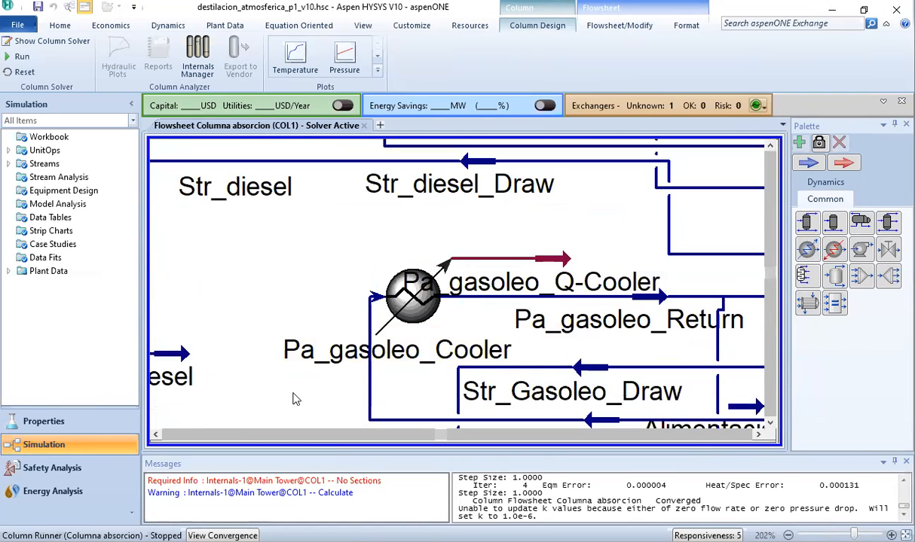
pyautogui.click(770, 424)
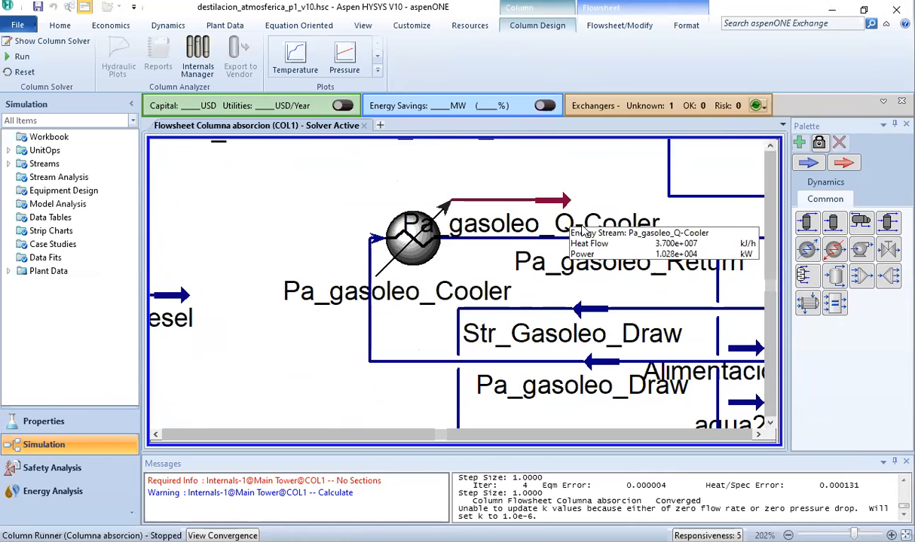
# Step: Return to the parent flowsheet and open the absorption column's pump around summary
pyautogui.click(619, 25)
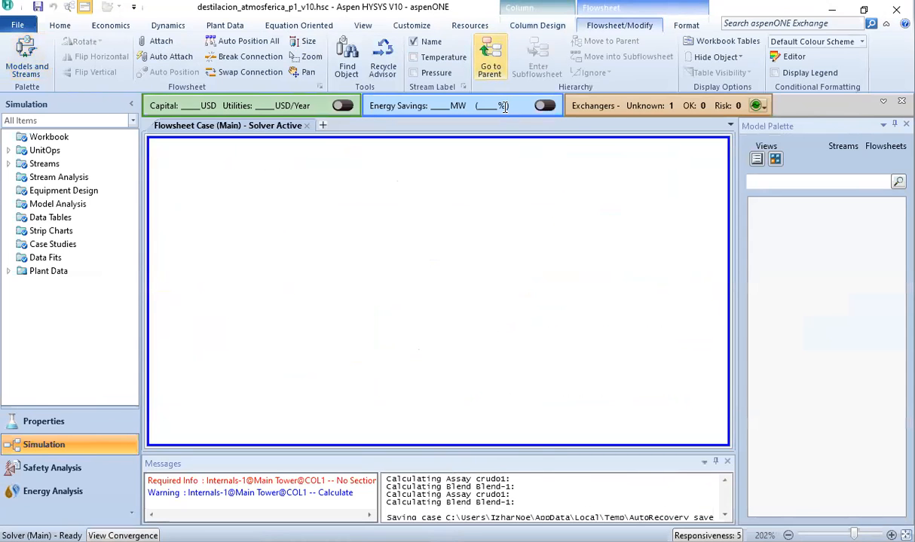
pyautogui.click(490, 305)
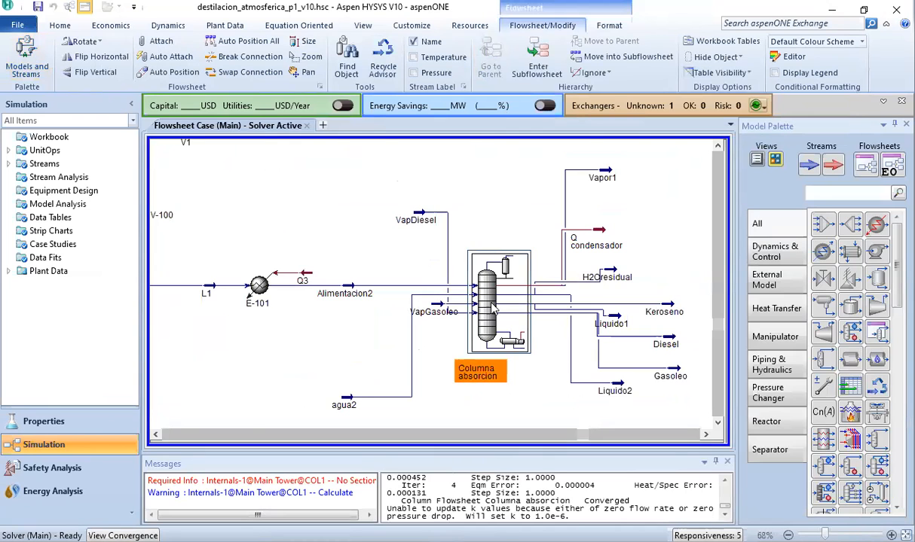
pyautogui.doubleClick(467, 288)
pyautogui.click(165, 113)
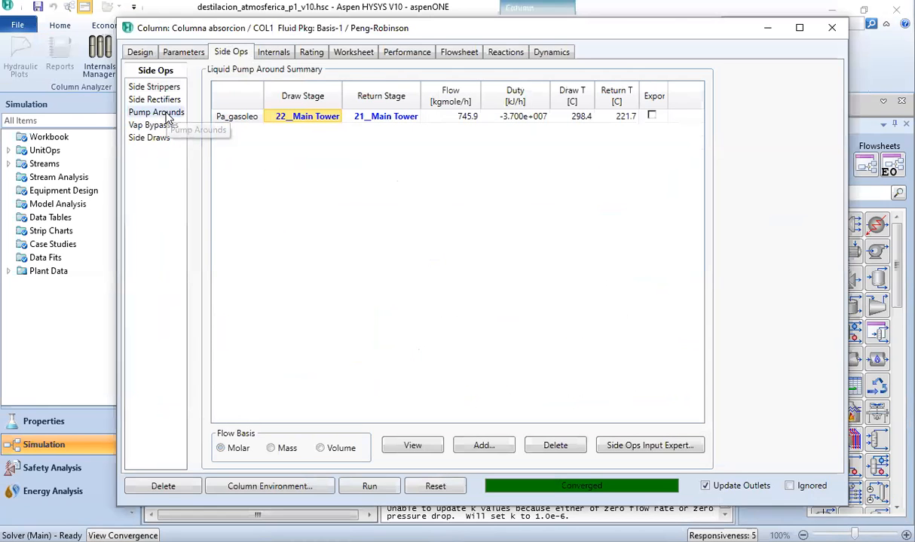
# Step: Add a second liquid pump around to the column and name it Pa_diesel
pyautogui.click(483, 446)
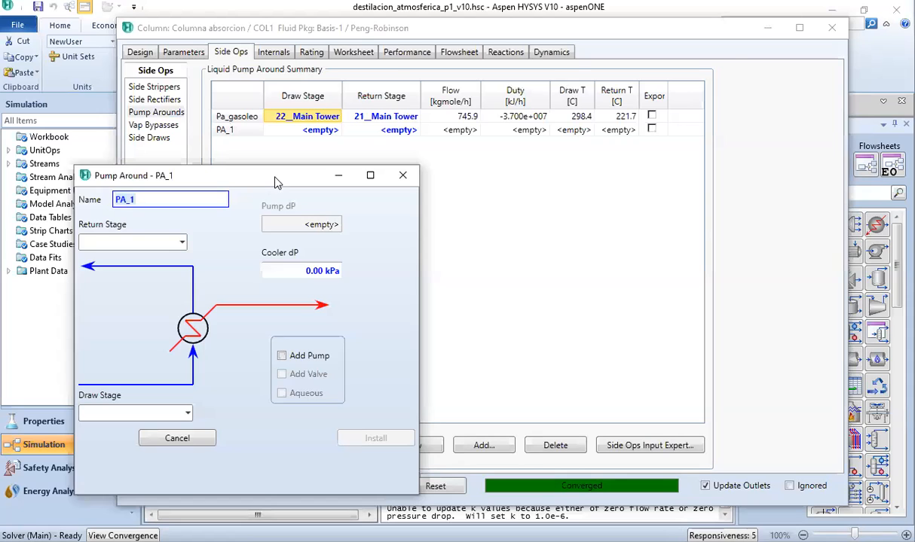
pyautogui.write('Pa')
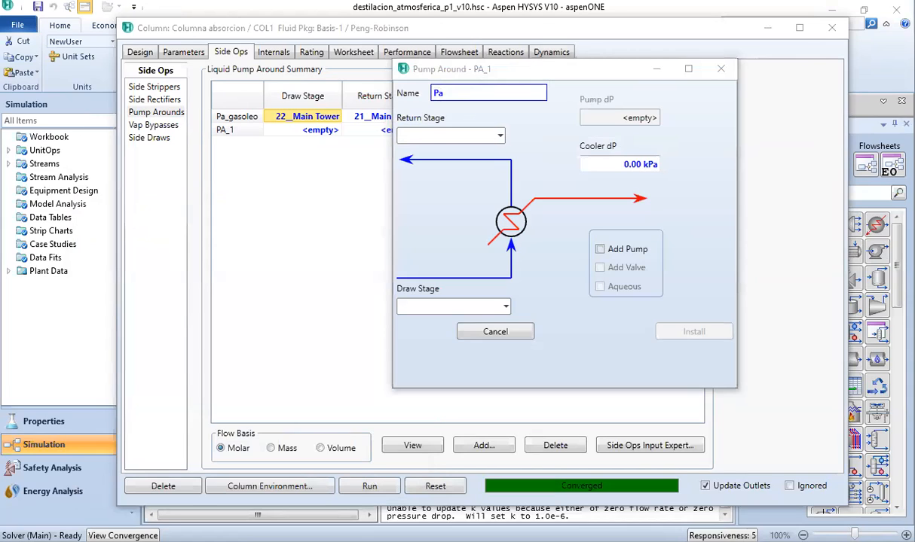
pyautogui.click(409, 150)
pyautogui.write('_')
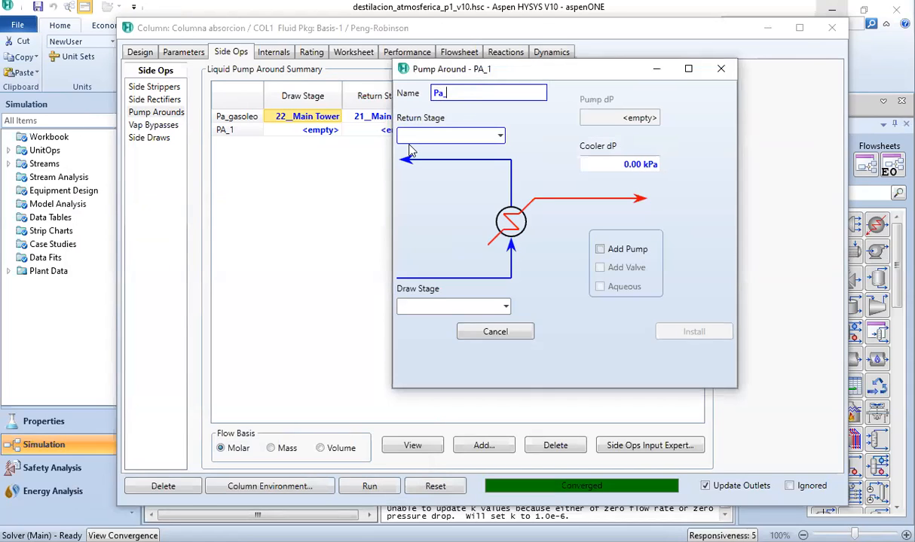
pyautogui.write('diesel')
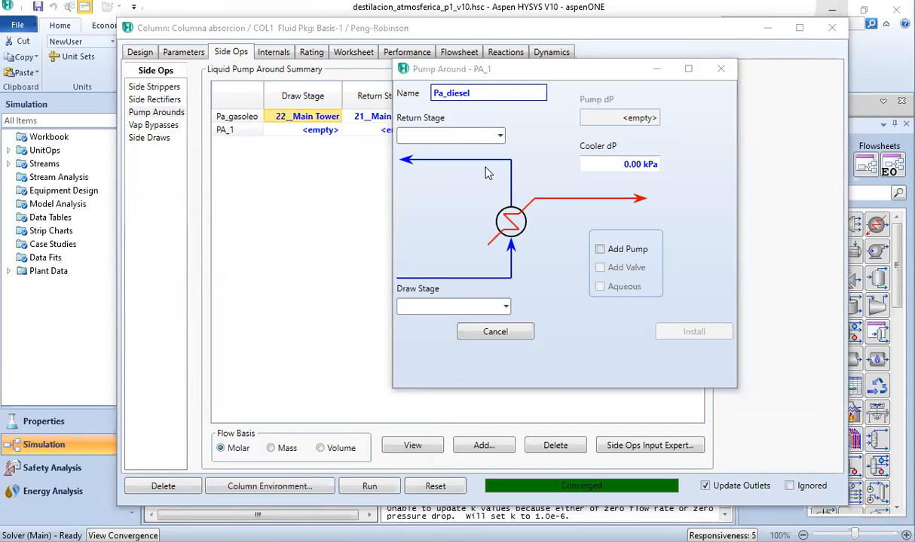
# Step: Set the Pa_diesel pump around's return stage to 16__Main Tower and draw stage to 17__Main Tower, and install it
pyautogui.click(498, 135)
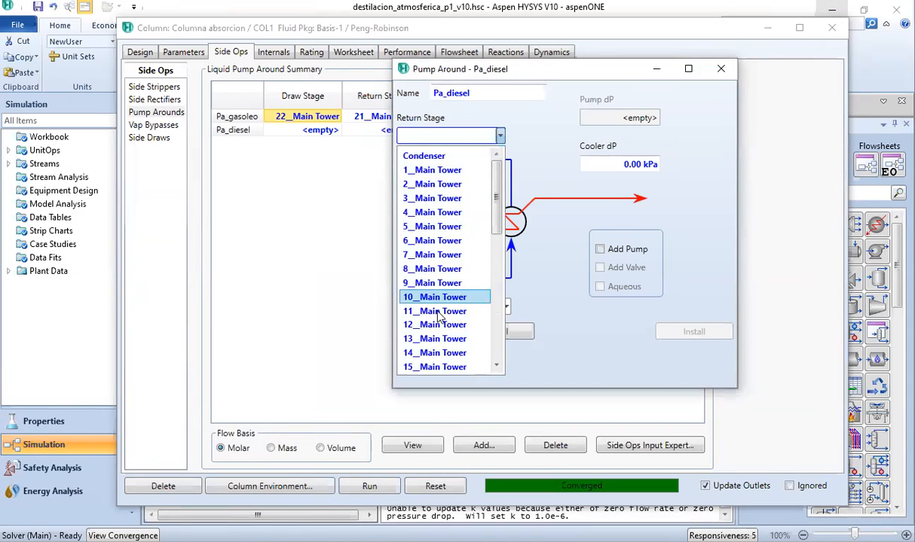
pyautogui.scroll(-5, 437, 365)
pyautogui.click(434, 367)
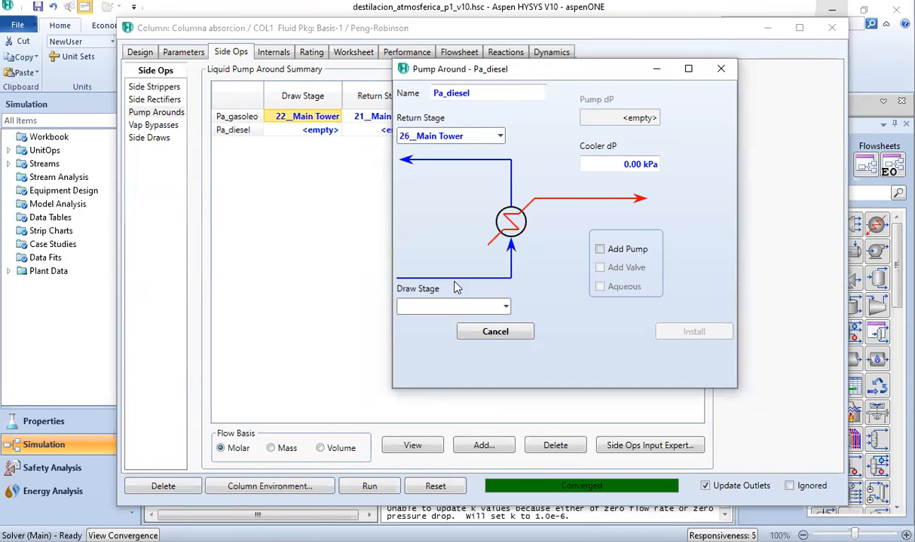
pyautogui.click(498, 137)
pyautogui.scroll(-5, 440, 344)
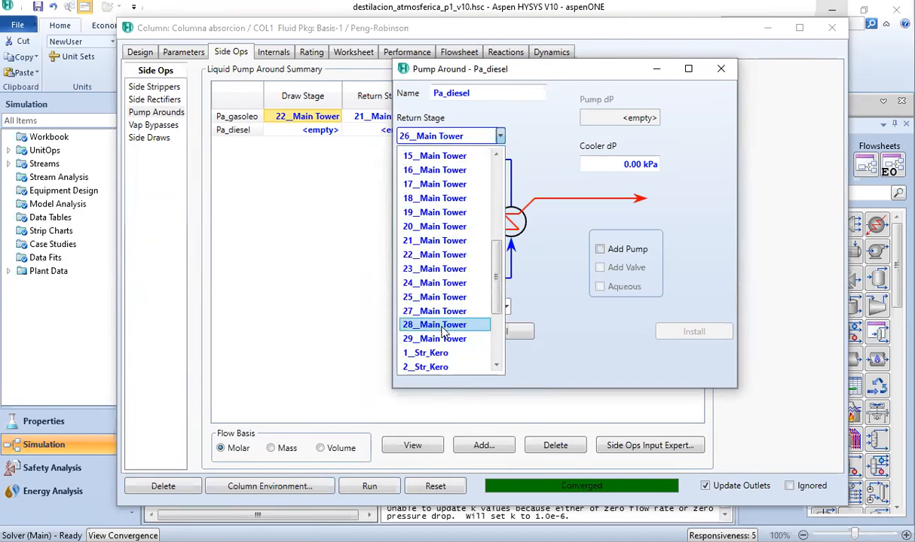
pyautogui.click(443, 170)
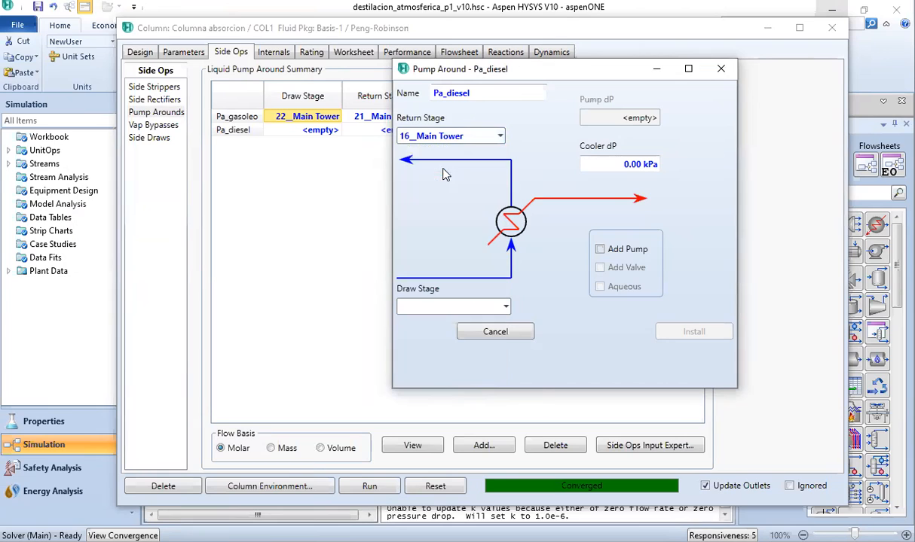
pyautogui.click(504, 305)
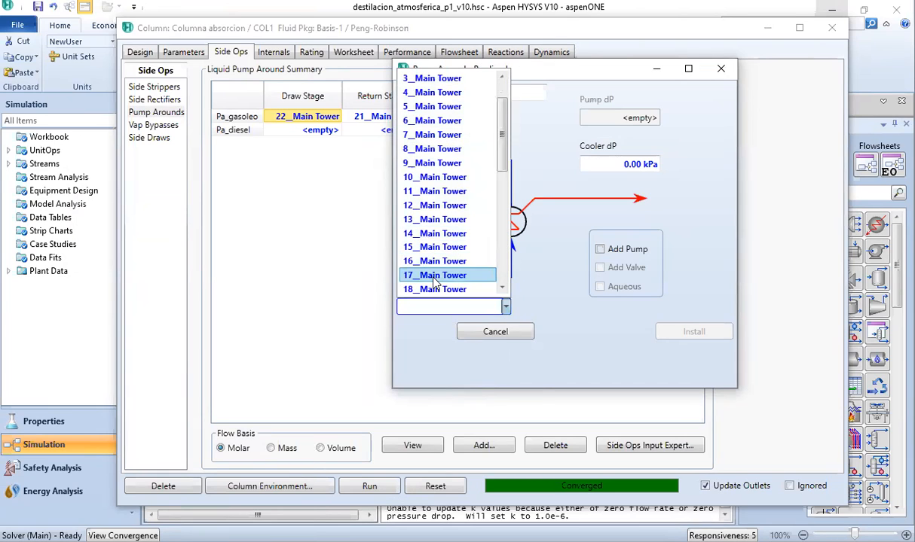
pyautogui.click(443, 275)
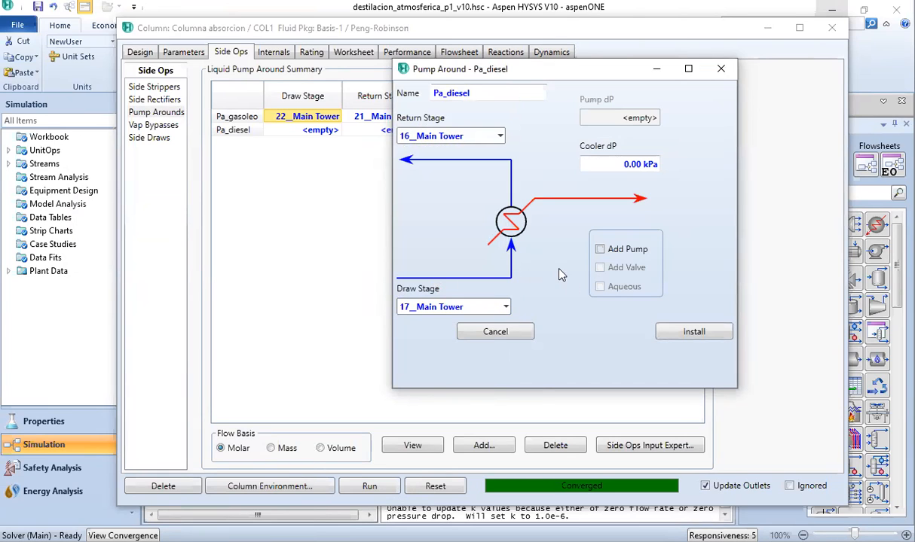
pyautogui.click(673, 337)
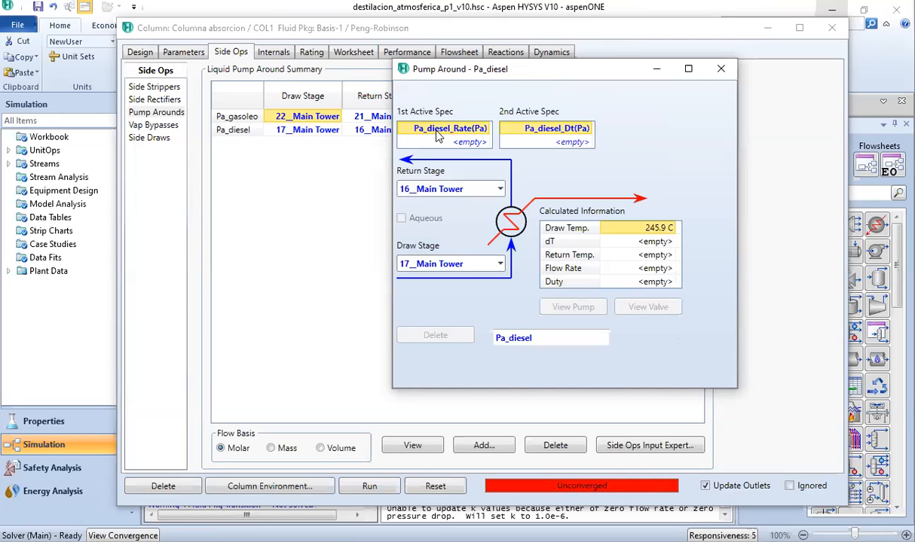
# Step: Set Pa_diesel's first active spec, the standard ideal volume flow rate, to 200 m3/h
pyautogui.doubleClick(437, 134)
pyautogui.moveTo(239, 201); pyautogui.dragTo(324, 123)
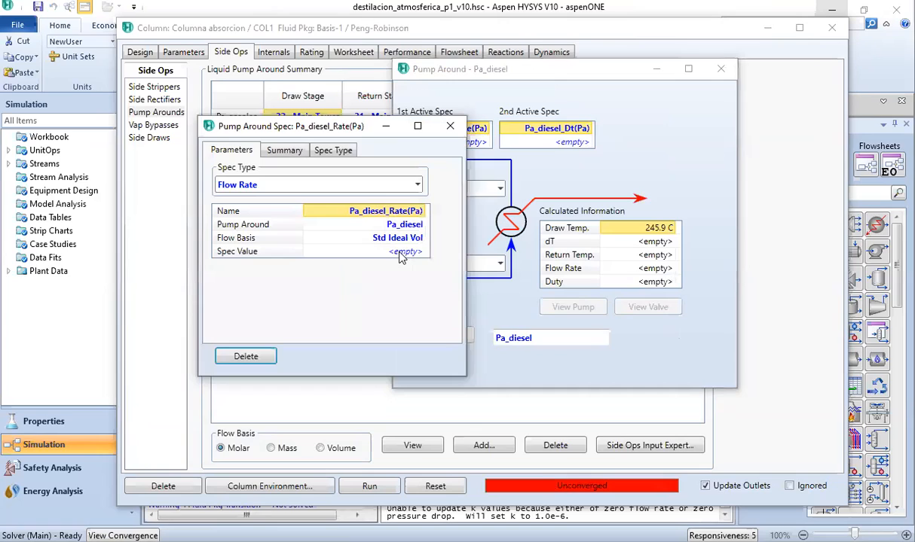
pyautogui.click(402, 252)
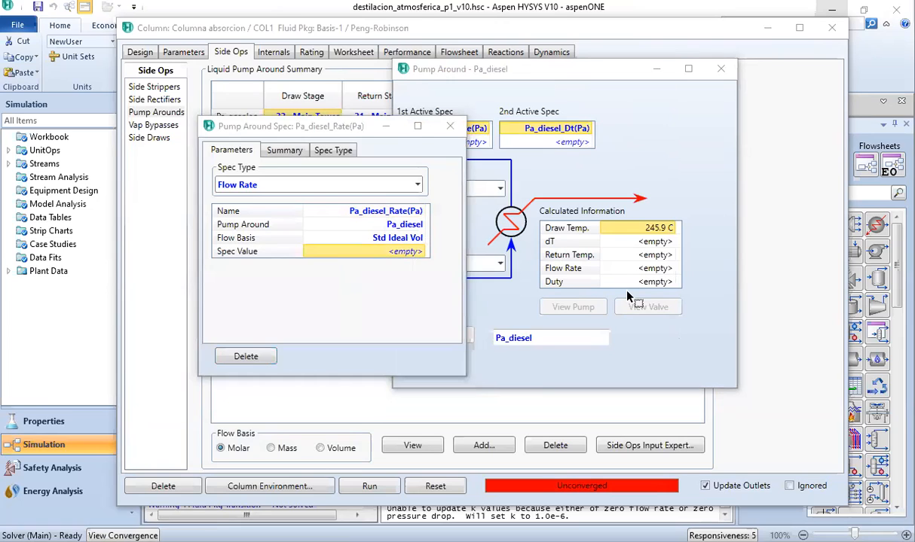
pyautogui.click(383, 254)
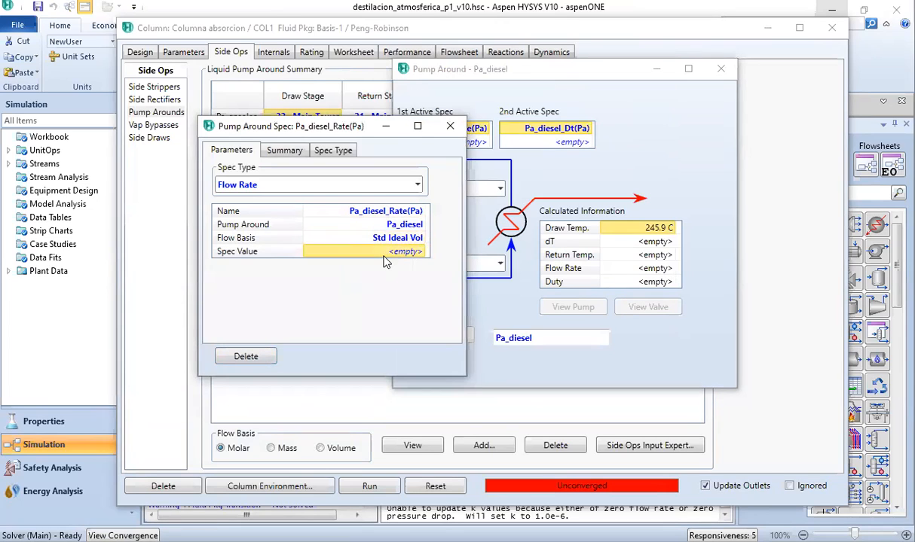
pyautogui.write('200')
pyautogui.press('Return')
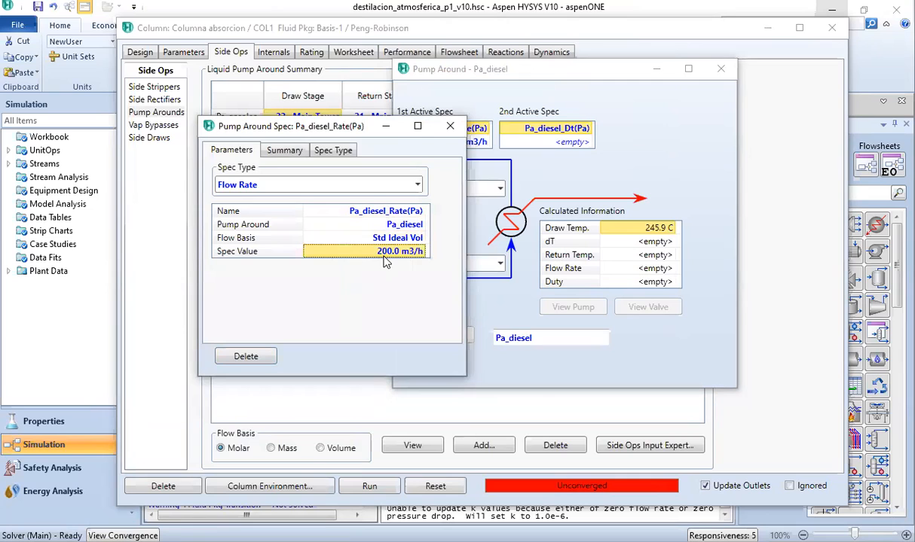
# Step: Change Pa_diesel's second active spec from temperature drop to Duty and set its value to -3.7e7 kJ/h
pyautogui.doubleClick(541, 127)
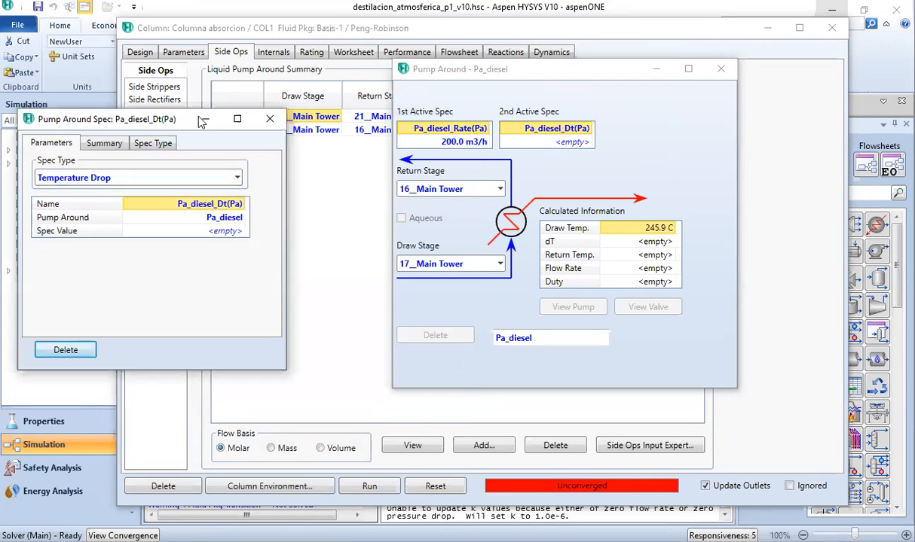
pyautogui.moveTo(202, 122); pyautogui.dragTo(530, 122)
pyautogui.click(566, 177)
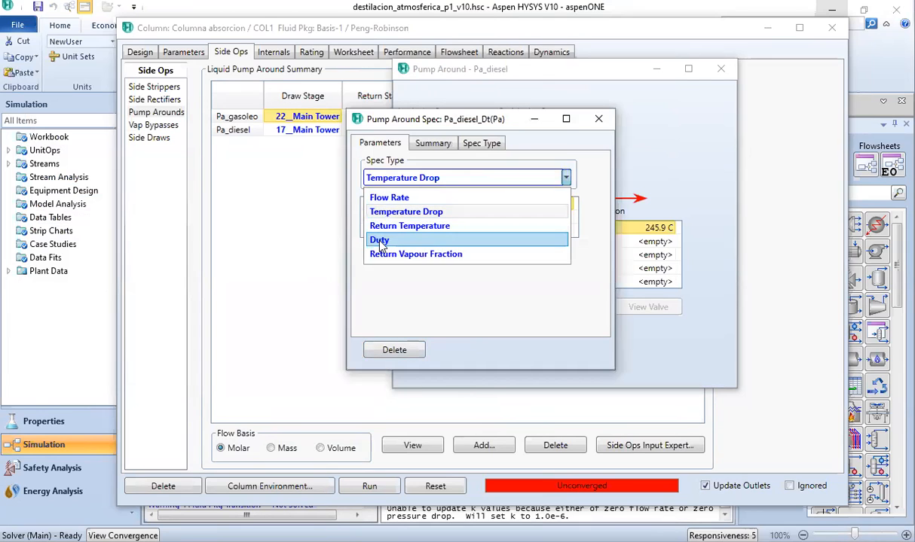
pyautogui.click(377, 236)
pyautogui.click(520, 232)
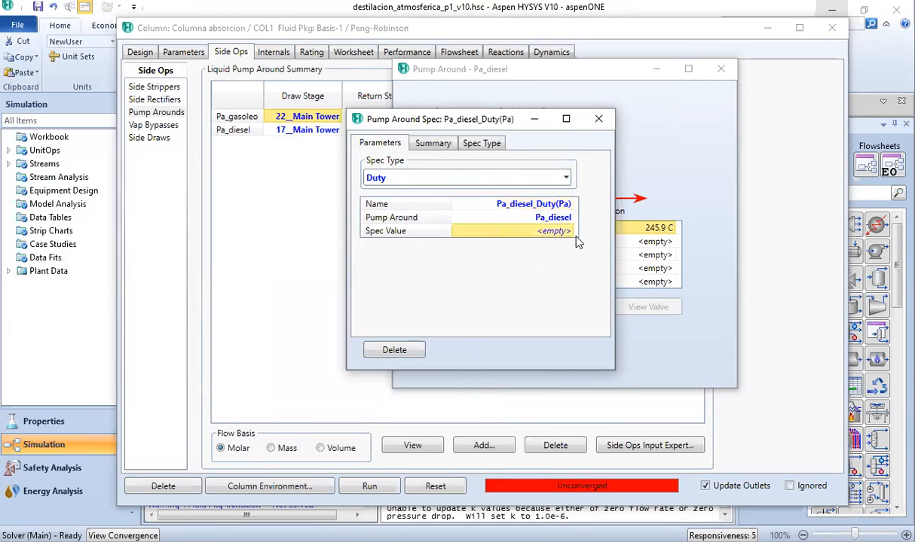
pyautogui.write('-3.7e')
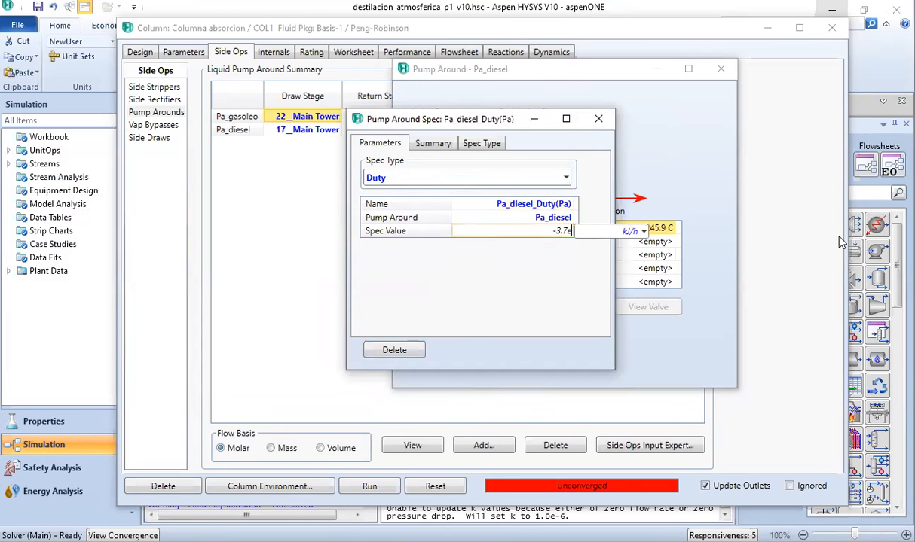
pyautogui.write('7')
pyautogui.press('Return')
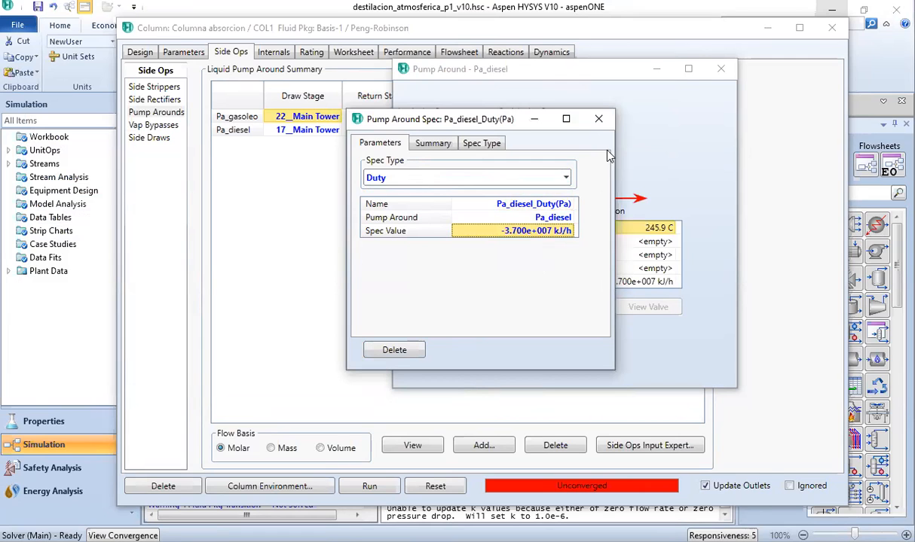
# Step: Close the Pa_diesel spec and pump around windows and run the column
pyautogui.click(574, 107)
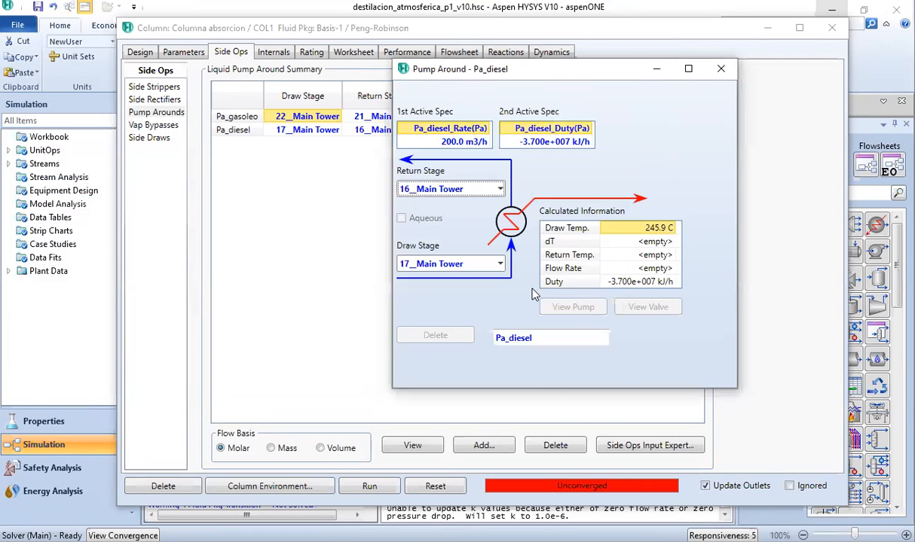
pyautogui.click(705, 70)
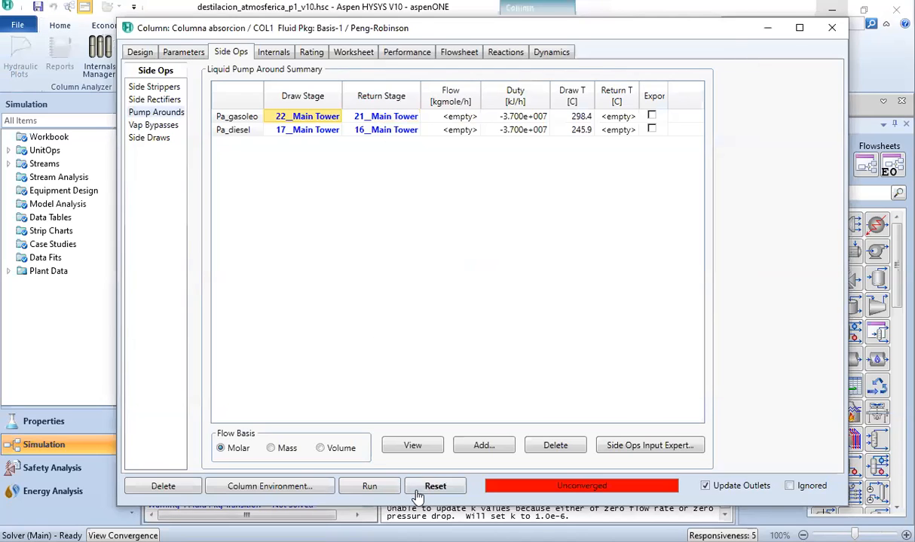
pyautogui.click(385, 490)
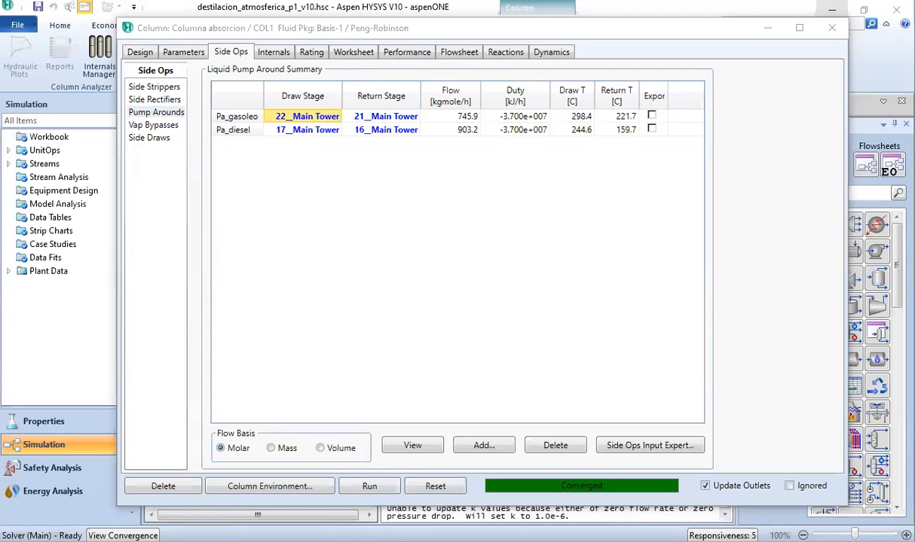
# Step: Add a third liquid pump around to the column and name it Pa_Keroseno
pyautogui.click(481, 446)
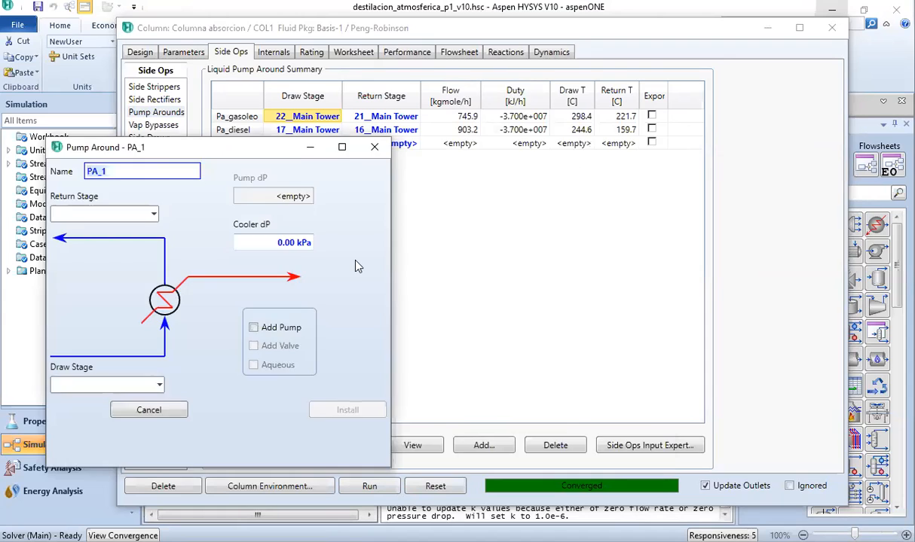
pyautogui.write('Pa_Keroseno')
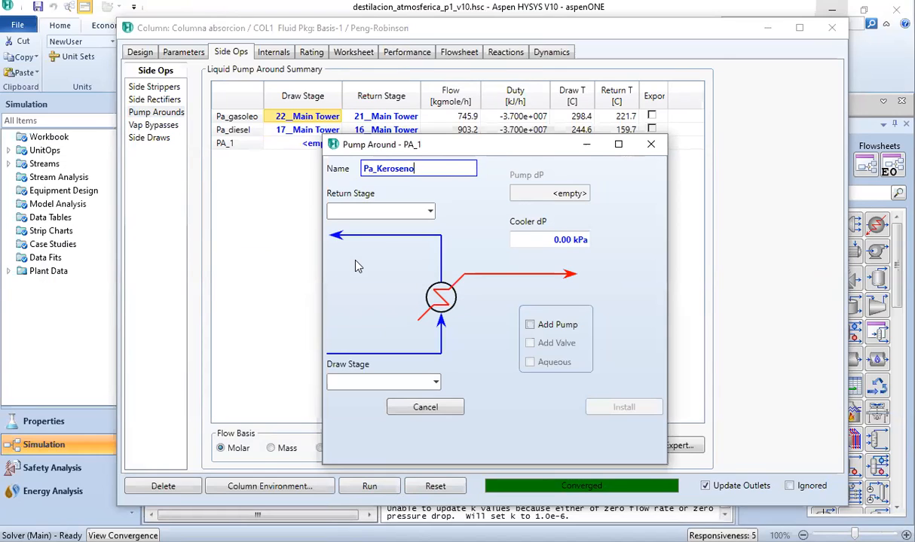
pyautogui.click(465, 220)
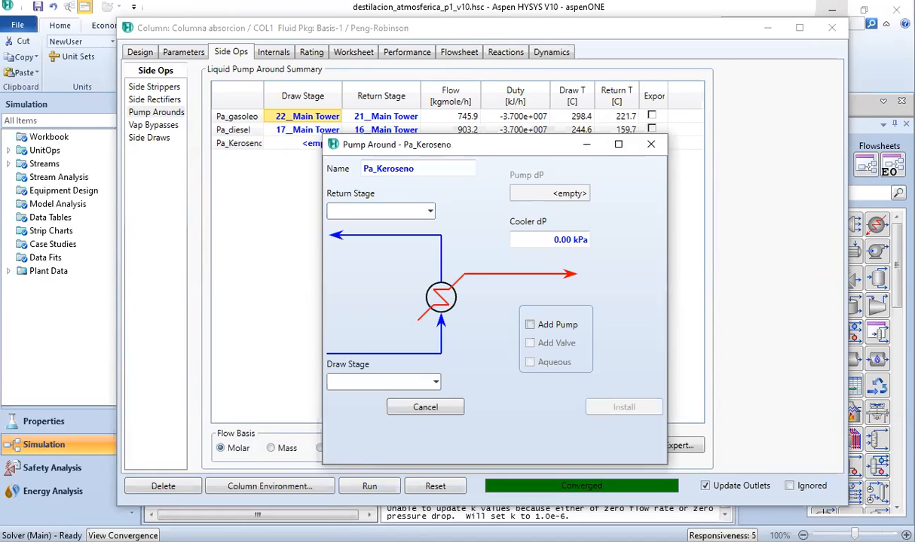
pyautogui.hotkey('alt', 'Tab')
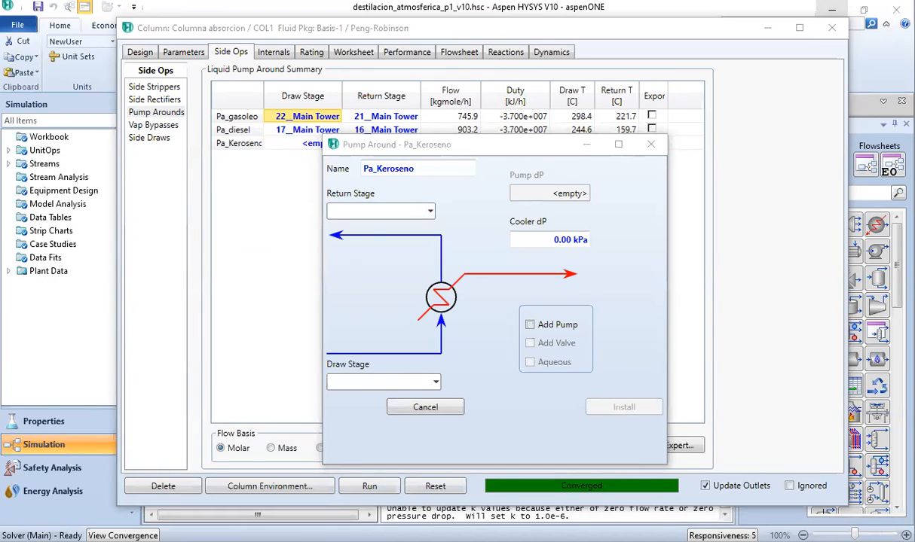
# Step: Set Pa_Keroseno's return stage to 8__Main Tower and draw stage to 9__Main Tower, and install the pump around
pyautogui.click(427, 211)
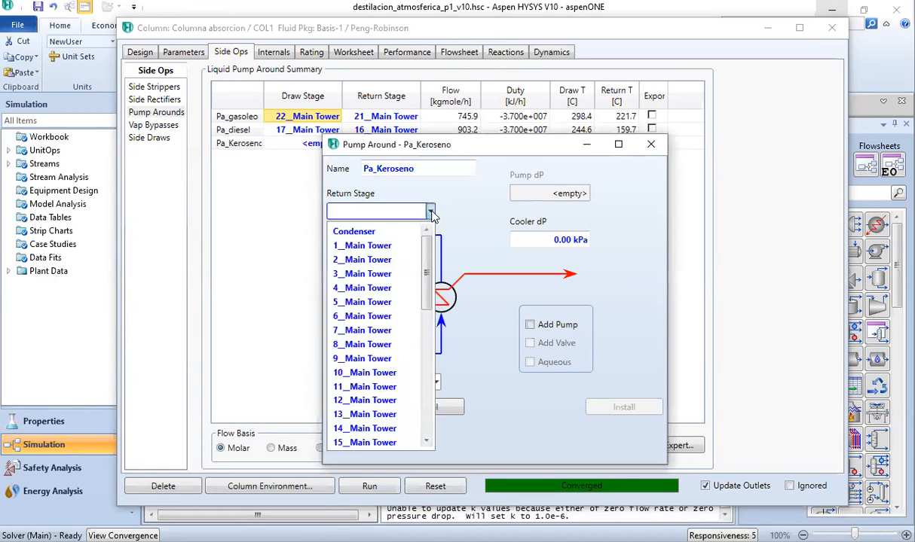
pyautogui.click(376, 344)
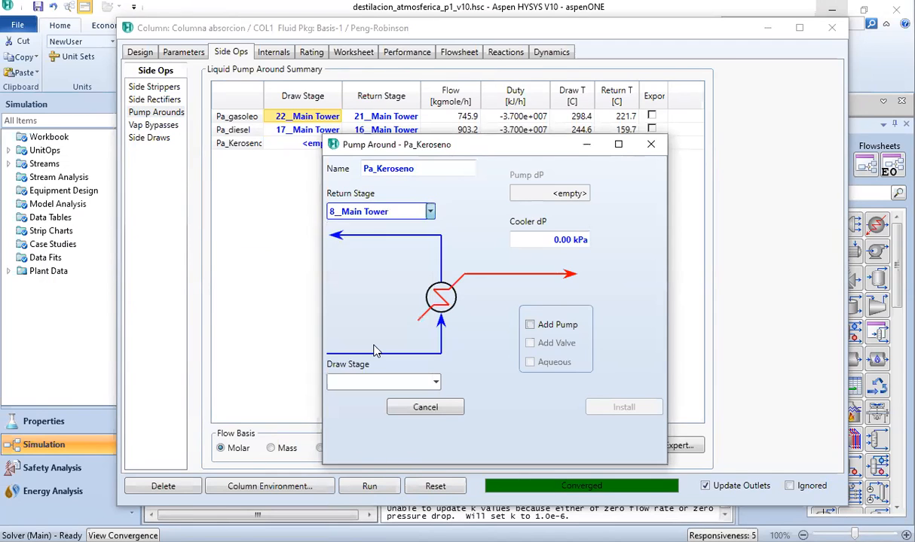
pyautogui.click(435, 382)
pyautogui.scroll(-1, 382, 371)
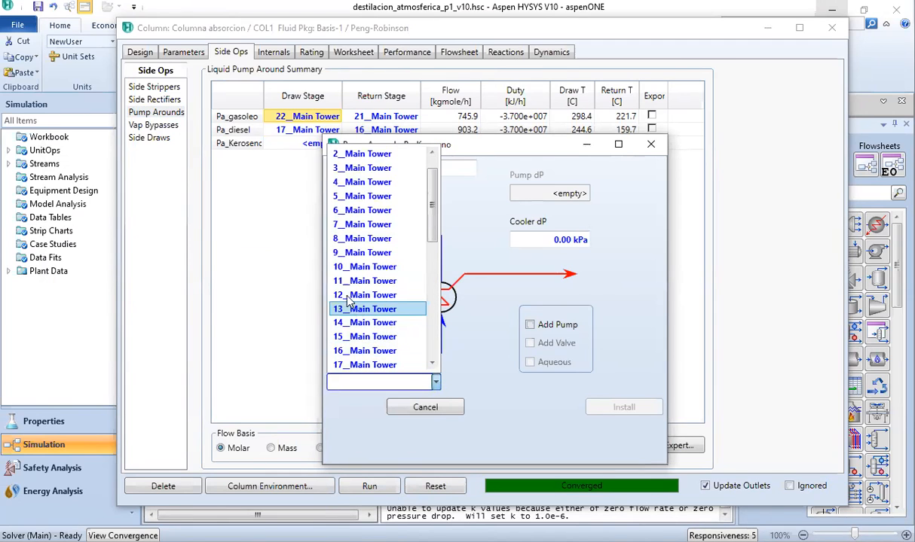
pyautogui.click(354, 253)
pyautogui.click(619, 411)
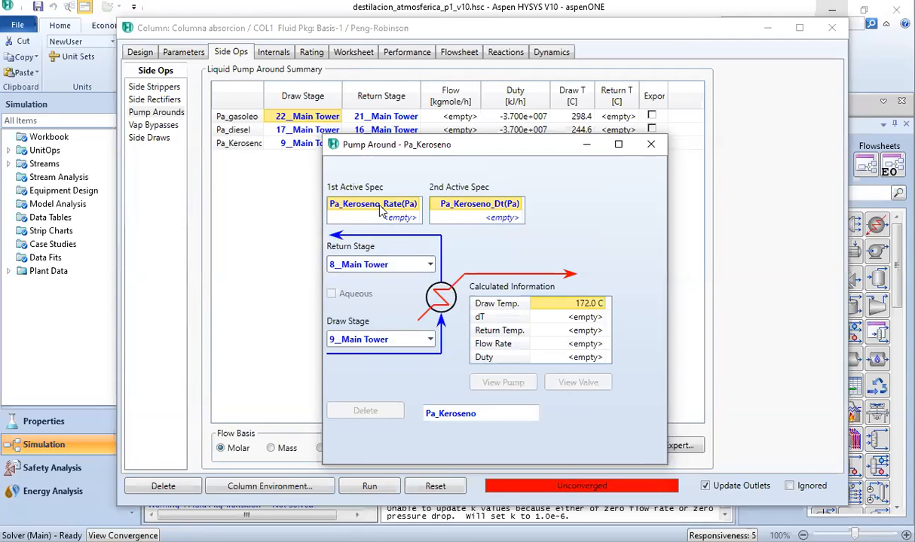
# Step: Set Pa_Keroseno's first active spec, the standard ideal volume flow rate, to 330 m3/h
pyautogui.doubleClick(363, 204)
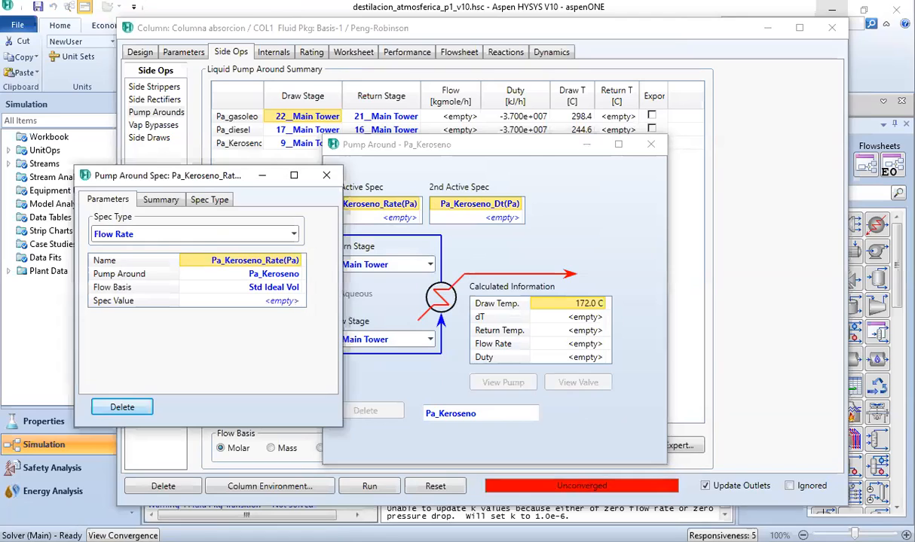
pyautogui.click(544, 343)
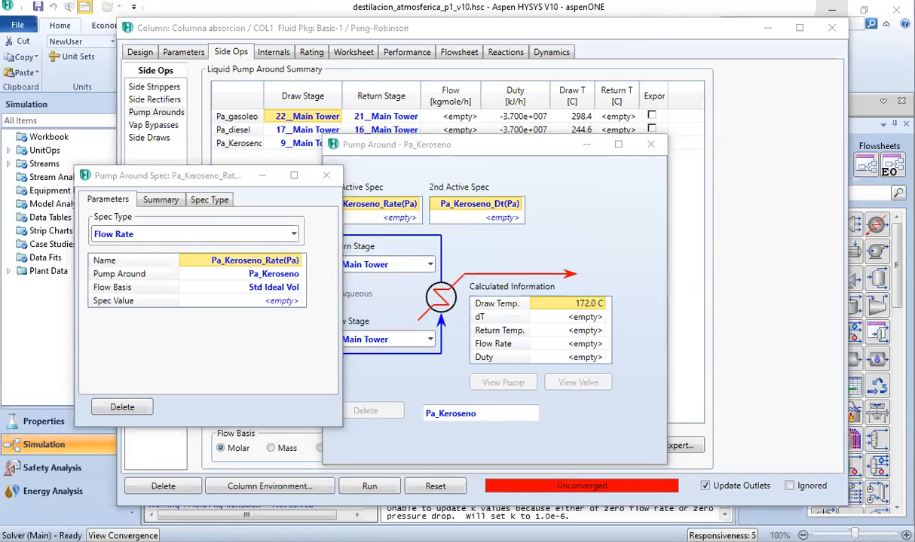
pyautogui.click(263, 282)
pyautogui.click(265, 300)
pyautogui.write('330')
pyautogui.press('Return')
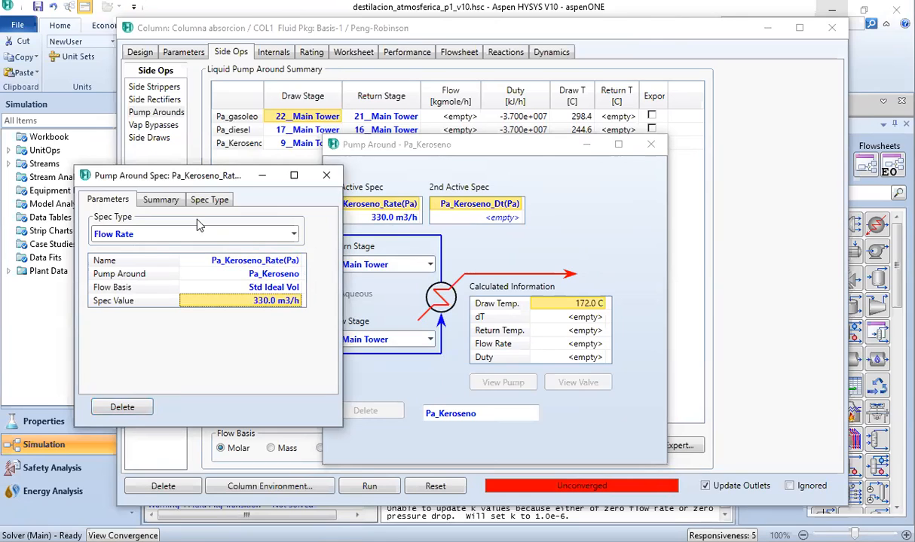
# Step: Change Pa_Keroseno's second active spec to Duty and set its value to -4.5e7 kJ/h
pyautogui.doubleClick(477, 206)
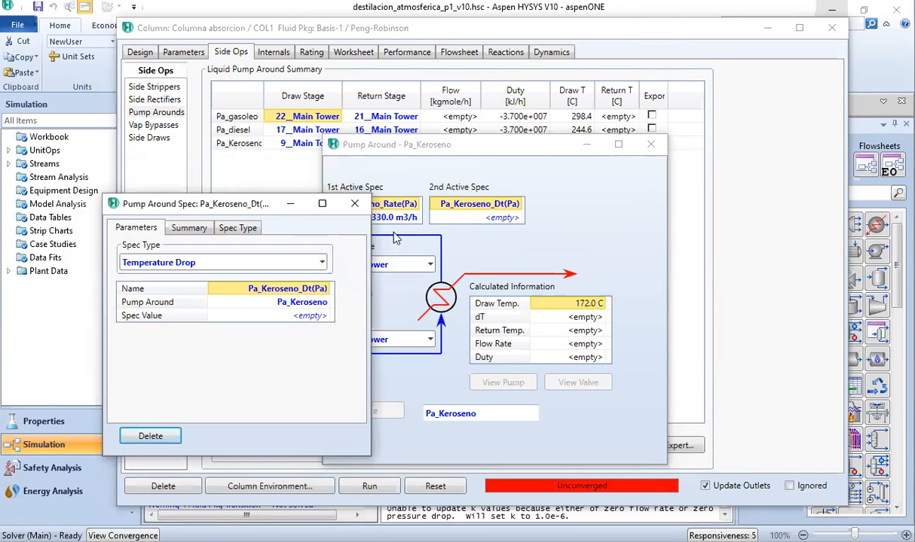
pyautogui.click(294, 265)
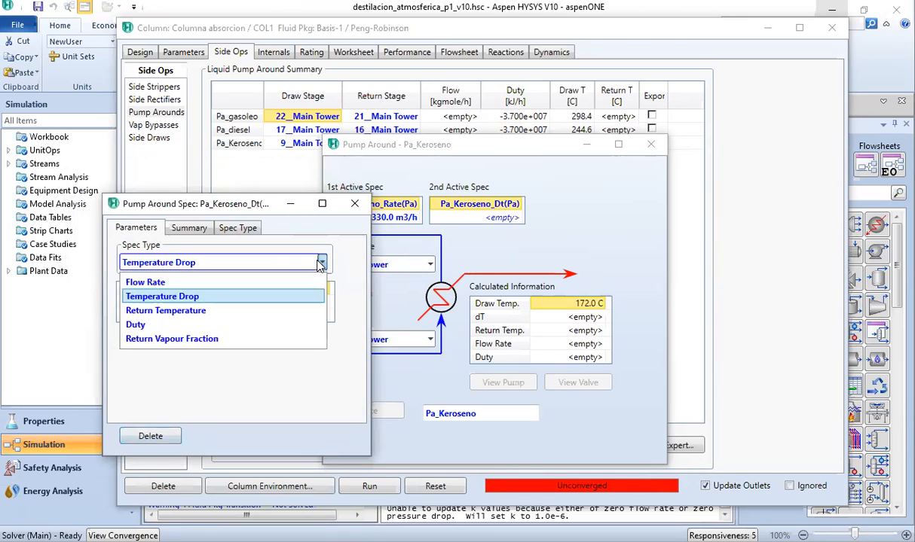
pyautogui.click(136, 324)
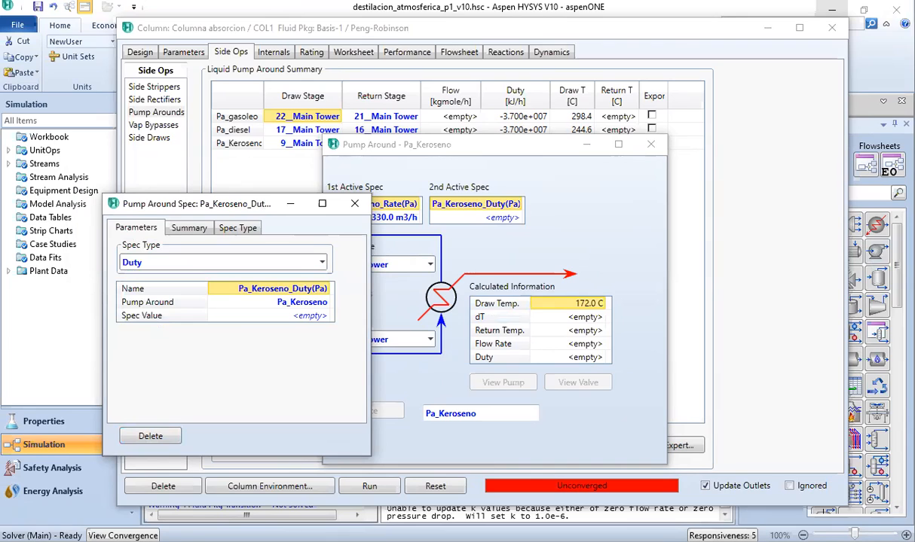
pyautogui.hotkey('alt', 'Tab')
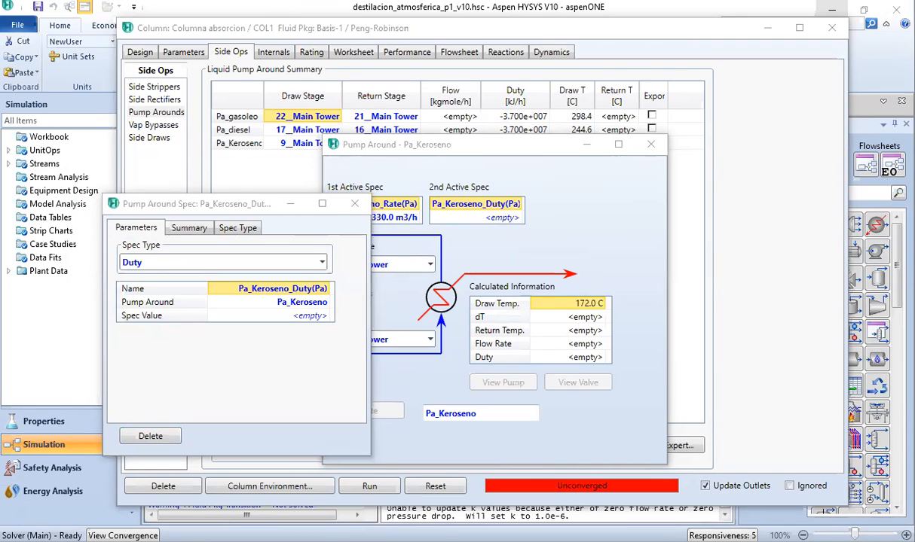
pyautogui.click(301, 316)
pyautogui.write('-4.5e7 kJ/h')
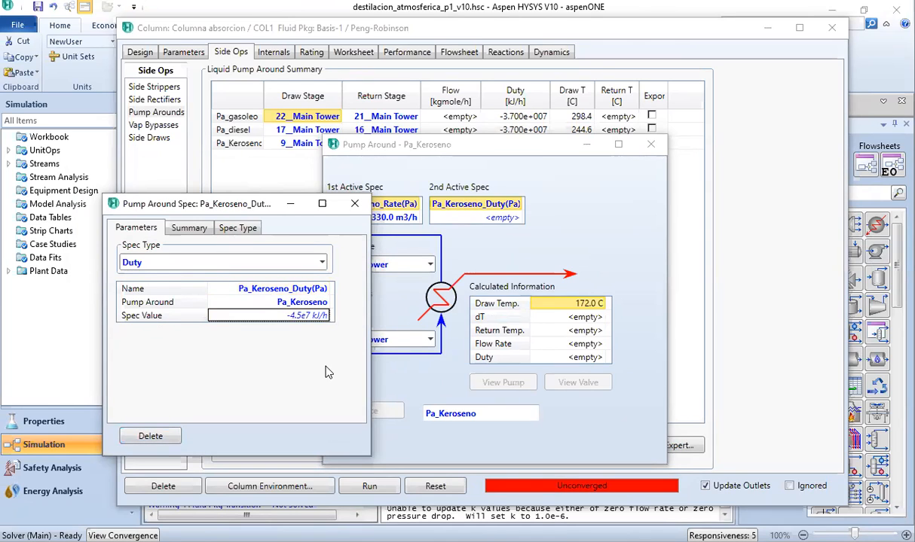
pyautogui.press('Return')
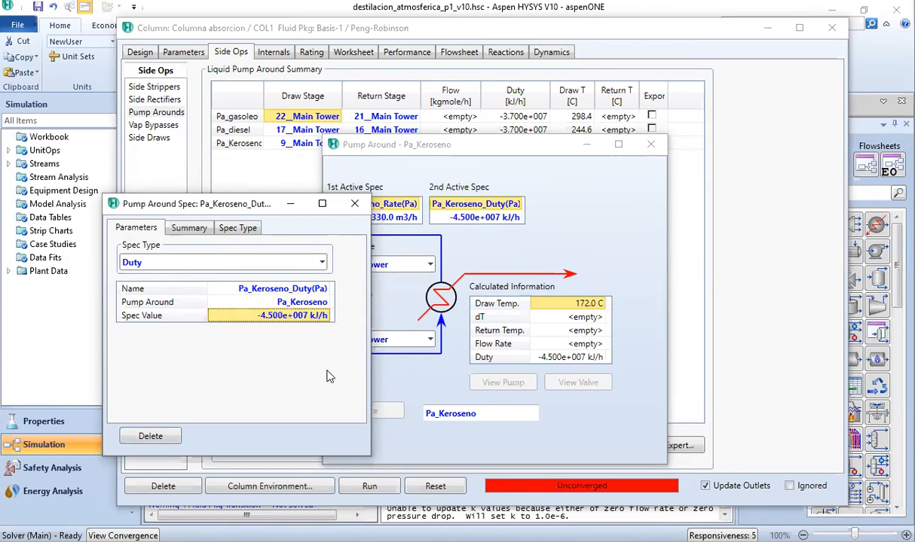
# Step: Close the Pa_Keroseno duty spec, run the column, and close the remaining windows to return to the main flowsheet
pyautogui.click(354, 203)
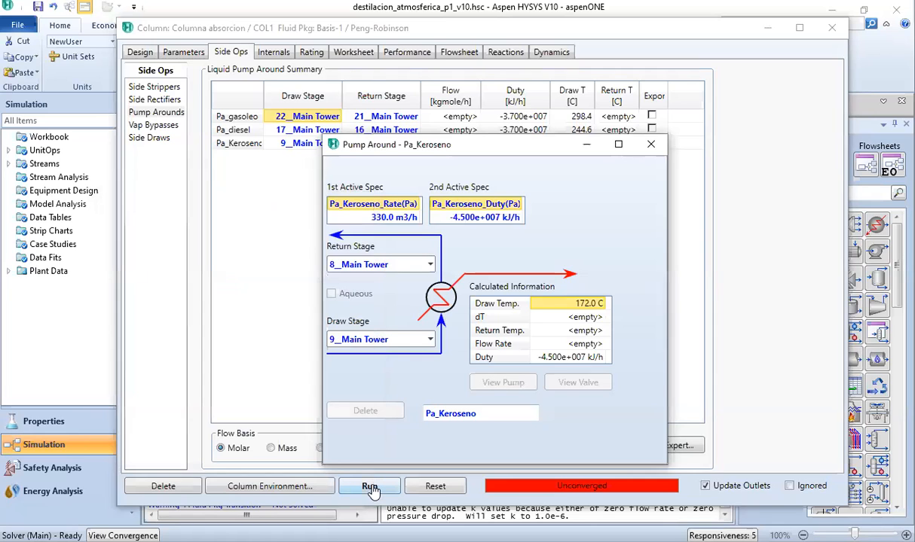
pyautogui.click(371, 488)
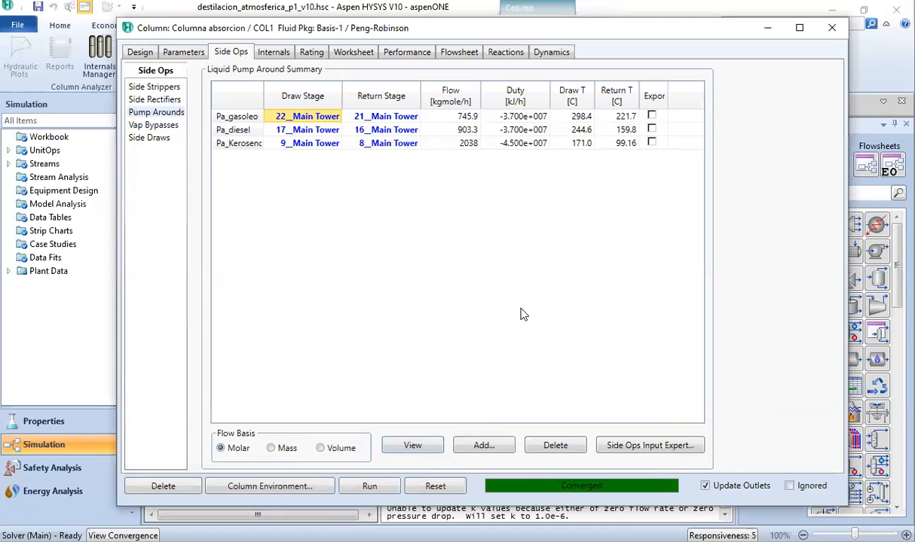
pyautogui.click(832, 28)
pyautogui.click(653, 144)
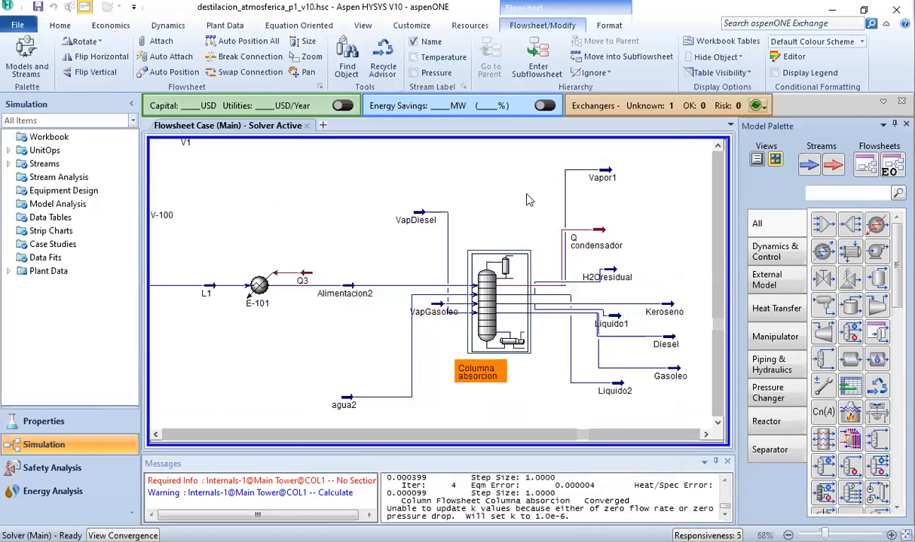
pyautogui.click(527, 200)
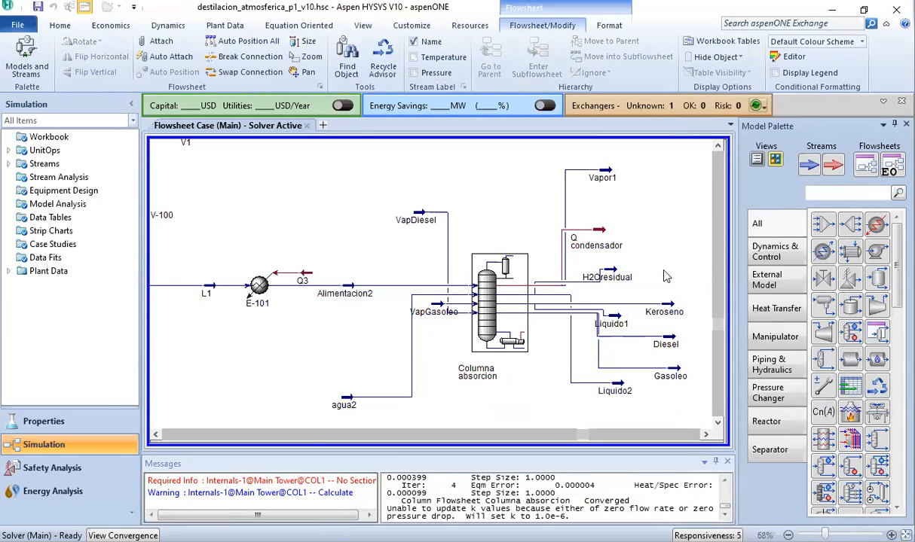
# Step: Examine the component mole fractions of the Gasoleo and Keroseno product streams
pyautogui.click(681, 373)
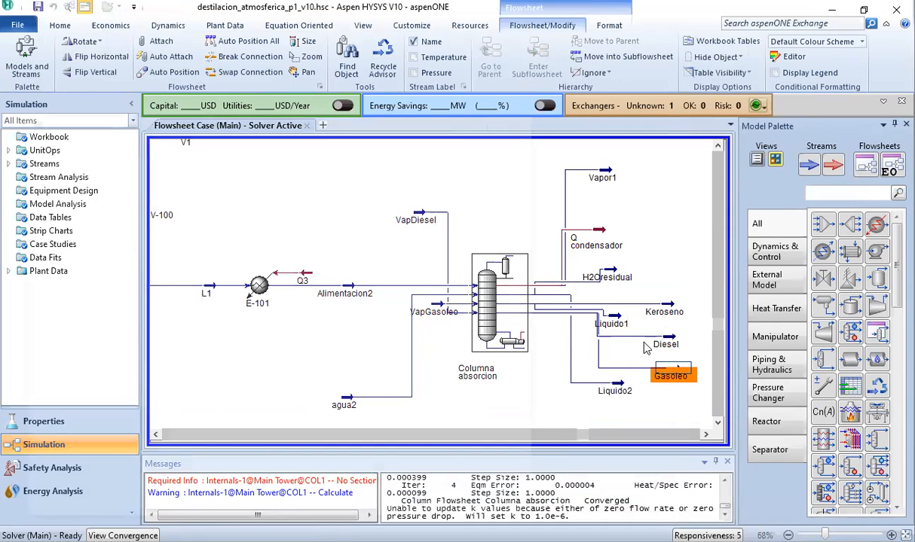
pyautogui.doubleClick(676, 375)
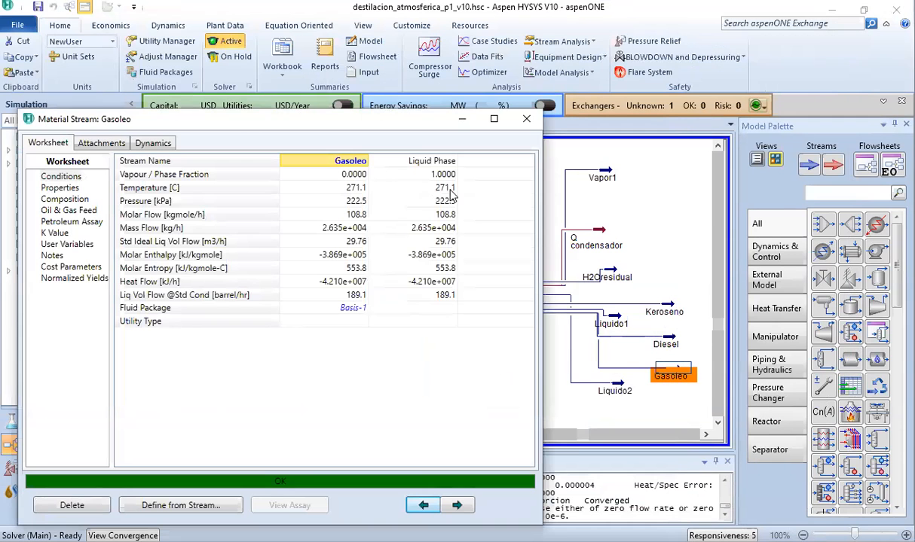
pyautogui.click(62, 199)
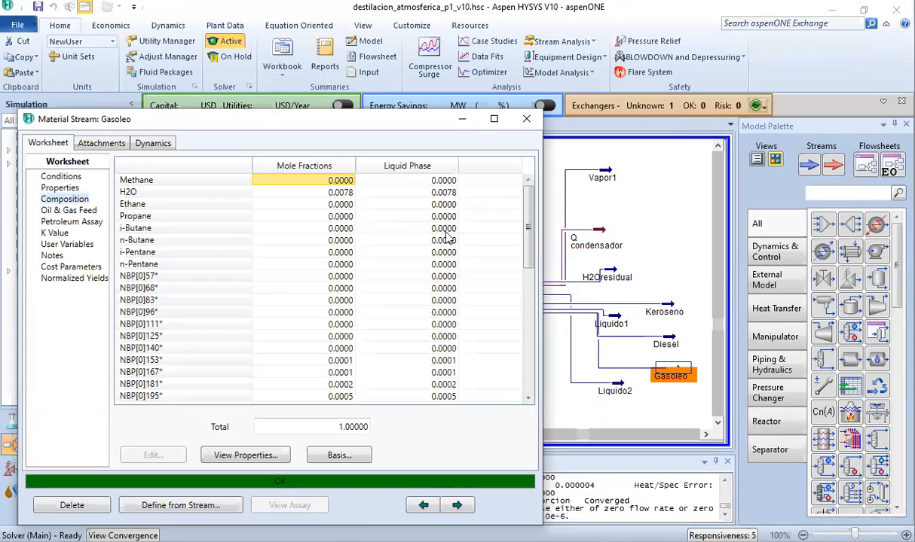
pyautogui.scroll(-8, 427, 321)
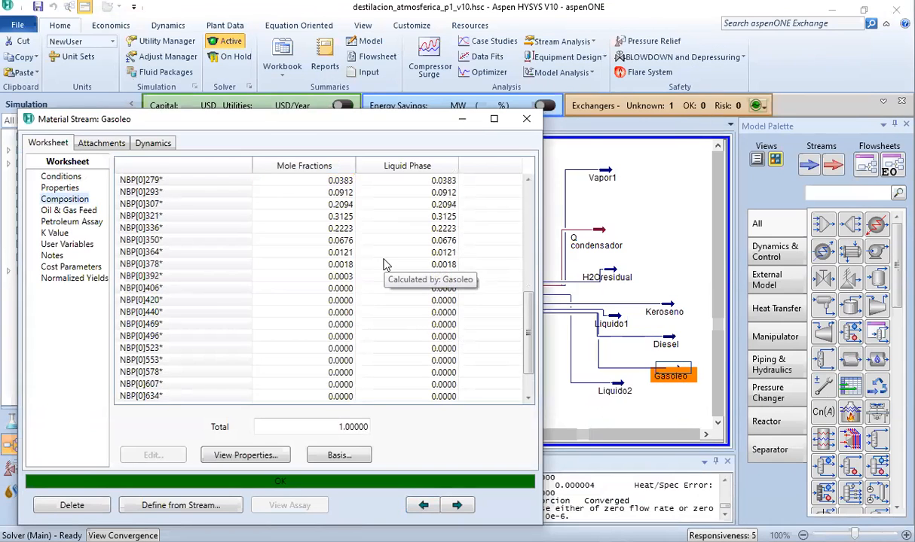
pyautogui.click(664, 309)
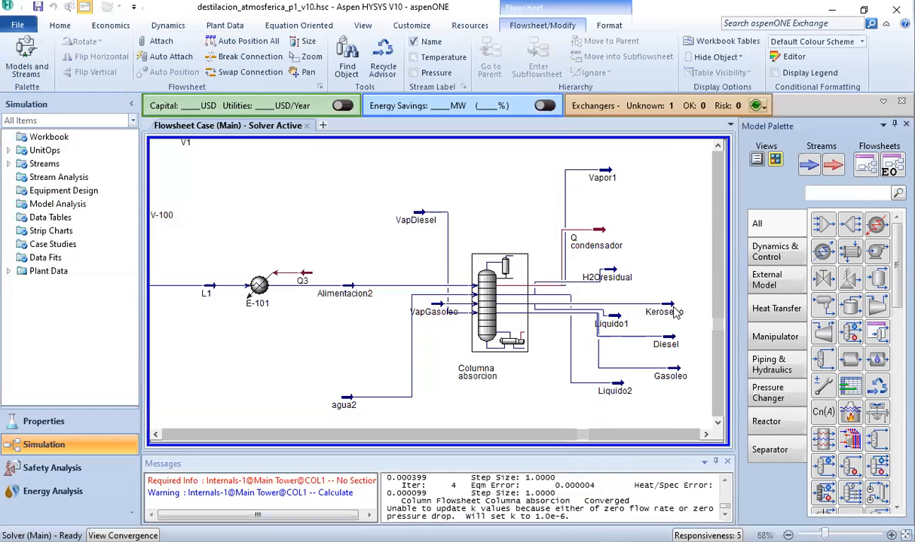
pyautogui.doubleClick(664, 309)
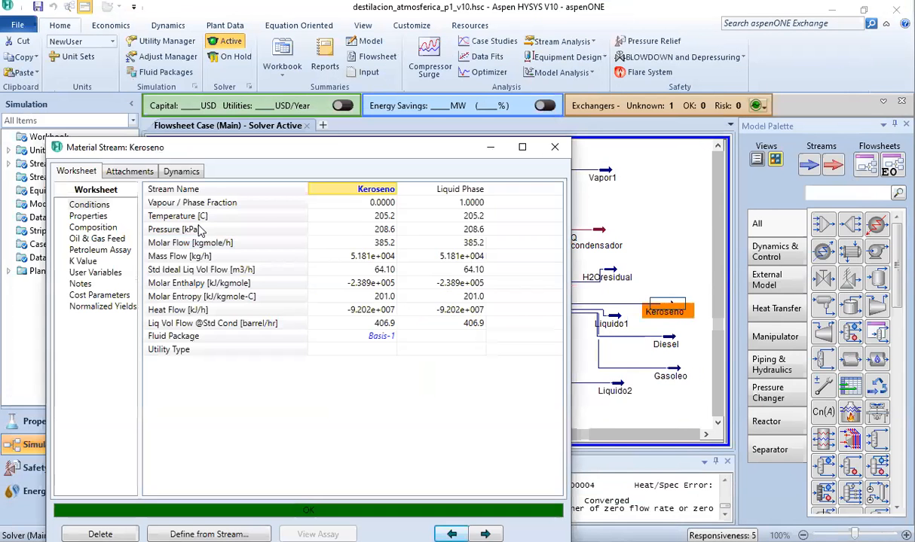
pyautogui.click(94, 226)
pyautogui.scroll(-6, 456, 301)
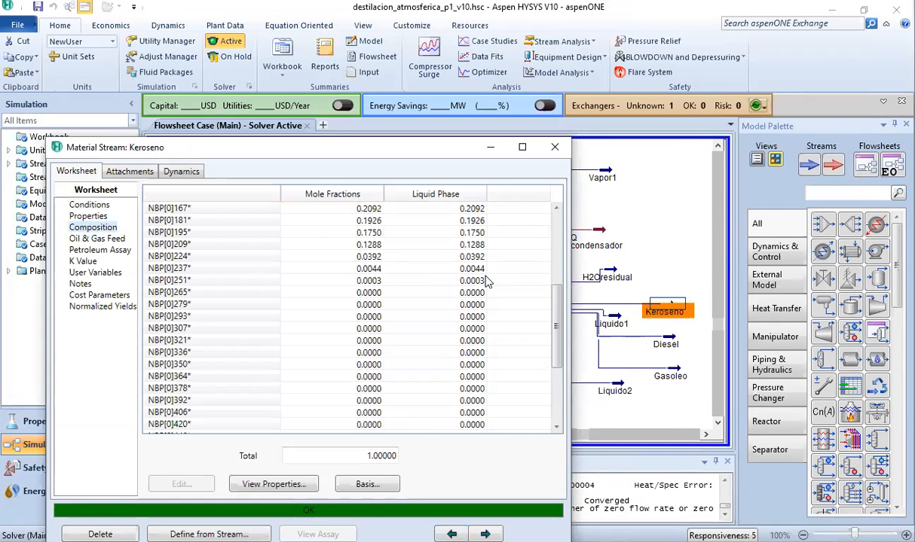
pyautogui.scroll(3, 488, 281)
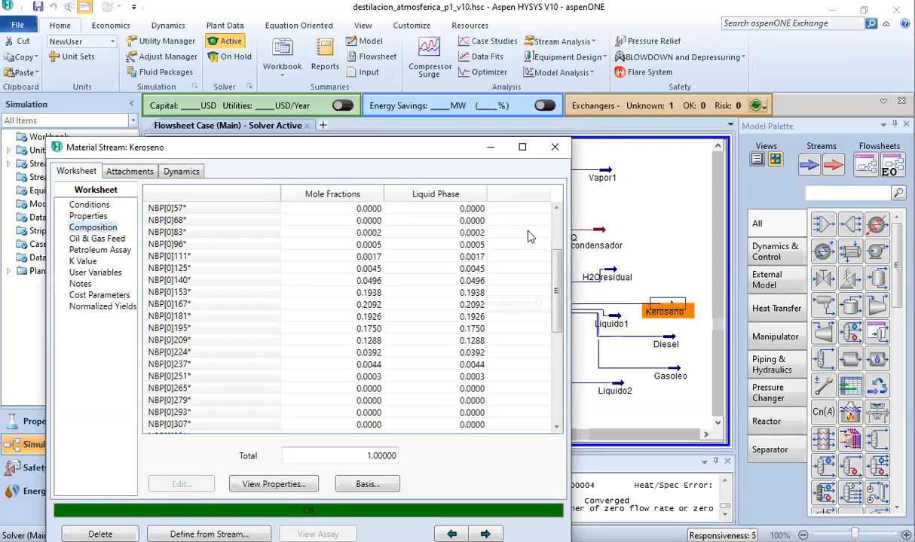
# Step: Review the Gasoleo stream's full composition and its conditions again, and close the stream window
pyautogui.doubleClick(667, 344)
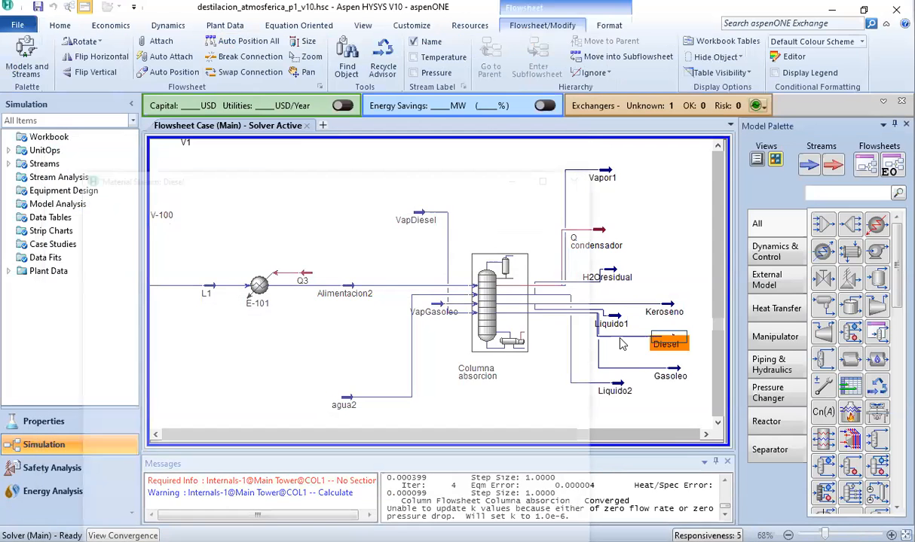
pyautogui.doubleClick(671, 376)
pyautogui.click(140, 284)
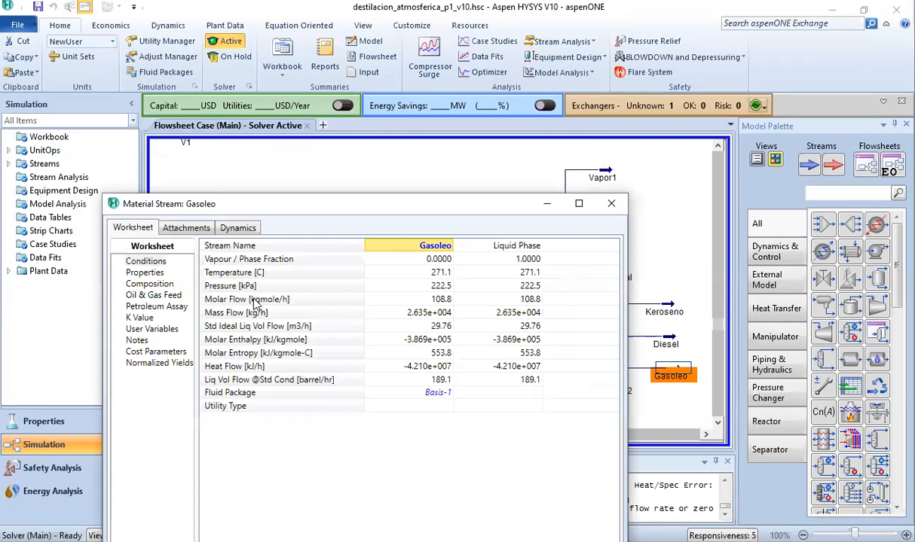
pyautogui.scroll(-10, 442, 329)
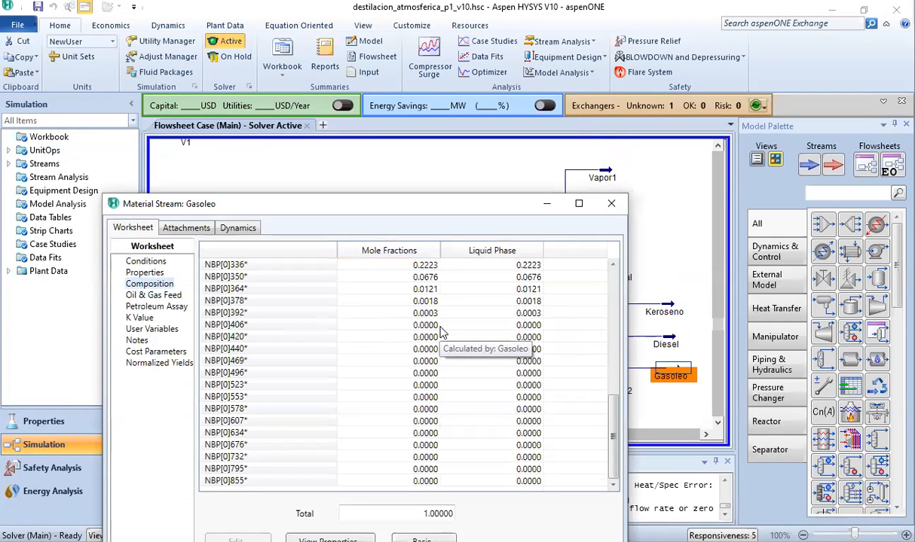
pyautogui.scroll(3, 468, 343)
pyautogui.scroll(6, 537, 349)
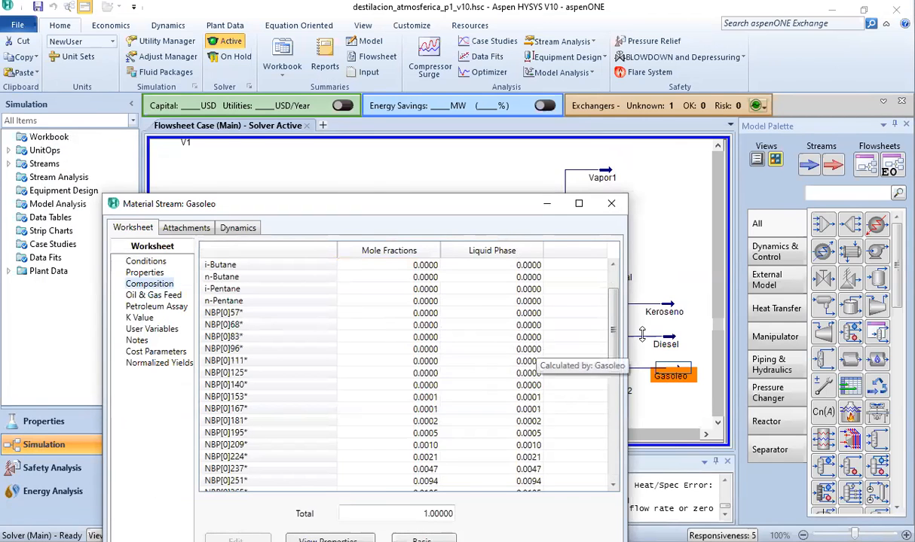
pyautogui.click(611, 204)
pyautogui.doubleClick(669, 376)
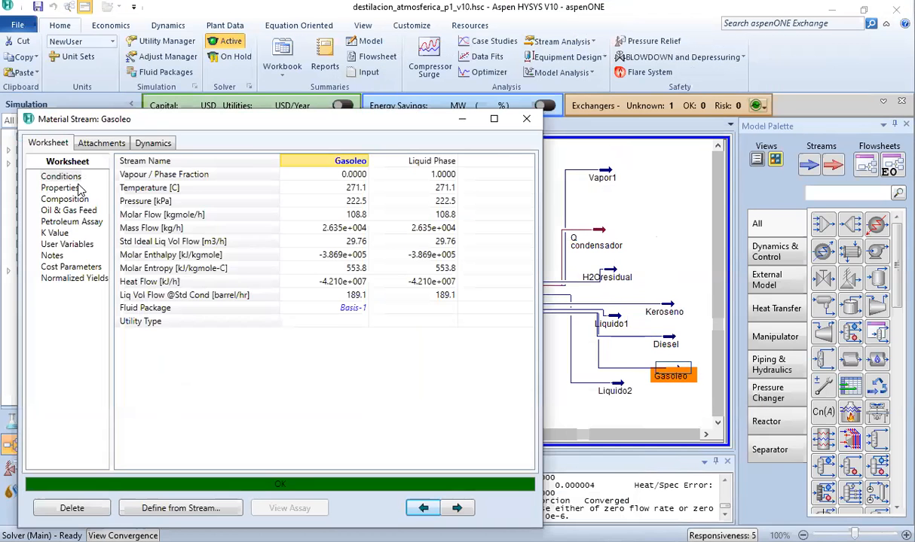
pyautogui.click(60, 199)
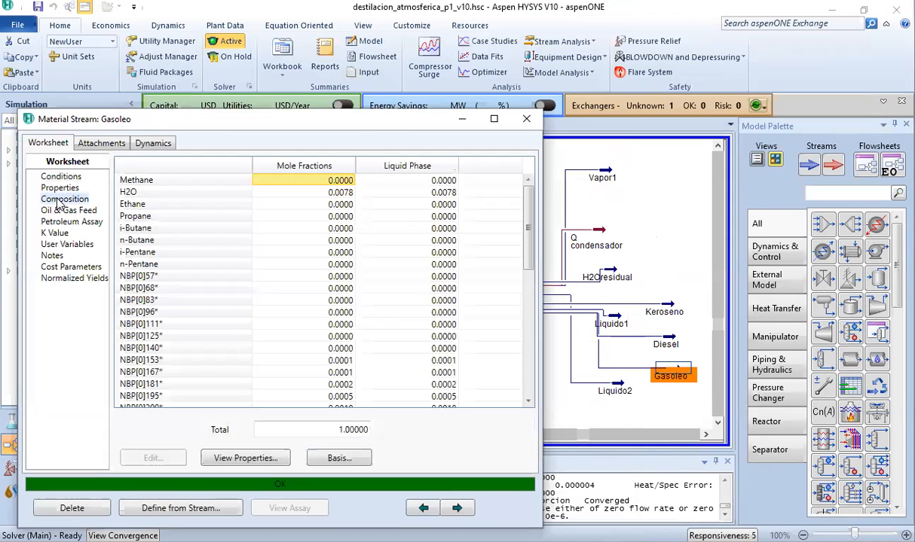
pyautogui.click(61, 176)
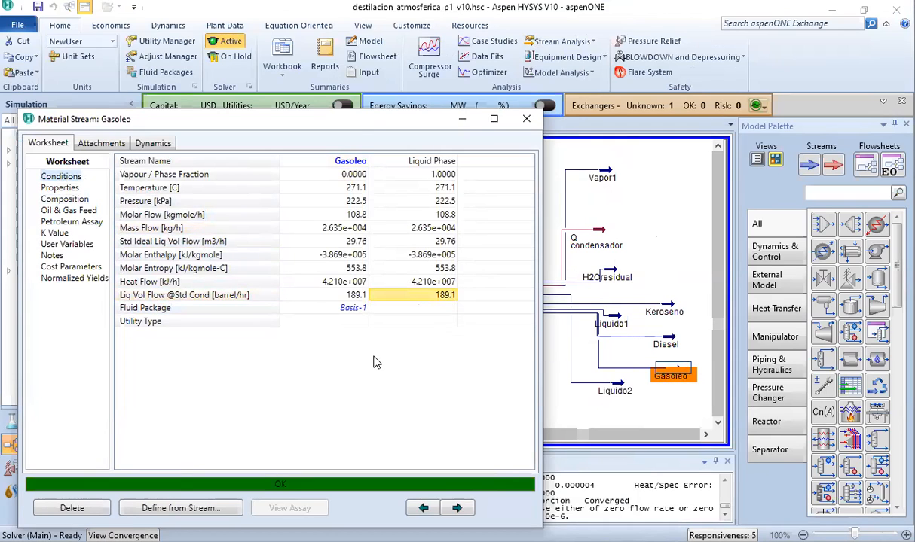
pyautogui.click(525, 119)
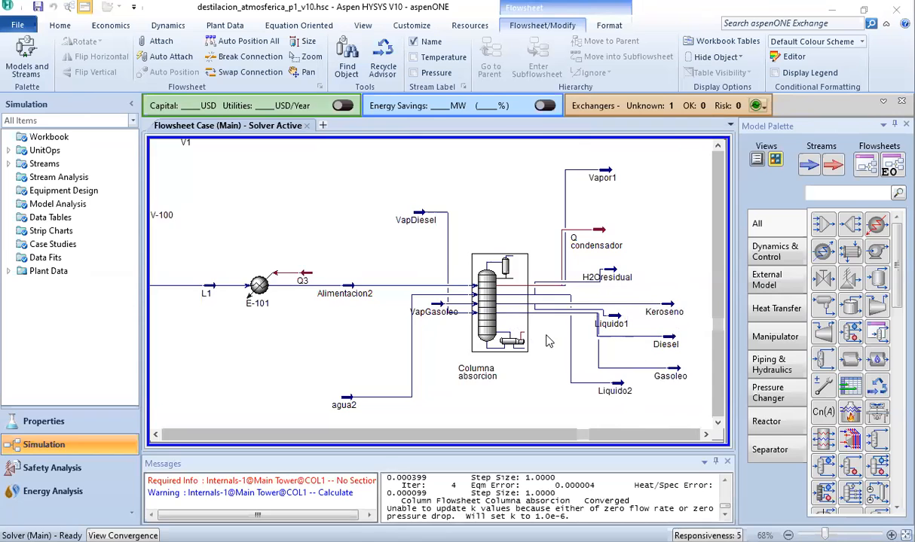
pyautogui.scroll(-4, 548, 341)
pyautogui.scroll(-1, 490, 343)
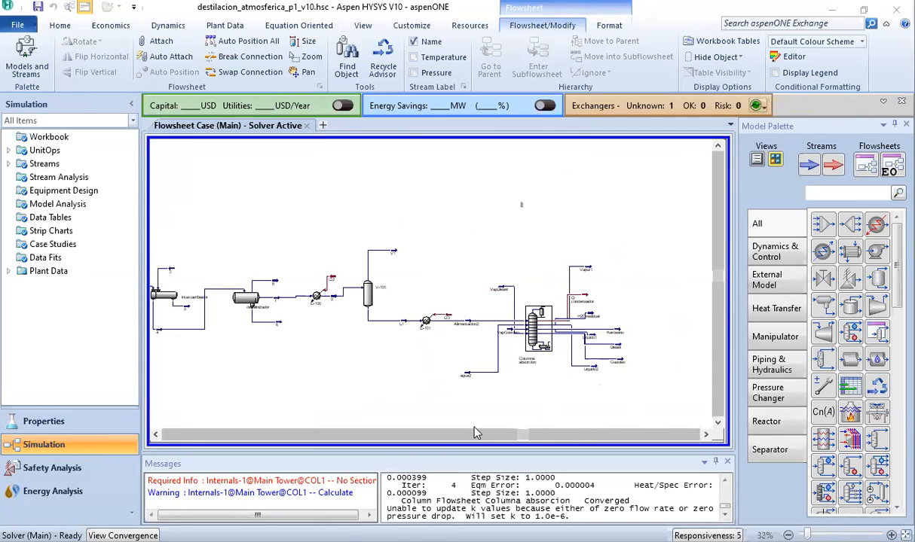
pyautogui.scroll(-1, 490, 411)
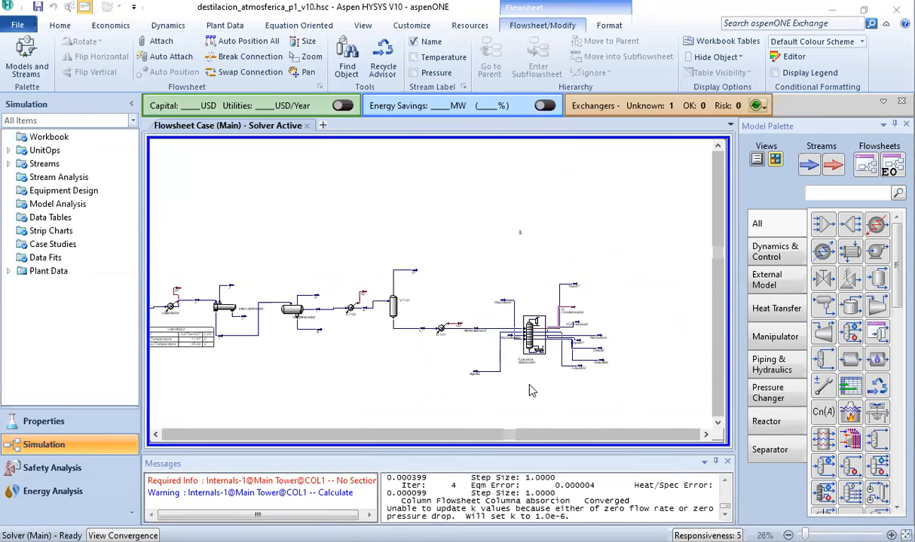
pyautogui.scroll(-1, 387, 413)
pyautogui.click(155, 435)
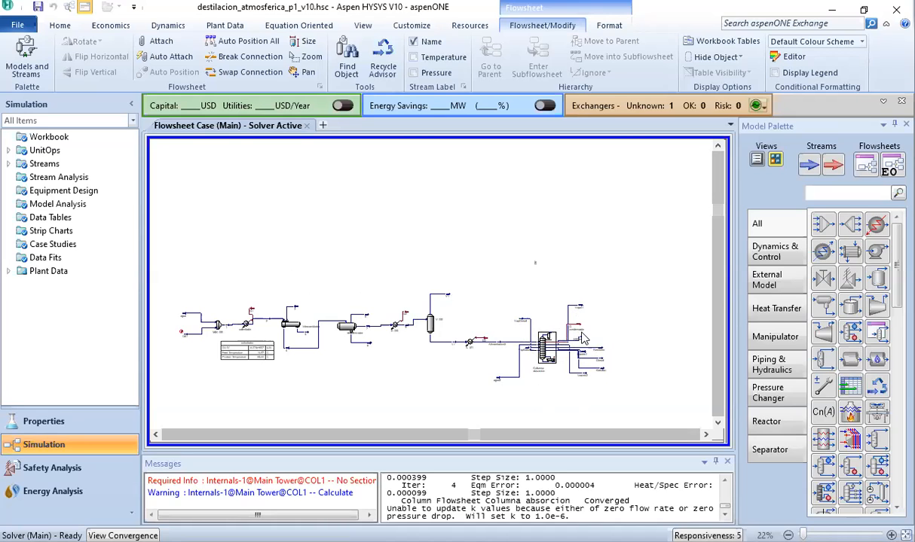
# Step: Save the case under the new file name destilacion_atmosferica_p2_v10.hsc in the ejemplos folder
pyautogui.moveTo(552, 316)
pyautogui.click(27, 25)
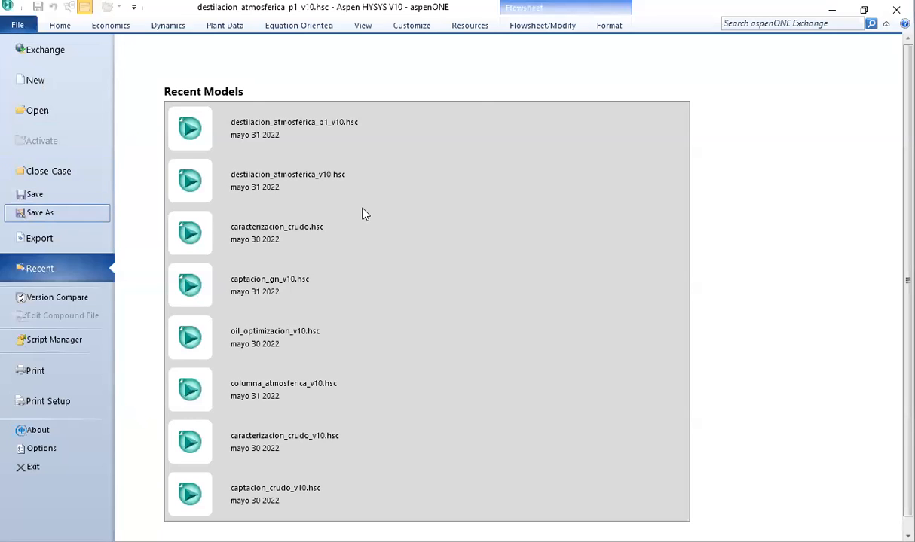
pyautogui.click(199, 267)
pyautogui.press('BackSpace')
pyautogui.write('2_v10.hsc')
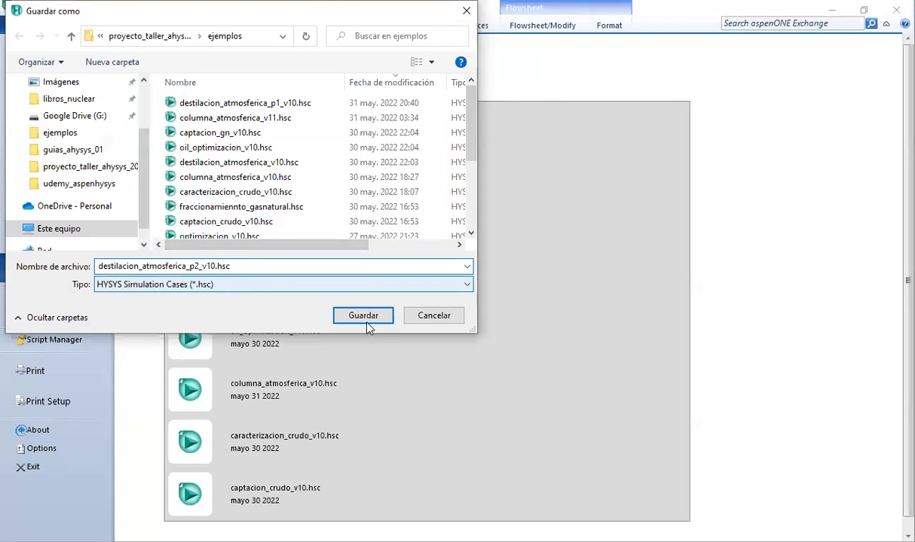
pyautogui.click(366, 324)
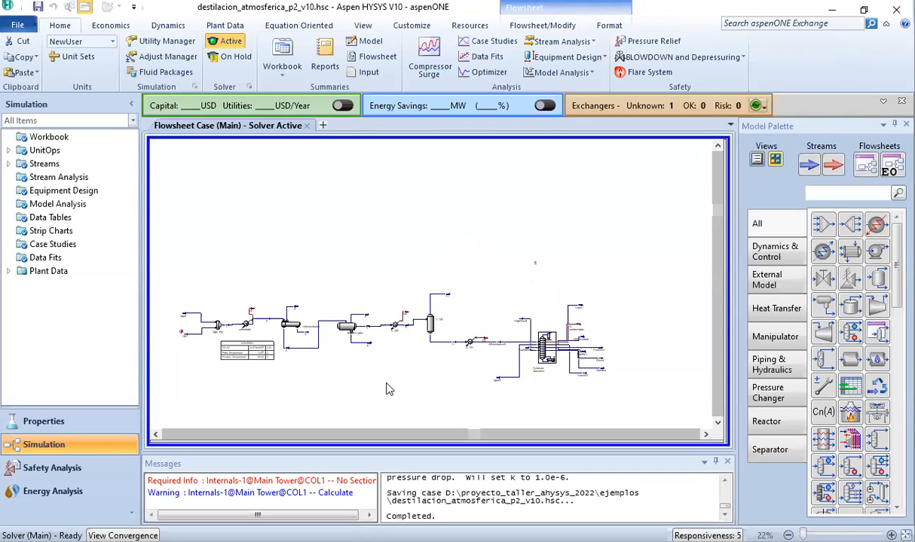
# Step: Create a new, empty simulation case
pyautogui.moveTo(491, 350)
pyautogui.click(17, 29)
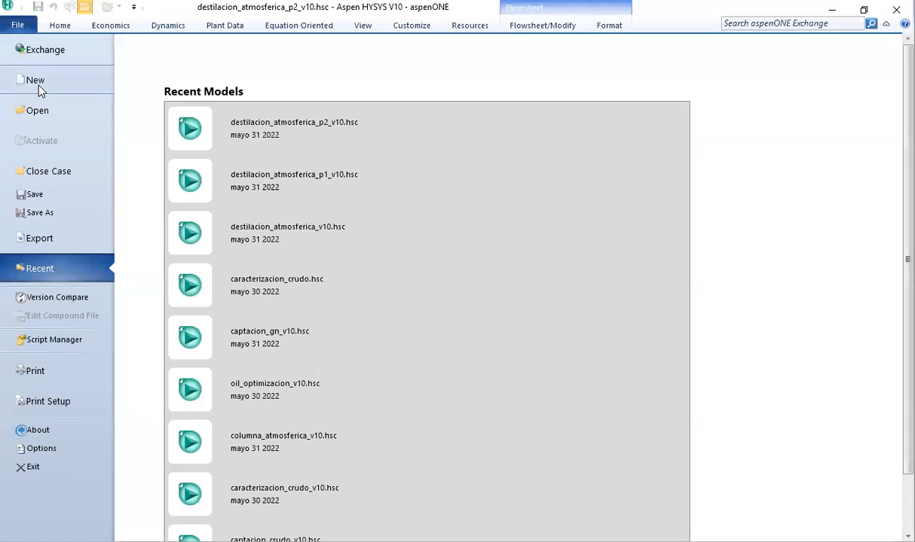
pyautogui.click(37, 80)
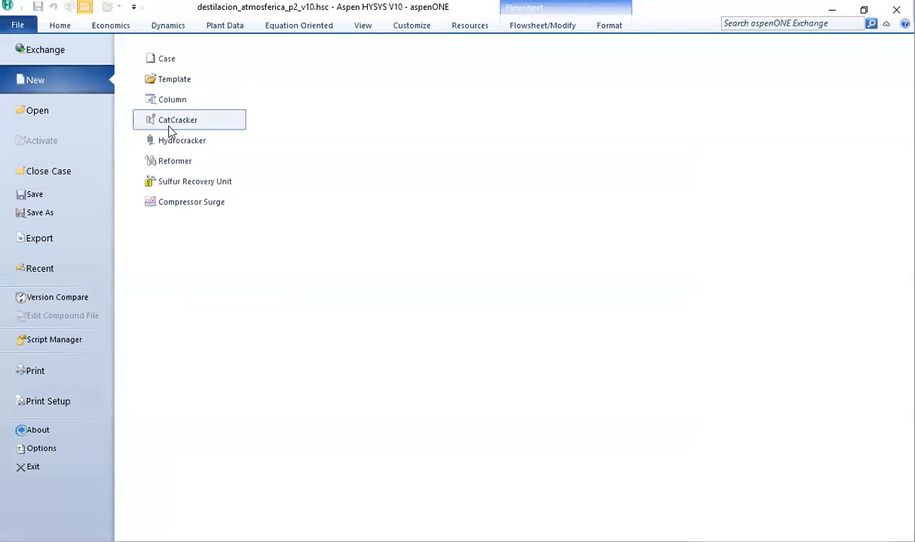
pyautogui.click(164, 59)
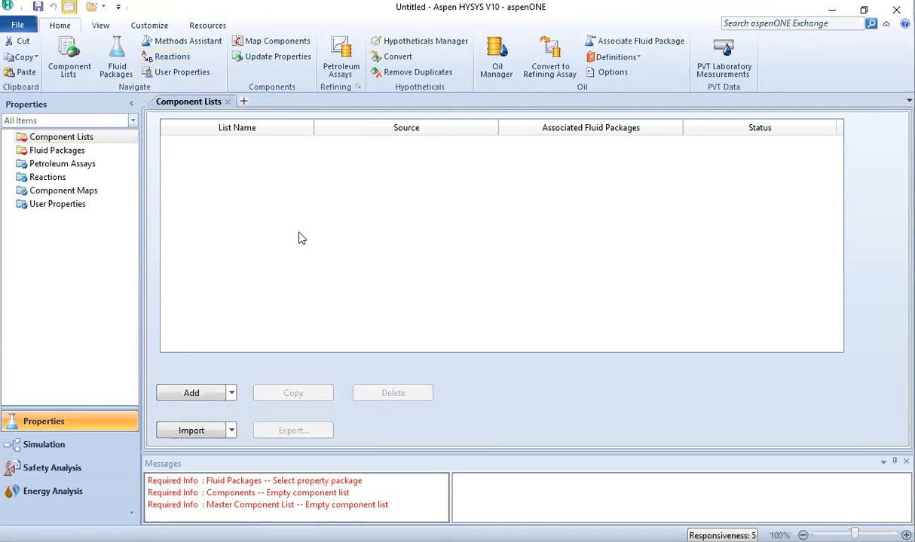
# Step: Create a component list from the HYSYS databank and add methane, ethane, propane, i-butane, n-butane, i-pentane and n-pentane
pyautogui.click(198, 402)
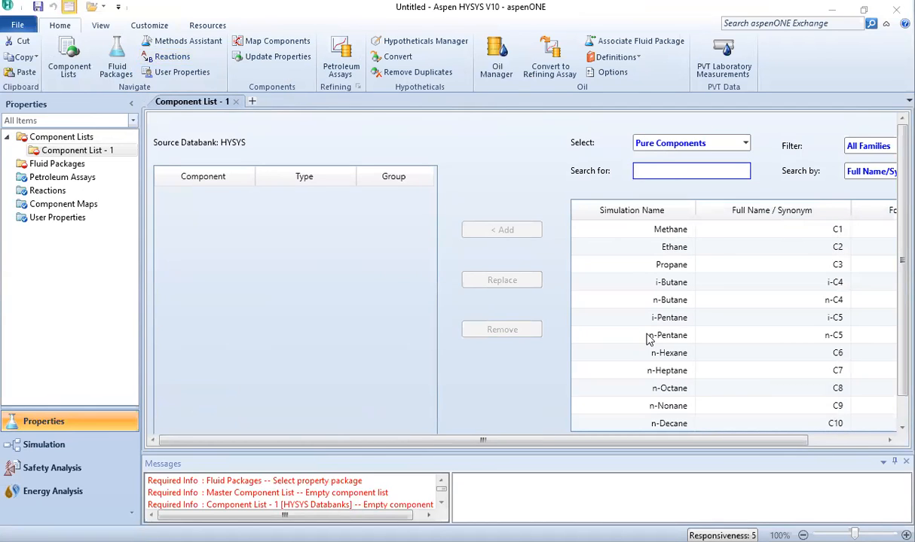
pyautogui.moveTo(829, 233); pyautogui.dragTo(826, 338)
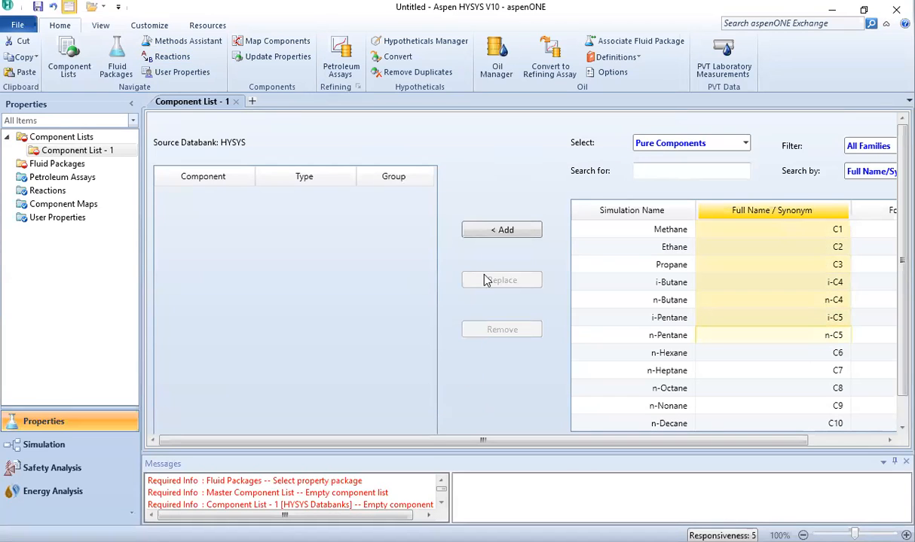
pyautogui.click(488, 230)
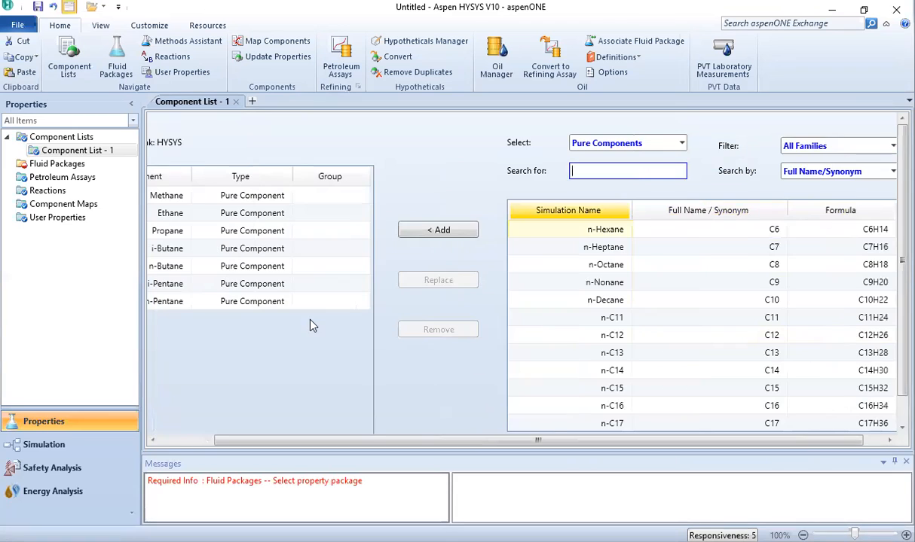
pyautogui.moveTo(335, 440); pyautogui.dragTo(280, 441)
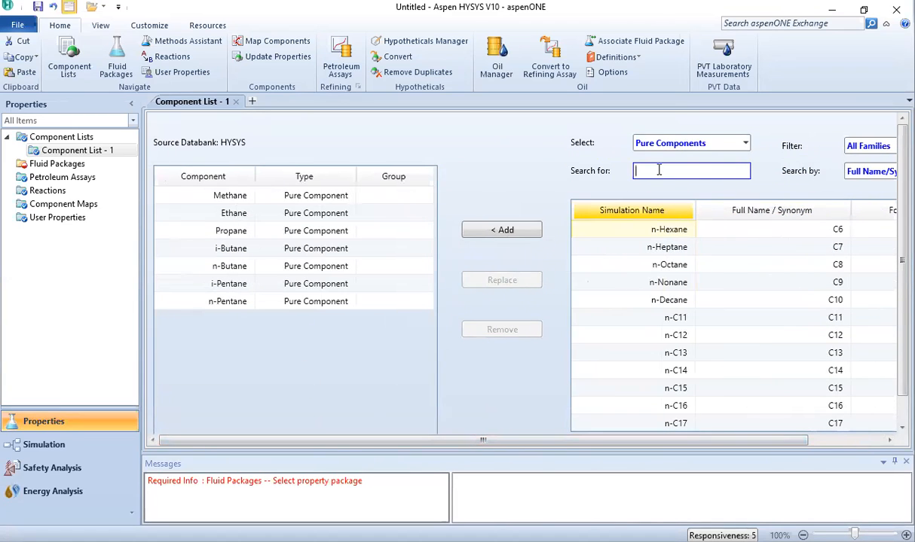
# Step: Find nitrogen (n2) and H2S among the pure components and add both to the component list
pyautogui.write('n2')
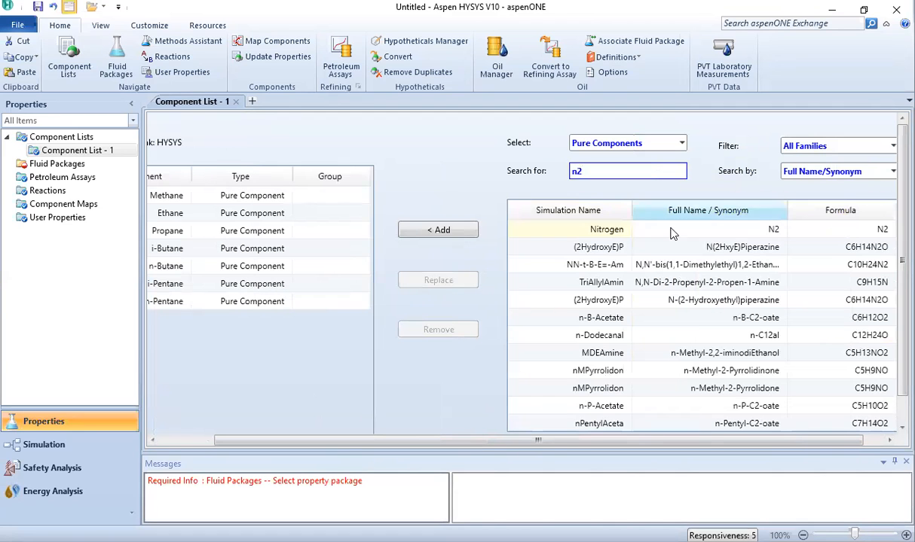
pyautogui.doubleClick(619, 230)
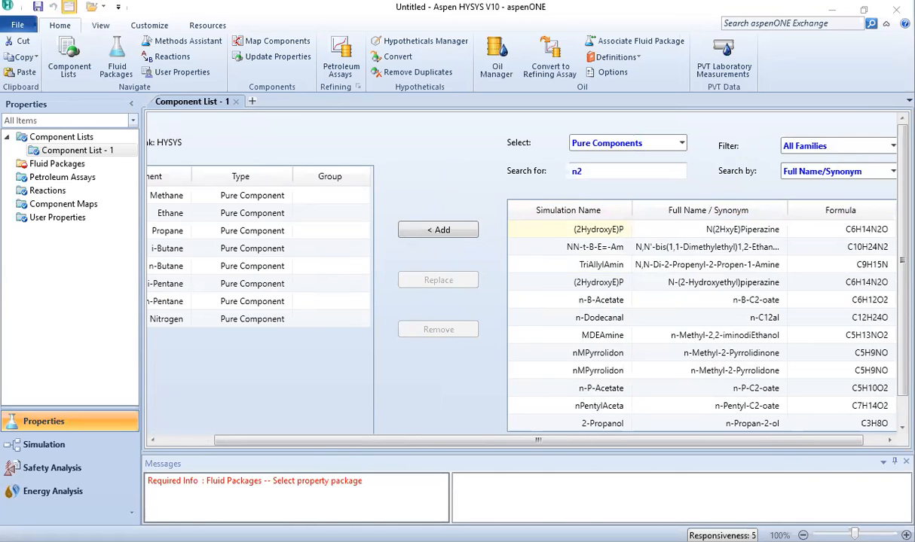
pyautogui.doubleClick(577, 171)
pyautogui.press('BackSpace')
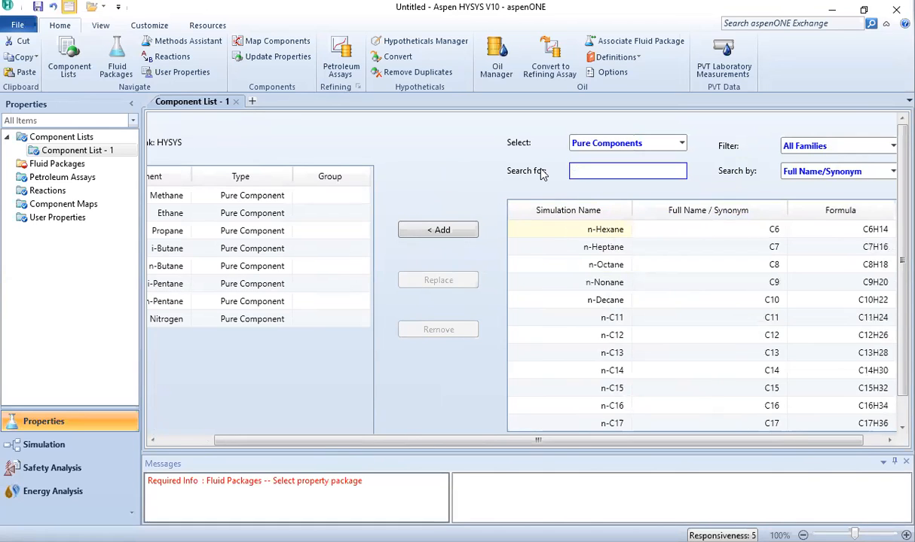
pyautogui.write('h2s')
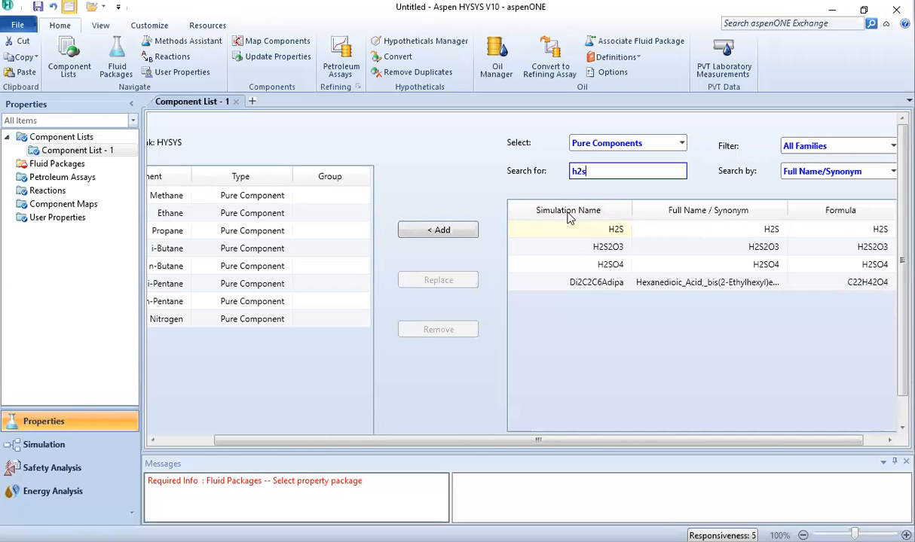
pyautogui.doubleClick(612, 230)
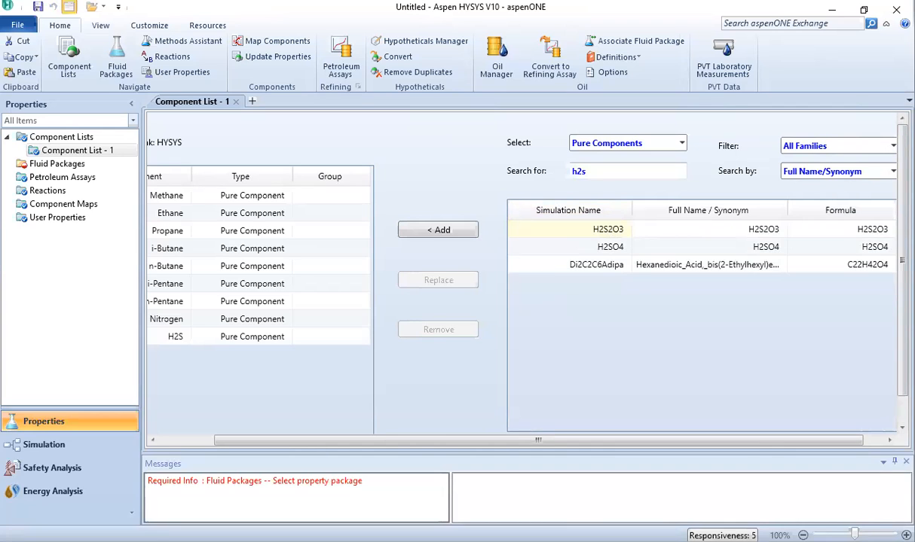
# Step: Find CO2 and H2O among the pure components and add both to the component list
pyautogui.click(595, 171)
pyautogui.write('co2')
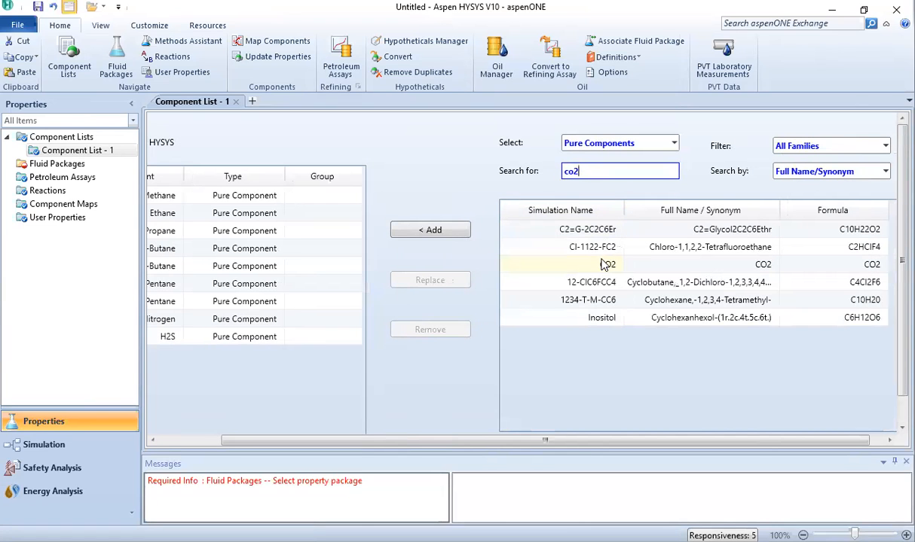
pyautogui.doubleClick(577, 263)
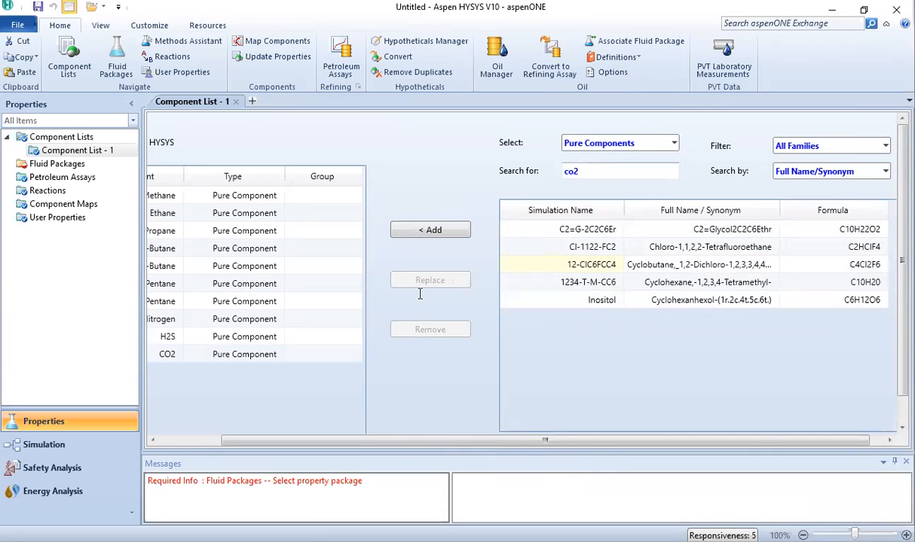
pyautogui.click(578, 171)
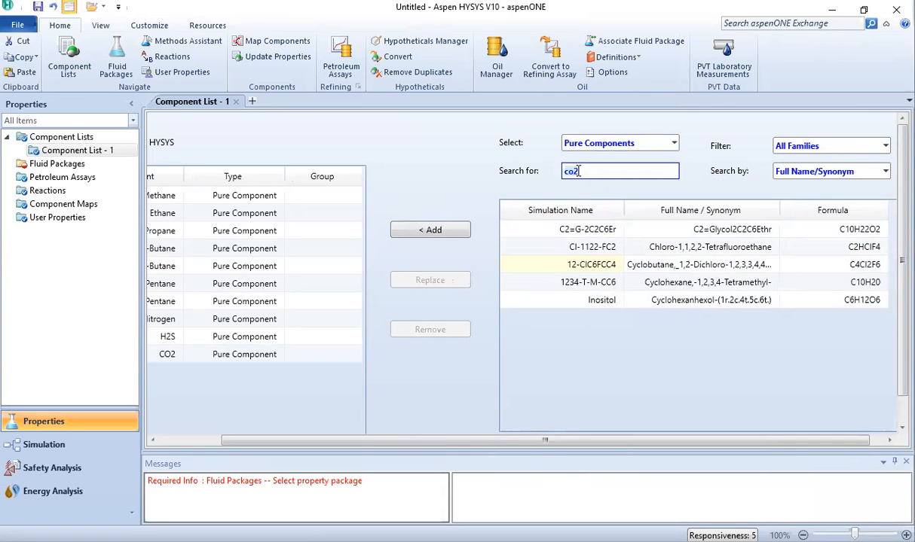
pyautogui.press('BackSpace')
pyautogui.press('BackSpace')
pyautogui.press('BackSpace')
pyautogui.write('h2o')
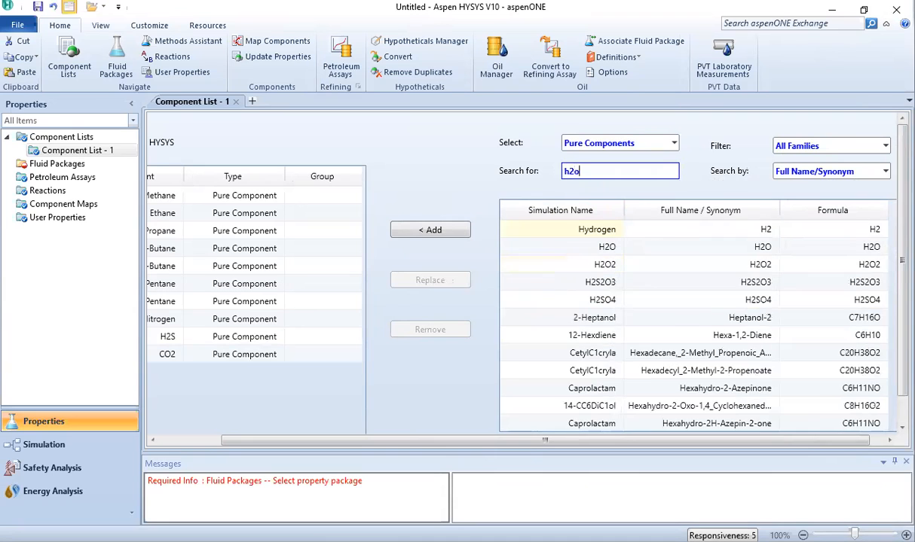
pyautogui.doubleClick(570, 227)
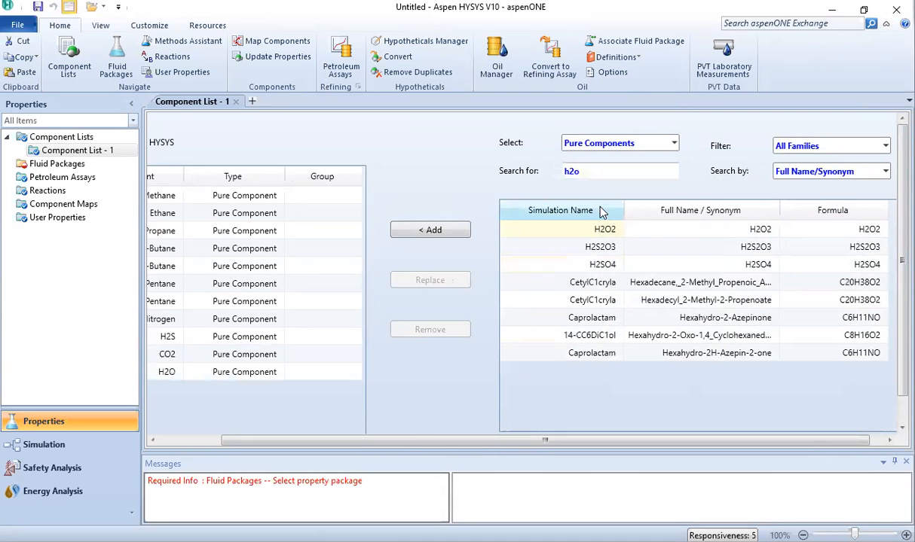
# Step: Find TEG among the pure components, add TEGlycol to the component list and review the complete list
pyautogui.click(586, 173)
pyautogui.write('teg')
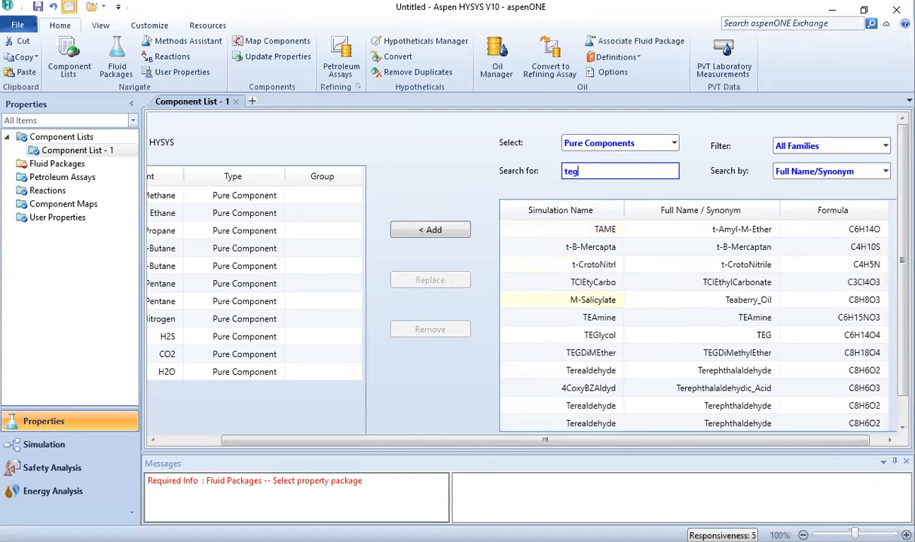
pyautogui.doubleClick(564, 229)
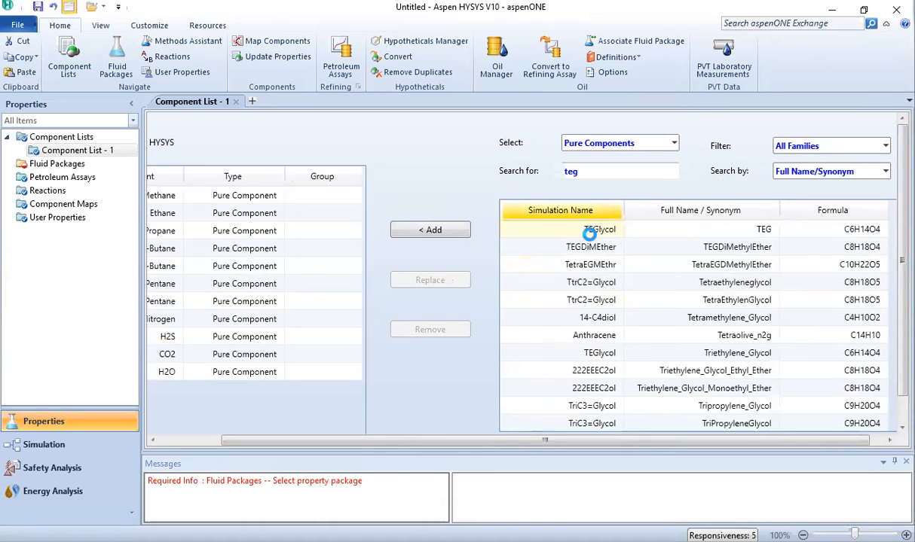
pyautogui.moveTo(275, 443); pyautogui.dragTo(204, 443)
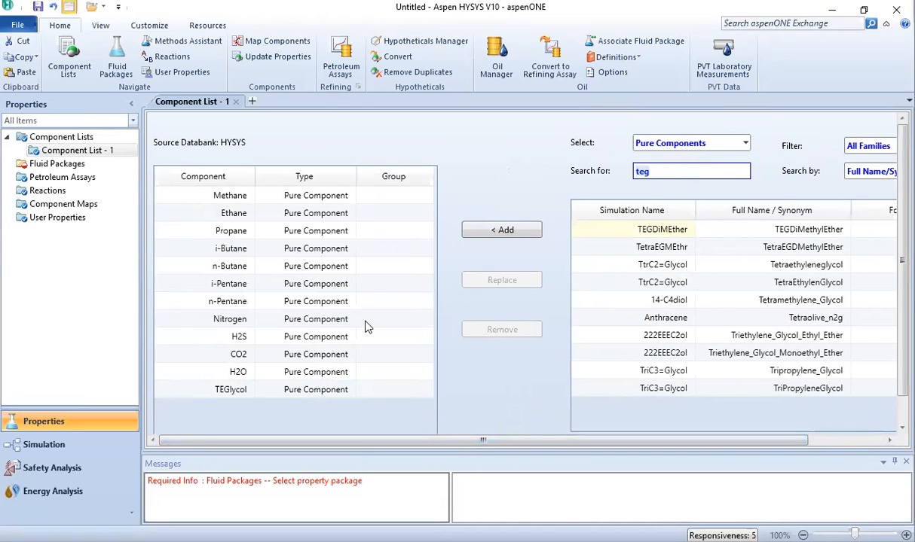
pyautogui.scroll(-2, 369, 326)
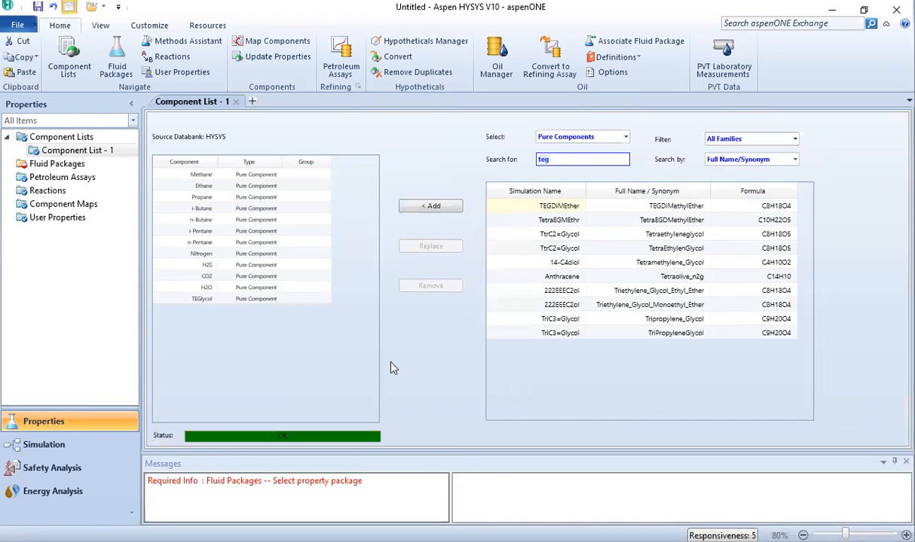
# Step: Add a fluid package for the component list using the Peng-Robinson property package
pyautogui.click(54, 165)
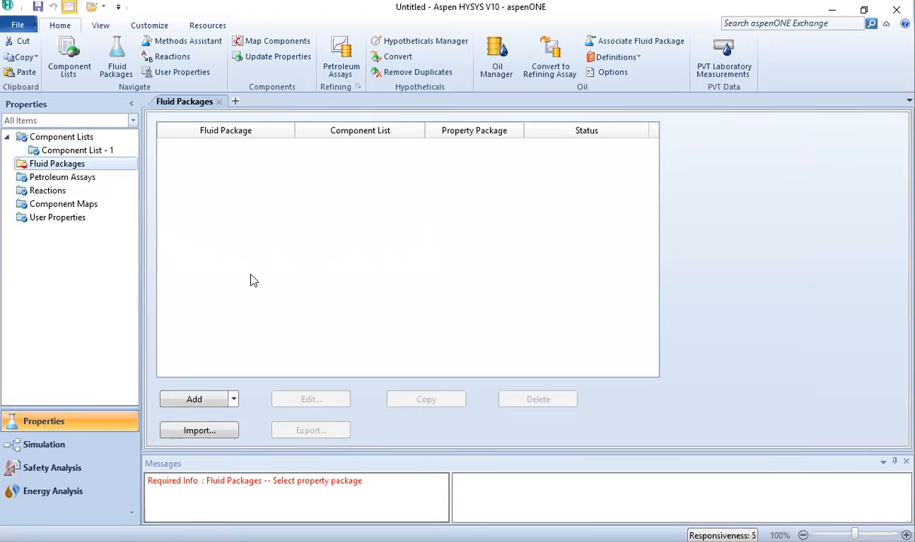
pyautogui.click(198, 400)
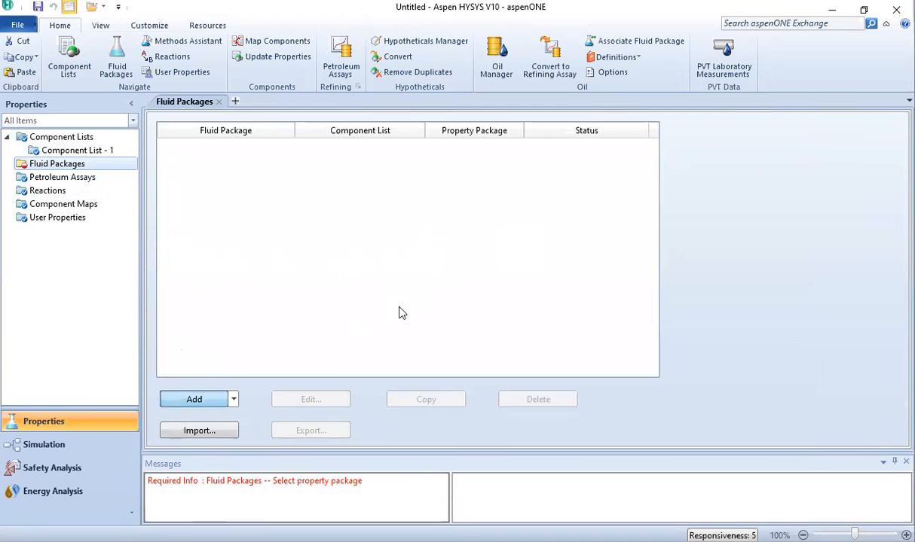
pyautogui.scroll(-8, 222, 278)
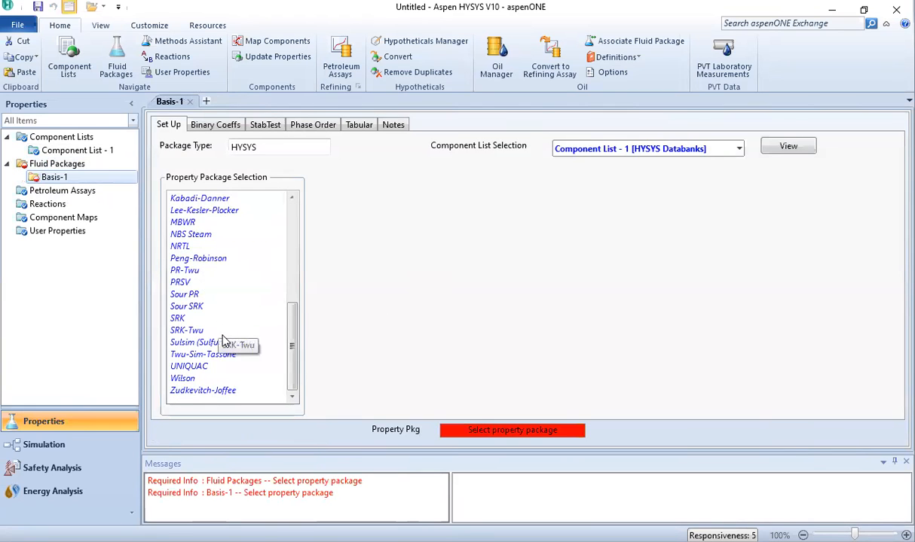
pyautogui.click(183, 259)
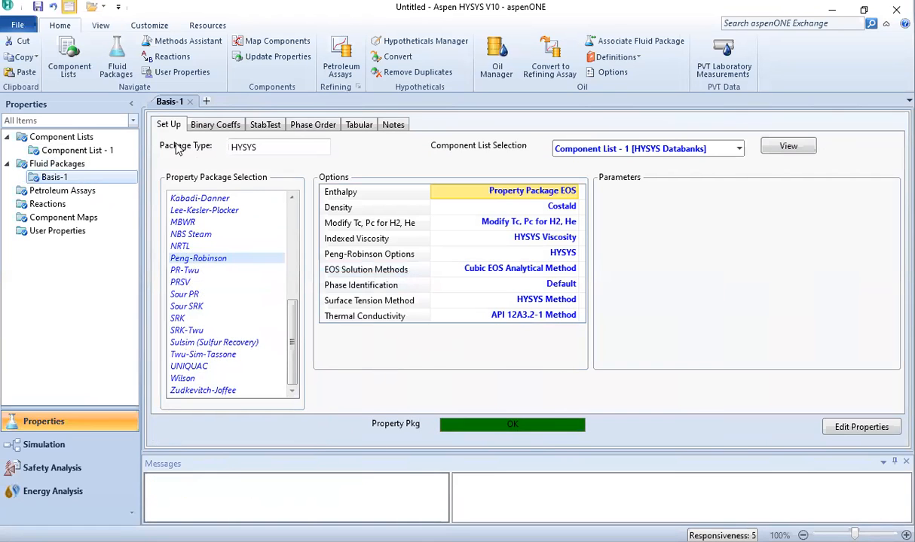
# Step: Enter the simulation environment, place a material stream on the flowsheet and name it InGas
pyautogui.click(42, 444)
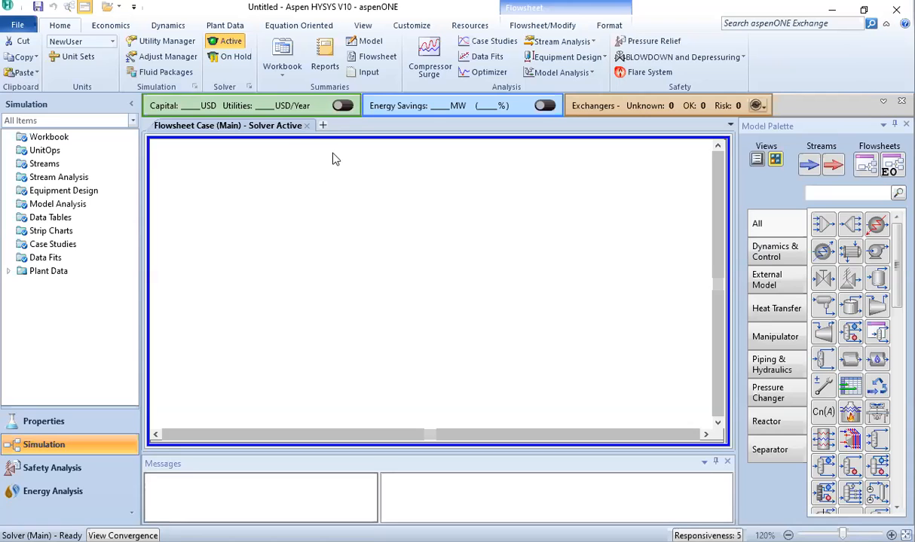
pyautogui.moveTo(812, 167); pyautogui.dragTo(235, 217)
pyautogui.doubleClick(242, 221)
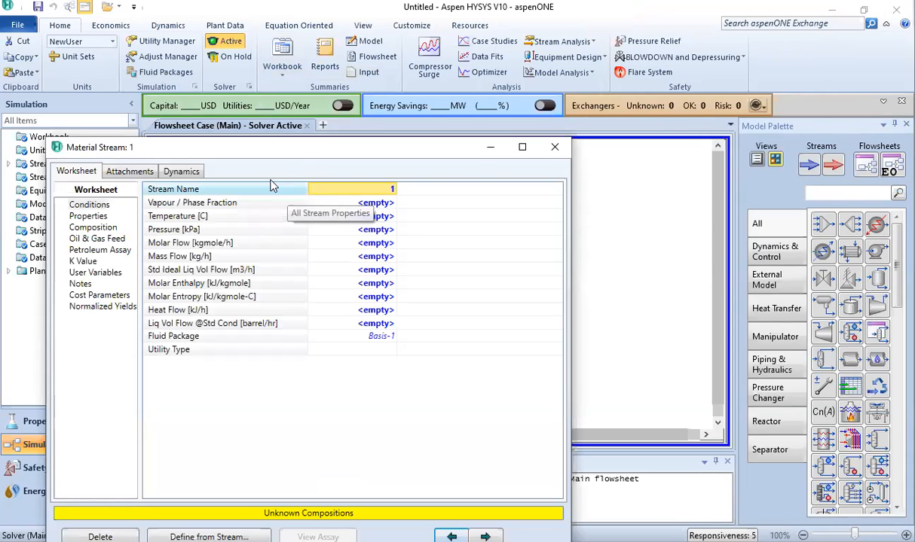
pyautogui.click(369, 190)
pyautogui.write('G')
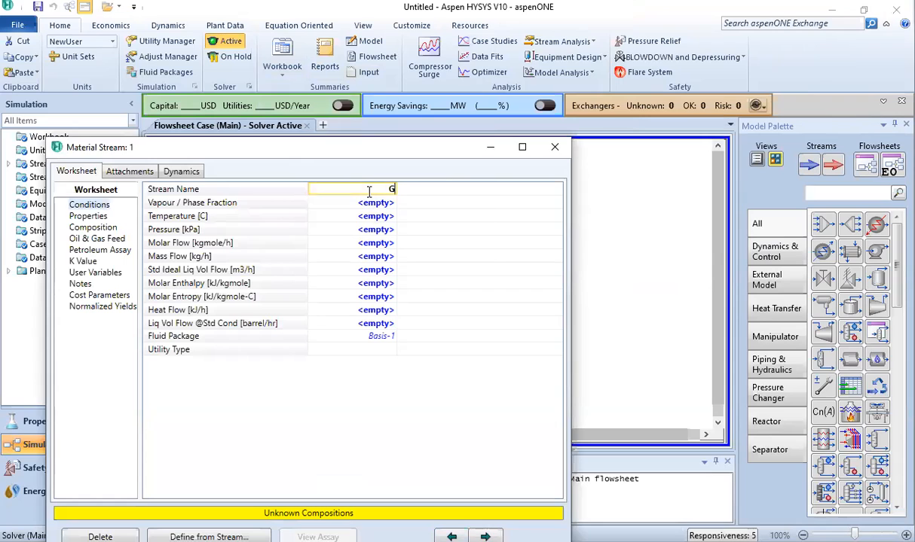
pyautogui.press('BackSpace')
pyautogui.write('InGas')
pyautogui.click(369, 204)
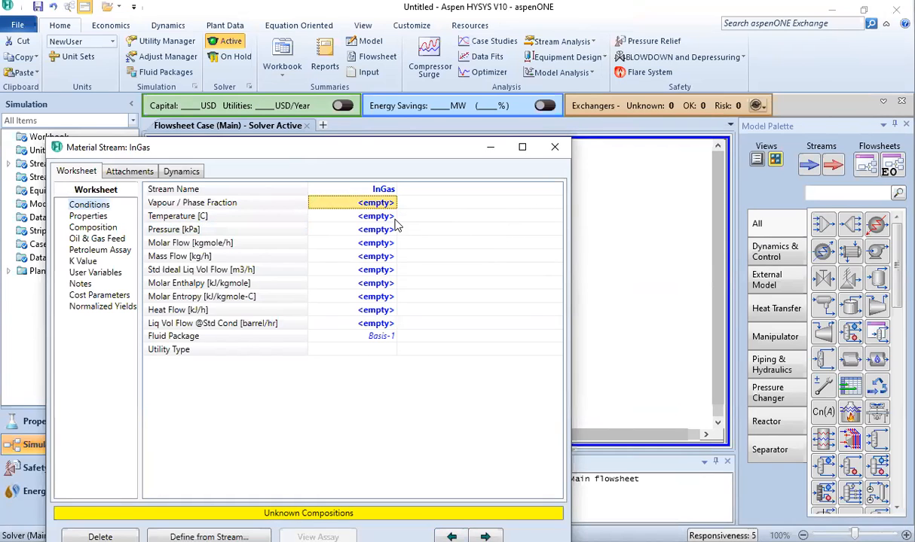
# Step: Set the InGas stream's temperature to 30 C, pressure to 6200 kPa and molar flow to 500 kgmole/h
pyautogui.click(352, 216)
pyautogui.write('30')
pyautogui.press('Return')
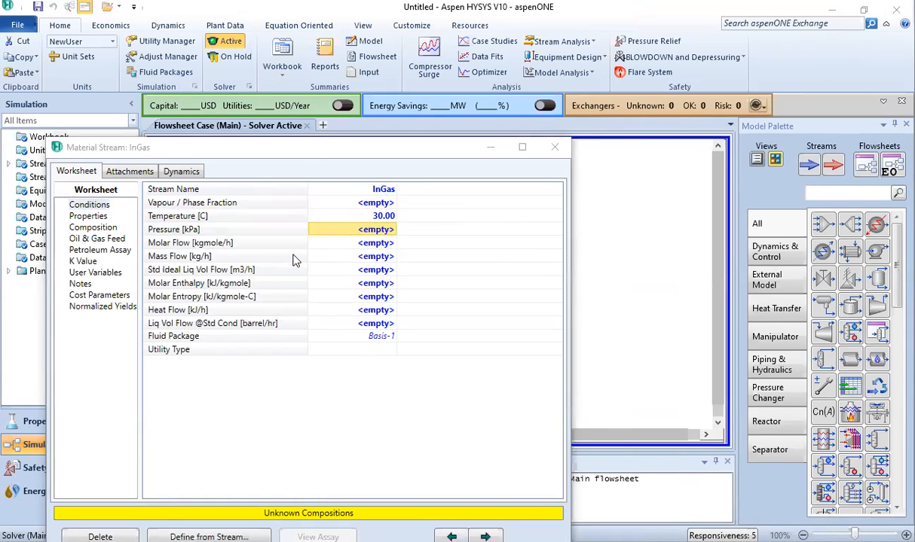
pyautogui.click(294, 257)
pyautogui.write('6200')
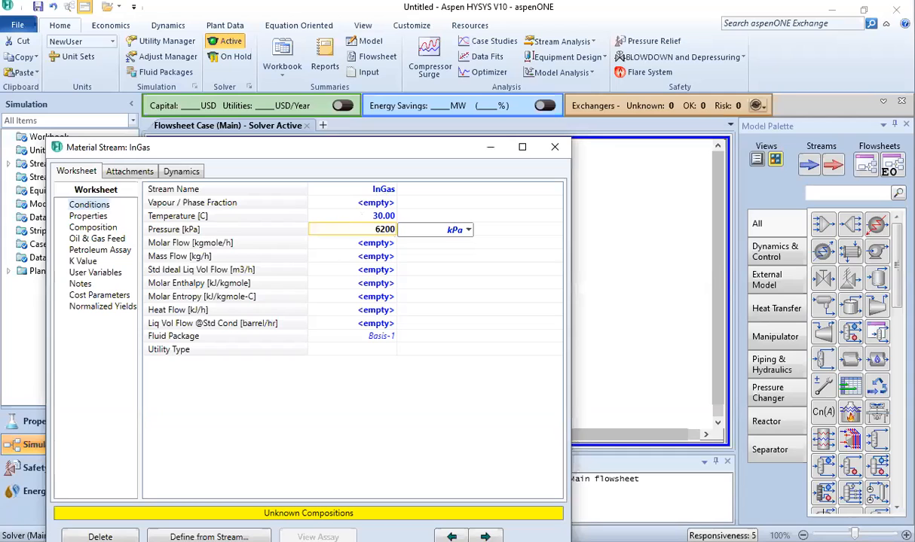
pyautogui.press('Return')
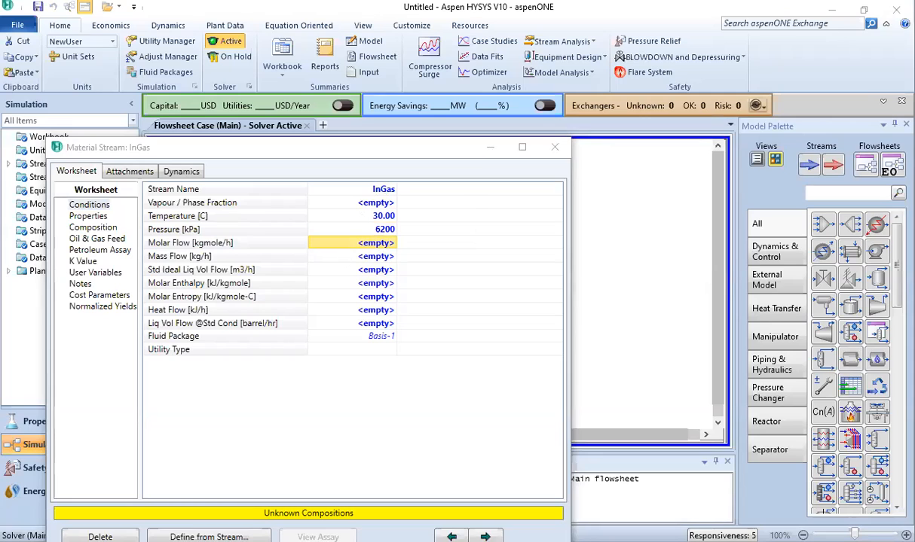
pyautogui.write('500')
pyautogui.press('Return')
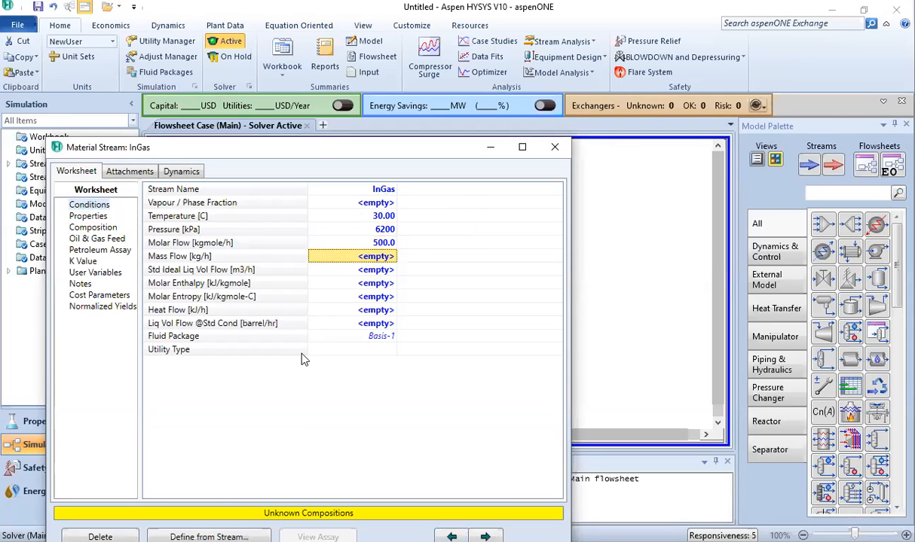
# Step: Enter the InGas mole fractions for Methane as 0.8989, Ethane as 0.031 and Propane as 0.0148
pyautogui.click(92, 227)
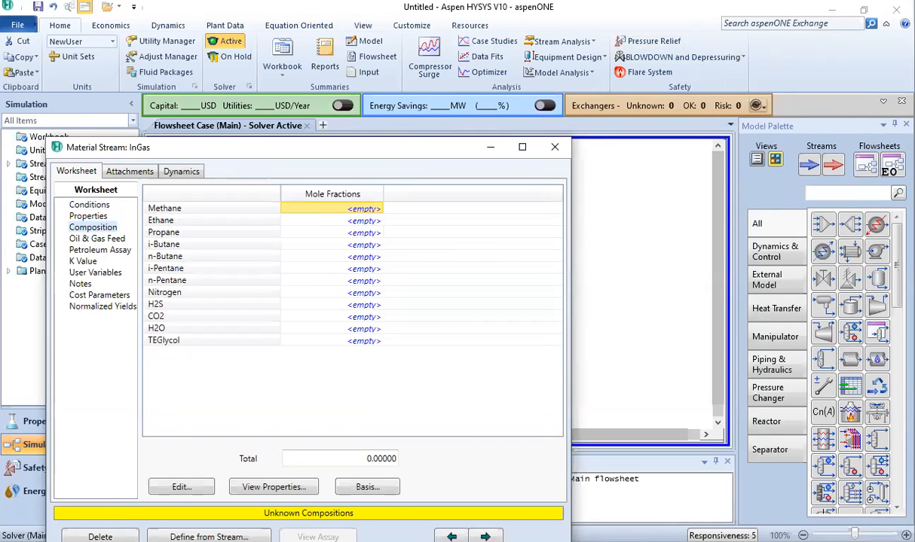
pyautogui.hotkey('alt', 'Tab')
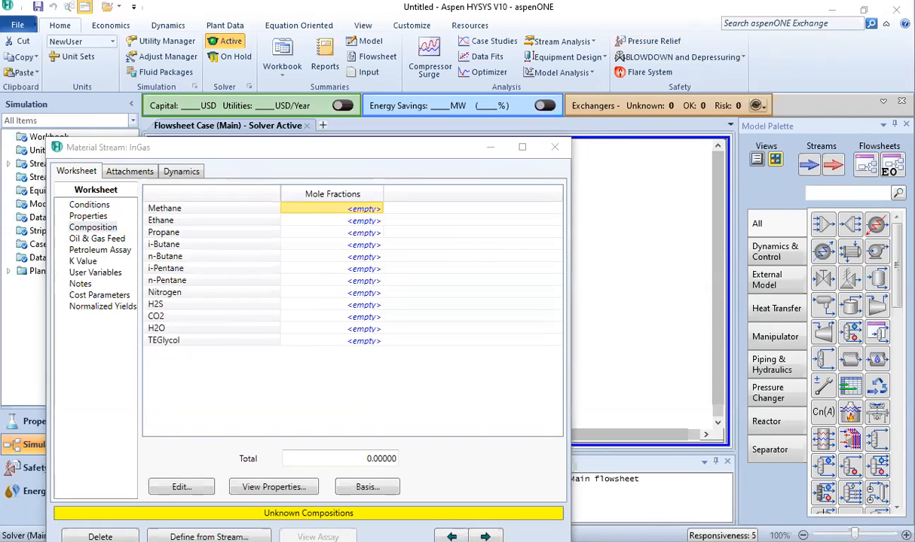
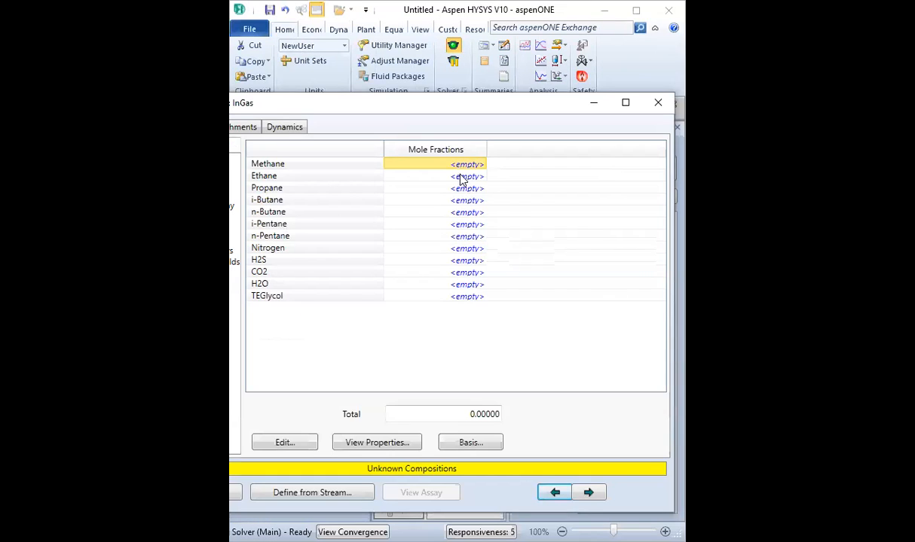
pyautogui.write('0.')
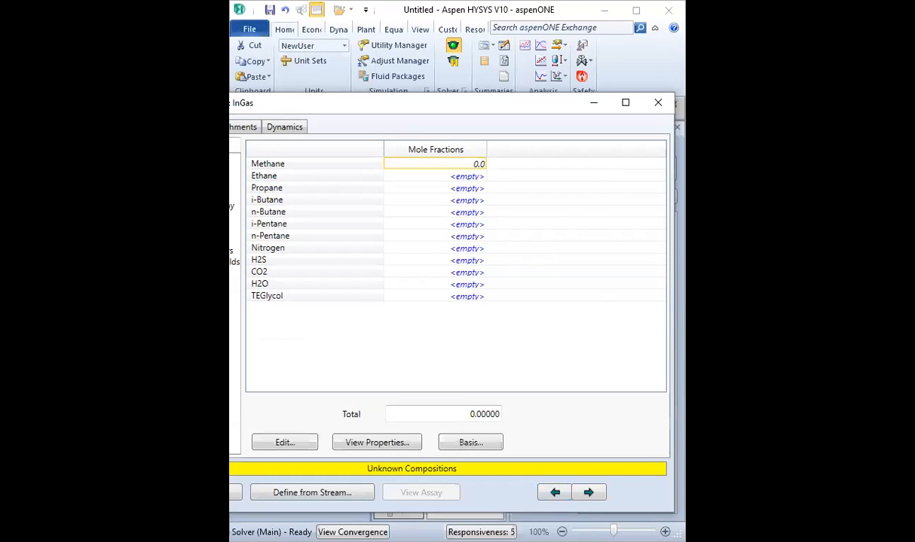
pyautogui.write('8989')
pyautogui.press('Return')
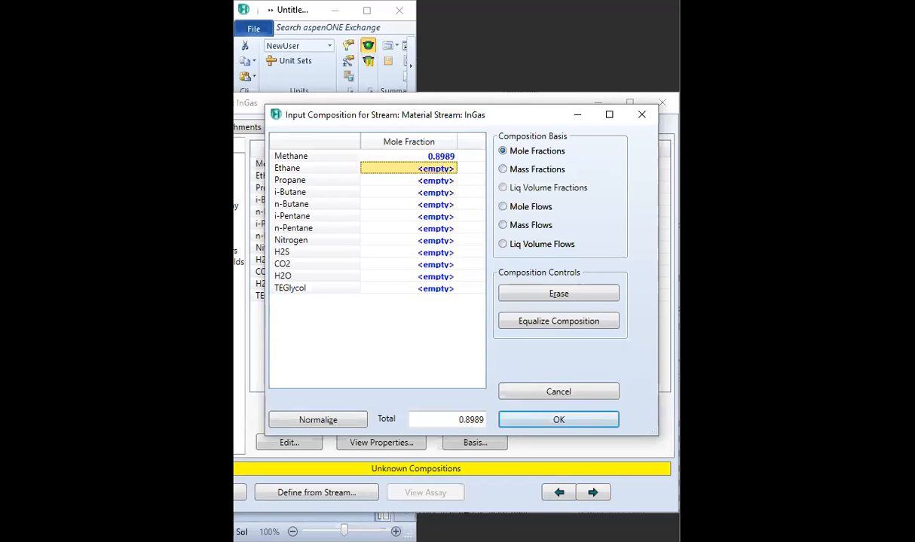
pyautogui.write('.031')
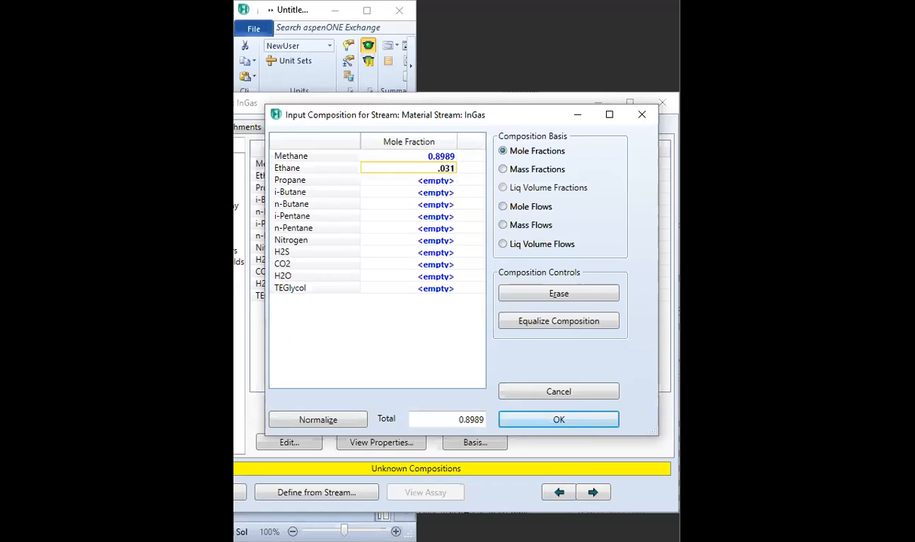
pyautogui.press('Return')
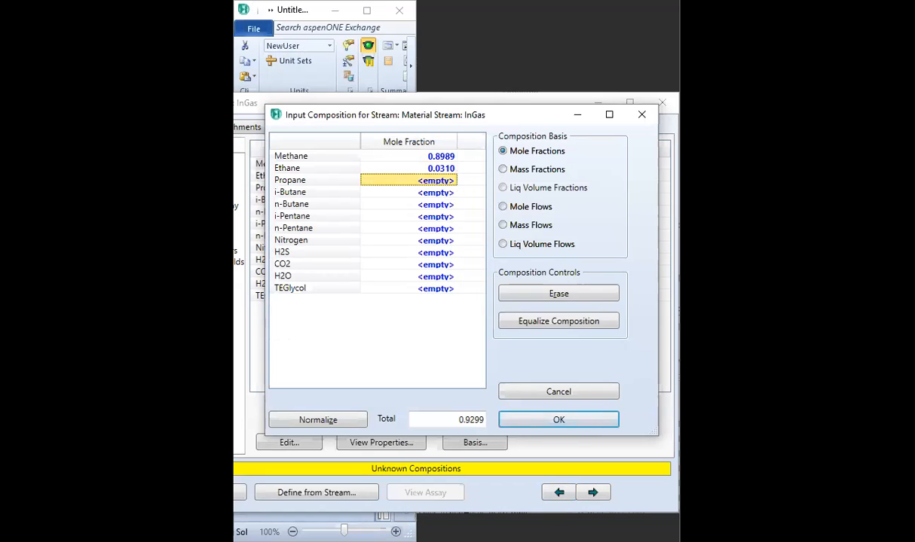
pyautogui.write('0.0148')
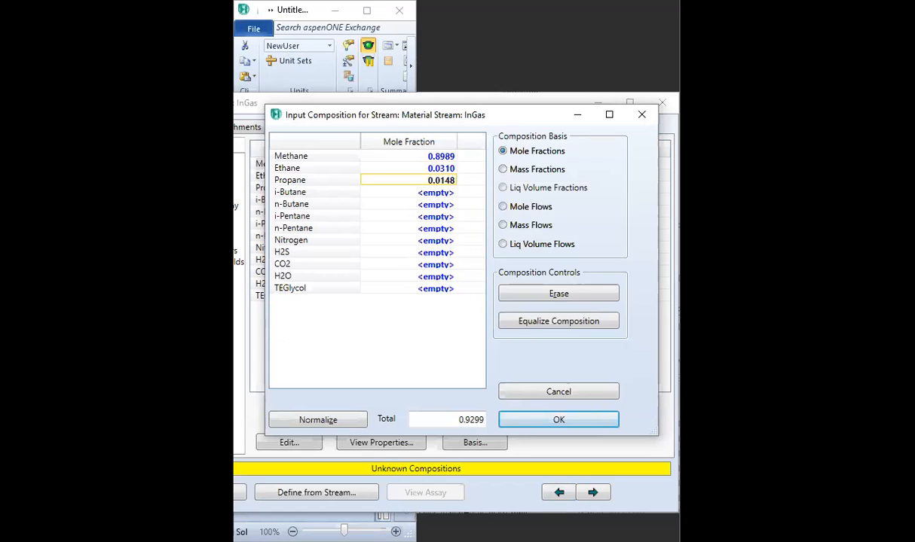
pyautogui.press('Return')
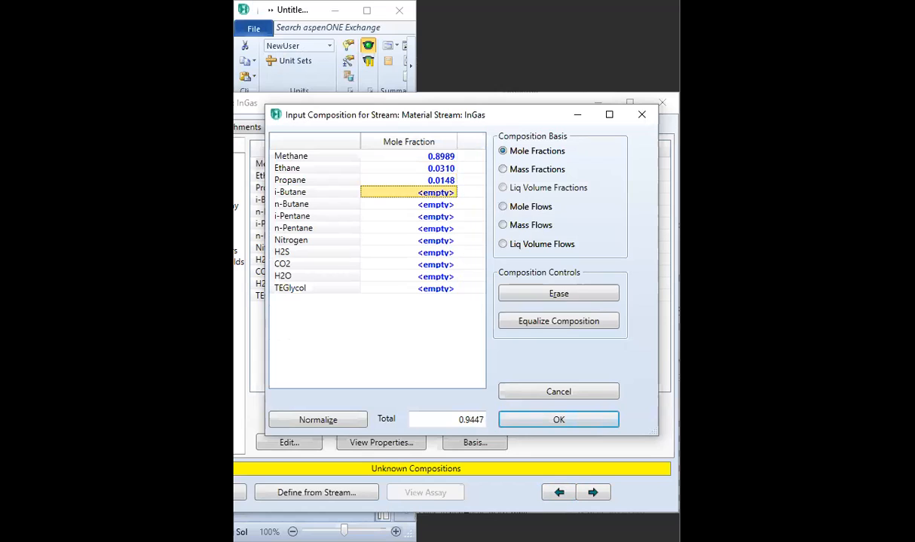
# Step: Set the InGas mole fractions of i-Butane to 0.0059, n-Butane to 0.003, i-Pentane to 0.001 and n-Pentane to 0.0005
pyautogui.write('0.')
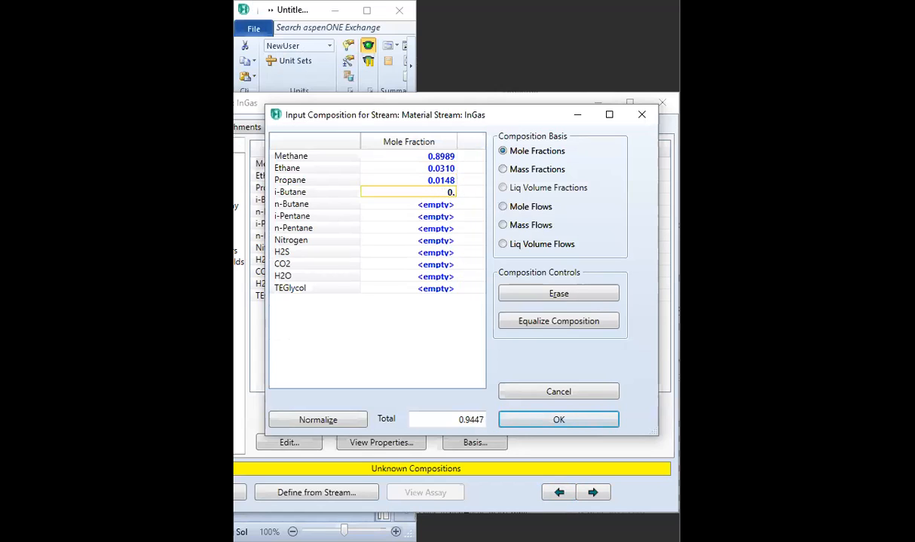
pyautogui.write('0059')
pyautogui.press('Return')
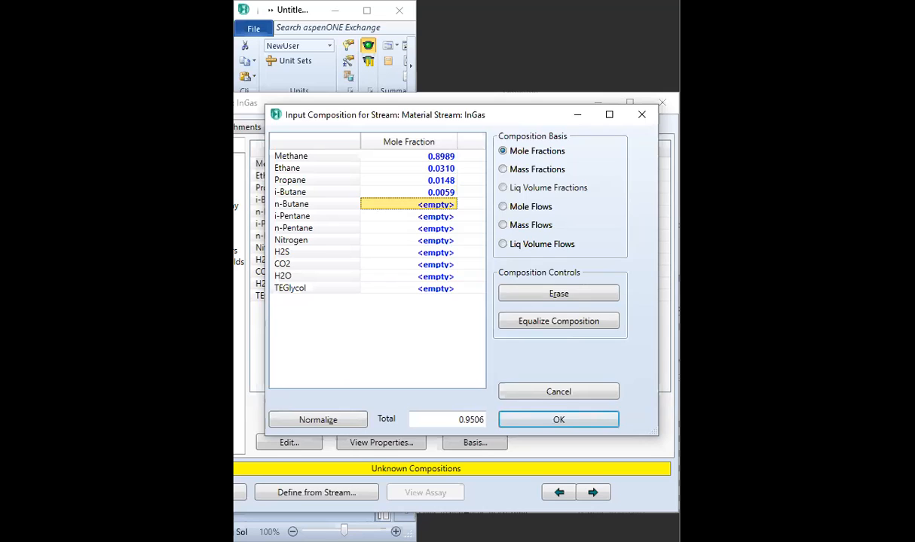
pyautogui.write('0.003')
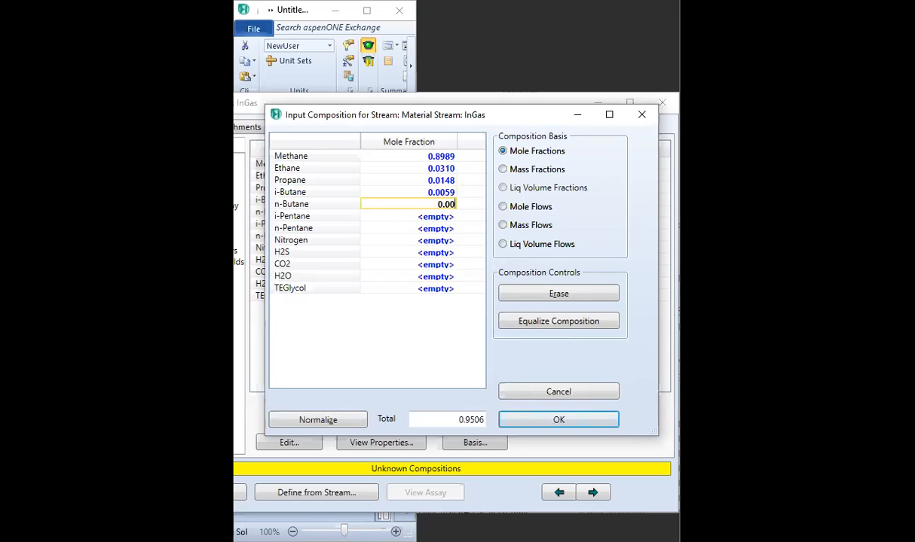
pyautogui.press('Return')
pyautogui.write('0.001')
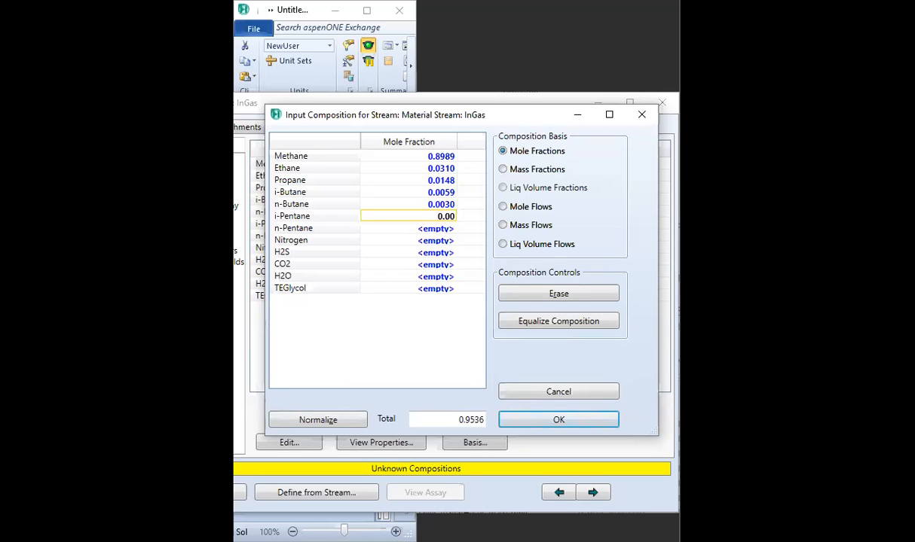
pyautogui.press('Return')
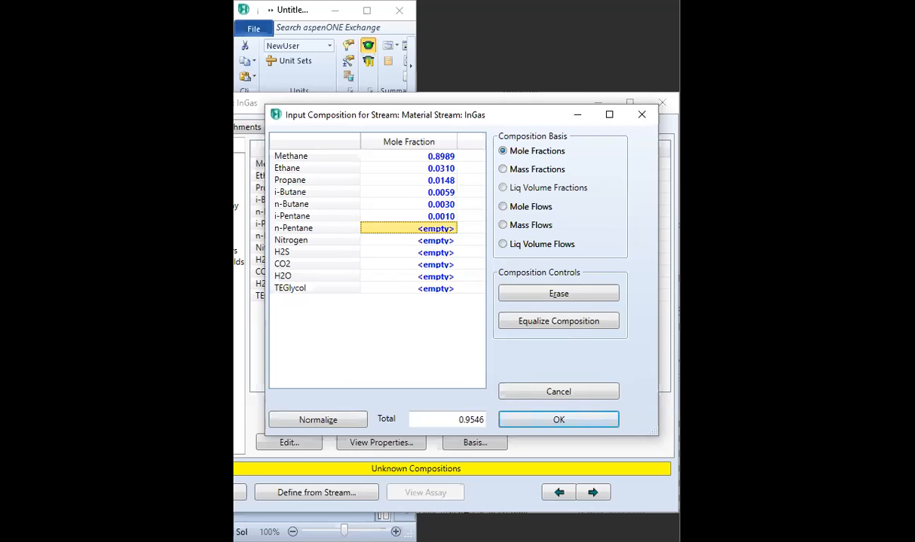
pyautogui.write('0.00')
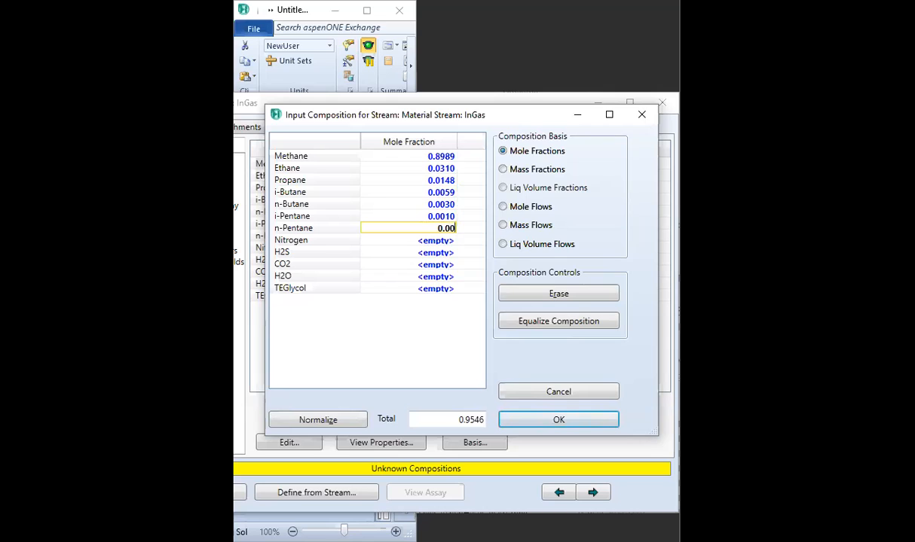
pyautogui.write('05')
pyautogui.press('Return')
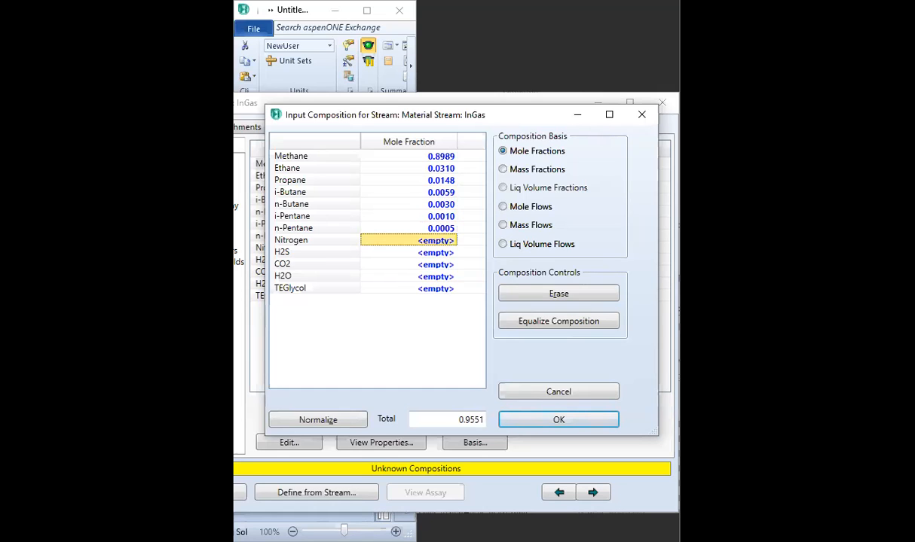
# Step: Set the InGas mole fractions of Nitrogen to 0.001, H2S to 0.0155 and CO2 to 0.0284
pyautogui.write('0.001')
pyautogui.press('Return')
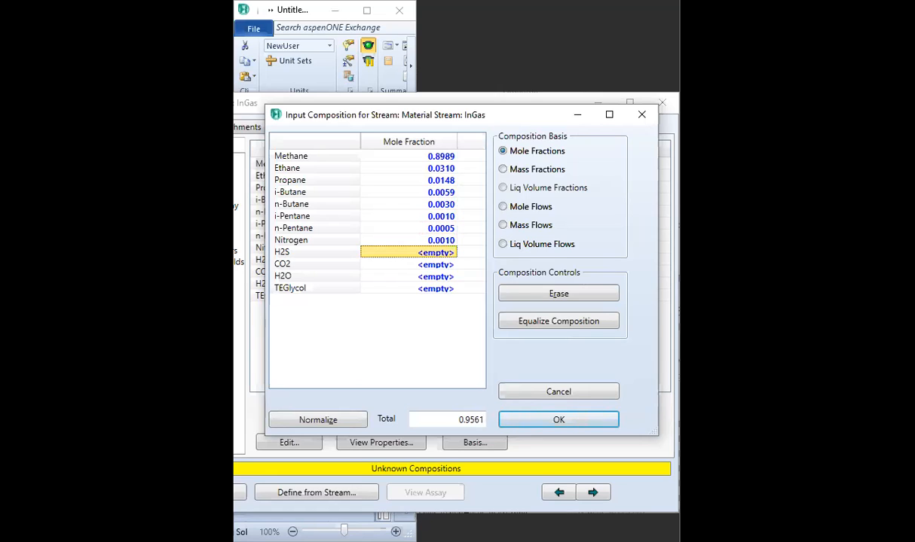
pyautogui.write('0.015')
pyautogui.write('5')
pyautogui.press('Return')
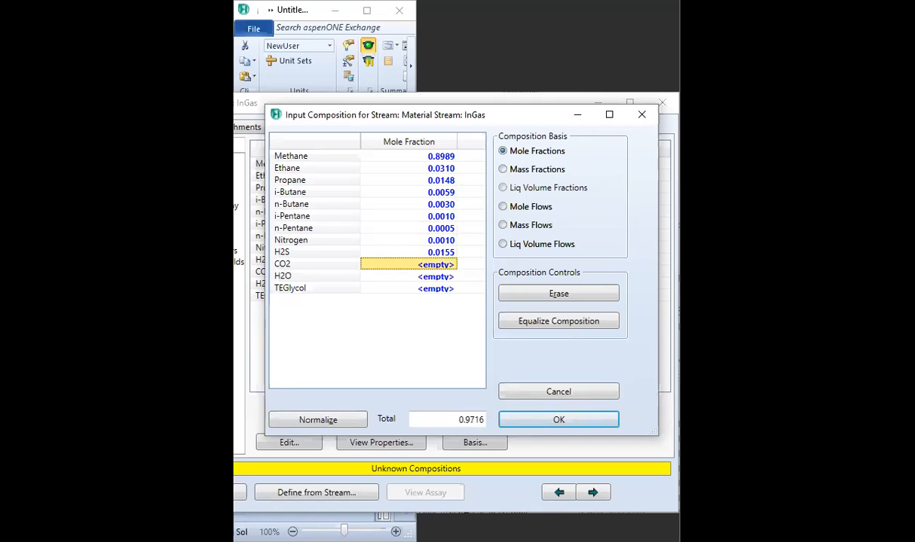
pyautogui.write('0.0')
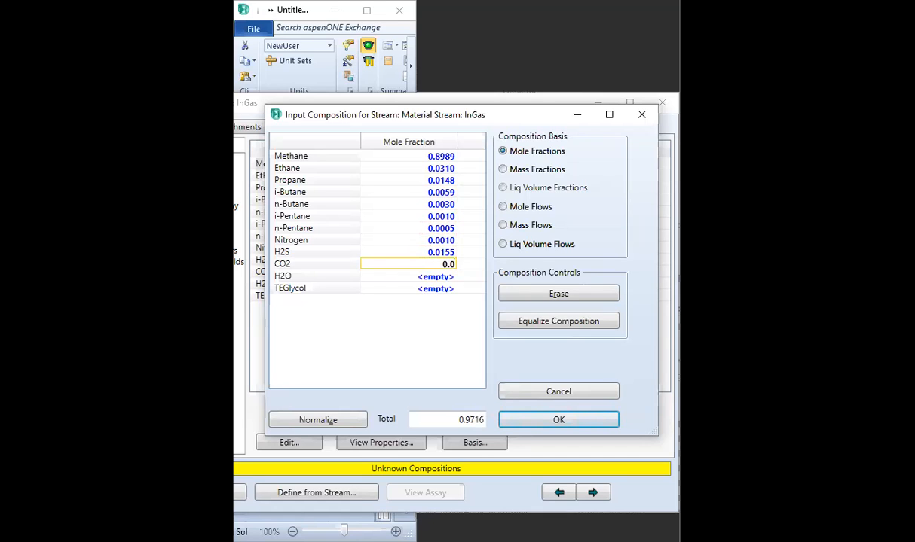
pyautogui.write('284')
pyautogui.press('Return')
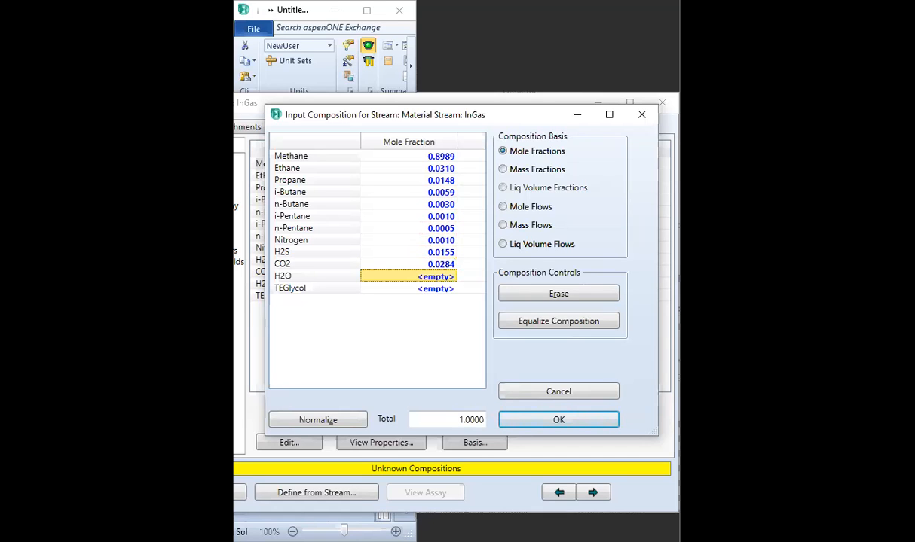
# Step: Set the H2O and TEGlycol mole fractions to 0, accept the composition and close the InGas stream
pyautogui.write('0')
pyautogui.press('Return')
pyautogui.write('0')
pyautogui.press('Return')
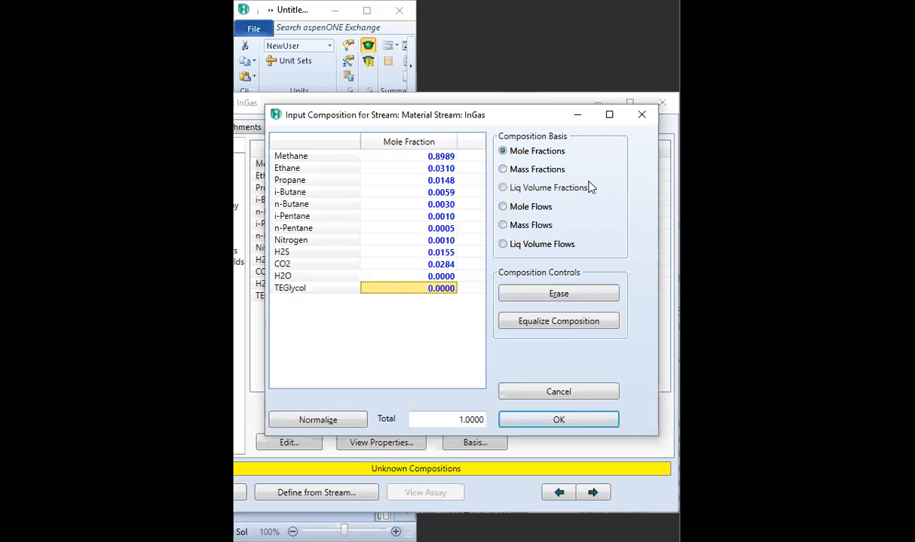
pyautogui.click(552, 422)
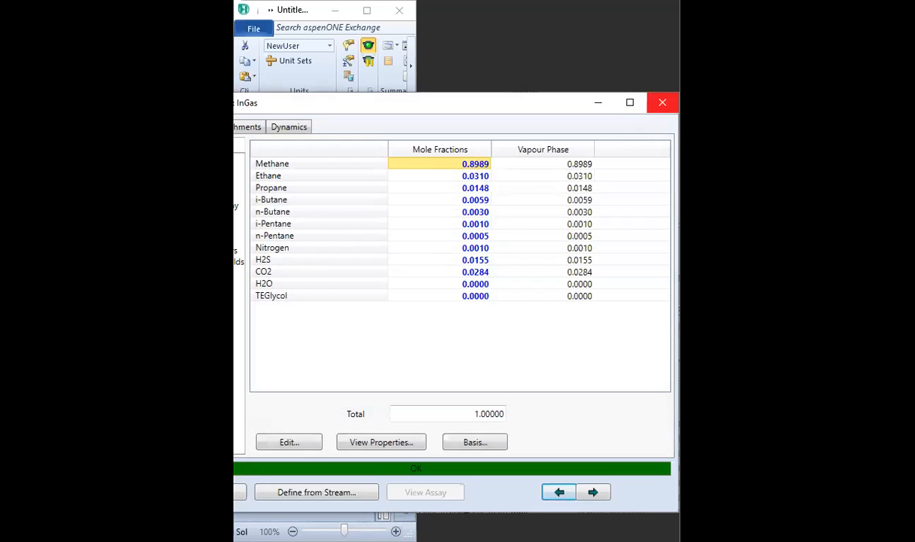
pyautogui.click(661, 102)
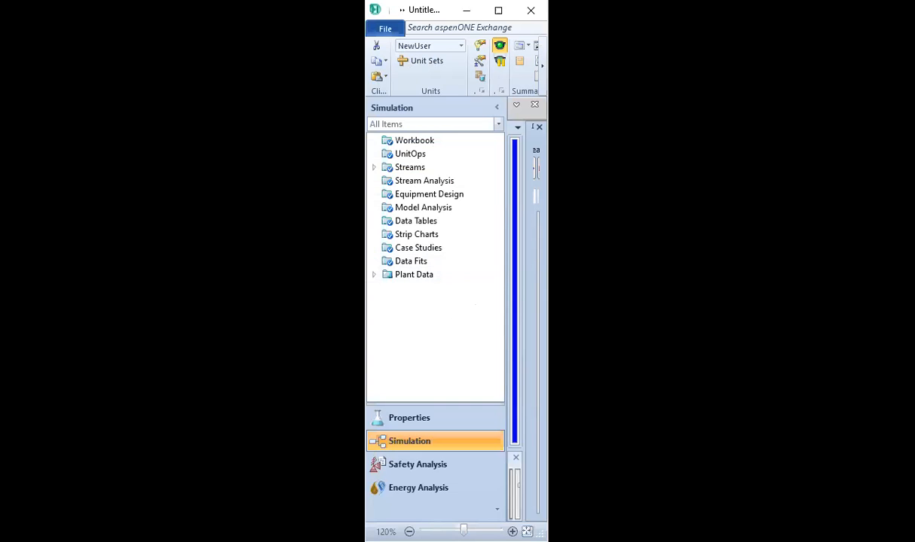
# Step: Widen the simulation window and maximize it to show the whole flowsheet workspace
pyautogui.moveTo(548, 199); pyautogui.dragTo(816, 198)
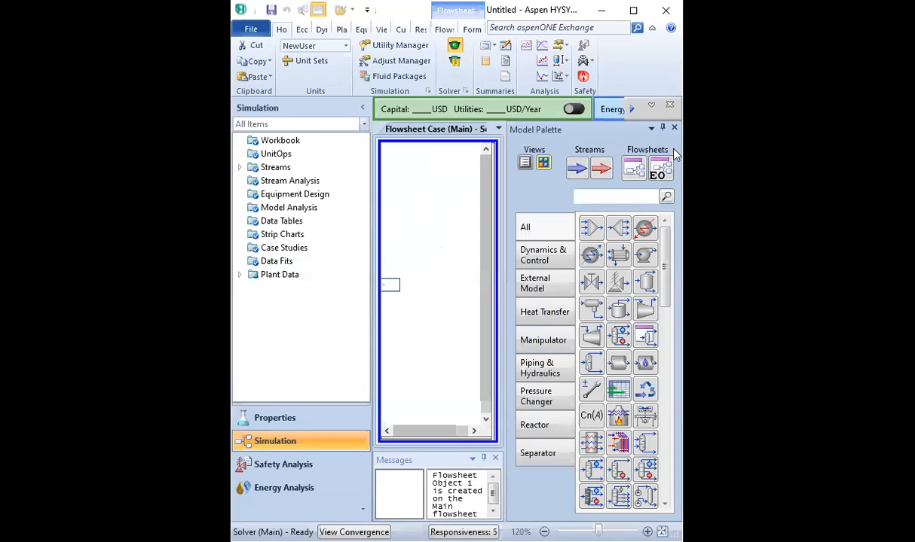
pyautogui.moveTo(682, 155); pyautogui.dragTo(416, 154)
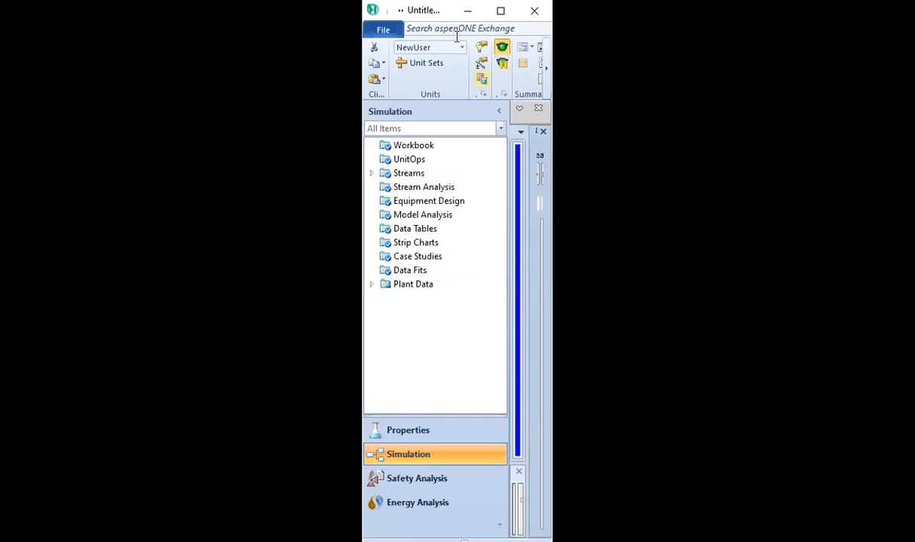
pyautogui.doubleClick(423, 14)
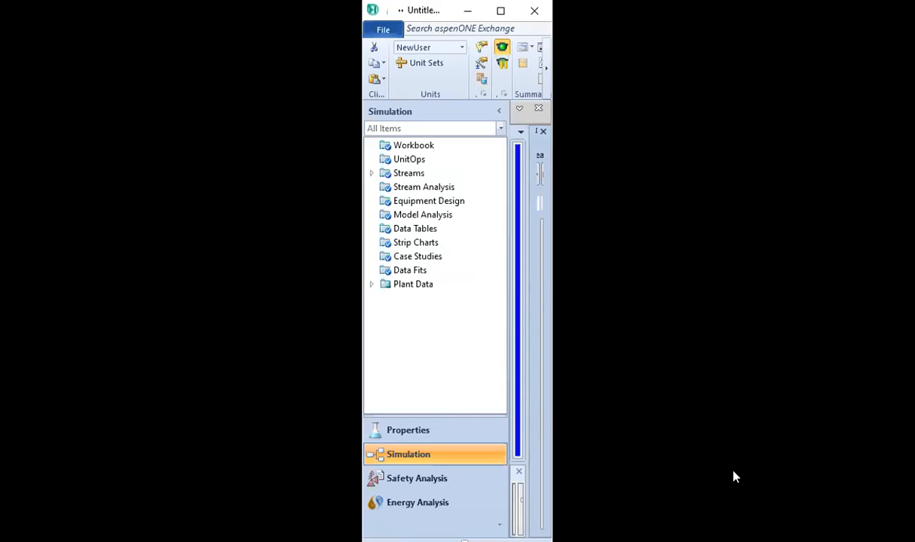
# Step: Zoom and pan the flowsheet to bring the InGas stream into view with free space around it
pyautogui.click(156, 436)
pyautogui.click(156, 435)
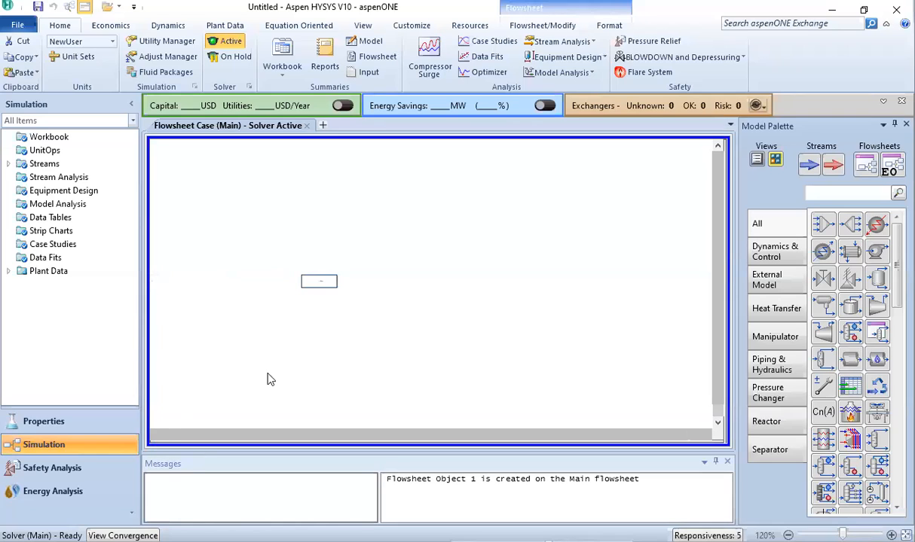
pyautogui.scroll(-3, 319, 281)
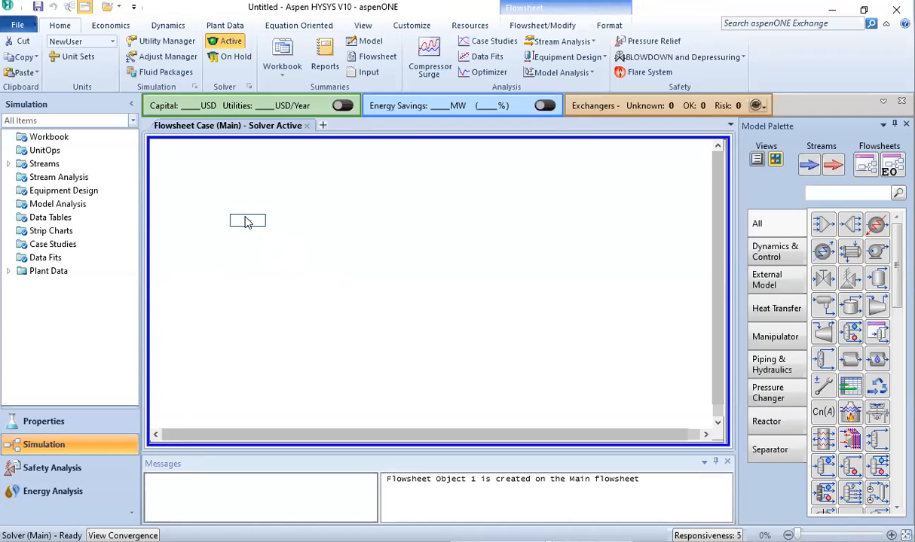
pyautogui.scroll(1, 242, 208)
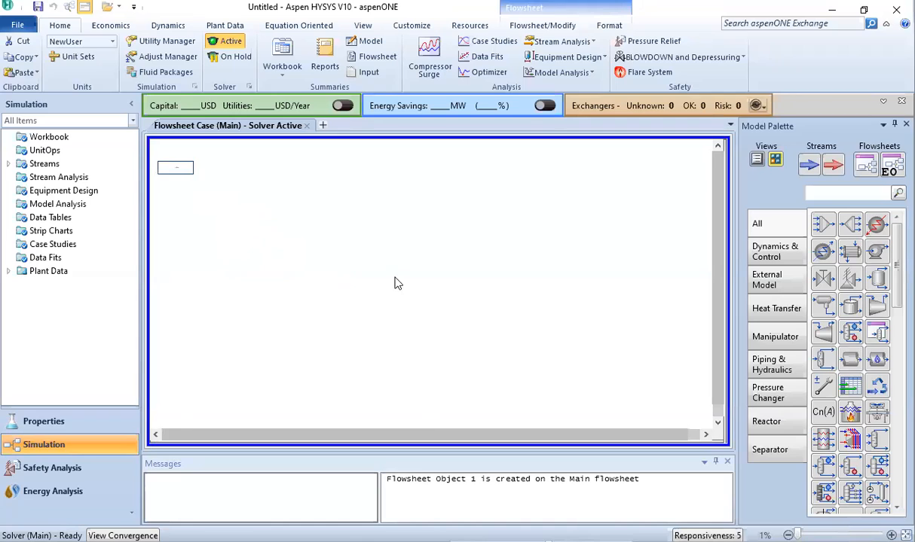
pyautogui.click(156, 435)
pyautogui.click(156, 434)
pyautogui.click(156, 435)
pyautogui.click(717, 146)
pyautogui.click(718, 146)
pyautogui.click(718, 146)
pyautogui.scroll(5, 445, 240)
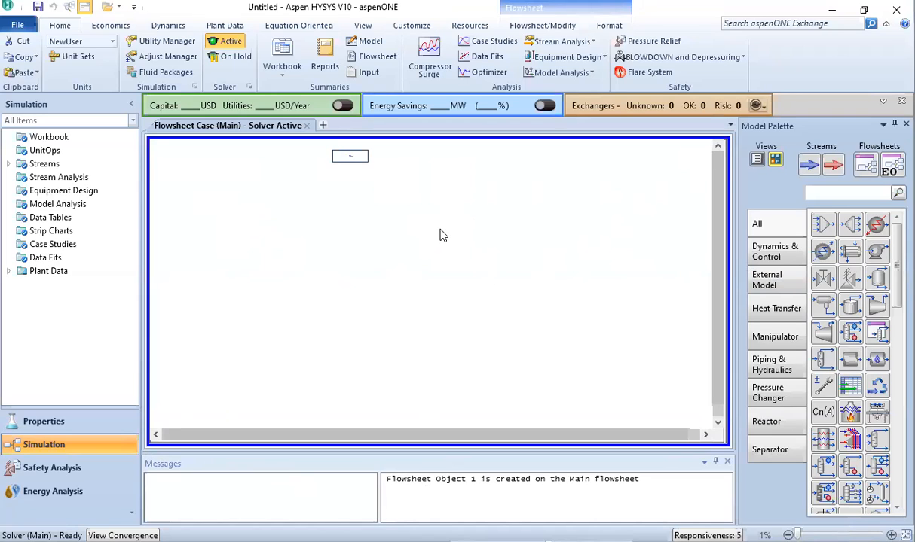
pyautogui.scroll(-4, 443, 239)
pyautogui.scroll(3, 449, 239)
# Step: Add a second material stream to the flowsheet below InGas and open its properties
pyautogui.click(808, 164)
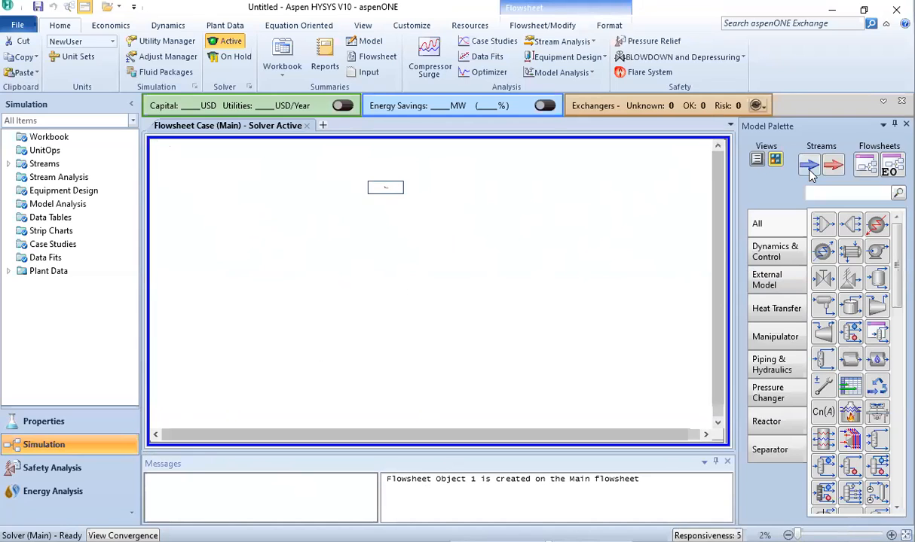
pyautogui.click(377, 269)
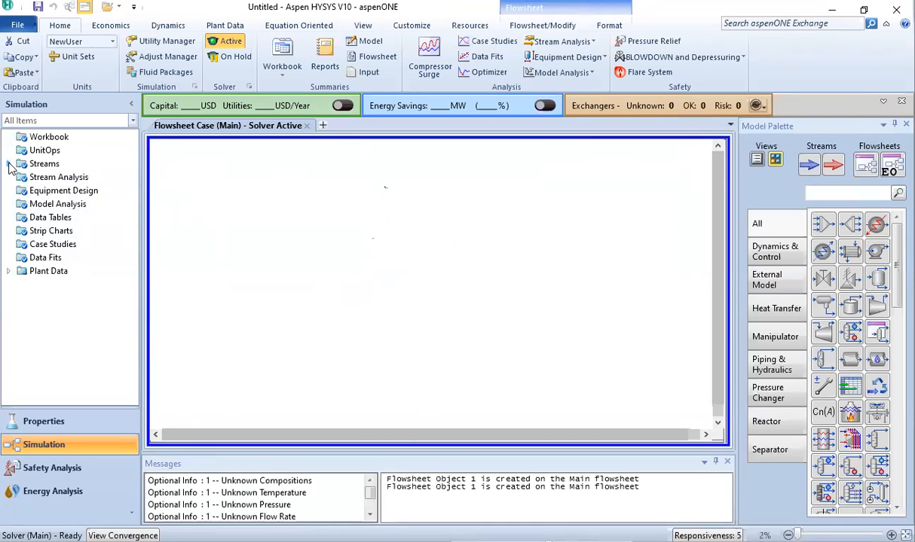
pyautogui.doubleClick(44, 164)
pyautogui.doubleClick(43, 178)
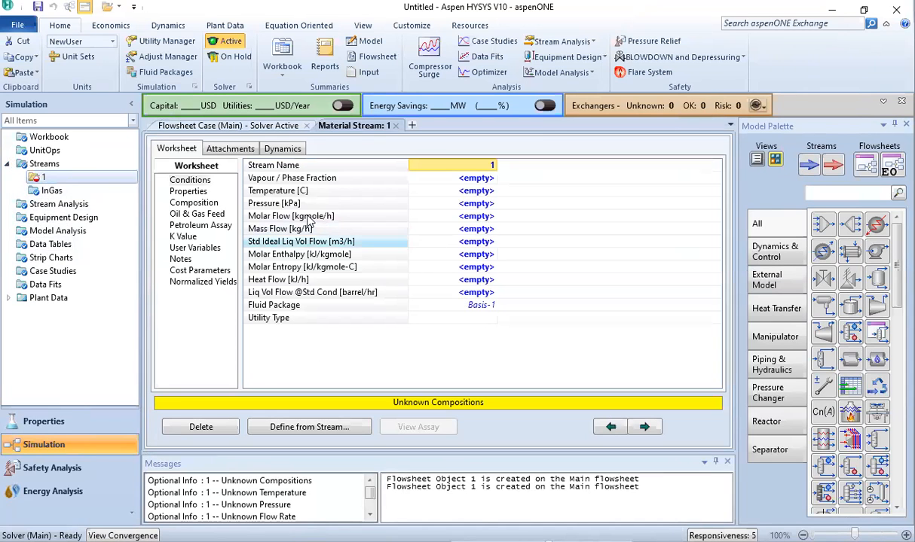
# Step: Rename the new material stream InTEG
pyautogui.click(446, 193)
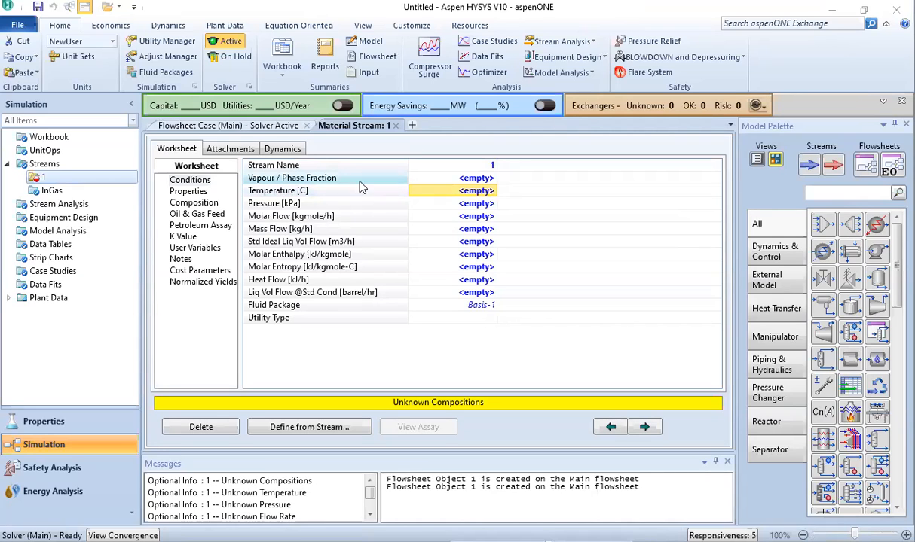
pyautogui.click(467, 166)
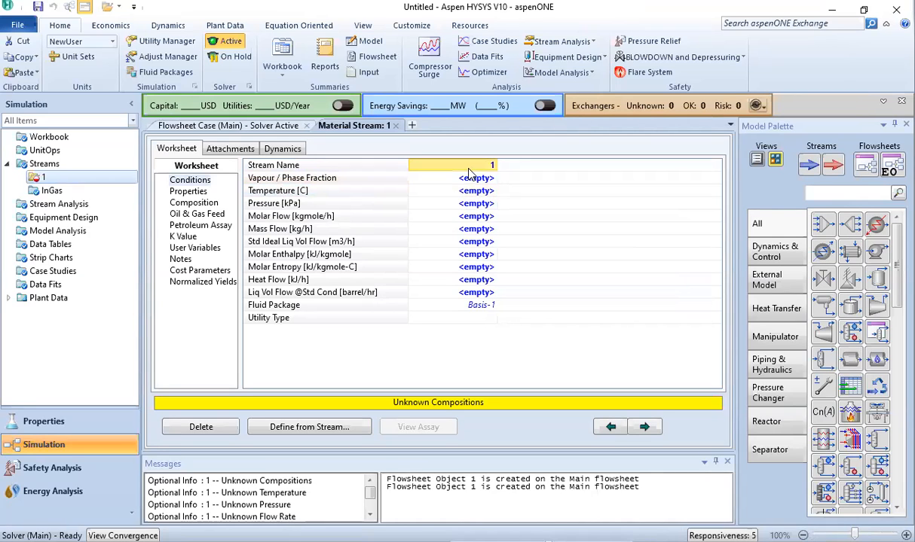
pyautogui.write('In')
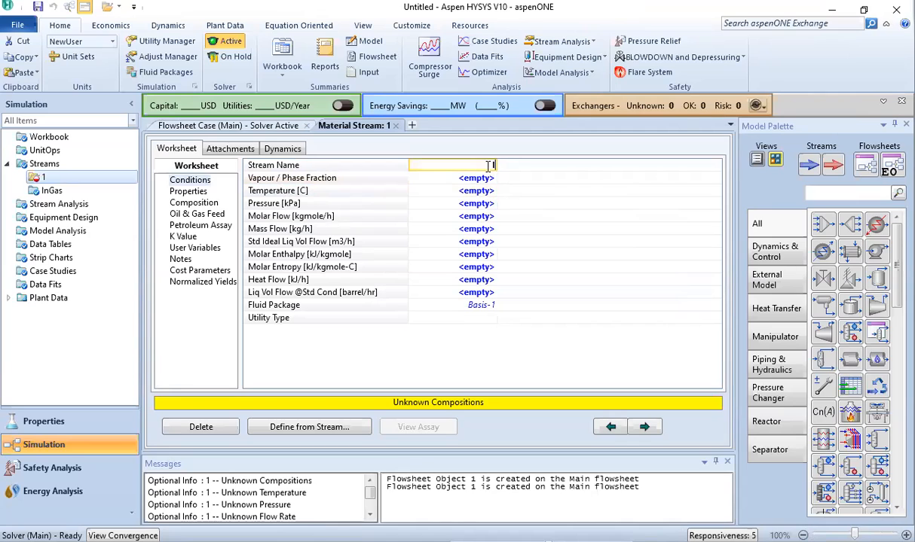
pyautogui.write('TEG')
pyautogui.click(437, 191)
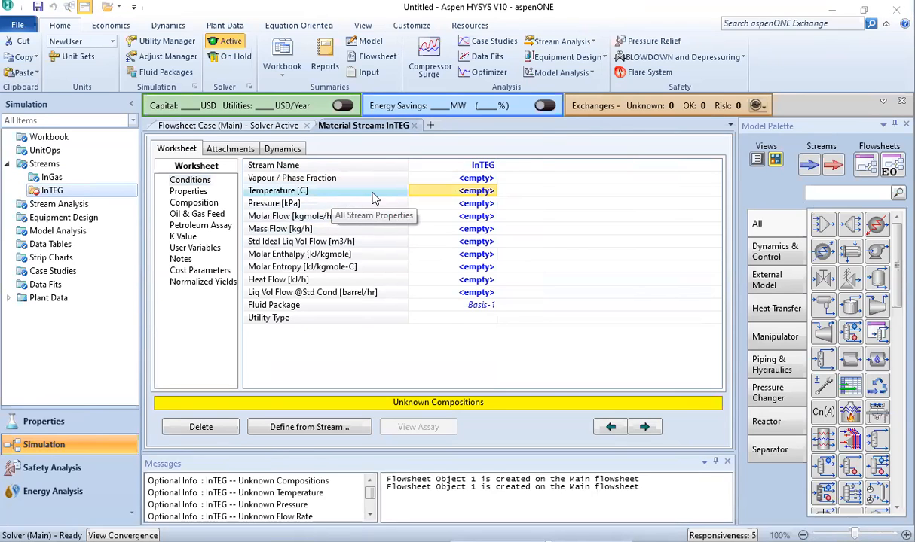
# Step: Set the InTEG stream's temperature to 50 C and its pressure to 6200 kPa
pyautogui.click(470, 193)
pyautogui.write('60')
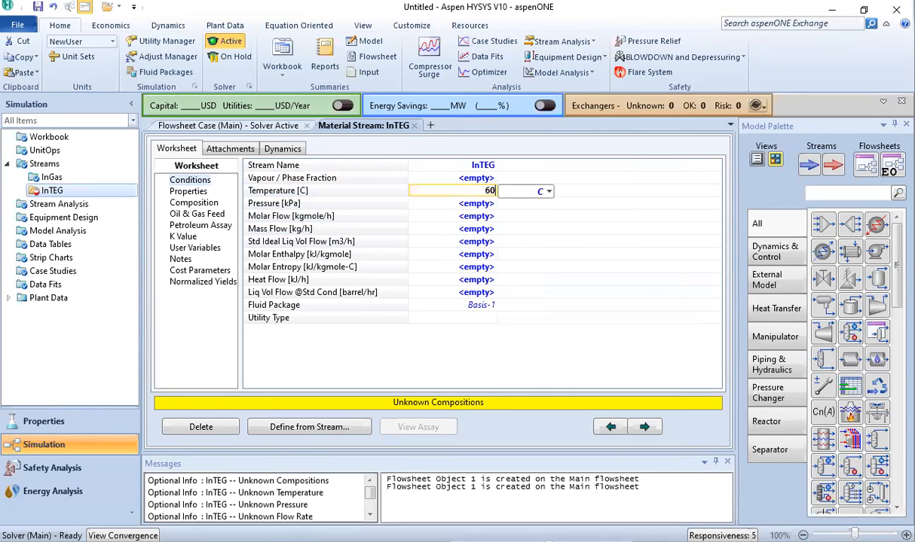
pyautogui.press('Return')
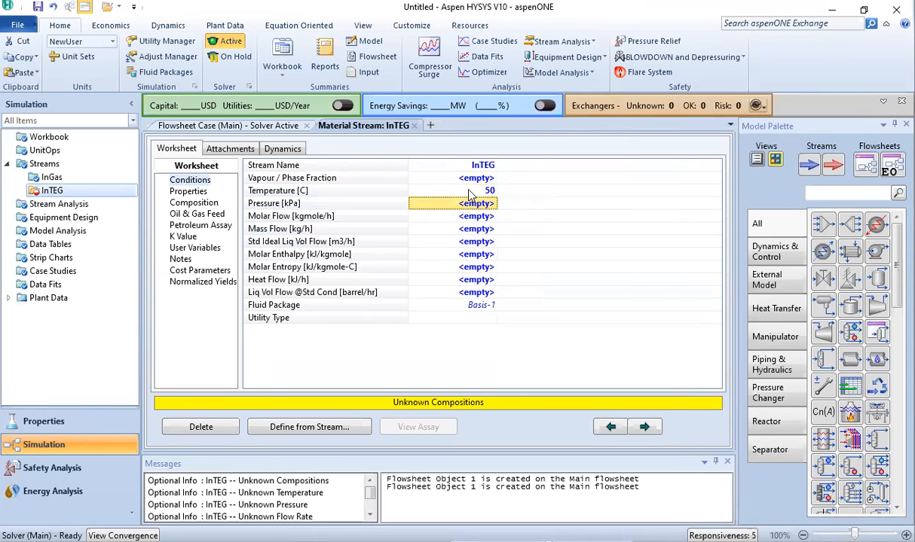
pyautogui.write('6200')
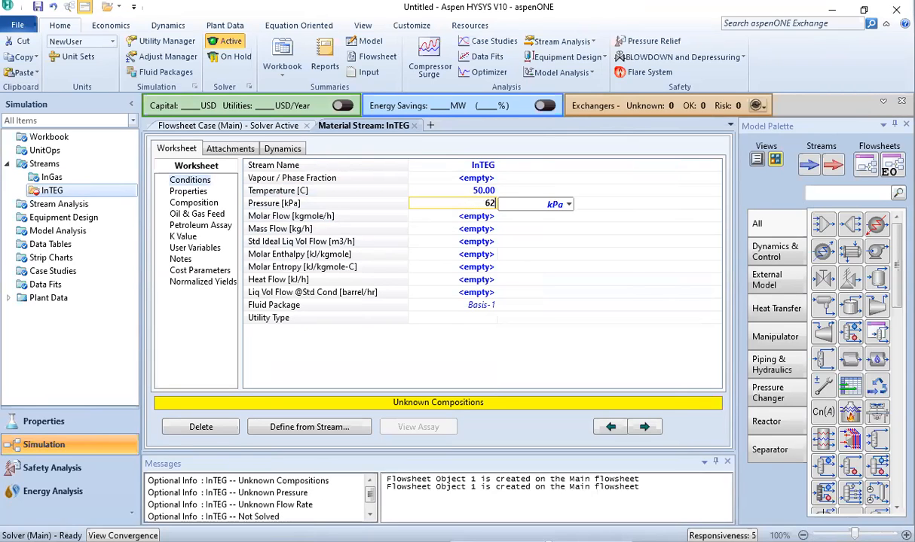
pyautogui.press('Return')
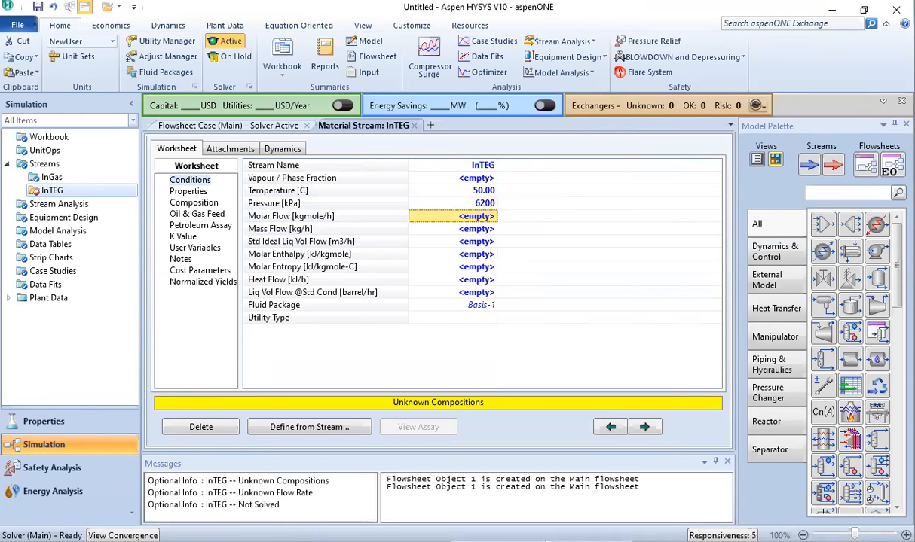
# Step: Set InTEG's liquid volume flow at standard conditions to 0.5 m3/h
pyautogui.doubleClick(452, 217)
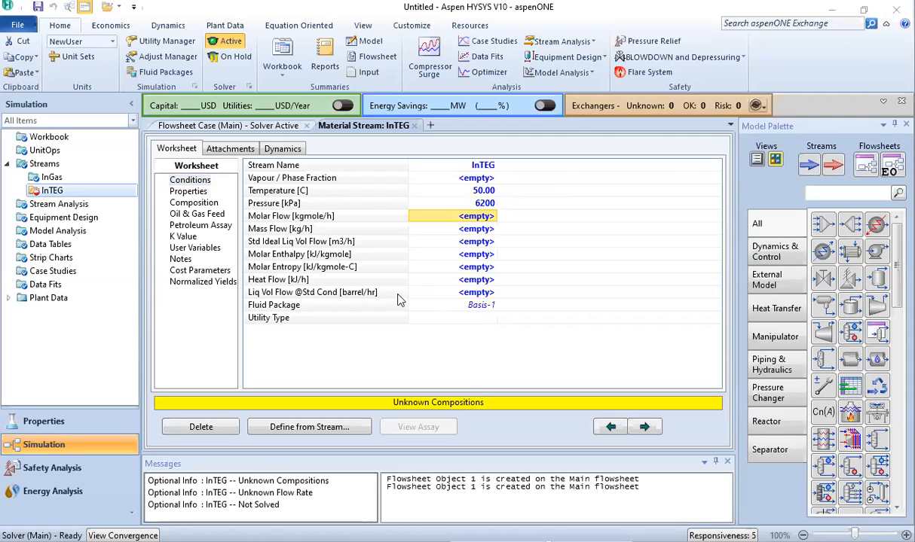
pyautogui.click(357, 219)
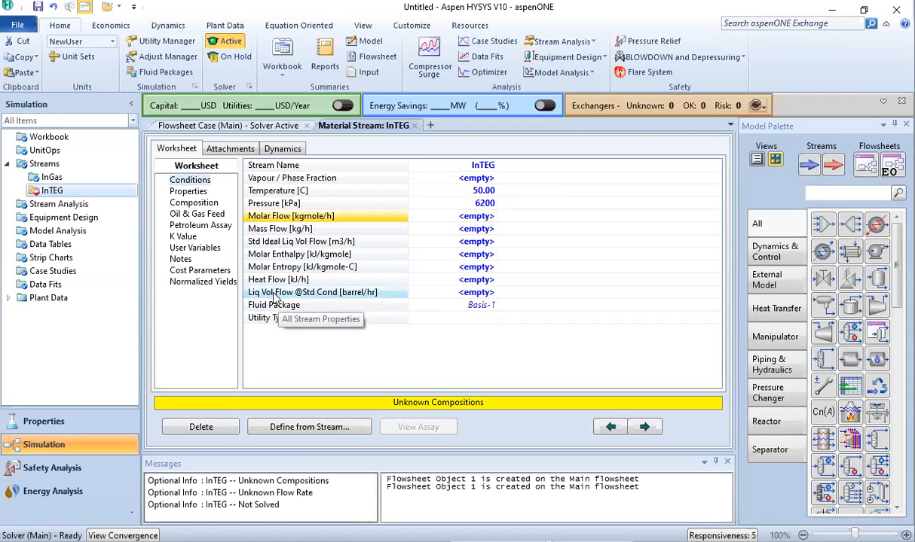
pyautogui.click(301, 293)
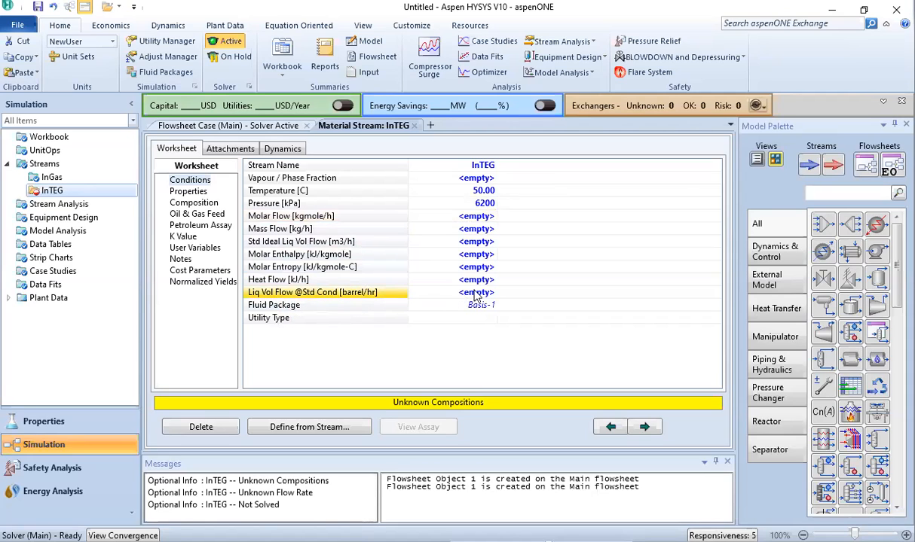
pyautogui.click(477, 294)
pyautogui.write('0.5')
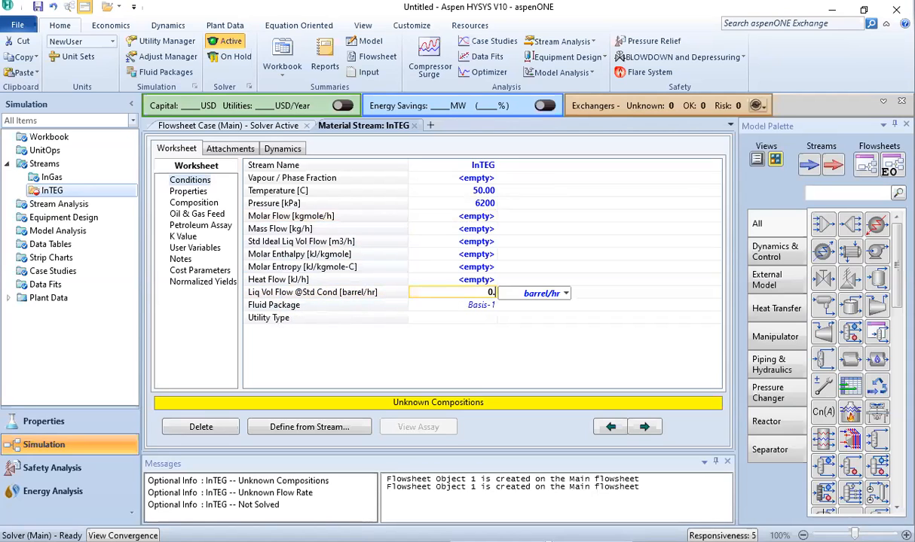
pyautogui.click(566, 294)
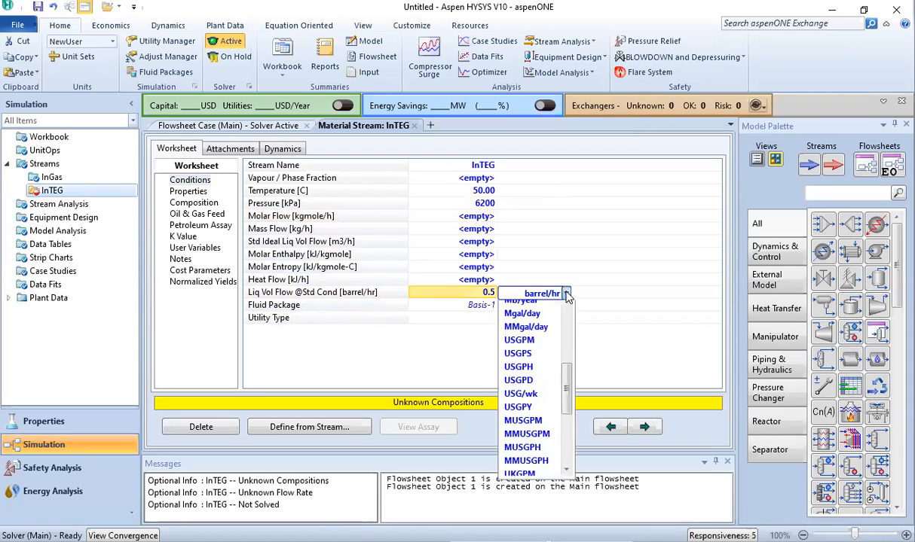
pyautogui.scroll(5, 567, 390)
pyautogui.scroll(1, 567, 389)
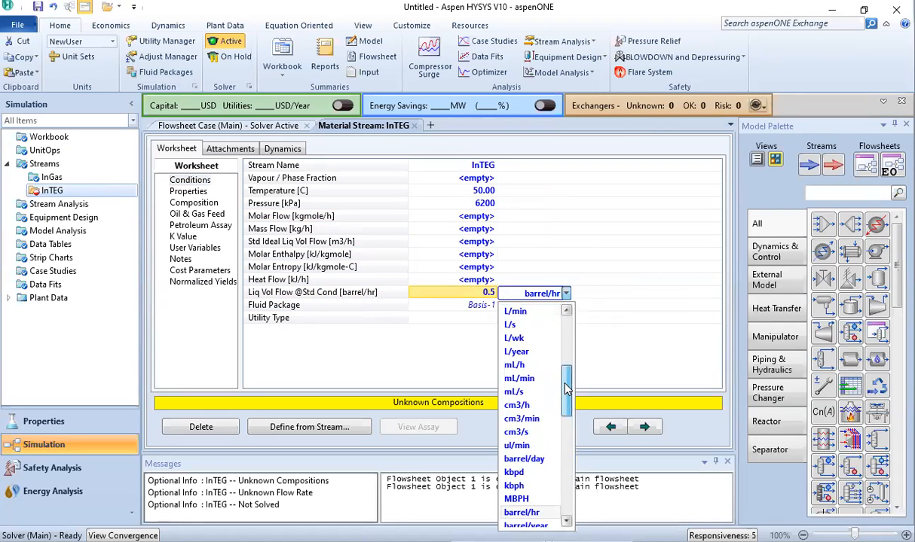
pyautogui.moveTo(567, 389); pyautogui.dragTo(561, 323)
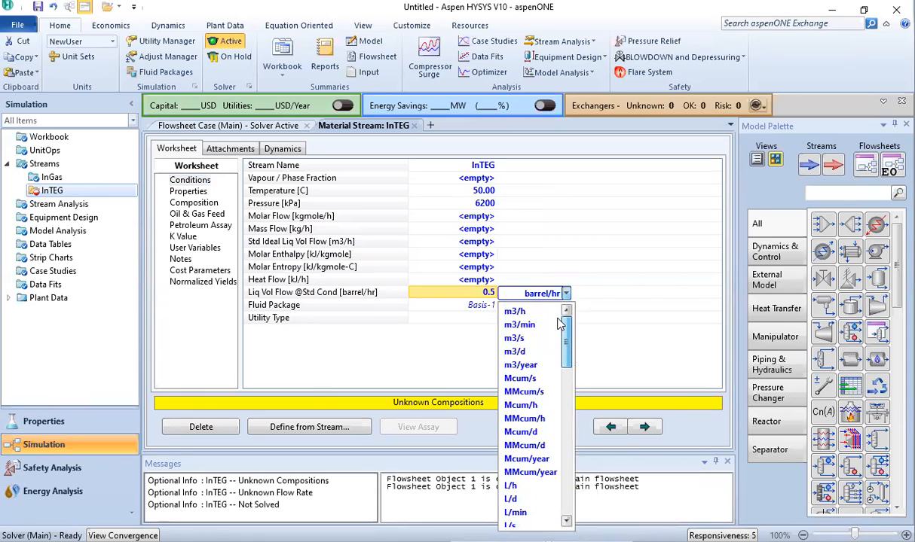
pyautogui.click(526, 315)
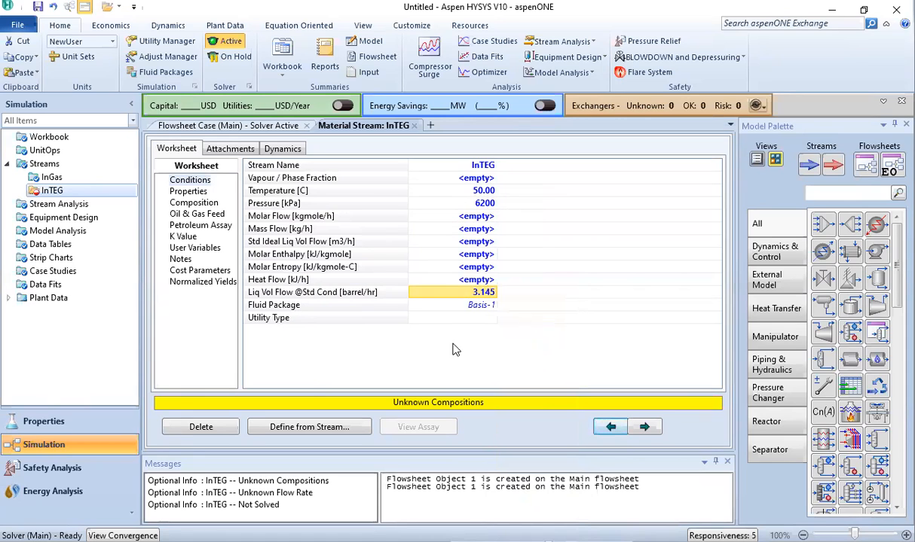
pyautogui.click(452, 317)
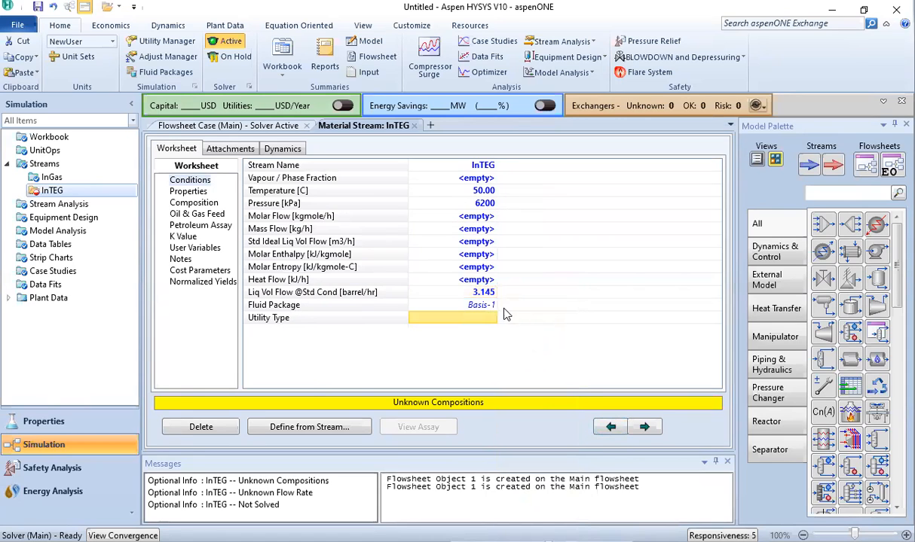
pyautogui.click(460, 292)
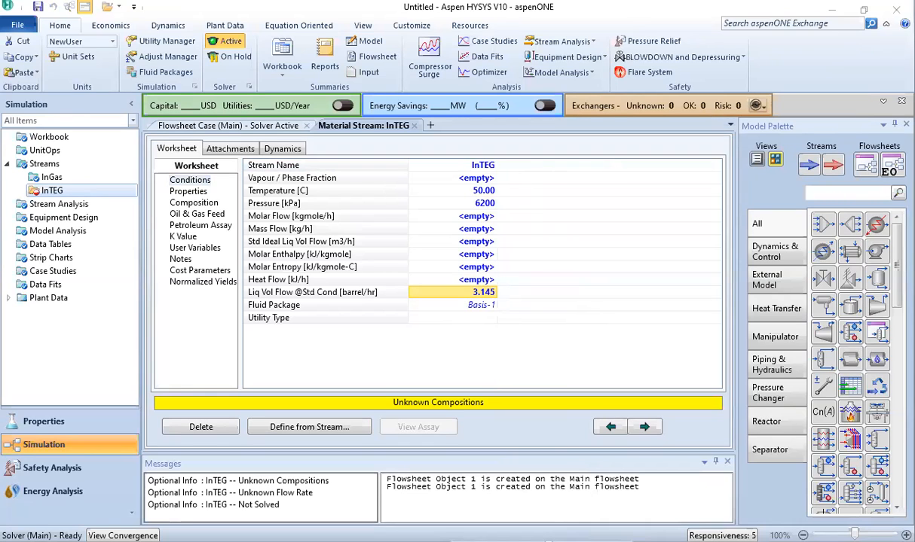
# Step: Set the InTEG mole fractions of H2O to 0.01 and TEGlycol to 0.99, and accept the composition
pyautogui.click(200, 204)
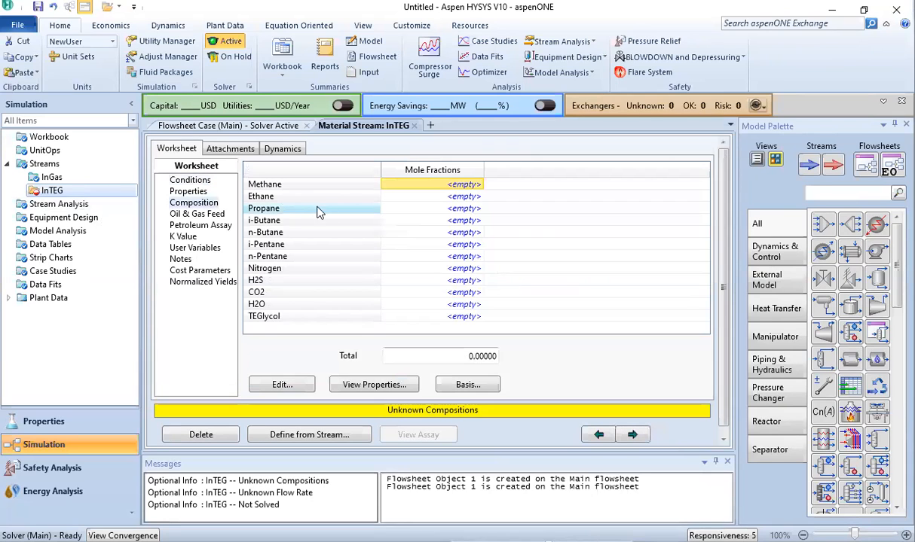
pyautogui.click(450, 305)
pyautogui.write('0.010')
pyautogui.press('Return')
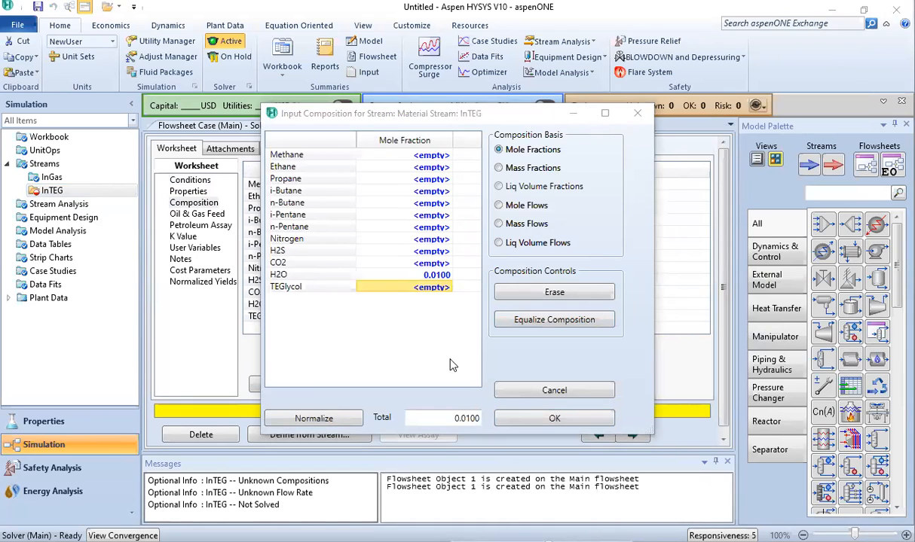
pyautogui.click(413, 289)
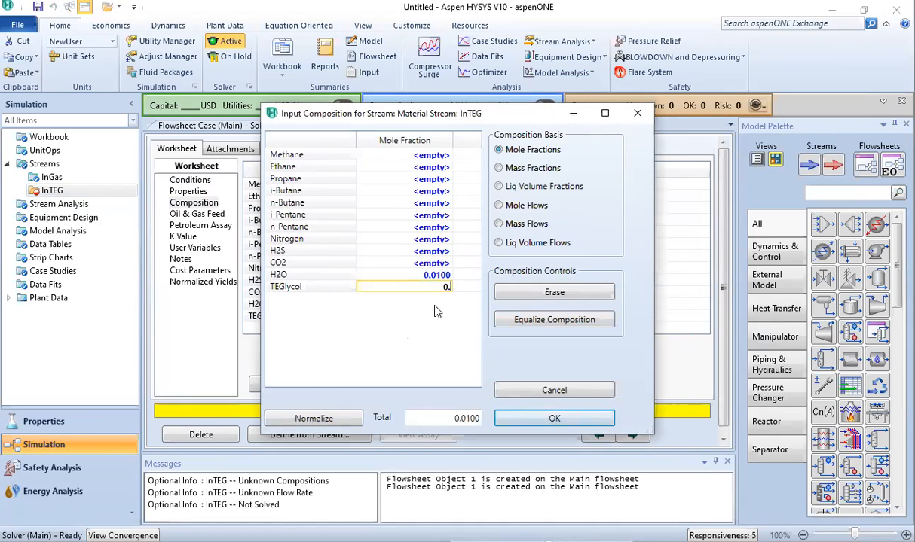
pyautogui.press('Return')
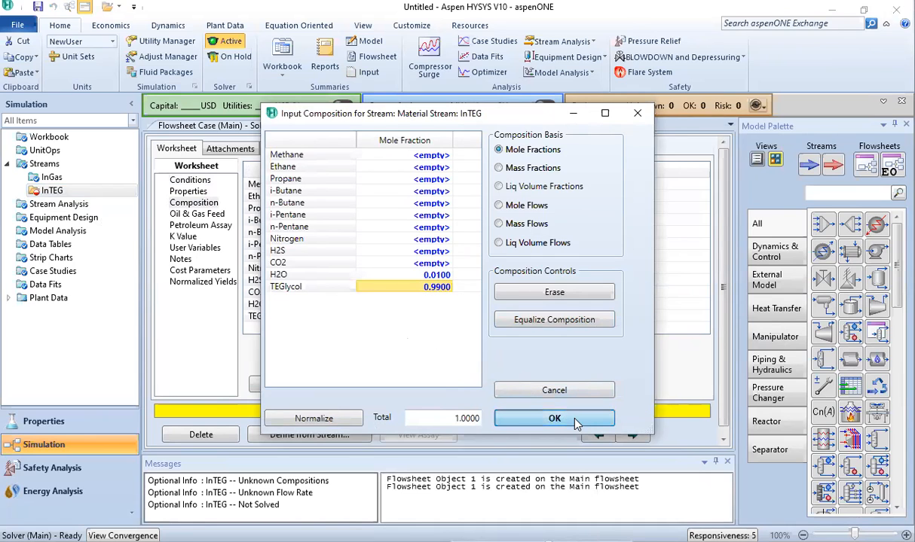
pyautogui.click(550, 420)
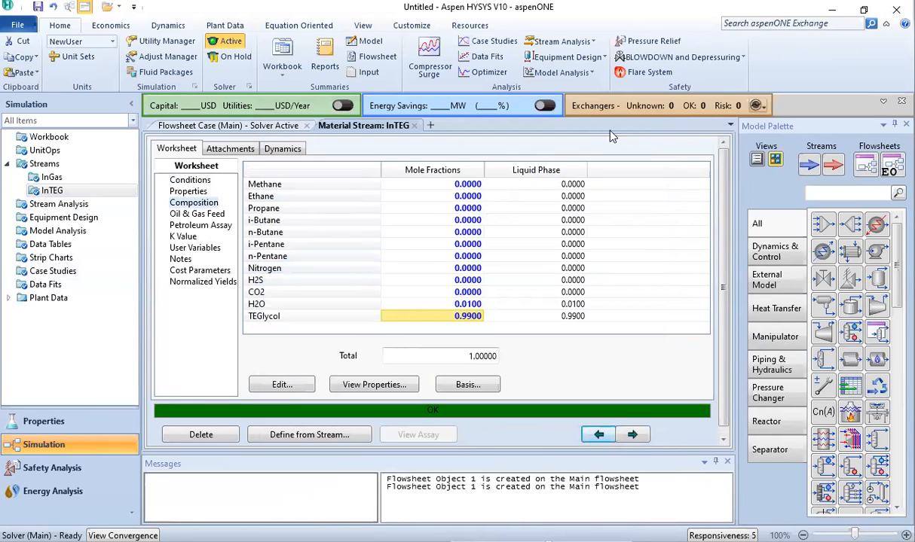
# Step: Zoom the main flowsheet to 100% and close the InTEG stream's properties
pyautogui.click(238, 123)
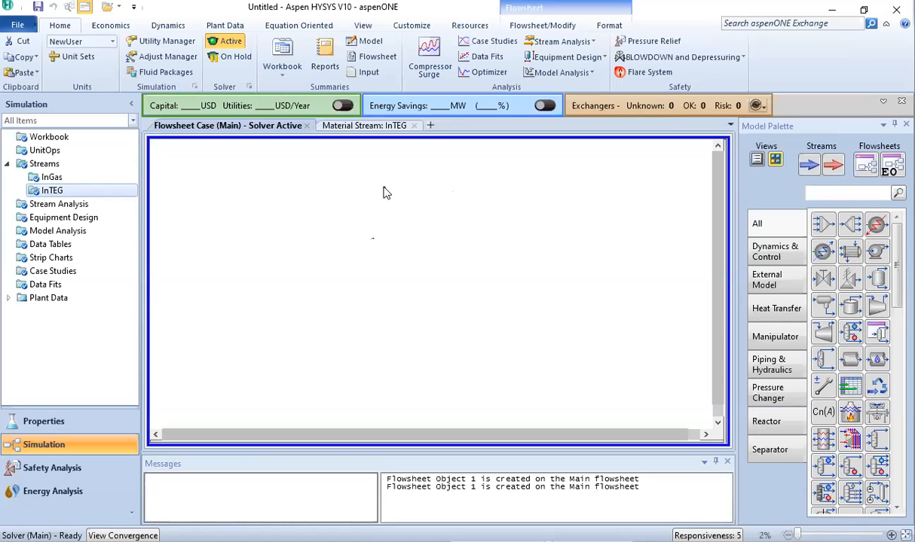
pyautogui.doubleClick(52, 192)
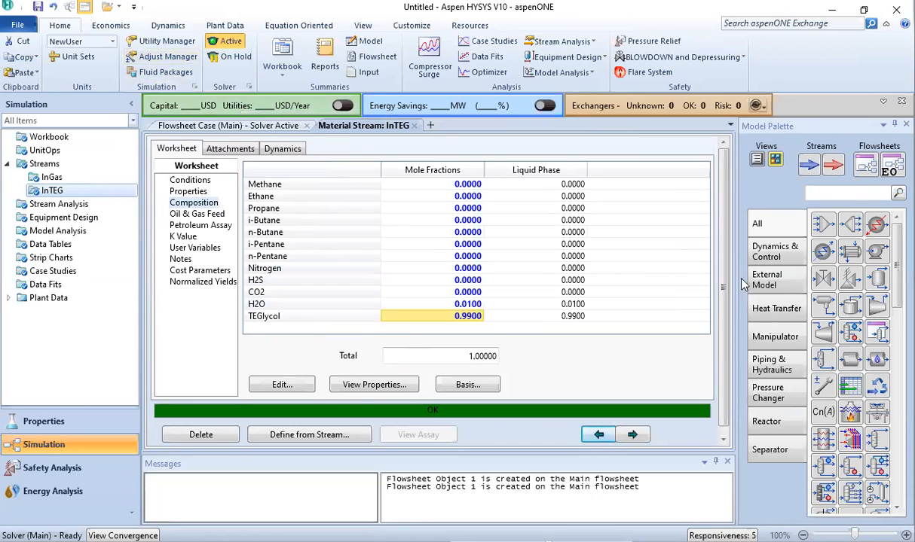
pyautogui.click(252, 126)
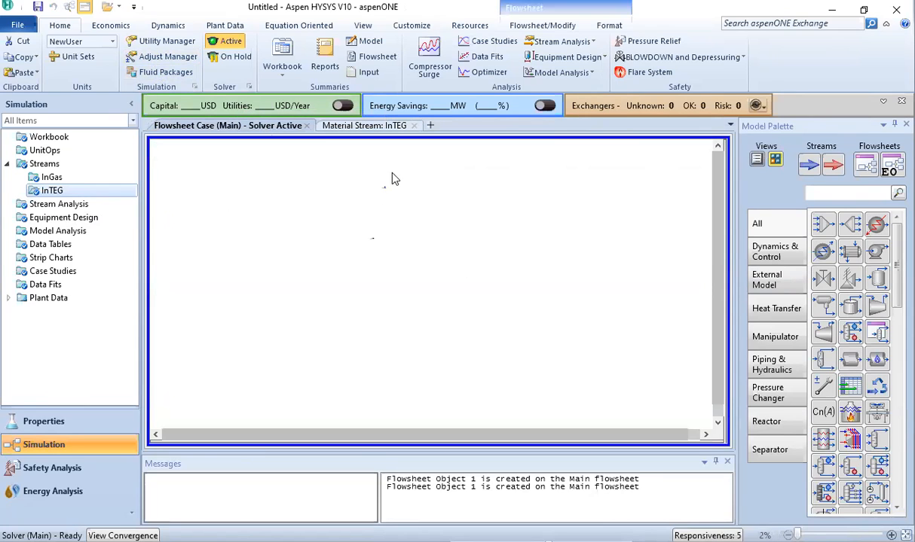
pyautogui.scroll(3, 381, 190)
pyautogui.moveTo(788, 535); pyautogui.dragTo(839, 527)
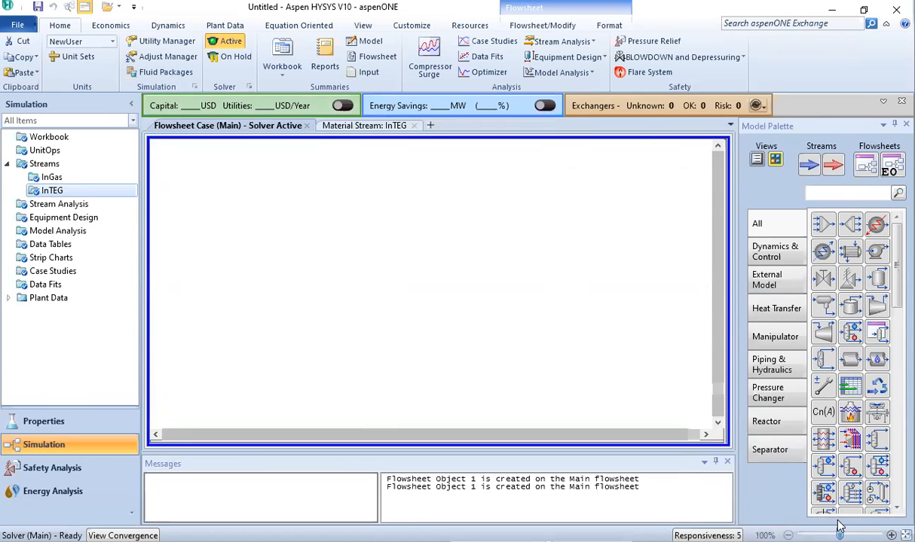
pyautogui.doubleClick(53, 191)
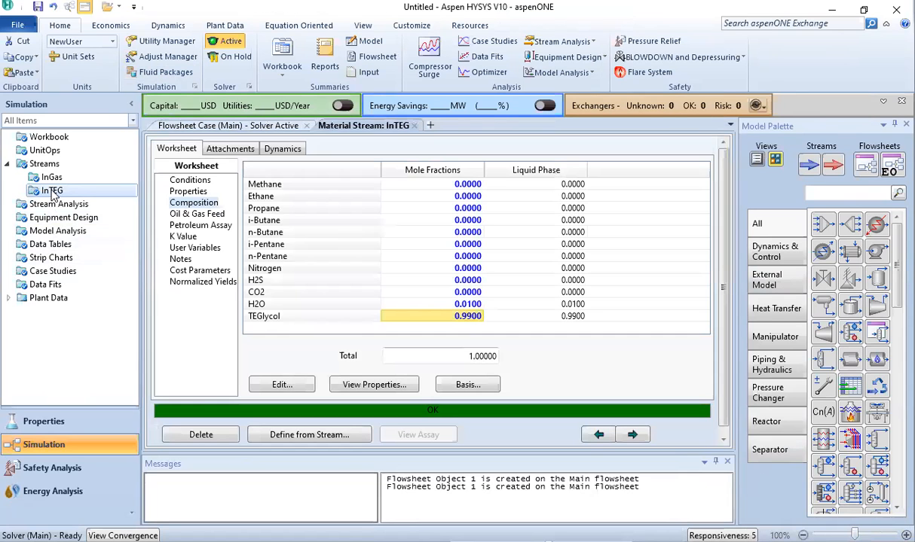
pyautogui.click(414, 126)
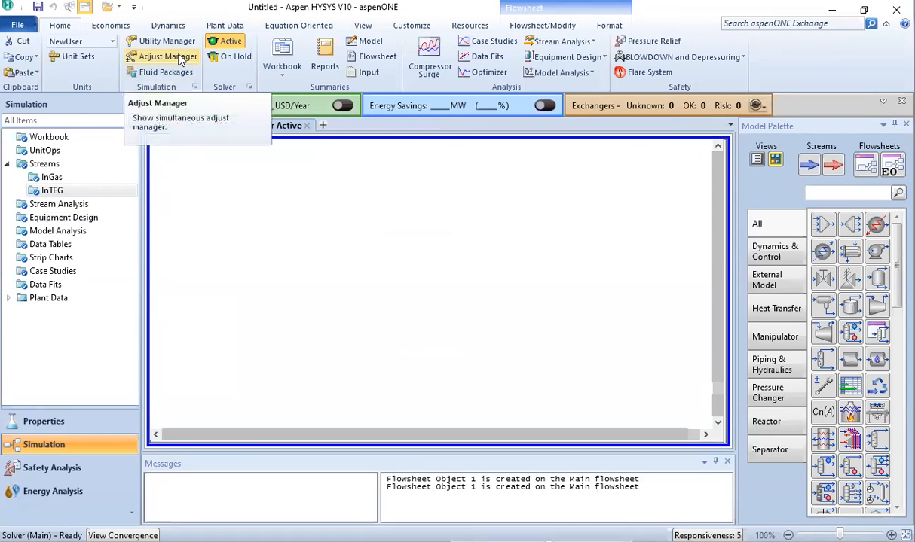
# Step: Place a mixer in the middle of the flowsheet and open its connection settings
pyautogui.click(538, 29)
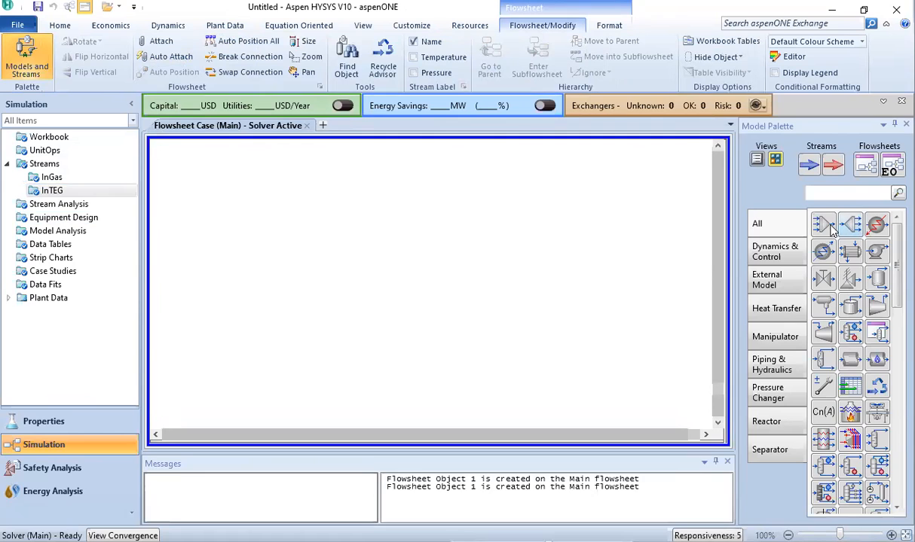
pyautogui.click(378, 288)
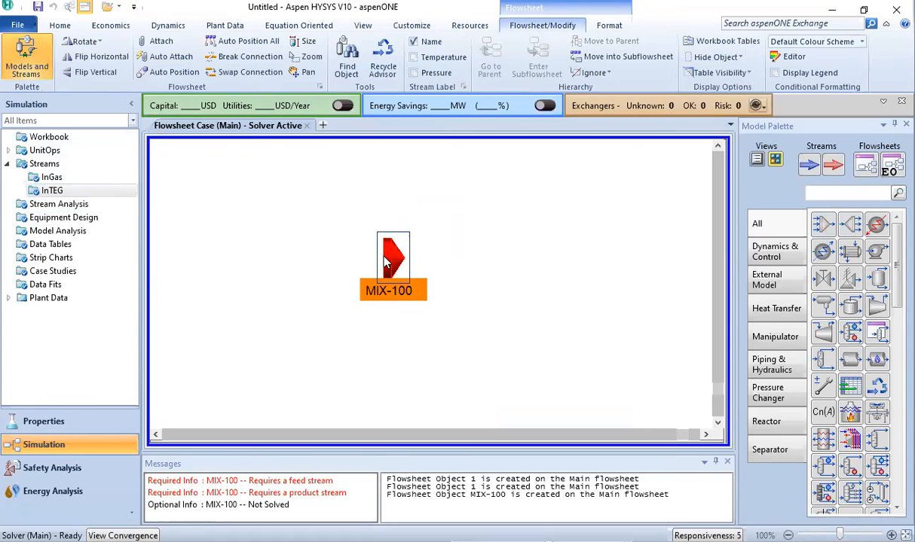
pyautogui.doubleClick(386, 260)
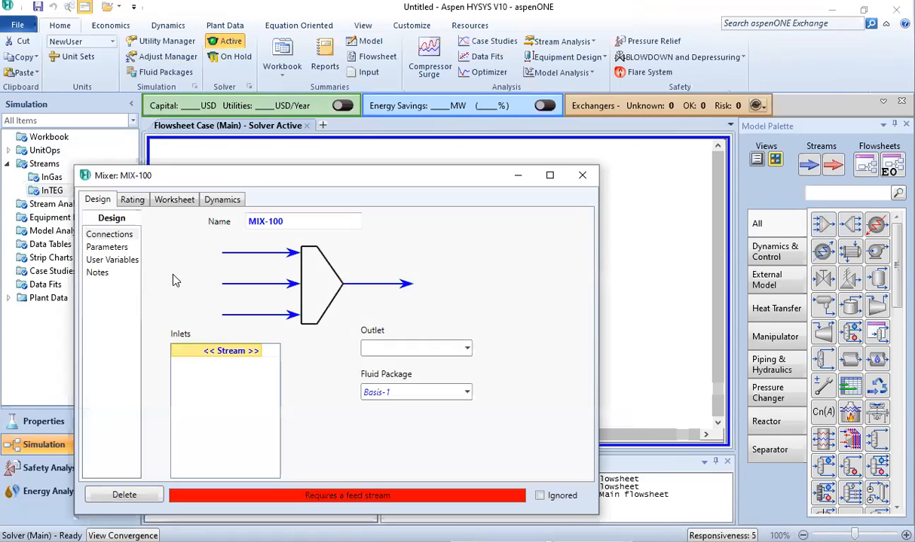
# Step: Connect the InGas and InTEG streams as the mixer's inlets
pyautogui.click(255, 352)
pyautogui.click(198, 370)
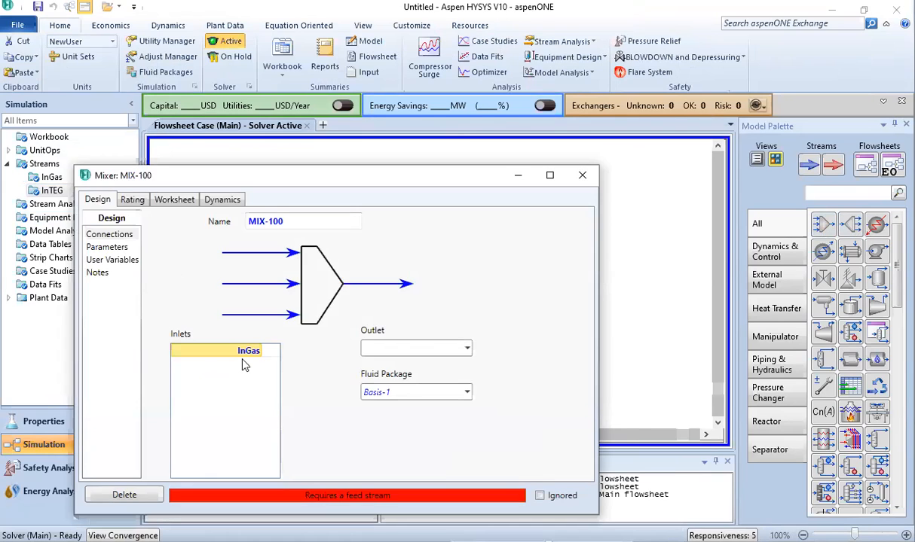
pyautogui.click(215, 364)
pyautogui.click(199, 385)
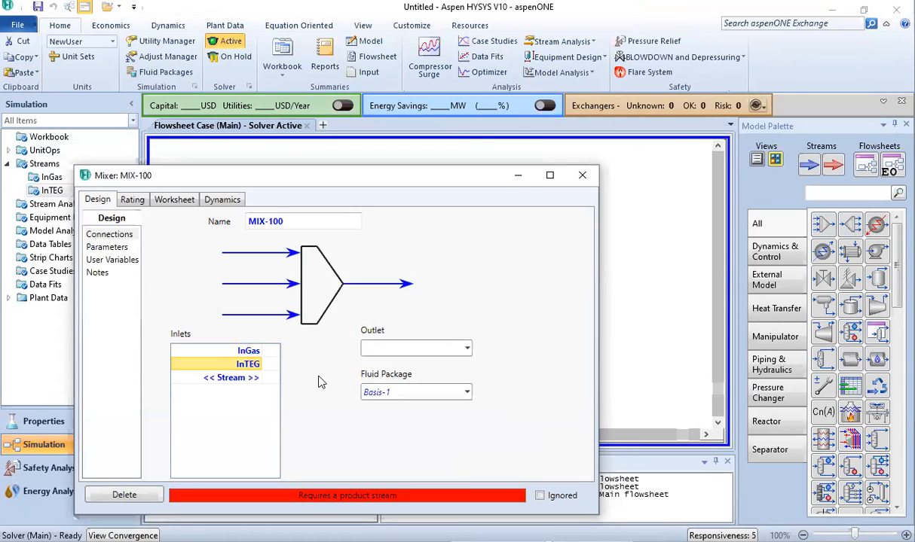
# Step: Set the mixer's outlet stream to Gas+agua, close its properties and move the mixer and outlet closer to the feed streams
pyautogui.click(398, 348)
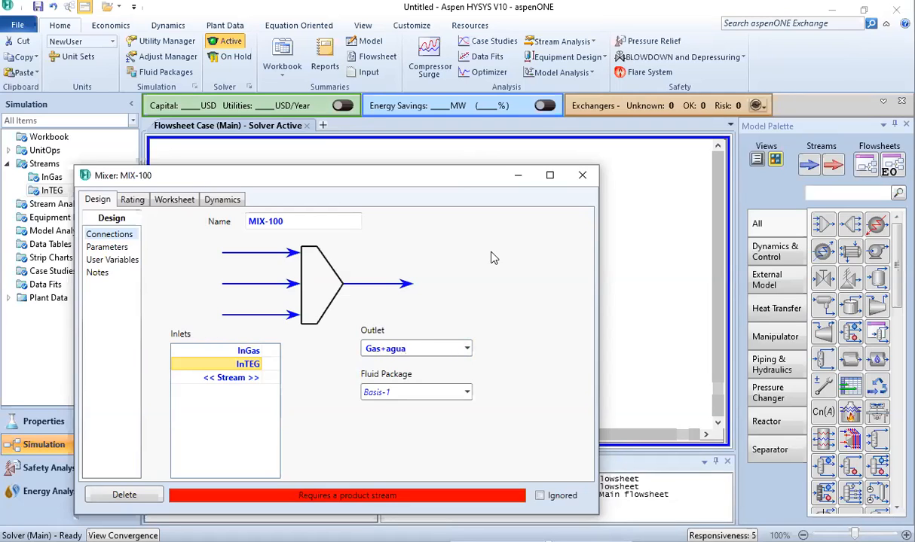
pyautogui.click(454, 310)
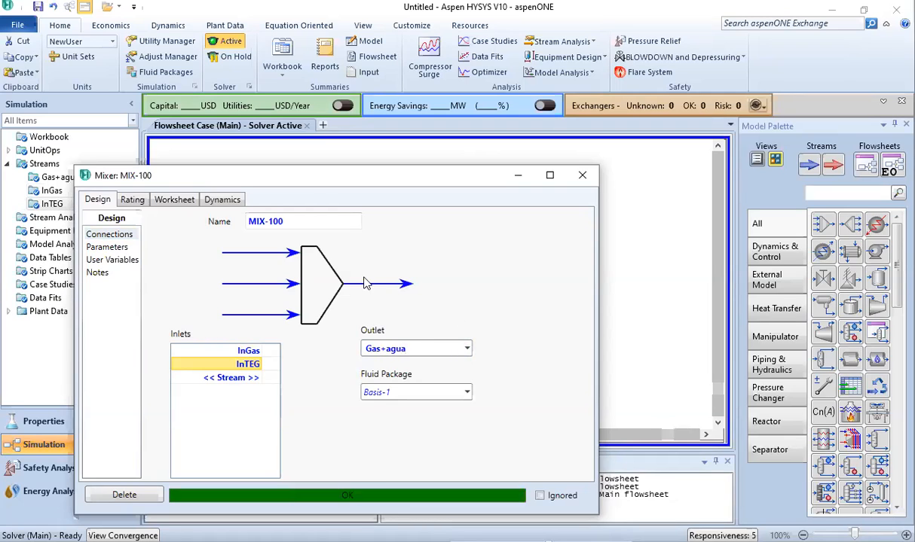
pyautogui.click(109, 249)
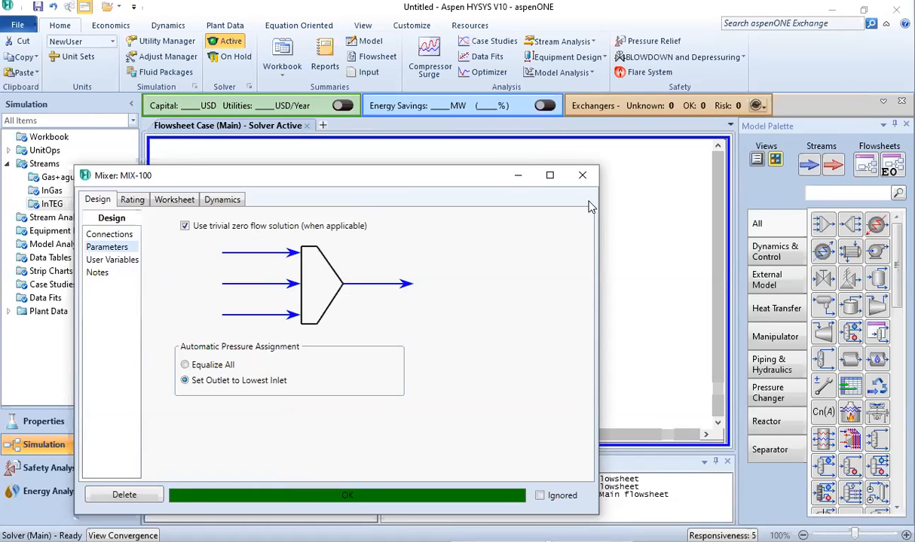
pyautogui.click(583, 175)
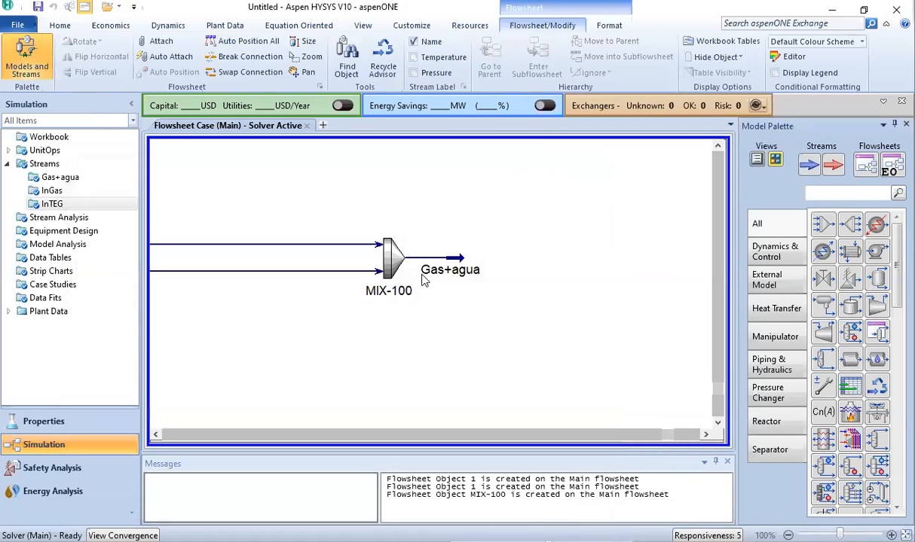
pyautogui.moveTo(334, 261); pyautogui.dragTo(310, 262)
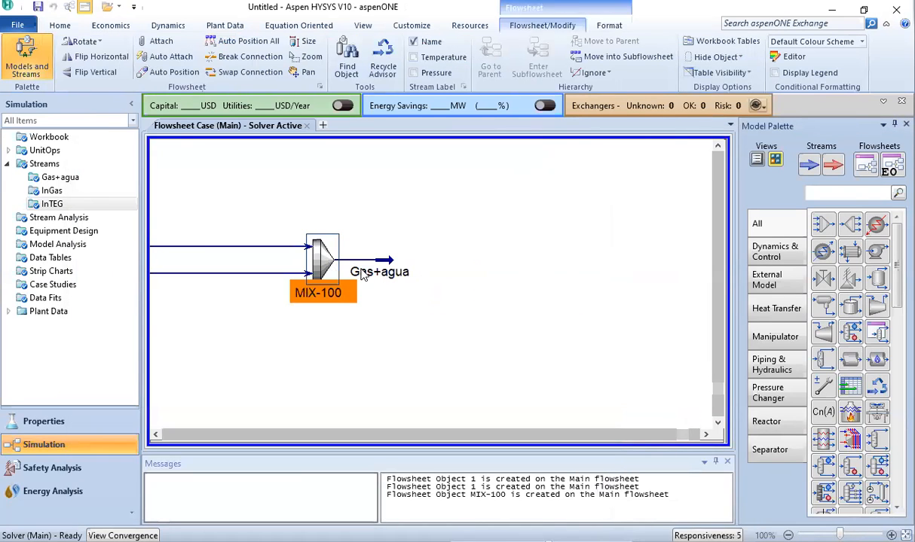
pyautogui.click(490, 249)
# Step: Examine the composition and conditions of the Gas+agua stream, and close its properties
pyautogui.doubleClick(390, 264)
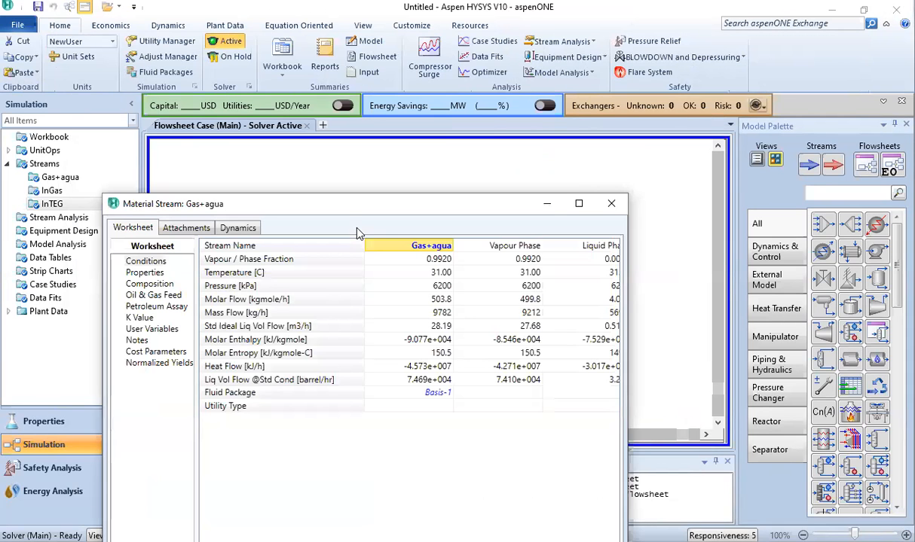
pyautogui.moveTo(337, 203); pyautogui.dragTo(330, 73)
pyautogui.click(143, 154)
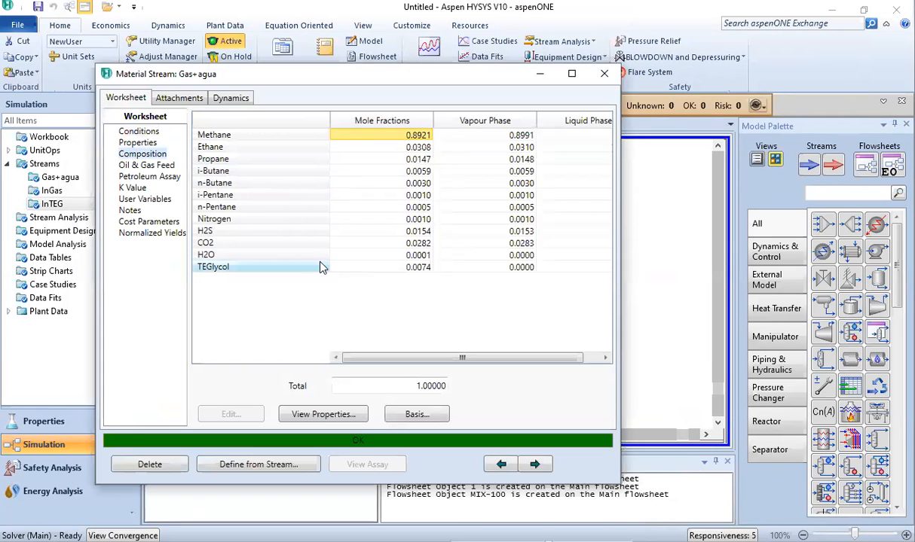
pyautogui.click(139, 131)
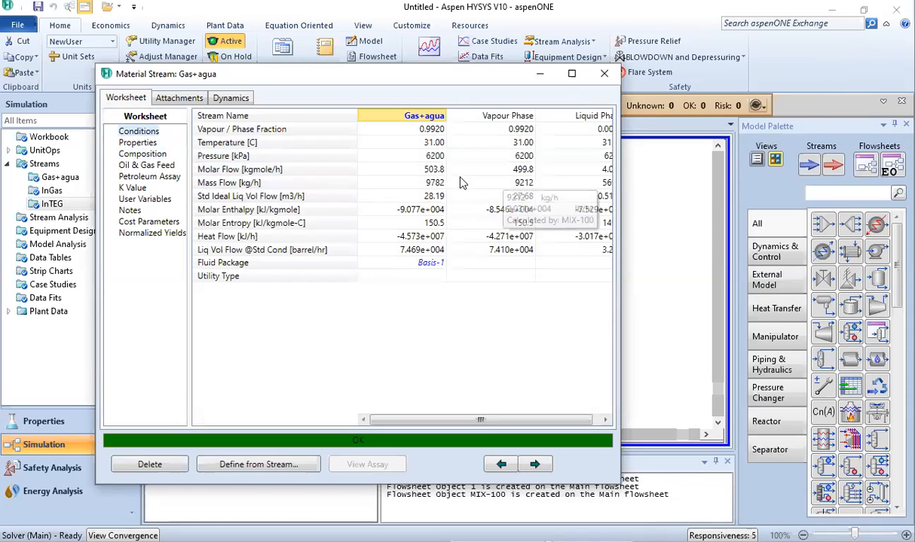
pyautogui.moveTo(443, 155)
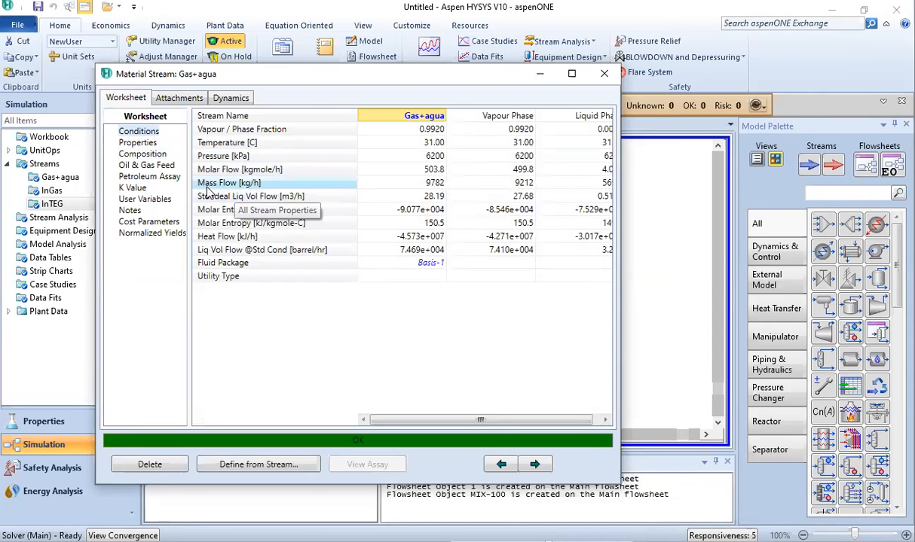
pyautogui.click(604, 73)
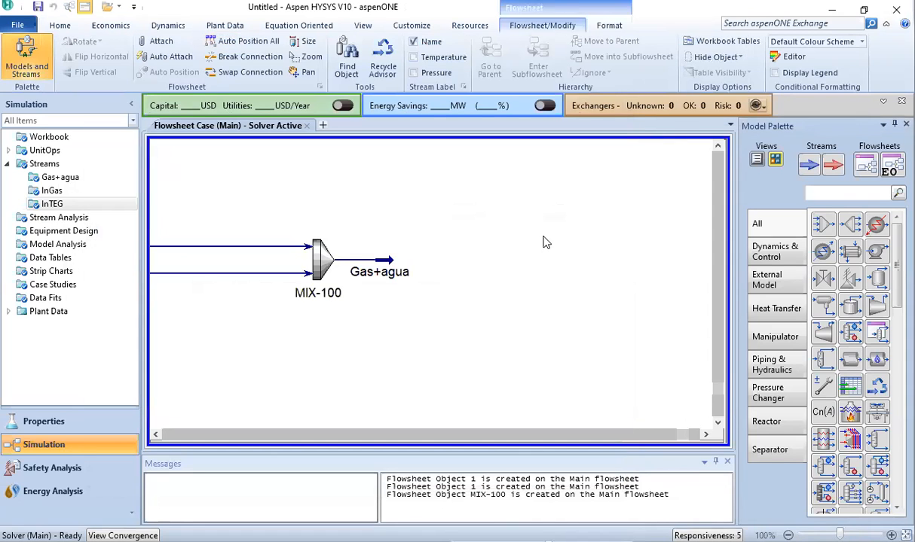
# Step: Move the Gas+agua stream farther from the mixer and place a separator downstream of it
pyautogui.moveTo(386, 260); pyautogui.dragTo(419, 264)
pyautogui.click(491, 277)
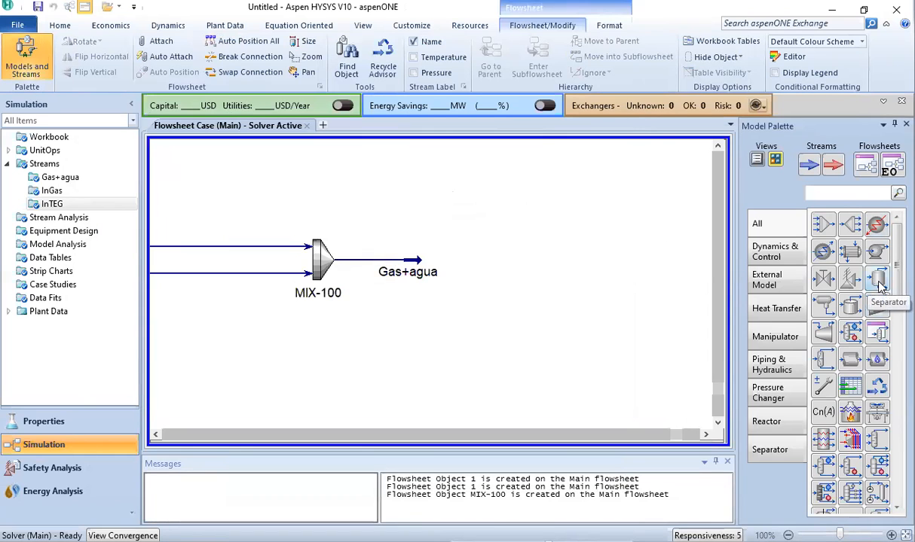
pyautogui.moveTo(865, 290); pyautogui.dragTo(527, 309)
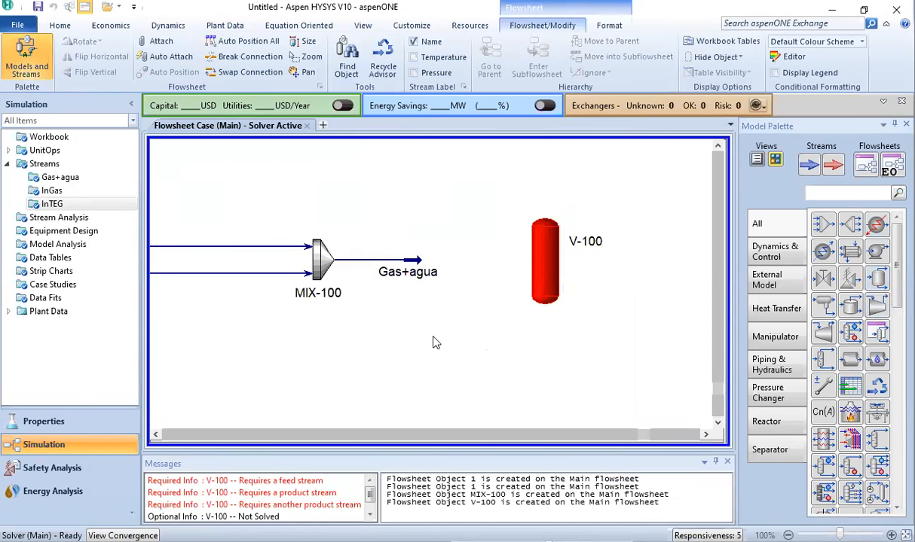
# Step: Connect the Gas+agua stream as the separator's inlet
pyautogui.doubleClick(541, 280)
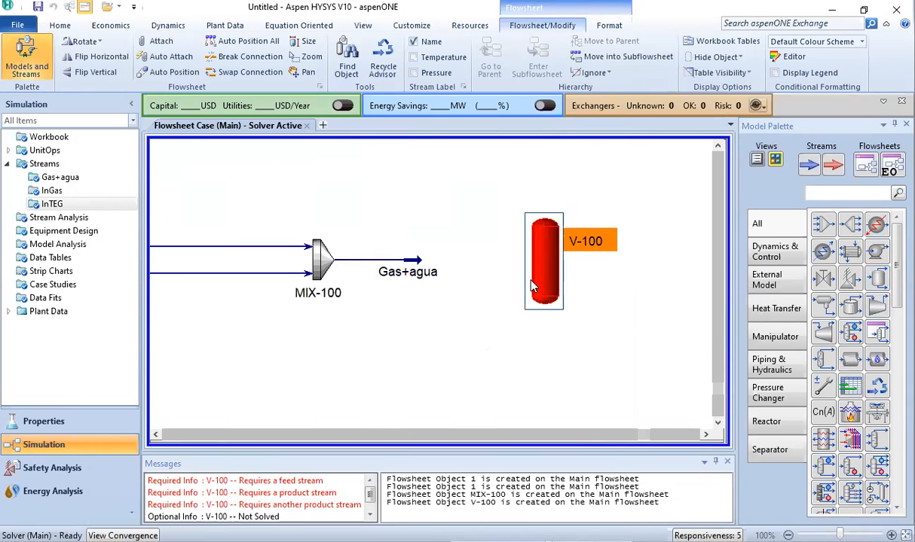
pyautogui.click(181, 195)
pyautogui.click(188, 195)
pyautogui.click(143, 212)
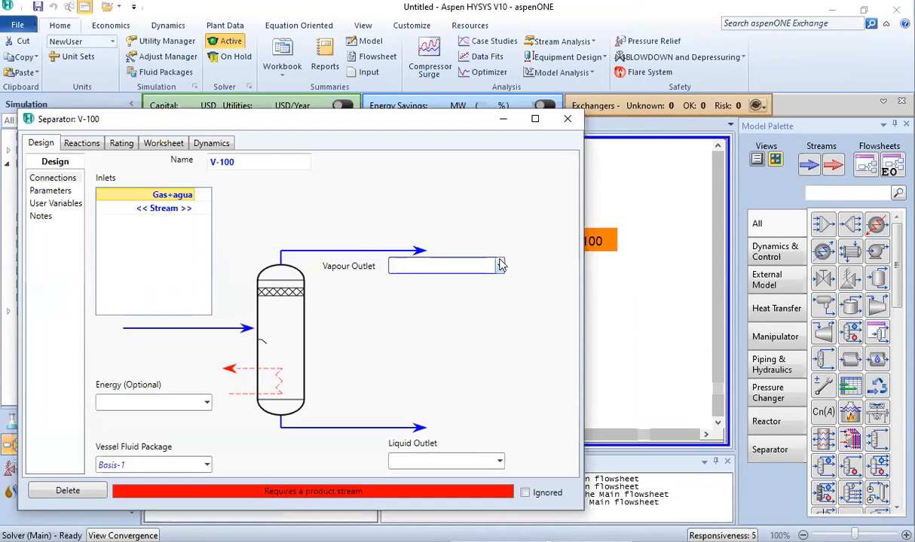
# Step: Create the separator's vapour outlet as Gas1 and its liquid outlet as Liq1
pyautogui.click(469, 265)
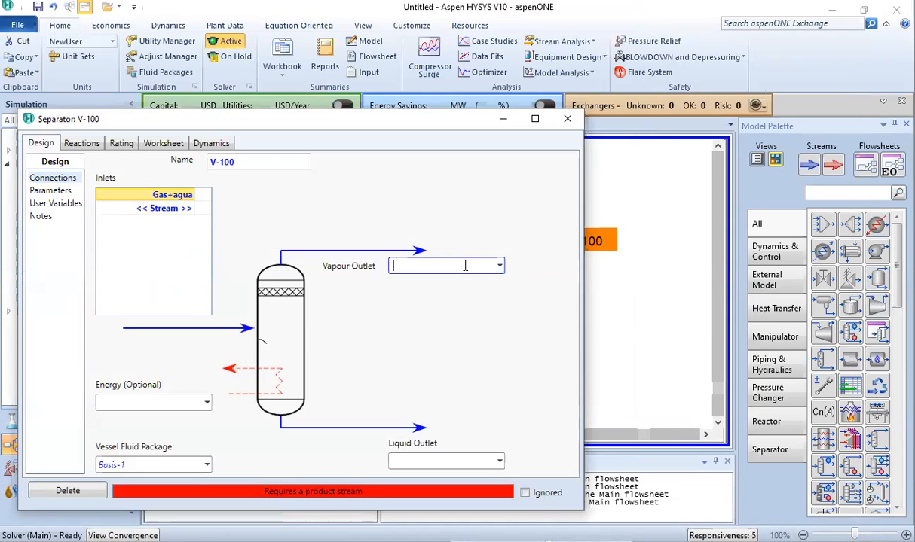
pyautogui.write('Gas')
pyautogui.press('BackSpace')
pyautogui.press('BackSpace')
pyautogui.press('Return')
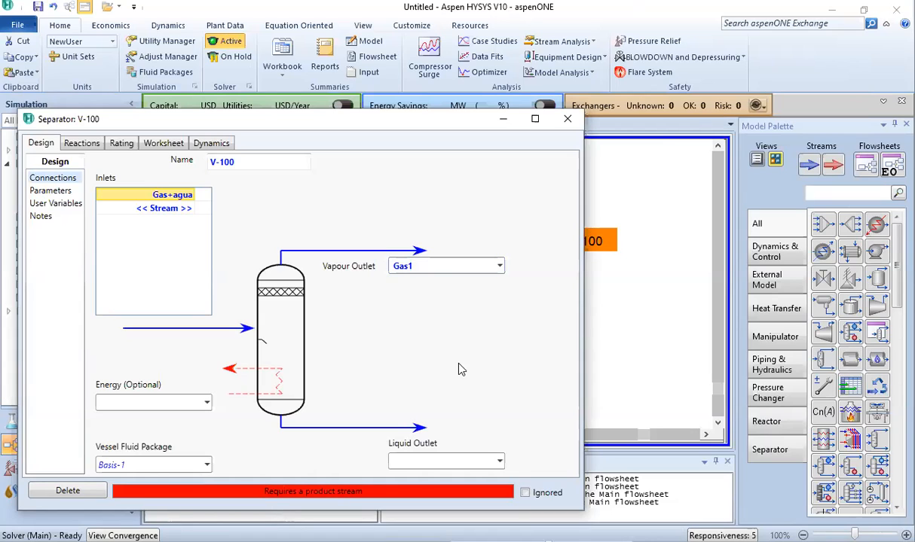
pyautogui.click(408, 461)
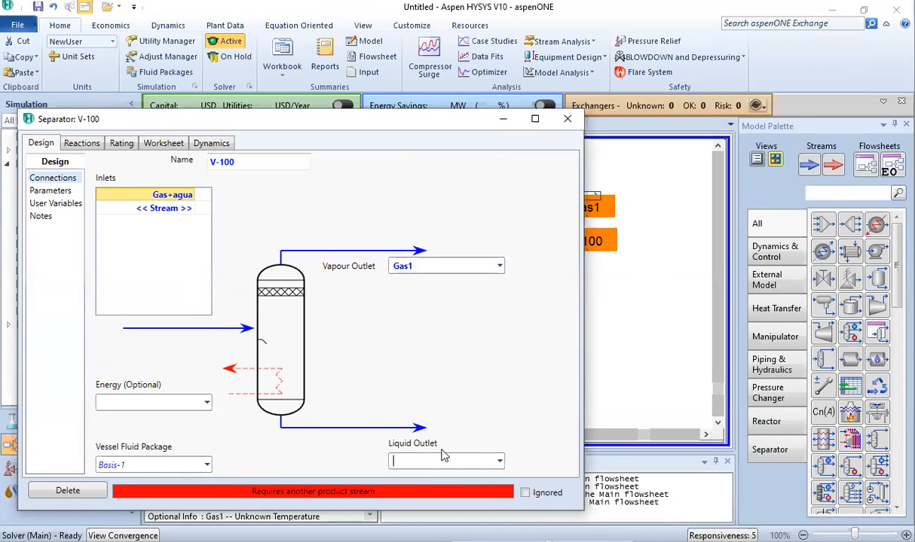
pyautogui.write('iq1')
pyautogui.press('Return')
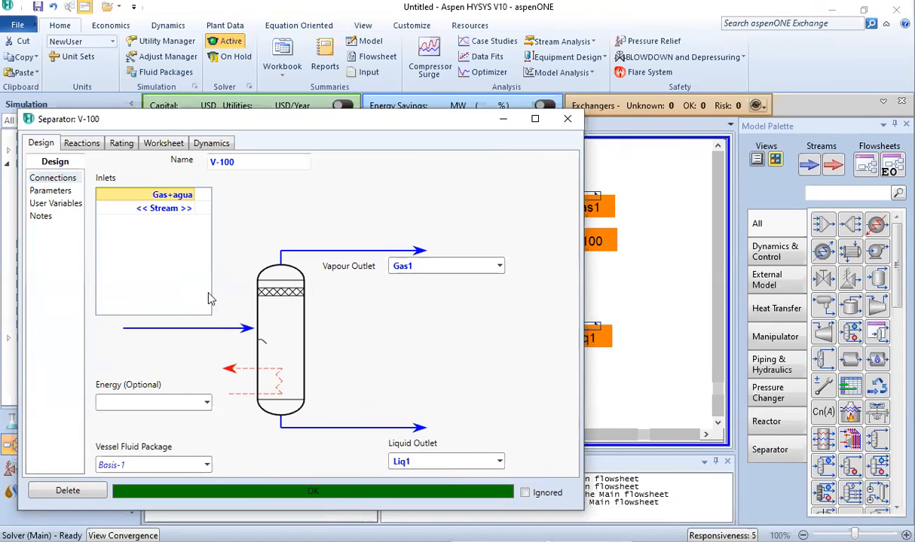
# Step: Rename the separator as Sep1 and close its properties
pyautogui.click(241, 162)
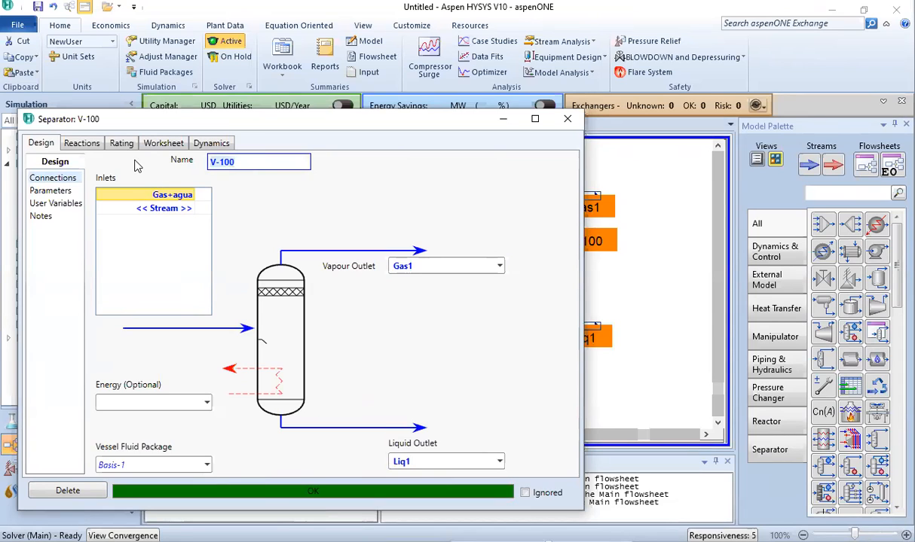
pyautogui.write('Sep1')
pyautogui.press('Return')
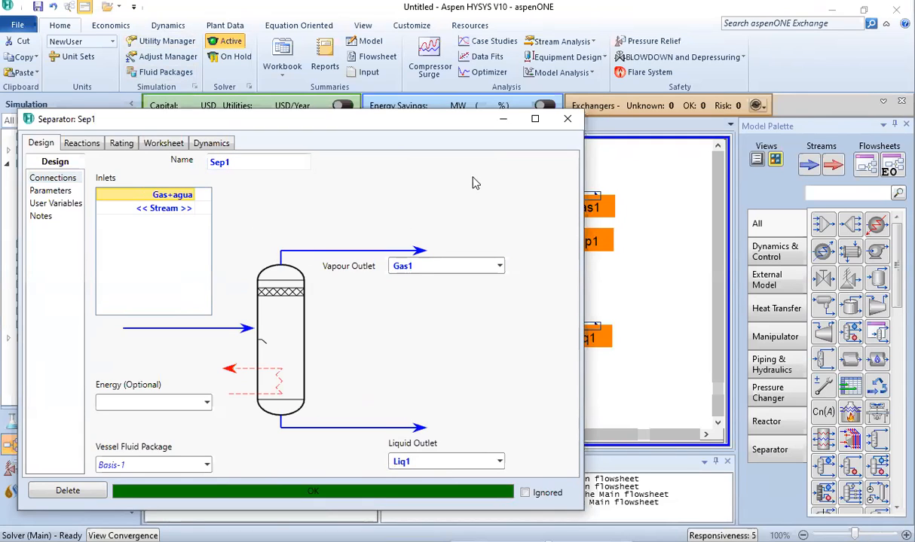
pyautogui.click(570, 124)
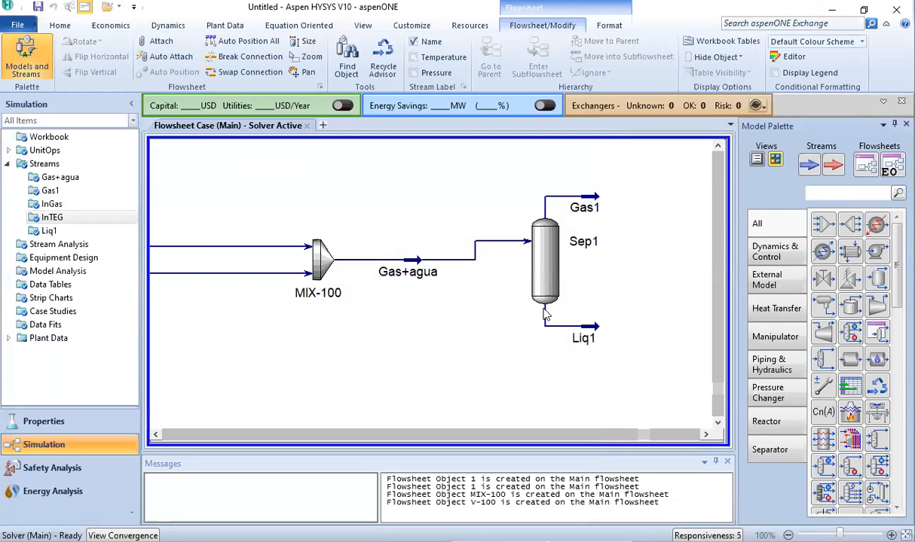
# Step: Examine the conditions and composition of the Liq1 stream, and close its properties
pyautogui.click(705, 434)
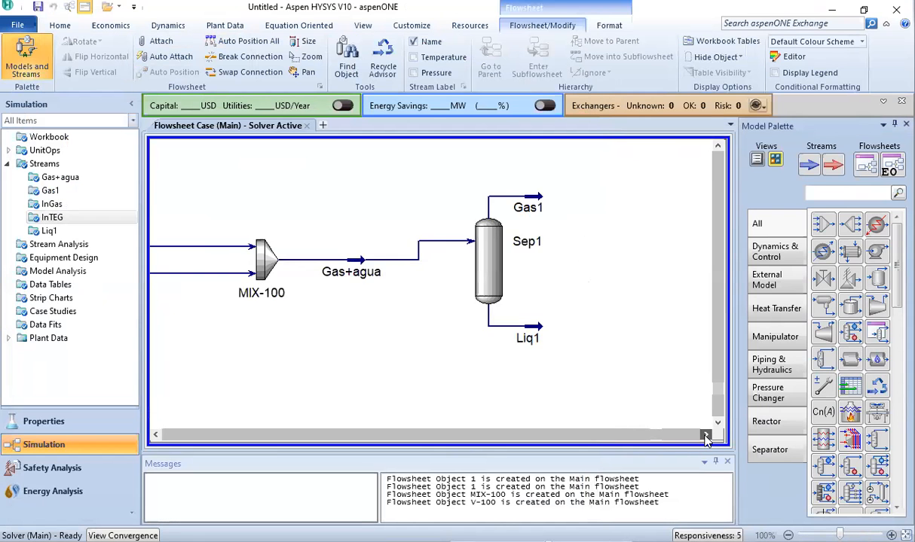
pyautogui.click(705, 434)
pyautogui.click(705, 435)
pyautogui.scroll(-2, 573, 359)
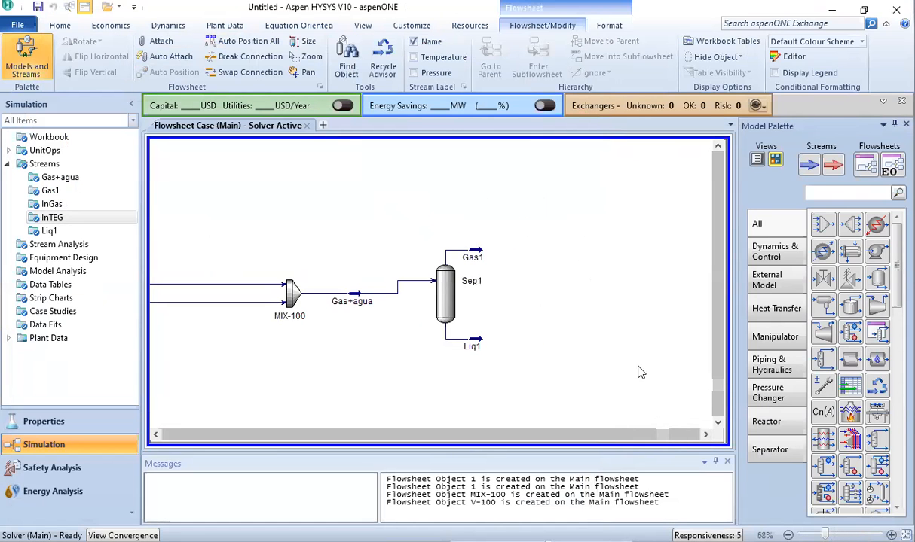
pyautogui.click(705, 435)
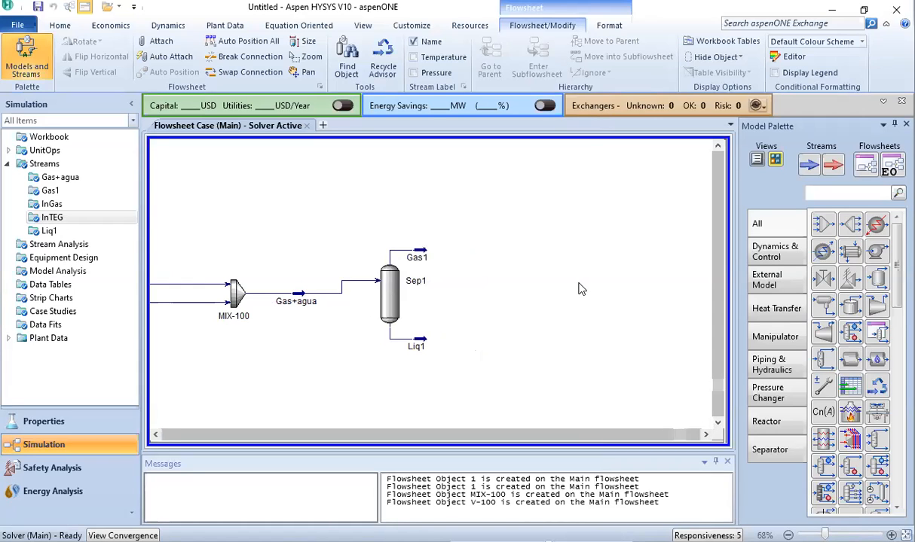
pyautogui.click(413, 339)
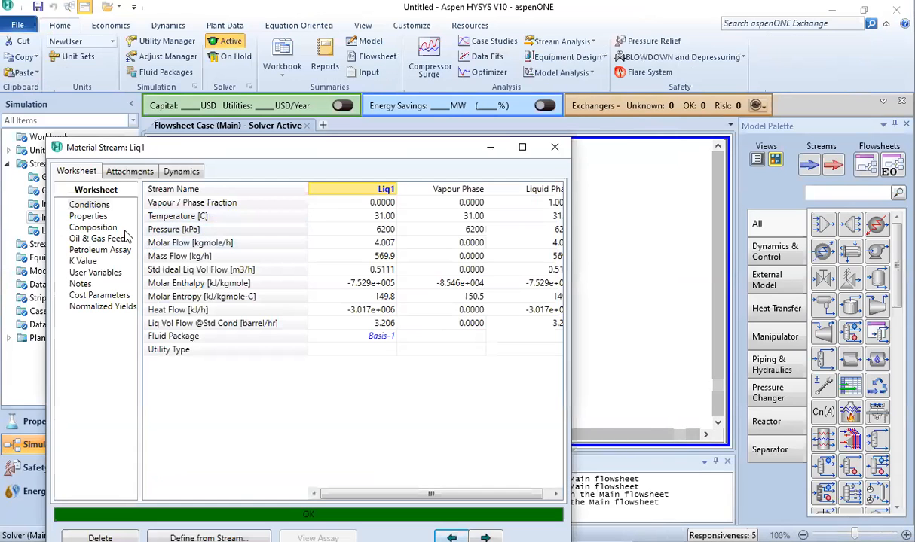
pyautogui.click(93, 227)
pyautogui.click(556, 149)
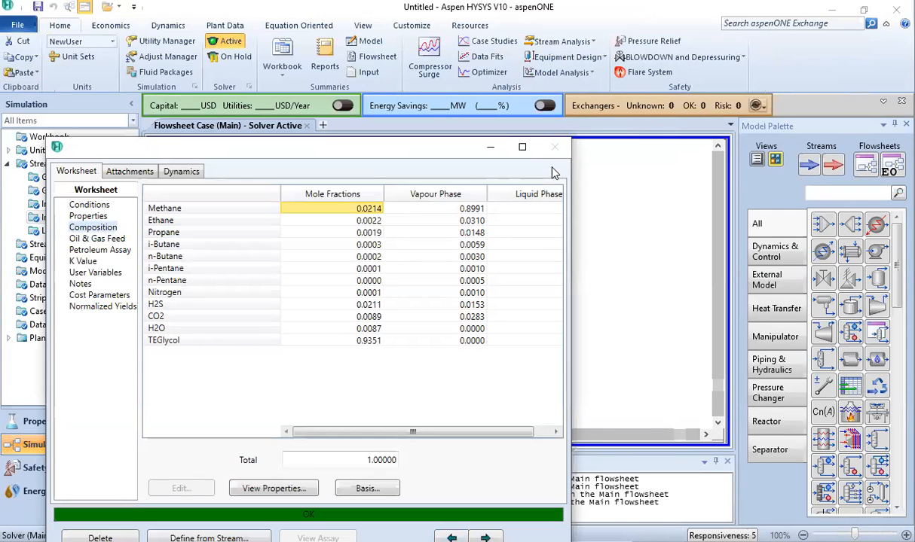
# Step: Move the Gas1 stream higher above the separator and check the H2O and TEGlycol fractions in its composition
pyautogui.moveTo(421, 253); pyautogui.dragTo(441, 197)
pyautogui.click(511, 291)
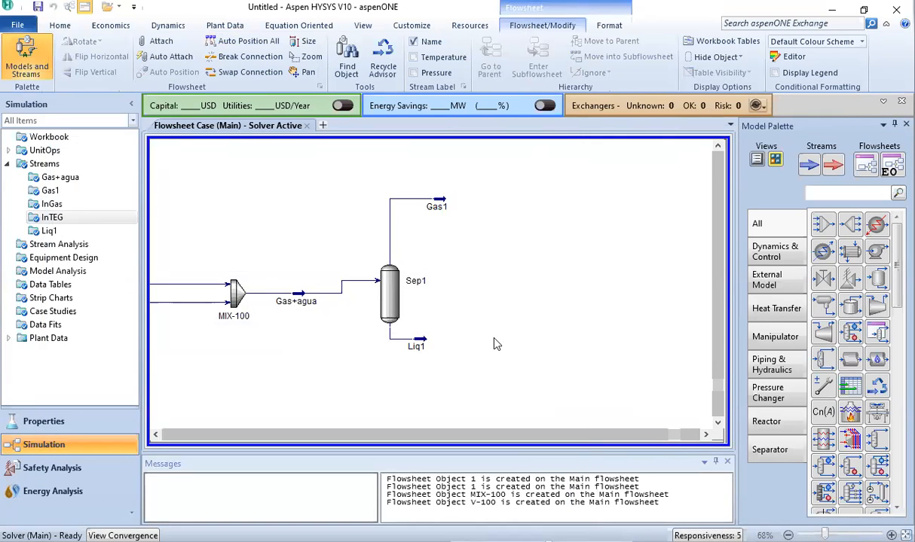
pyautogui.doubleClick(439, 201)
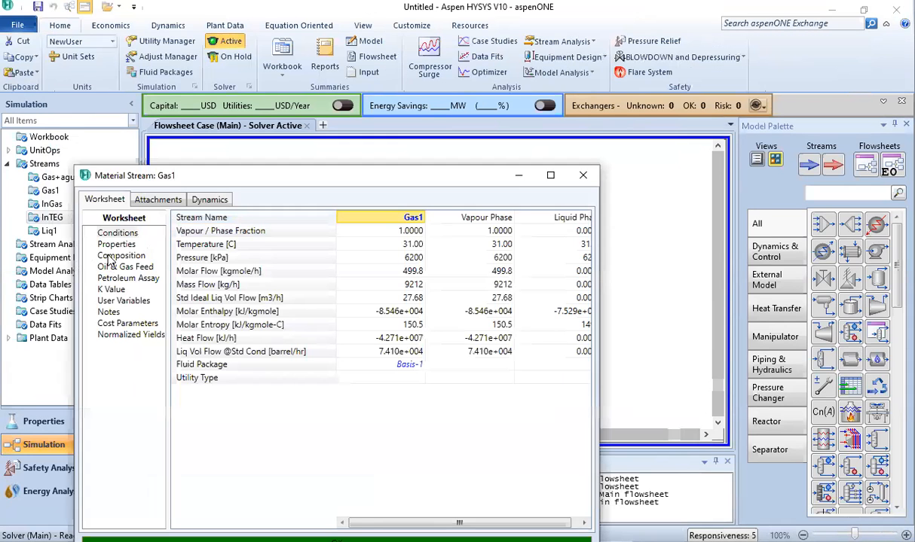
pyautogui.click(115, 256)
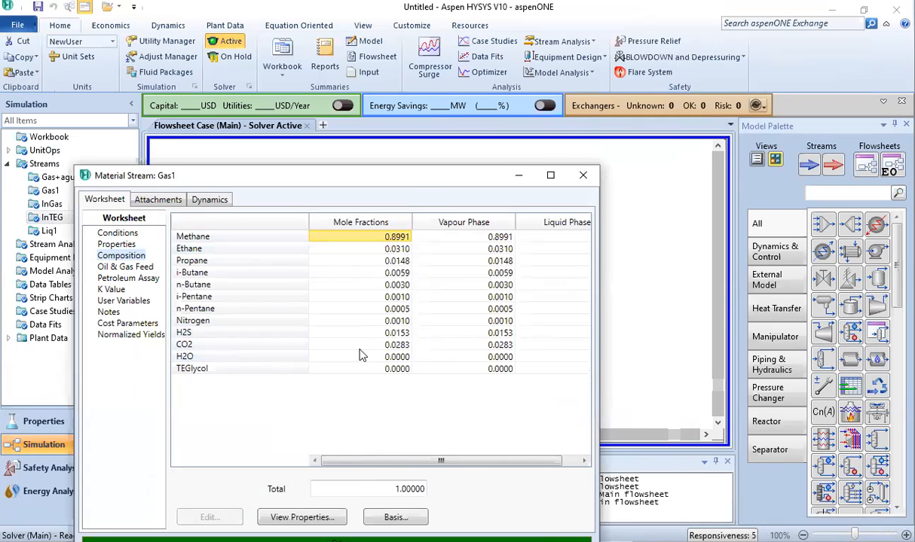
pyautogui.click(302, 357)
pyautogui.press('Right')
pyautogui.press('Right')
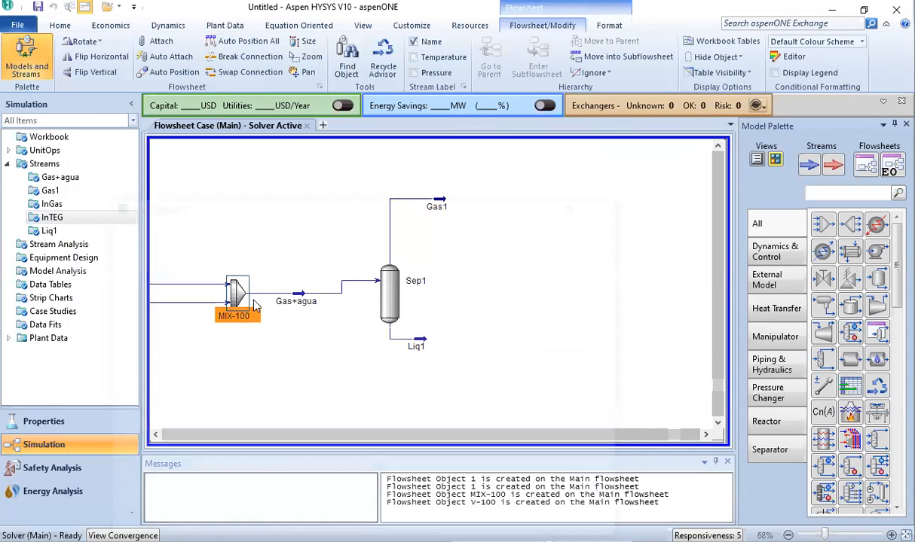
# Step: Set the mixer's automatic pressure assignment to Equalize All
pyautogui.doubleClick(239, 292)
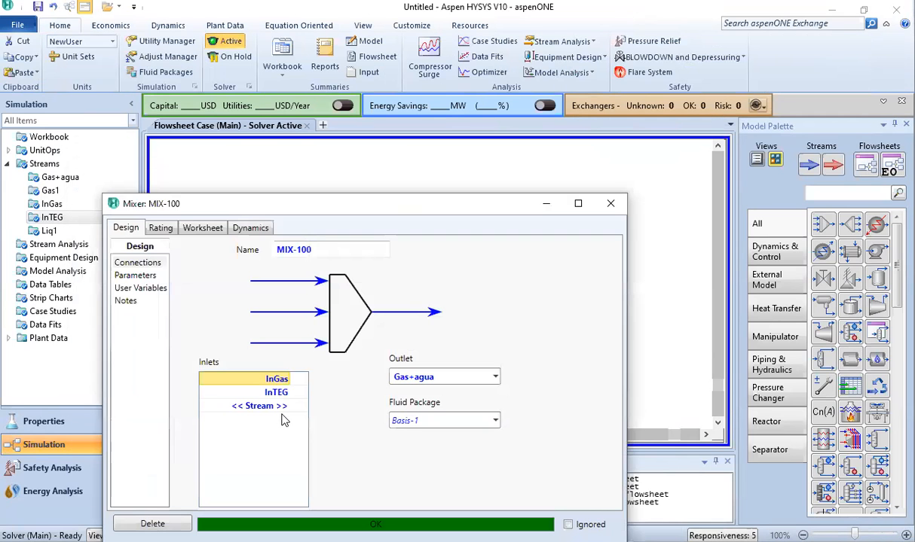
pyautogui.click(128, 275)
pyautogui.click(213, 393)
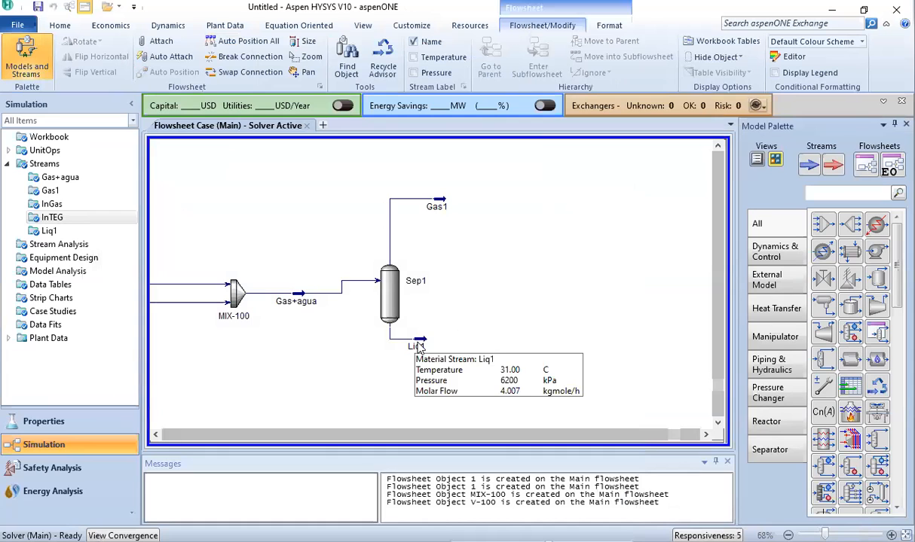
# Step: Examine the conditions and composition of the Gas1 stream, and close its properties
pyautogui.doubleClick(440, 205)
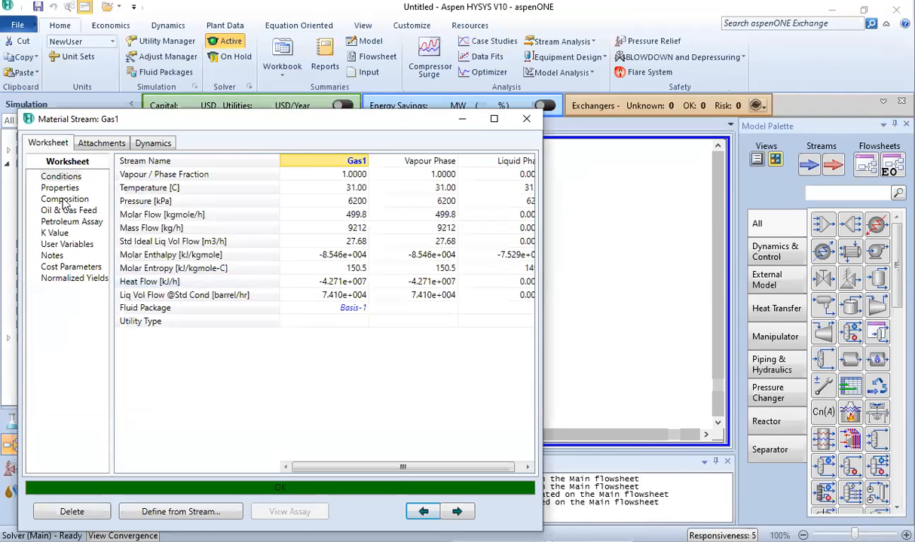
pyautogui.click(64, 201)
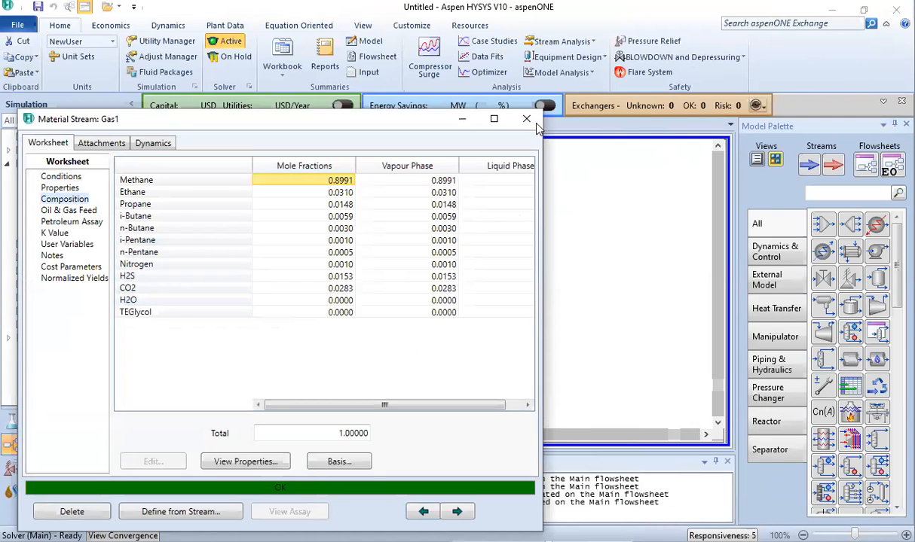
pyautogui.click(525, 120)
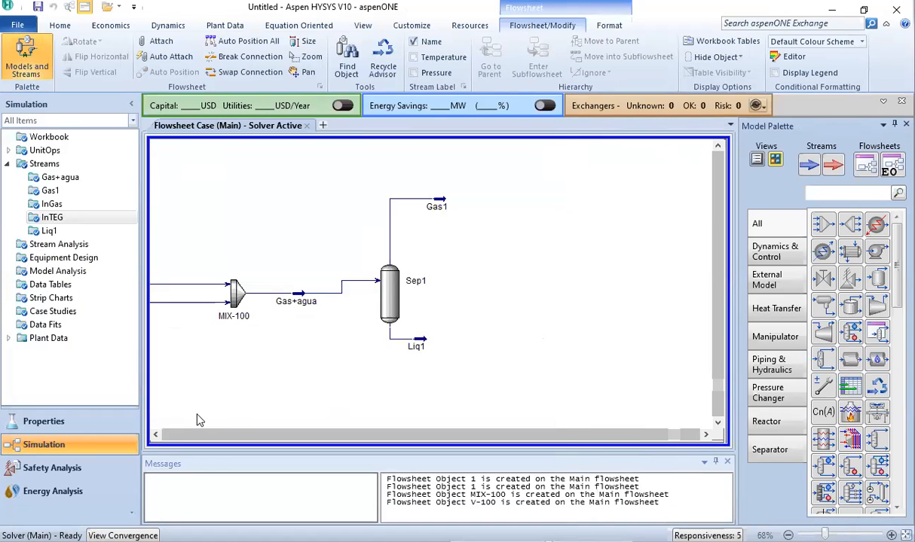
# Step: Move the InTEG stream across the flowsheet to just before the mixer
pyautogui.click(155, 435)
pyautogui.click(155, 436)
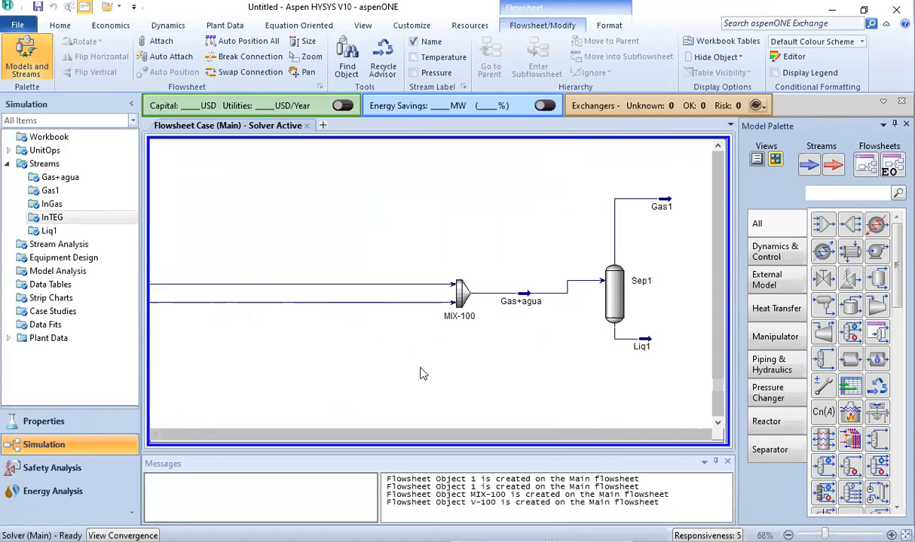
pyautogui.scroll(-6, 479, 345)
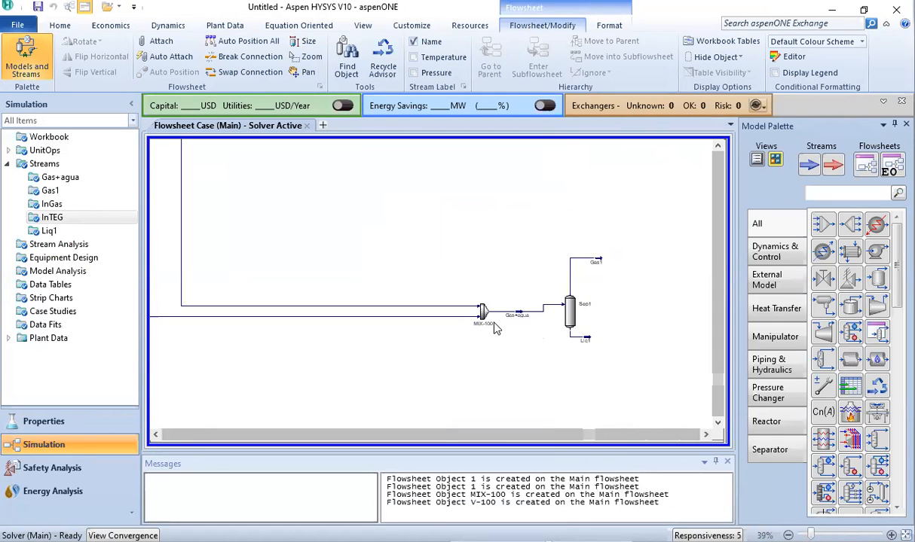
pyautogui.scroll(-2, 477, 340)
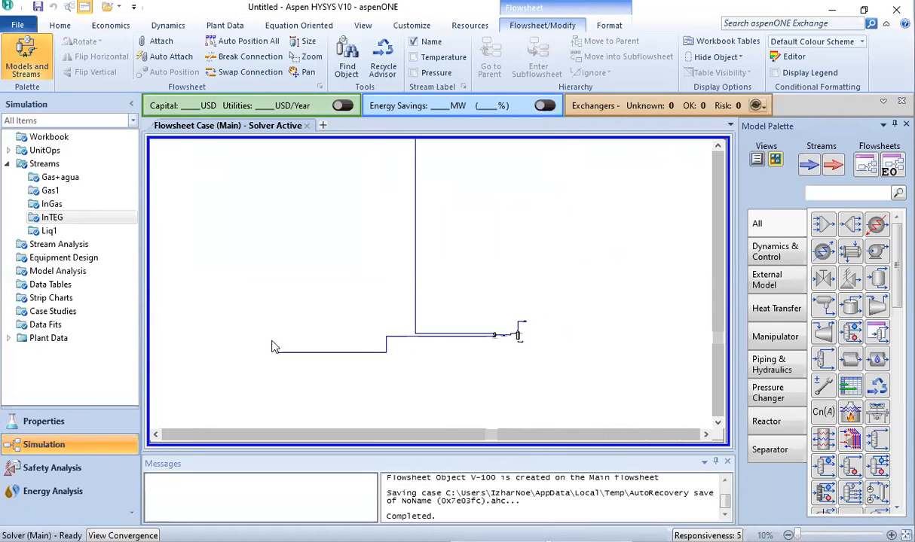
pyautogui.moveTo(250, 312); pyautogui.dragTo(297, 393)
pyautogui.moveTo(279, 355); pyautogui.dragTo(454, 343)
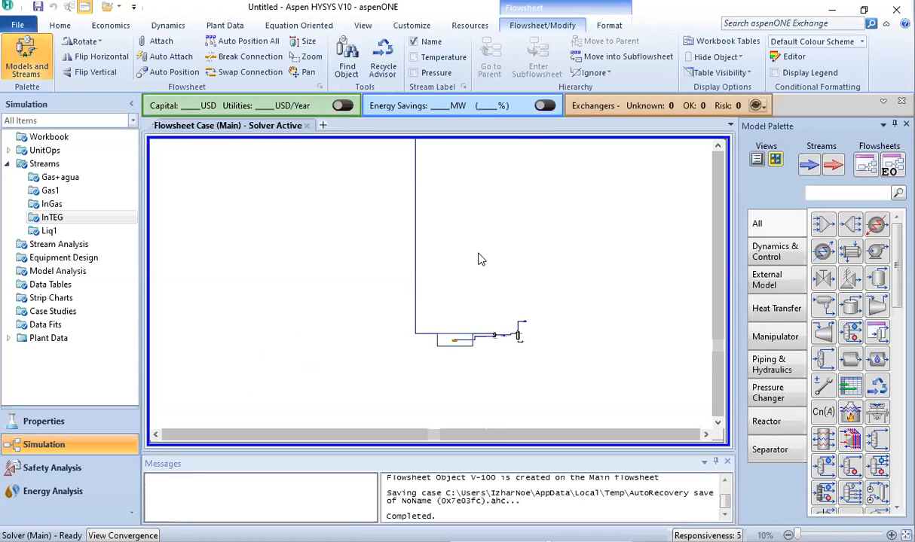
# Step: Bring the distant InGas stream down the flowsheet to the mixer's inlet side, near the InTEG stream
pyautogui.moveTo(720, 353); pyautogui.dragTo(716, 253)
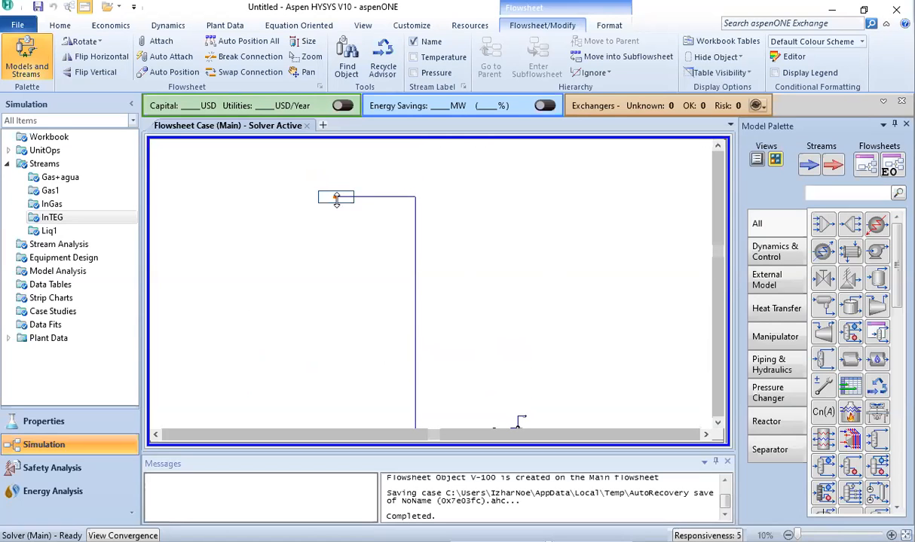
pyautogui.moveTo(339, 204); pyautogui.dragTo(380, 380)
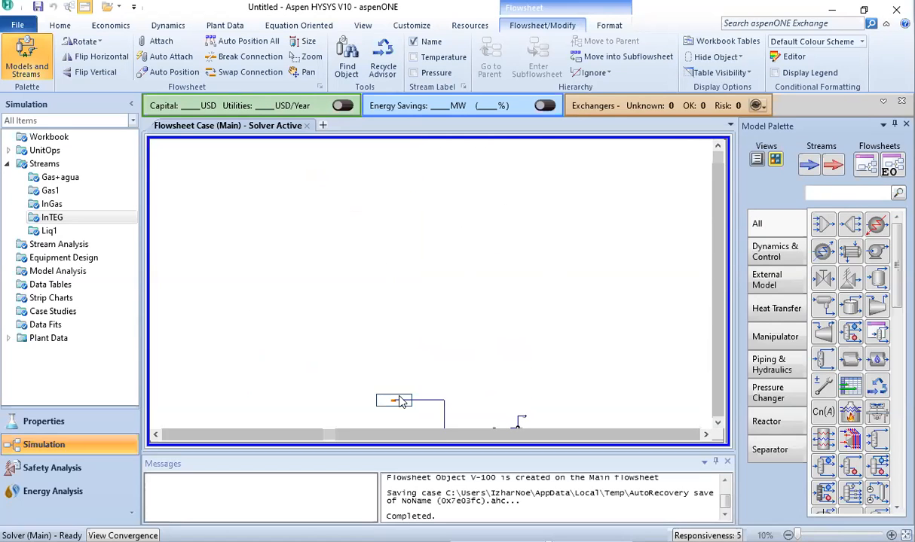
pyautogui.scroll(-1, 486, 398)
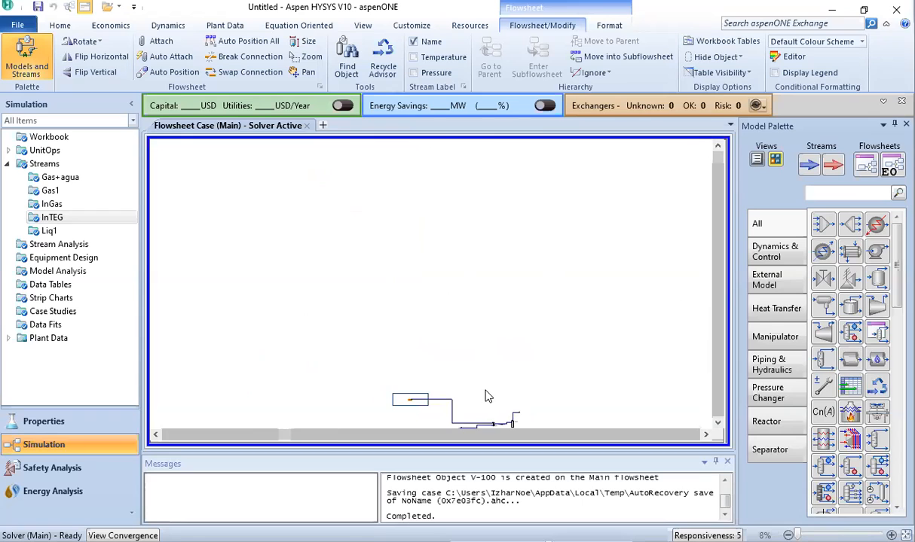
pyautogui.click(718, 424)
pyautogui.click(718, 424)
pyautogui.click(718, 423)
pyautogui.scroll(2, 485, 345)
pyautogui.scroll(3, 483, 352)
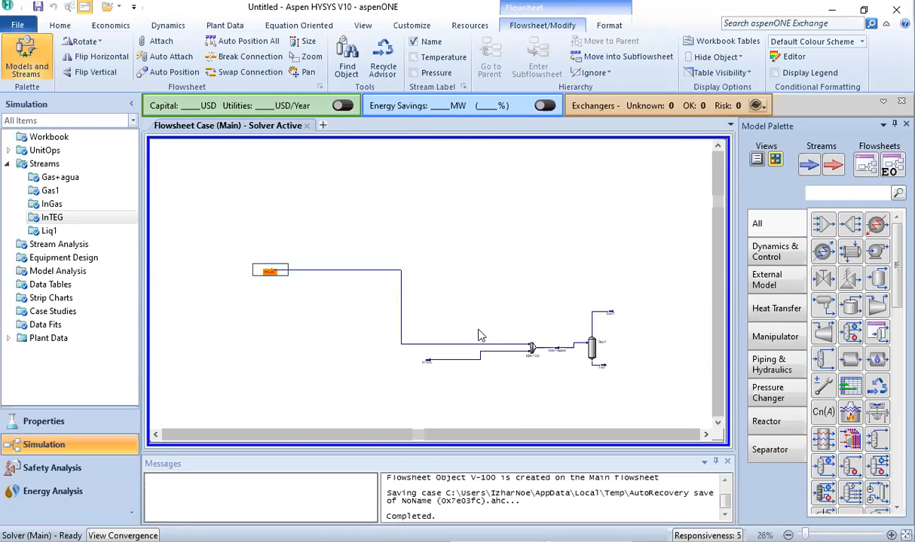
pyautogui.moveTo(270, 271); pyautogui.dragTo(434, 344)
# Step: Place InGas and InTEG one above the other, a short distance before the mixer, and clear the selection
pyautogui.scroll(3, 536, 344)
pyautogui.moveTo(351, 360); pyautogui.dragTo(434, 358)
pyautogui.moveTo(326, 393); pyautogui.dragTo(433, 392)
pyautogui.click(532, 400)
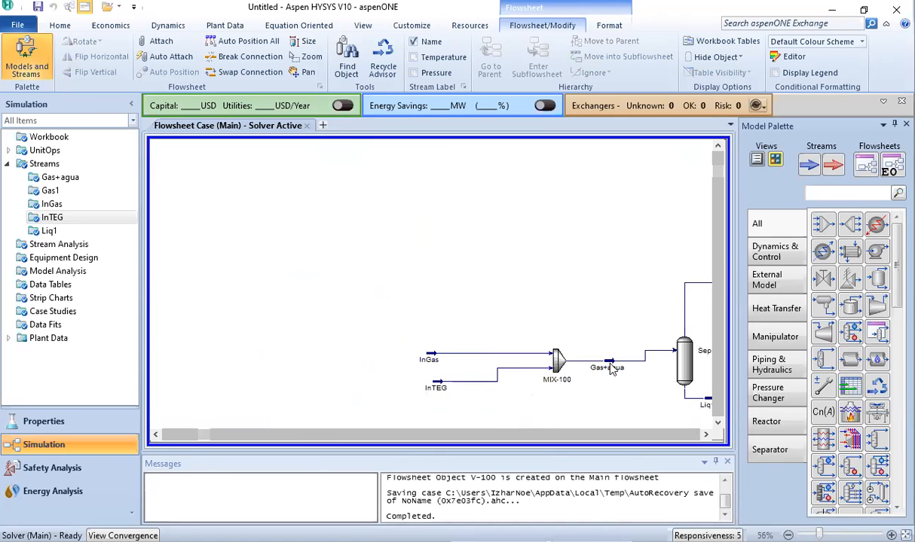
# Step: Change the InTEG composition to pure water with mole fractions of 1 for H2O and 0 for TEGlycol, and close its properties
pyautogui.moveTo(612, 369)
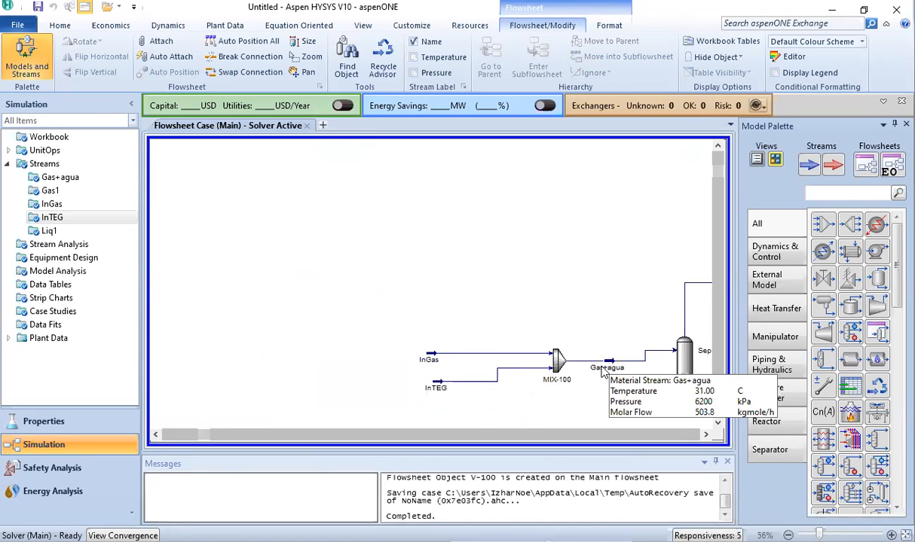
pyautogui.click(442, 379)
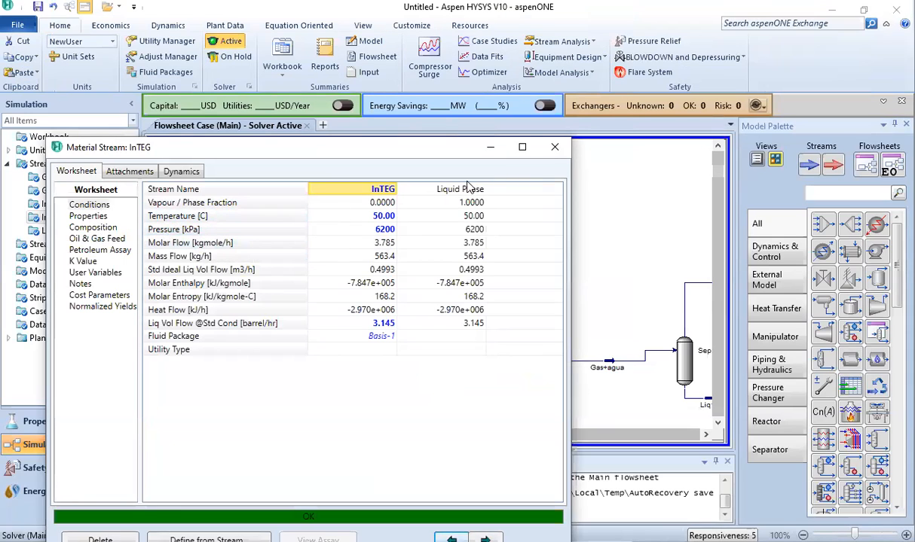
pyautogui.click(93, 228)
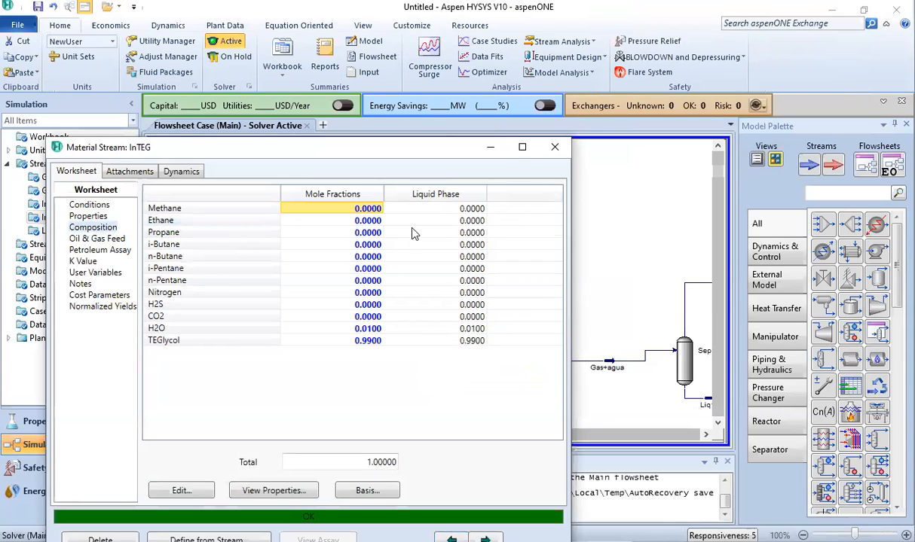
pyautogui.click(367, 343)
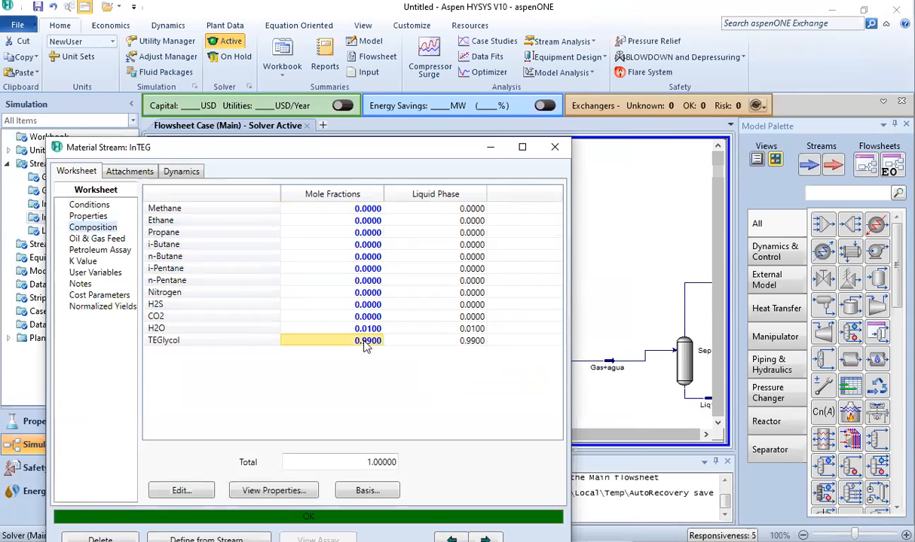
pyautogui.write('0')
pyautogui.click(354, 334)
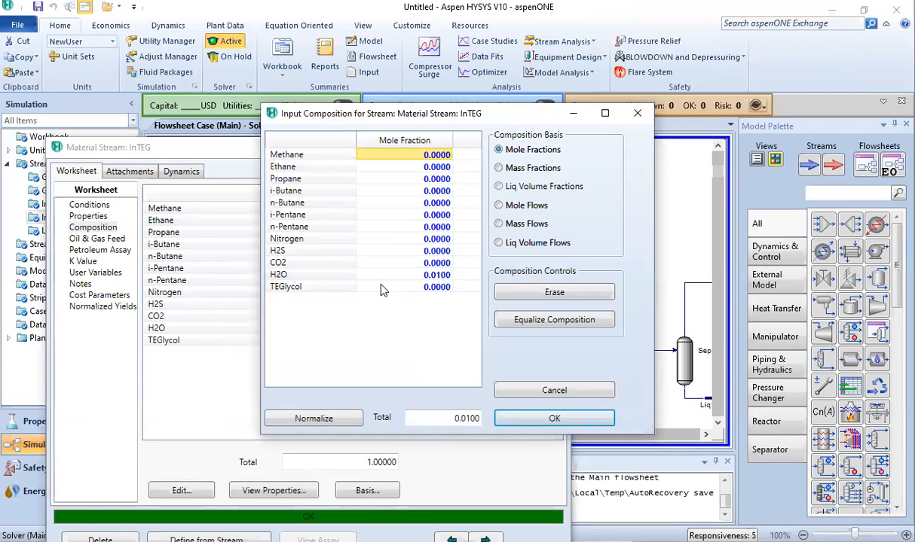
pyautogui.click(424, 278)
pyautogui.write('1')
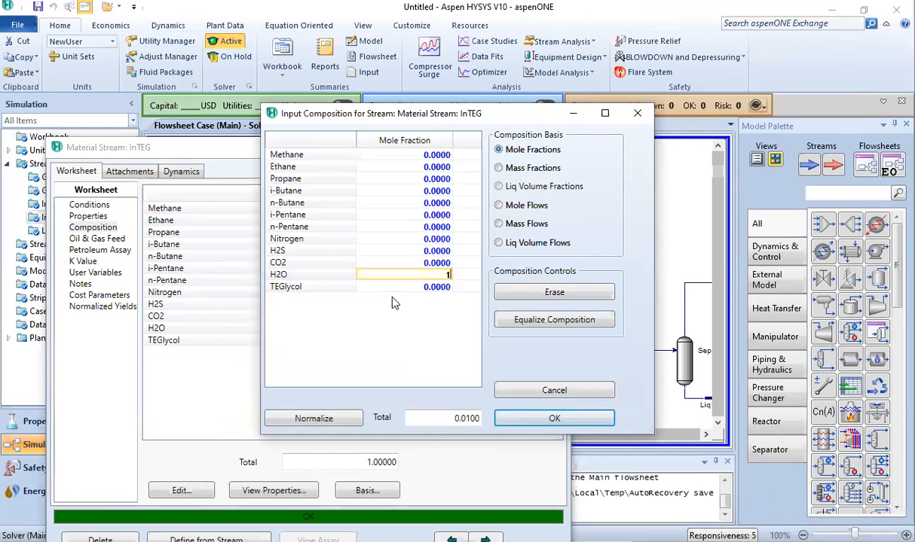
pyautogui.press('Return')
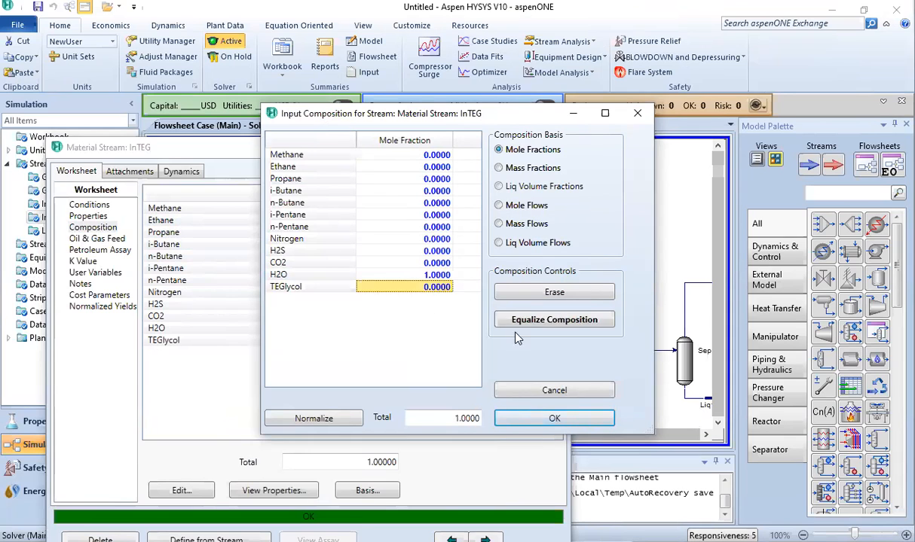
pyautogui.click(553, 422)
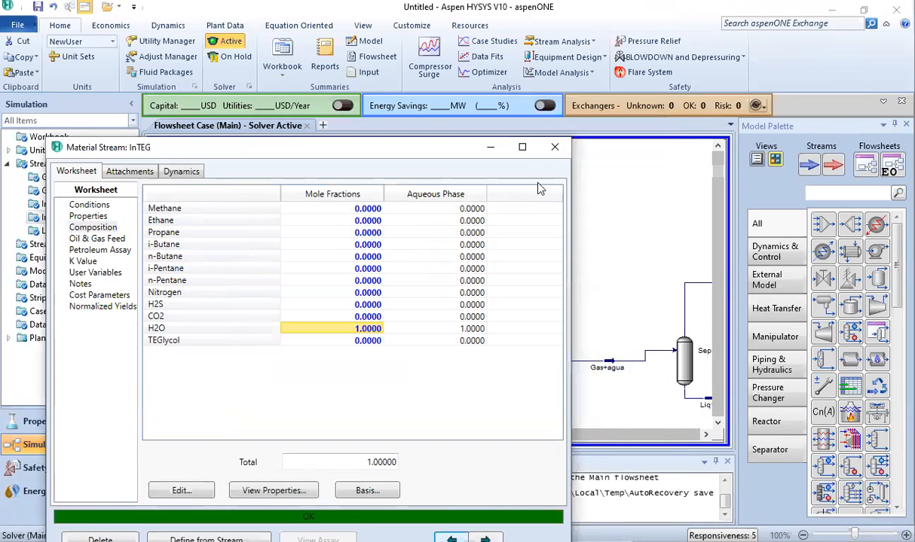
pyautogui.click(556, 149)
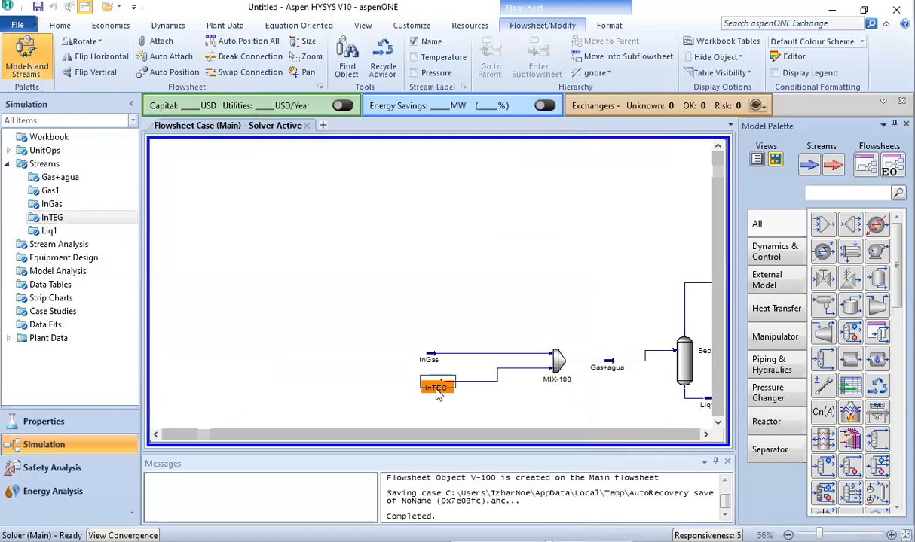
# Step: Rename the InTEG stream as InAgua and close its properties
pyautogui.doubleClick(438, 388)
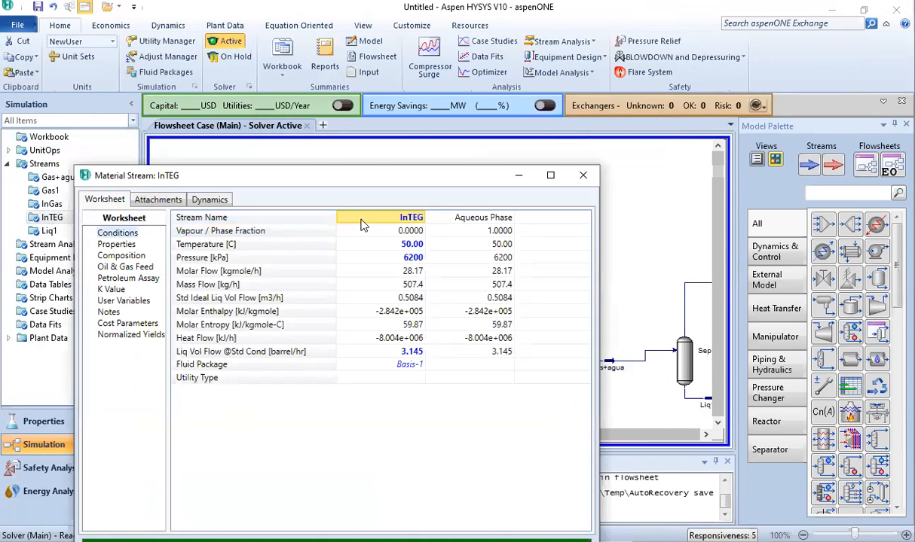
pyautogui.write('InAgua')
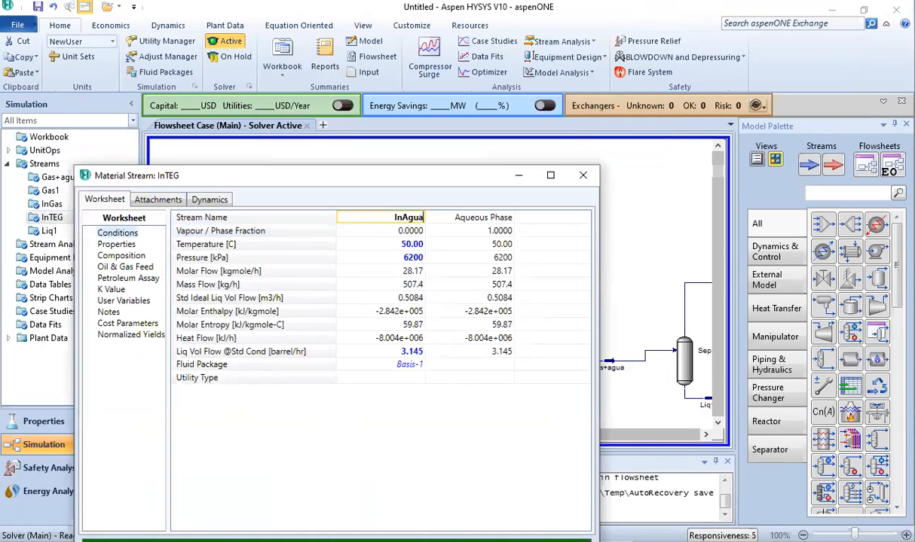
pyautogui.press('Return')
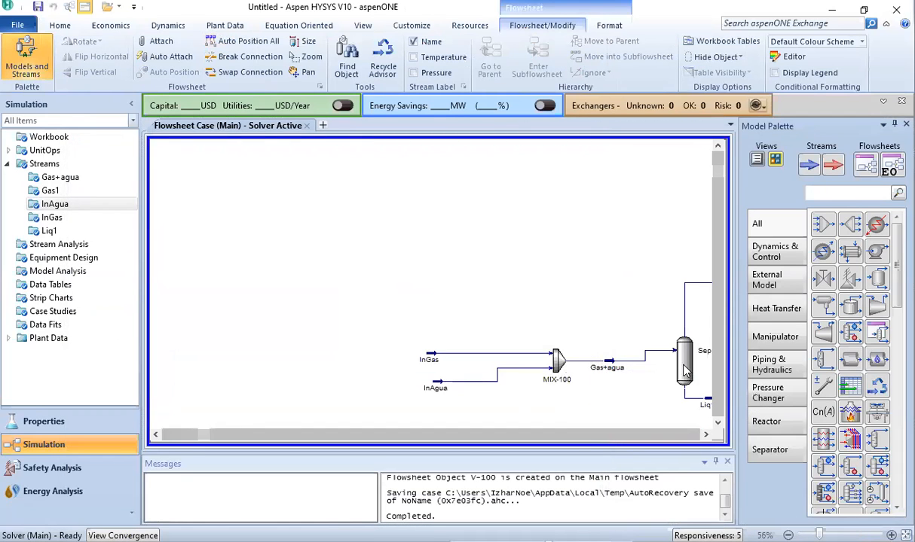
# Step: Check the H2O fraction in the Gas1 composition, and examine the composition of the Liq1 stream
pyautogui.click(703, 435)
pyautogui.click(703, 435)
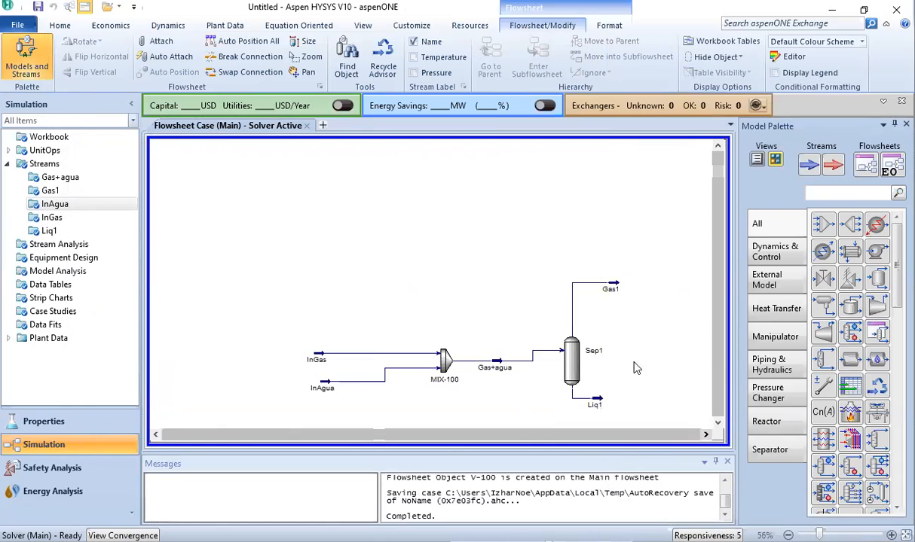
pyautogui.click(608, 288)
pyautogui.doubleClick(609, 288)
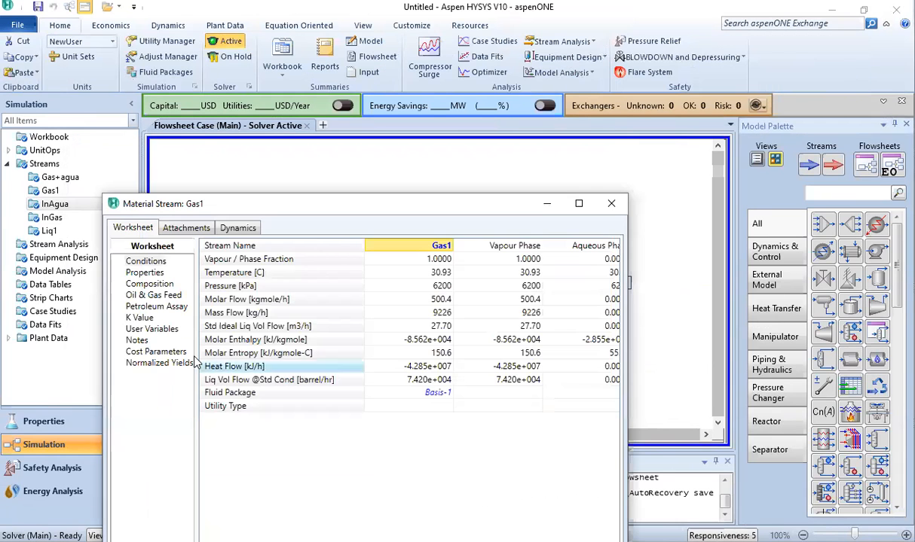
pyautogui.click(149, 284)
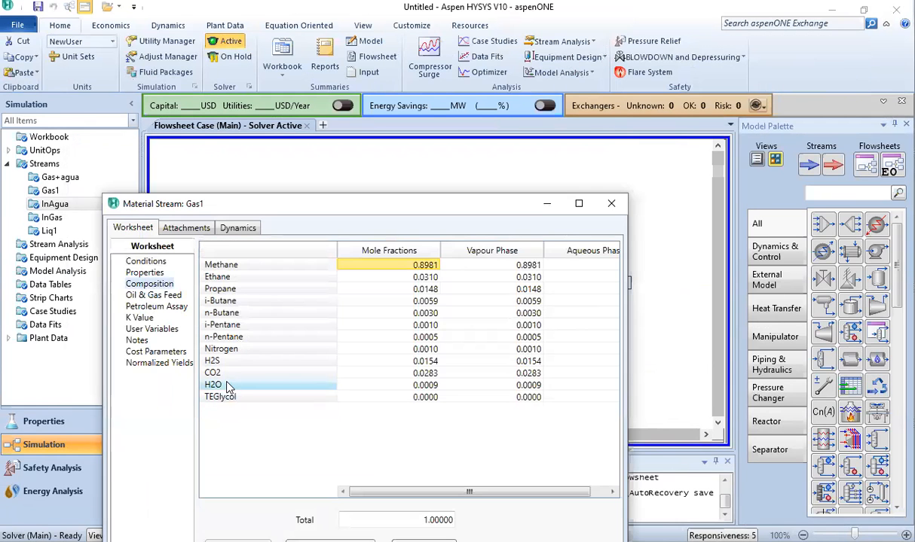
pyautogui.click(362, 385)
pyautogui.click(496, 386)
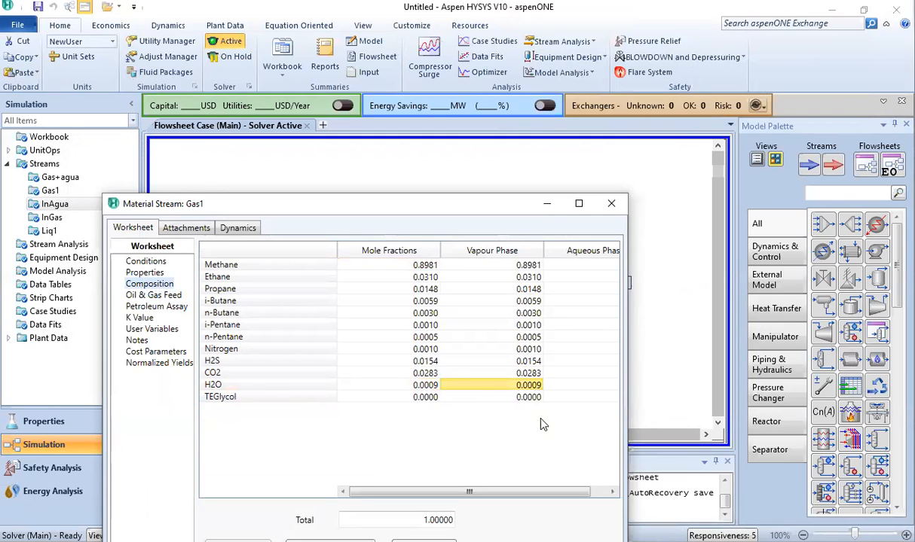
pyautogui.click(611, 203)
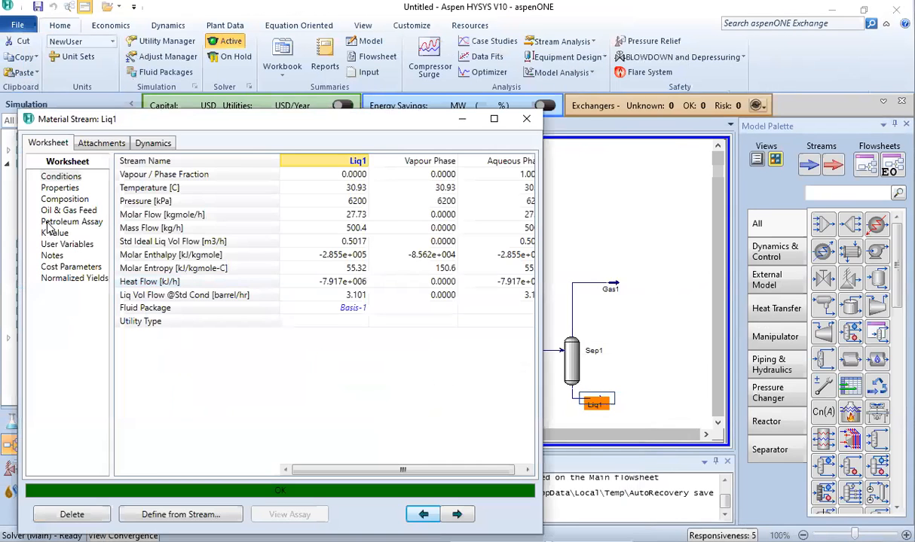
pyautogui.click(51, 199)
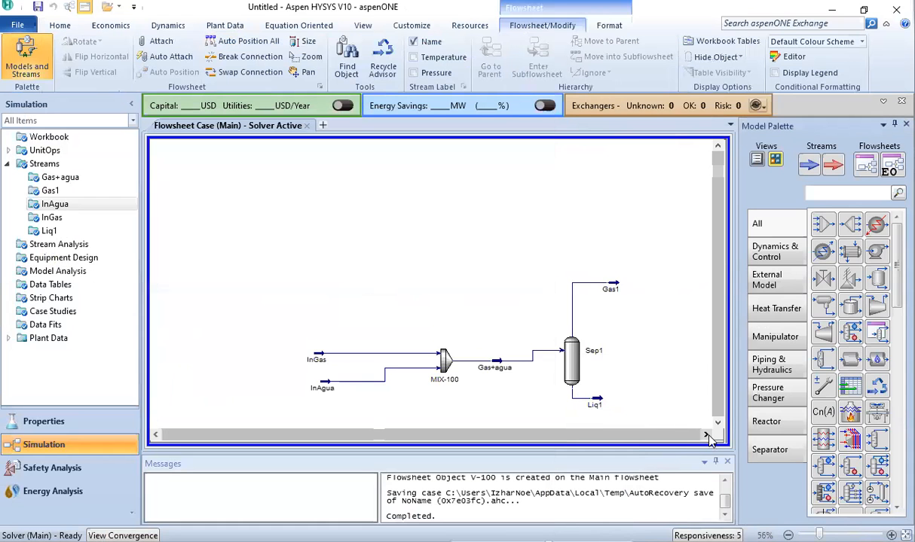
# Step: Add an absorber column to the flowsheet beside the Gas1 stream and select it
pyautogui.click(705, 433)
pyautogui.click(705, 434)
pyautogui.click(705, 433)
pyautogui.click(705, 433)
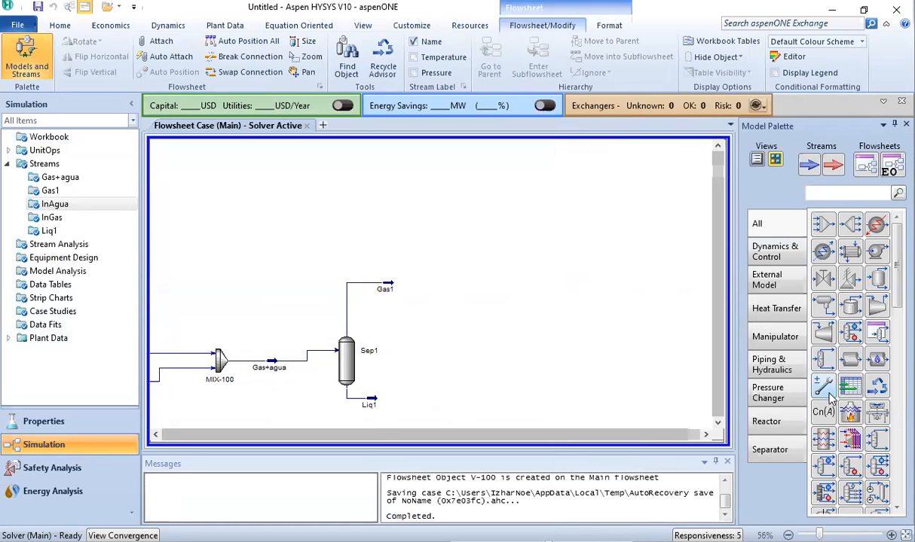
pyautogui.click(771, 449)
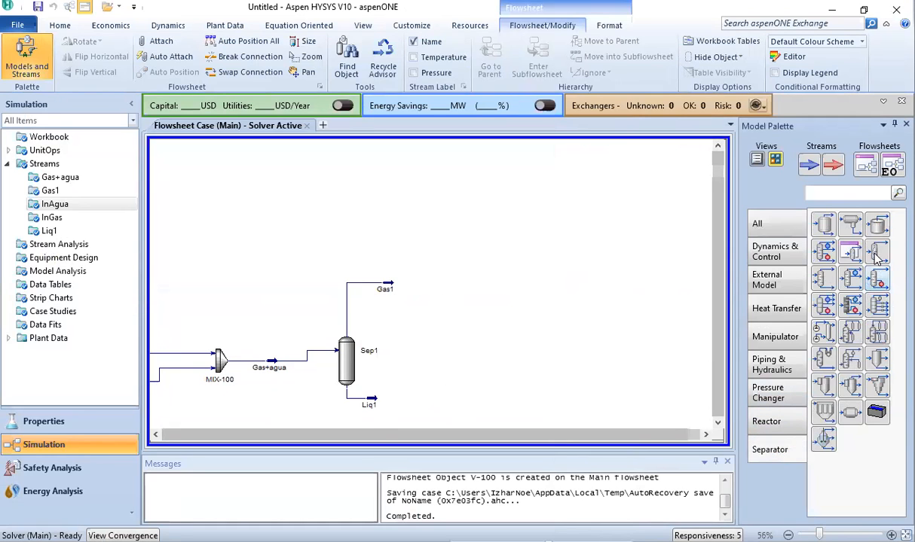
pyautogui.click(821, 280)
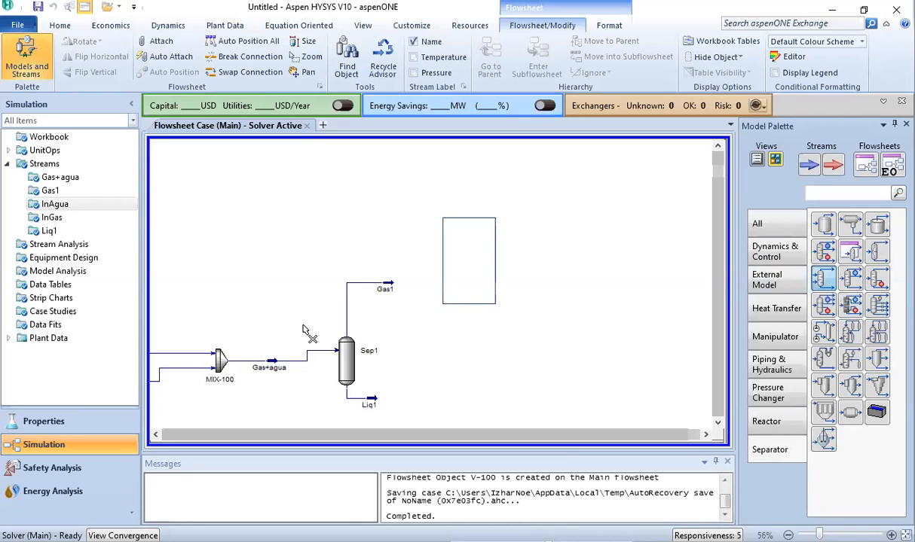
pyautogui.click(424, 324)
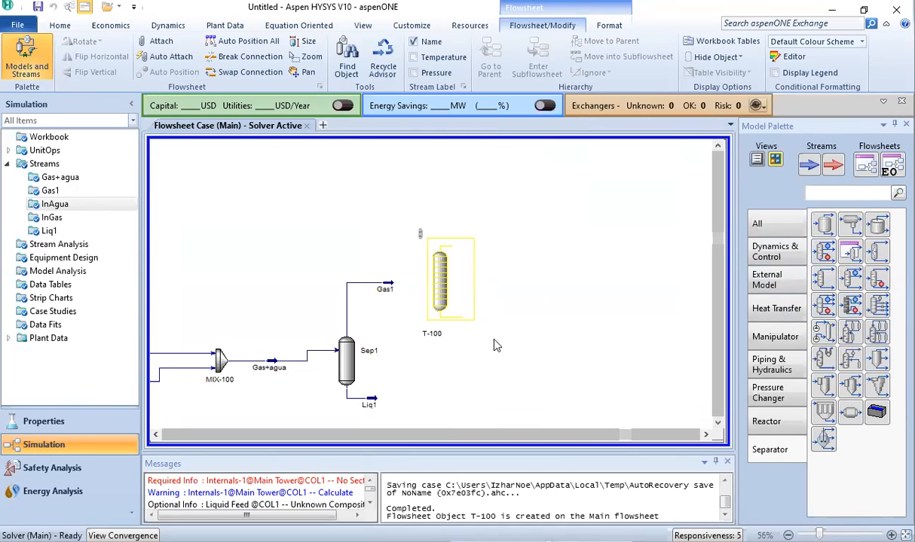
pyautogui.click(437, 284)
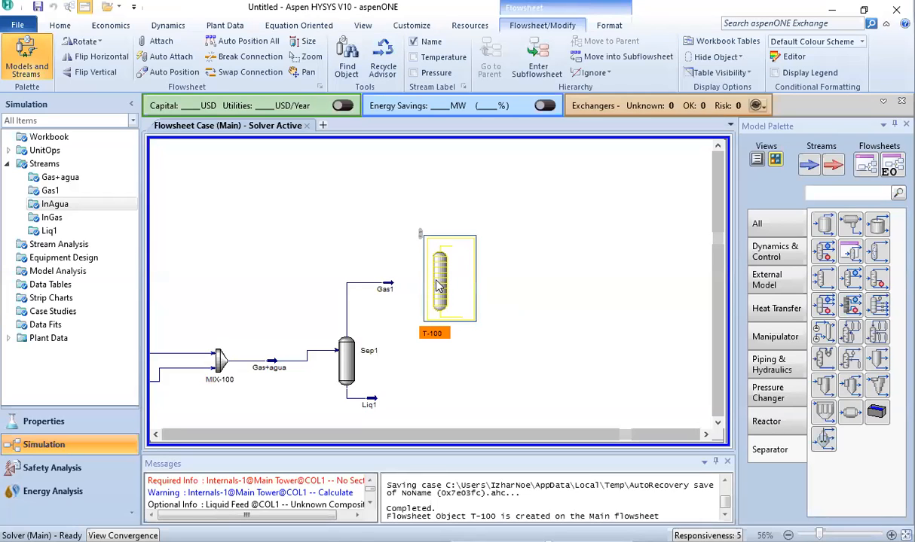
# Step: Open the new absorber's input expert and name the column Sep_agua
pyautogui.doubleClick(438, 285)
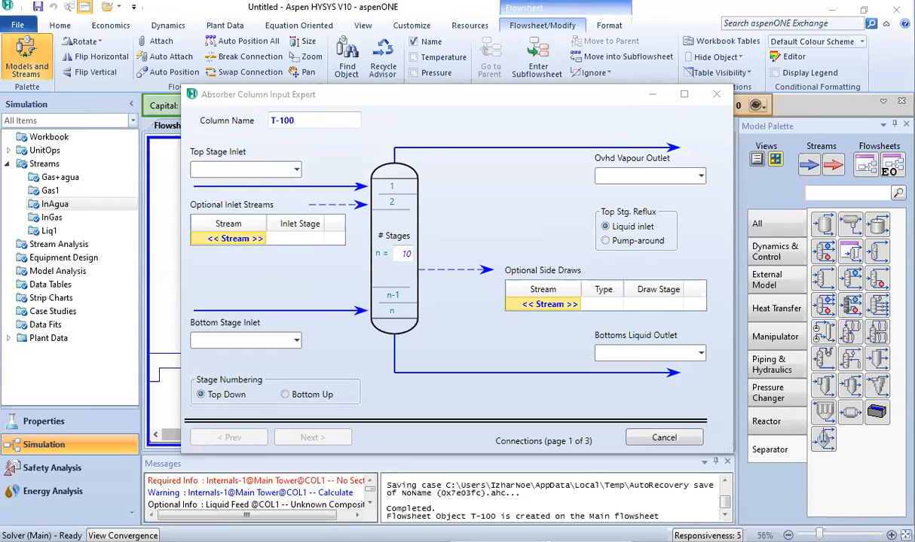
pyautogui.click(305, 122)
pyautogui.write('Sep')
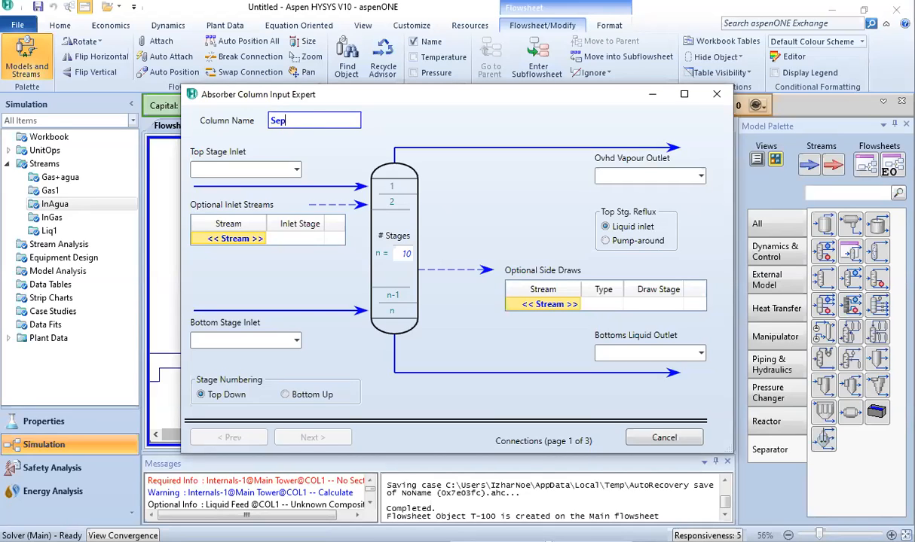
pyautogui.write('a')
pyautogui.press('BackSpace')
pyautogui.write('_agua')
pyautogui.click(341, 147)
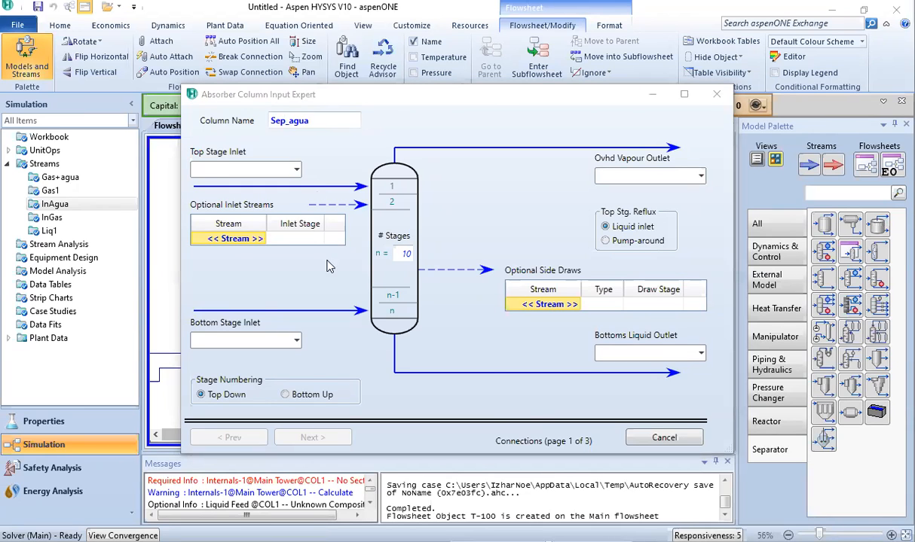
# Step: Set the Sep_agua absorber's number of stages to 8
pyautogui.click(401, 254)
pyautogui.write('8')
pyautogui.press('Return')
# Step: Add Gas1 as an optional inlet stream and create a TEG stream as the top stage inlet
pyautogui.click(263, 240)
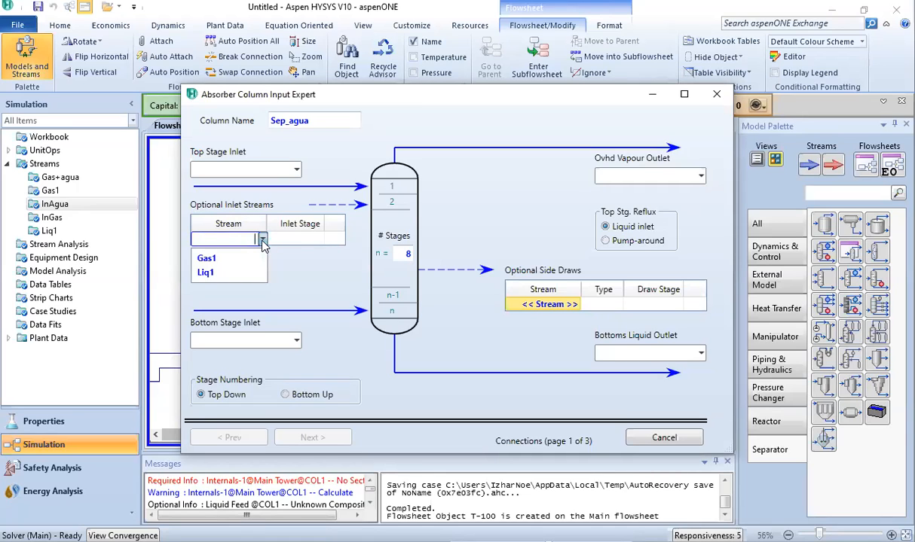
pyautogui.click(207, 259)
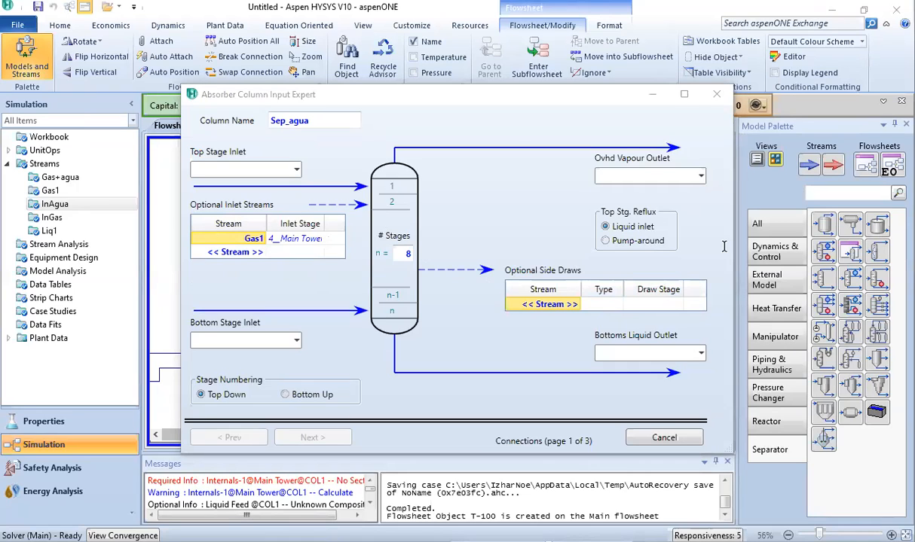
pyautogui.click(294, 172)
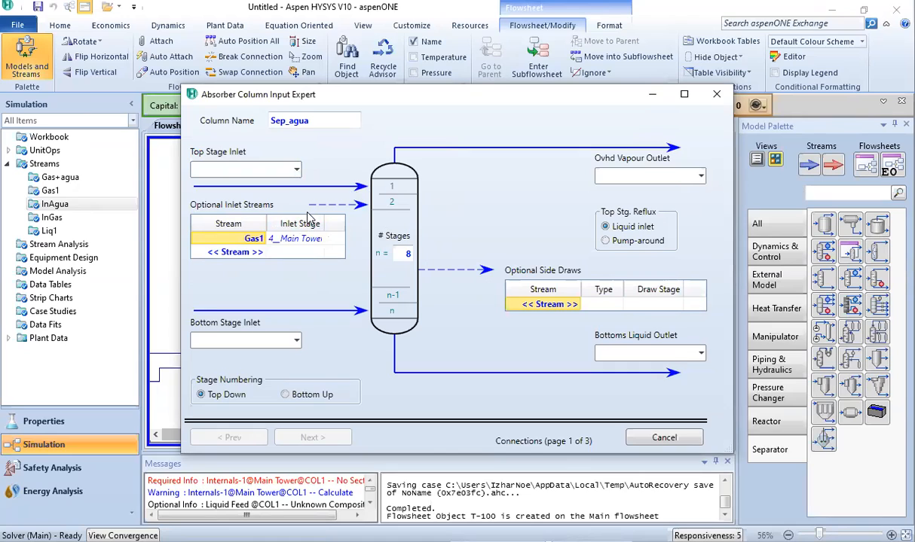
pyautogui.click(295, 171)
pyautogui.click(294, 171)
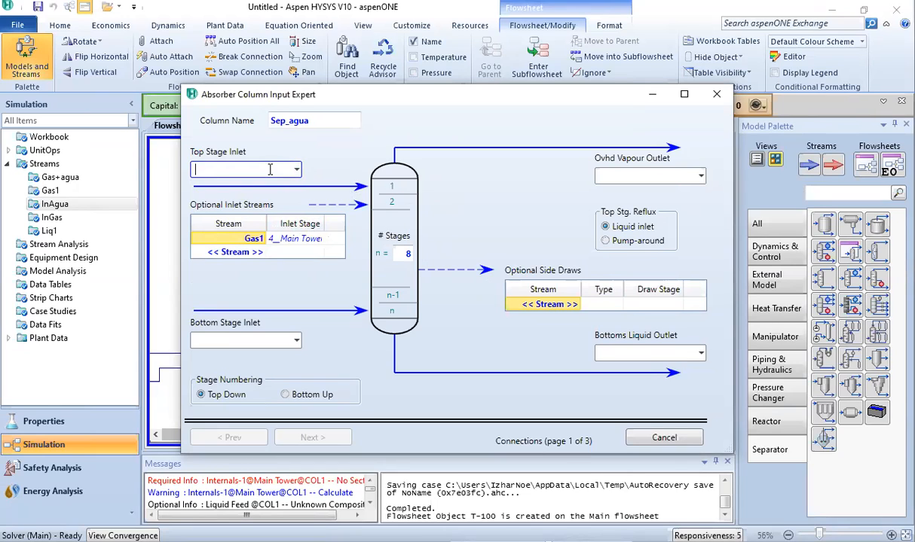
pyautogui.write('TEG')
pyautogui.press('Return')
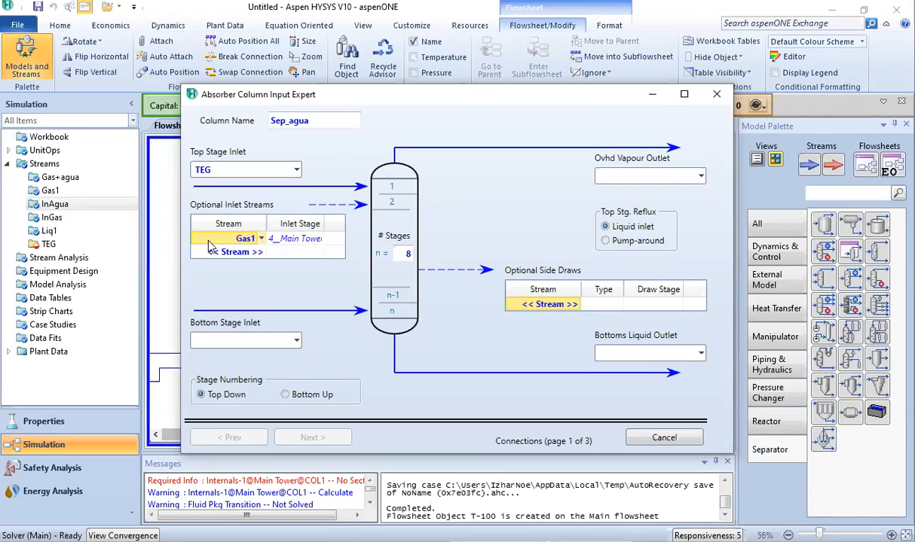
# Step: Remove Gas1 from the optional inlet streams and assign it as the bottom stage inlet
pyautogui.press('Delete')
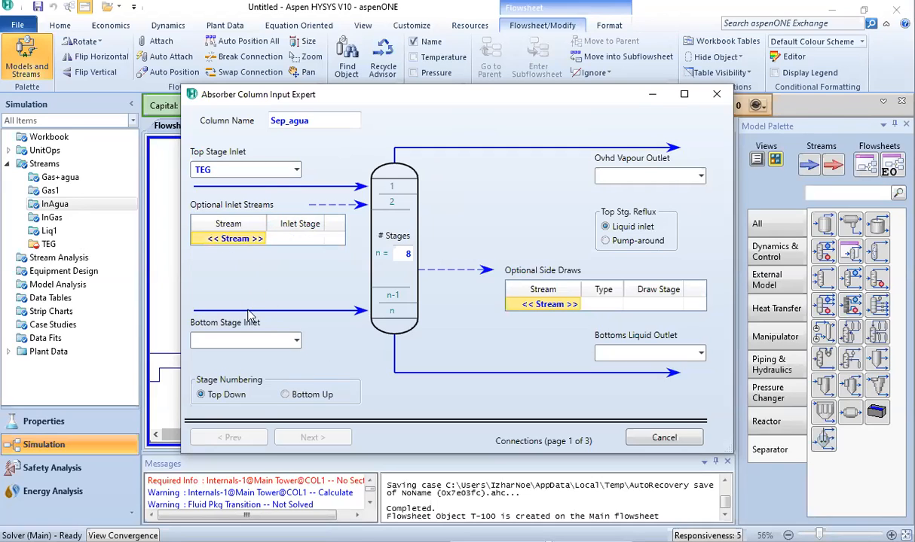
pyautogui.click(241, 339)
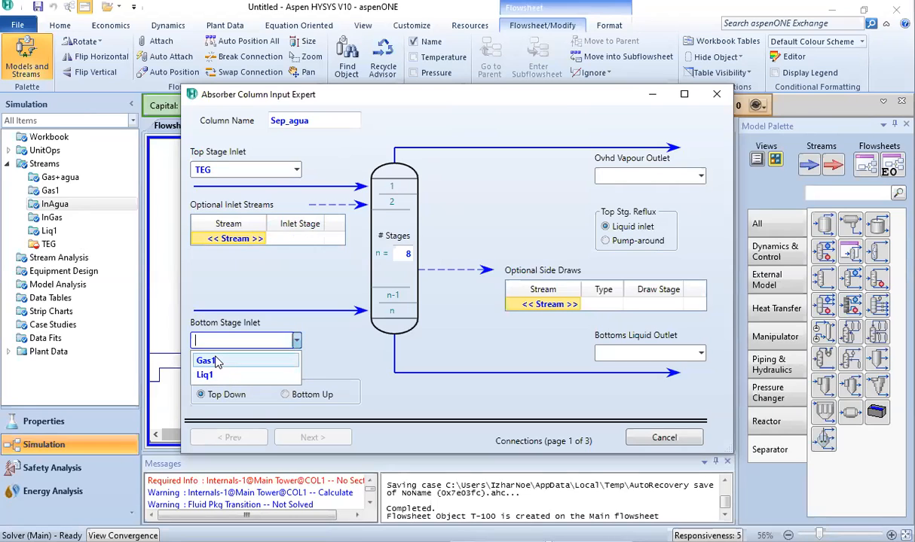
pyautogui.click(215, 362)
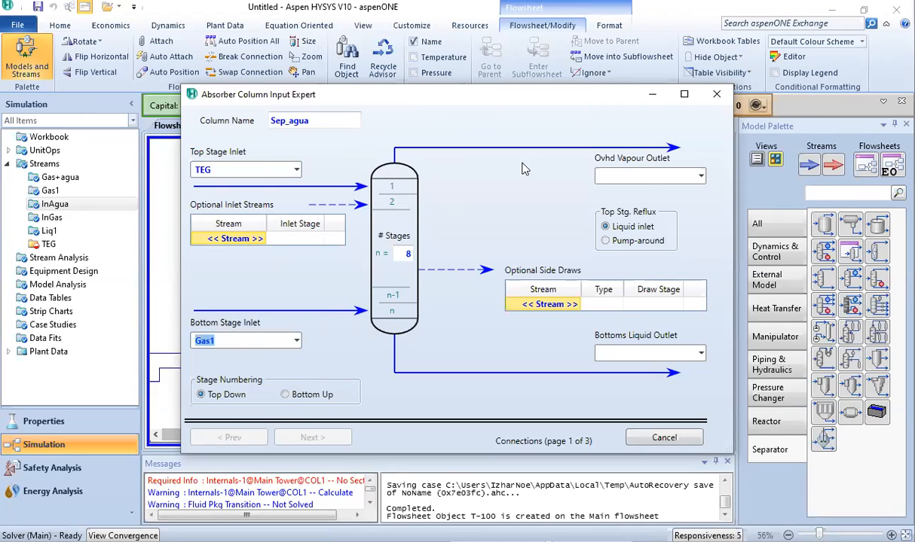
# Step: Name the absorber's overhead vapour outlet stream GasDHy
pyautogui.click(700, 176)
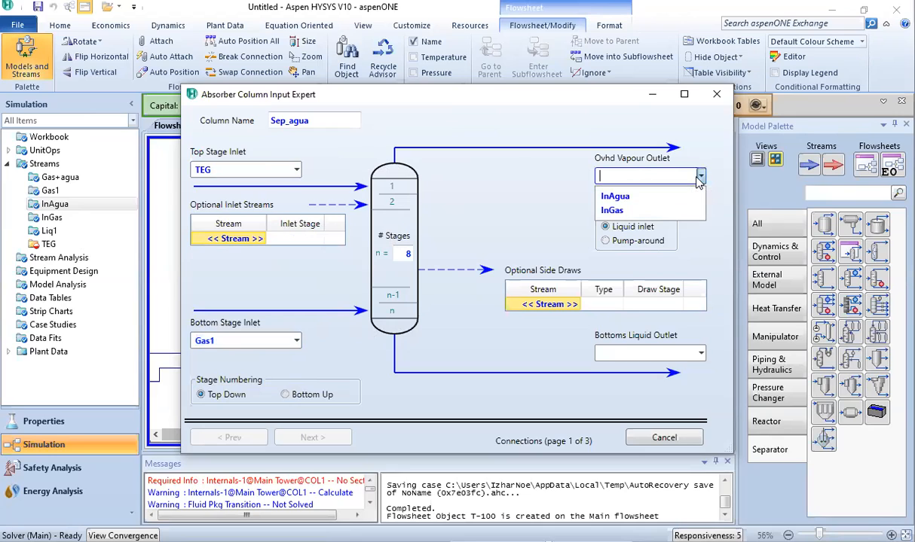
pyautogui.click(700, 176)
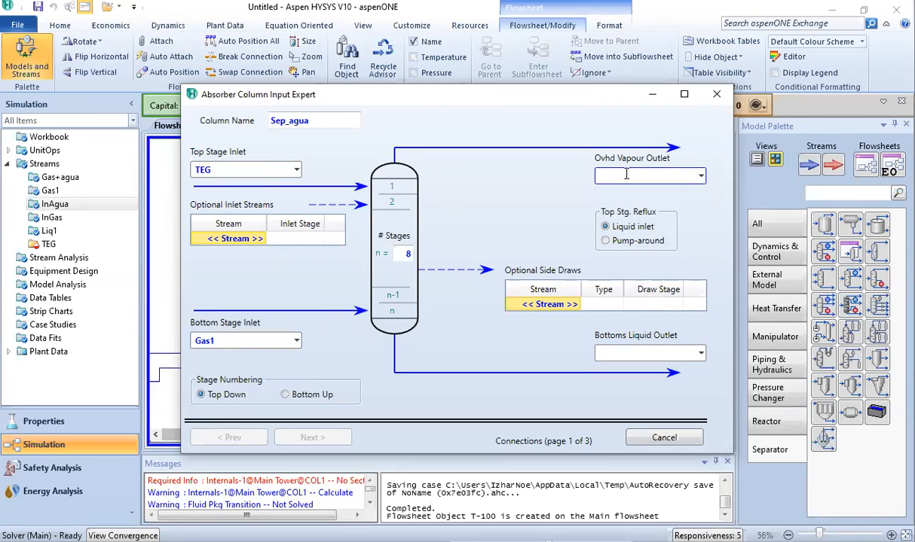
pyautogui.write('GasD')
pyautogui.write('Hy')
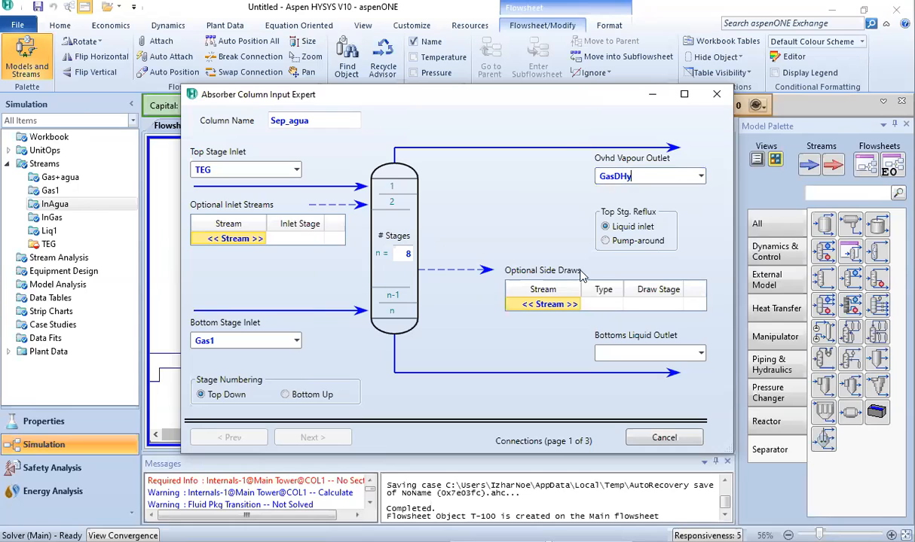
# Step: Name the absorber's bottoms liquid outlet stream LiqTEG
pyautogui.click(602, 353)
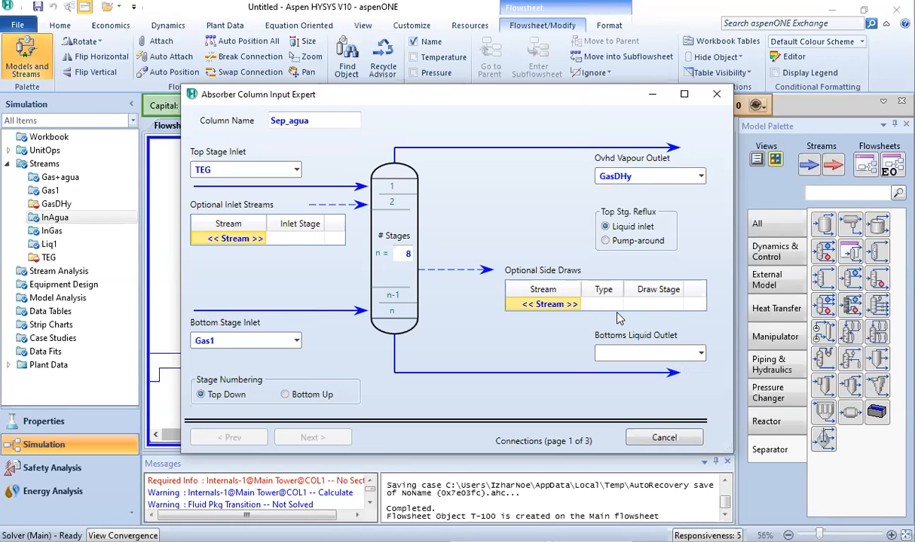
pyautogui.write('Liq2')
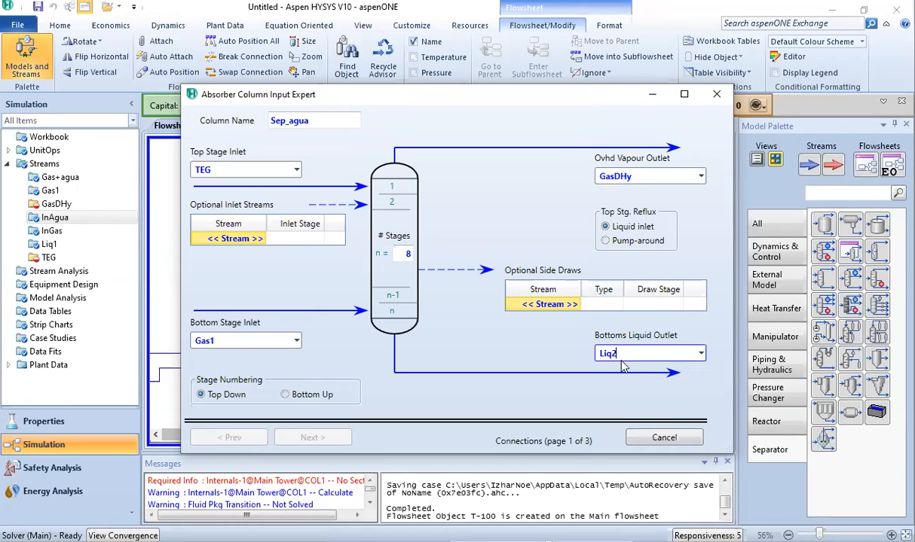
pyautogui.press('BackSpace')
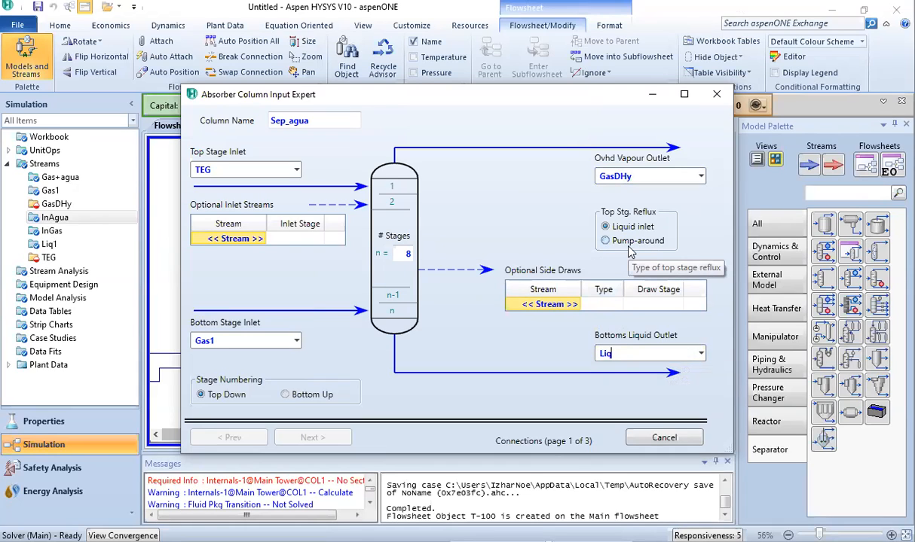
pyautogui.write('TEG')
pyautogui.click(542, 337)
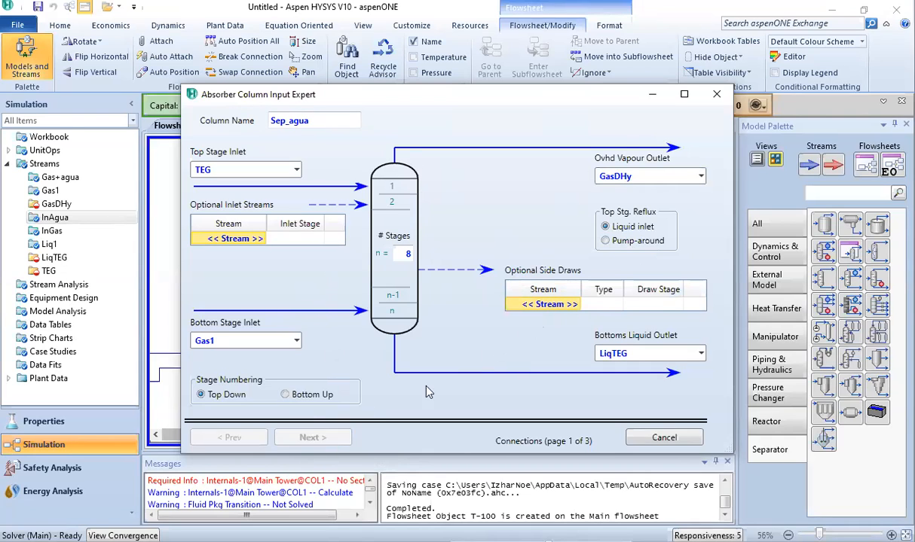
# Step: Set the absorber's pressure profile to 6190 kPa at the top stage and 6200 kPa at the bottom stage
pyautogui.click(311, 438)
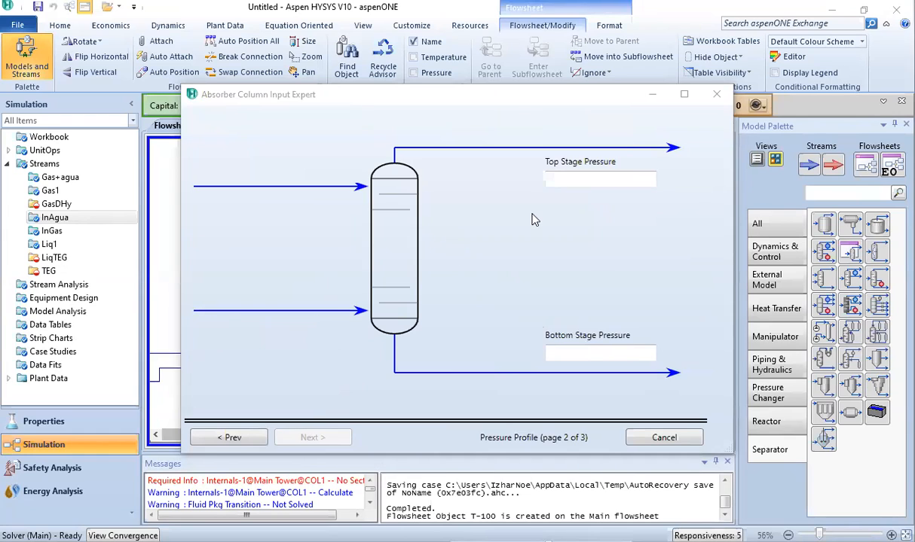
pyautogui.click(580, 179)
pyautogui.write('6190')
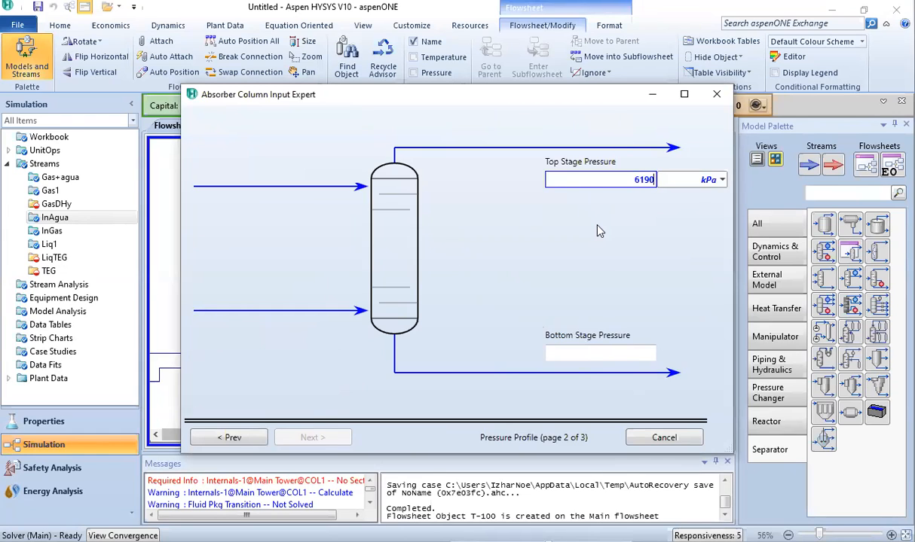
pyautogui.press('Return')
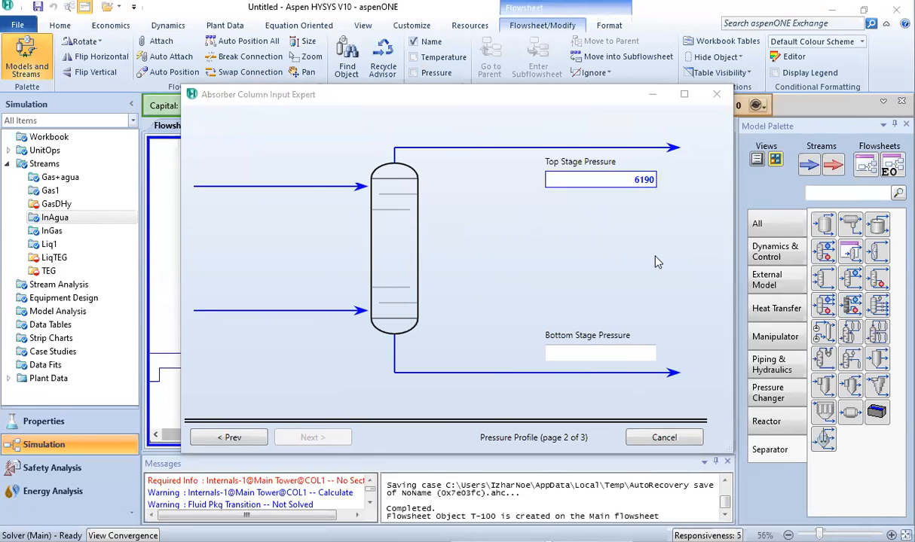
pyautogui.click(594, 351)
pyautogui.write('6200')
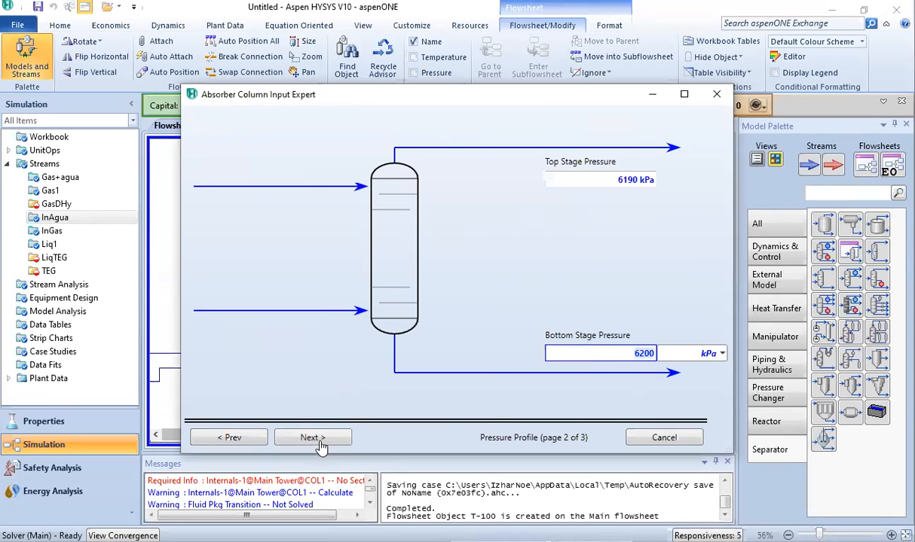
# Step: Complete the absorber setup, leaving the optional top and bottom stage temperature estimates blank
pyautogui.click(310, 437)
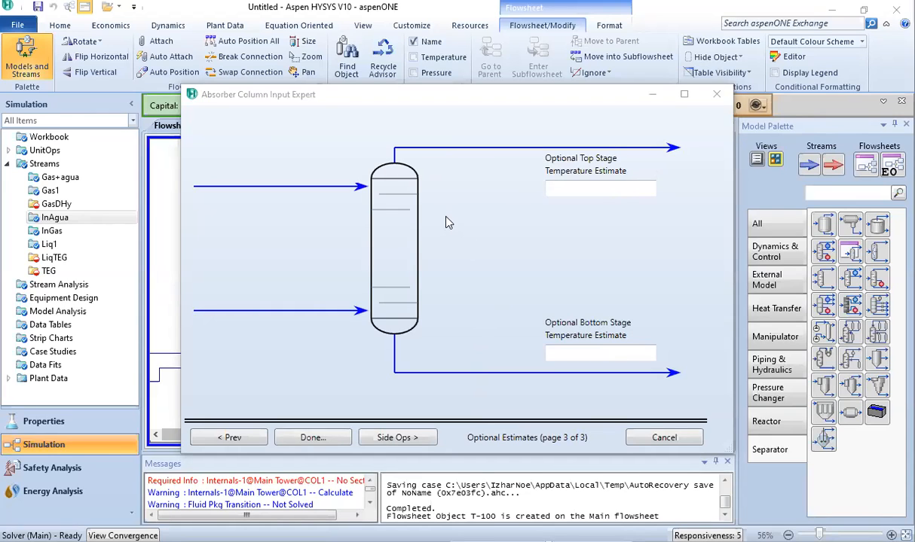
pyautogui.click(478, 235)
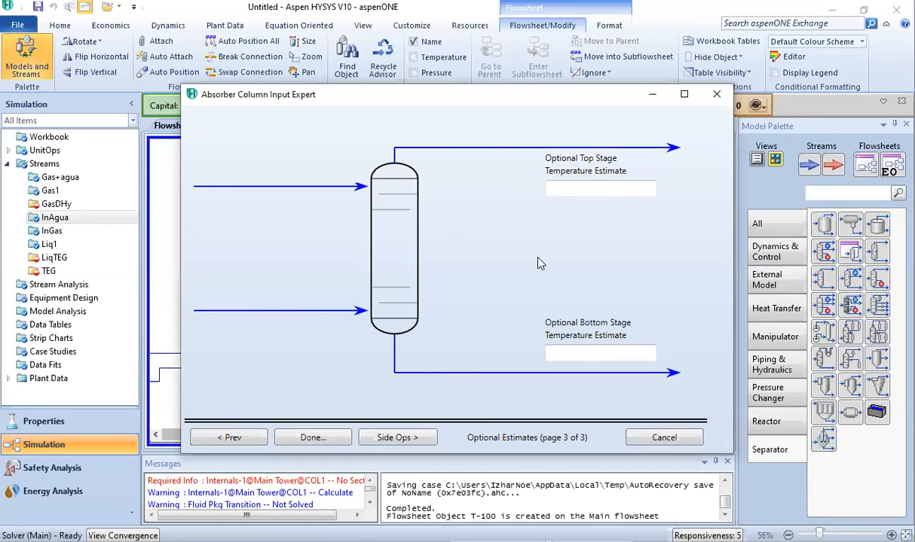
pyautogui.click(313, 438)
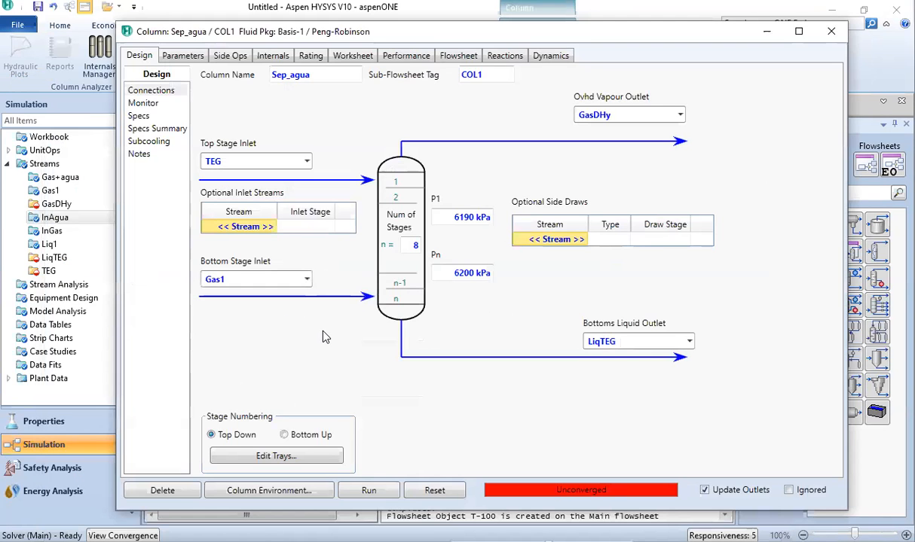
# Step: Try to run the Sep_agua column, and close its properties
pyautogui.click(376, 491)
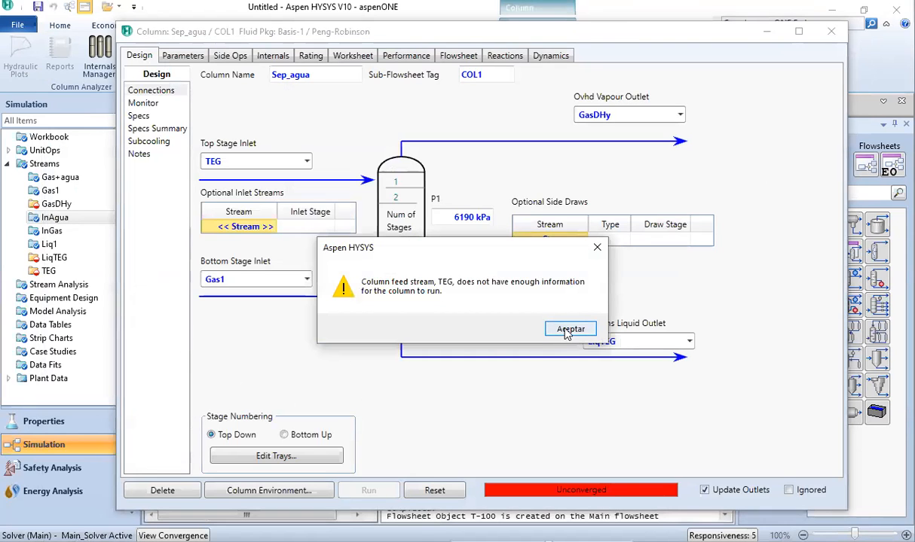
pyautogui.click(569, 331)
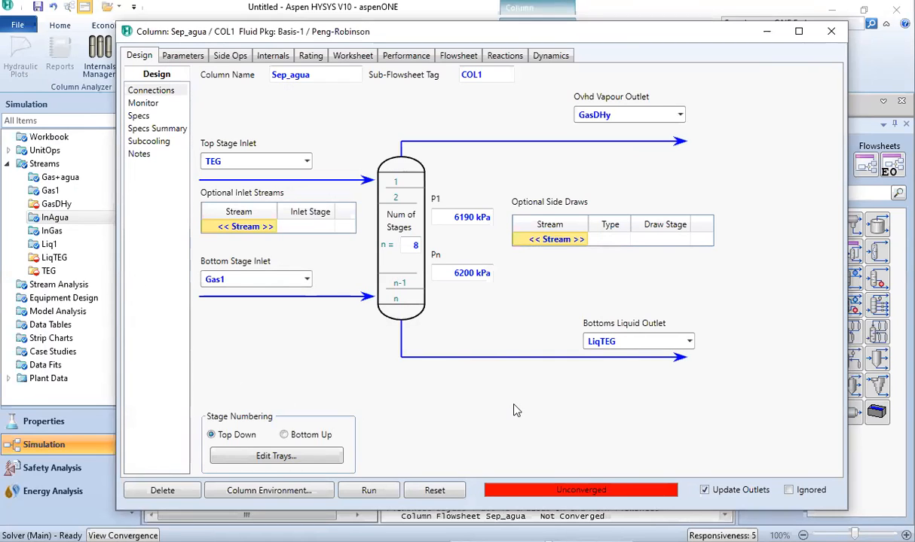
pyautogui.click(824, 37)
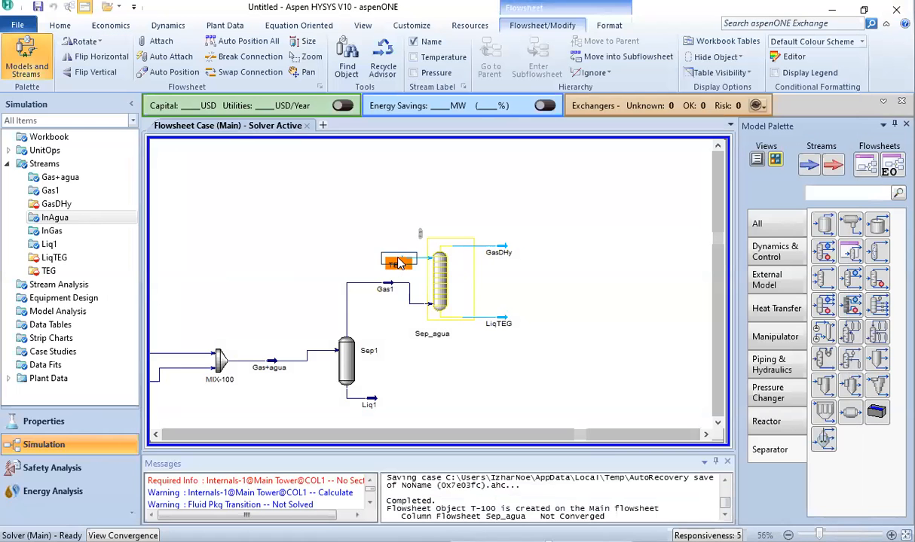
# Step: Open the TEG stream's conditions and set its temperature to 50 °C
pyautogui.doubleClick(400, 262)
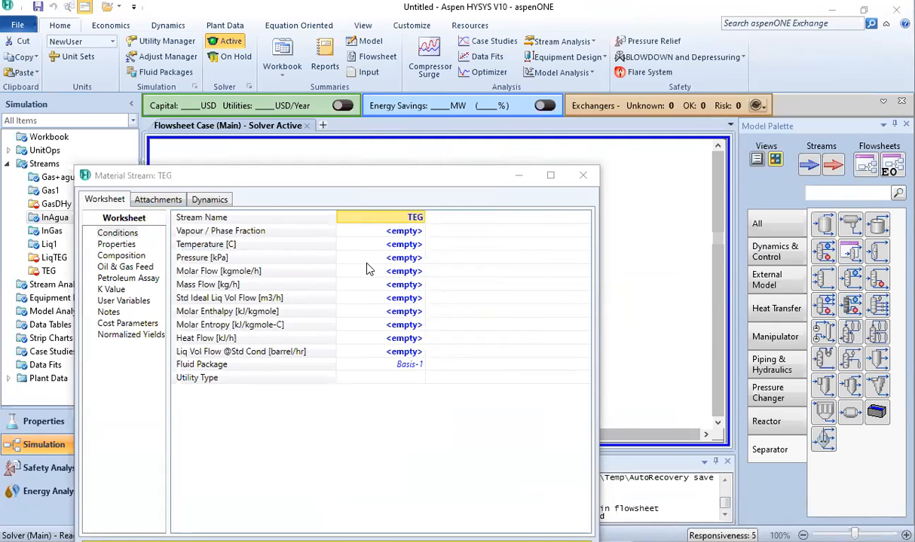
pyautogui.click(384, 245)
pyautogui.write('50')
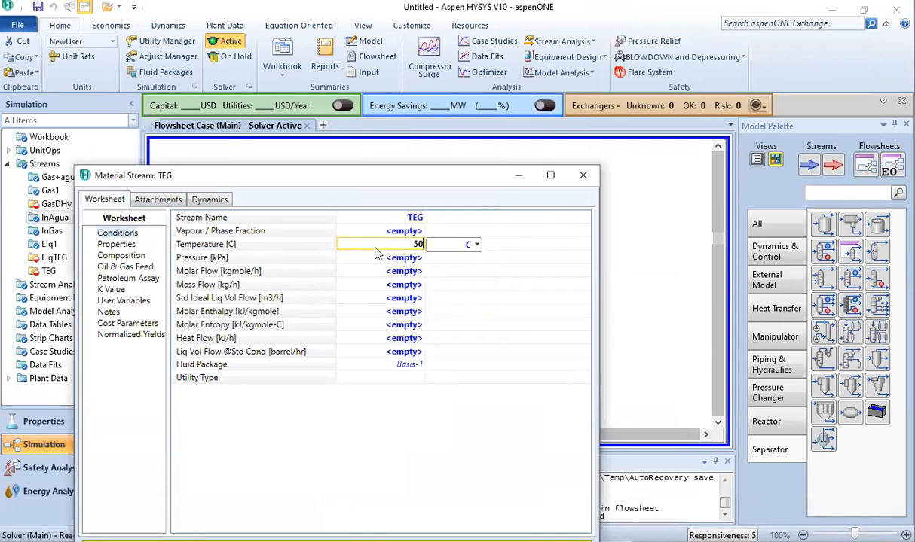
pyautogui.press('Return')
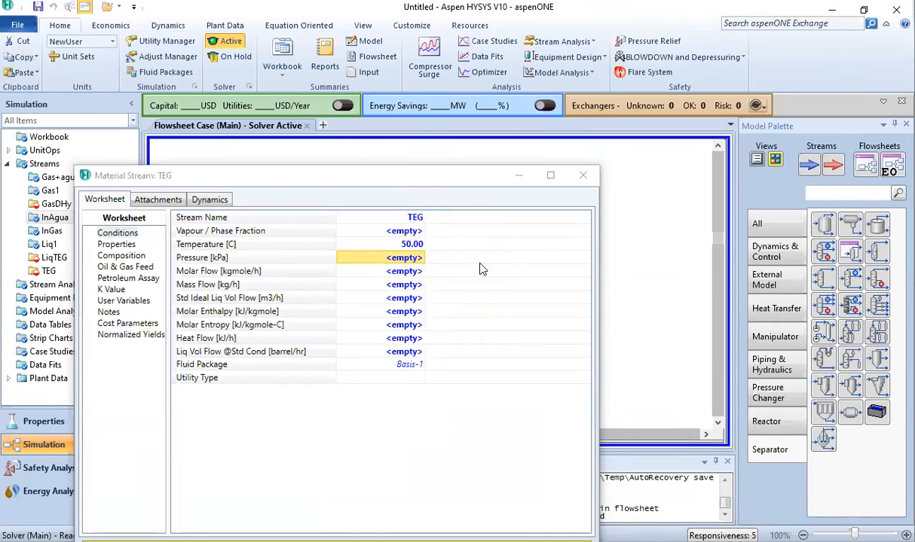
# Step: Set the TEG stream's pressure to 6200 kPa and its liquid volume flow at standard conditions to 0.5 m3/h
pyautogui.write('6200')
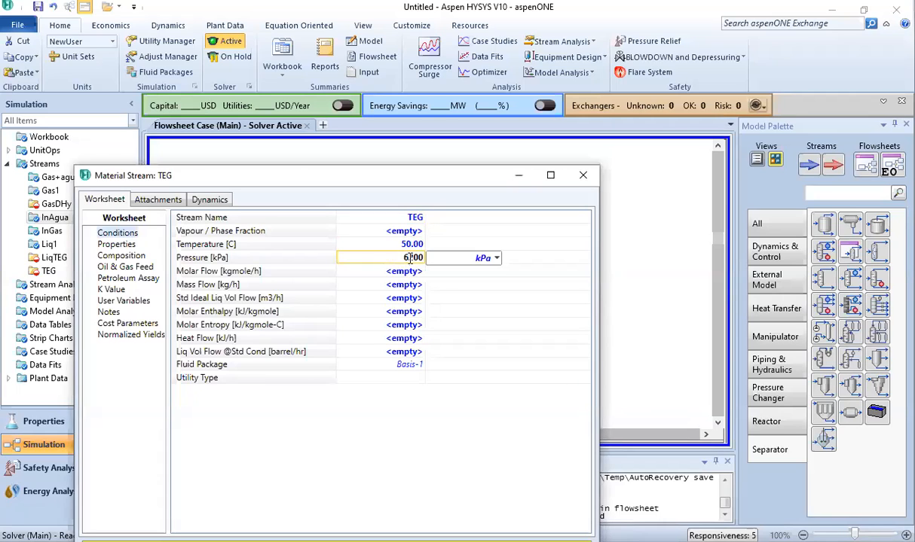
pyautogui.press('Return')
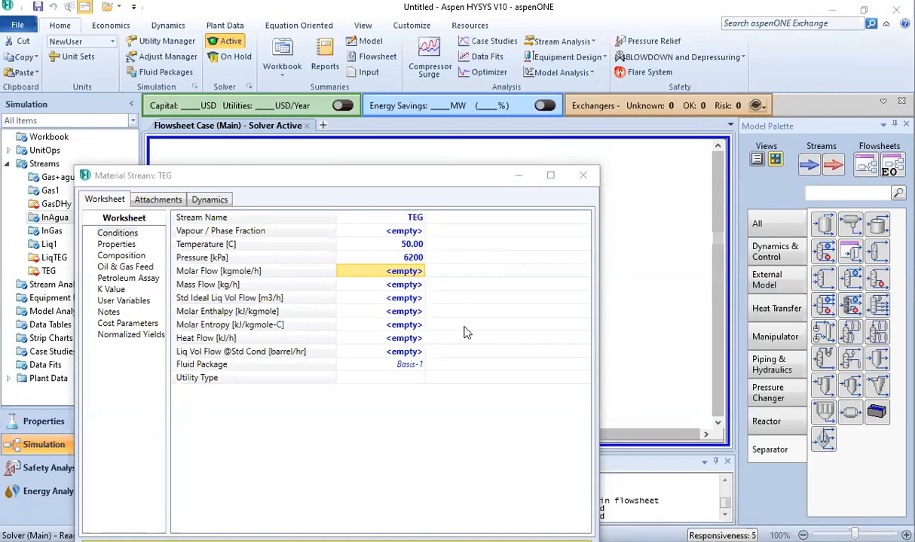
pyautogui.click(386, 352)
pyautogui.write('0.5')
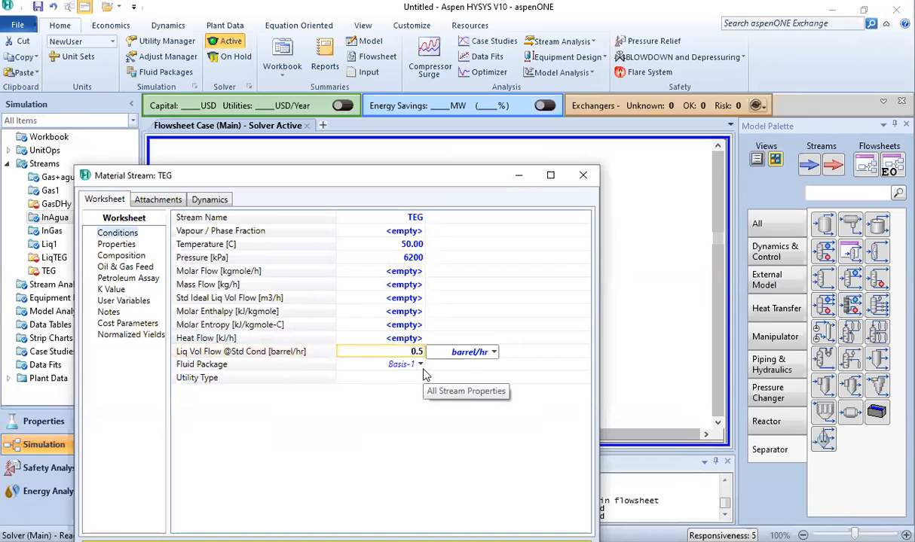
pyautogui.click(494, 352)
pyautogui.scroll(6, 482, 264)
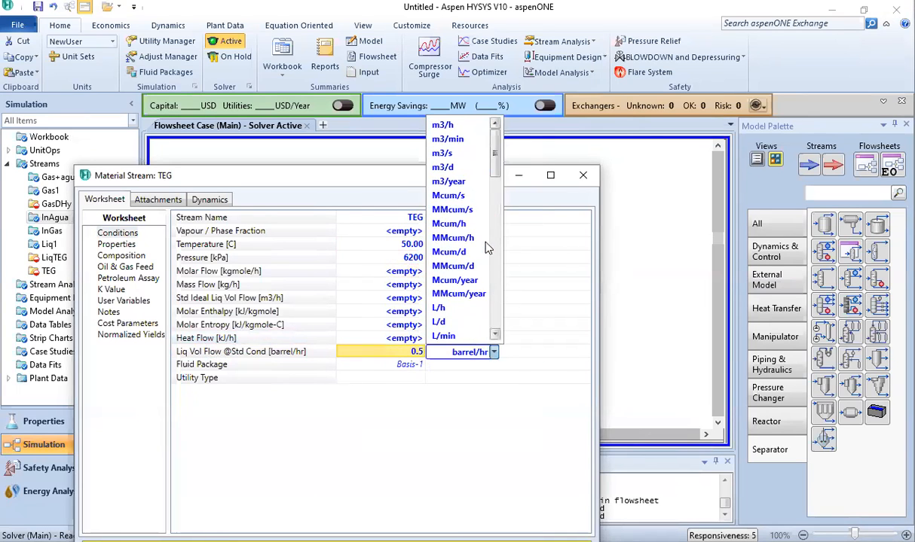
pyautogui.click(444, 125)
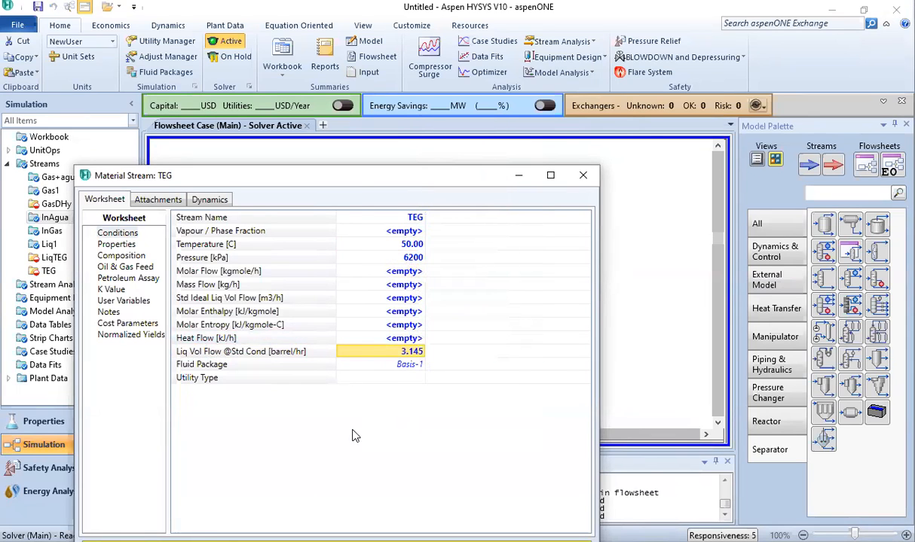
# Step: Define the TEG stream's composition as mole fractions of 0.01 H2O and 0.99 TEGlycol, and close the stream
pyautogui.click(121, 257)
pyautogui.click(382, 359)
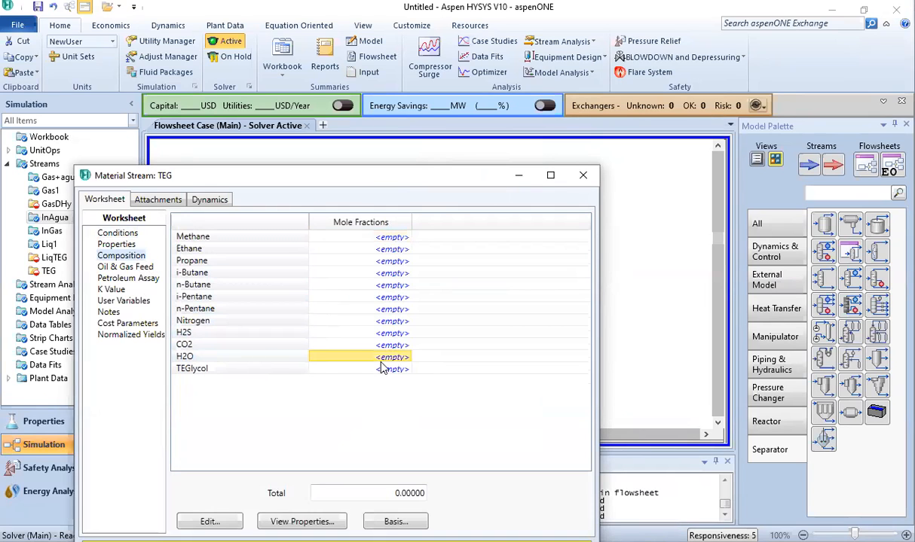
pyautogui.write('0.01')
pyautogui.press('Return')
pyautogui.click(399, 287)
pyautogui.write('0.99')
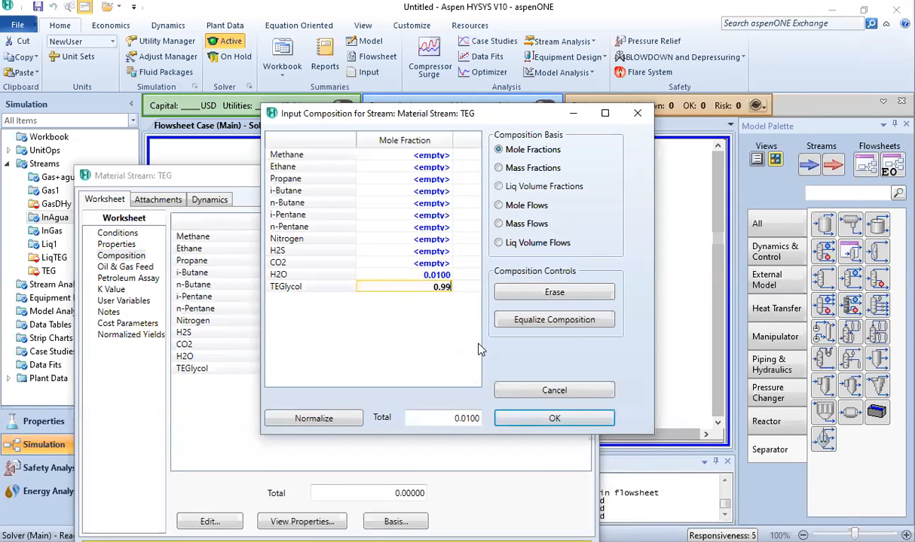
pyautogui.press('Return')
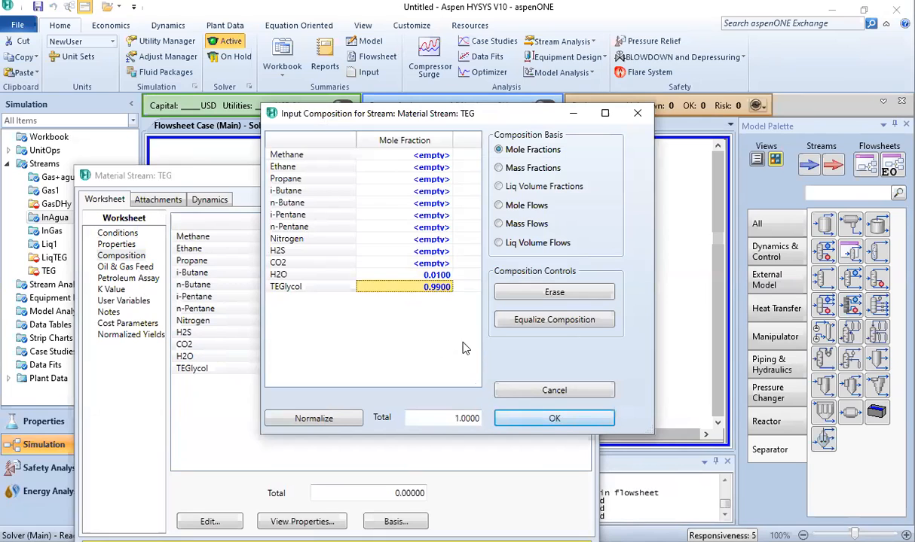
pyautogui.click(539, 419)
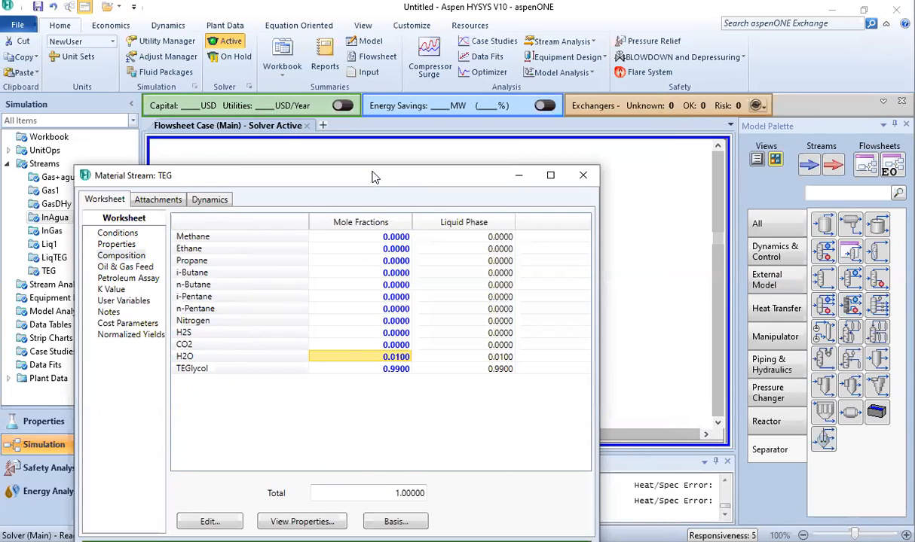
pyautogui.moveTo(374, 177); pyautogui.dragTo(393, 106)
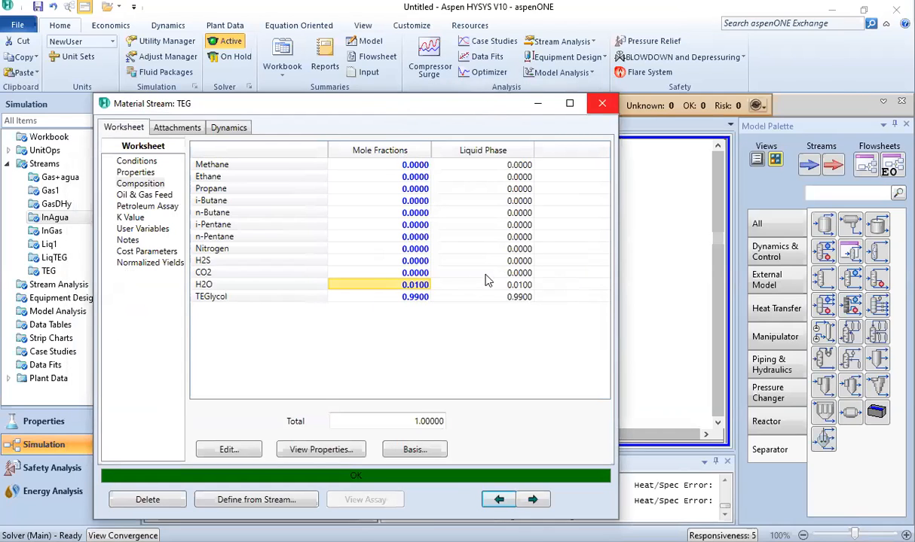
pyautogui.click(602, 103)
# Step: Check the Sep_agua column and examine the GasDHy stream's composition, especially its H2O mole fraction
pyautogui.click(439, 294)
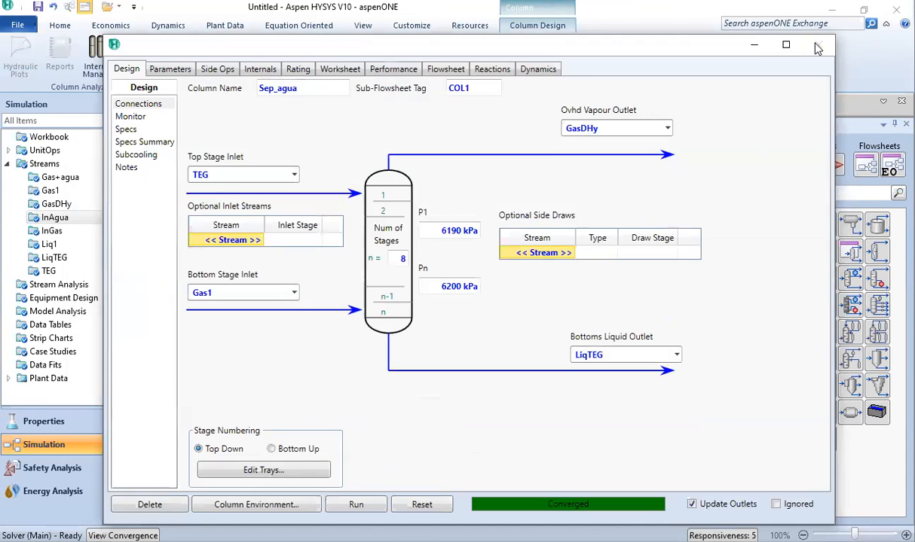
pyautogui.click(818, 45)
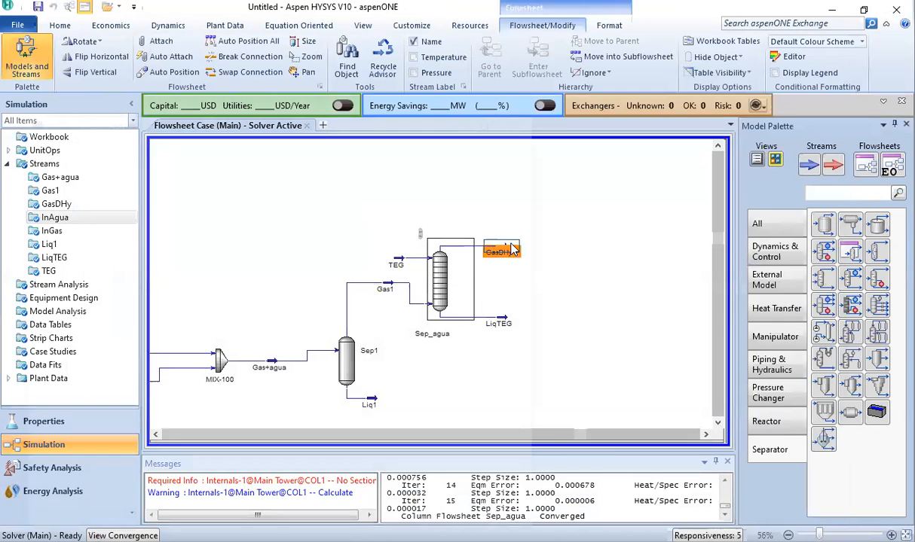
pyautogui.doubleClick(506, 251)
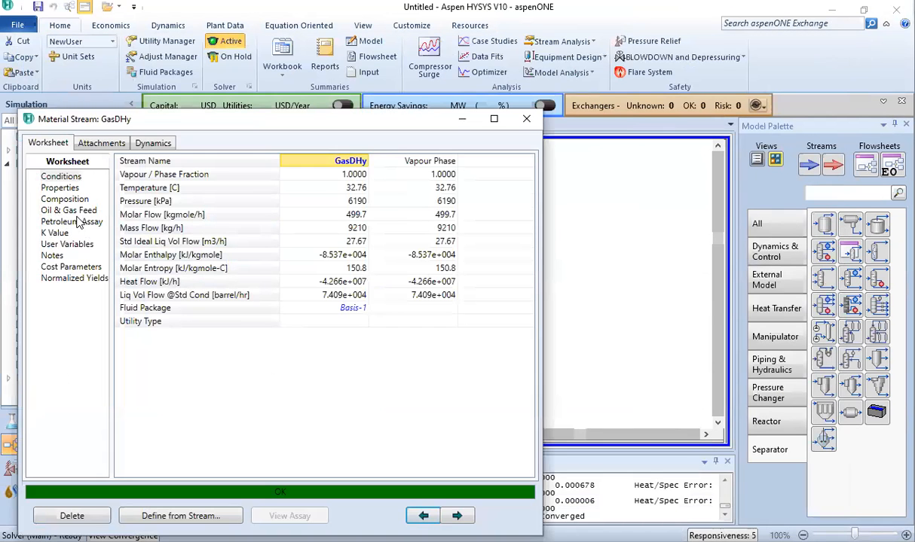
pyautogui.click(64, 199)
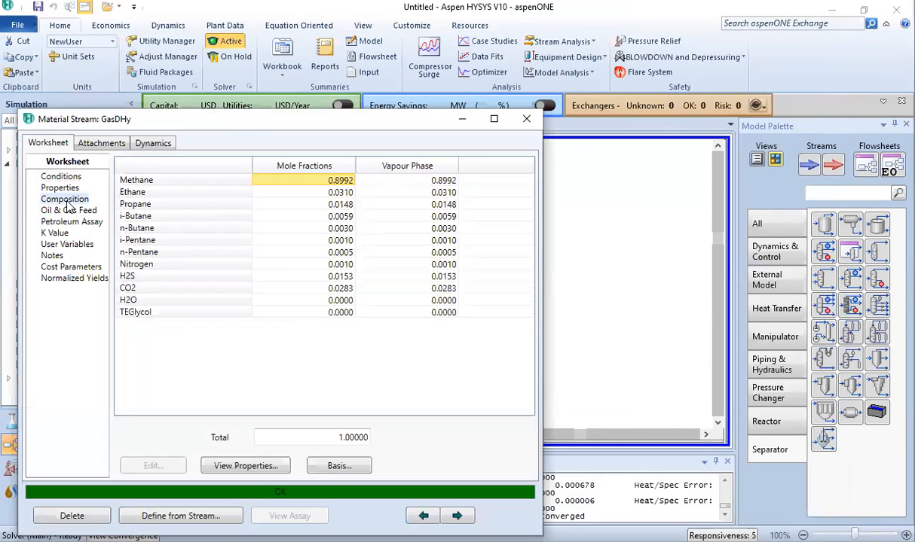
pyautogui.click(158, 300)
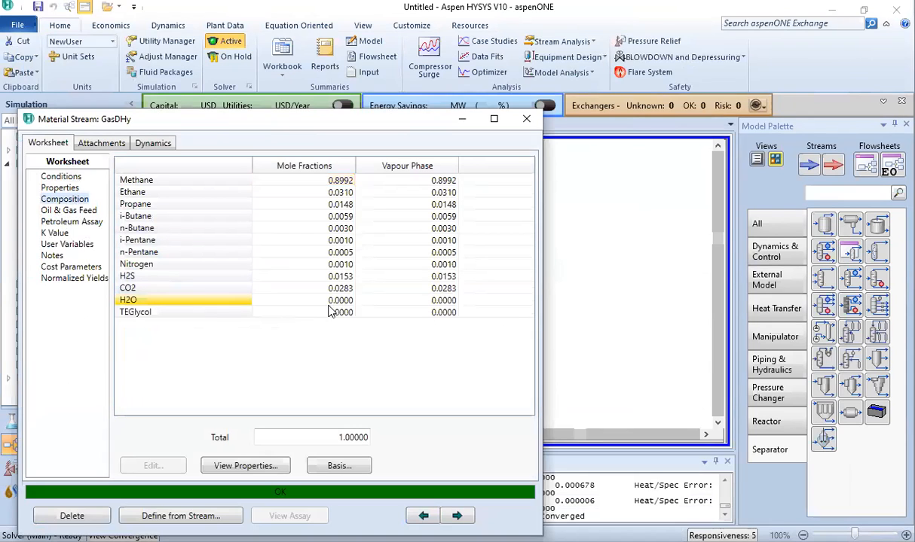
pyautogui.click(339, 301)
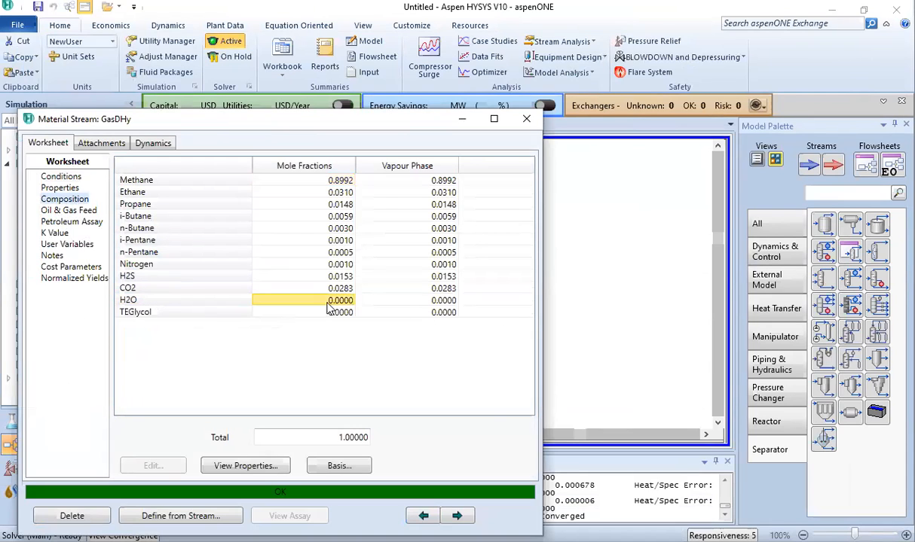
pyautogui.click(445, 300)
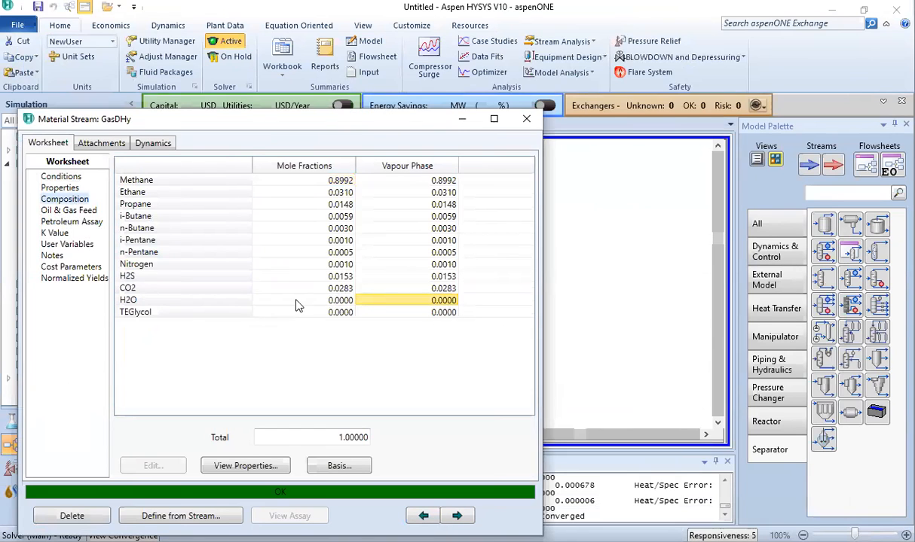
pyautogui.click(526, 120)
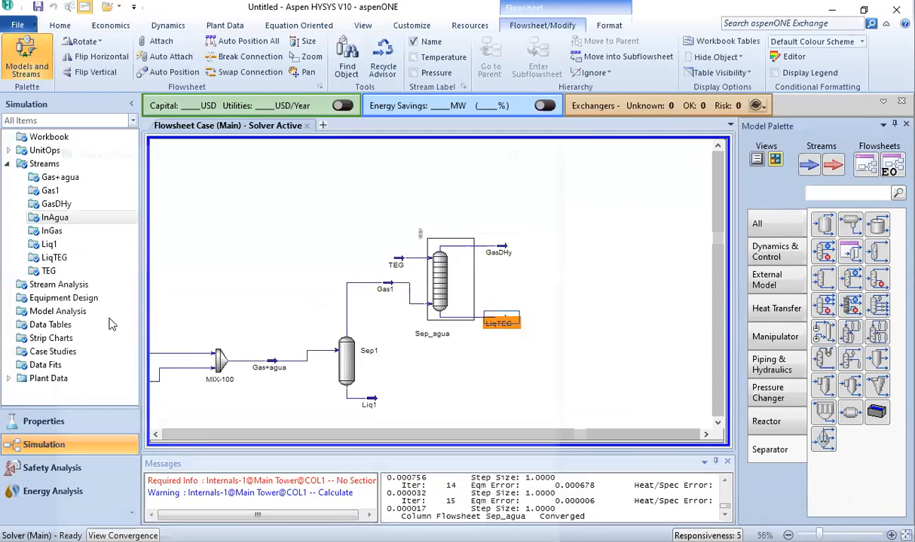
# Step: Review the LiqTEG stream's composition and compare it with the composition of GasDHy
pyautogui.click(85, 225)
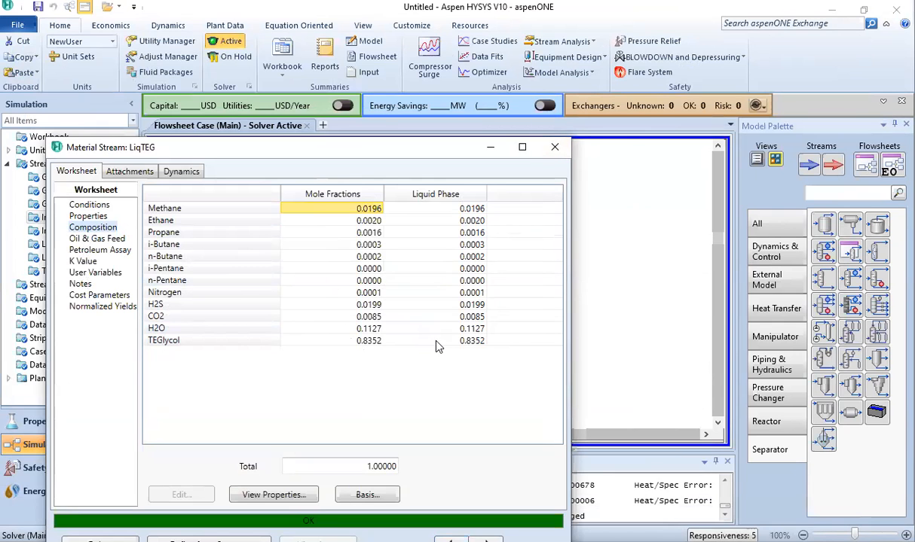
pyautogui.click(541, 147)
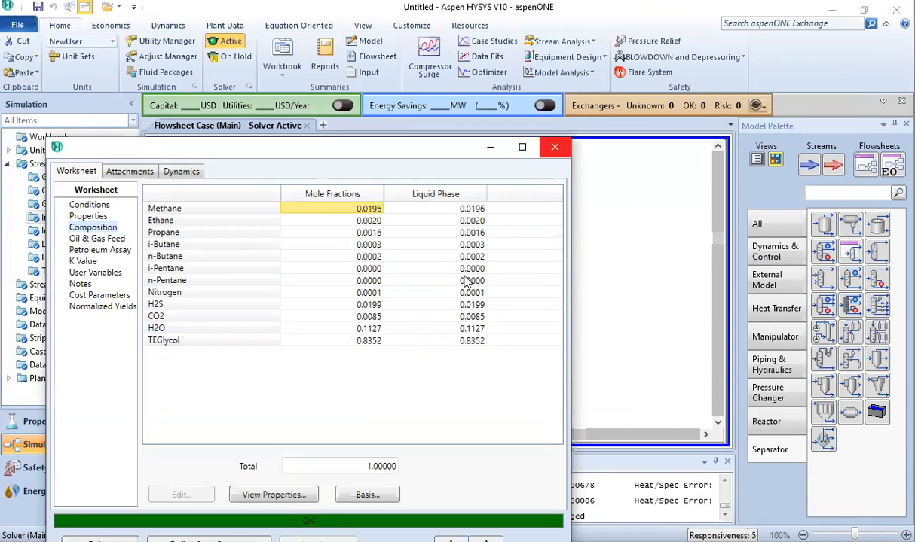
pyautogui.doubleClick(504, 252)
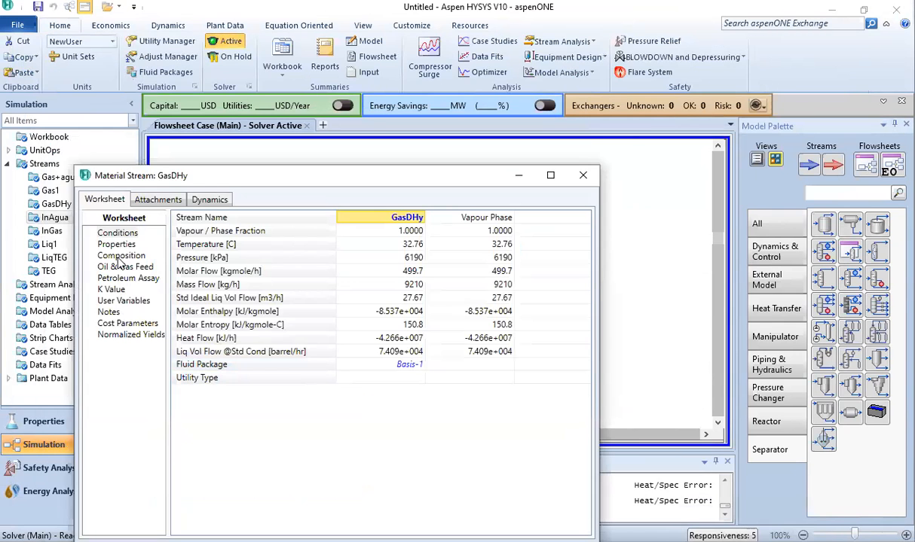
pyautogui.click(116, 256)
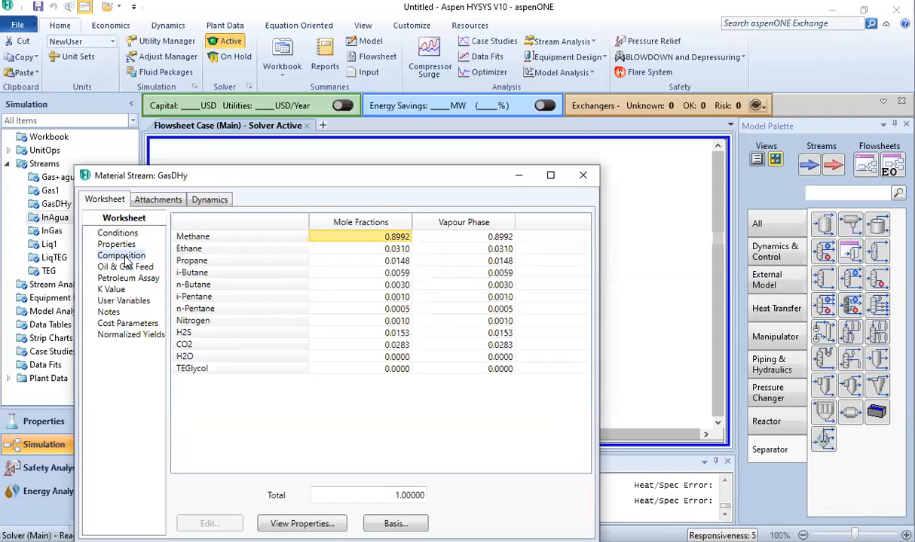
pyautogui.click(585, 177)
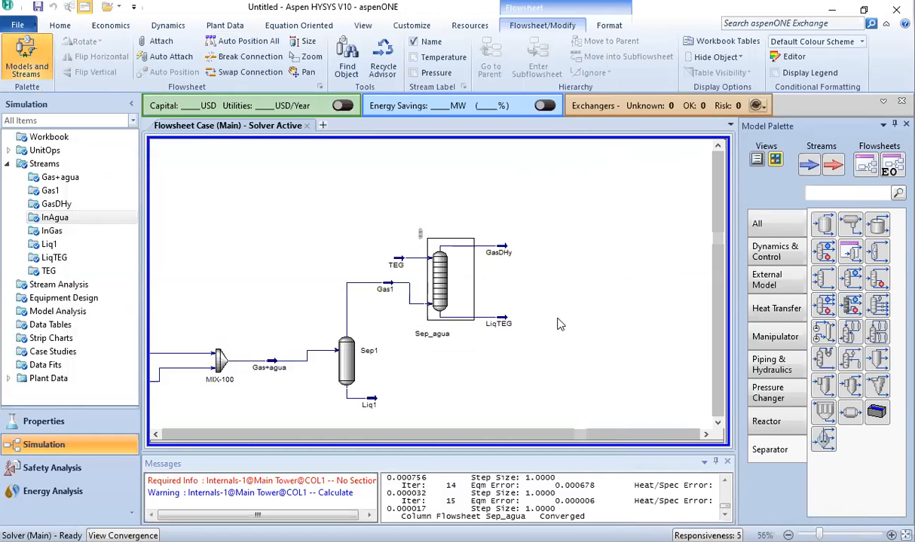
# Step: Add a valve to the flowsheet beside the LiqTEG outlet stream of the Sep_agua column
pyautogui.click(712, 435)
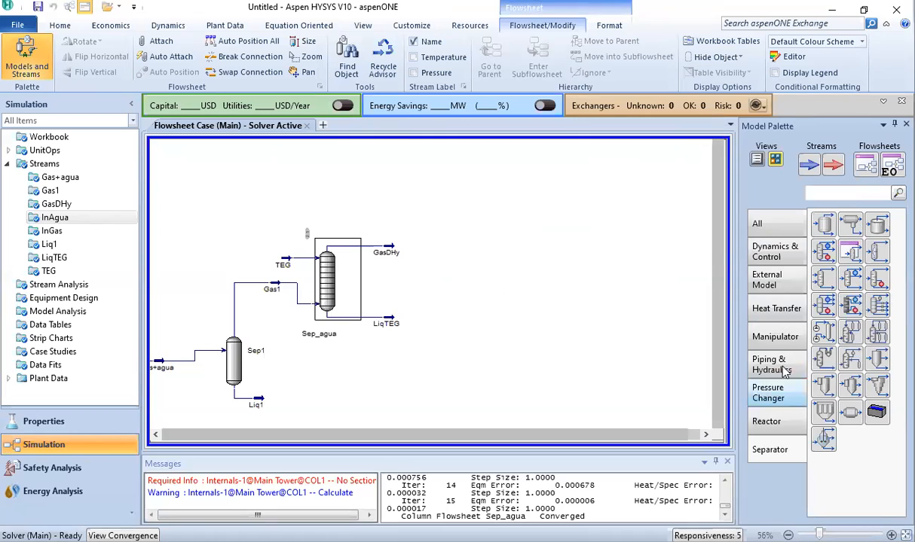
pyautogui.click(756, 220)
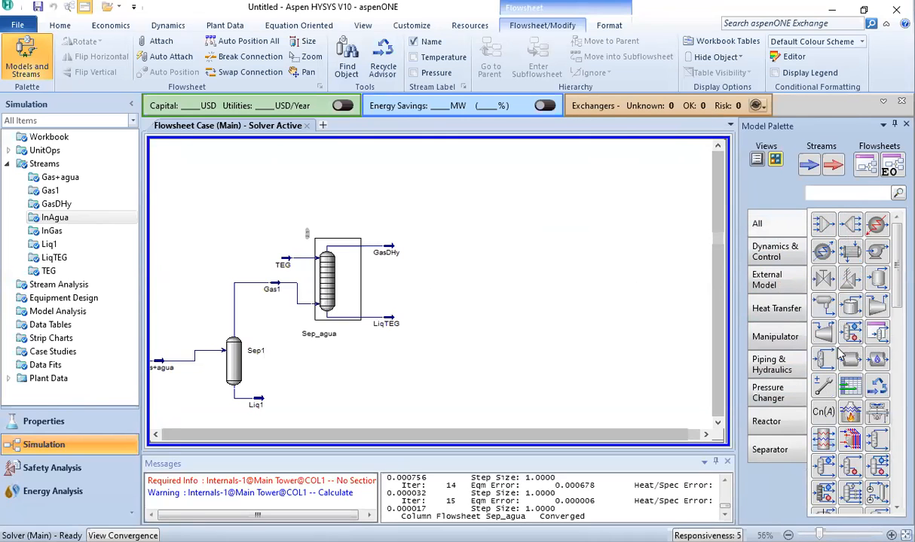
pyautogui.click(770, 444)
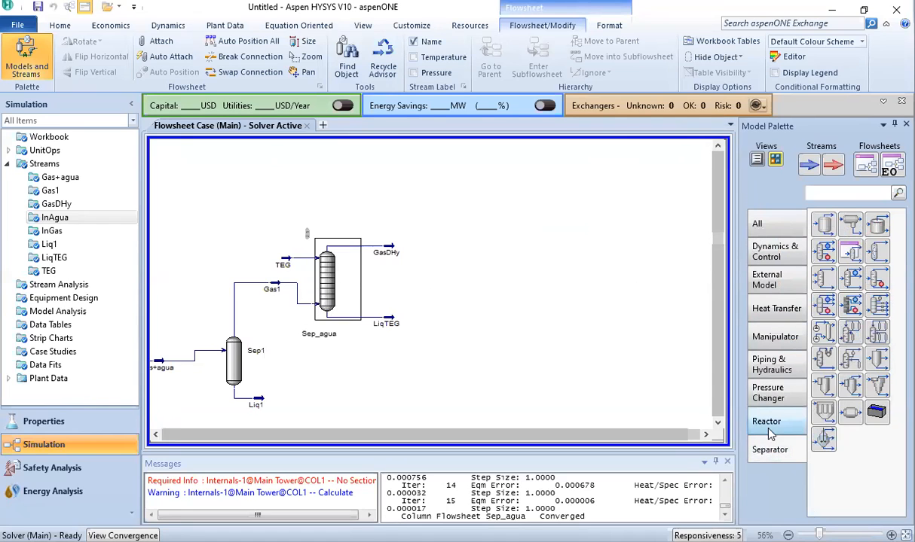
pyautogui.click(770, 397)
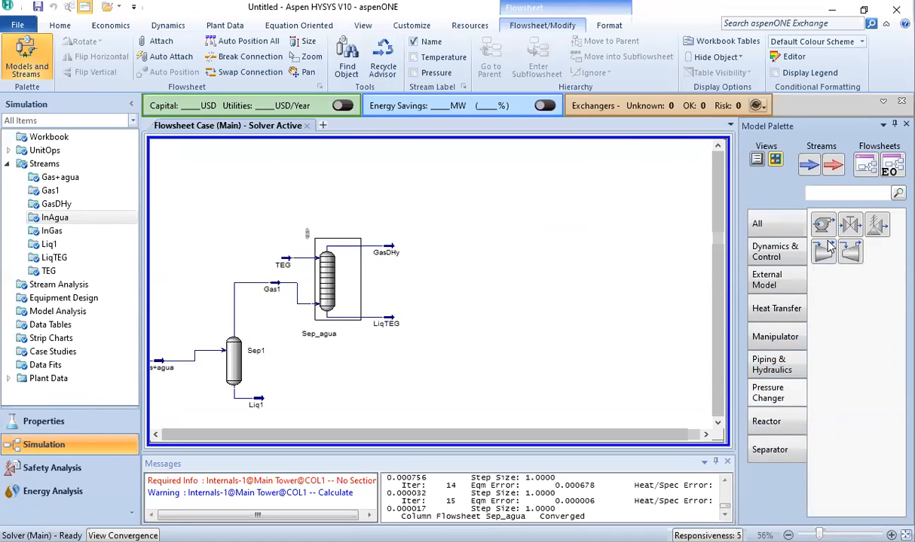
pyautogui.click(849, 225)
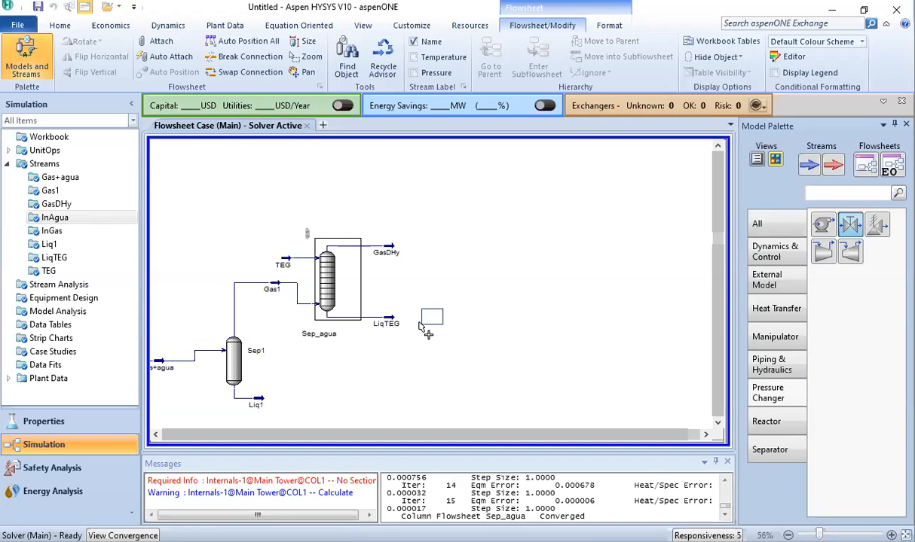
pyautogui.click(421, 326)
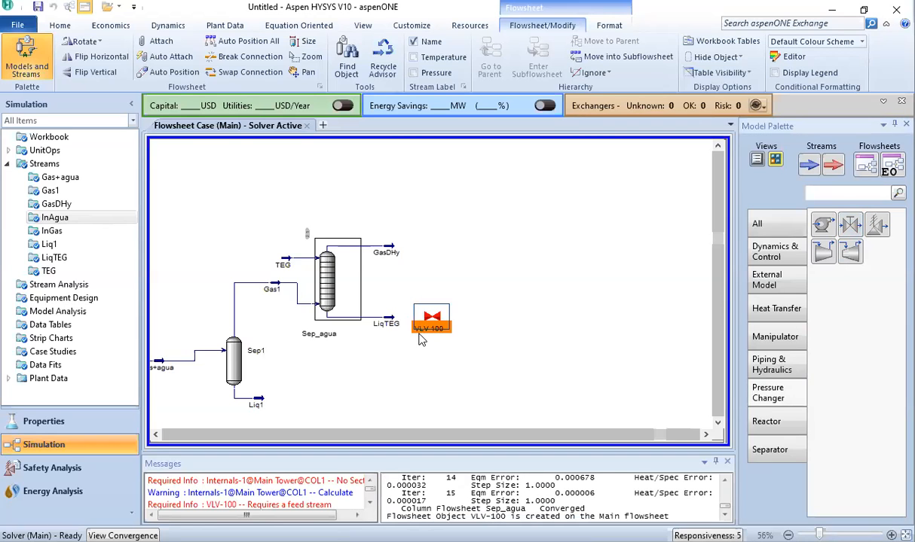
pyautogui.moveTo(430, 334)
pyautogui.click(408, 248)
# Step: Place a heat-transfer unit downstream of the valve, and shift the valve slightly away from LiqTEG
pyautogui.click(776, 308)
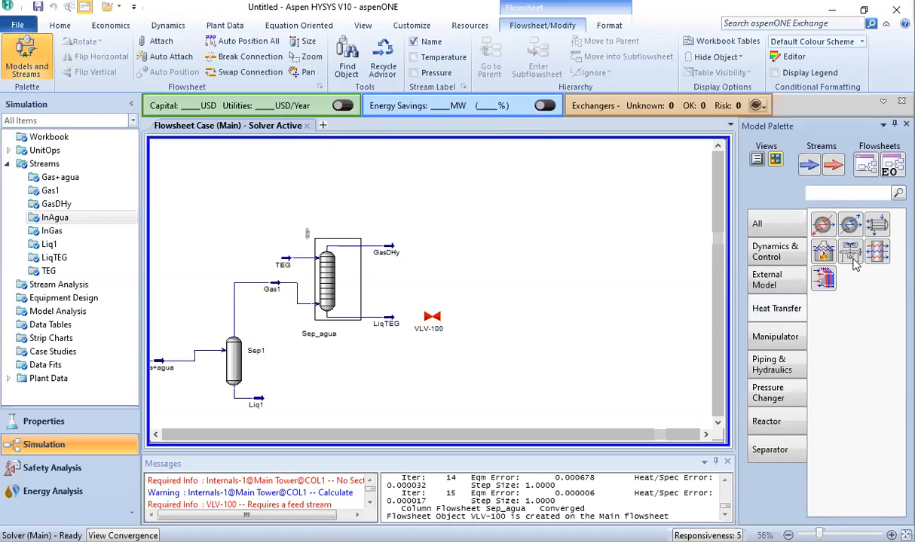
pyautogui.moveTo(823, 224); pyautogui.dragTo(493, 338)
pyautogui.moveTo(432, 318); pyautogui.dragTo(443, 319)
pyautogui.click(467, 374)
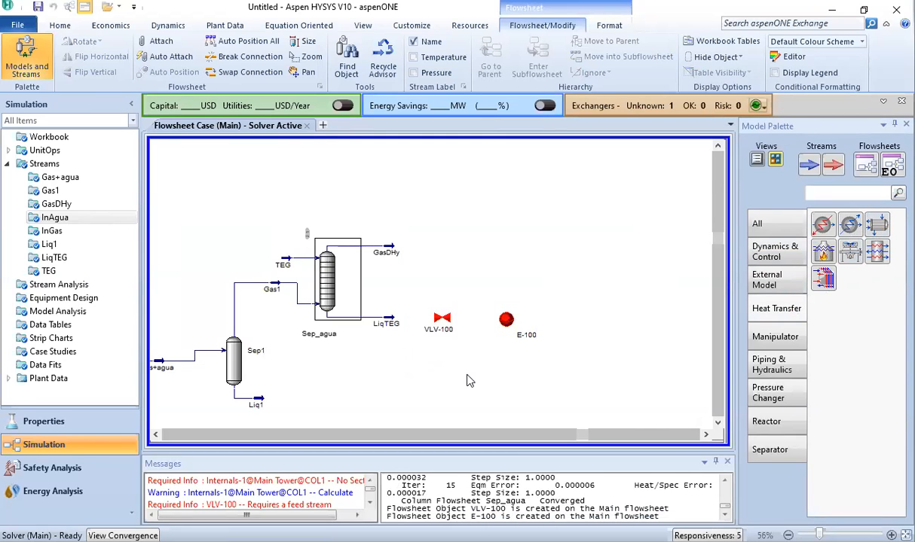
# Step: Connect LiqTEG as the valve's inlet stream and move E-100 slightly farther from the valve
pyautogui.click(443, 321)
pyautogui.doubleClick(443, 321)
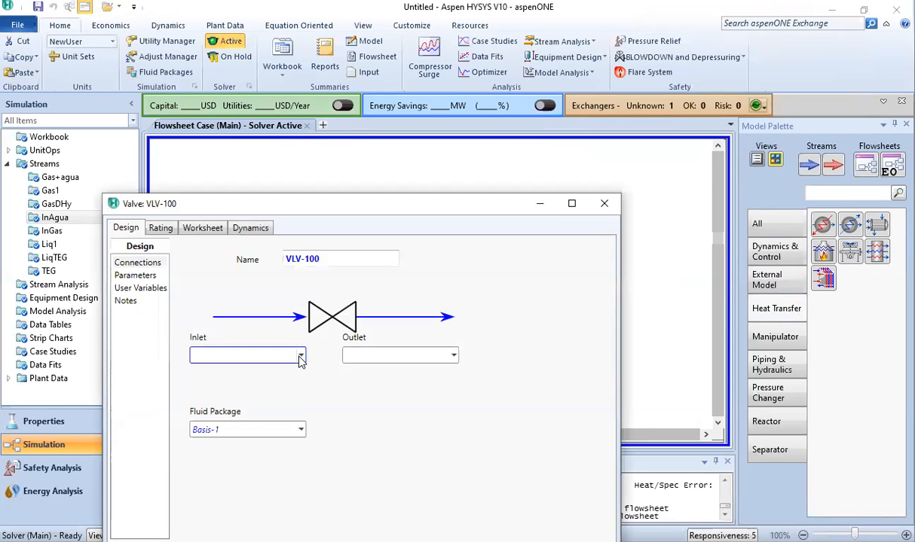
pyautogui.click(300, 356)
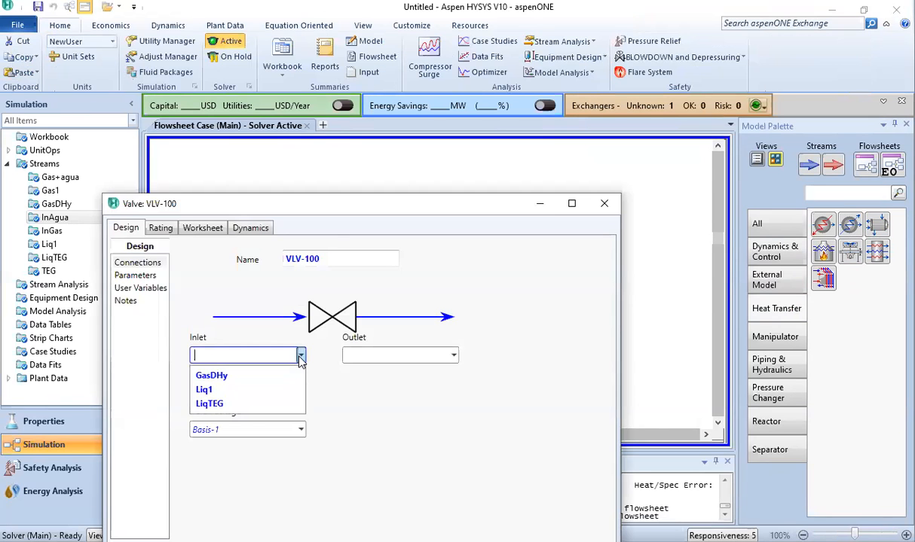
pyautogui.click(255, 404)
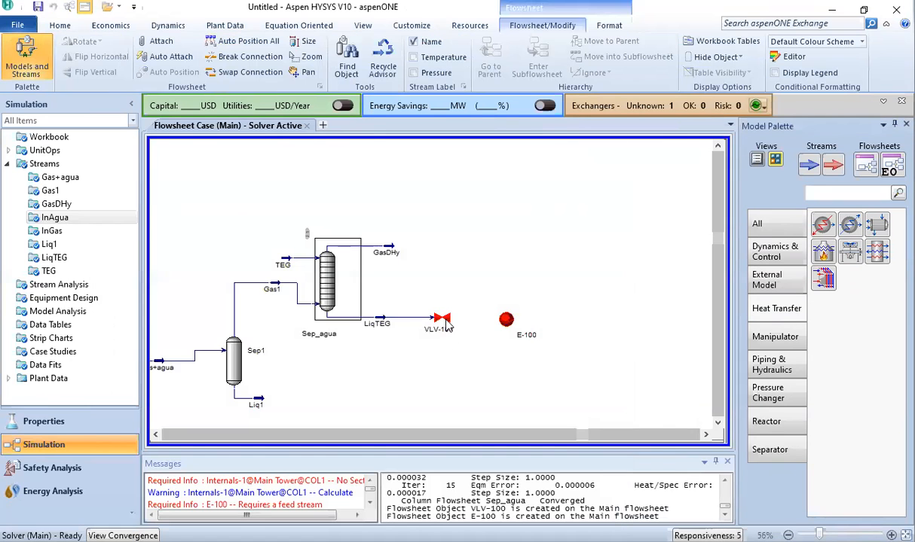
pyautogui.moveTo(506, 322); pyautogui.dragTo(528, 323)
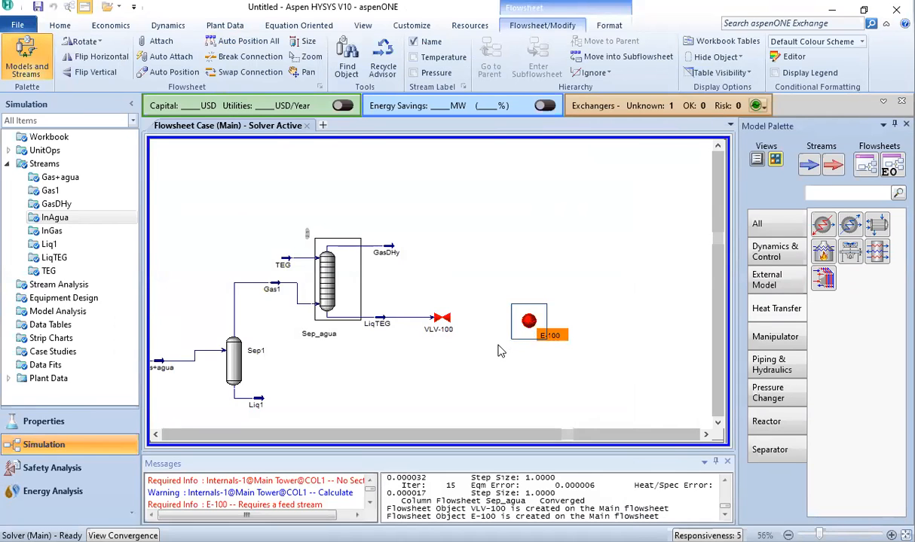
# Step: Assign a new stream named LiqTEG2 as the outlet of valve VLV-100
pyautogui.doubleClick(445, 323)
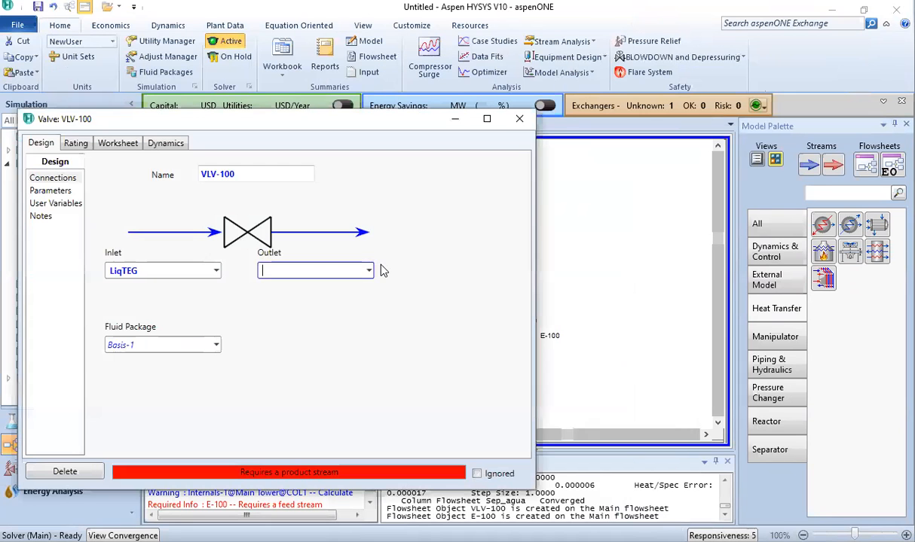
pyautogui.write('LiqR')
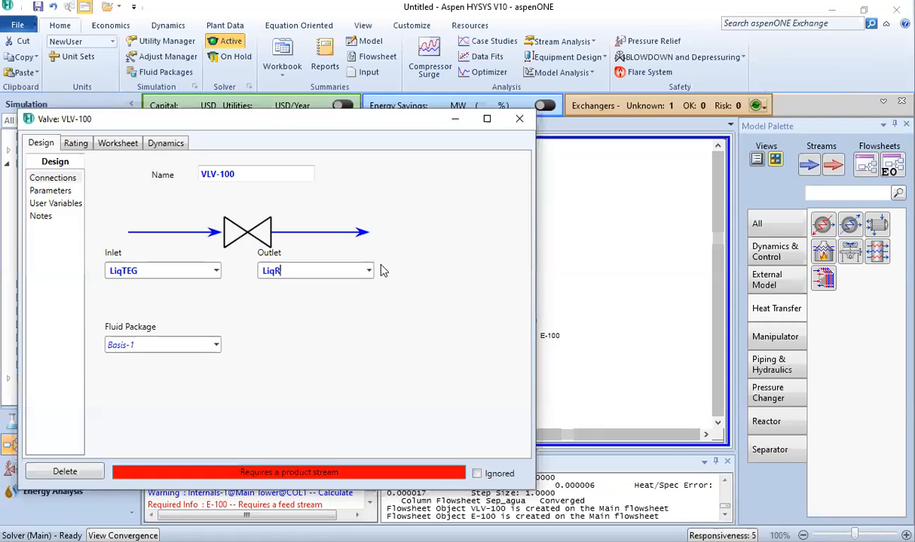
pyautogui.press('BackSpace')
pyautogui.write('TEG2')
pyautogui.click(356, 309)
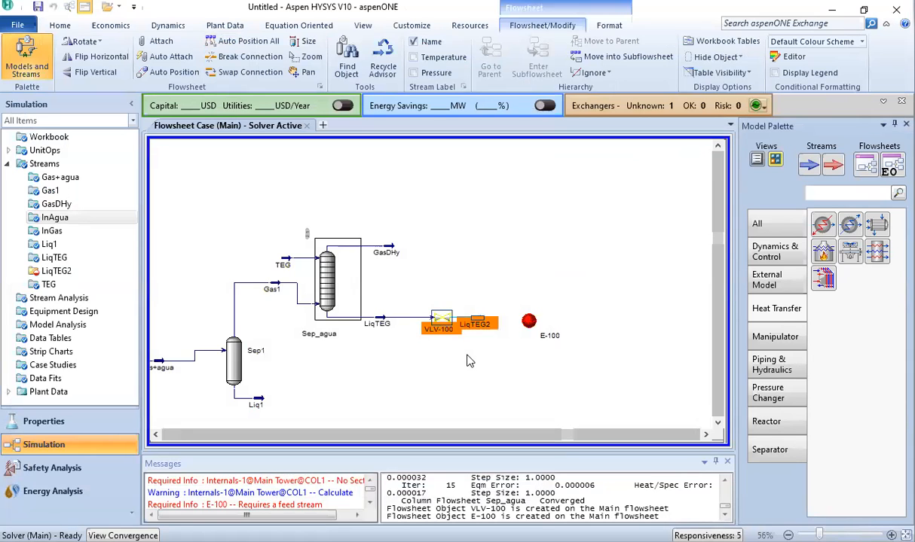
pyautogui.click(429, 348)
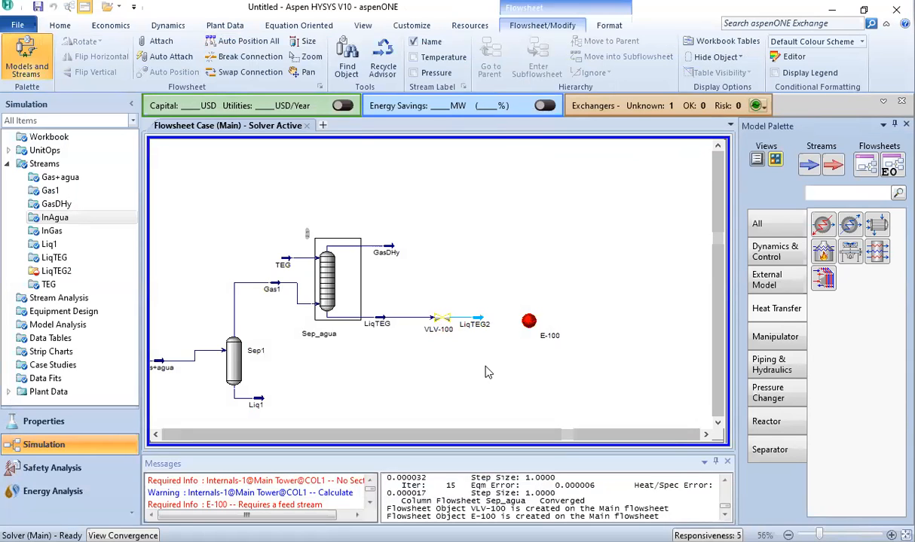
# Step: Connect LiqTEG2 as the tube-side inlet and LiqTEG3 as the tube-side outlet of E-100, and align the exchanger with the valve
pyautogui.doubleClick(529, 321)
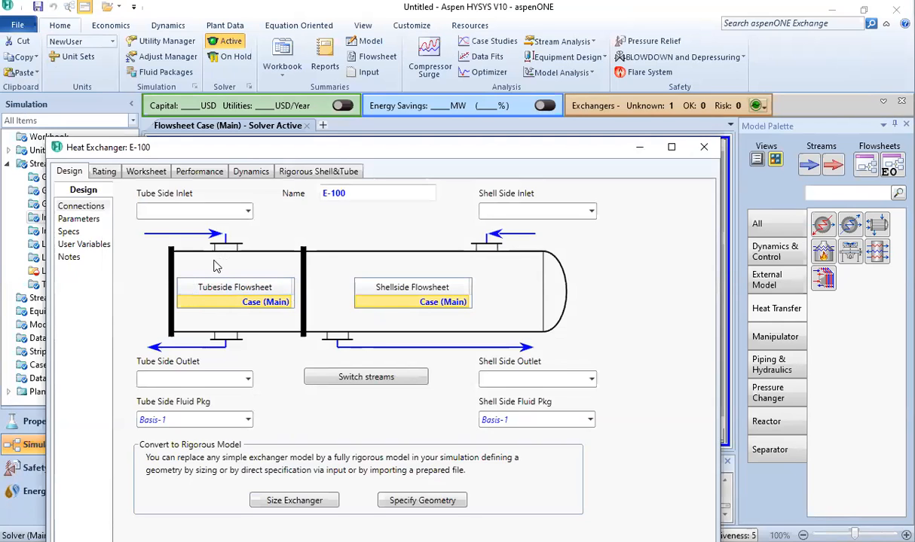
pyautogui.click(247, 212)
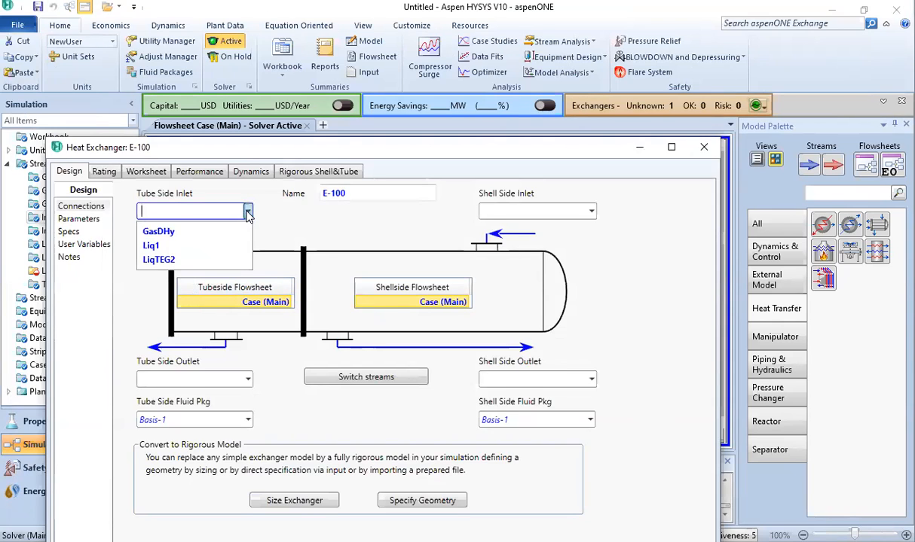
pyautogui.click(160, 257)
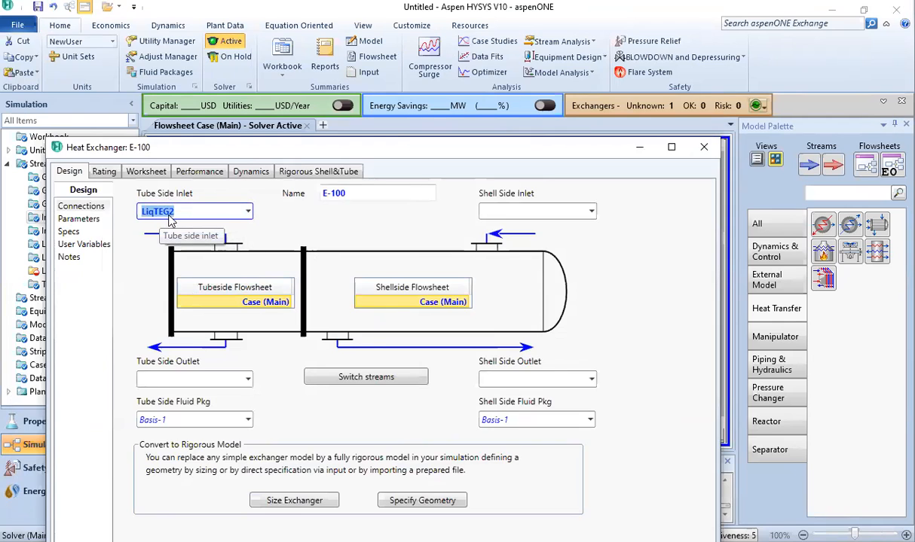
pyautogui.click(173, 380)
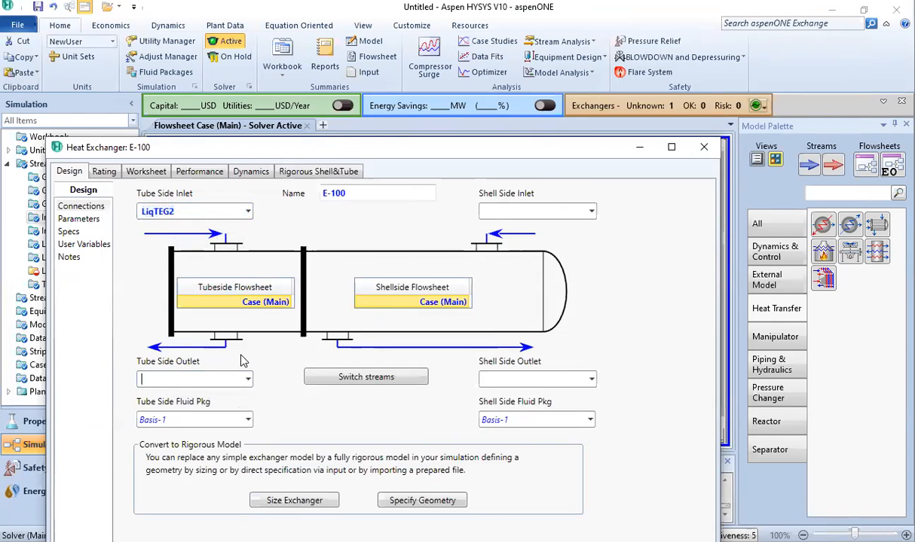
pyautogui.write('LiqTEG3')
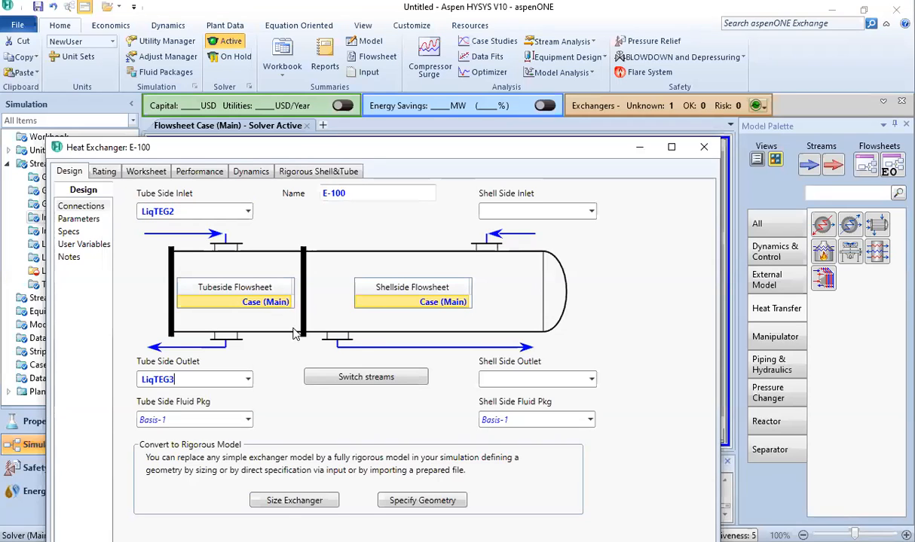
pyautogui.click(529, 214)
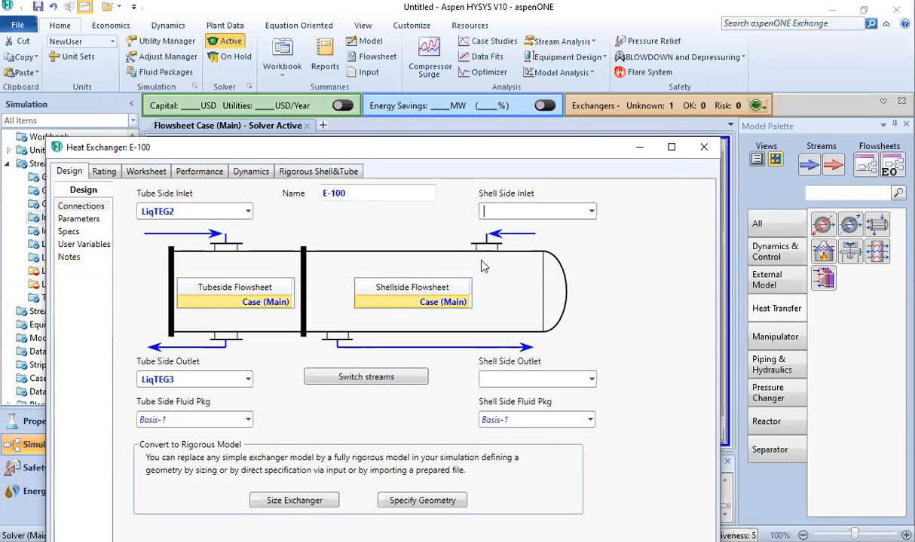
pyautogui.click(706, 148)
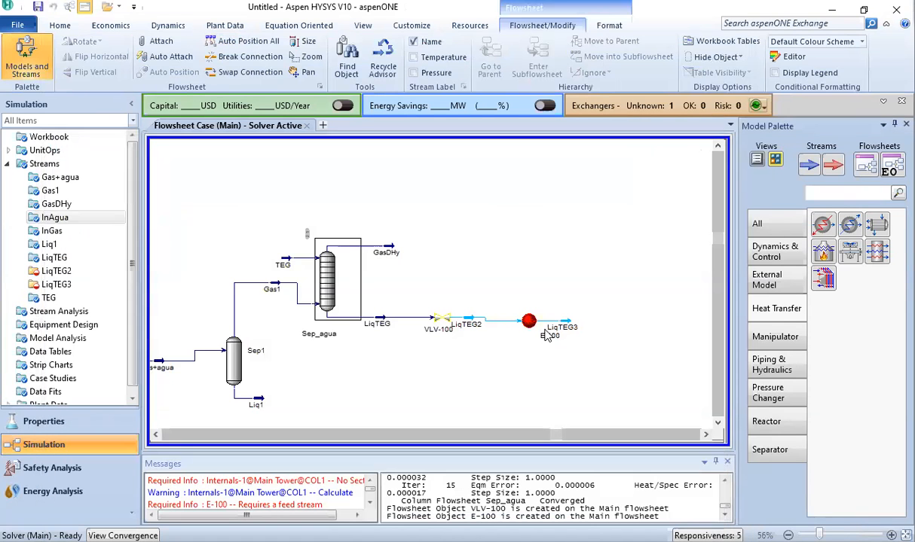
pyautogui.moveTo(531, 323); pyautogui.dragTo(538, 320)
pyautogui.click(613, 367)
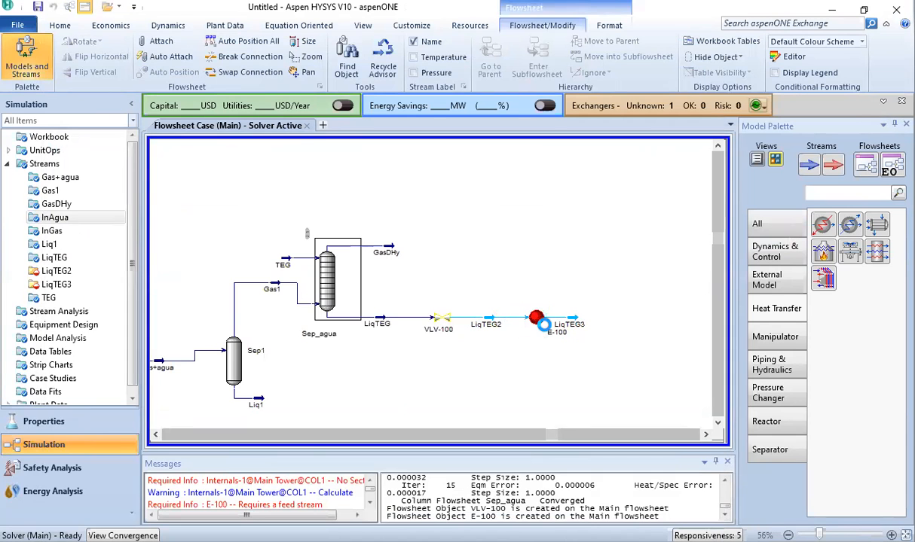
# Step: Set the shell-side and tube-side pressure drops of heat exchanger E-100 to 70 kPa each
pyautogui.click(536, 318)
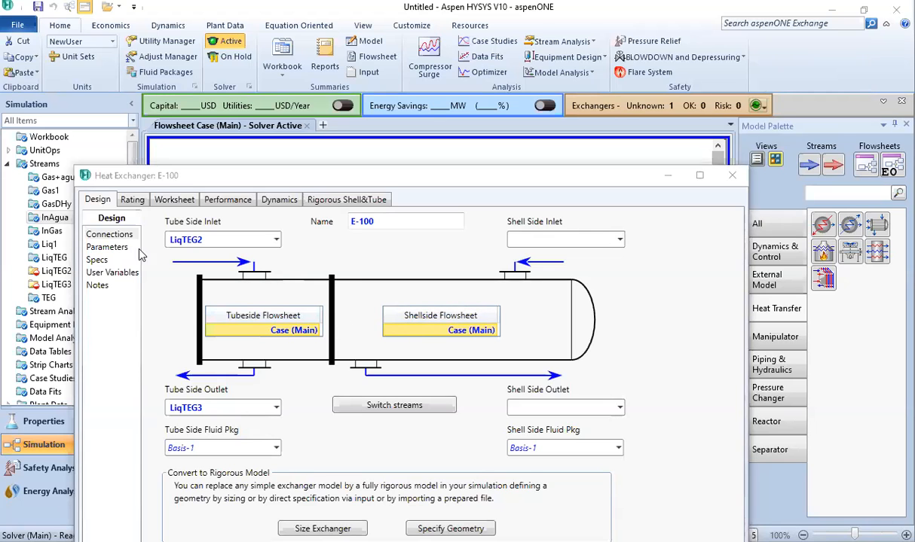
pyautogui.click(106, 247)
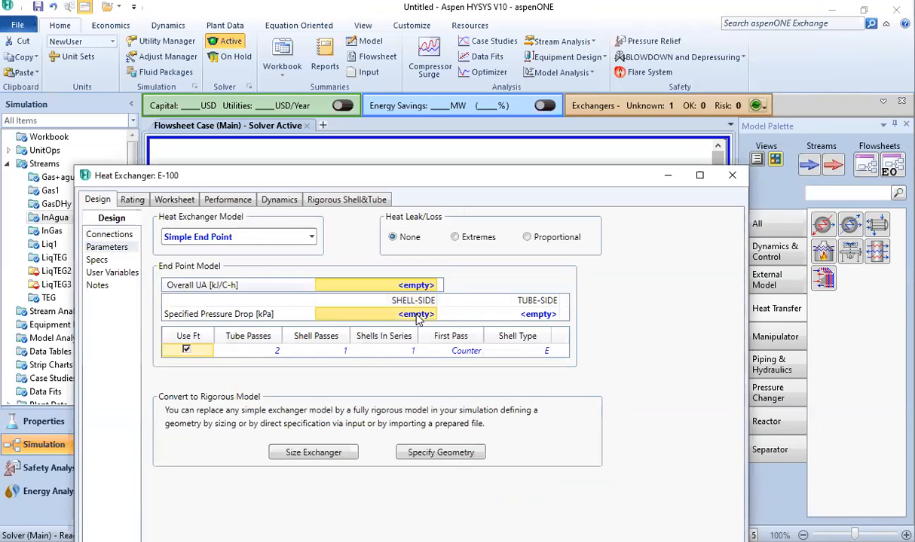
pyautogui.click(418, 315)
pyautogui.write('70')
pyautogui.press('Return')
pyautogui.write('70')
pyautogui.press('Return')
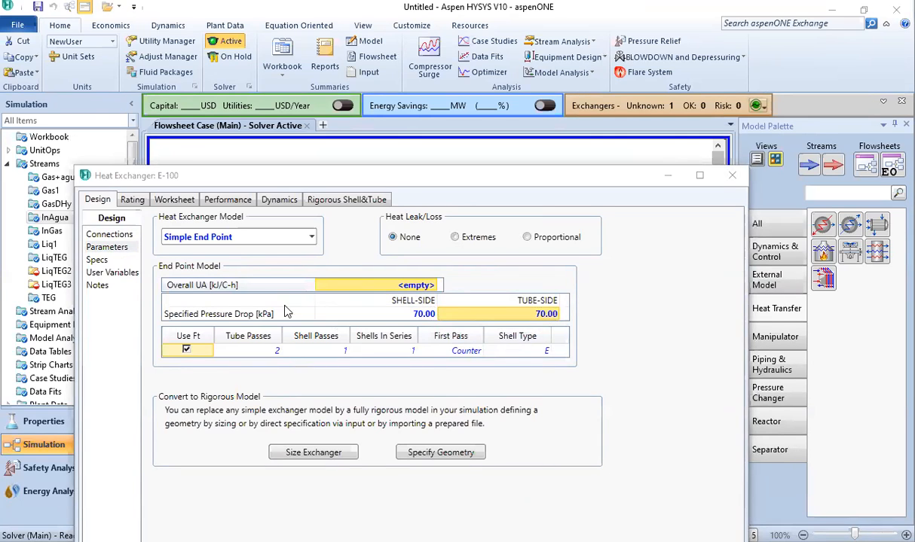
# Step: Enter 110 °C as the LiqTEG3 temperature in the E-100 worksheet and correct it to 105 °C
pyautogui.click(175, 201)
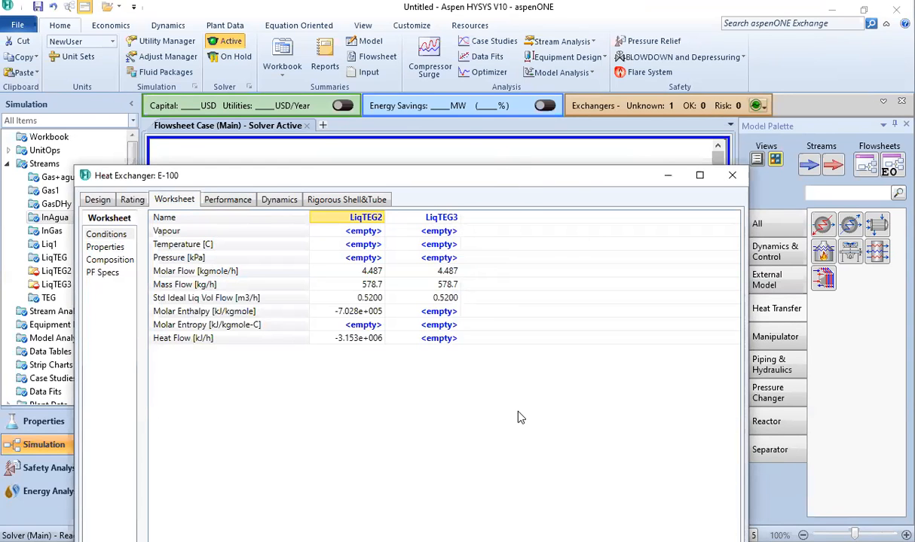
pyautogui.moveTo(433, 175); pyautogui.dragTo(464, 68)
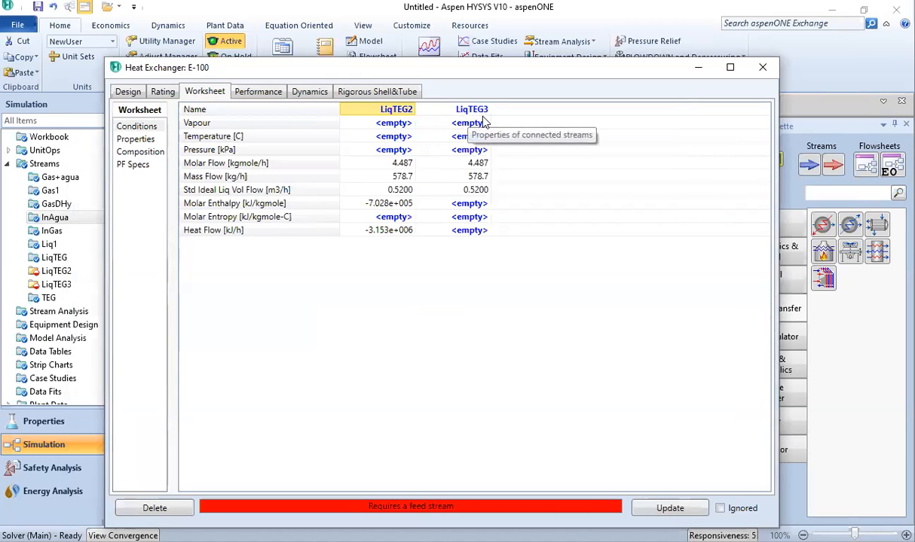
pyautogui.click(457, 140)
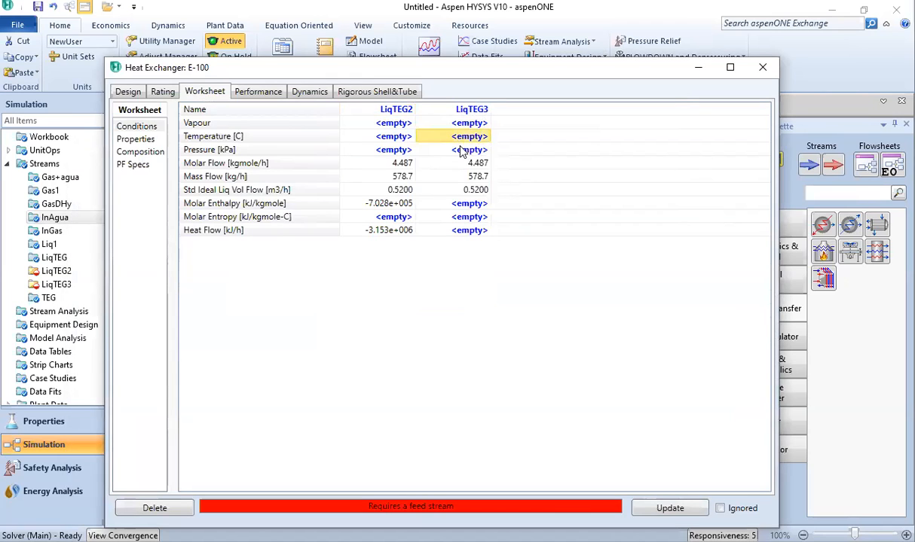
pyautogui.write('110')
pyautogui.press('Return')
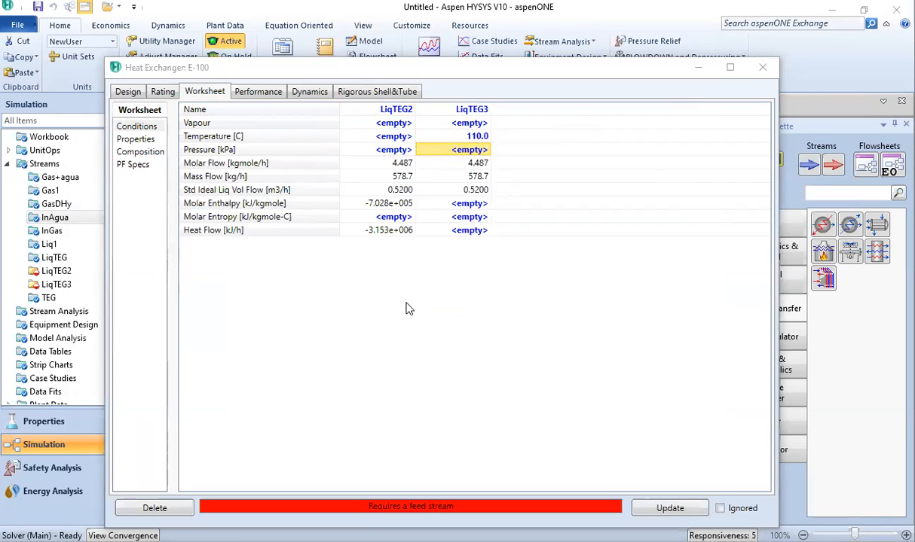
pyautogui.click(466, 138)
pyautogui.write('5')
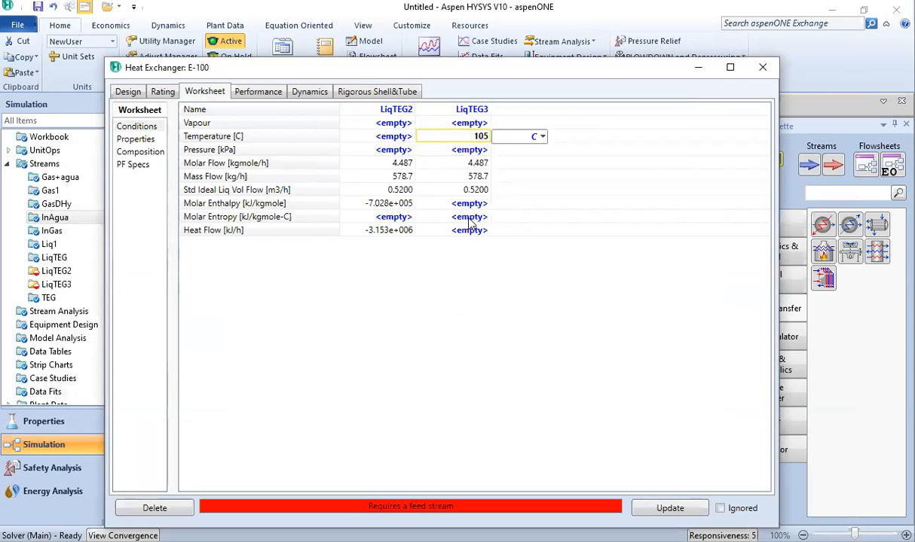
pyautogui.press('Return')
# Step: Enter 101 kPa as the LiqTEG3 pressure, revise it to 110 kPa, and close the E-100 window
pyautogui.write('101')
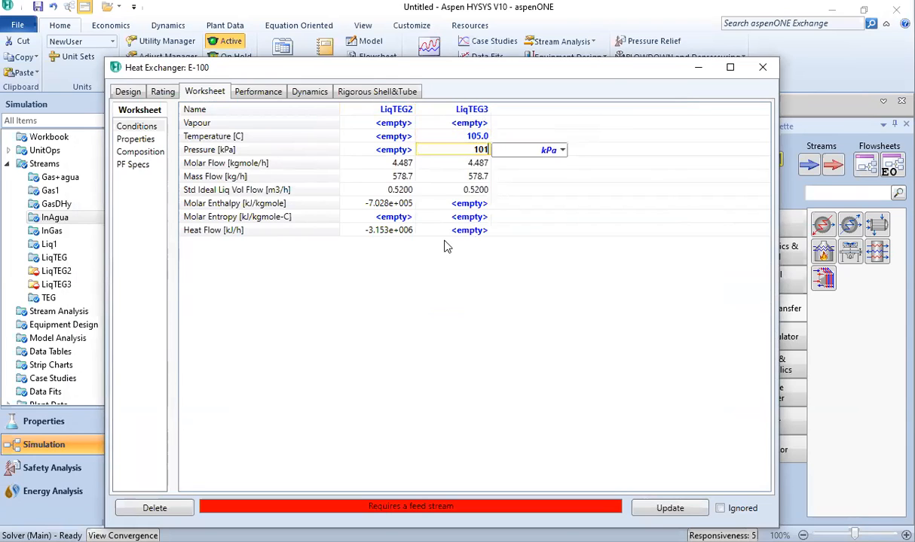
pyautogui.press('Return')
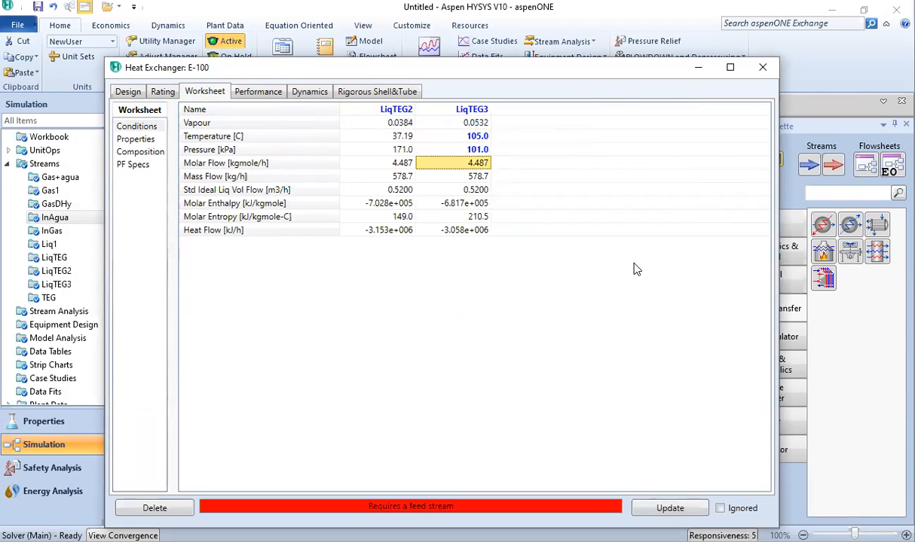
pyautogui.click(367, 343)
pyautogui.press('Up')
pyautogui.write('110')
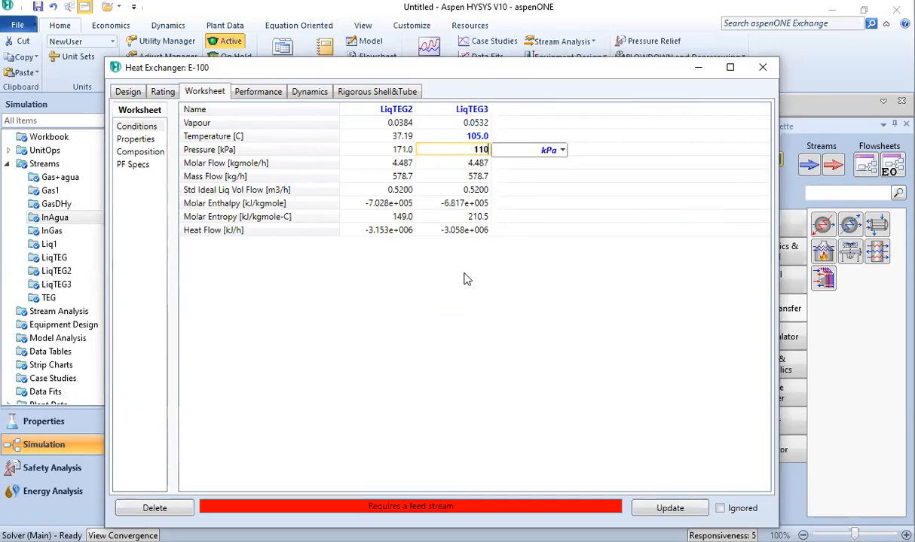
pyautogui.press('Return')
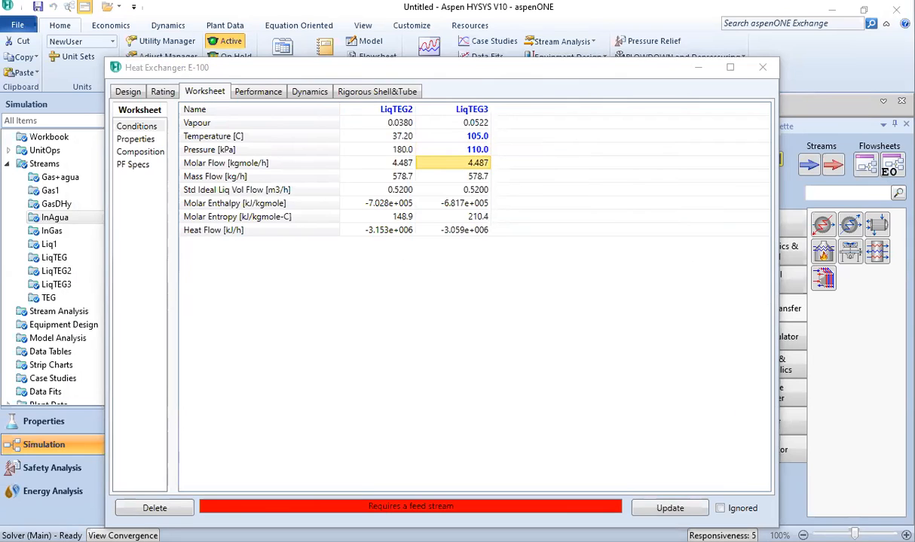
pyautogui.click(721, 509)
pyautogui.click(761, 68)
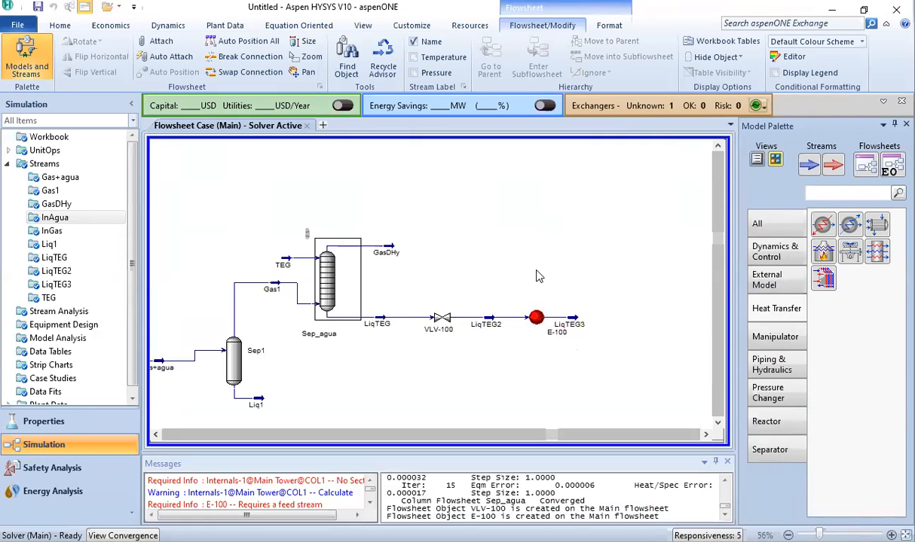
# Step: Add a distillation column with condenser and reboiler to the flowsheet, downstream of stream LiqTEG3
pyautogui.moveTo(547, 317)
pyautogui.click(698, 435)
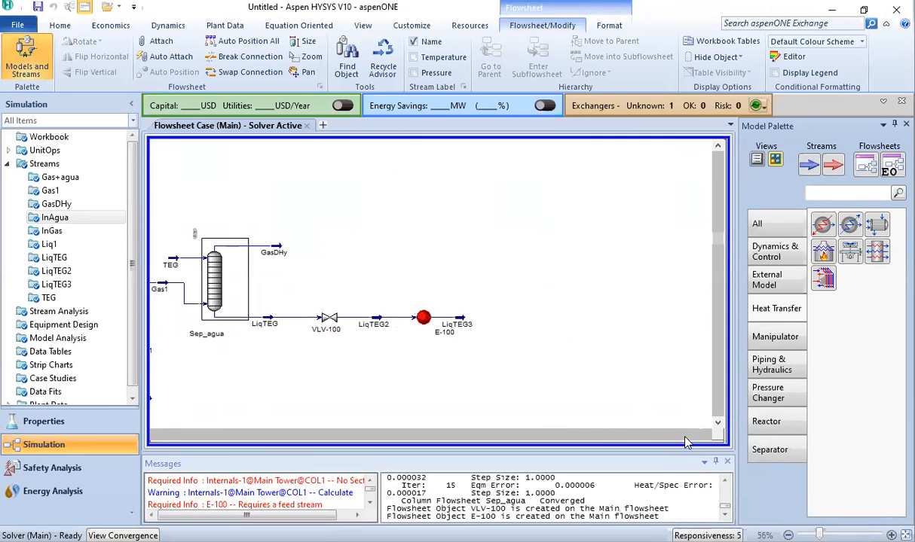
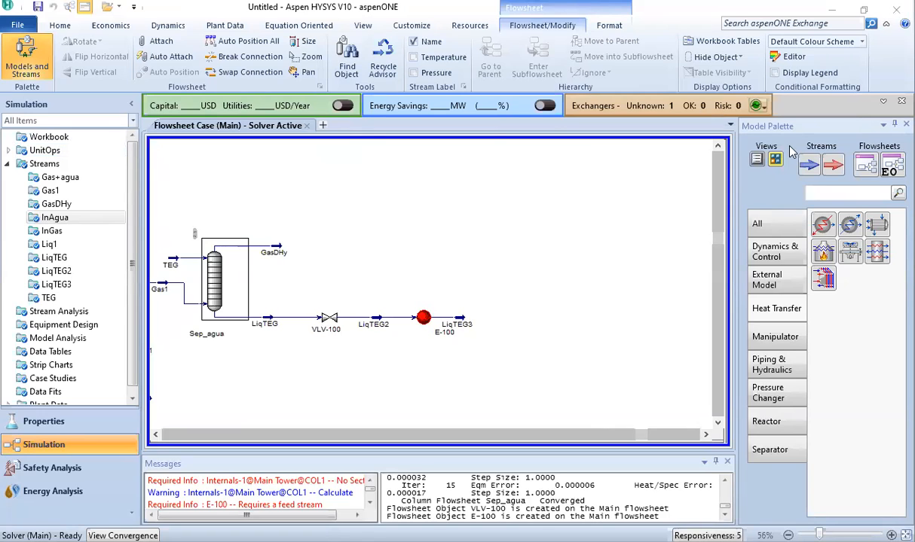
pyautogui.click(764, 452)
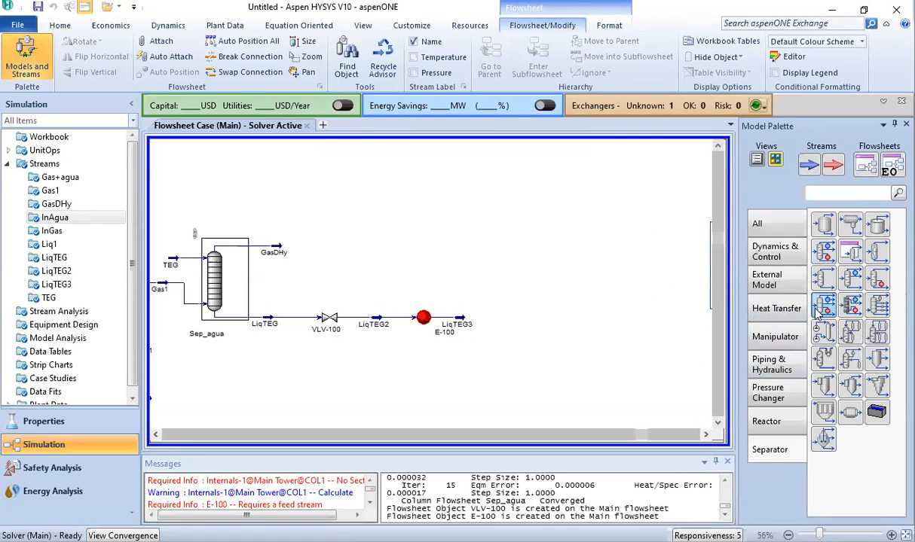
pyautogui.click(822, 255)
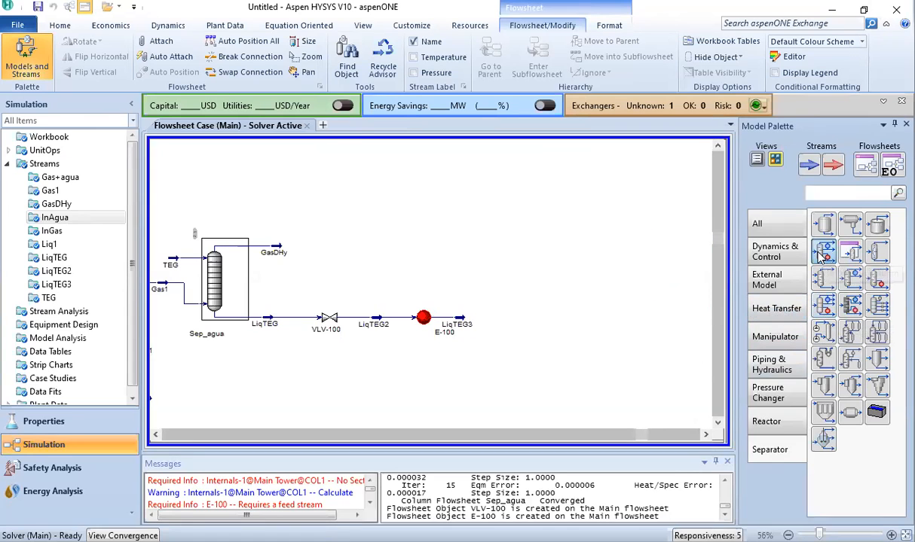
pyautogui.click(507, 353)
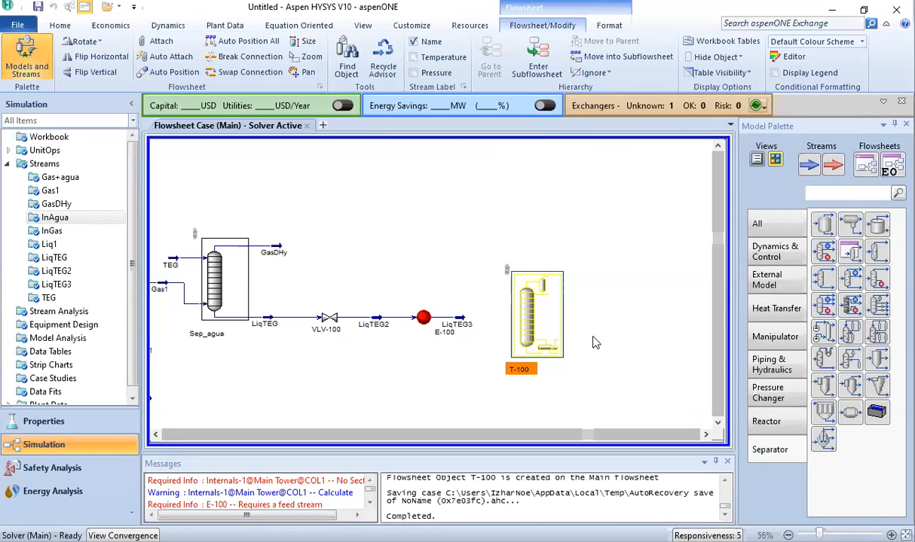
# Step: Open column T-100's input expert, set one stage, and feed LiqTEG3 into stage 1 of the main tower
pyautogui.doubleClick(514, 330)
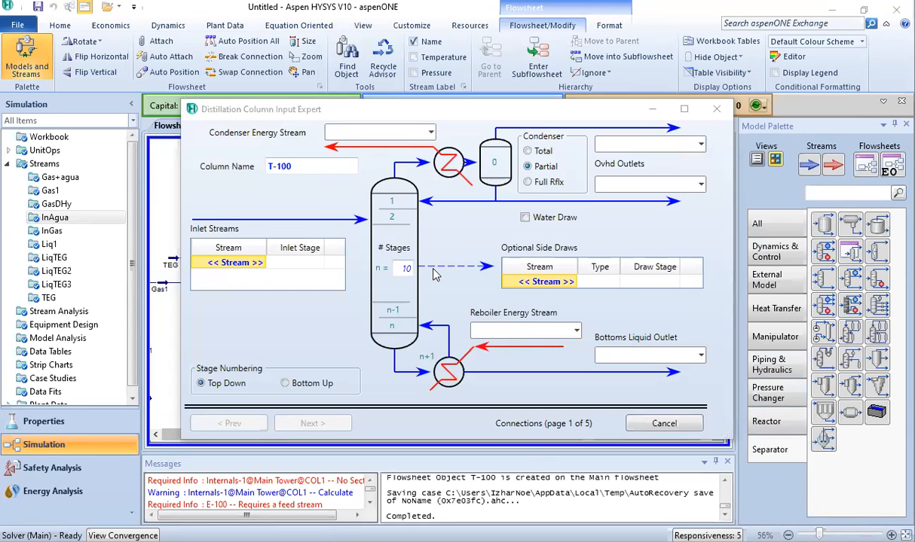
pyautogui.click(402, 274)
pyautogui.write('1')
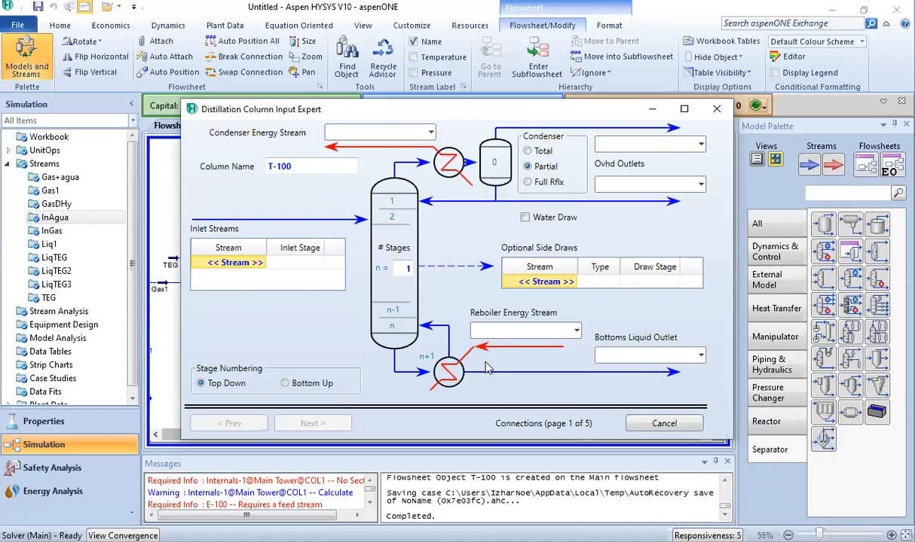
pyautogui.click(255, 262)
pyautogui.click(261, 263)
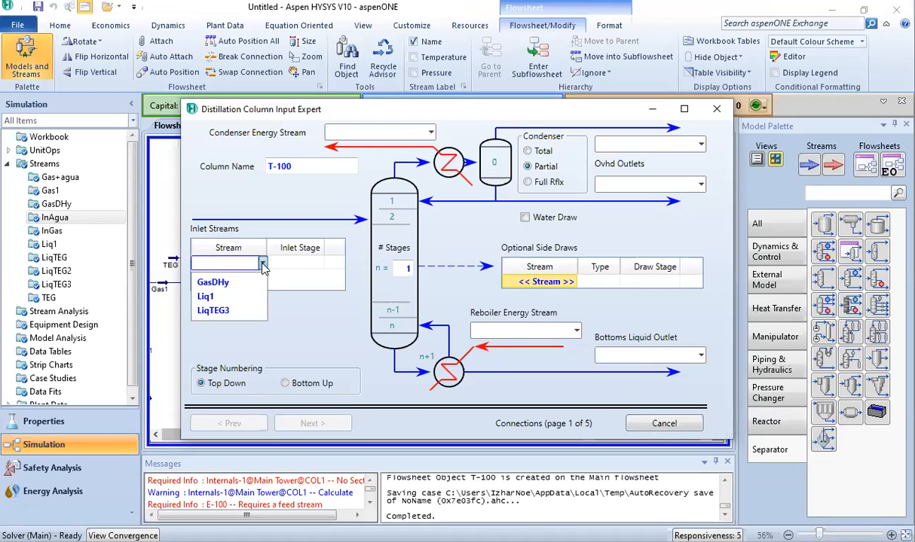
pyautogui.click(253, 312)
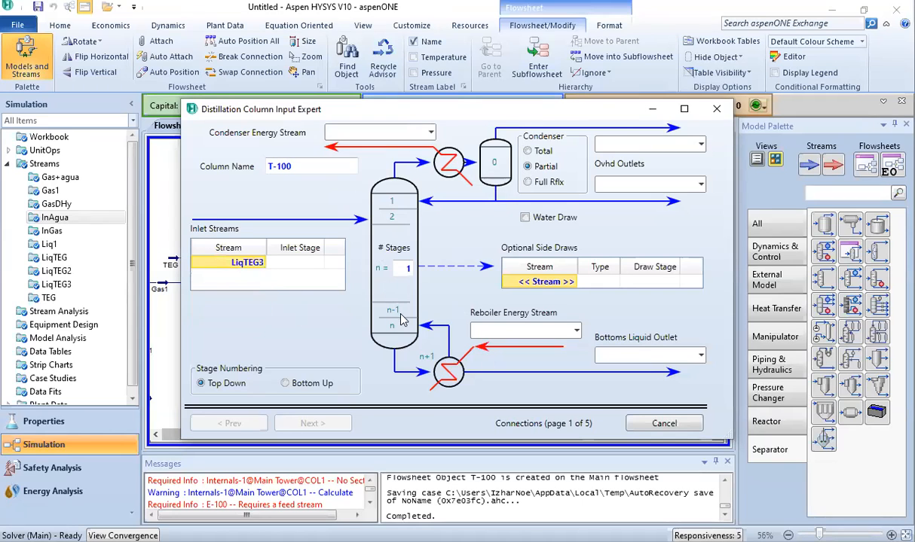
pyautogui.click(309, 263)
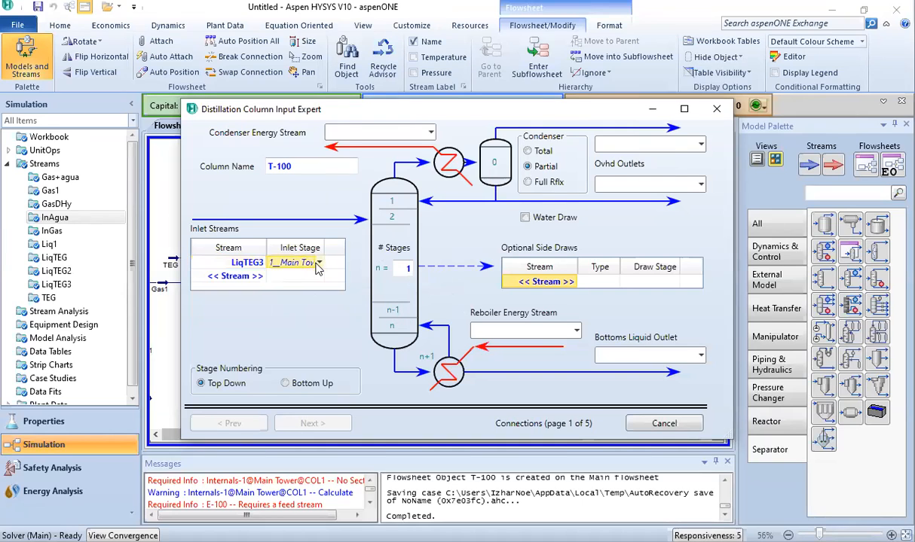
pyautogui.click(319, 263)
pyautogui.click(298, 296)
pyautogui.moveTo(587, 110); pyautogui.dragTo(556, 91)
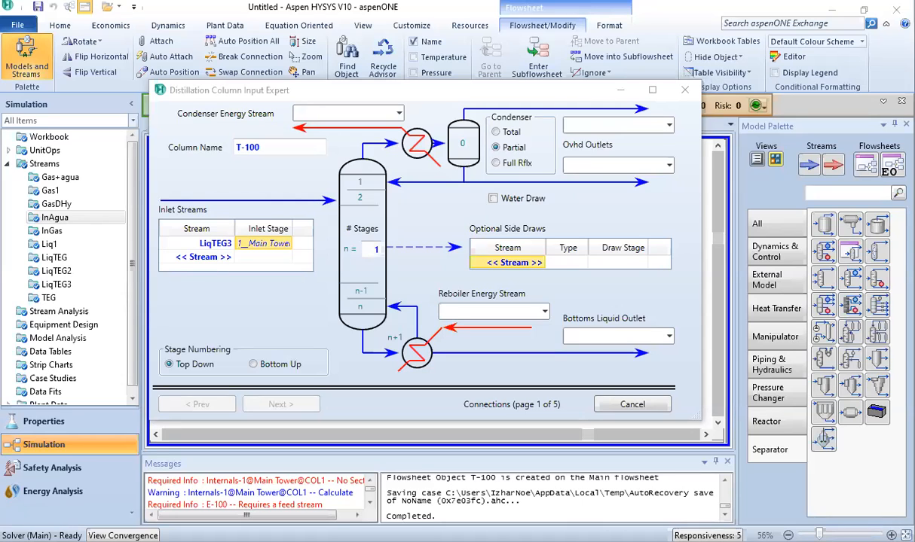
# Step: Name the column's condenser energy stream Q_conden and its reboiler energy stream Q_reher
pyautogui.click(325, 115)
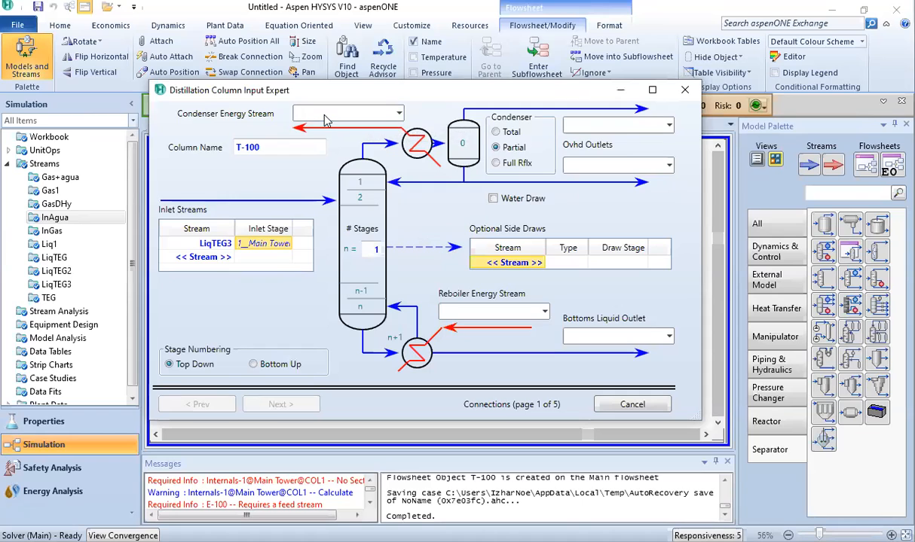
pyautogui.write('Q_conden')
pyautogui.click(475, 314)
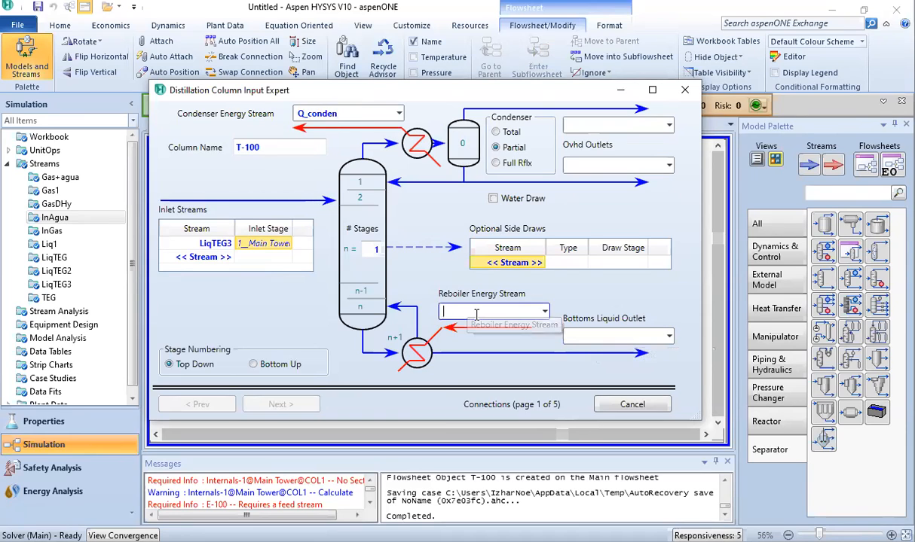
pyautogui.write('Q_re')
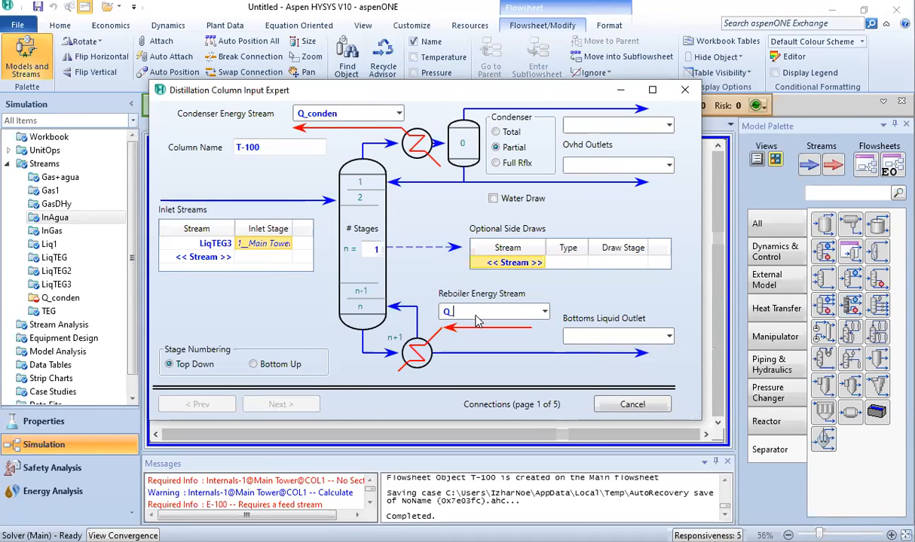
pyautogui.write('her')
# Step: Name the column's bottoms liquid outlet LiqTEG4 and its overhead vapour outlet Vap1
pyautogui.click(612, 334)
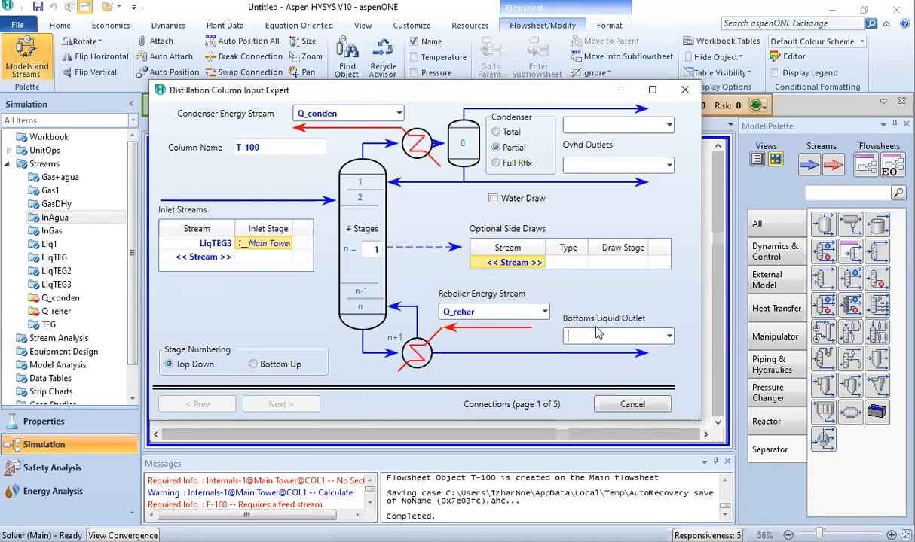
pyautogui.write('LiqTEG4')
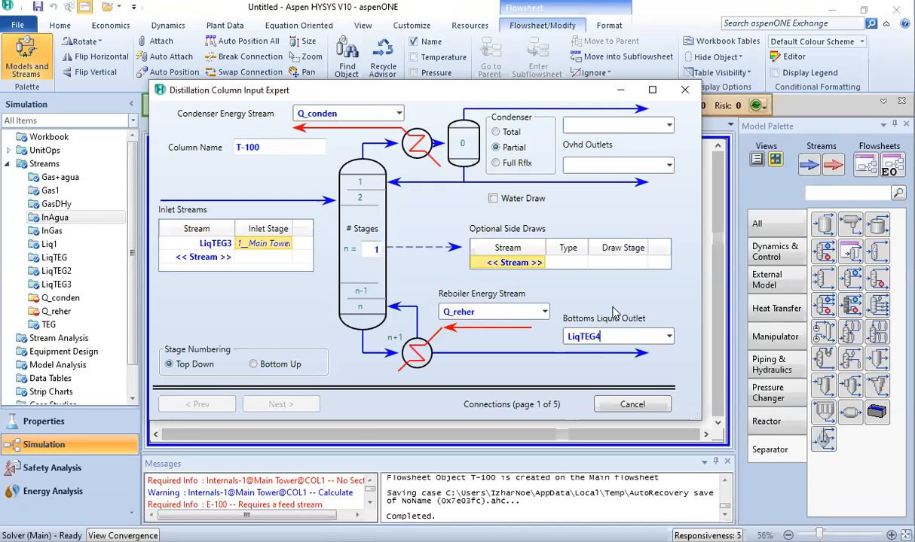
pyautogui.click(597, 127)
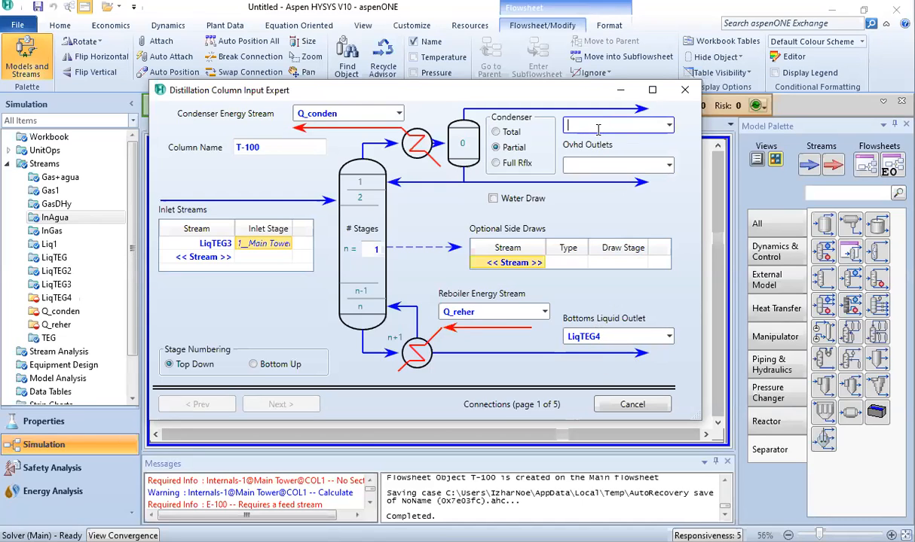
pyautogui.write('Vap')
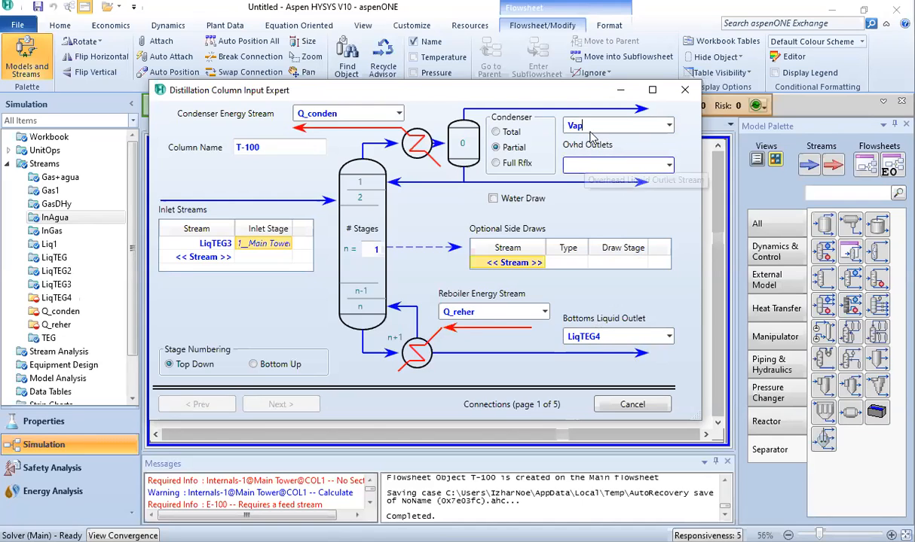
pyautogui.write('1')
pyautogui.press('Return')
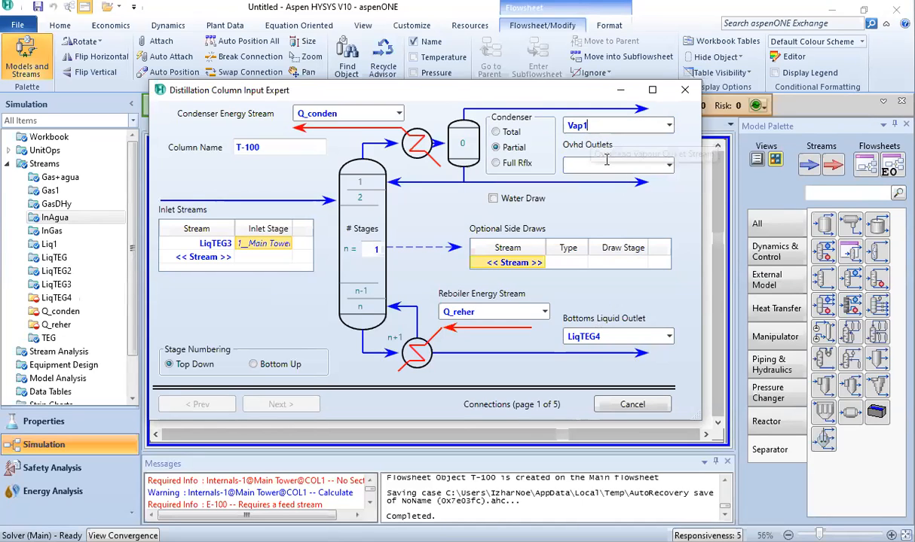
# Step: Name the overhead liquid outlet Liq2 and change the overhead vapour outlet to Vap2
pyautogui.click(620, 168)
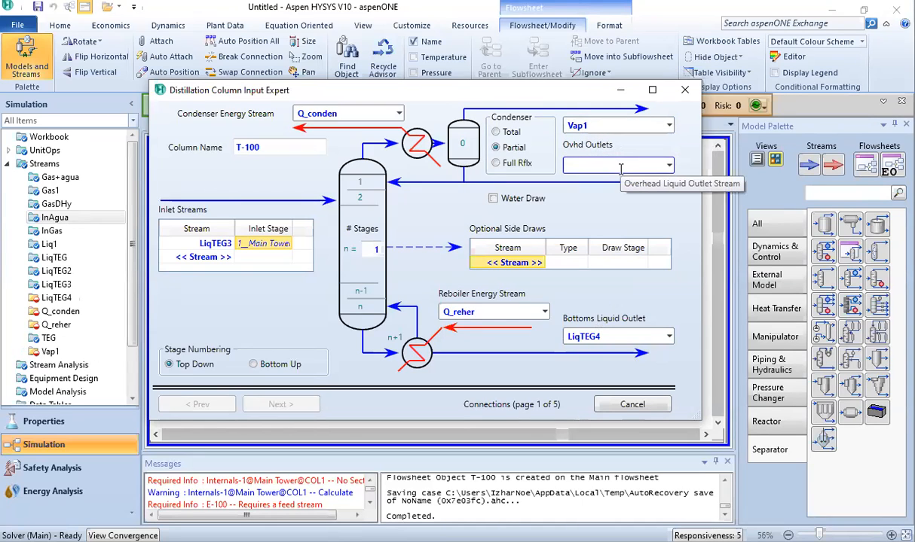
pyautogui.write('Liq1')
pyautogui.press('Return')
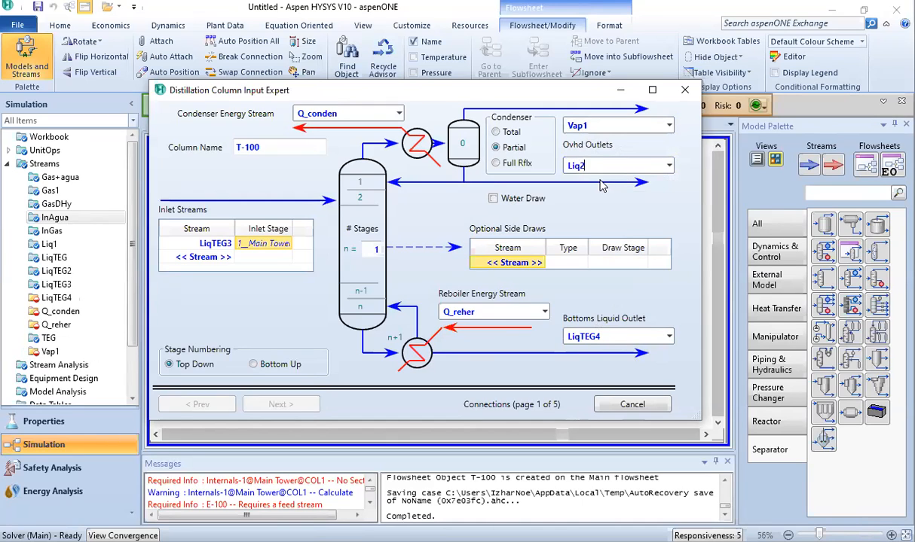
pyautogui.click(591, 125)
pyautogui.write('2')
pyautogui.press('BackSpace')
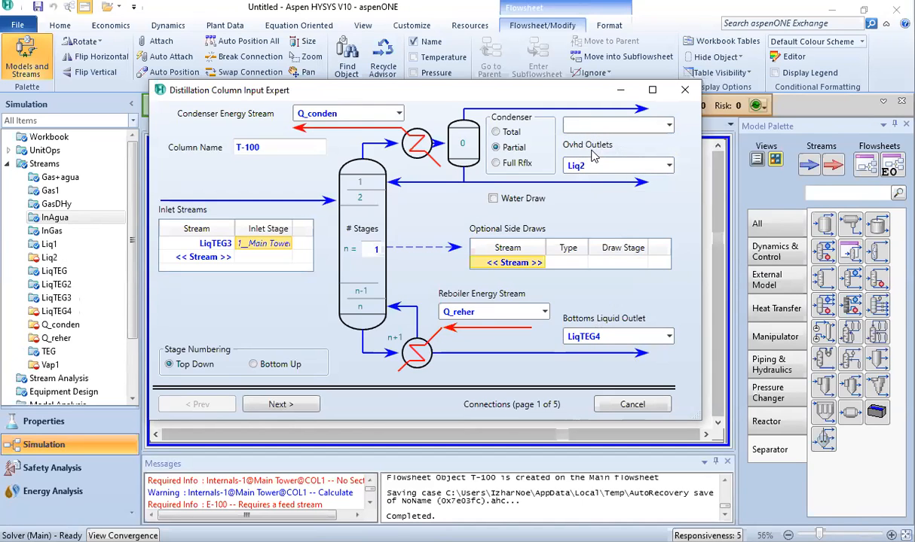
pyautogui.write('Vap2')
pyautogui.press('Return')
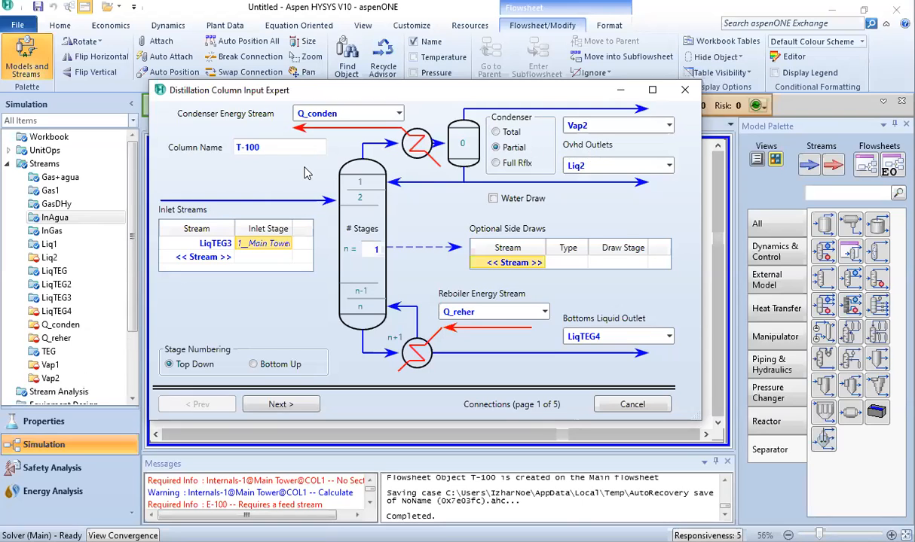
# Step: Accept the once-through regular Hysys reboiler and set the condenser pressure to 101 kPa with a 2 kPa condenser pressure drop
pyautogui.click(281, 404)
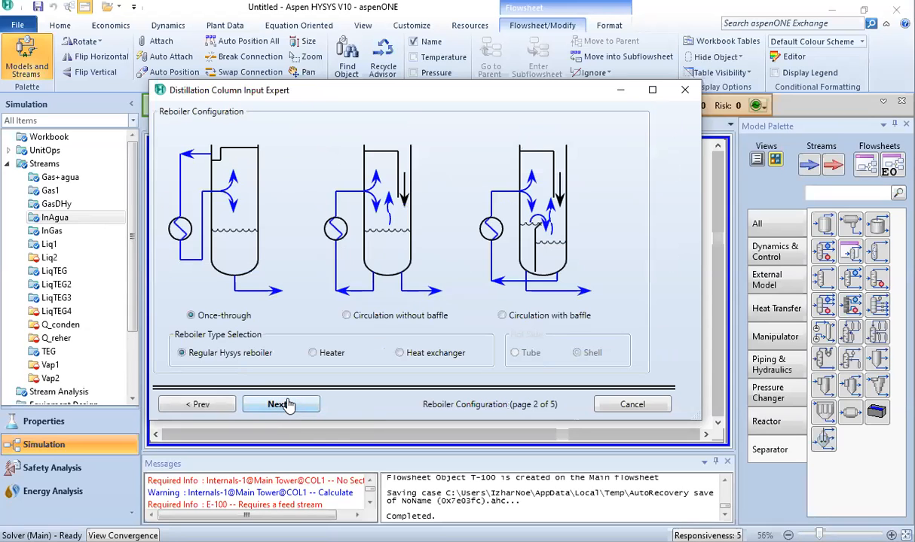
pyautogui.click(295, 407)
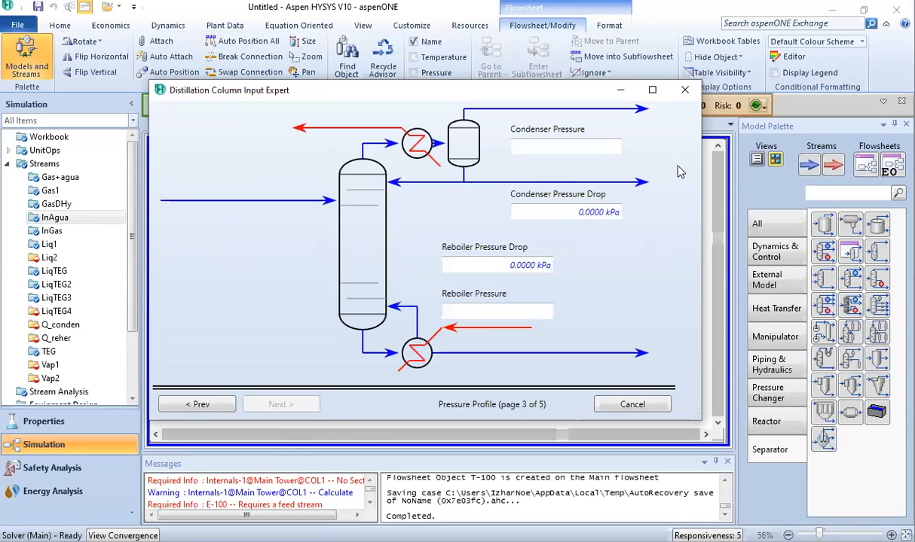
pyautogui.click(550, 143)
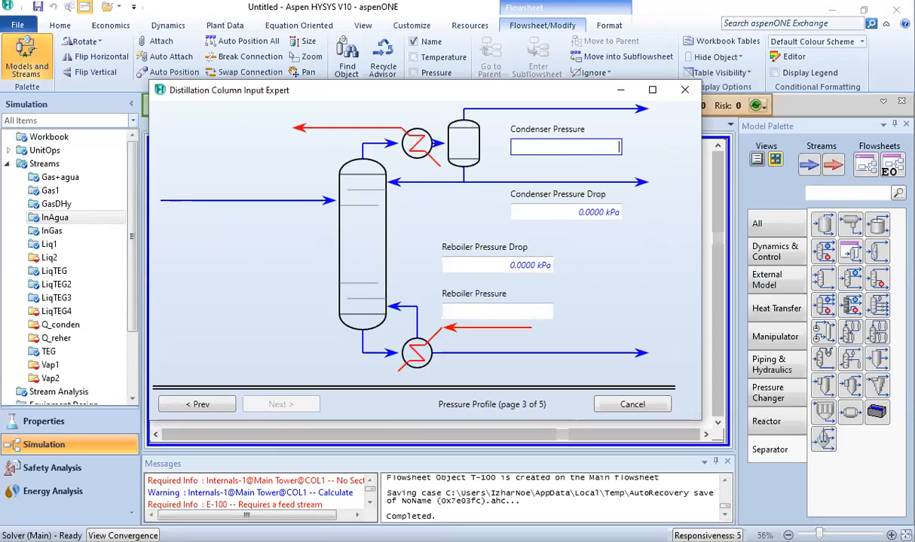
pyautogui.hotkey('alt', 'Tab')
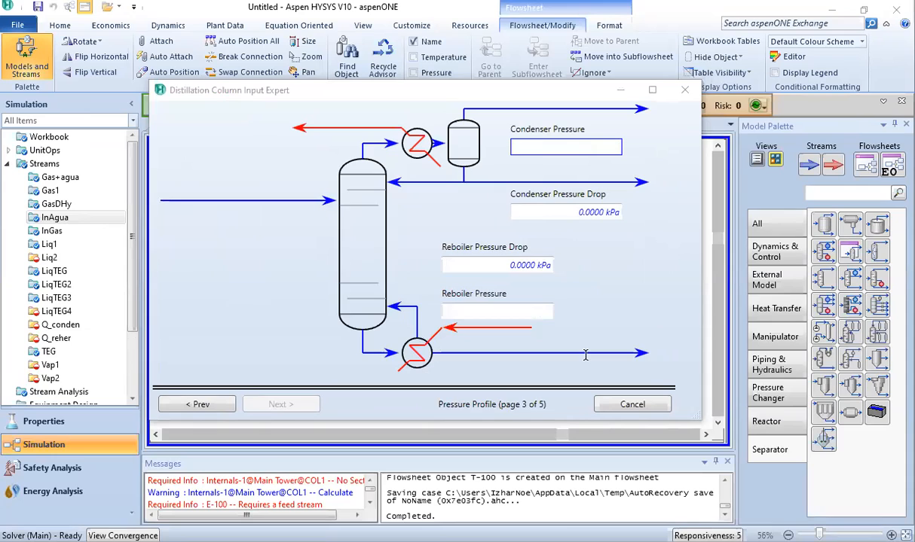
pyautogui.click(407, 221)
pyautogui.write('101')
pyautogui.press('Return')
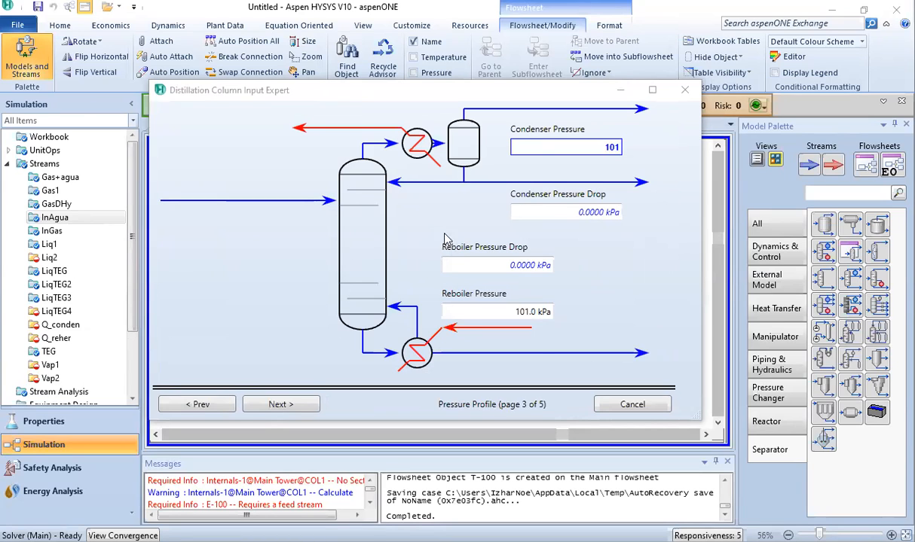
pyautogui.press('Tab')
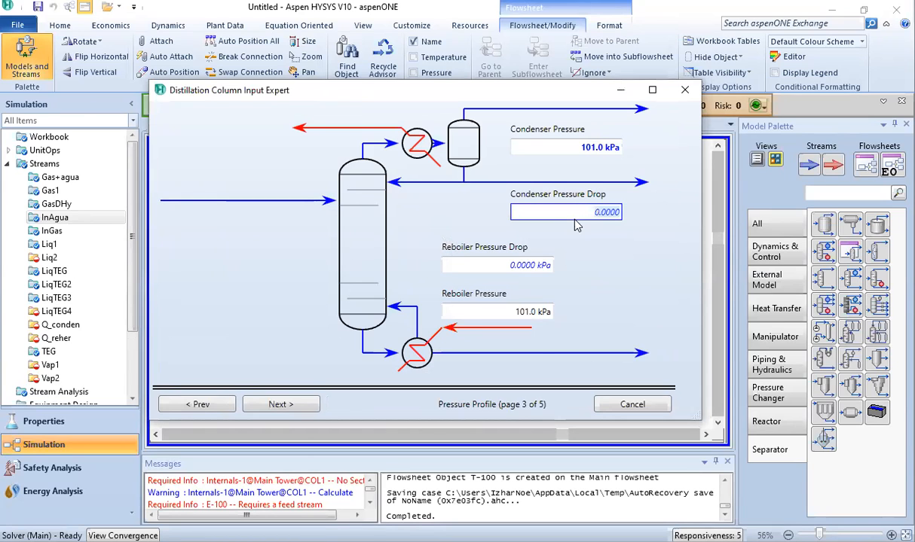
pyautogui.write('2')
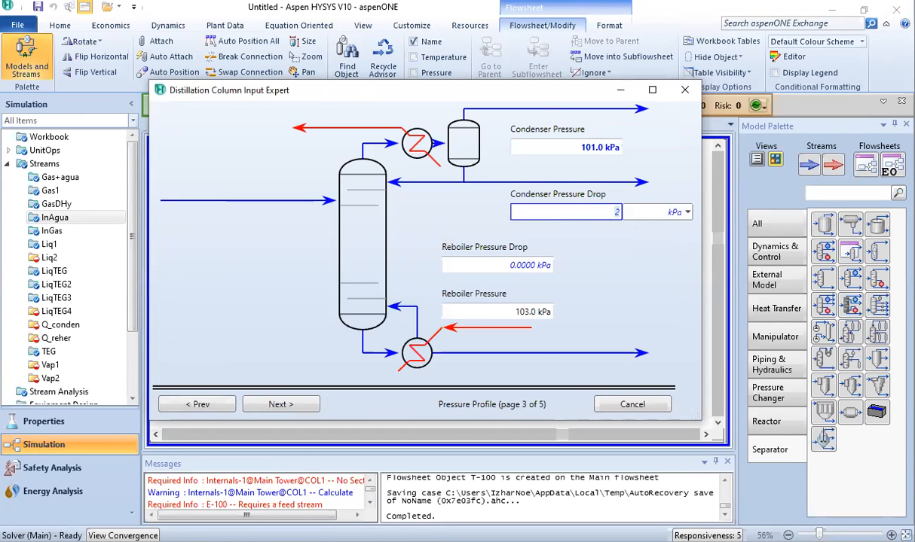
pyautogui.press('Tab')
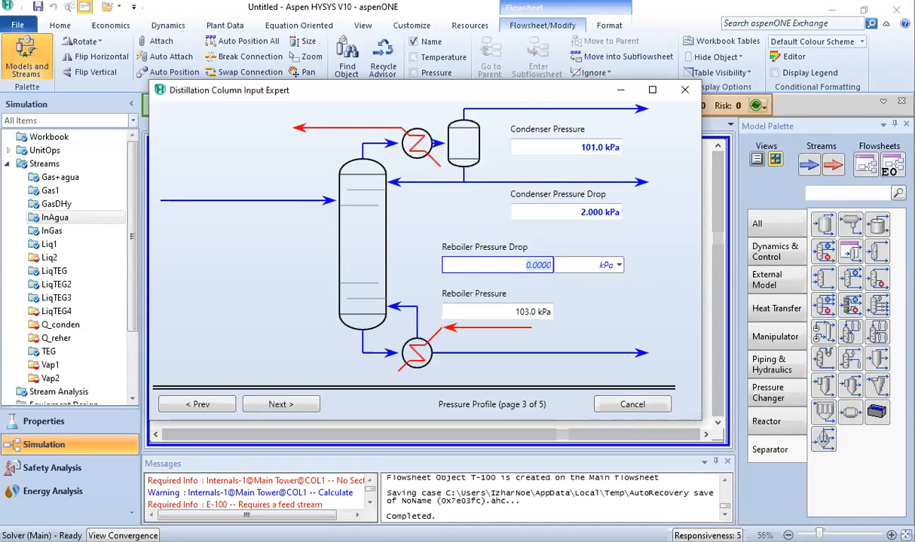
# Step: Set the reboiler pressure drop to 103 kPa in the column's pressure profile
pyautogui.hotkey('alt', 'Tab')
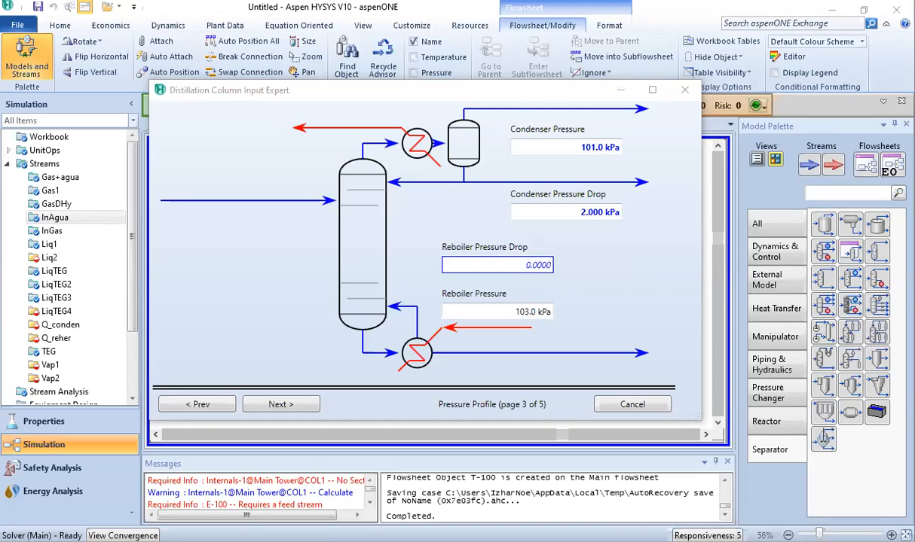
pyautogui.click(416, 236)
pyautogui.click(493, 269)
pyautogui.write('103')
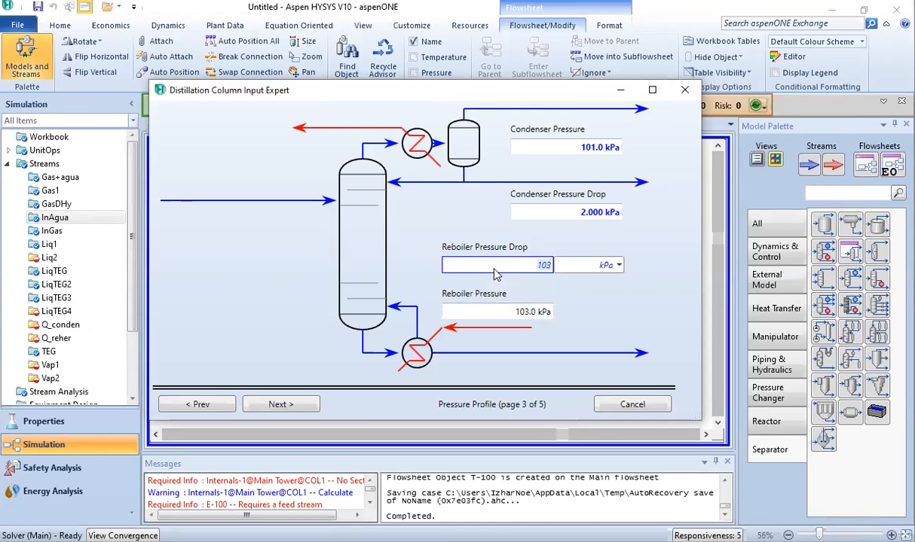
pyautogui.press('Return')
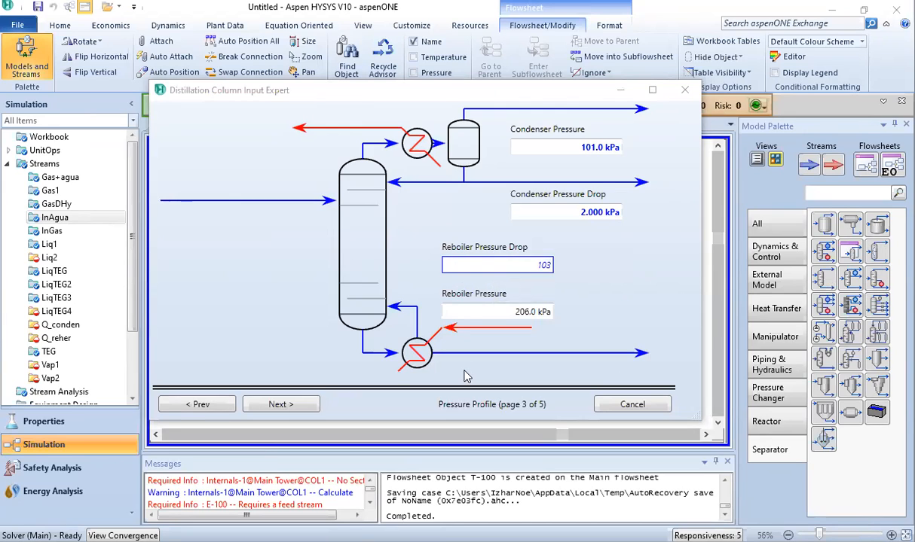
pyautogui.press('Return')
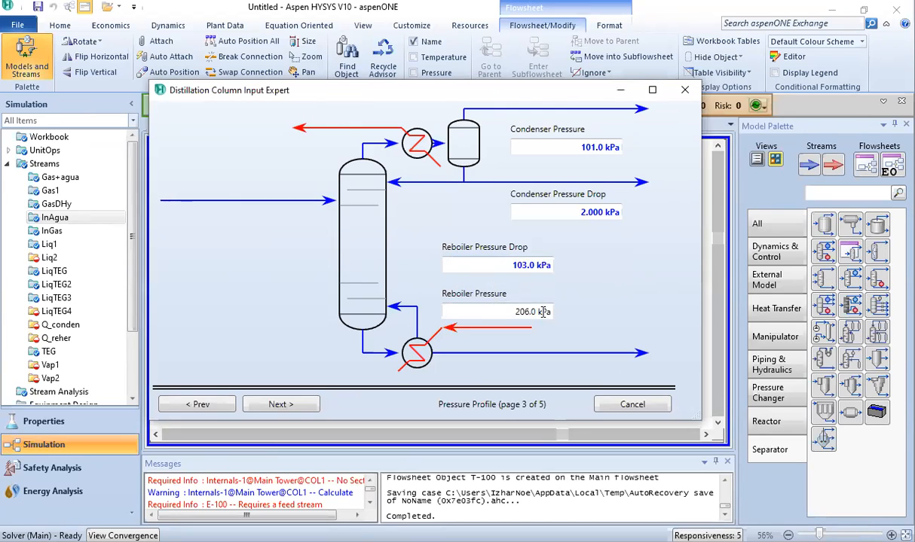
# Step: Enter optional temperature estimates of 102 °C for the condenser and 205 °C for the reboiler
pyautogui.click(275, 403)
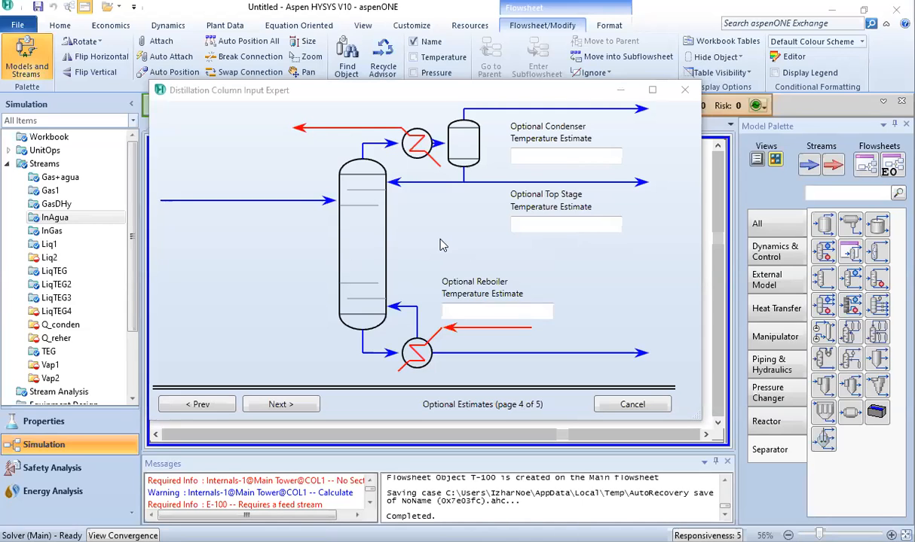
pyautogui.click(580, 155)
pyautogui.write('102')
pyautogui.press('Return')
pyautogui.click(454, 312)
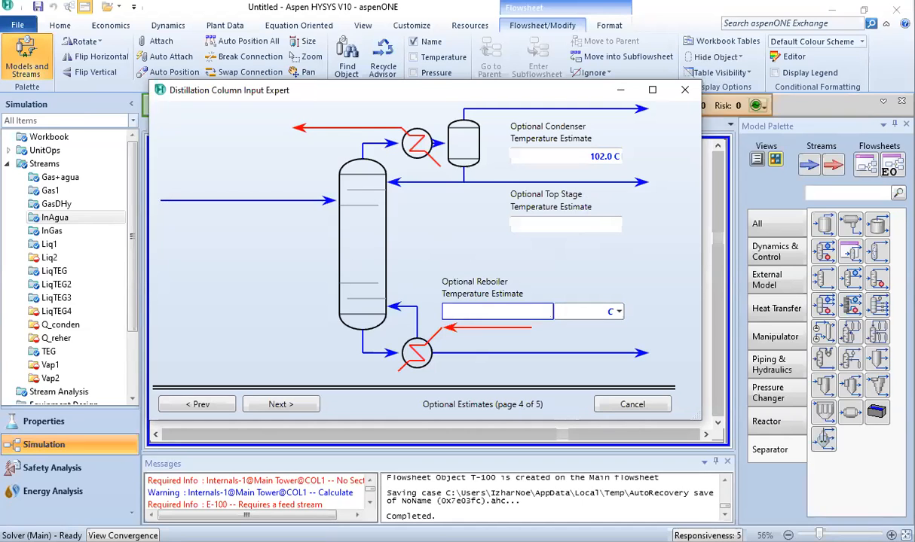
pyautogui.hotkey('alt', 'Tab')
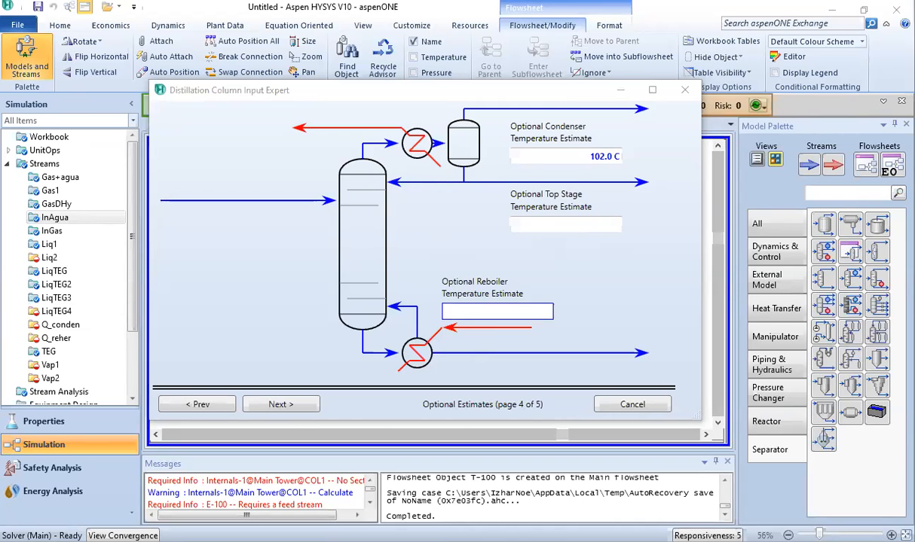
pyautogui.click(482, 312)
pyautogui.write('205')
pyautogui.click(420, 260)
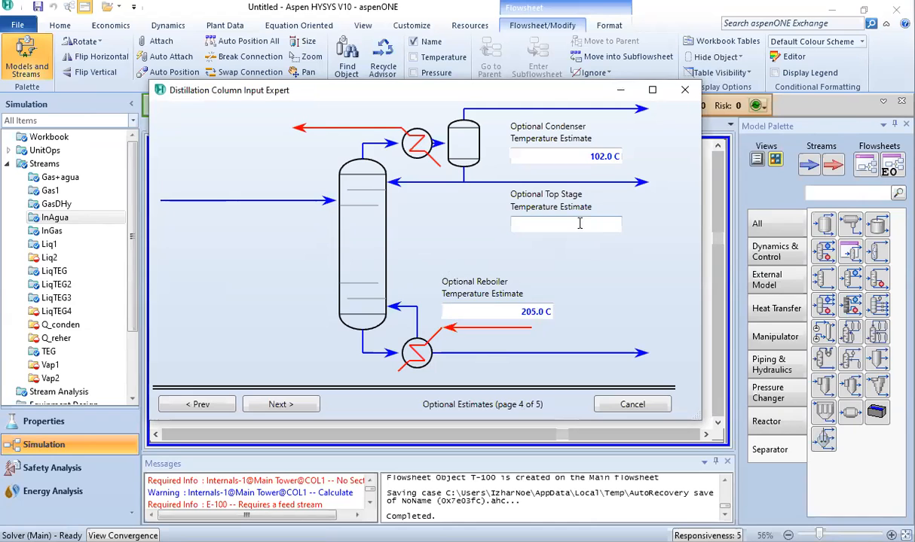
# Step: Set the column's reflux ratio to 1 in the specifications, leaving the flow basis as Molar
pyautogui.click(265, 407)
pyautogui.click(417, 213)
pyautogui.write('1')
pyautogui.press('Return')
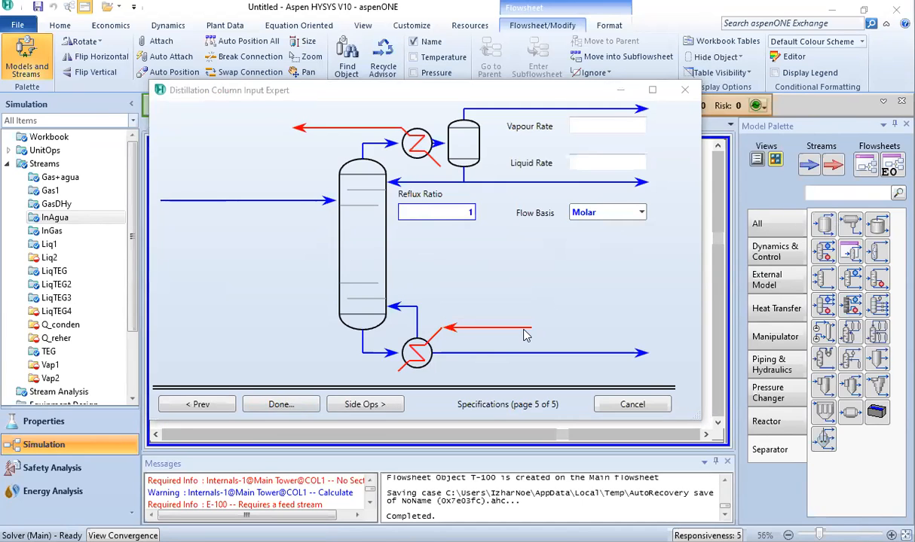
# Step: Specify a vapour rate of 1 kgmole/h and a liquid rate of 0 for the column's overhead products
pyautogui.click(436, 272)
pyautogui.click(595, 126)
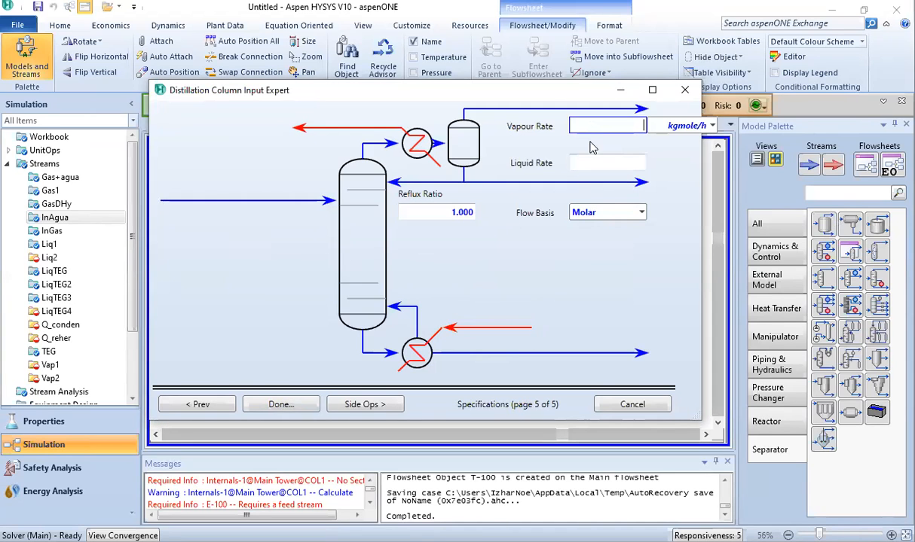
pyautogui.write('1')
pyautogui.click(595, 163)
pyautogui.write('0')
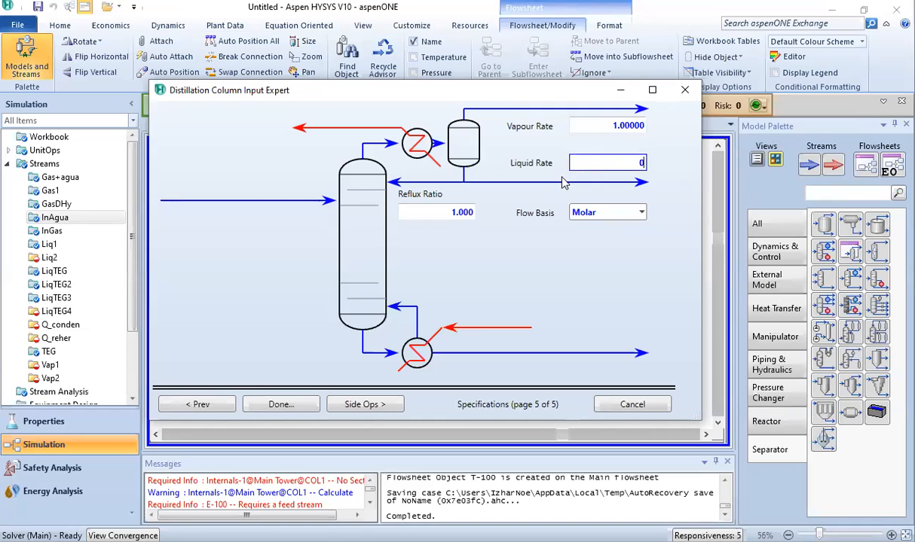
pyautogui.press('Return')
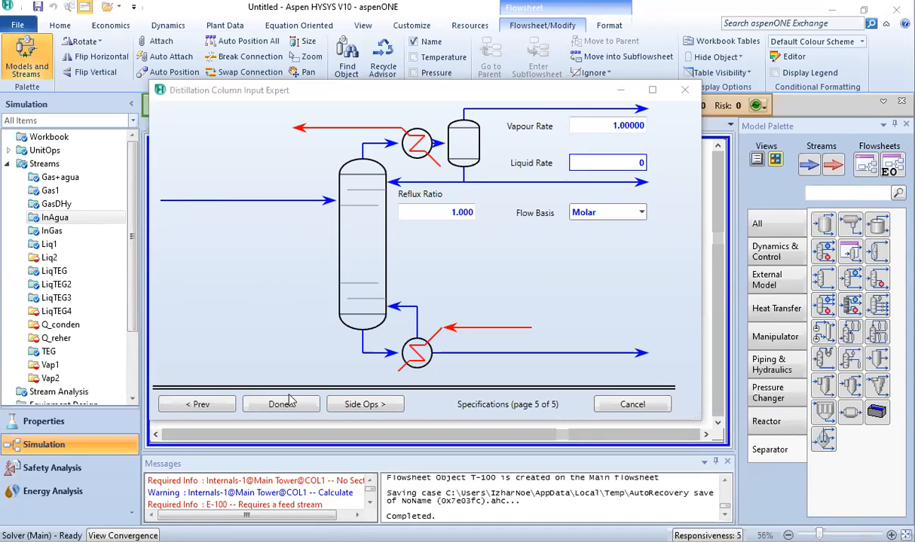
# Step: Finish the column input setup and run column T-100, closing its window once solved
pyautogui.click(270, 276)
pyautogui.click(293, 405)
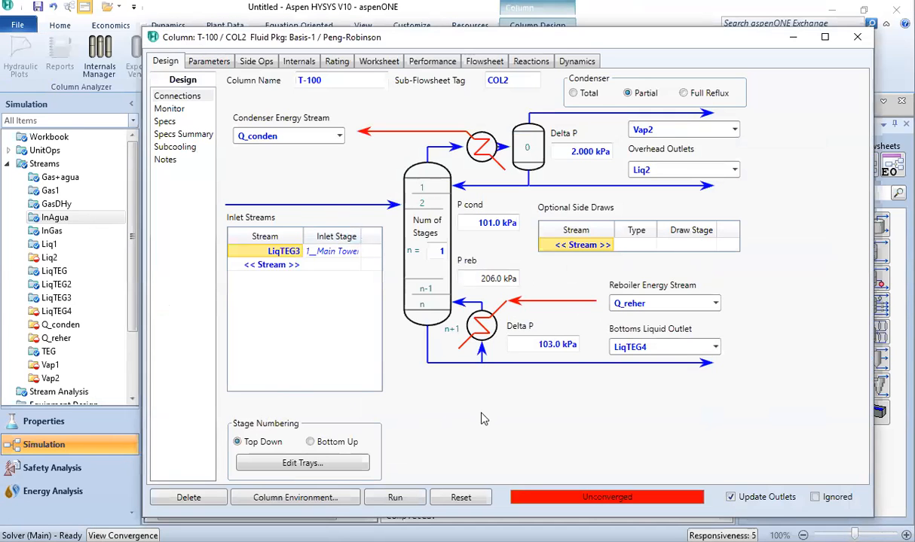
pyautogui.click(395, 499)
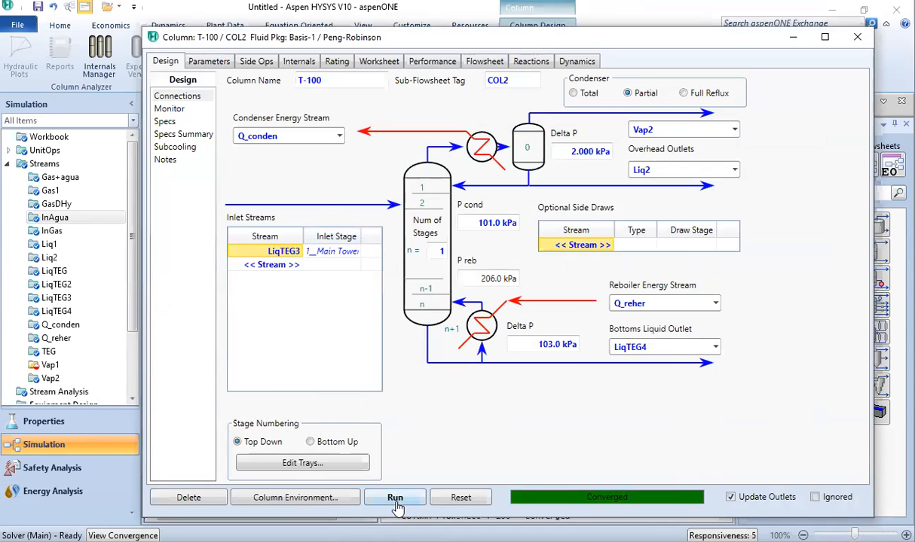
pyautogui.click(855, 43)
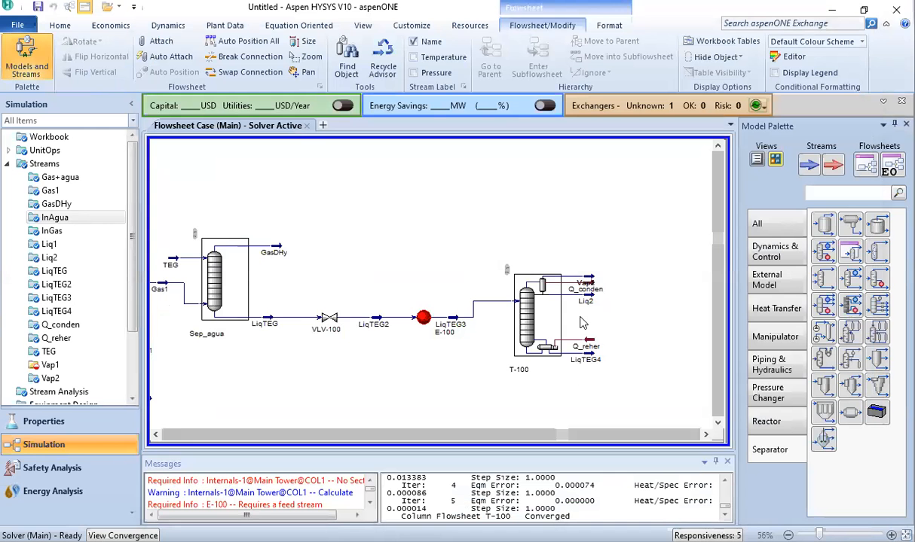
# Step: Spread out the Vap2, Liq2 and LiqTEG4 outlet streams beside column T-100 on the flowsheet
pyautogui.moveTo(590, 279); pyautogui.dragTo(591, 237)
pyautogui.moveTo(590, 298); pyautogui.dragTo(608, 306)
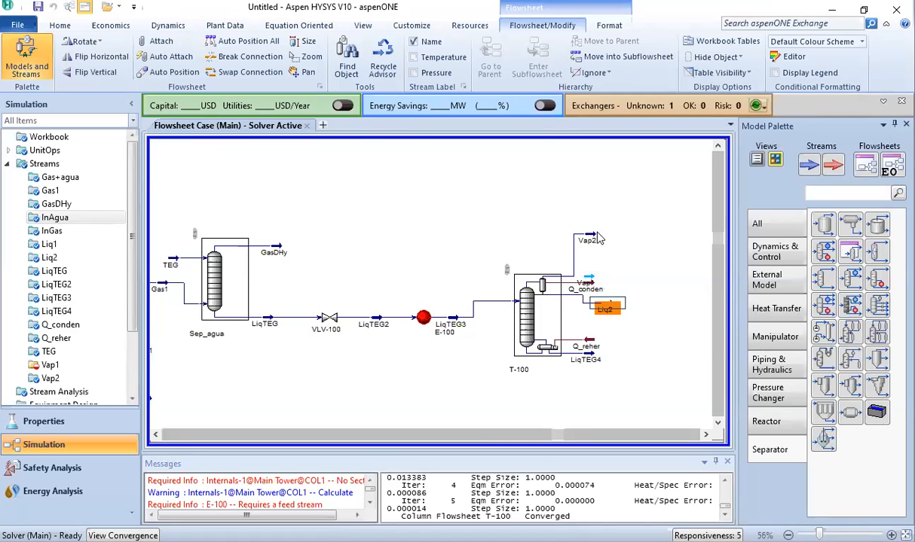
pyautogui.click(608, 233)
pyautogui.moveTo(594, 239); pyautogui.dragTo(621, 239)
pyautogui.moveTo(600, 364); pyautogui.dragTo(619, 364)
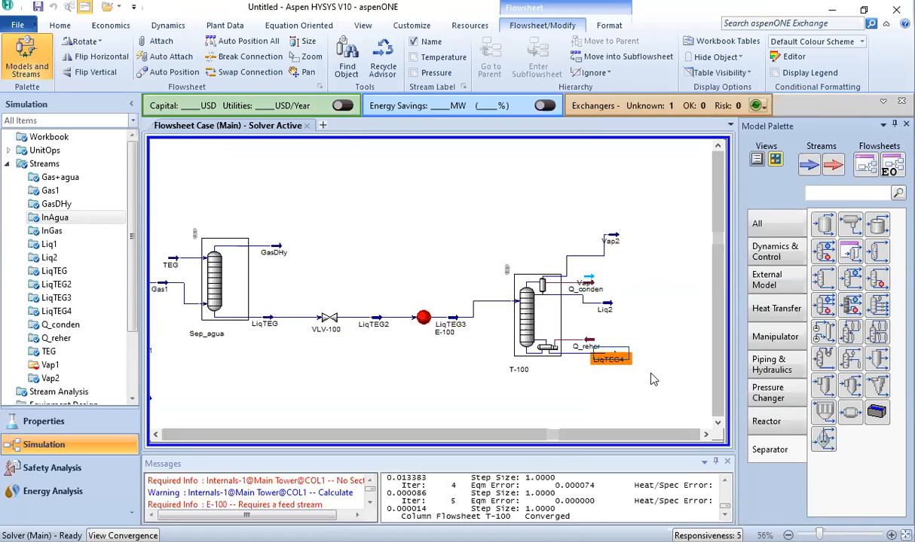
pyautogui.click(639, 394)
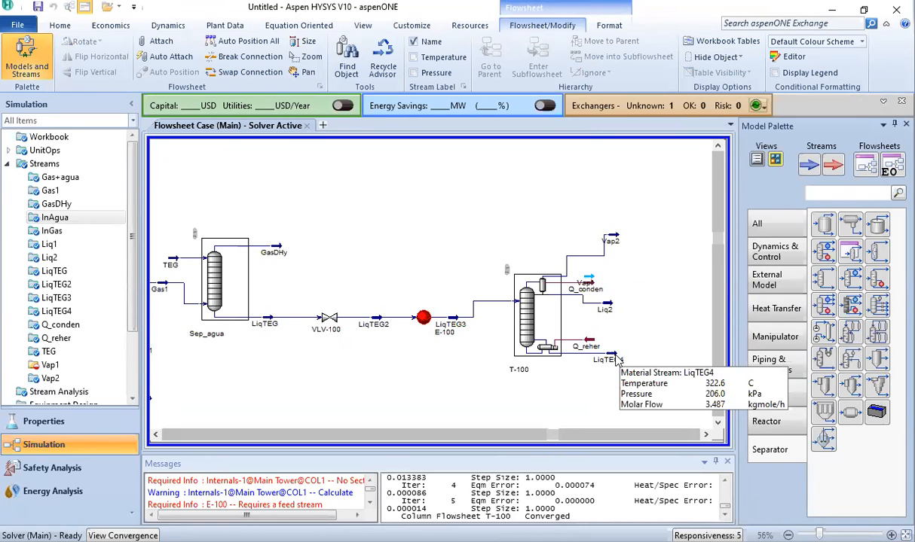
# Step: Examine the compositions of T-100's outlet streams Vap2, Liq2 and LiqTEG4
pyautogui.click(616, 361)
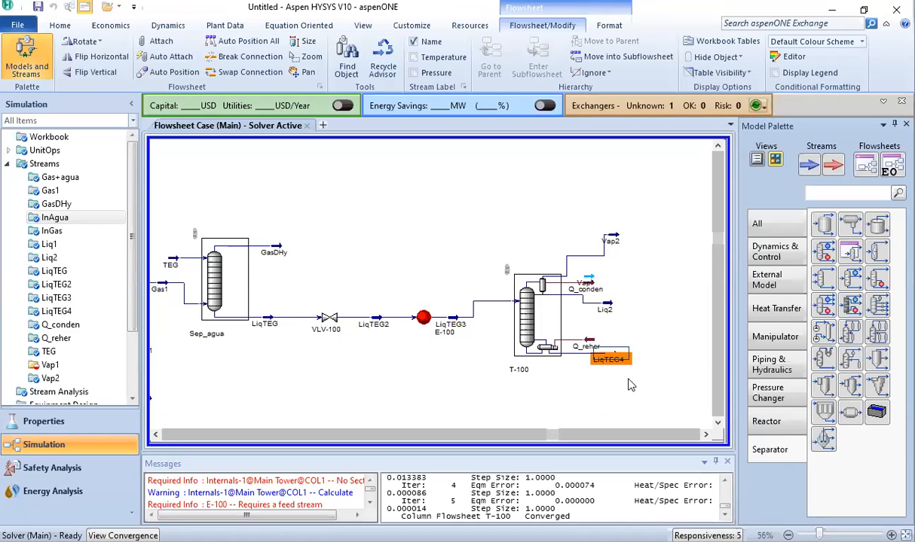
pyautogui.moveTo(428, 325)
pyautogui.doubleClick(610, 238)
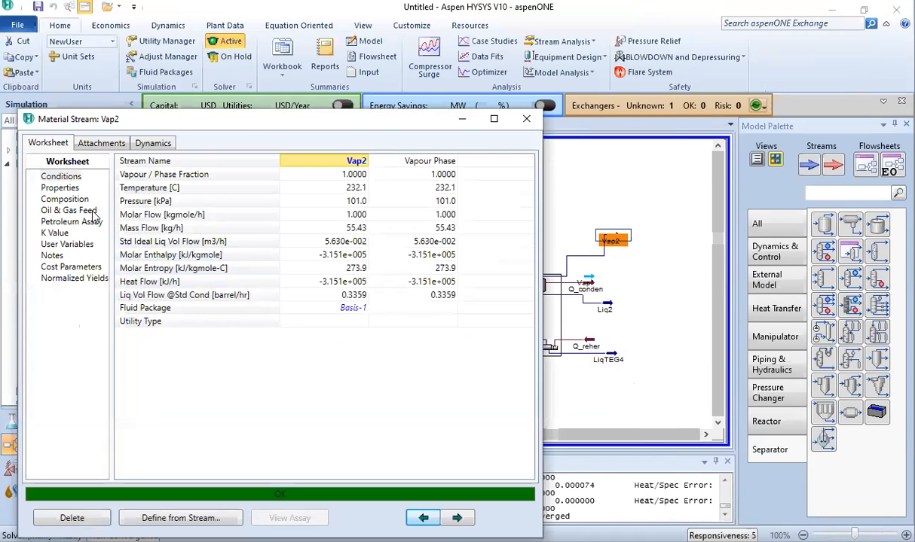
pyautogui.click(81, 199)
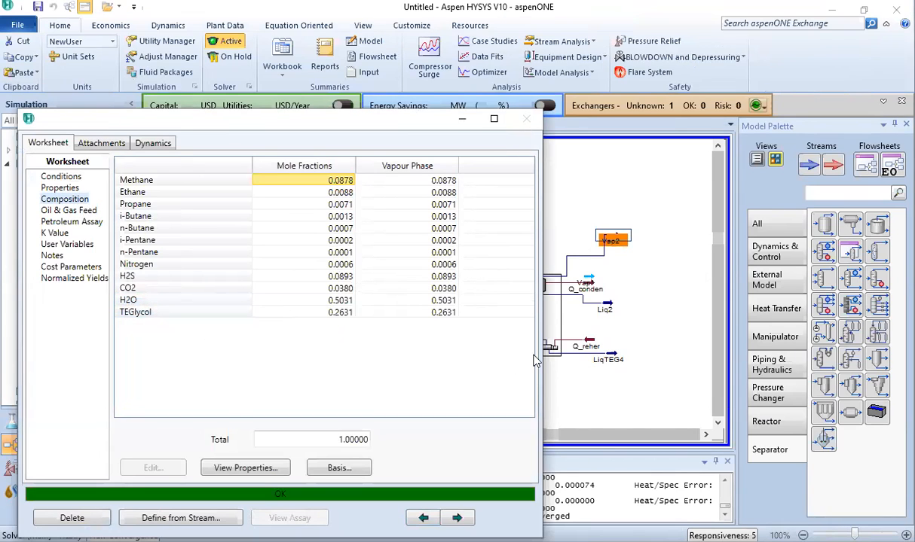
pyautogui.click(525, 120)
pyautogui.doubleClick(595, 300)
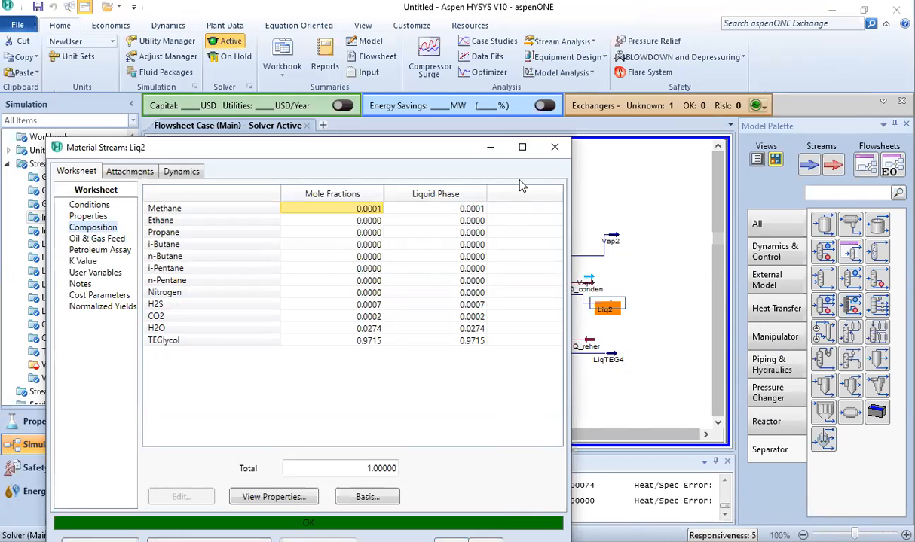
pyautogui.click(554, 147)
pyautogui.doubleClick(582, 344)
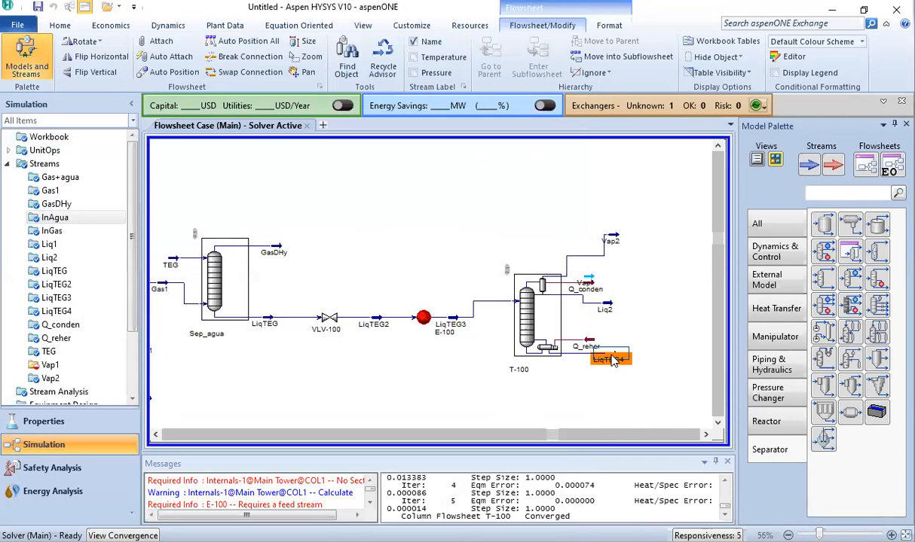
pyautogui.click(119, 255)
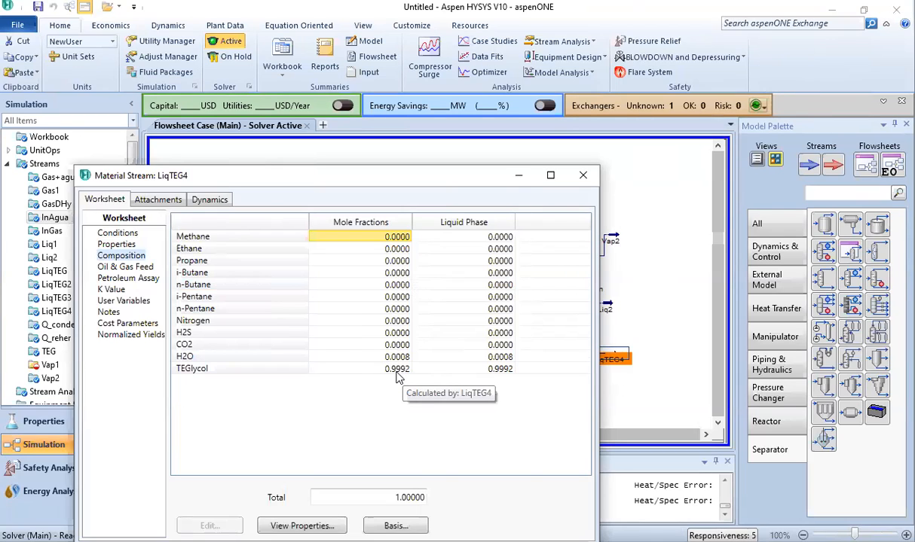
pyautogui.click(586, 183)
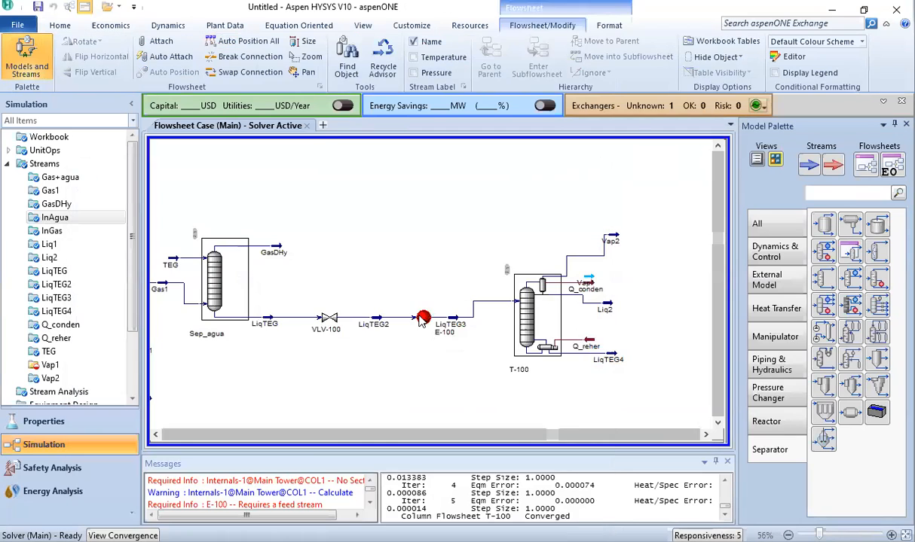
# Step: Connect LiqTEG4 as the shell side inlet of heat exchanger E-100 and create LiqTEG5 as its shell side outlet
pyautogui.doubleClick(423, 320)
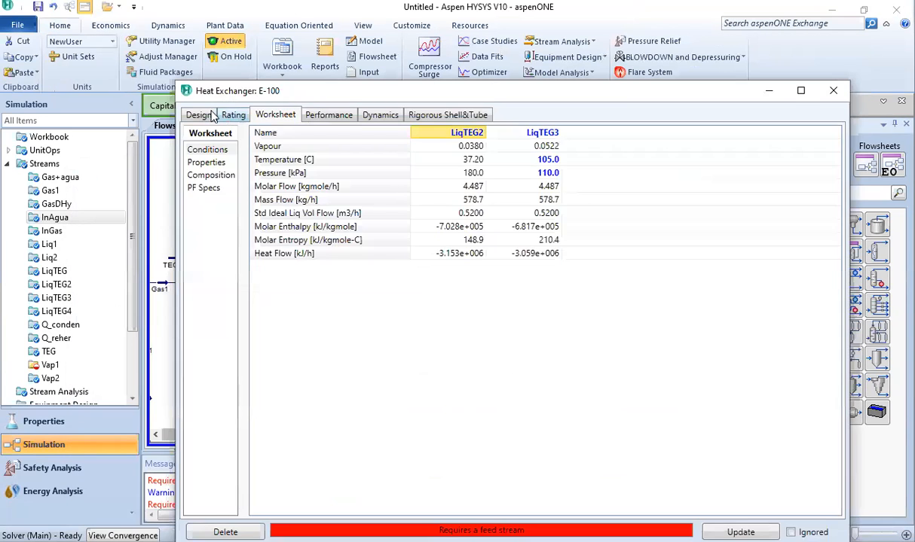
pyautogui.click(198, 115)
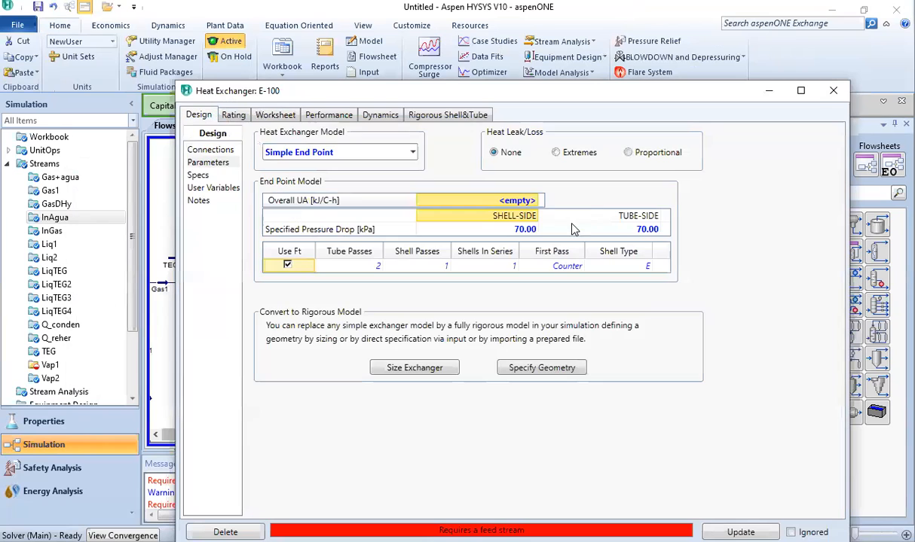
pyautogui.click(192, 148)
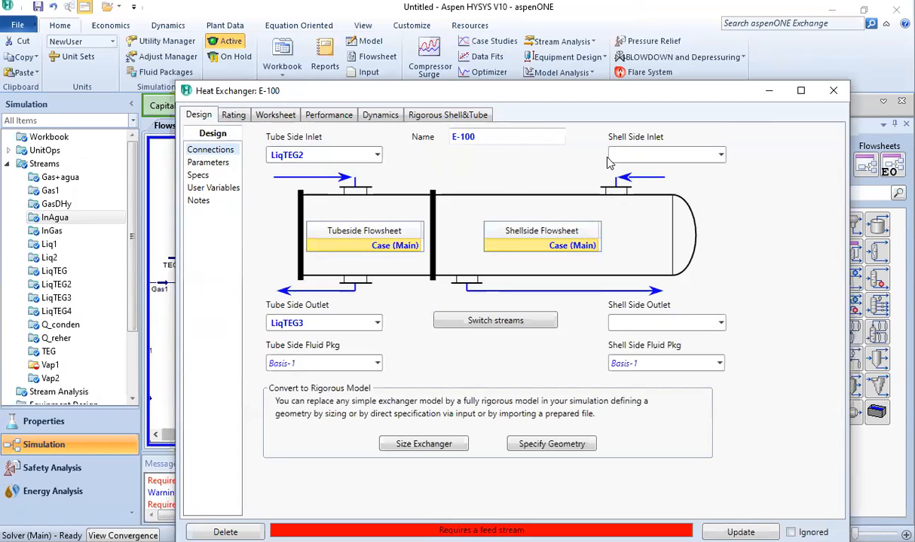
pyautogui.click(721, 156)
pyautogui.click(642, 217)
pyautogui.click(627, 326)
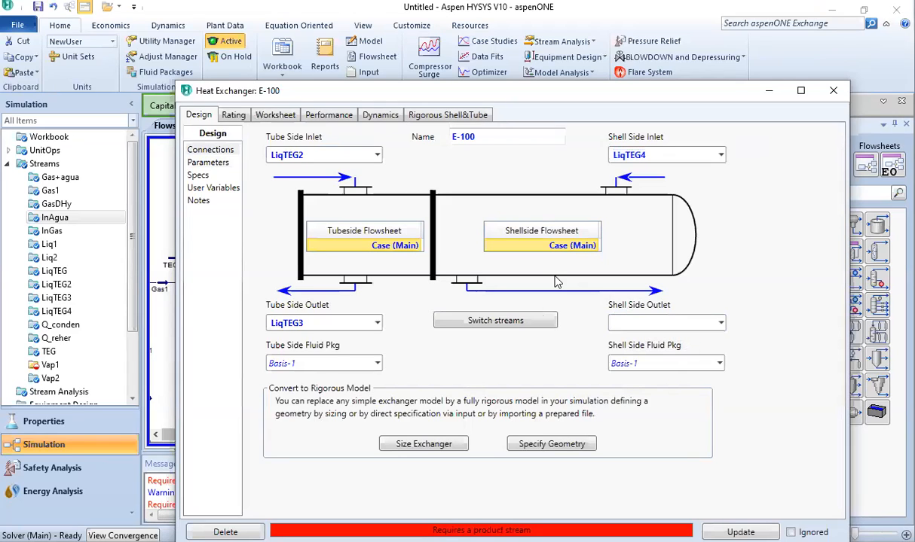
pyautogui.write('LiqTEG5')
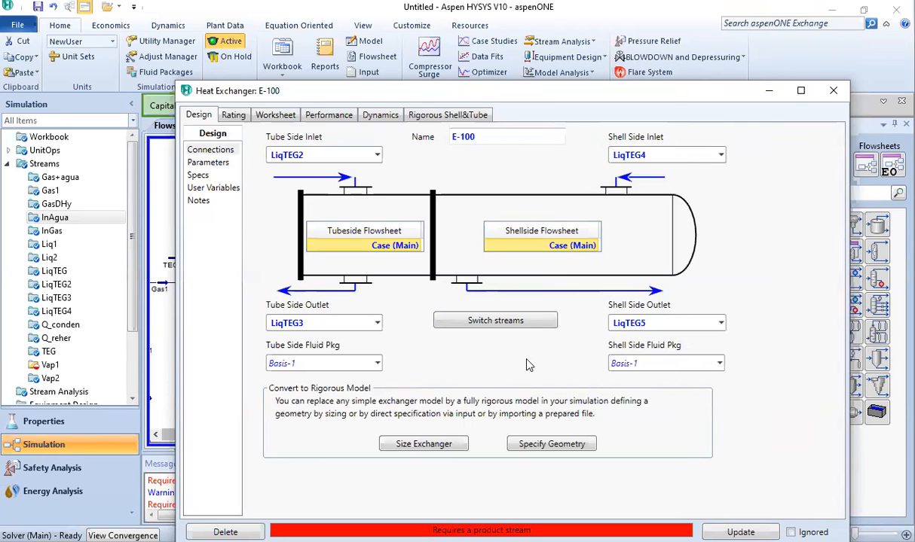
pyautogui.press('Return')
pyautogui.click(833, 91)
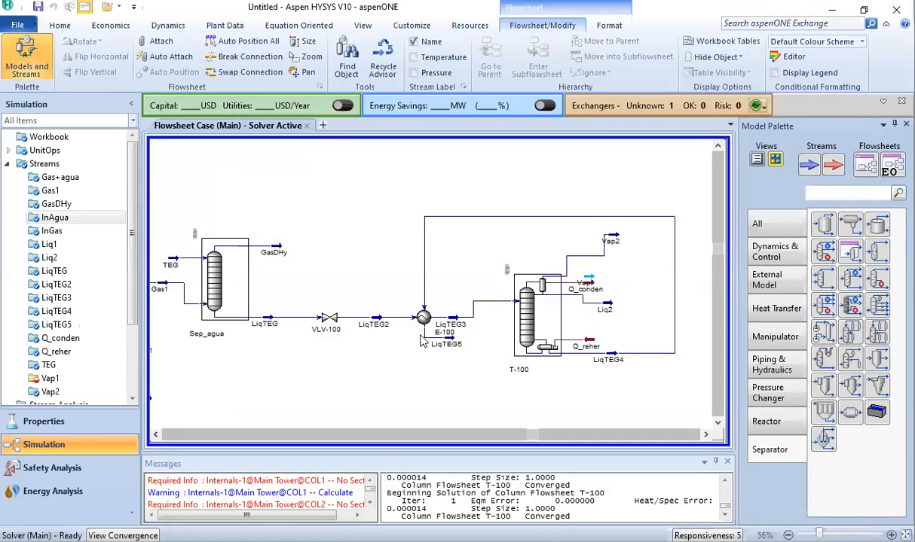
# Step: Flip heat exchanger E-100 vertically on the flowsheet so its shell side inlet faces down
pyautogui.click(407, 311)
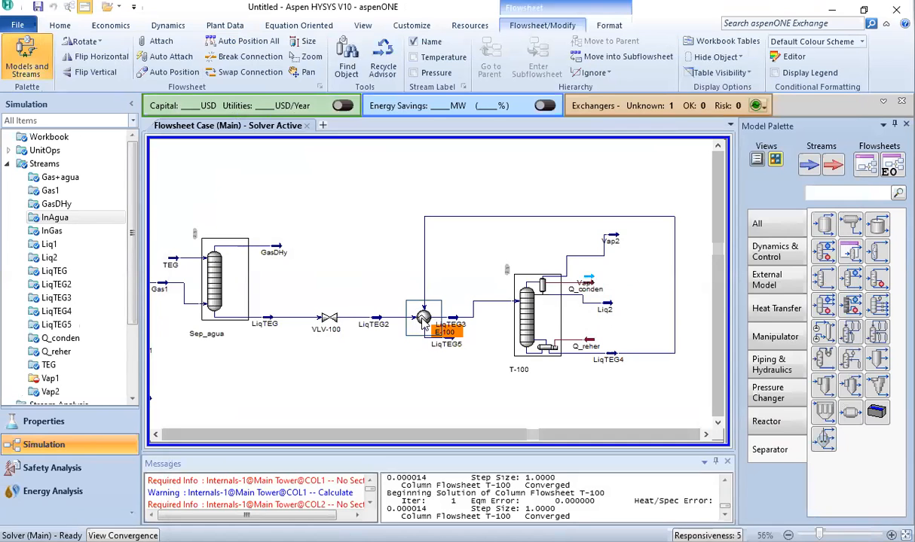
pyautogui.click(94, 72)
pyautogui.click(394, 190)
# Step: Move stream LiqTEG5 directly above E-100 and rotate it to point upward
pyautogui.moveTo(455, 303); pyautogui.dragTo(434, 263)
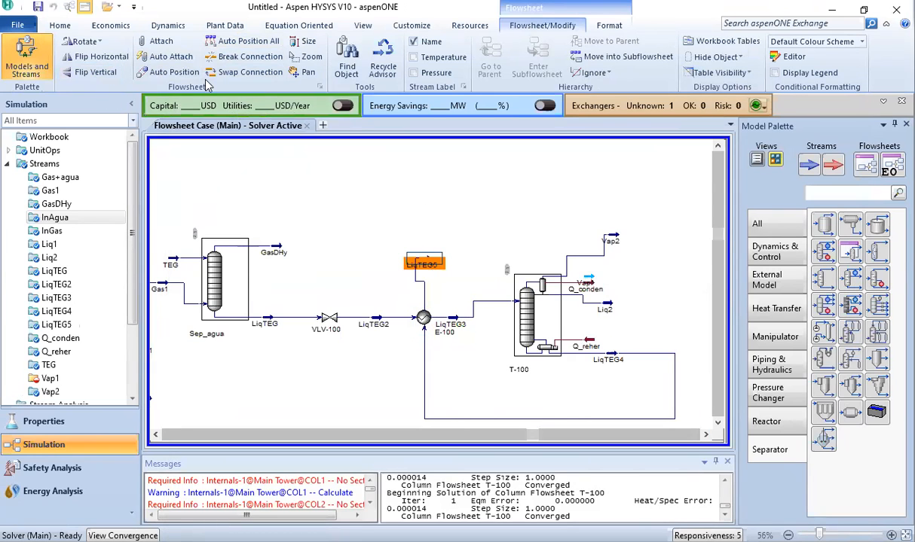
pyautogui.click(81, 42)
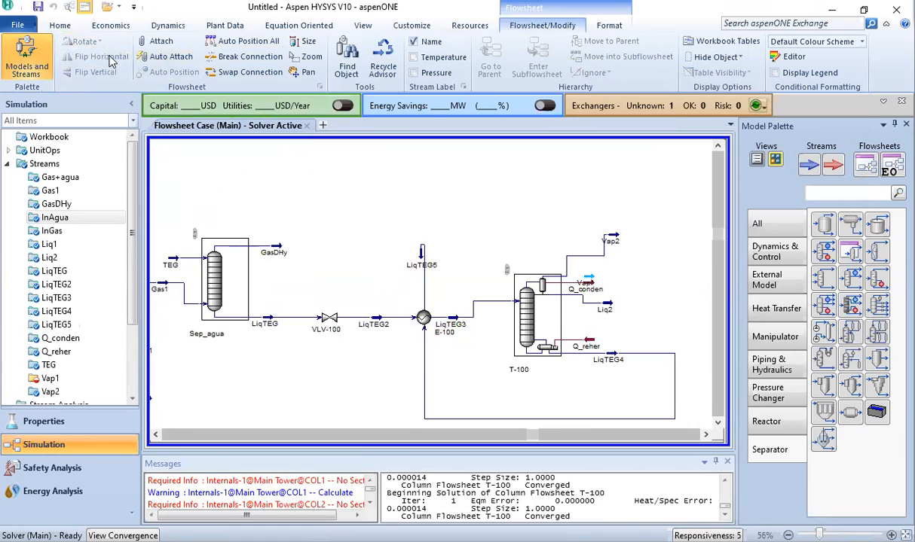
pyautogui.click(416, 260)
pyautogui.click(85, 44)
pyautogui.click(85, 45)
pyautogui.click(287, 205)
pyautogui.moveTo(420, 251); pyautogui.dragTo(424, 247)
pyautogui.click(374, 221)
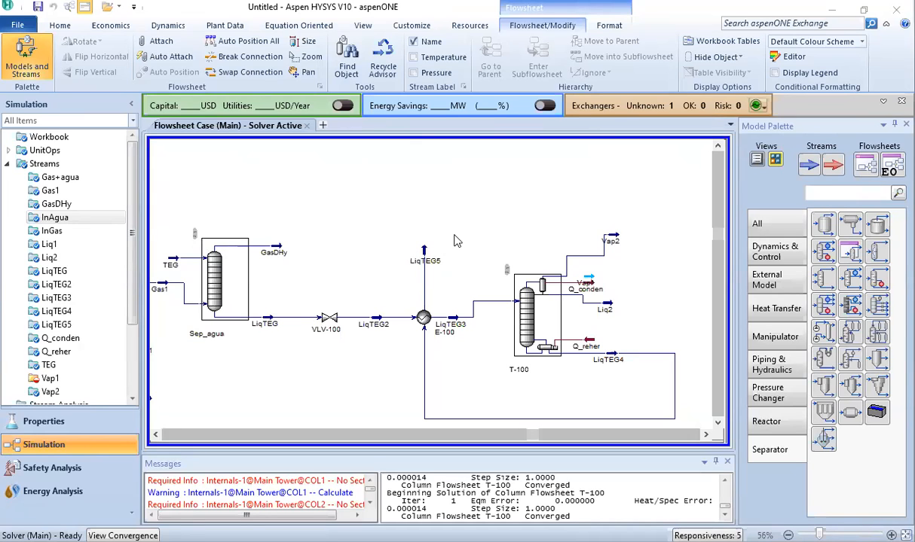
pyautogui.moveTo(424, 251); pyautogui.dragTo(425, 226)
pyautogui.click(527, 178)
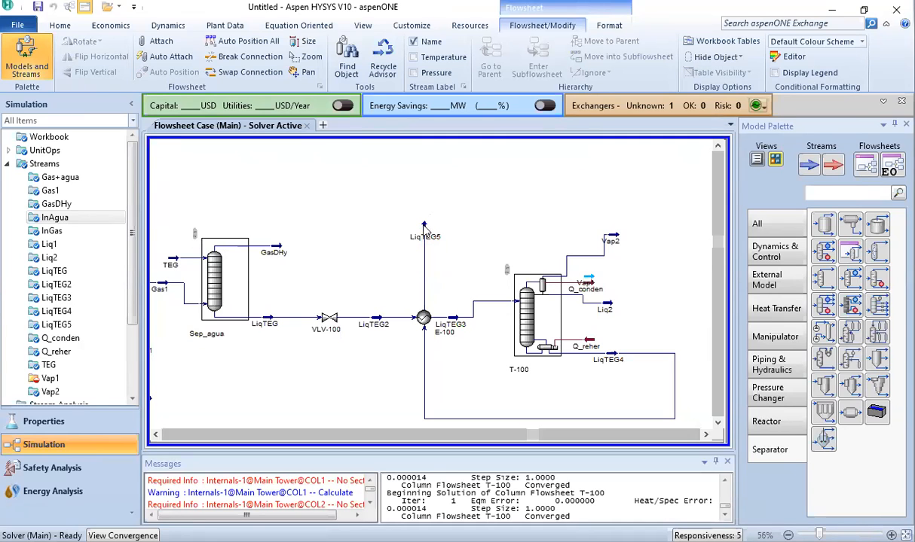
pyautogui.click(424, 256)
pyautogui.click(459, 218)
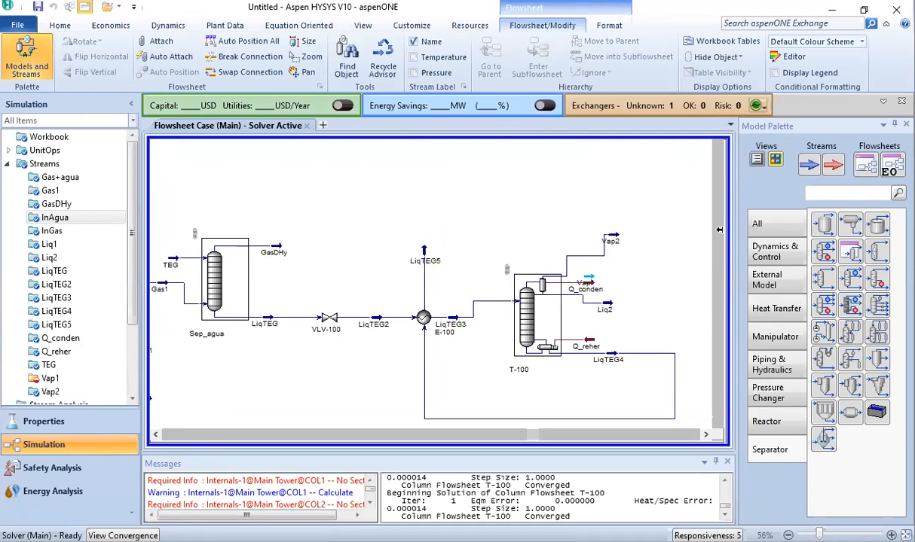
# Step: Try placing a mixer above and beside stream LiqTEG5, and delete it again
pyautogui.click(780, 224)
pyautogui.click(824, 226)
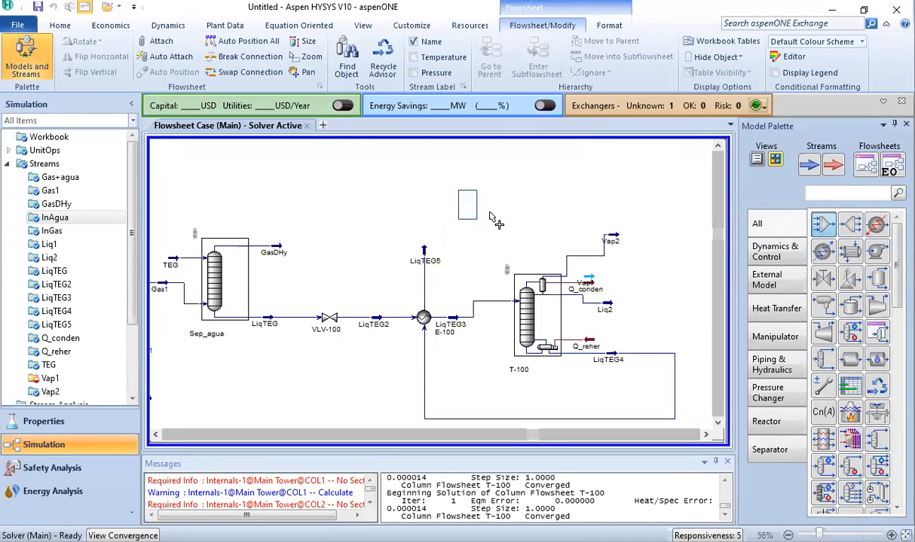
pyautogui.click(453, 210)
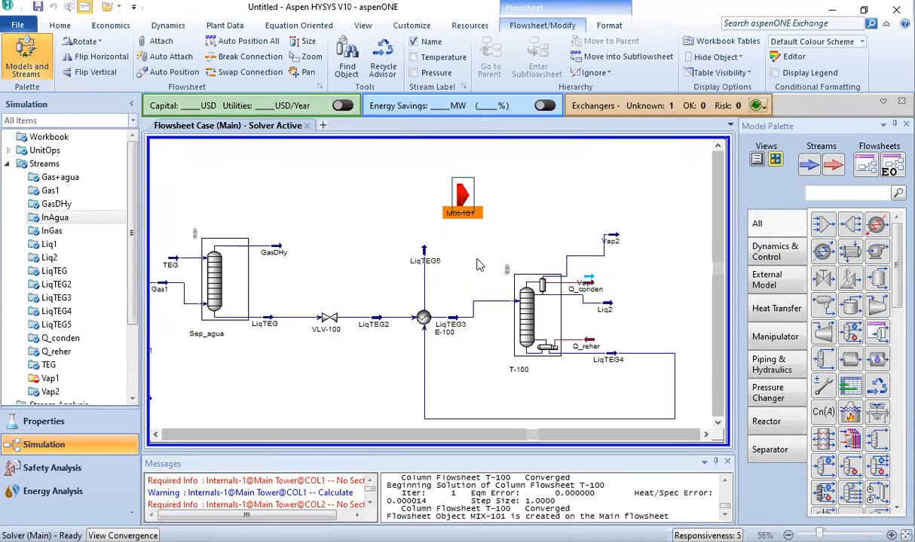
pyautogui.press('Delete')
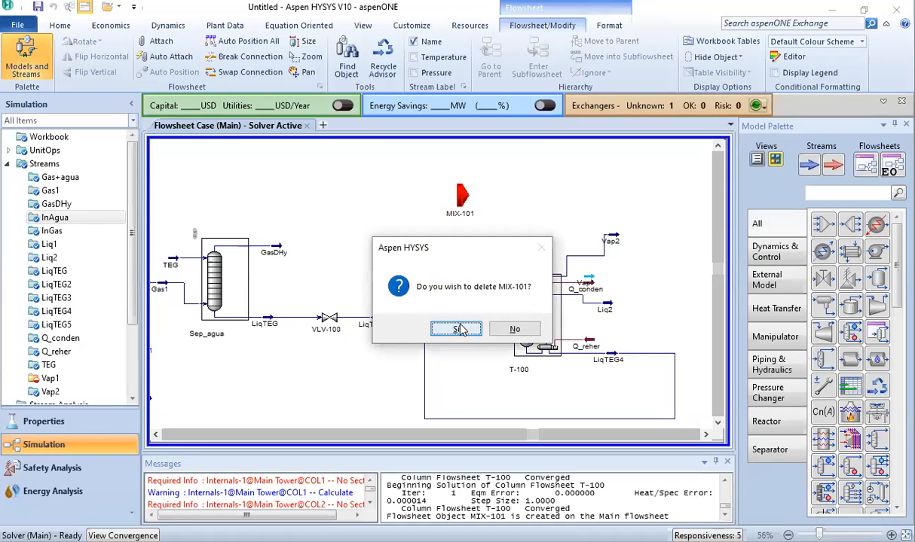
pyautogui.click(458, 329)
# Step: Add a mixer above and beside stream LiqTEG5, flip it horizontally and shift it slightly up towards the stream
pyautogui.click(818, 229)
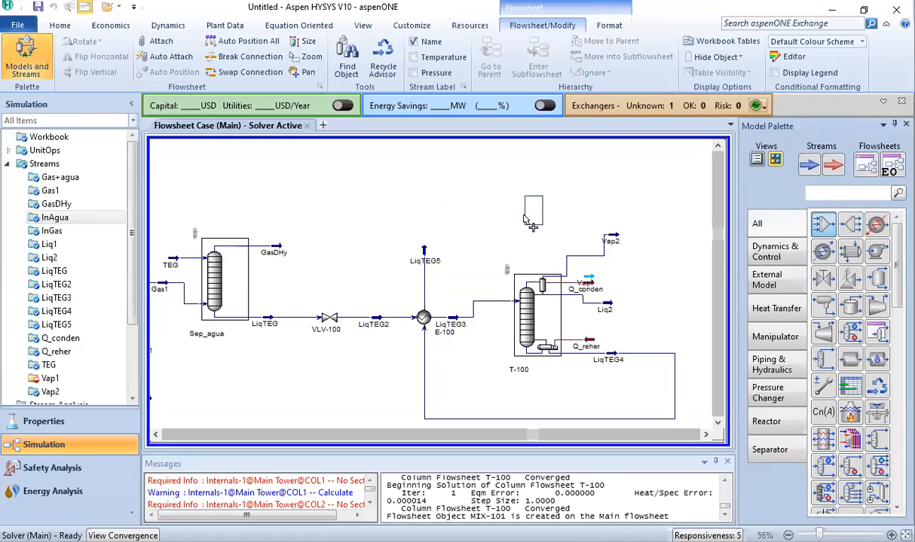
pyautogui.click(456, 220)
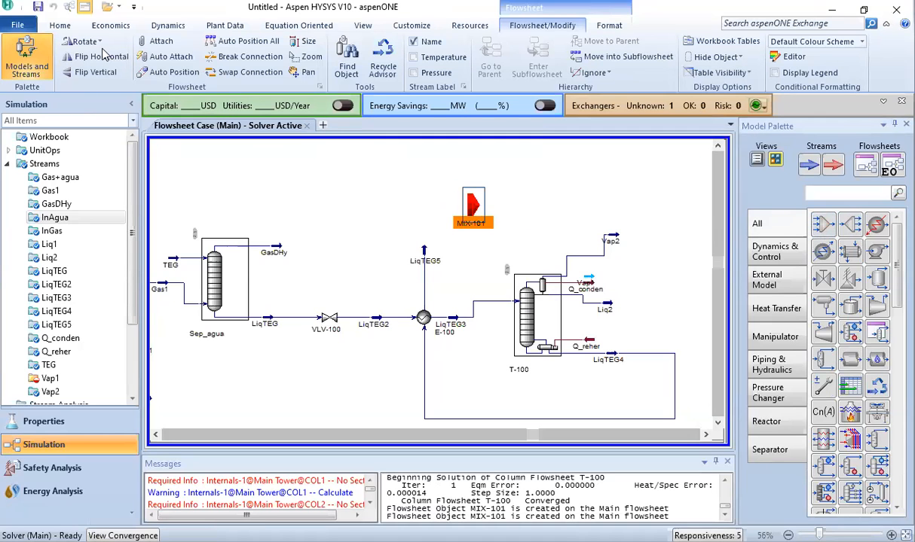
pyautogui.click(79, 55)
pyautogui.moveTo(470, 212); pyautogui.dragTo(451, 196)
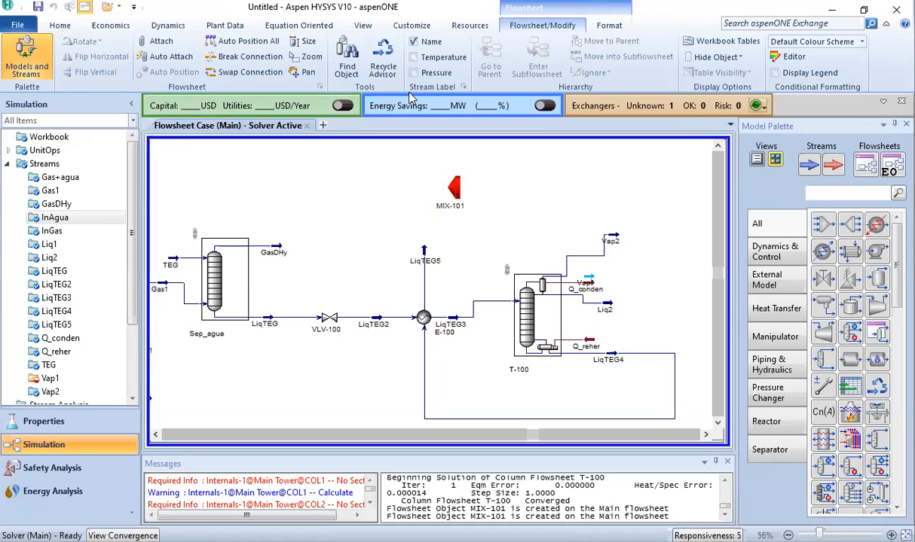
pyautogui.click(60, 25)
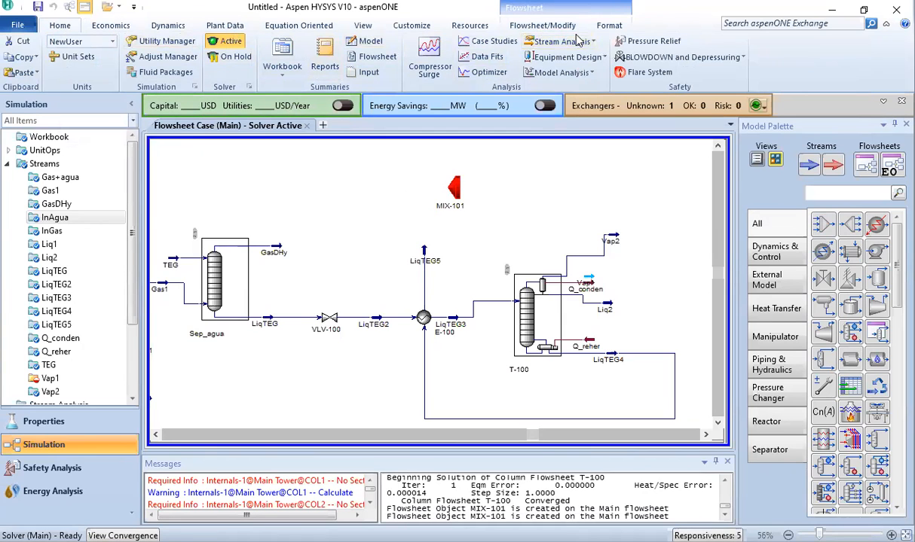
# Step: Break the connection of stream TEG to column Sep_agua, move TEG above and to the right of MIX-101, and rotate it to face left
pyautogui.click(541, 25)
pyautogui.click(243, 57)
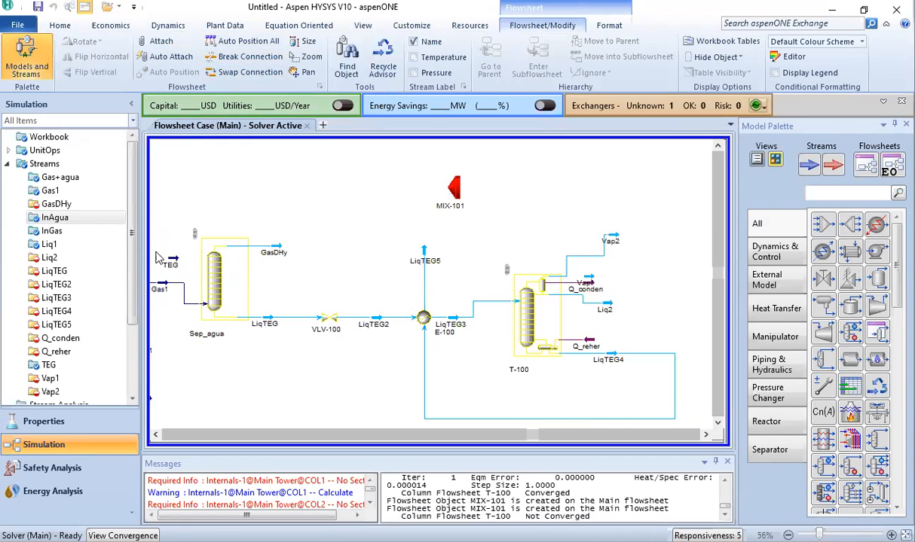
pyautogui.click(167, 259)
pyautogui.moveTo(509, 181); pyautogui.dragTo(527, 172)
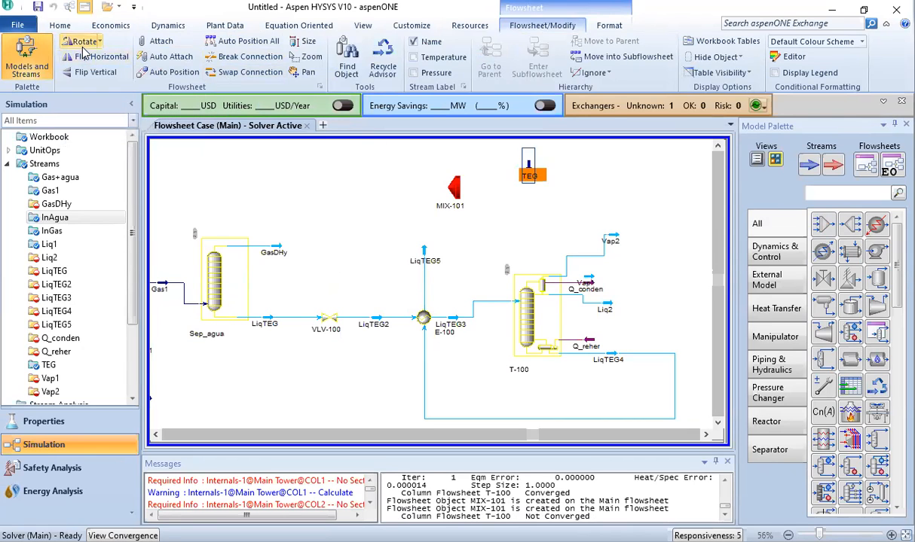
# Step: Move mixer MIX-101 left so it sits just above and to the left of stream LiqTEG5
pyautogui.moveTo(453, 189); pyautogui.dragTo(404, 183)
pyautogui.click(408, 243)
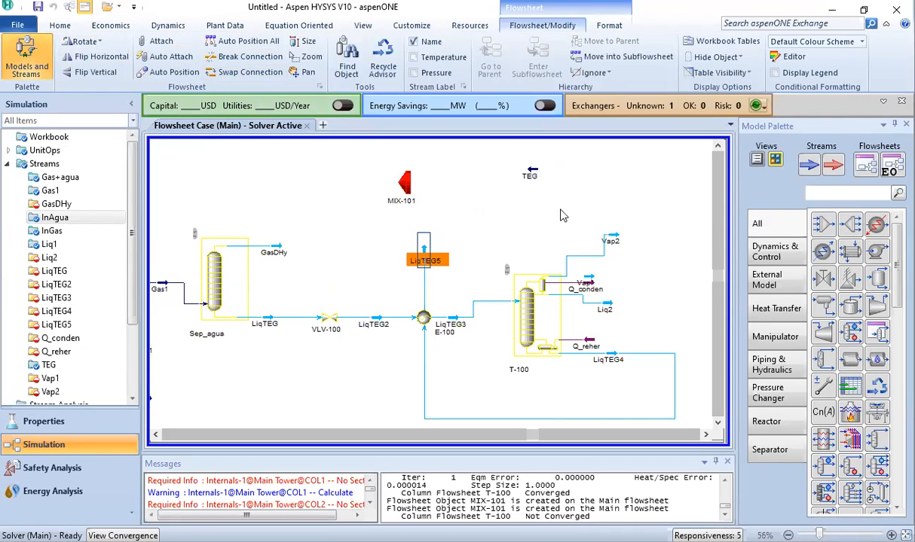
pyautogui.click(532, 175)
pyautogui.moveTo(532, 182)
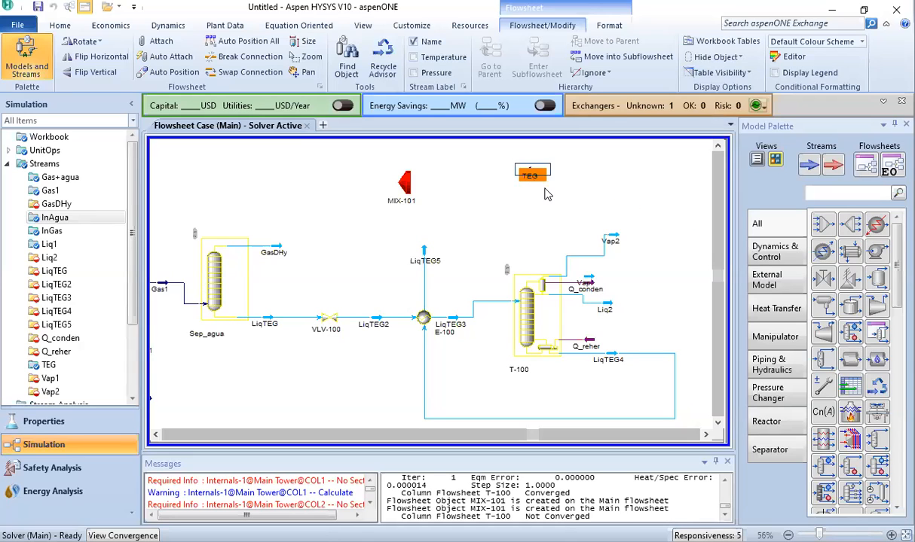
pyautogui.click(434, 261)
pyautogui.moveTo(435, 262)
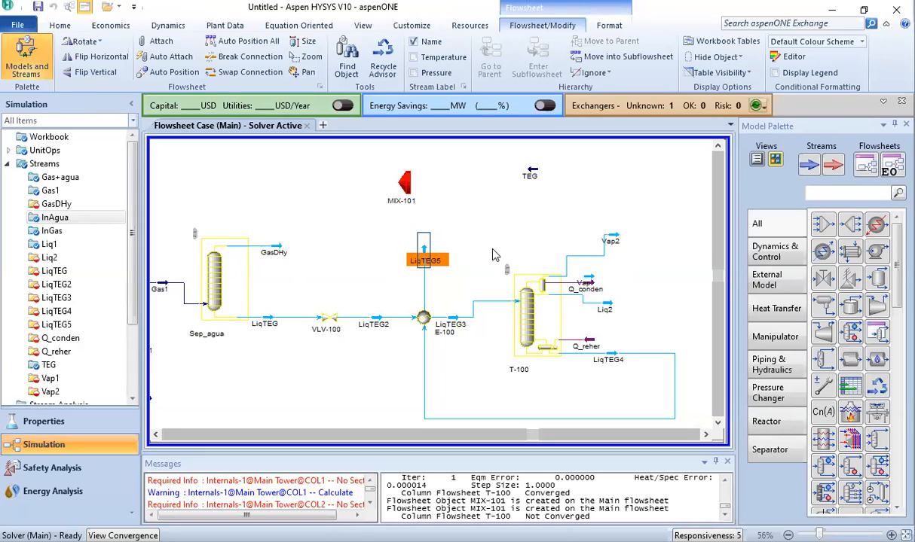
# Step: Assign streams TEG and LiqTEG5 as the inlets of mixer MIX-101
pyautogui.moveTo(405, 183)
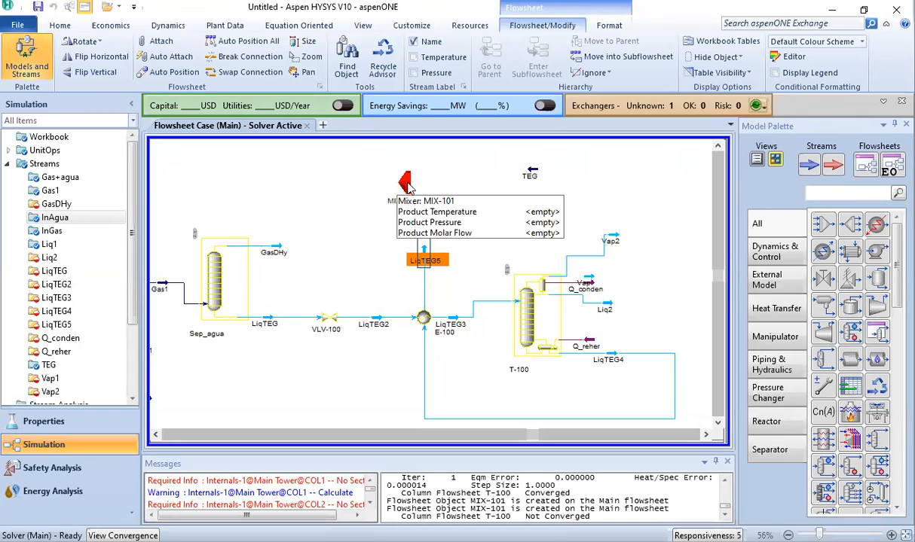
pyautogui.doubleClick(405, 183)
pyautogui.click(202, 299)
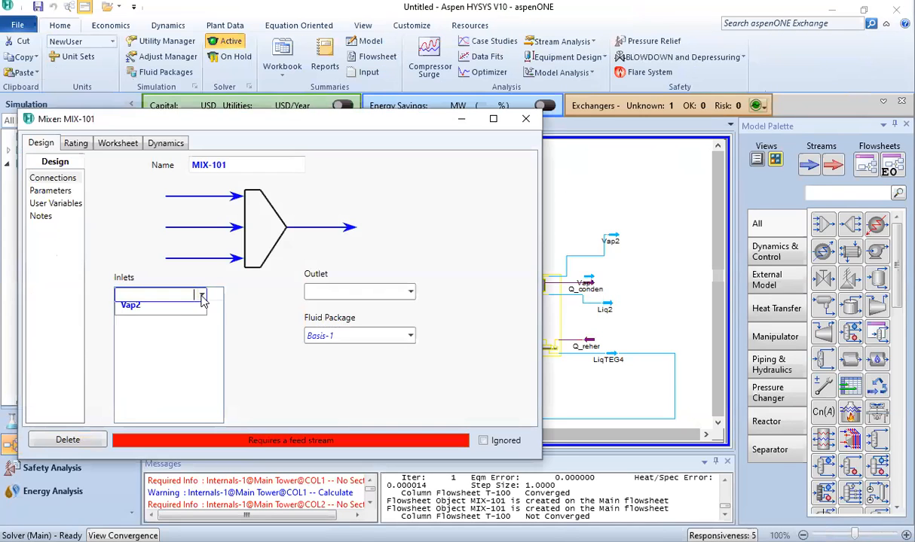
pyautogui.click(142, 383)
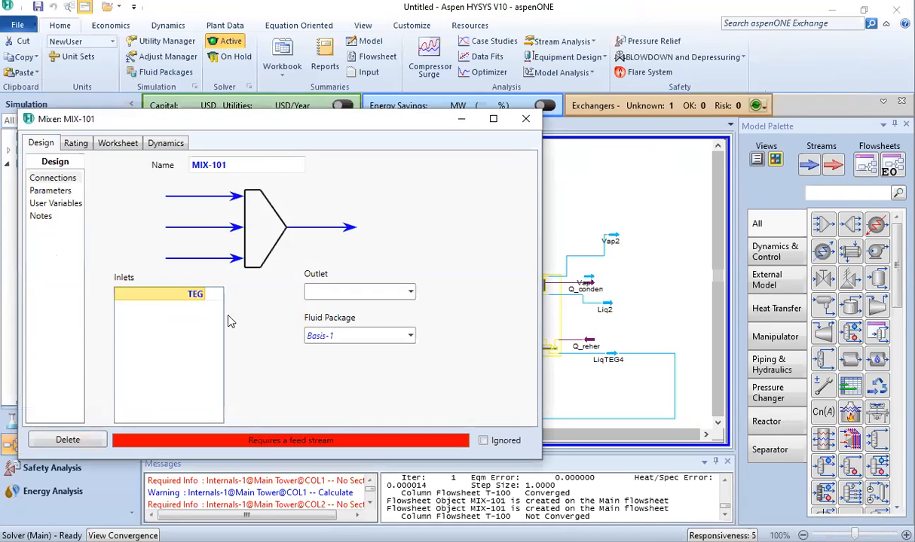
pyautogui.click(200, 307)
pyautogui.click(202, 308)
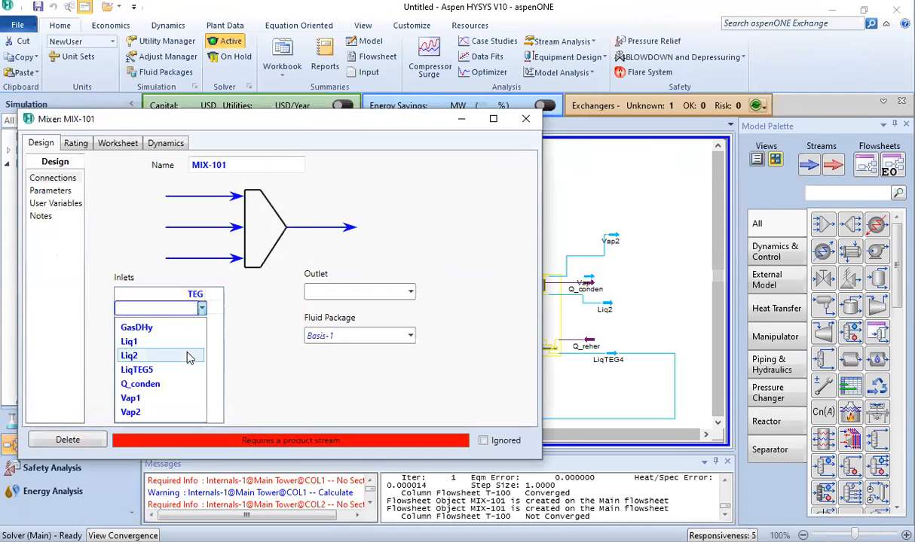
pyautogui.click(147, 368)
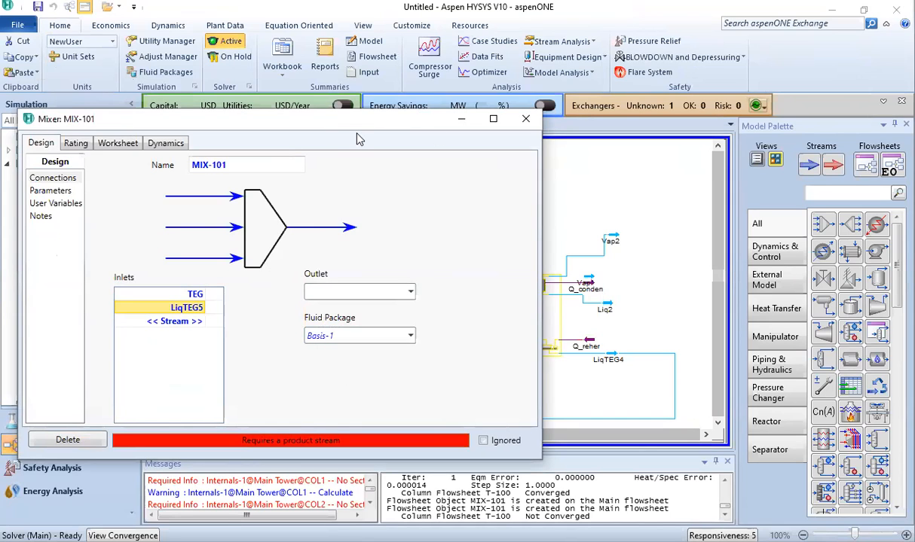
# Step: Create outlet stream TEG2 for mixer MIX-101 and close the mixer's window
pyautogui.moveTo(357, 122); pyautogui.dragTo(608, 114)
pyautogui.click(569, 283)
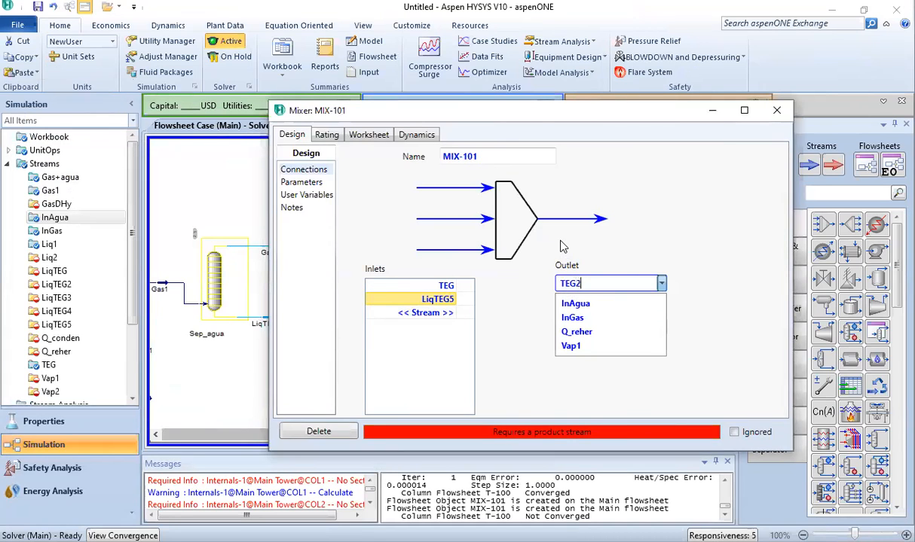
pyautogui.write('TEG2')
pyautogui.press('Return')
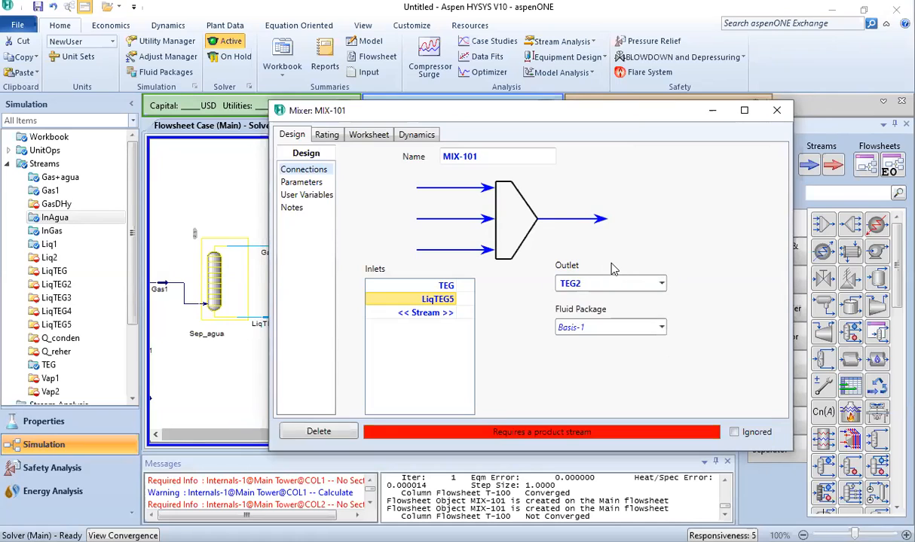
pyautogui.click(776, 110)
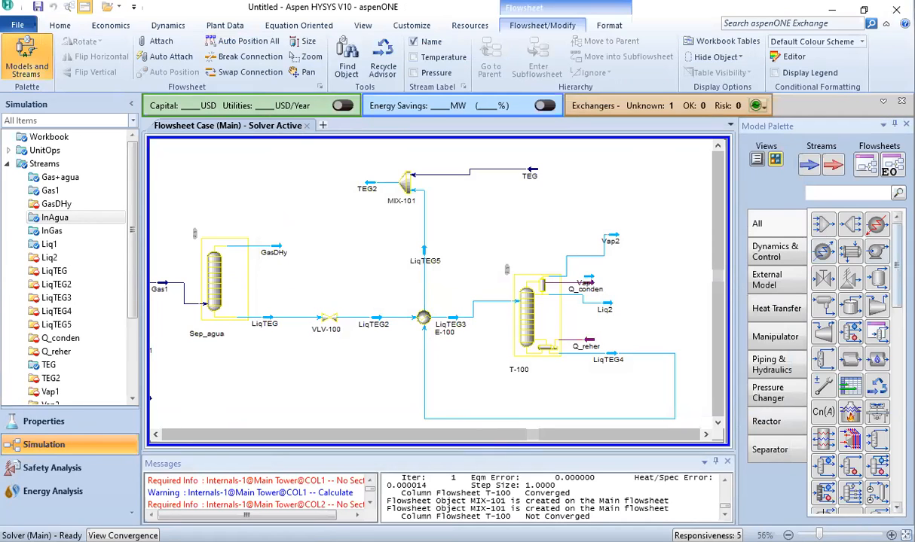
# Step: Add a pump to the left of stream TEG2, flip it horizontally and shift it slightly farther left
pyautogui.click(876, 251)
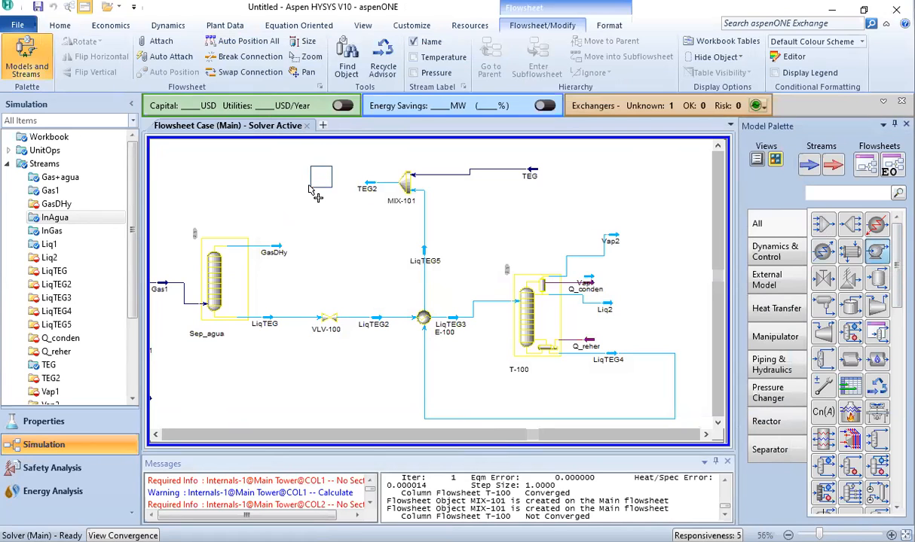
pyautogui.click(317, 196)
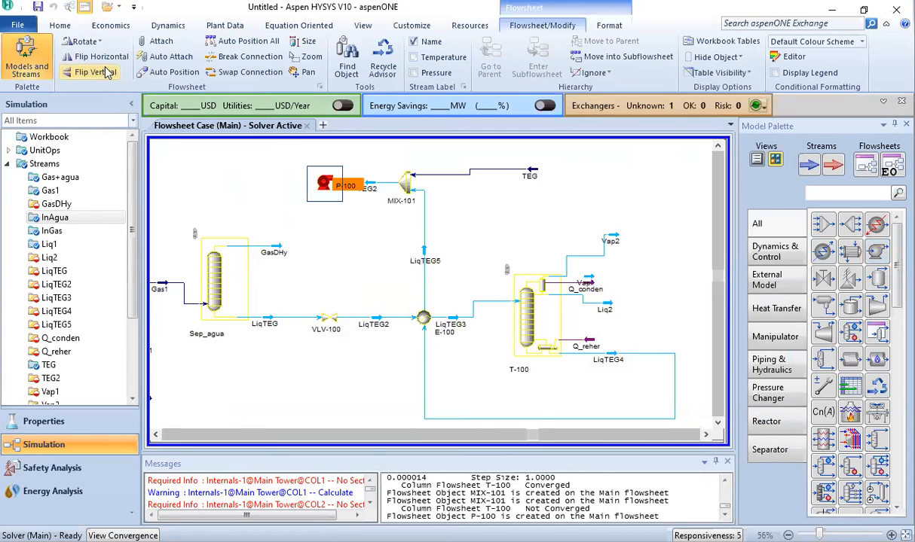
pyautogui.moveTo(325, 190); pyautogui.dragTo(308, 190)
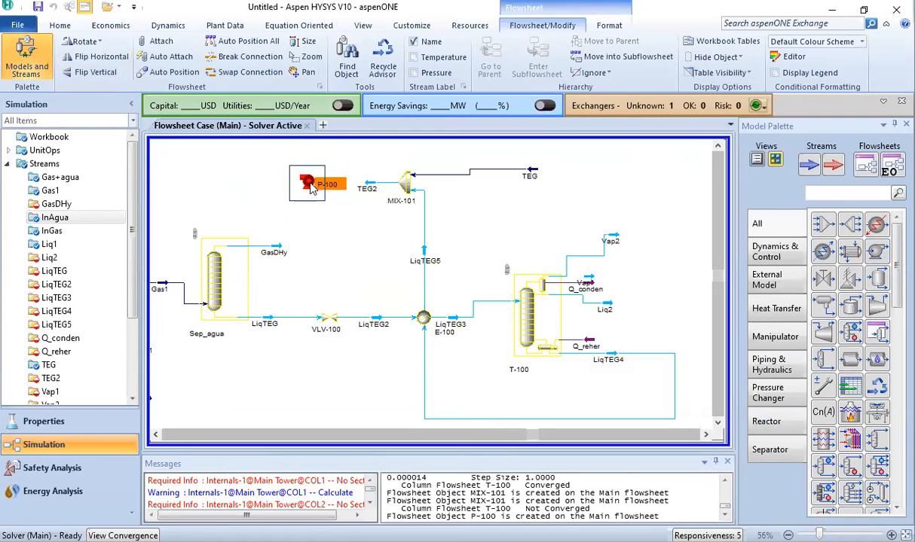
# Step: Connect pump P-100 with TEG2 as its inlet and a new stream TEG3 as its outlet
pyautogui.doubleClick(308, 188)
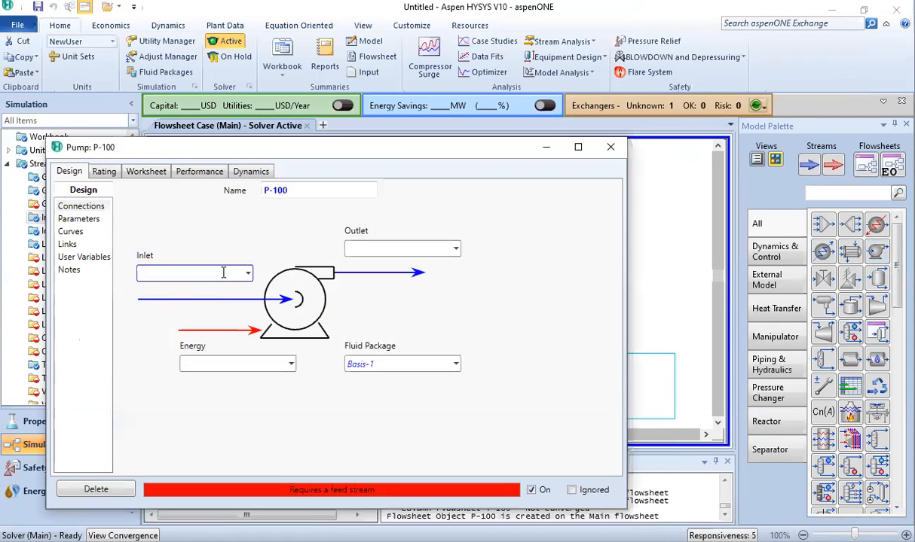
pyautogui.click(246, 274)
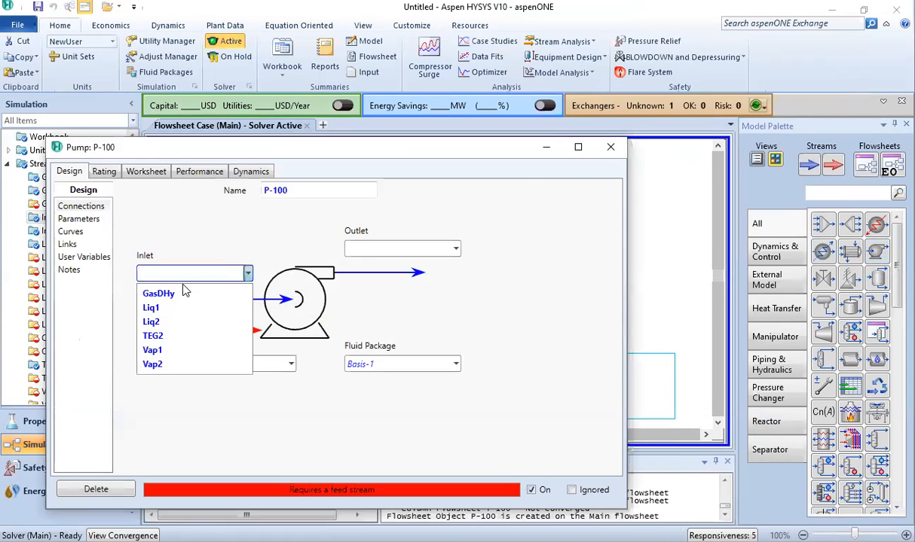
pyautogui.click(175, 337)
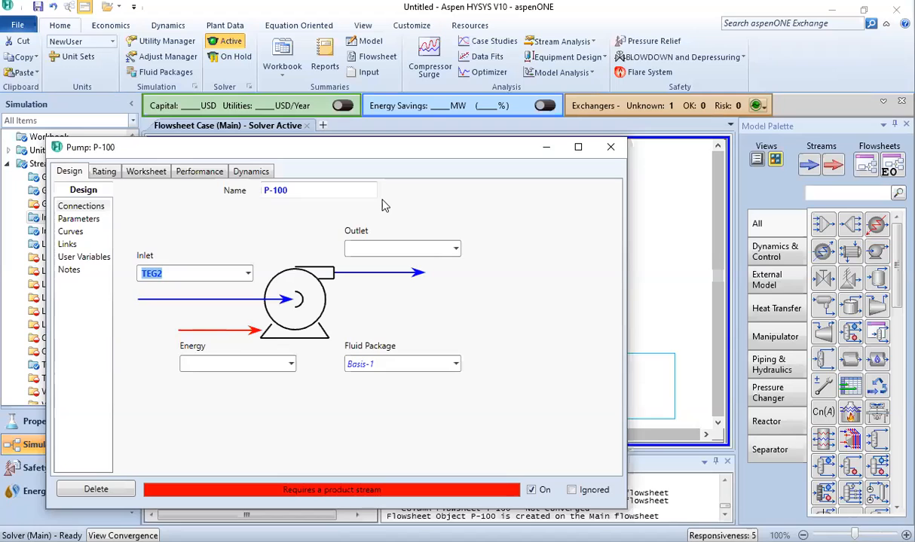
pyautogui.click(422, 245)
pyautogui.write('TE')
pyautogui.press('Return')
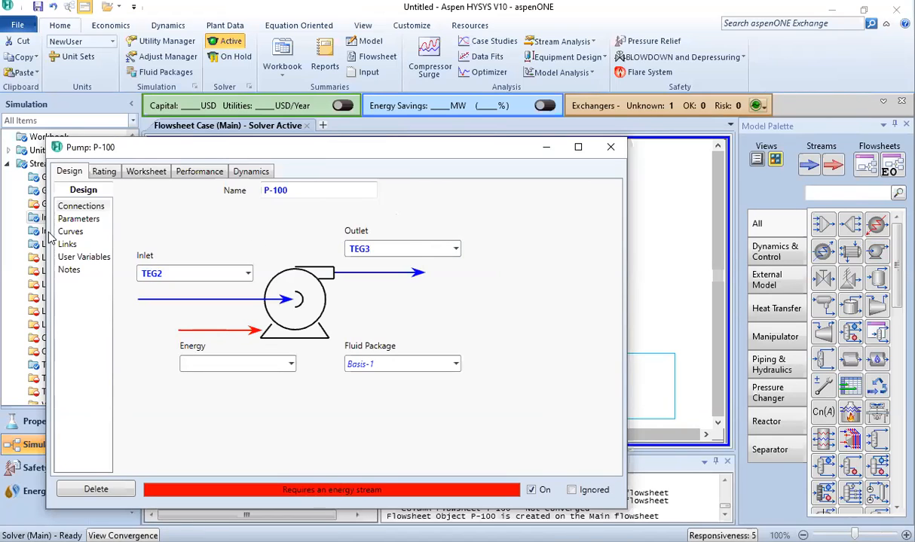
# Step: Examine the parameters of pump P-100 and the properties of its outlet stream TEG3, closing both windows
pyautogui.click(77, 218)
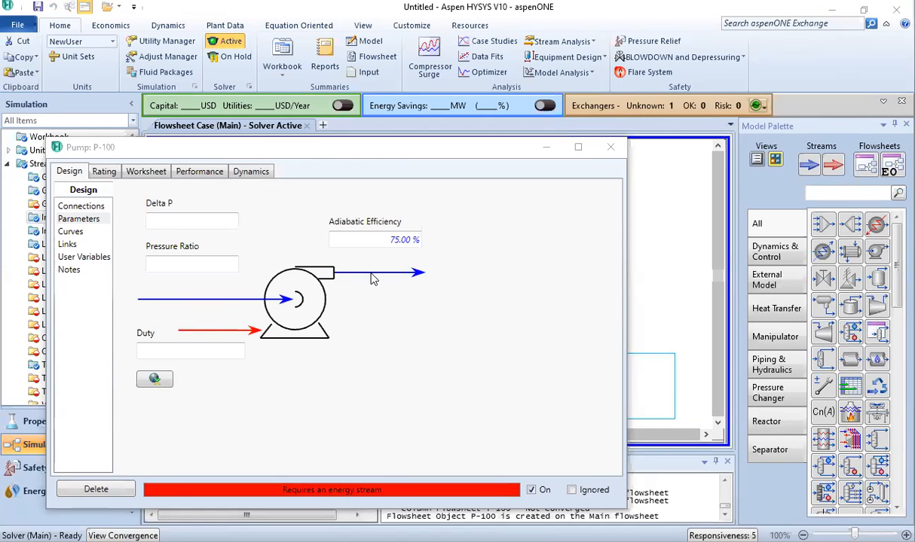
pyautogui.click(388, 303)
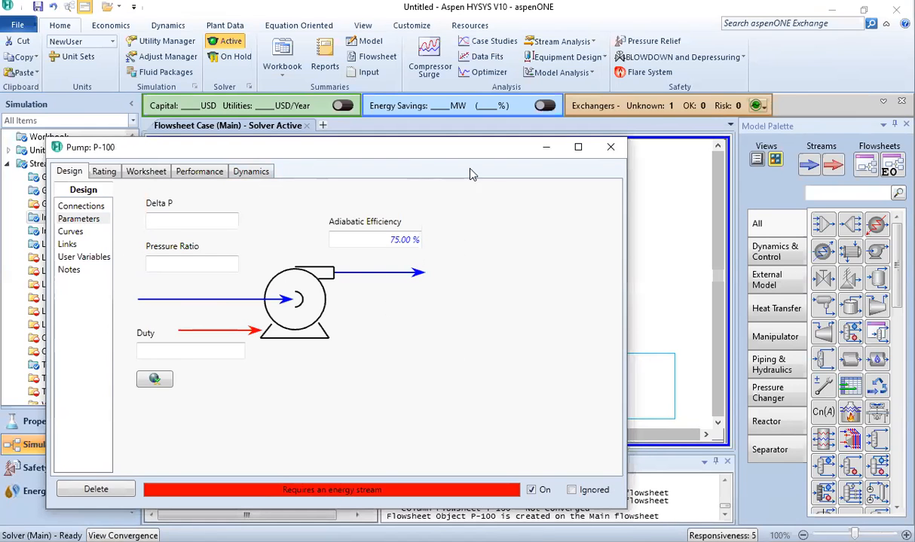
pyautogui.click(609, 154)
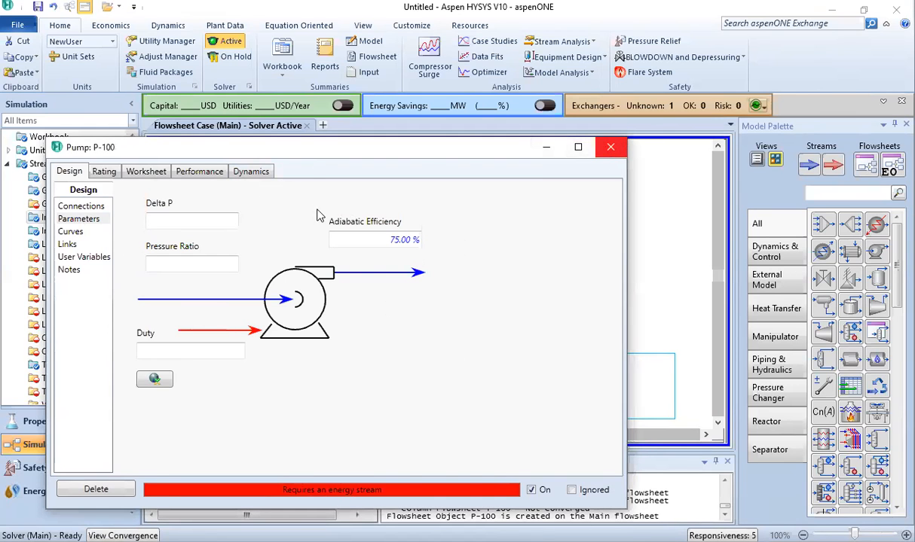
pyautogui.click(269, 184)
pyautogui.doubleClick(269, 184)
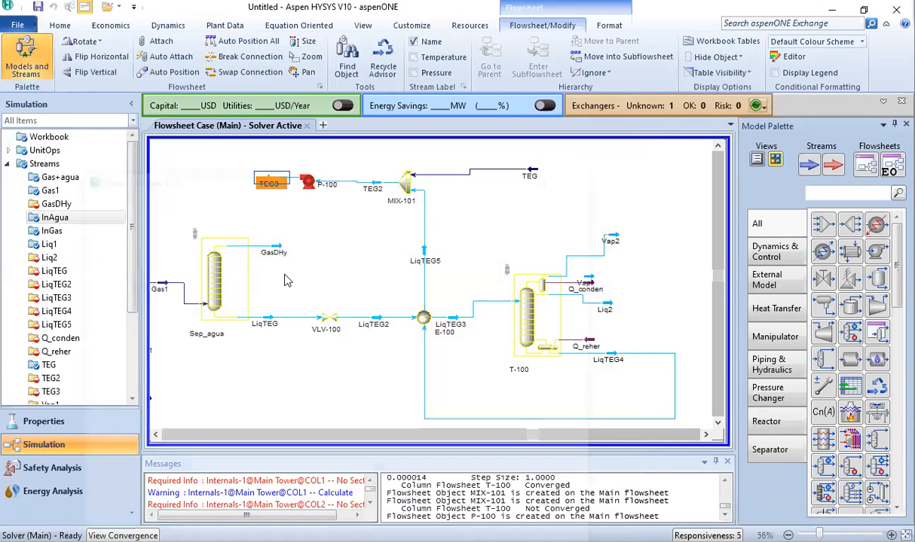
pyautogui.click(593, 175)
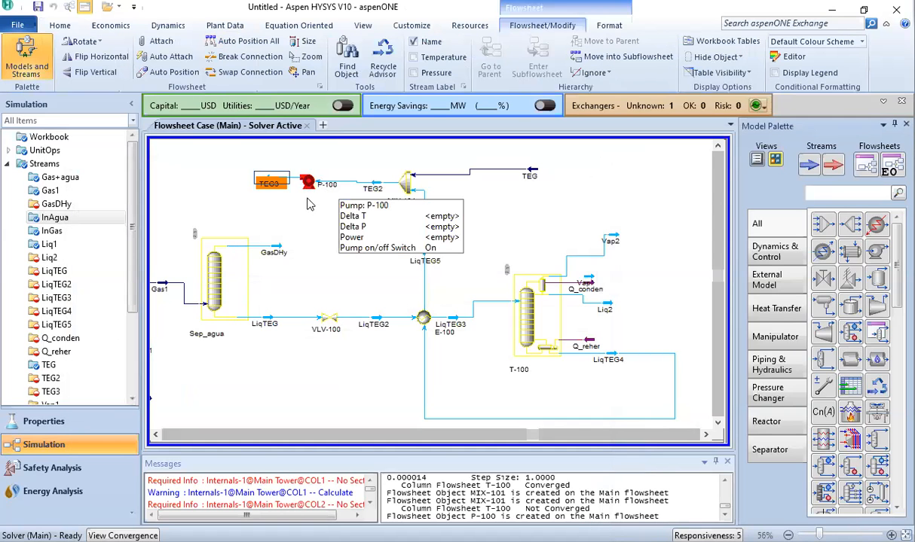
# Step: Set the pressure of pump P-100's outlet stream TEG3 to 6275 kPa and close the pump's window
pyautogui.click(308, 187)
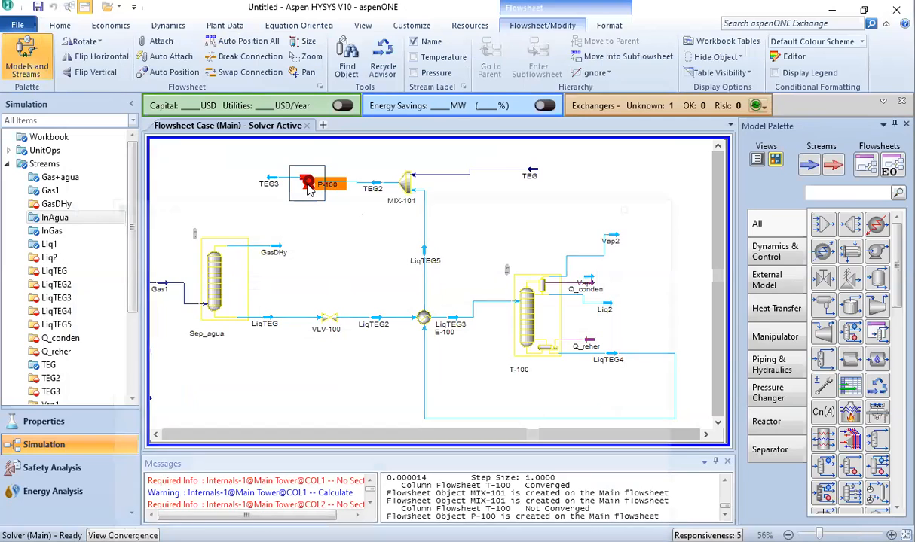
pyautogui.doubleClick(309, 187)
pyautogui.click(130, 276)
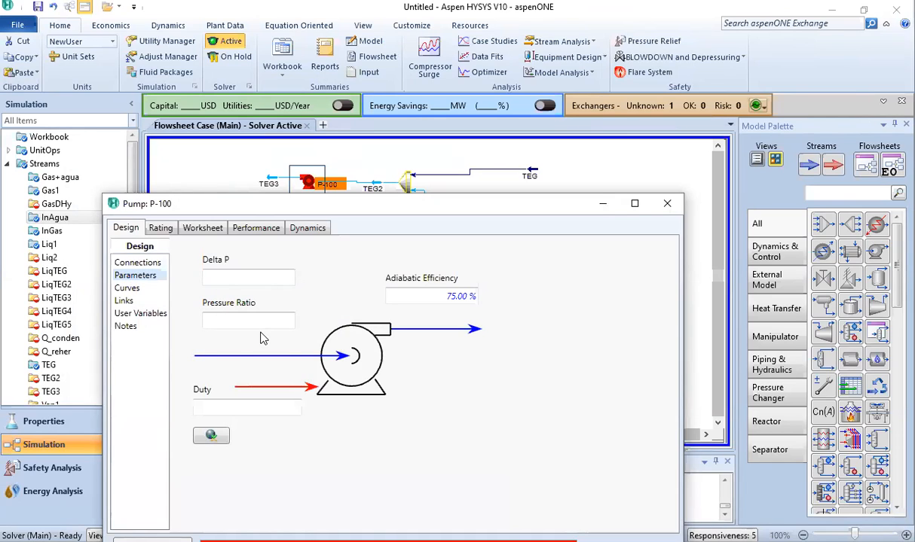
pyautogui.click(197, 228)
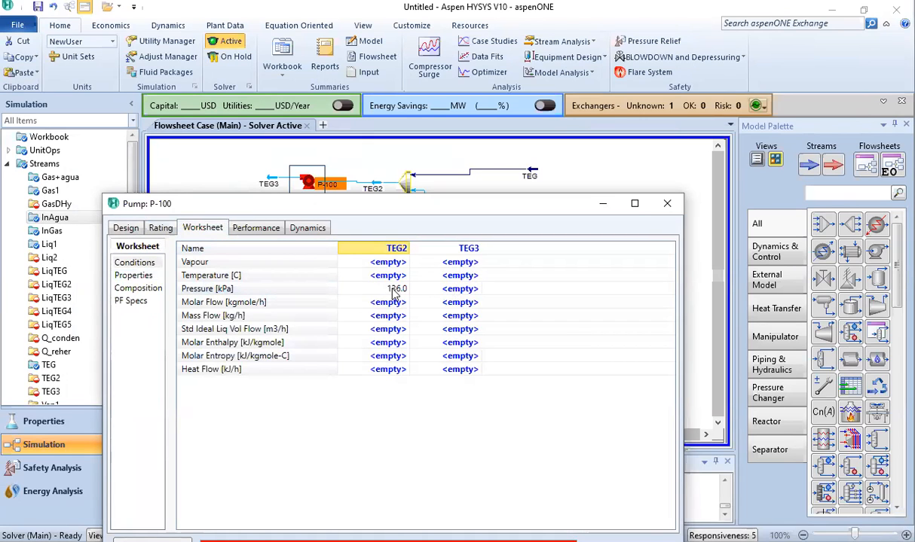
pyautogui.click(461, 291)
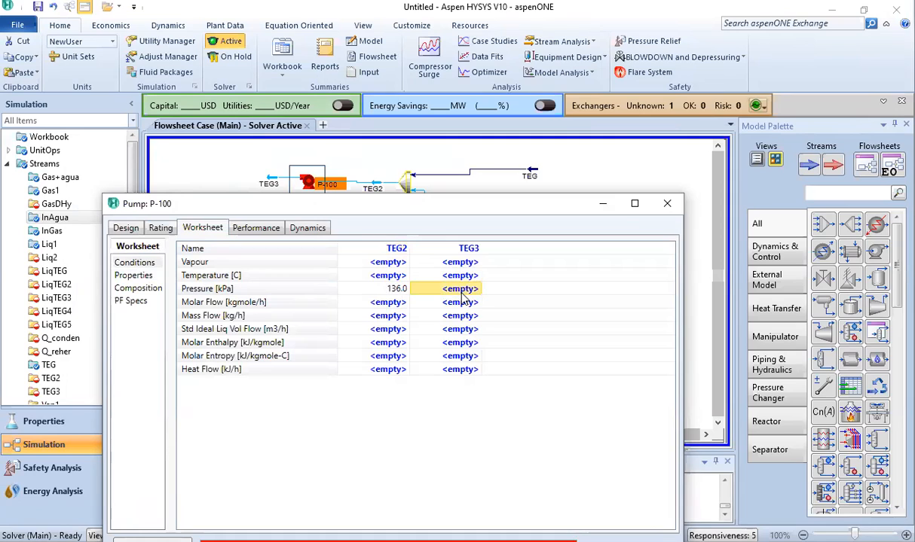
pyautogui.write('6275')
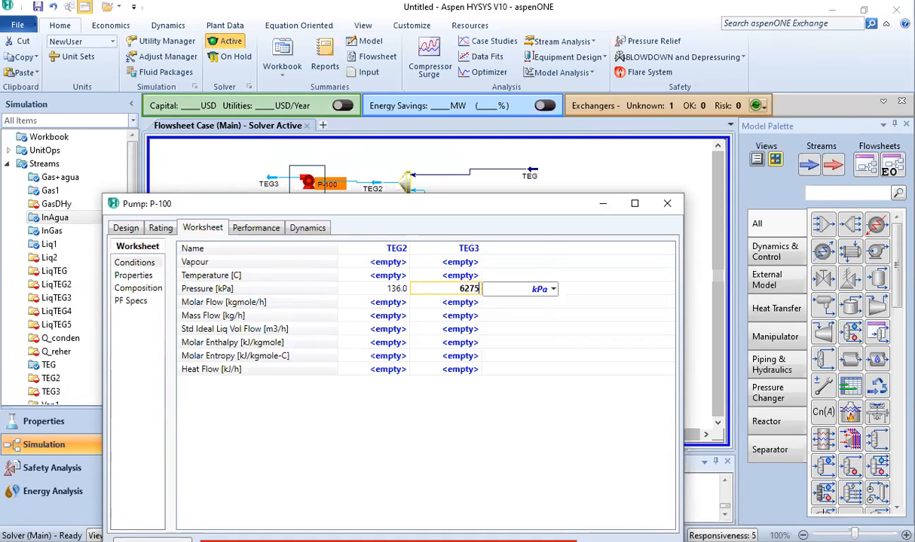
pyautogui.press('Return')
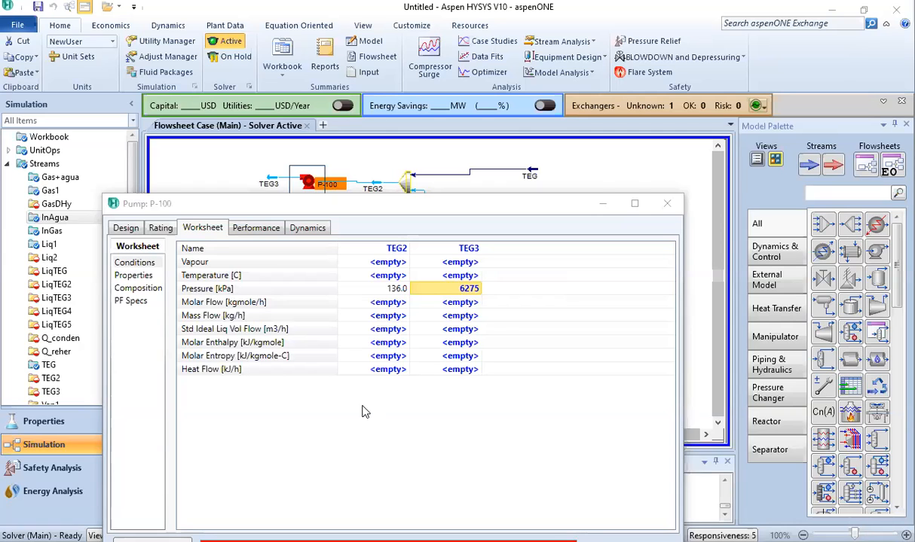
pyautogui.click(667, 203)
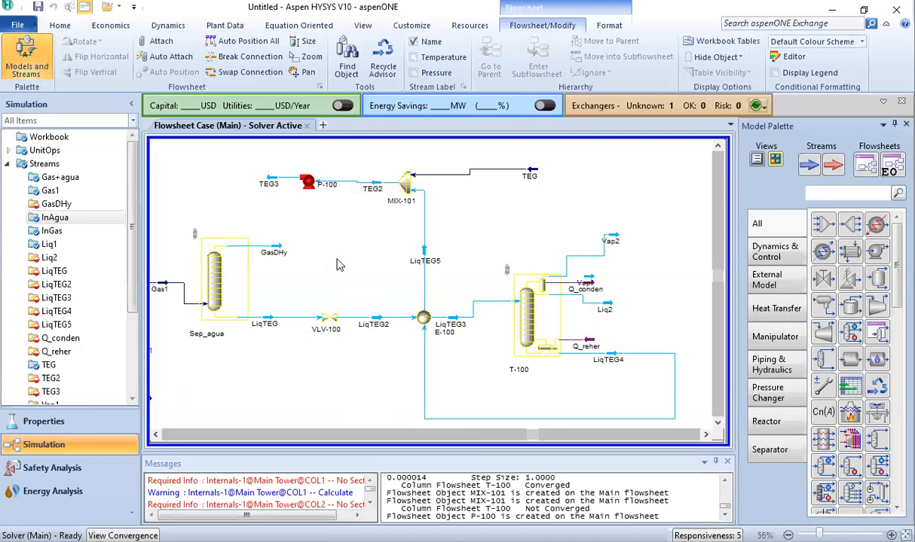
# Step: Add a heat exchanger to the left of stream TEG3 on the flowsheet
pyautogui.click(156, 435)
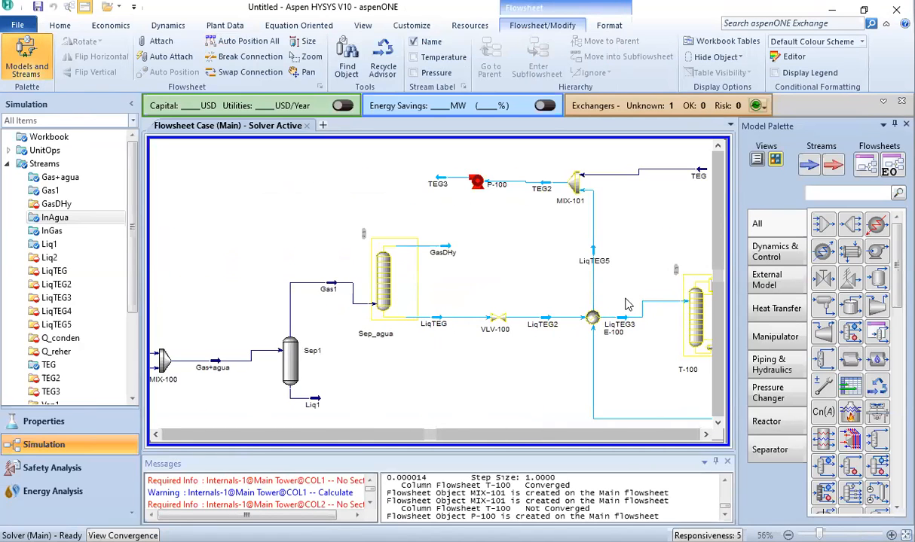
pyautogui.click(850, 251)
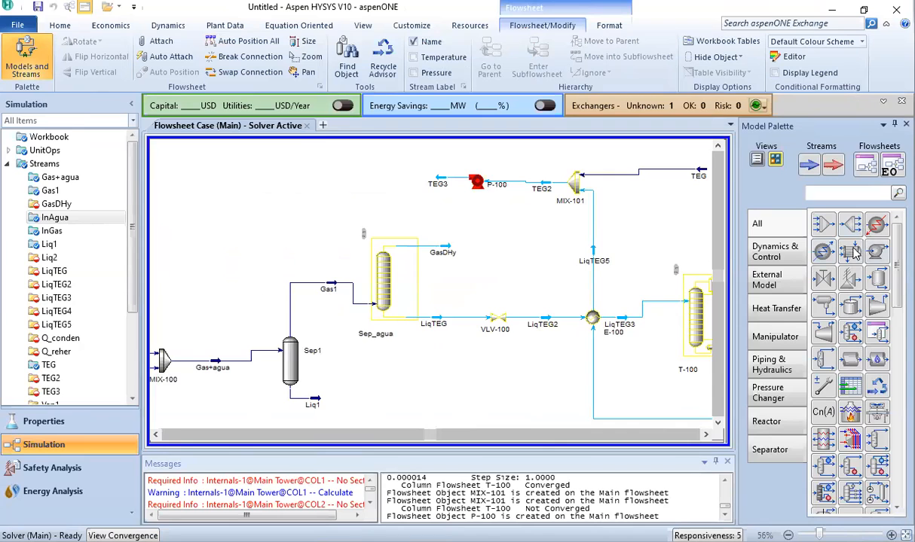
pyautogui.click(387, 187)
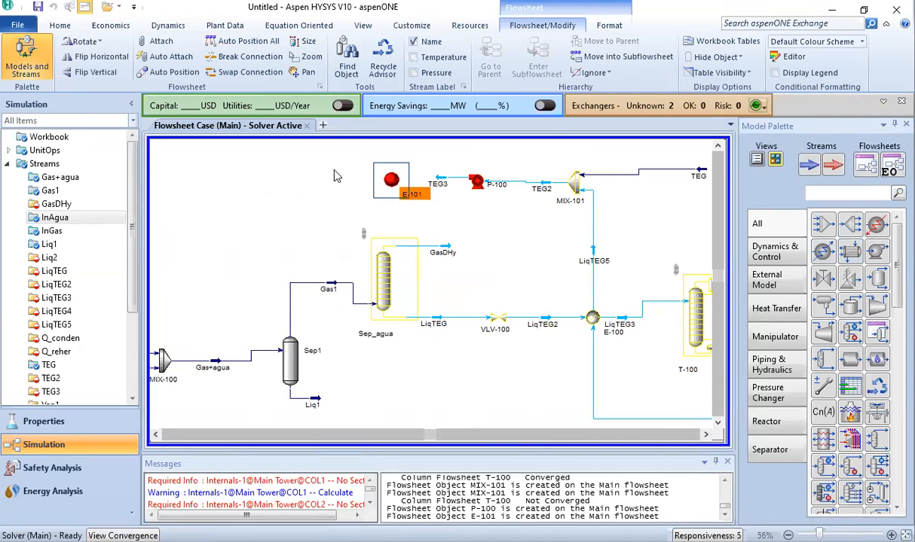
# Step: Connect heat exchanger E-101 with TEG3 as its tube side inlet and a new stream TEG4 as its tube side outlet
pyautogui.doubleClick(392, 182)
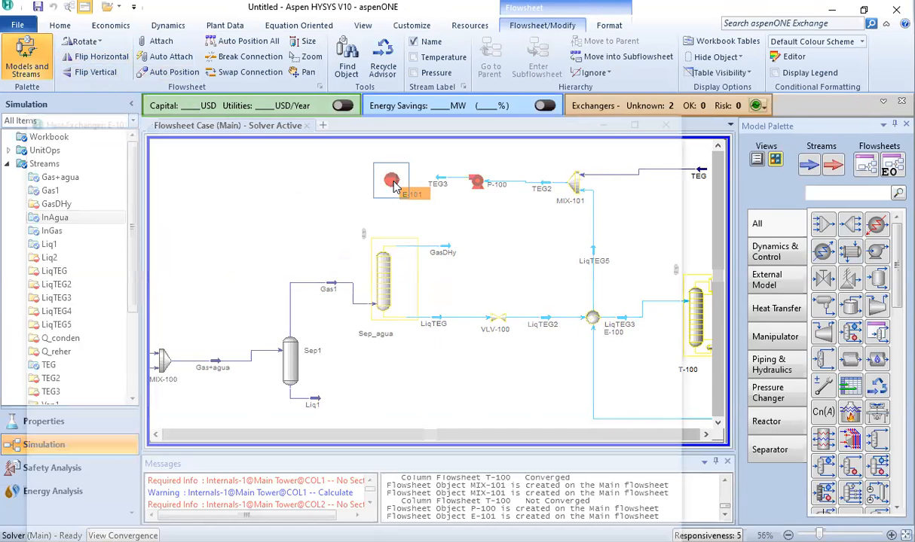
pyautogui.click(218, 184)
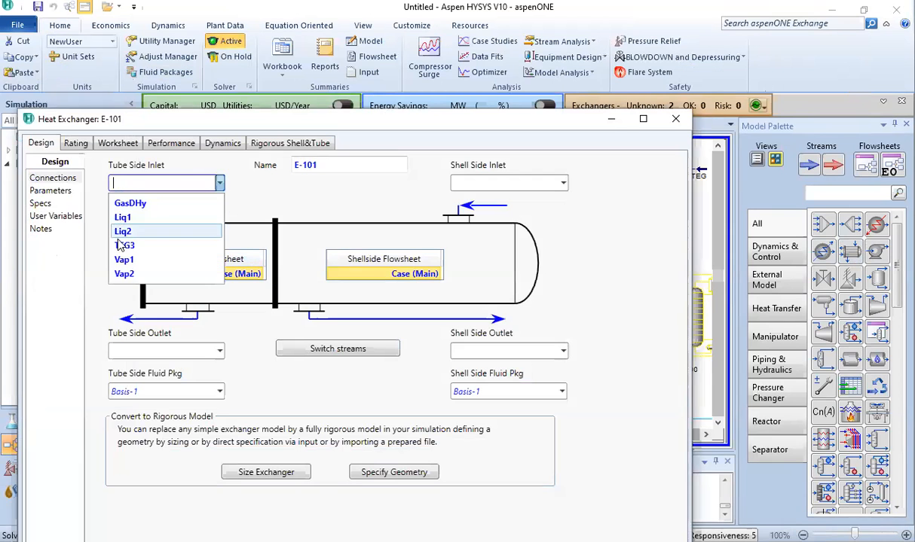
pyautogui.click(132, 240)
pyautogui.click(150, 350)
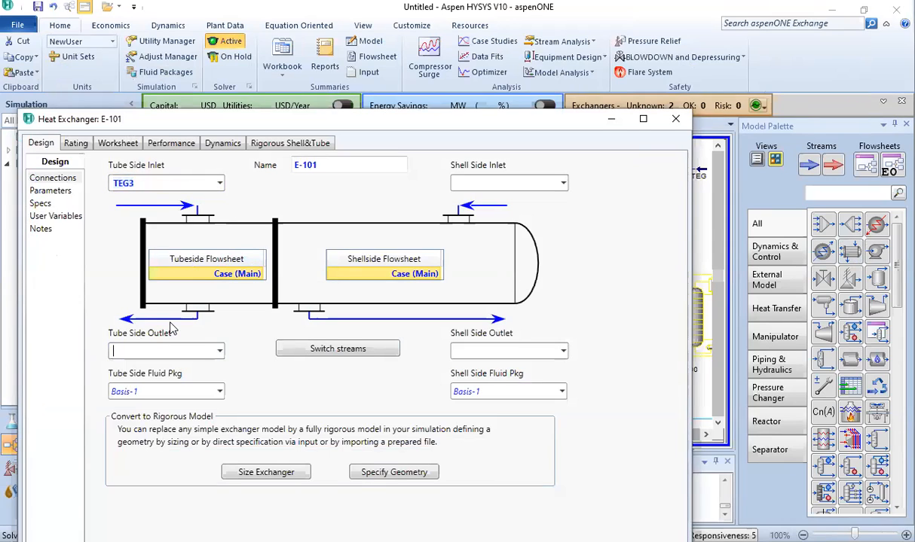
pyautogui.write('TE')
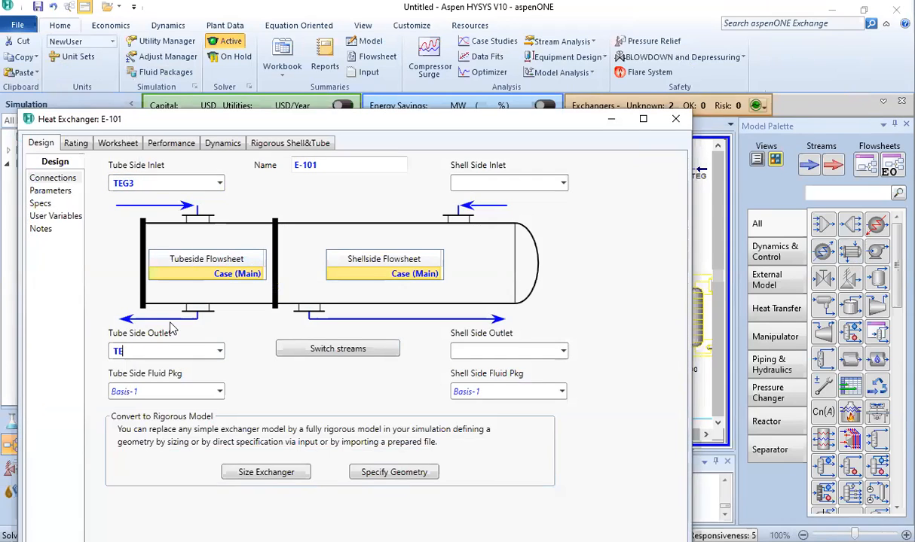
pyautogui.write('G4')
pyautogui.press('Return')
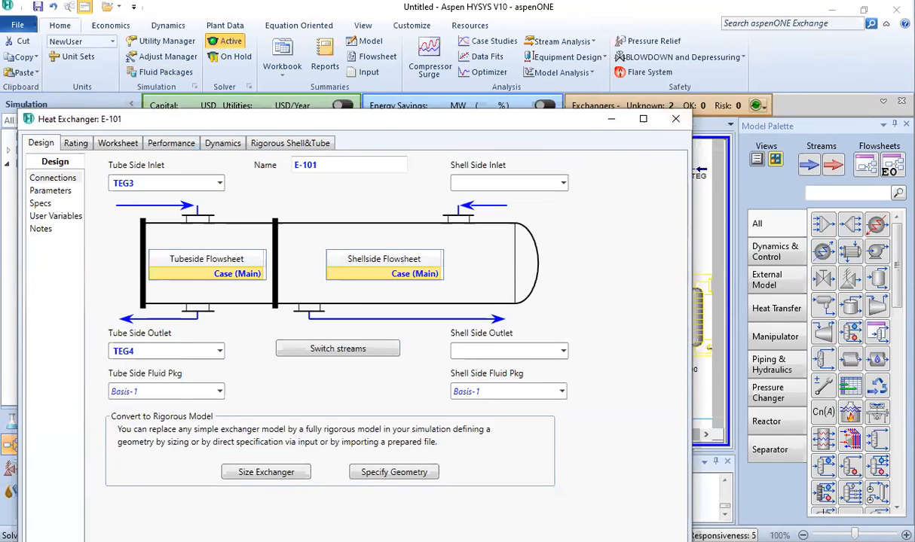
# Step: Specify pressure drops of 70 kPa on the tube side and 35 kPa on the shell side of heat exchanger E-101
pyautogui.click(53, 190)
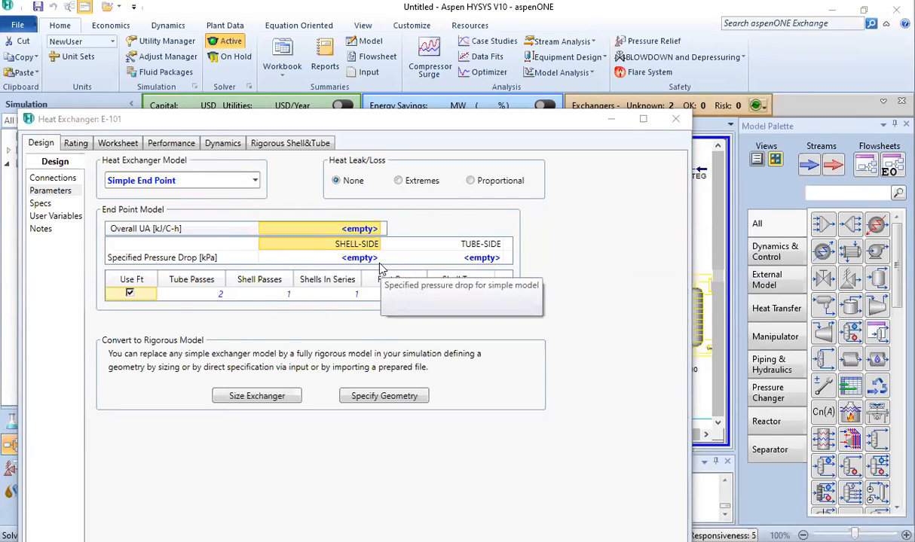
pyautogui.click(464, 259)
pyautogui.write('70')
pyautogui.click(351, 259)
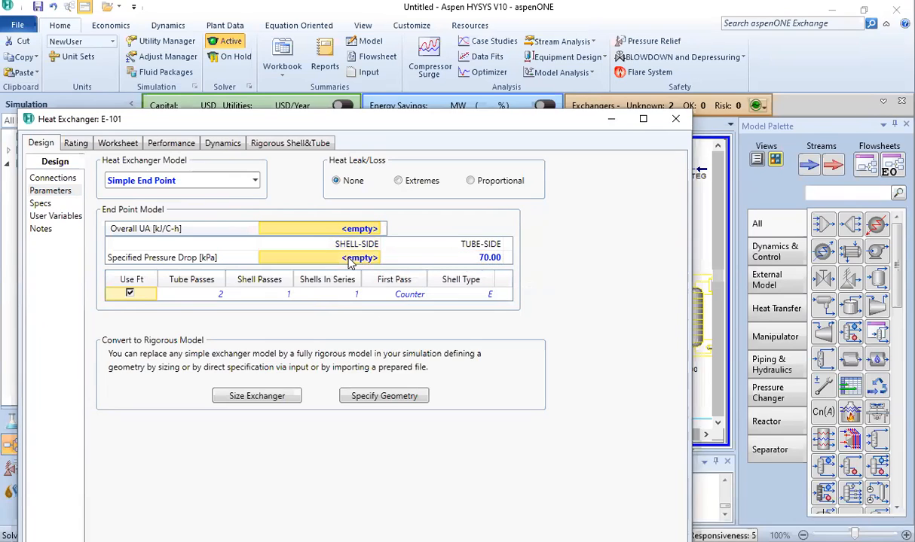
pyautogui.write('35')
pyautogui.press('Return')
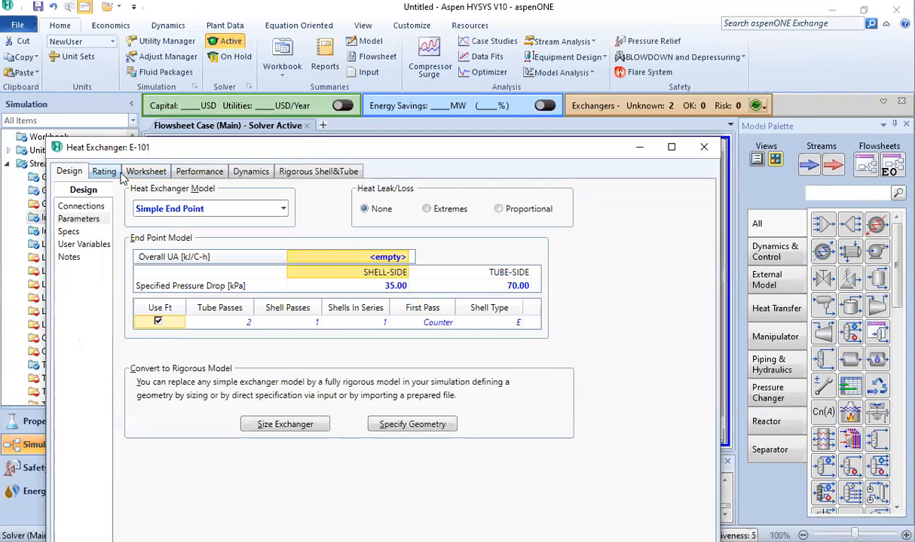
# Step: Set the temperature of E-101's outlet stream TEG4 to 50 C and close the heat exchanger's window
pyautogui.click(132, 171)
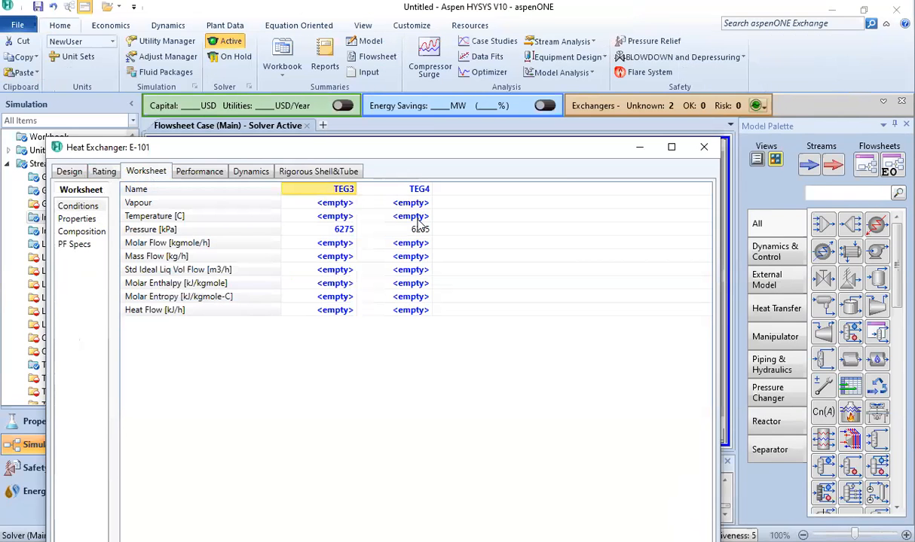
pyautogui.click(418, 218)
pyautogui.write('50')
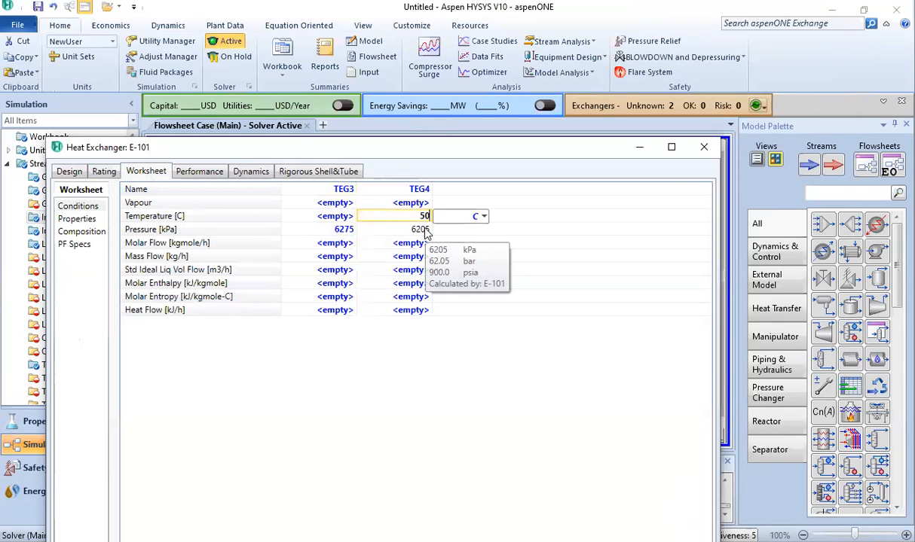
pyautogui.press('Return')
pyautogui.click(701, 155)
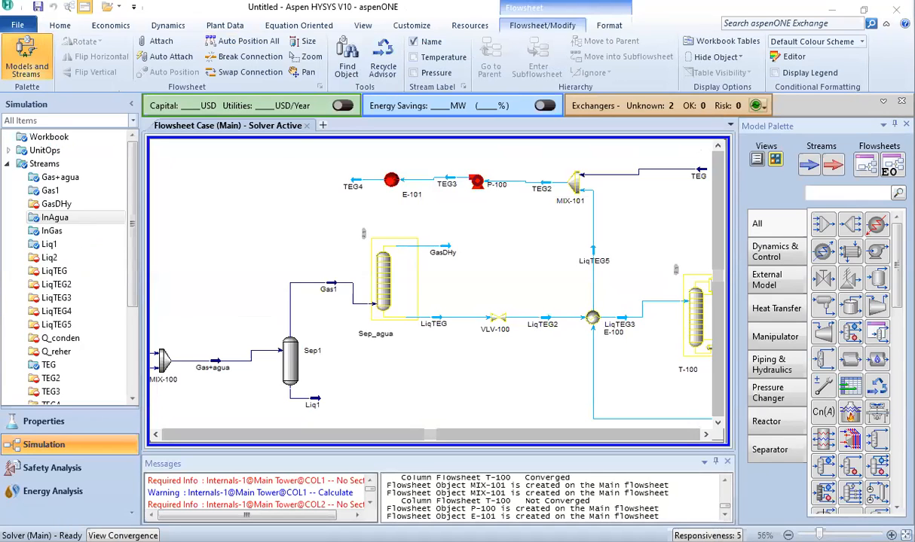
# Step: Connect TEG4 as the top stage inlet of column Sep_agua, and move the stream farther left of the column on the flowsheet
pyautogui.click(284, 209)
pyautogui.click(383, 265)
pyautogui.doubleClick(383, 266)
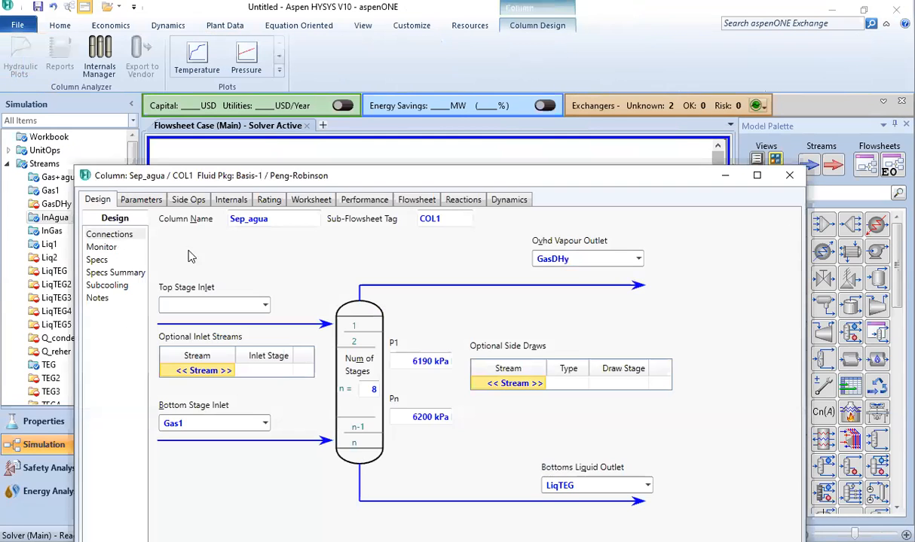
pyautogui.click(264, 307)
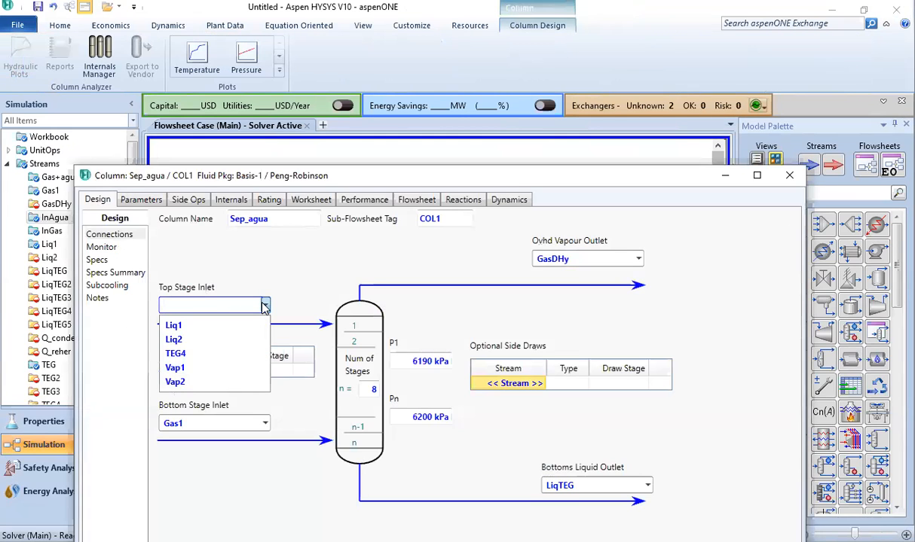
pyautogui.click(264, 307)
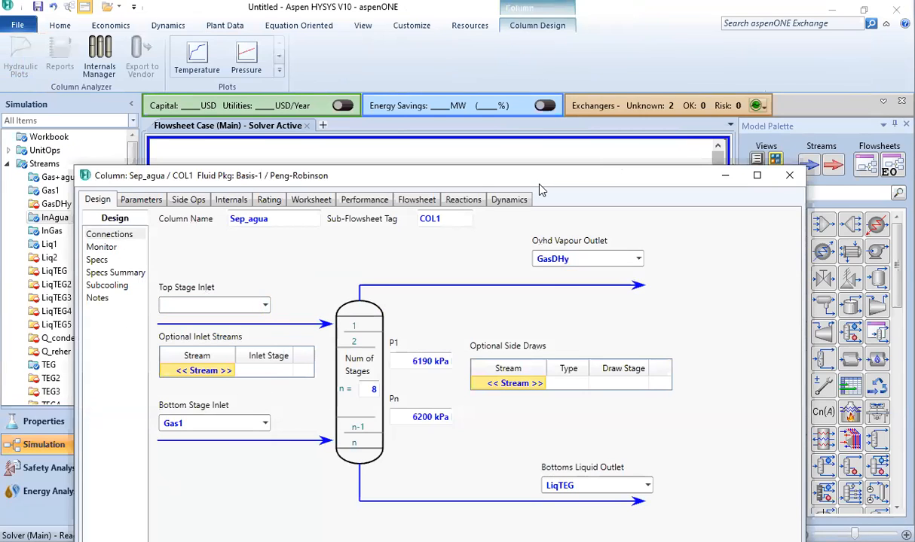
pyautogui.moveTo(540, 190); pyautogui.dragTo(546, 90)
pyautogui.click(270, 205)
pyautogui.click(182, 255)
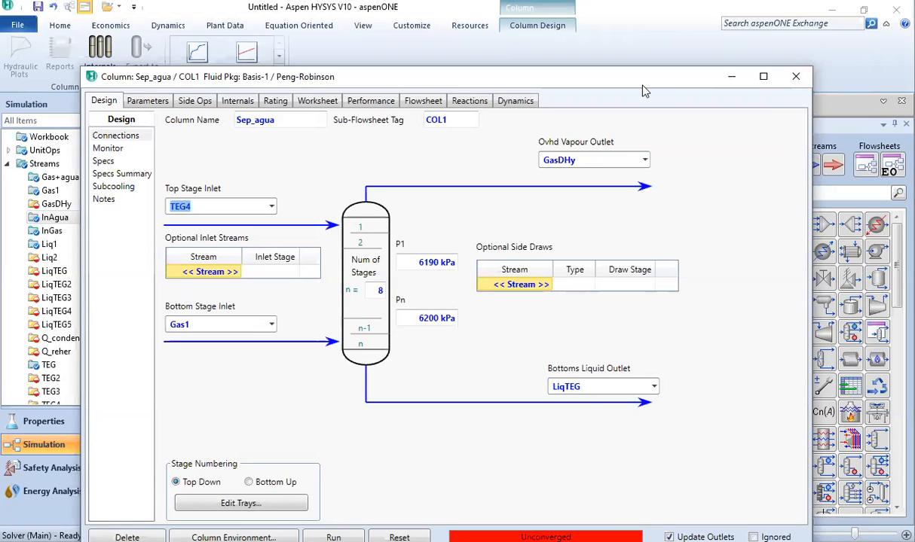
pyautogui.moveTo(644, 83); pyautogui.dragTo(654, 30)
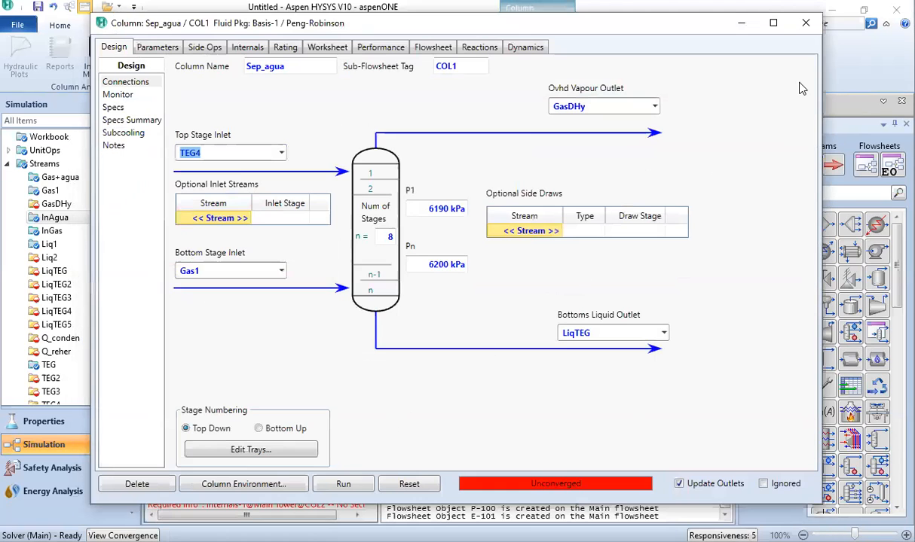
pyautogui.click(817, 24)
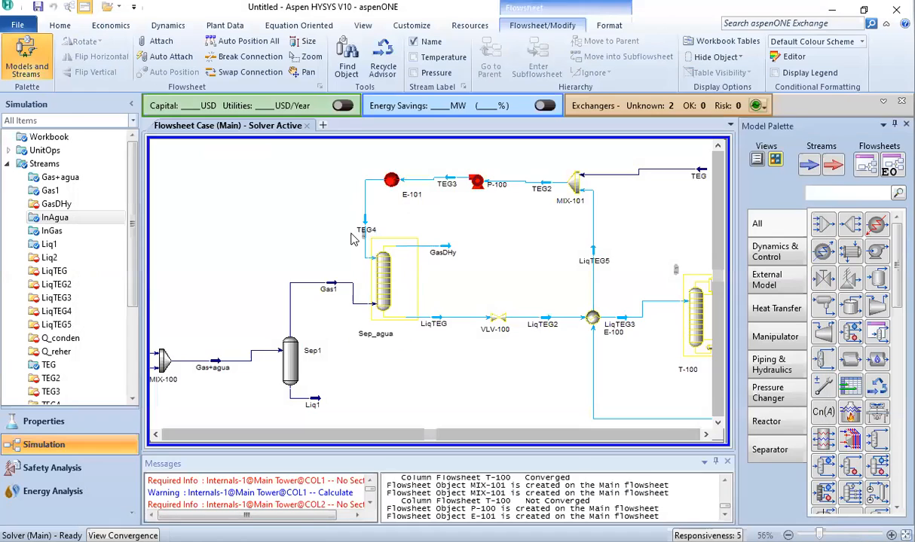
pyautogui.moveTo(365, 228); pyautogui.dragTo(328, 226)
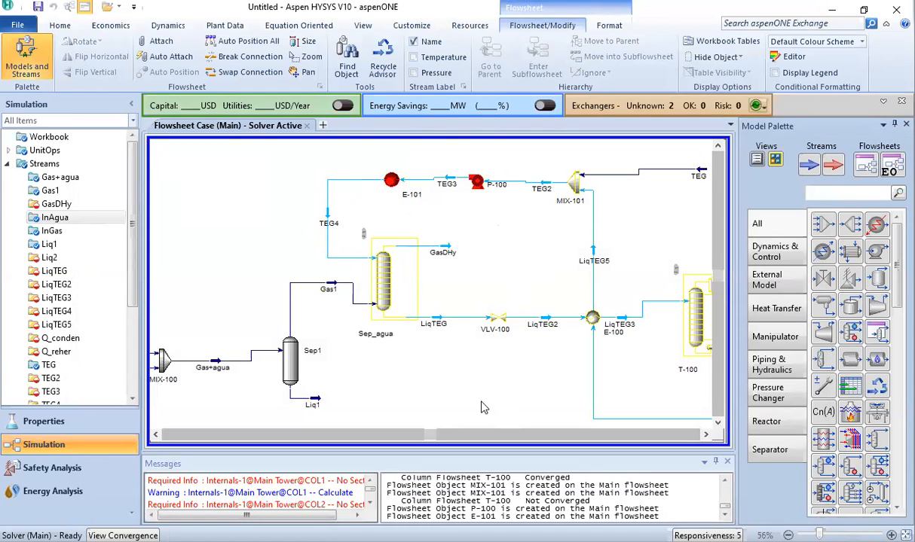
# Step: Attach a new energy stream Q2 to pump P-100 and close the pump's window
pyautogui.scroll(-1, 522, 426)
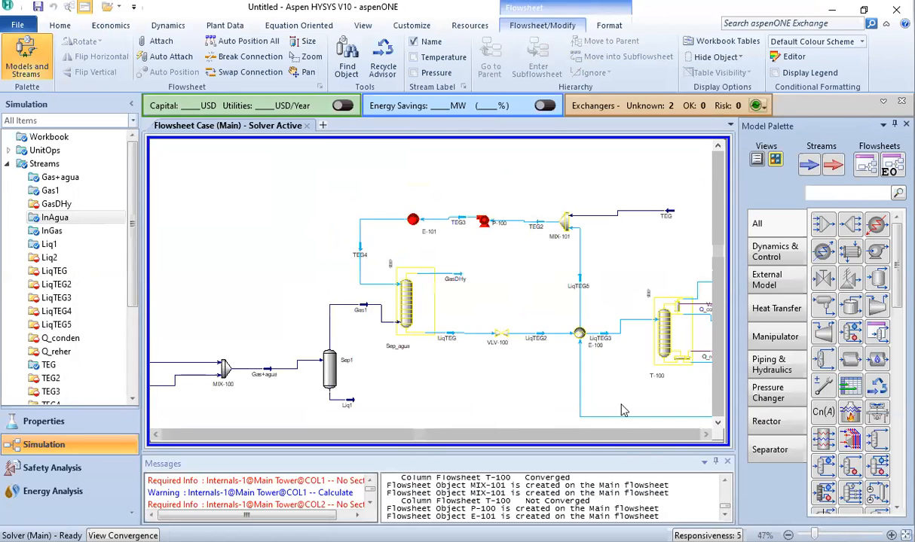
pyautogui.click(706, 435)
pyautogui.click(706, 434)
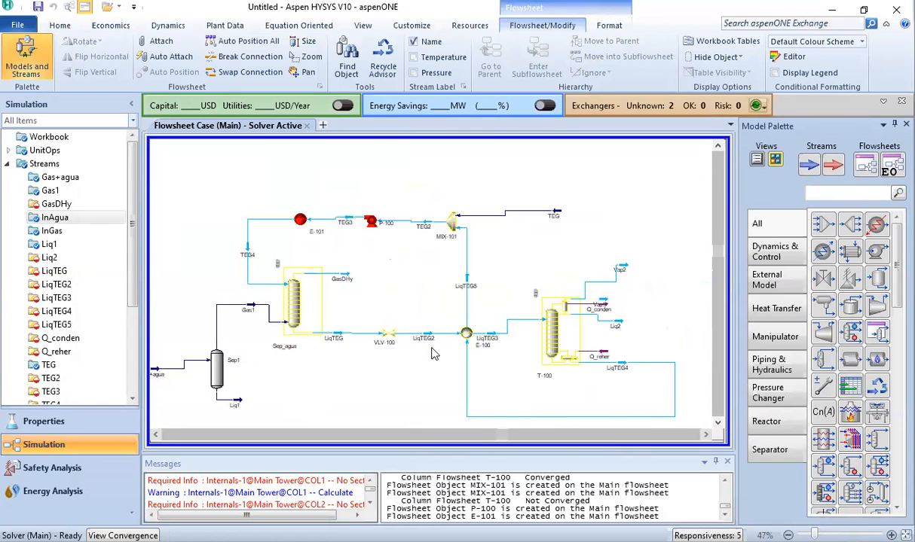
pyautogui.scroll(-1, 439, 392)
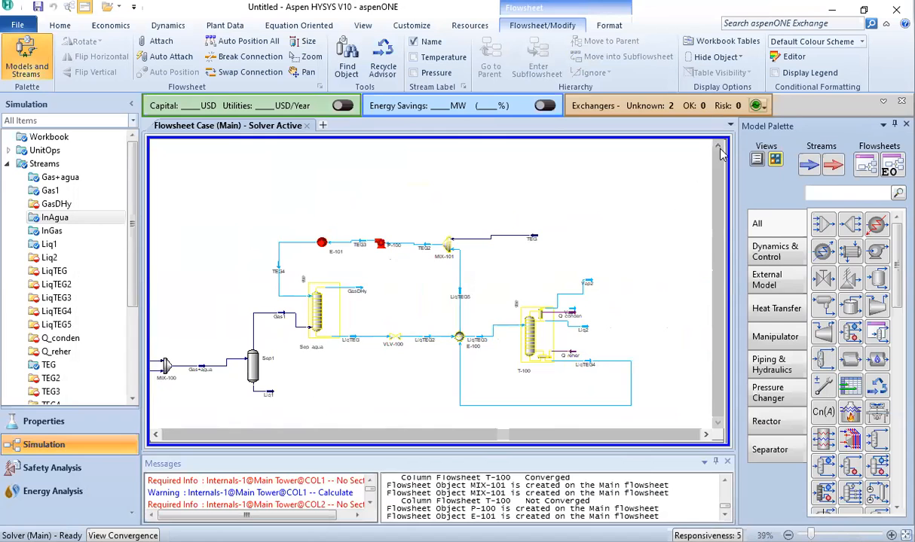
pyautogui.click(718, 423)
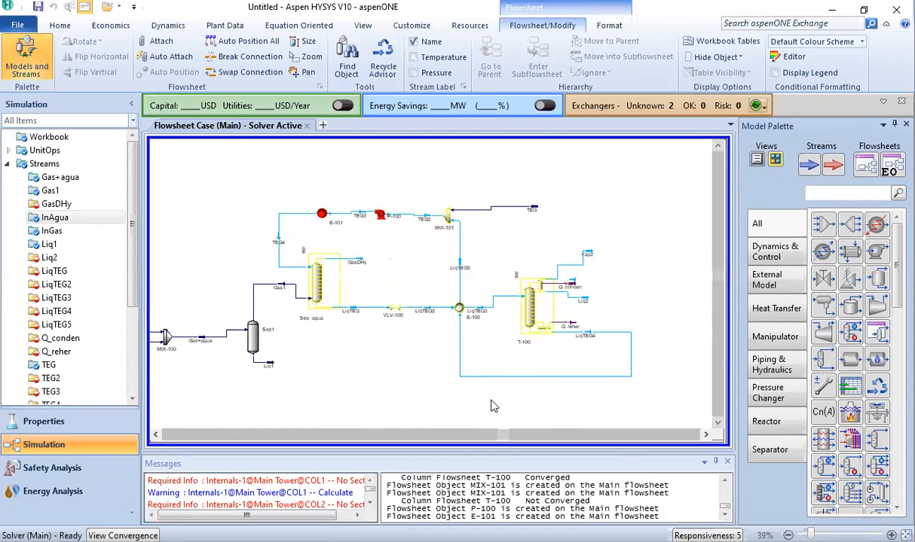
pyautogui.click(153, 435)
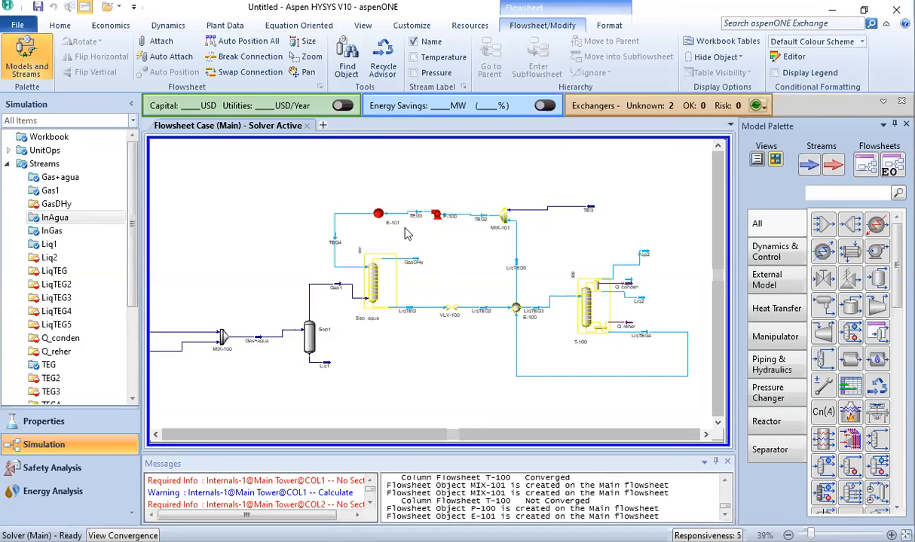
pyautogui.doubleClick(436, 217)
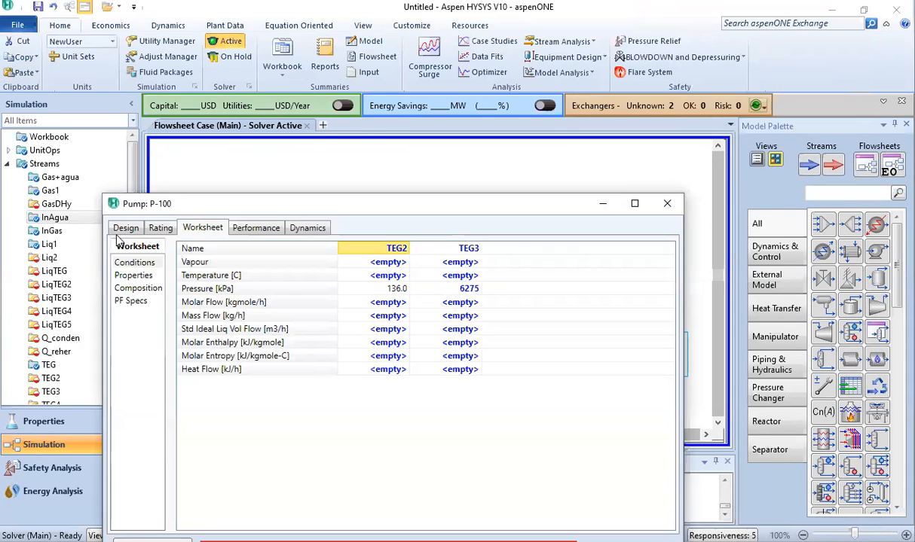
pyautogui.click(121, 227)
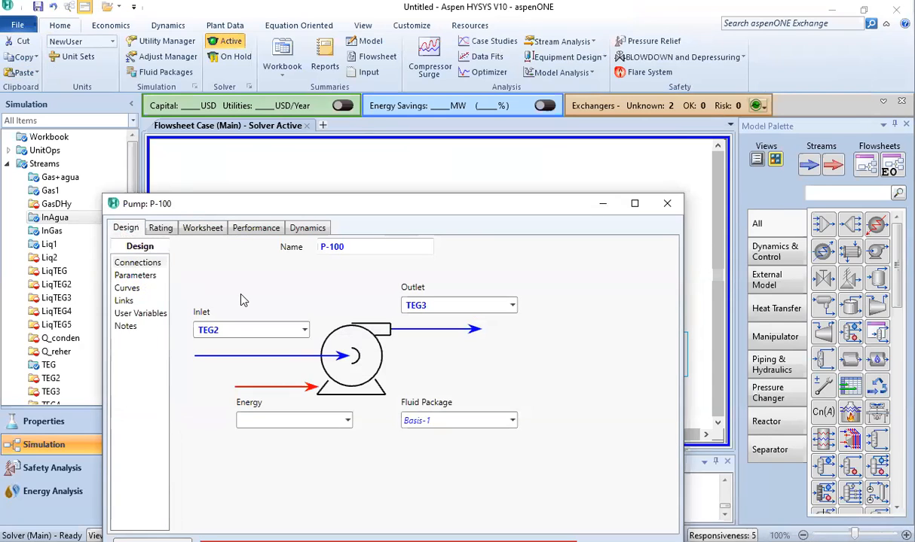
pyautogui.click(308, 419)
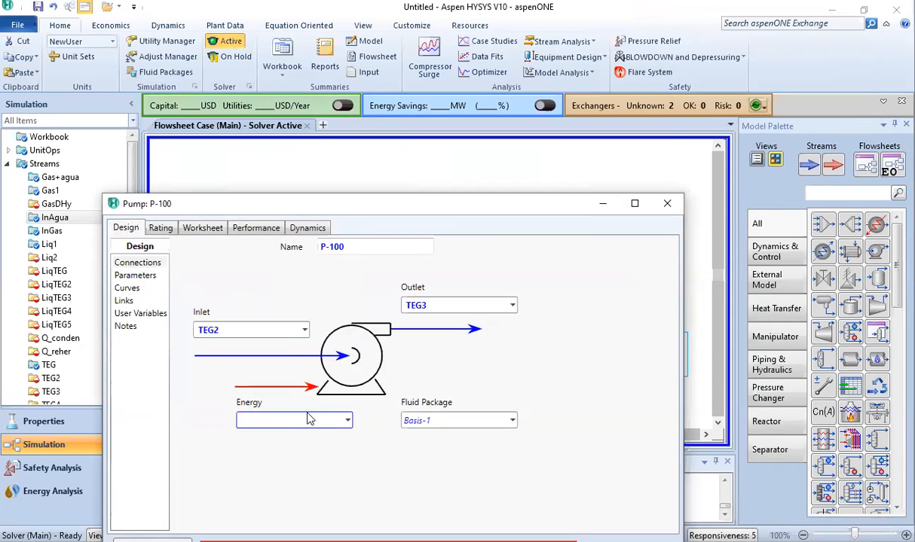
pyautogui.write('Q2')
pyautogui.moveTo(461, 199); pyautogui.dragTo(523, 101)
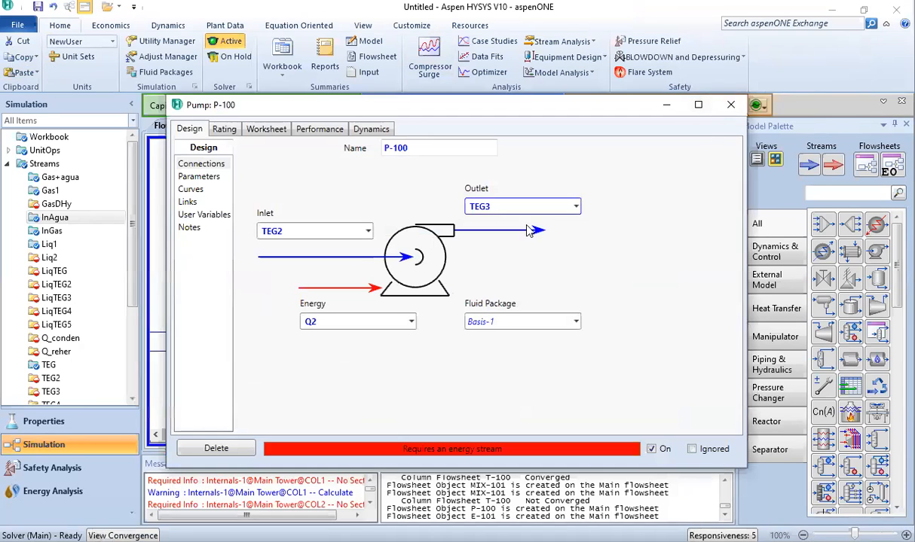
pyautogui.press('Return')
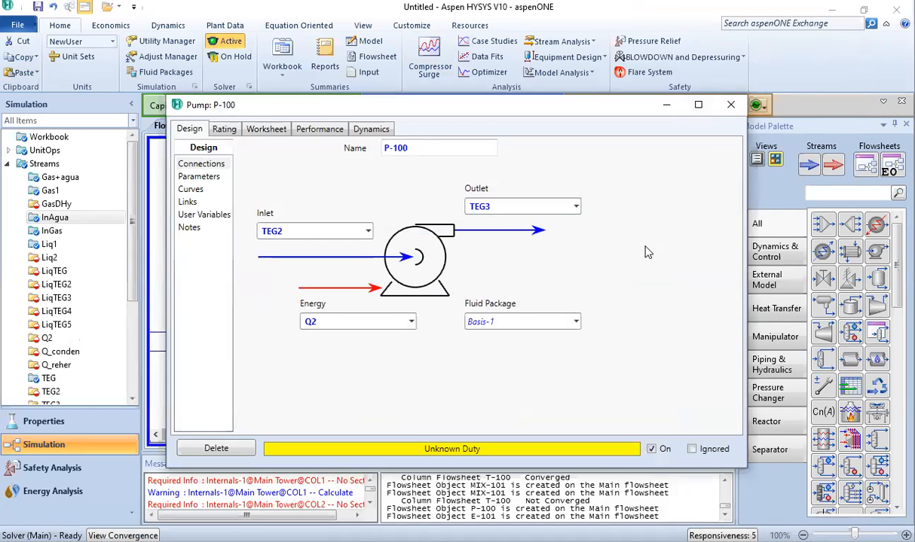
pyautogui.click(731, 109)
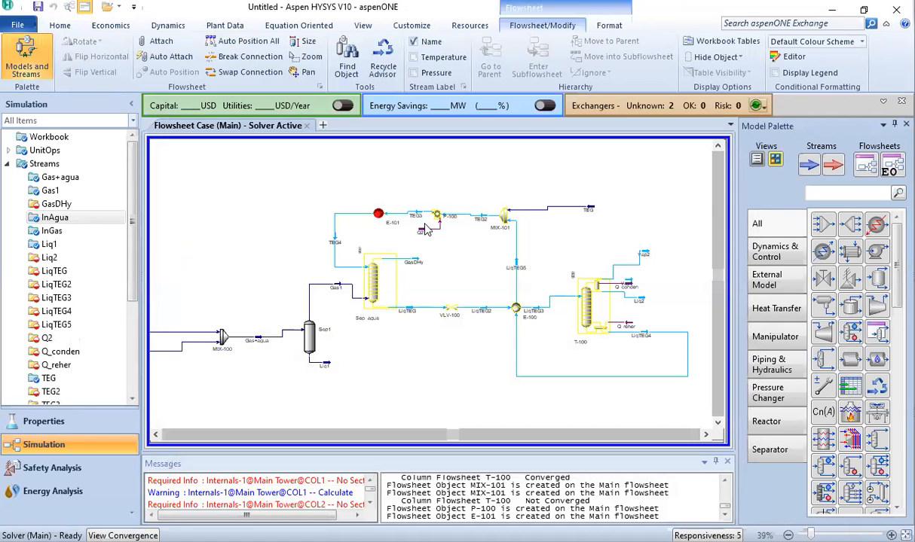
# Step: Set the dehydrated gas stream GasDHy as the shell side inlet of heat exchanger E-101
pyautogui.scroll(3, 377, 273)
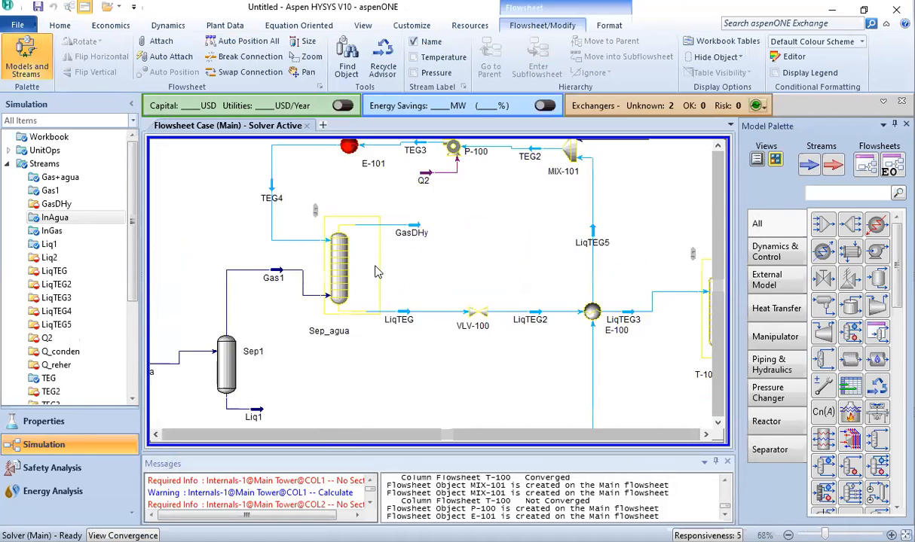
pyautogui.scroll(1, 377, 273)
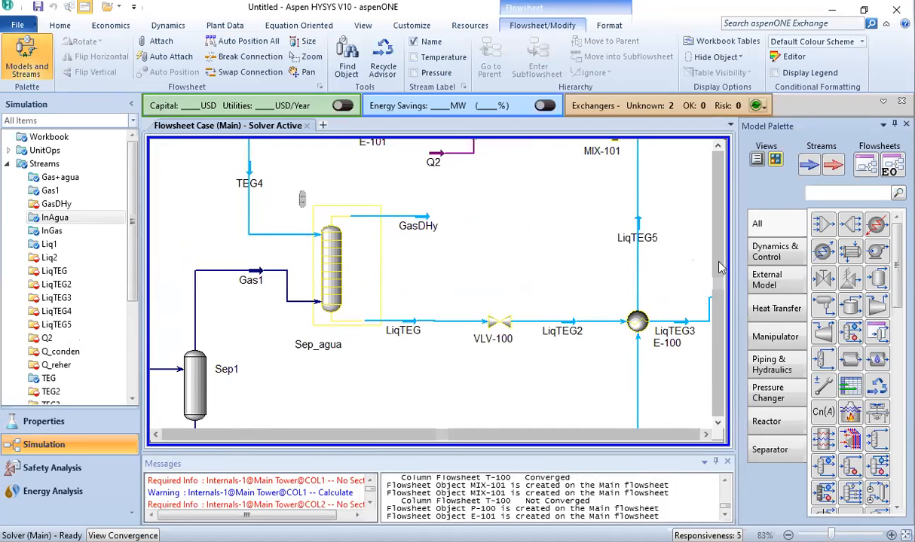
pyautogui.click(718, 145)
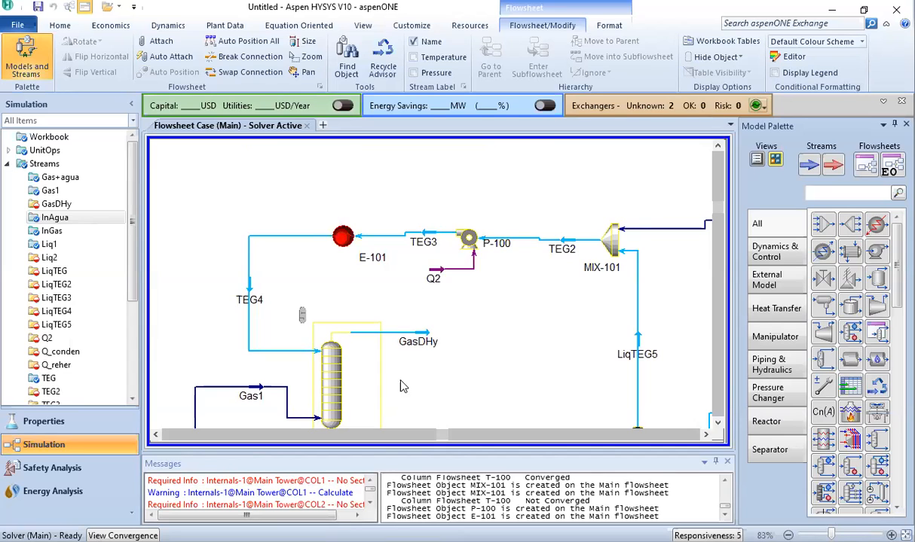
pyautogui.click(423, 338)
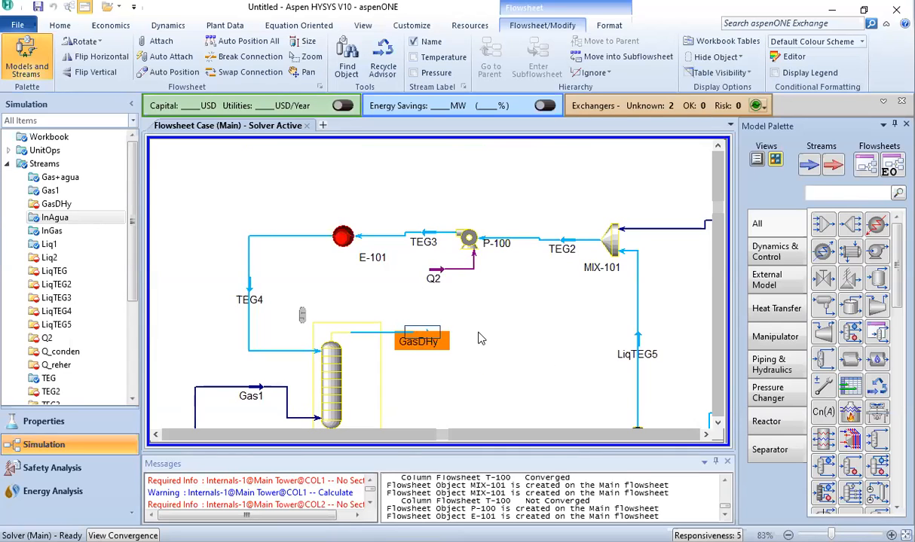
pyautogui.moveTo(422, 344)
pyautogui.doubleClick(336, 238)
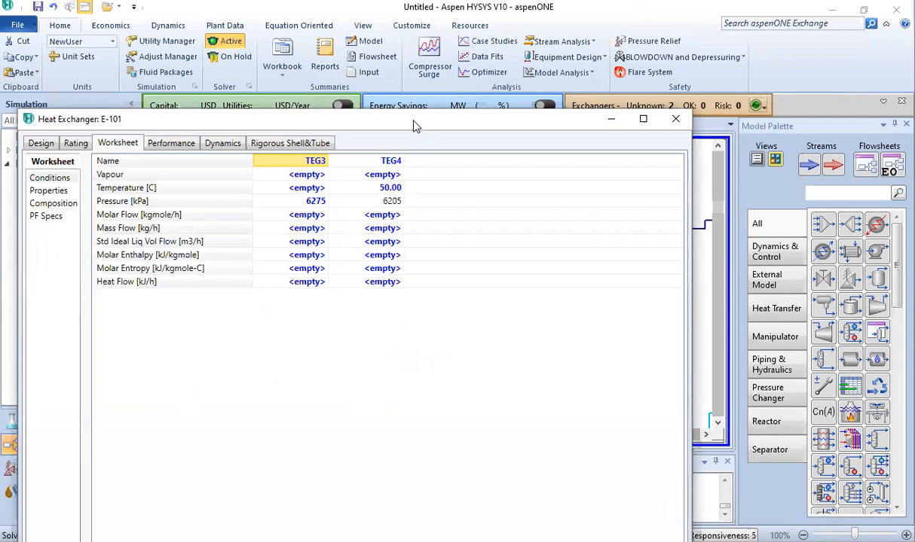
pyautogui.click(44, 144)
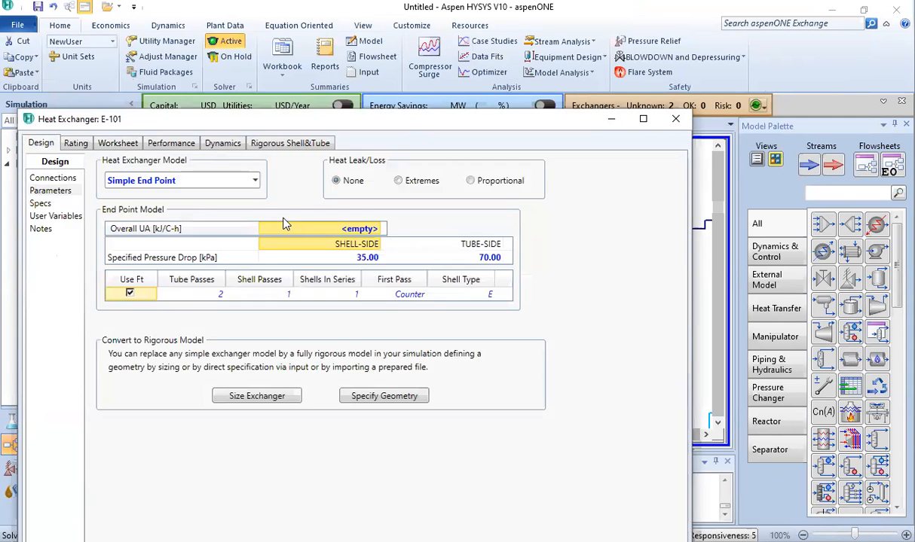
pyautogui.click(60, 178)
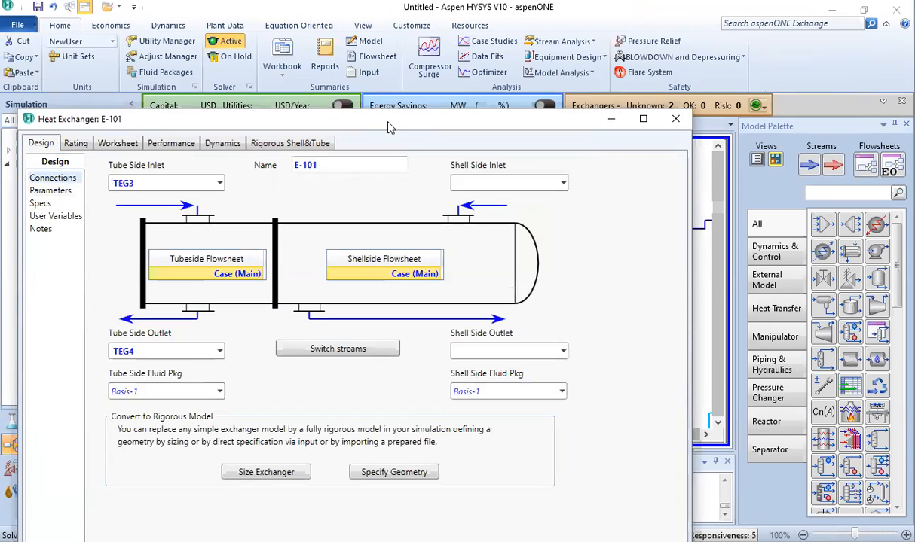
pyautogui.moveTo(390, 128); pyautogui.dragTo(515, 88)
pyautogui.click(625, 144)
pyautogui.click(598, 163)
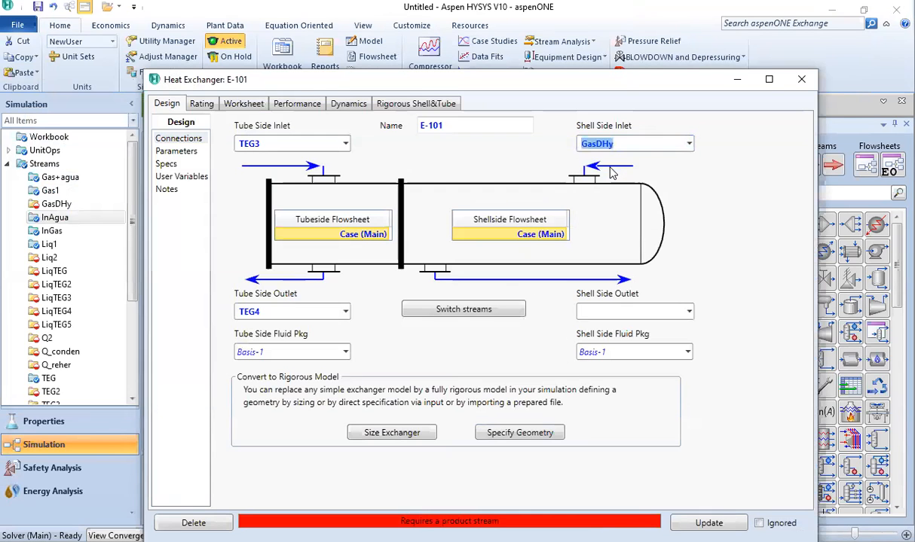
# Step: Create stream GasDHy2 as the shell side outlet of E-101 and close the heat exchanger's window
pyautogui.click(596, 312)
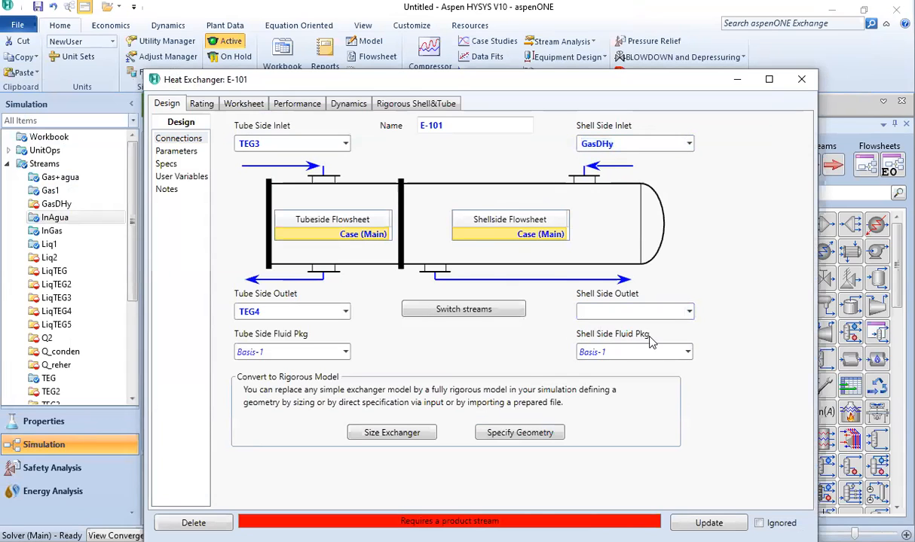
pyautogui.write('GasDHy2')
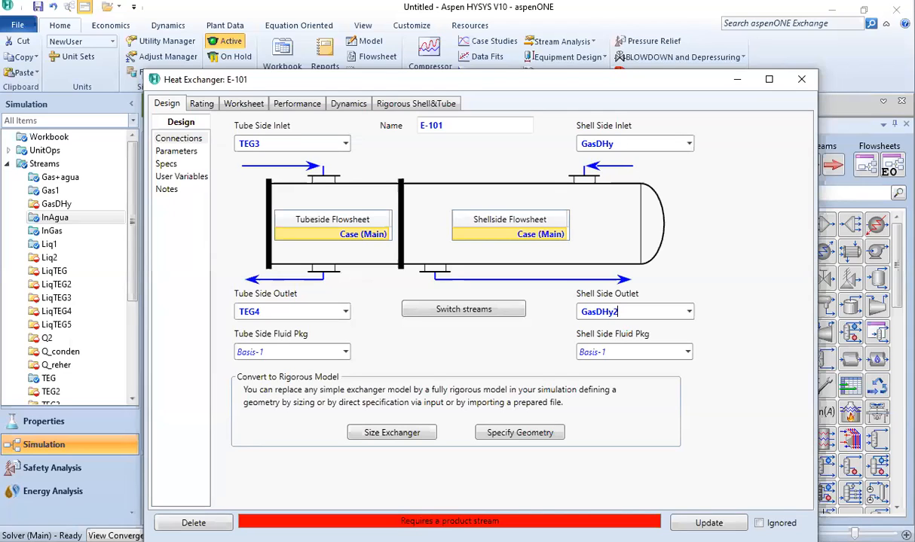
pyautogui.click(469, 360)
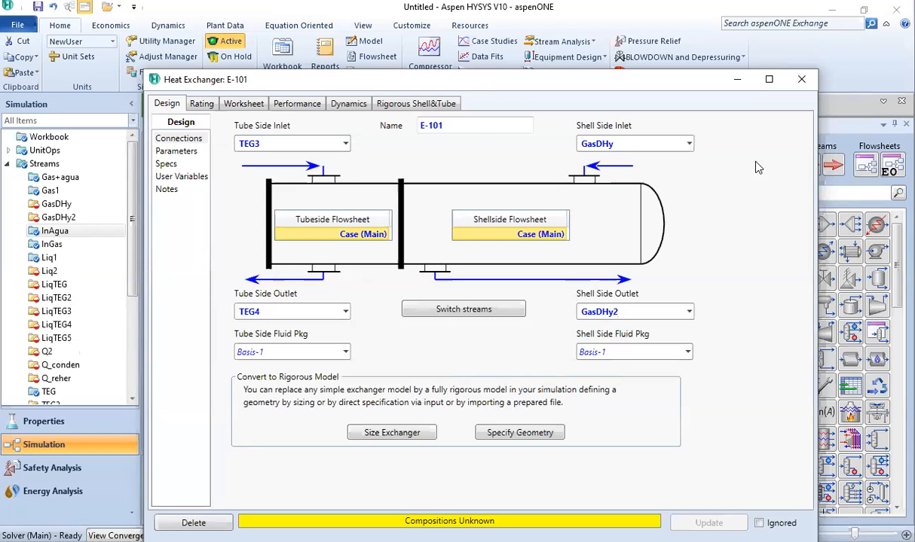
pyautogui.click(801, 79)
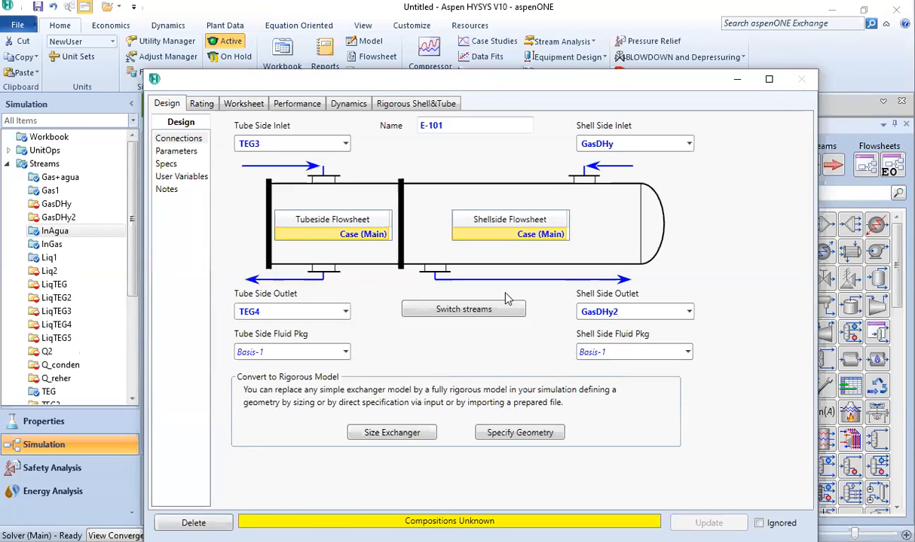
# Step: Flip heat exchanger E-101 vertically on the flowsheet and move stream GasDHy2 higher above it
pyautogui.click(341, 236)
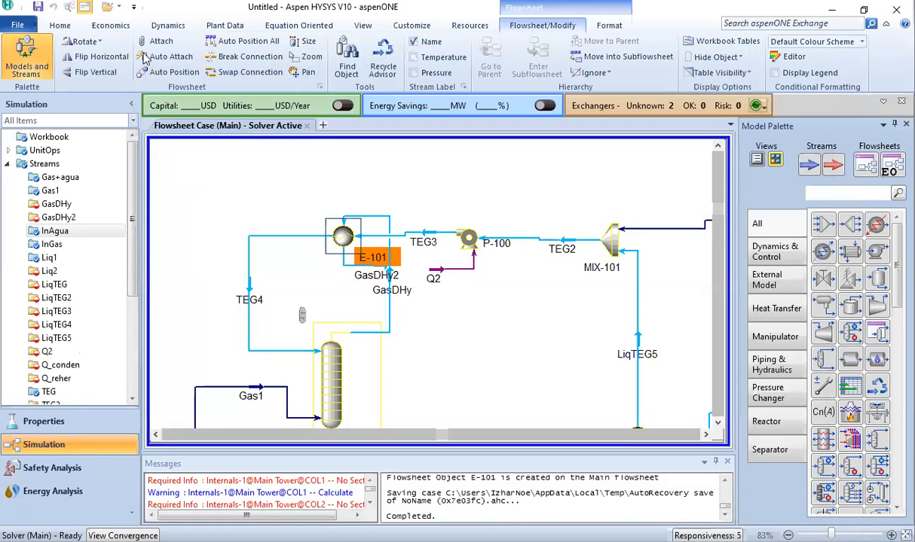
pyautogui.click(84, 72)
pyautogui.click(399, 191)
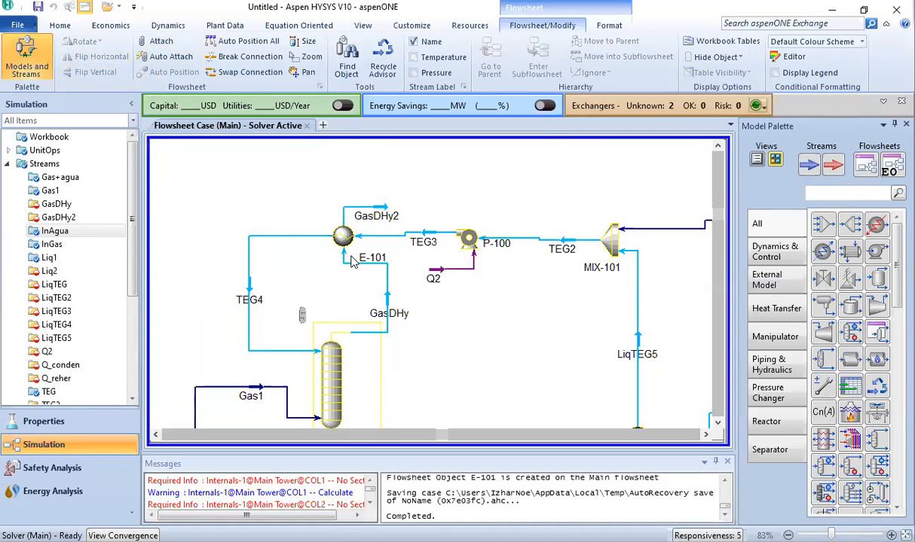
pyautogui.click(718, 145)
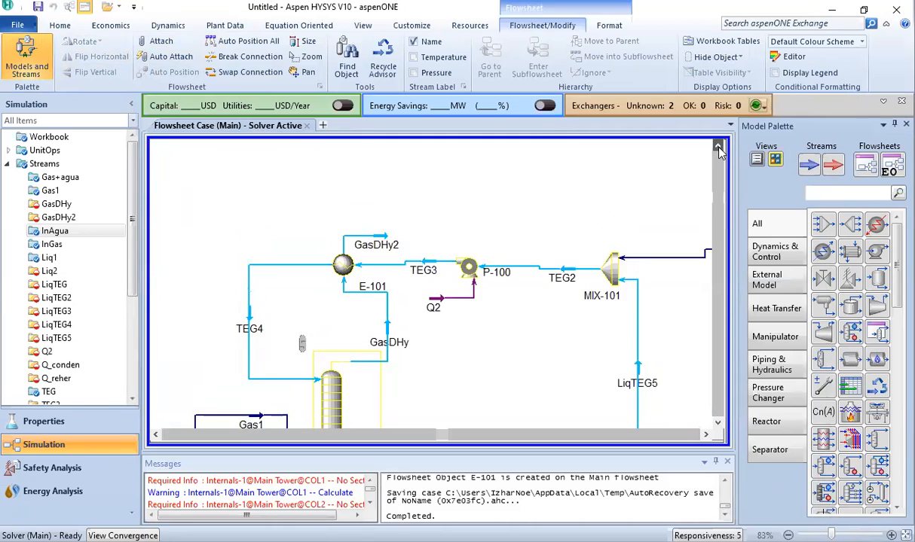
pyautogui.click(718, 148)
pyautogui.moveTo(370, 297); pyautogui.dragTo(382, 211)
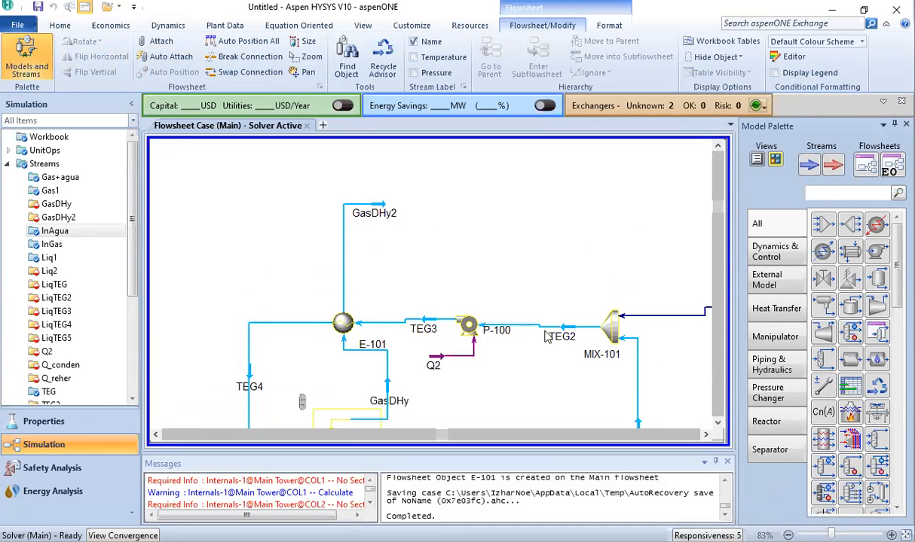
# Step: Try to run the absorber column Sep_agua with TEG4 as its top stage inlet, and close the column's window
pyautogui.scroll(-2, 545, 265)
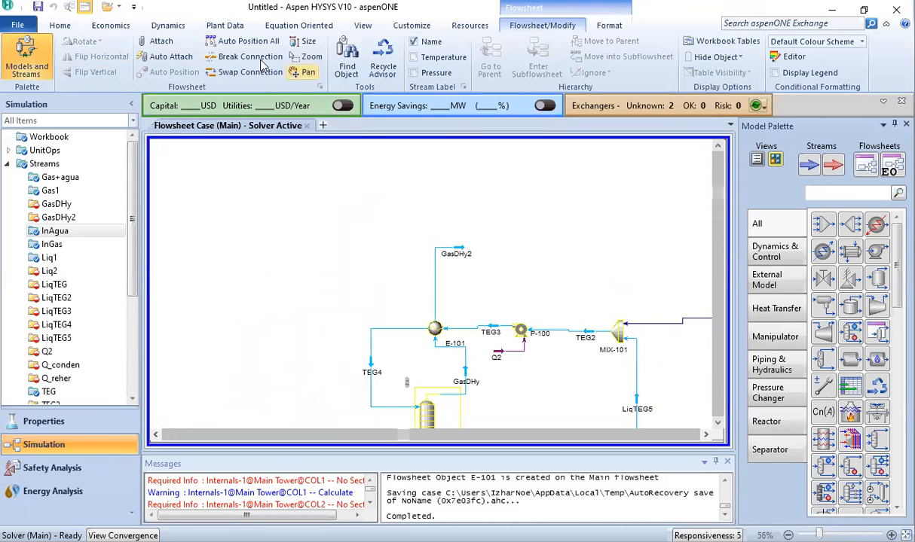
pyautogui.click(60, 25)
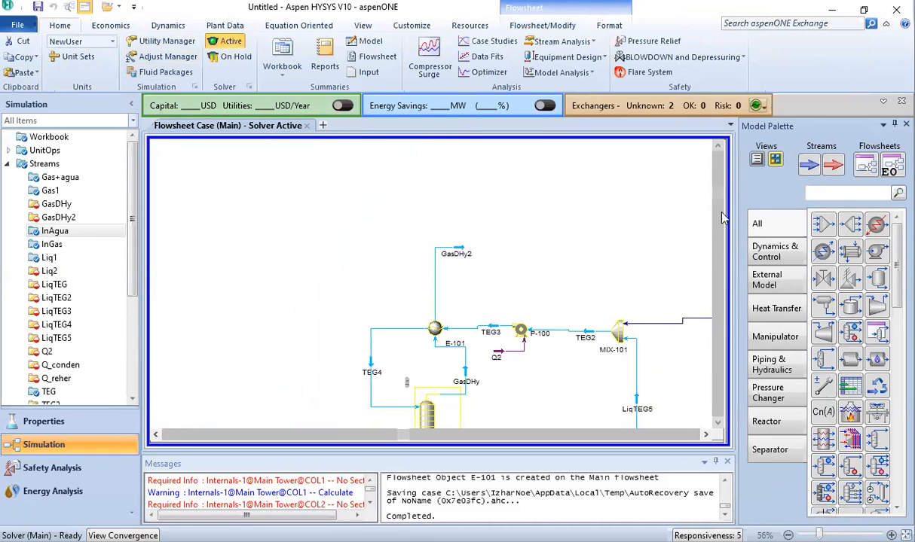
pyautogui.click(718, 424)
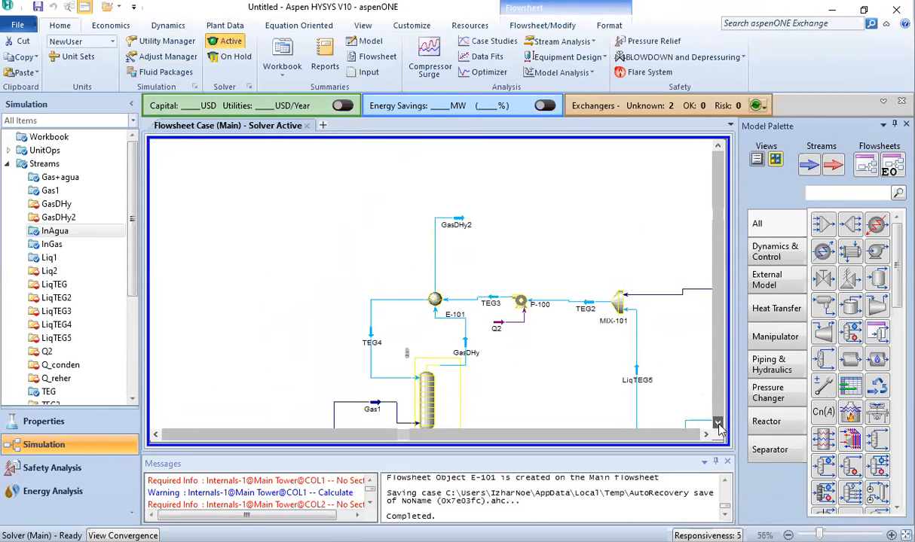
pyautogui.click(718, 423)
pyautogui.click(718, 424)
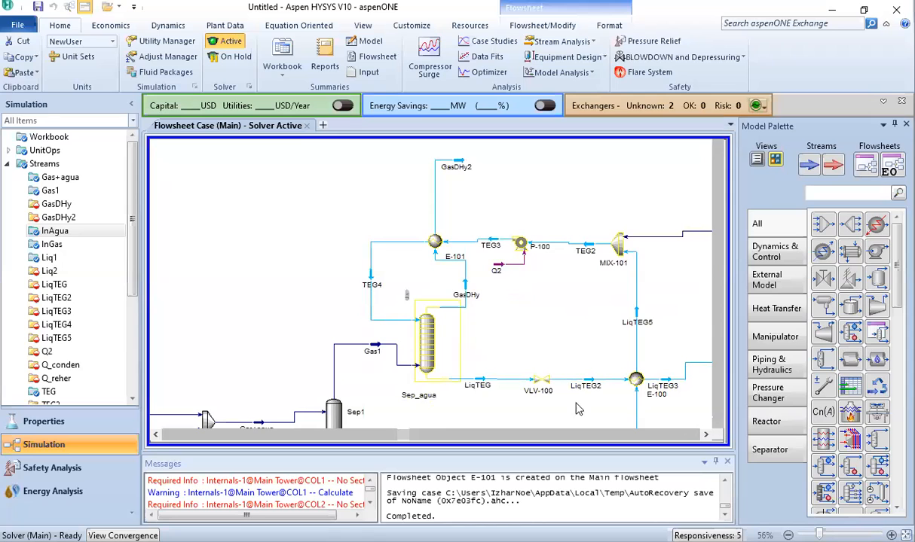
pyautogui.doubleClick(427, 348)
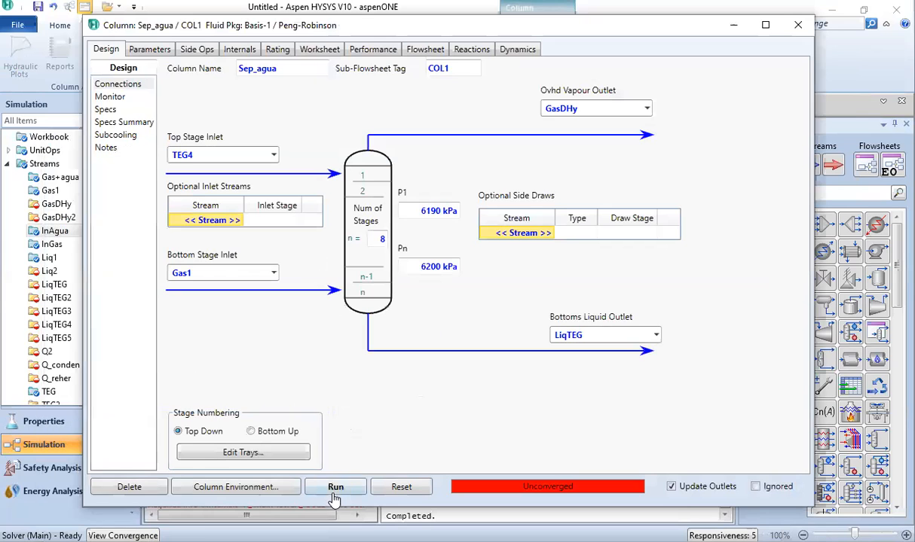
pyautogui.click(335, 487)
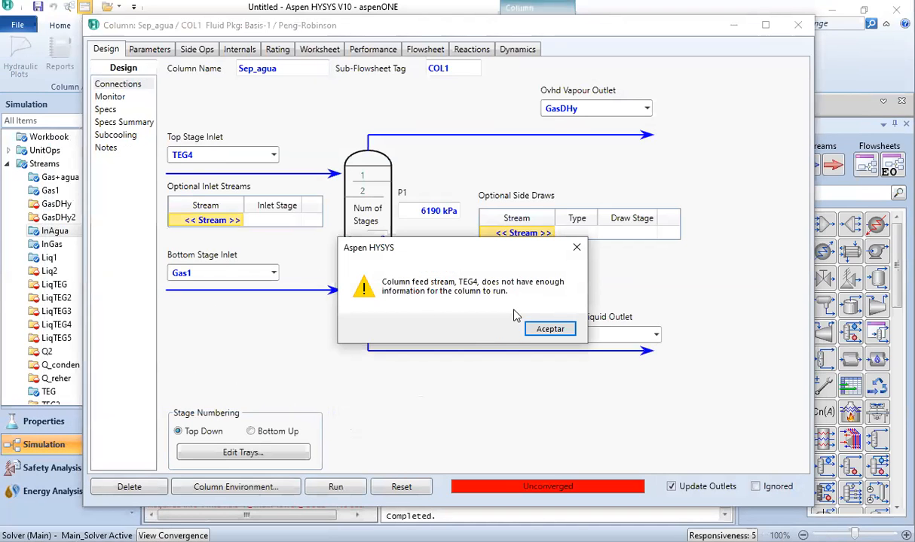
pyautogui.click(535, 330)
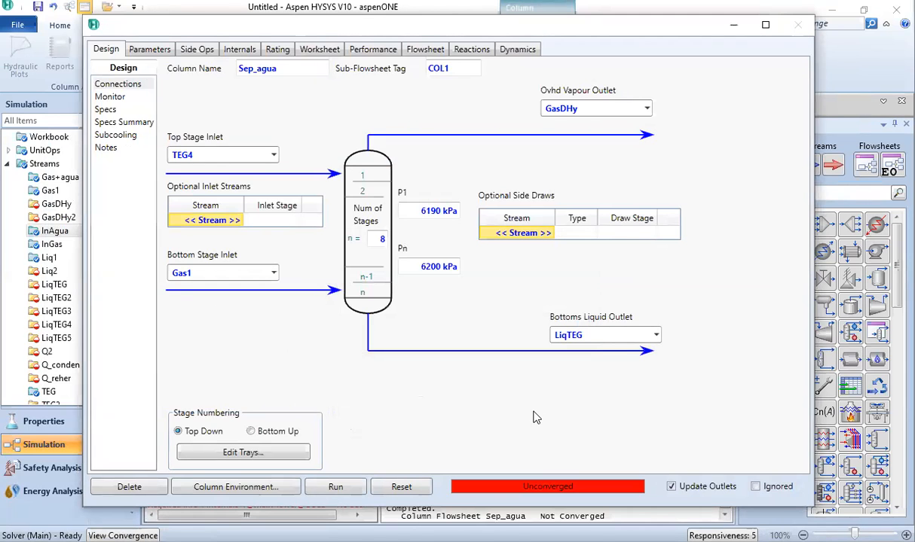
pyautogui.press('Escape')
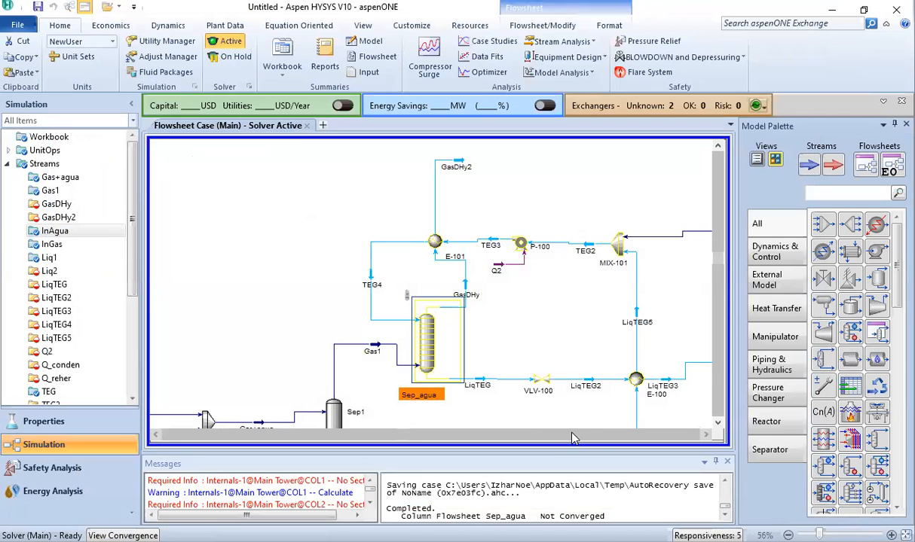
# Step: Move the horizontal run of the LiqTEG4 line between column T-100 and exchanger E-100 closer beneath the column
pyautogui.click(705, 436)
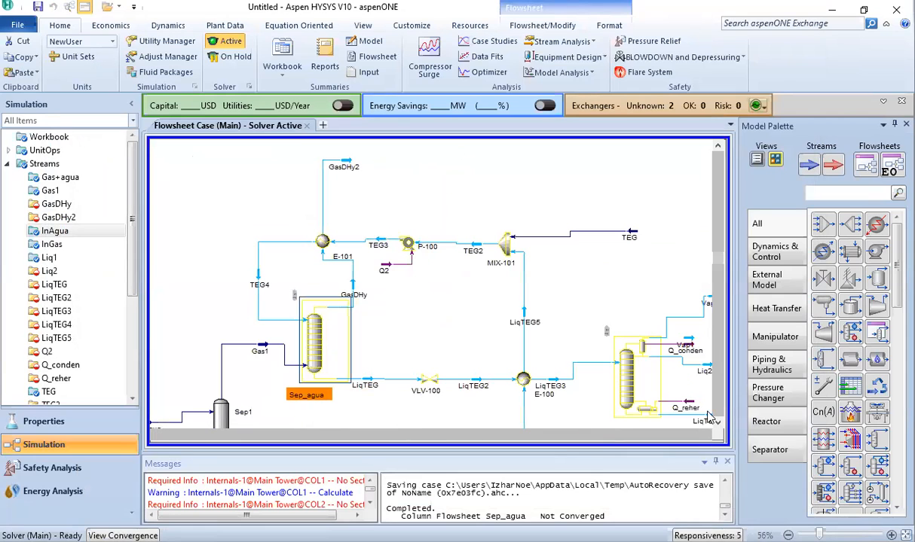
pyautogui.click(717, 424)
pyautogui.click(718, 426)
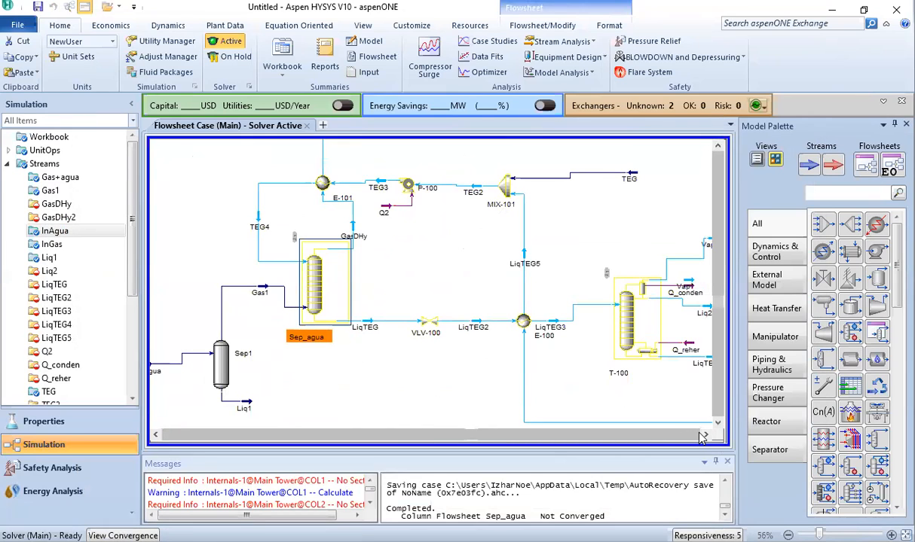
pyautogui.click(701, 436)
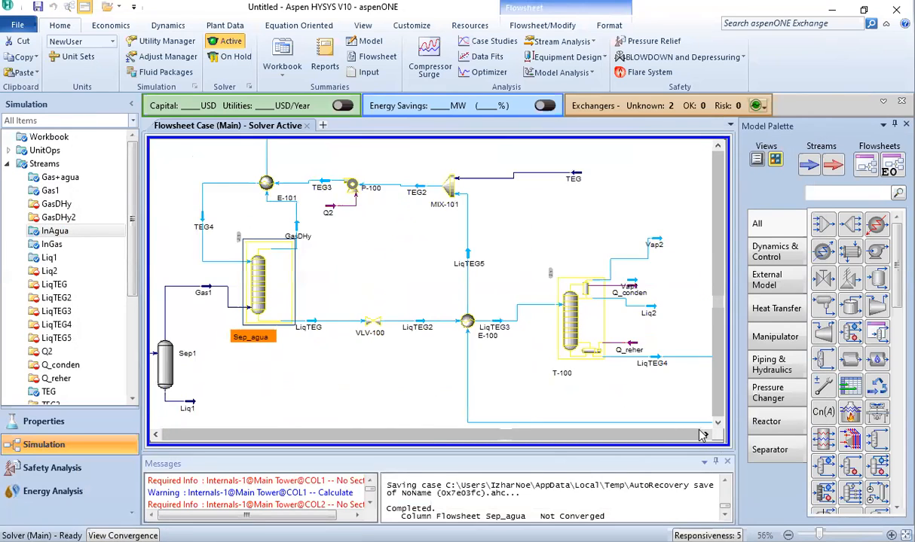
pyautogui.click(701, 435)
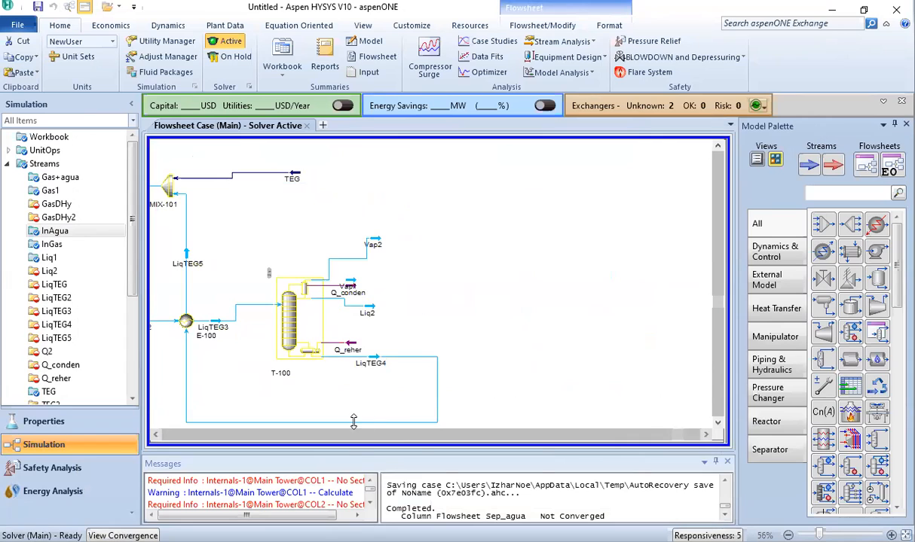
pyautogui.moveTo(353, 422)
pyautogui.moveTo(253, 422); pyautogui.dragTo(284, 393)
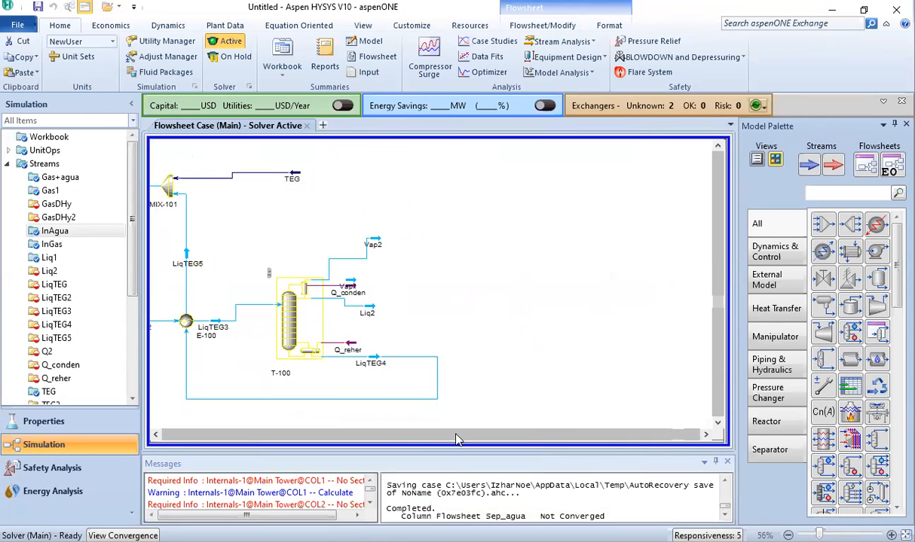
# Step: Check the pressure and other conditions of stream TEG3 between pump P-100 and exchanger E-101, and close the stream's window
pyautogui.click(156, 435)
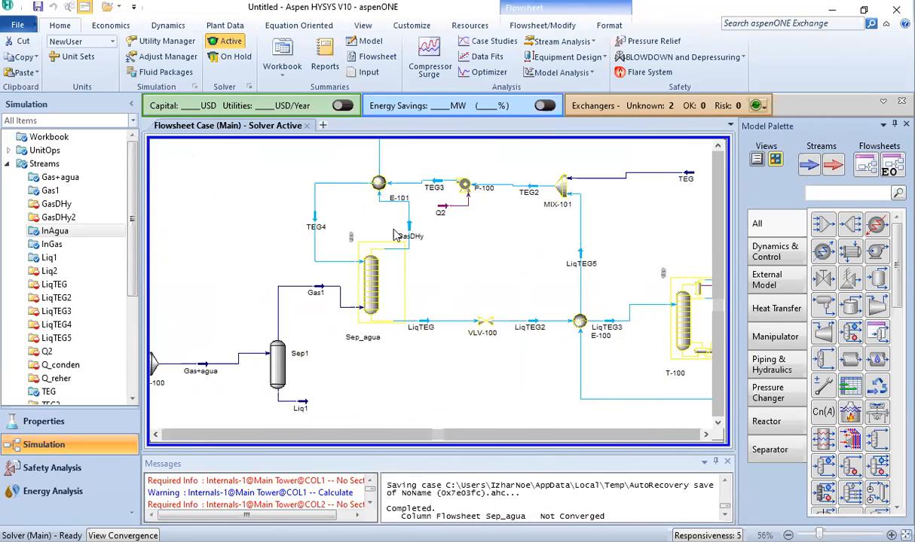
pyautogui.moveTo(455, 194)
pyautogui.click(449, 195)
pyautogui.doubleClick(449, 195)
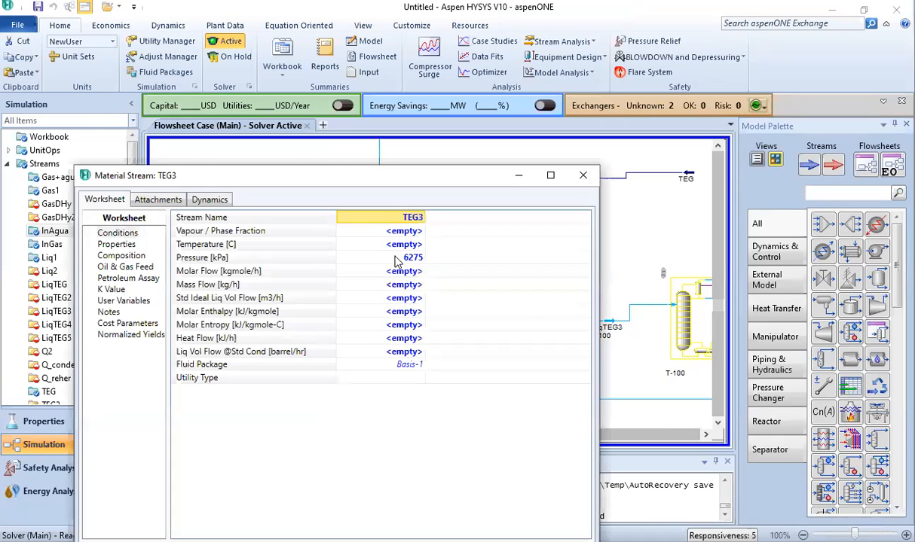
pyautogui.click(397, 258)
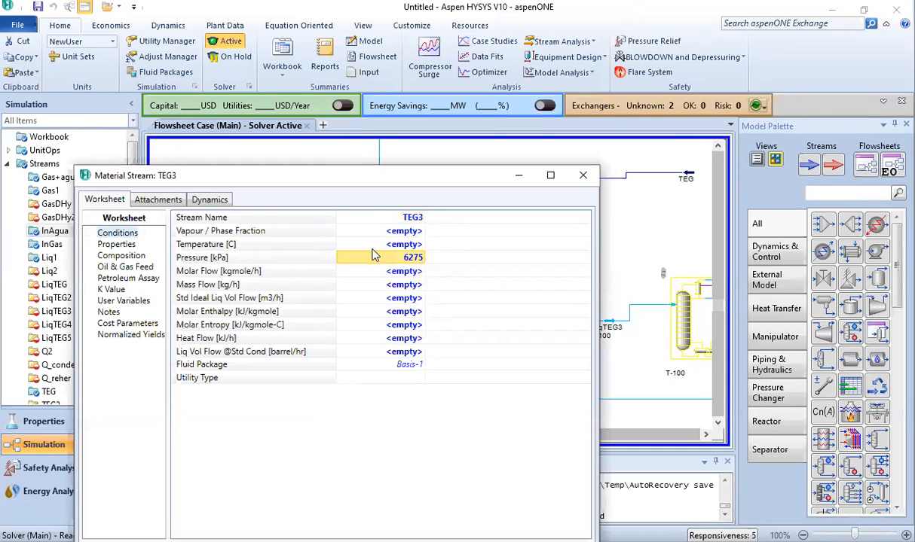
pyautogui.click(583, 177)
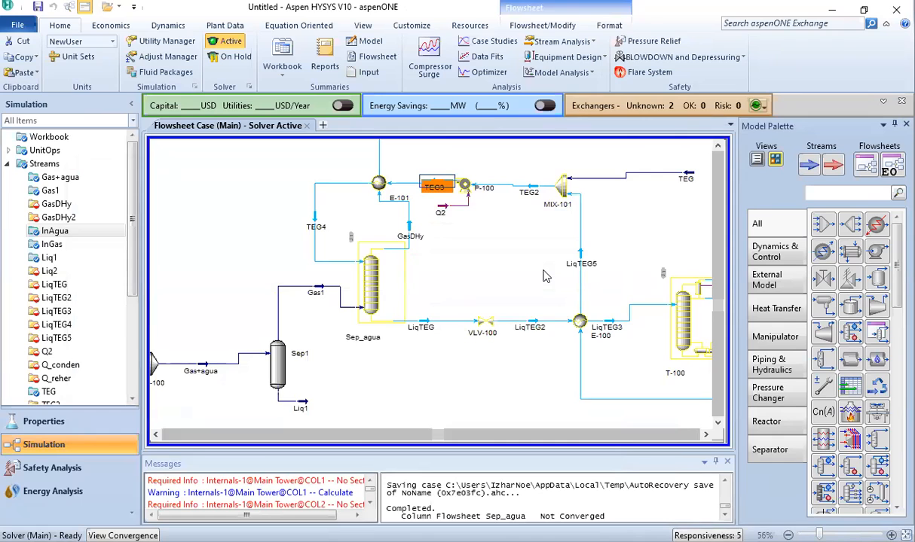
# Step: Review heat exchanger E-100's specified pressure drops and the conditions of its connected streams, and close its window
pyautogui.click(579, 325)
pyautogui.doubleClick(579, 326)
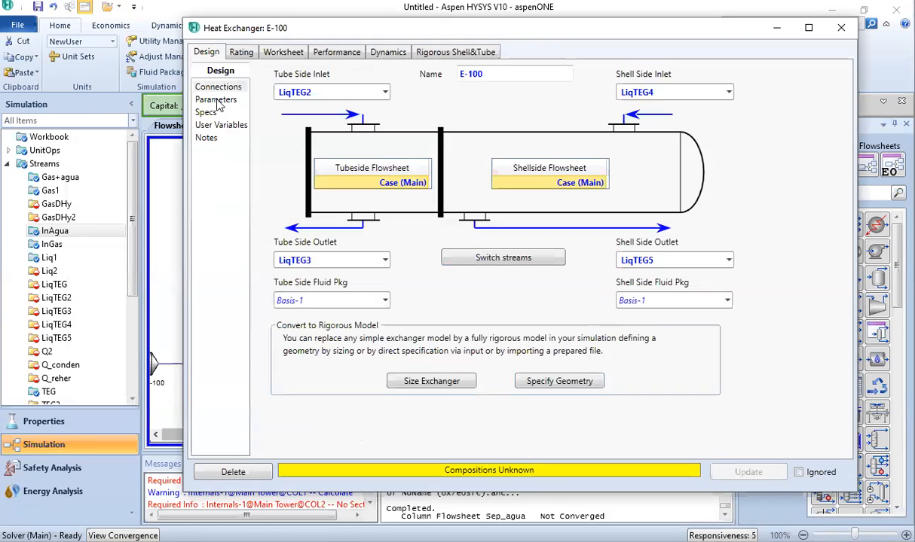
pyautogui.click(213, 98)
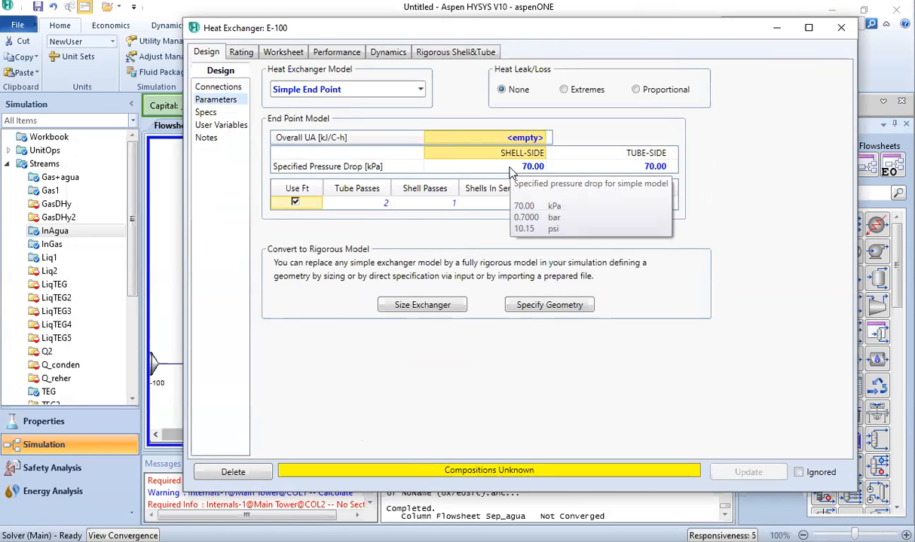
pyautogui.click(550, 166)
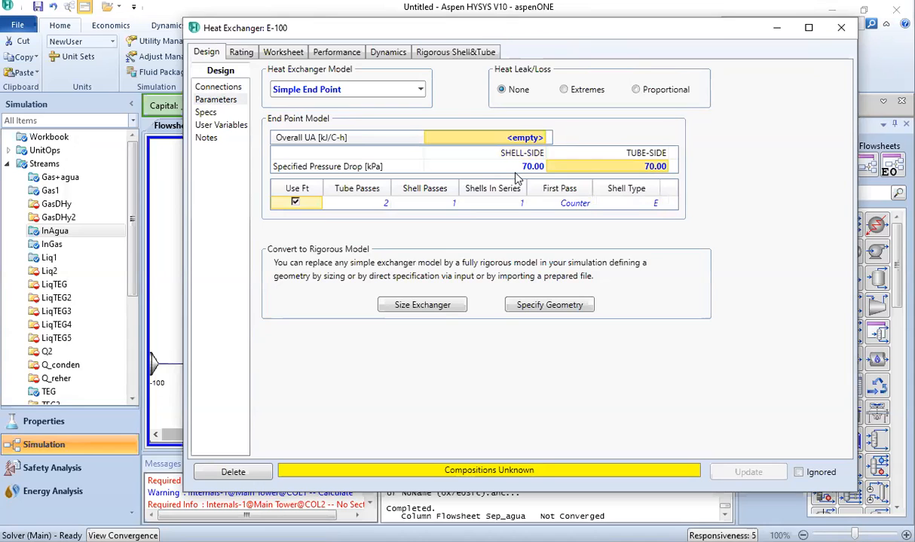
pyautogui.click(284, 53)
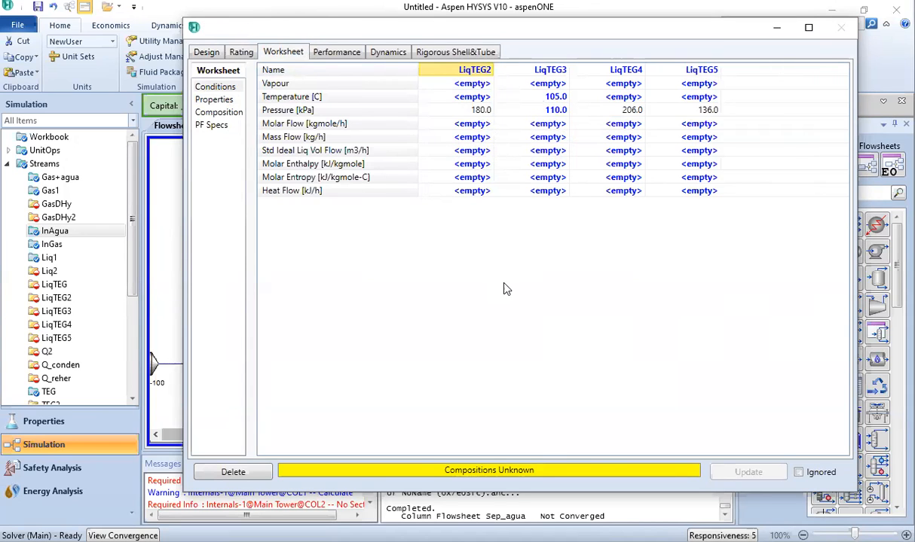
pyautogui.press('Escape')
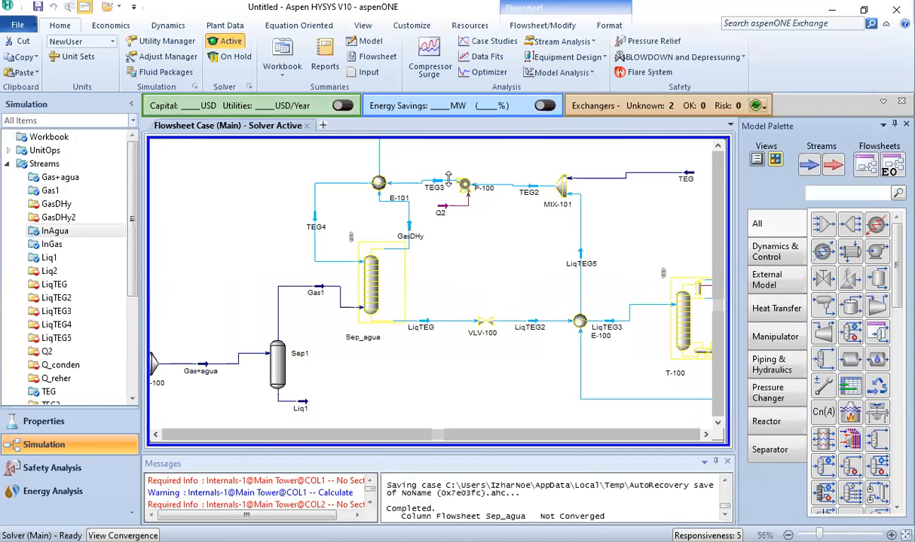
# Step: Review heat exchanger E-101's stream conditions and its shell-side and tube-side pressure drops, and close its window
pyautogui.doubleClick(379, 187)
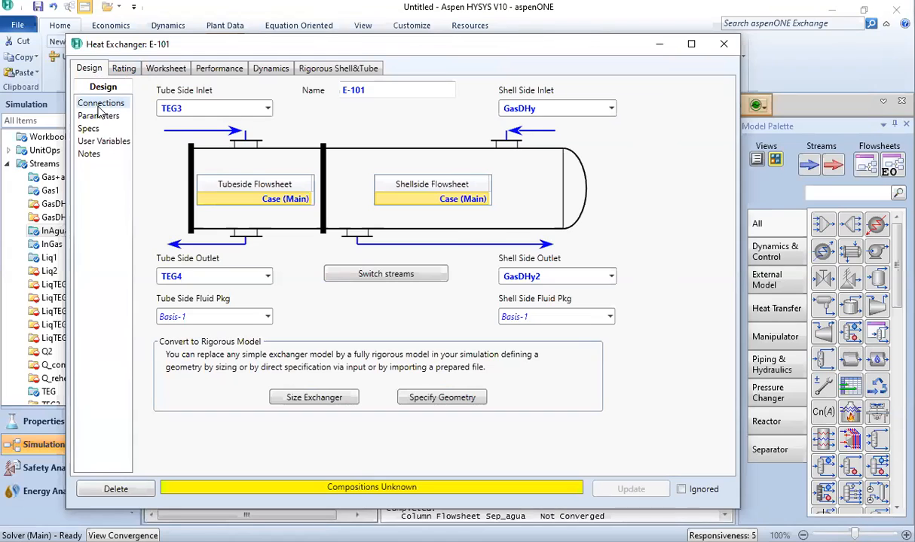
pyautogui.click(168, 69)
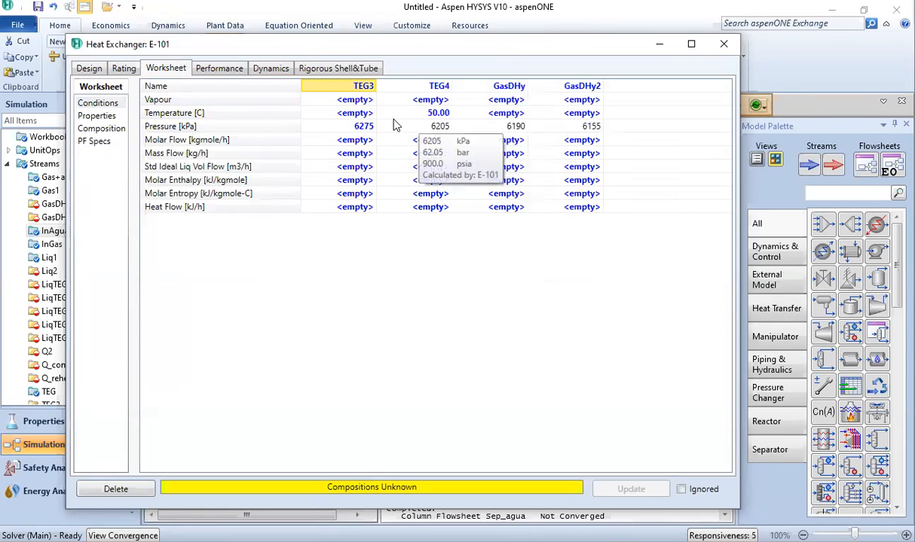
pyautogui.click(79, 68)
pyautogui.click(93, 116)
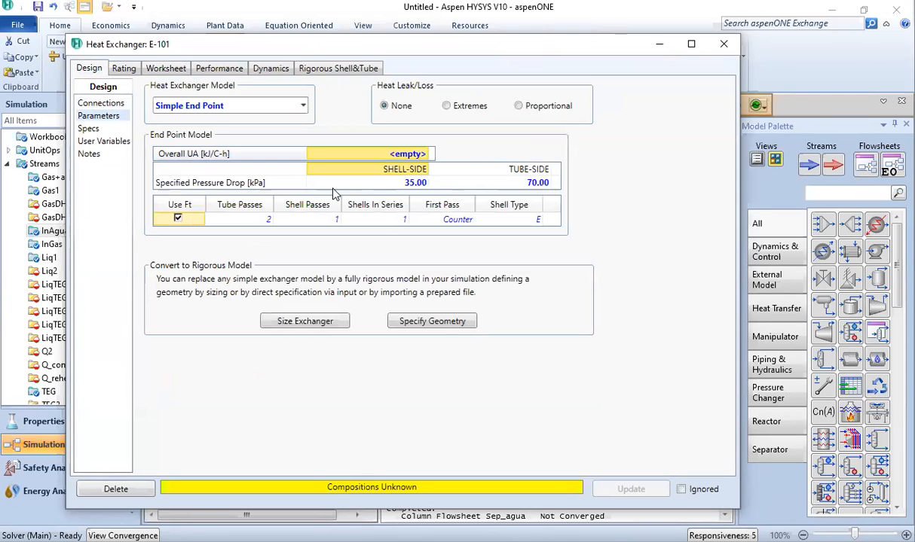
pyautogui.click(519, 182)
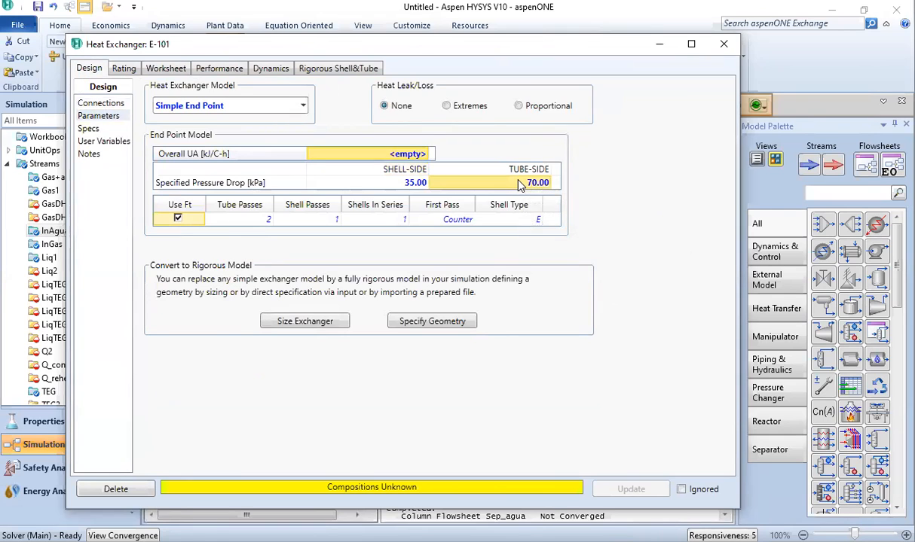
pyautogui.click(380, 182)
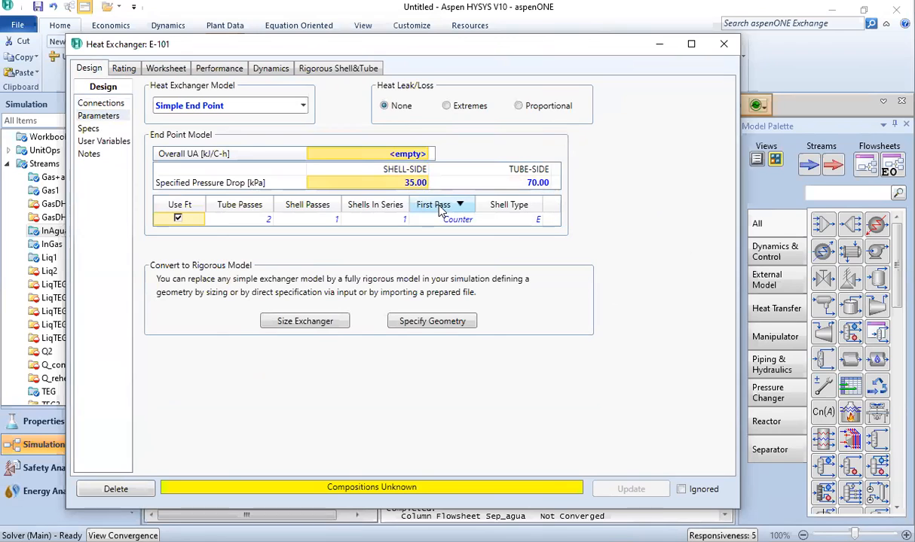
pyautogui.click(724, 47)
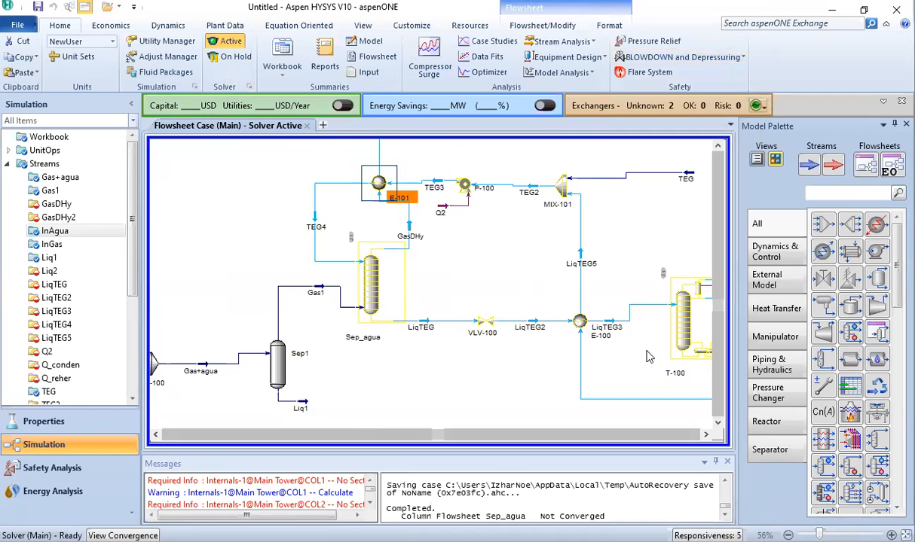
# Step: Try again to run absorber column Sep_agua, close its window, and check stream TEG4's conditions on the flowsheet
pyautogui.click(389, 292)
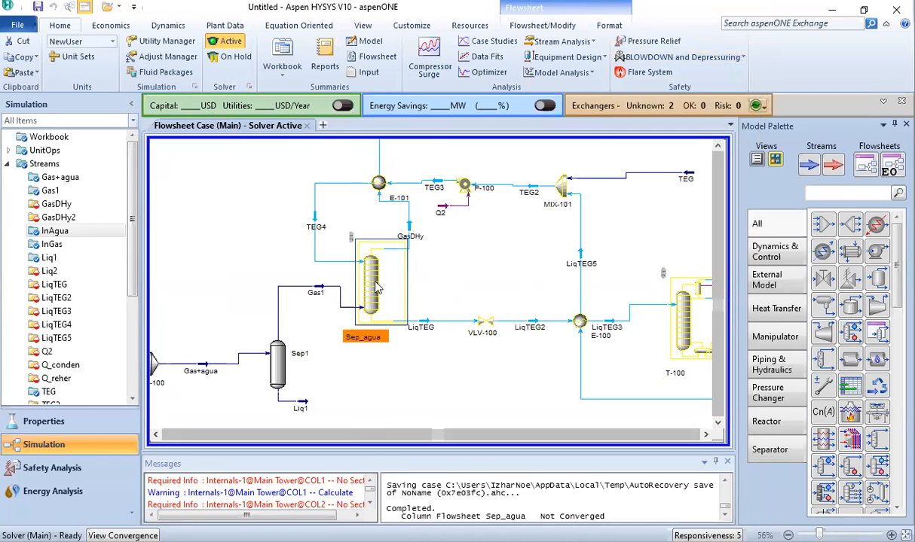
pyautogui.doubleClick(389, 293)
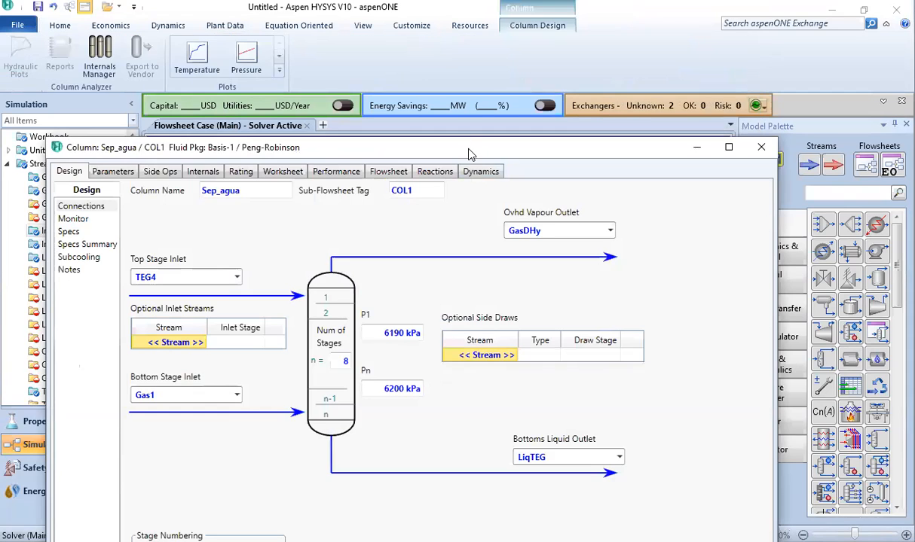
pyautogui.moveTo(467, 150); pyautogui.dragTo(529, 22)
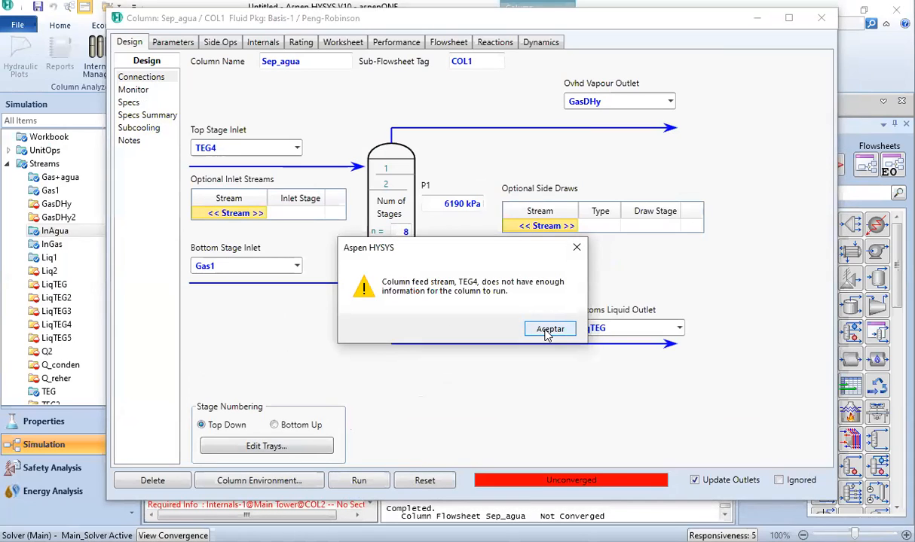
pyautogui.click(549, 330)
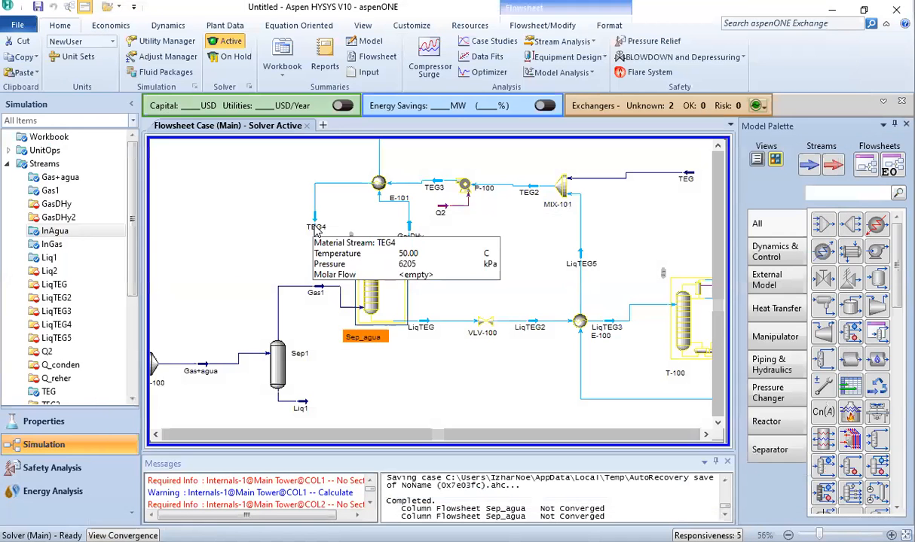
pyautogui.click(315, 227)
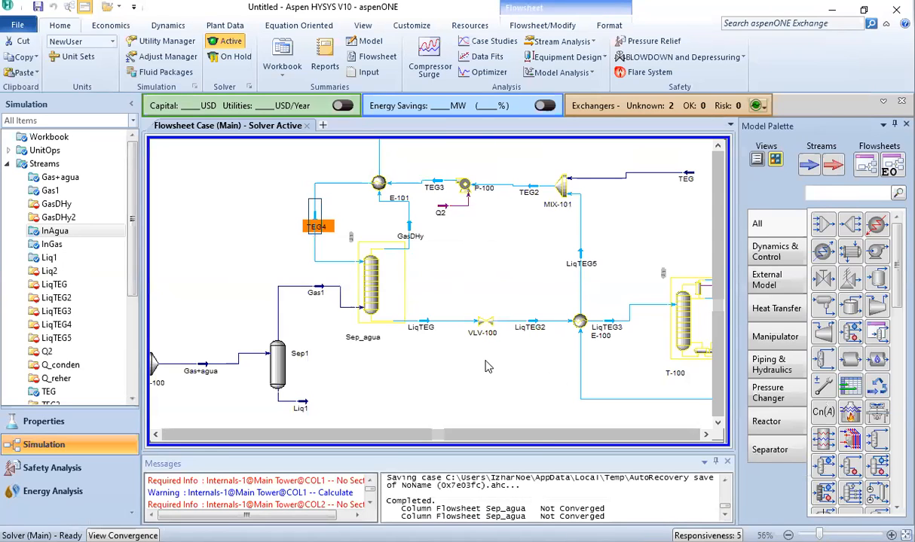
# Step: Inspect the conditions of valve VLV-100 and its inlet stream LiqTEG, and close the valve's window
pyautogui.click(484, 322)
pyautogui.doubleClick(484, 322)
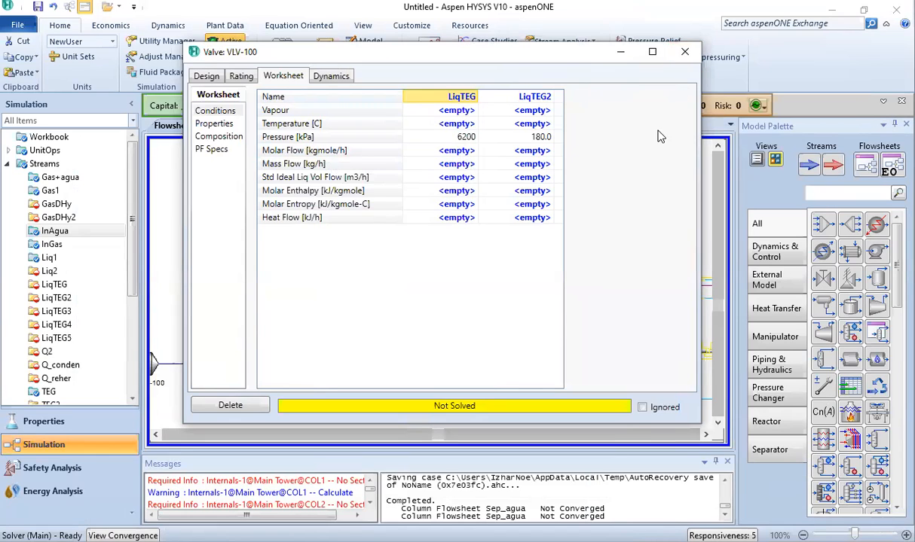
pyautogui.click(689, 55)
pyautogui.click(427, 328)
pyautogui.doubleClick(428, 329)
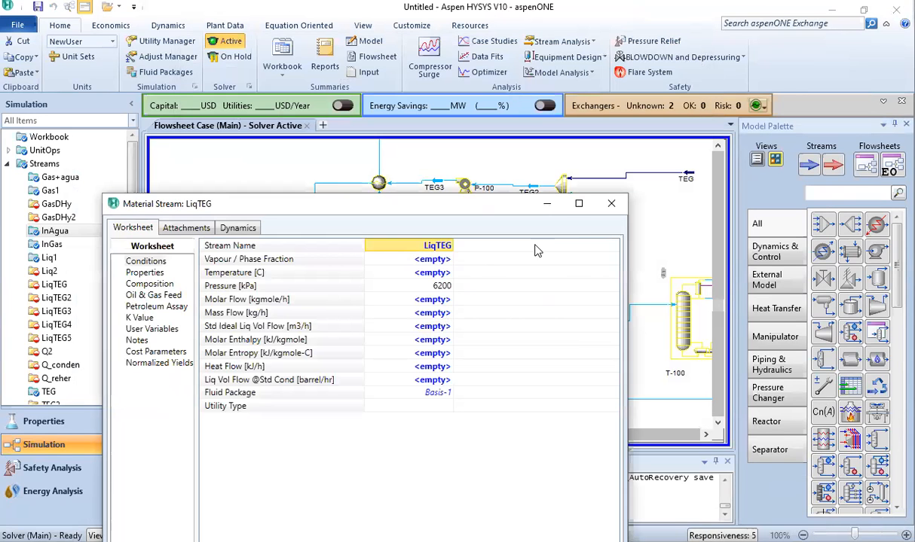
pyautogui.doubleClick(490, 325)
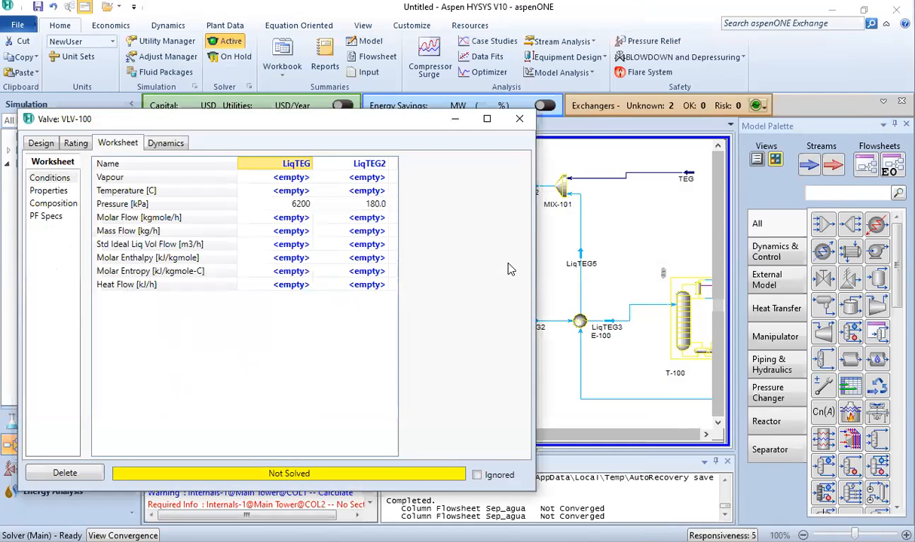
pyautogui.click(520, 119)
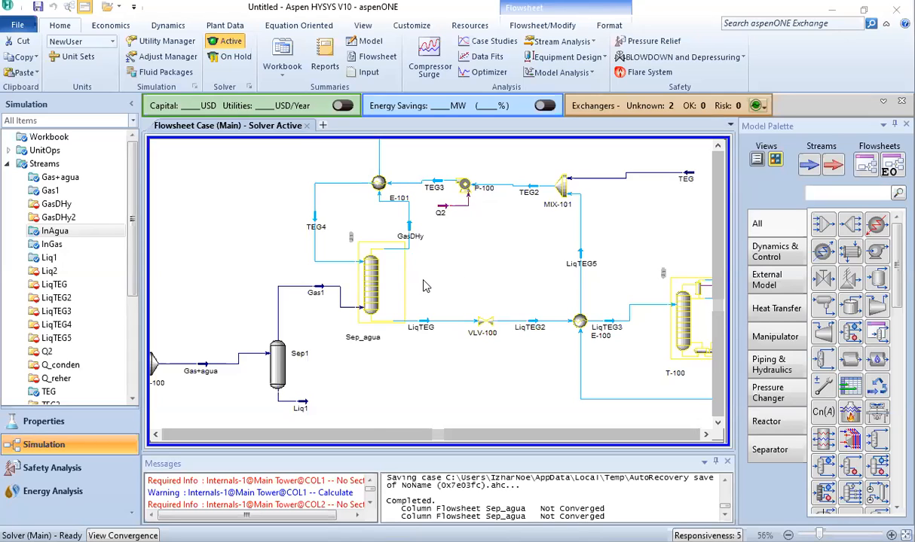
# Step: Break the connection between valve VLV-100 and its outlet stream LiqTEG2 on the flowsheet
pyautogui.scroll(1, 480, 281)
pyautogui.scroll(-2, 480, 281)
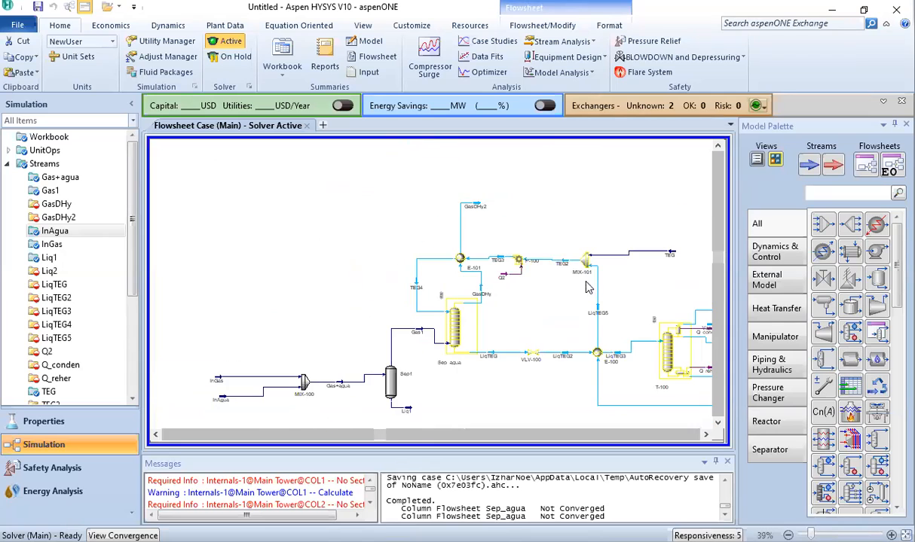
pyautogui.scroll(-2, 676, 407)
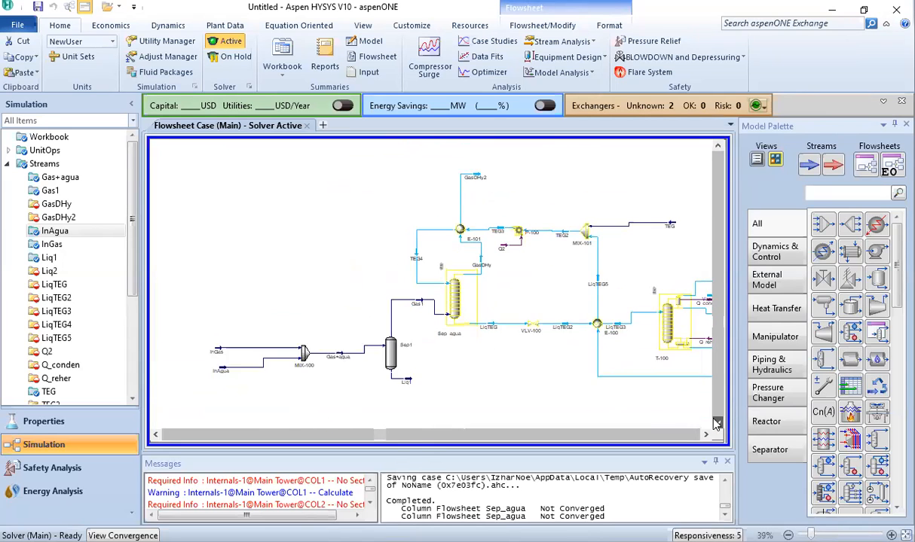
pyautogui.click(706, 435)
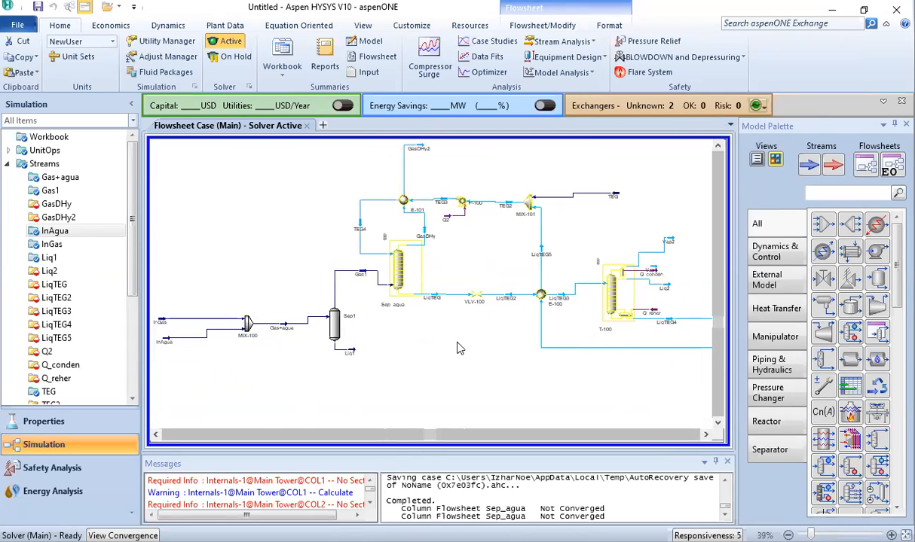
pyautogui.moveTo(479, 303)
pyautogui.click(542, 25)
pyautogui.click(249, 57)
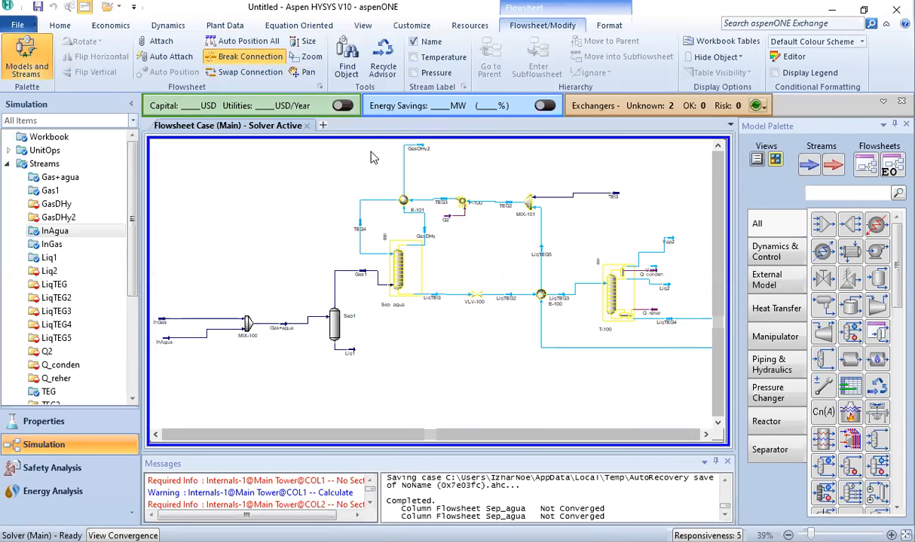
pyautogui.click(460, 294)
pyautogui.click(259, 60)
pyautogui.click(460, 296)
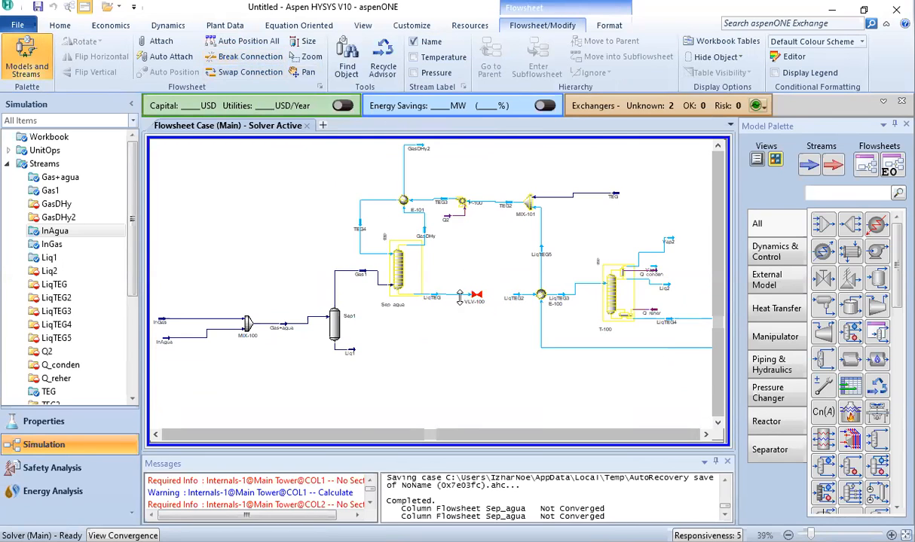
# Step: Disconnect stream LiqTEG from valve VLV-100 and move the detached valve below the glycol line
pyautogui.click(233, 57)
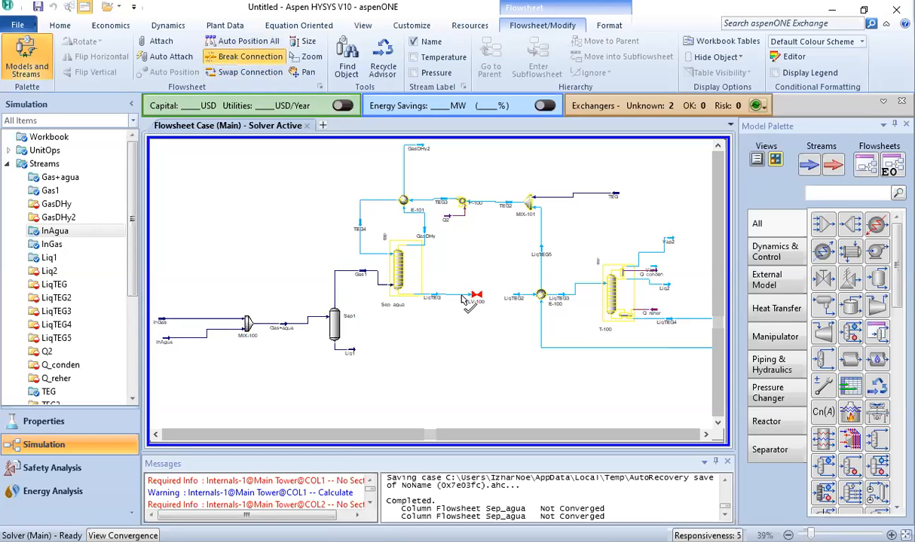
pyautogui.click(447, 297)
pyautogui.moveTo(486, 302); pyautogui.dragTo(491, 353)
pyautogui.click(525, 323)
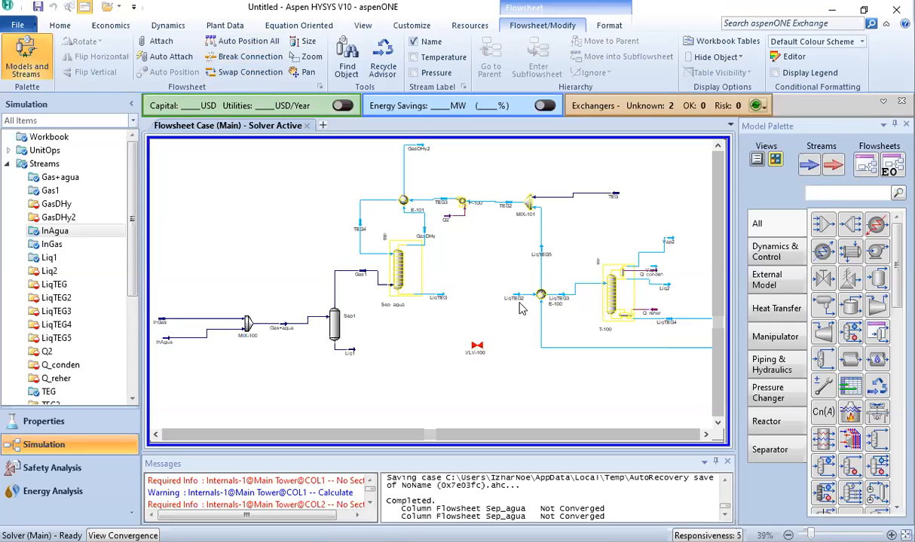
# Step: Disconnect stream LiqTEG2 from heat exchanger E-100 and move the detached stream below the glycol line
pyautogui.click(233, 56)
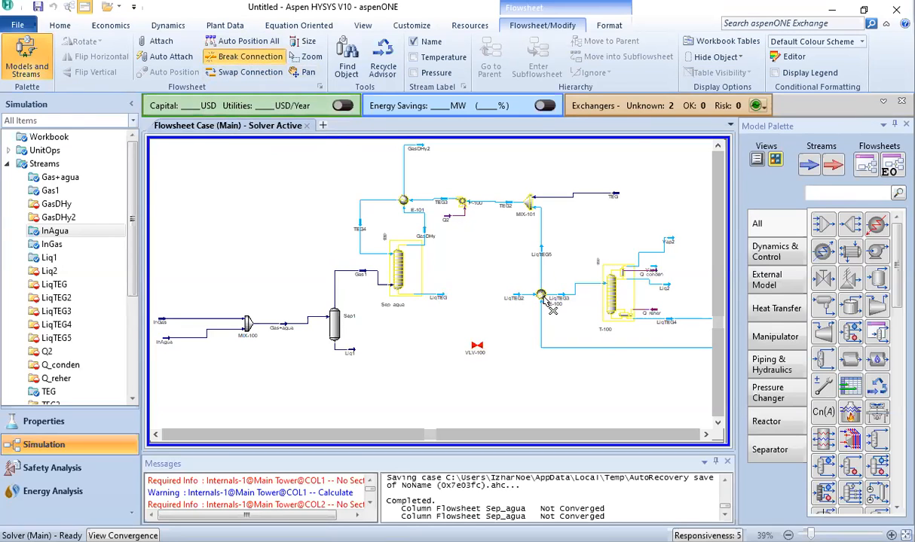
pyautogui.click(526, 295)
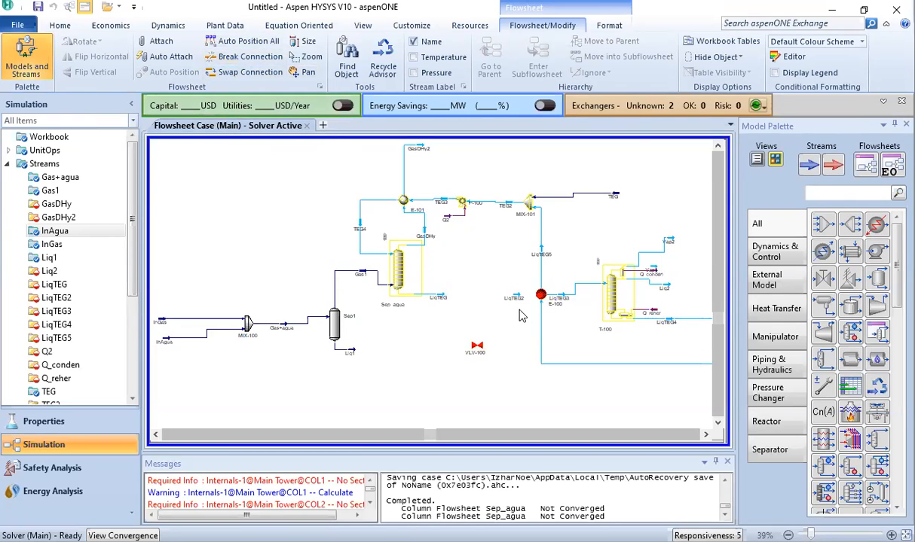
pyautogui.moveTo(517, 298); pyautogui.dragTo(516, 336)
pyautogui.click(490, 311)
# Step: Connect stream LiqTEG as the tube side inlet of heat exchanger E-100
pyautogui.doubleClick(542, 296)
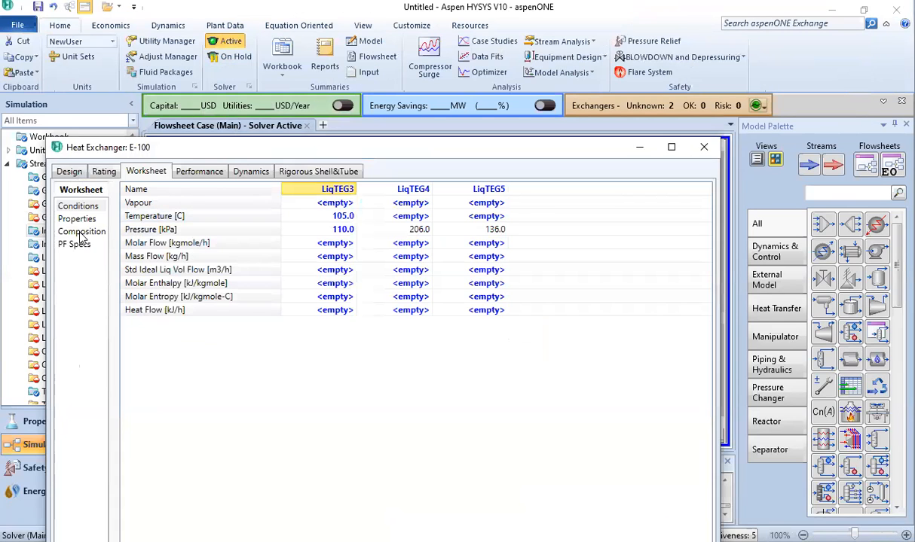
pyautogui.click(68, 172)
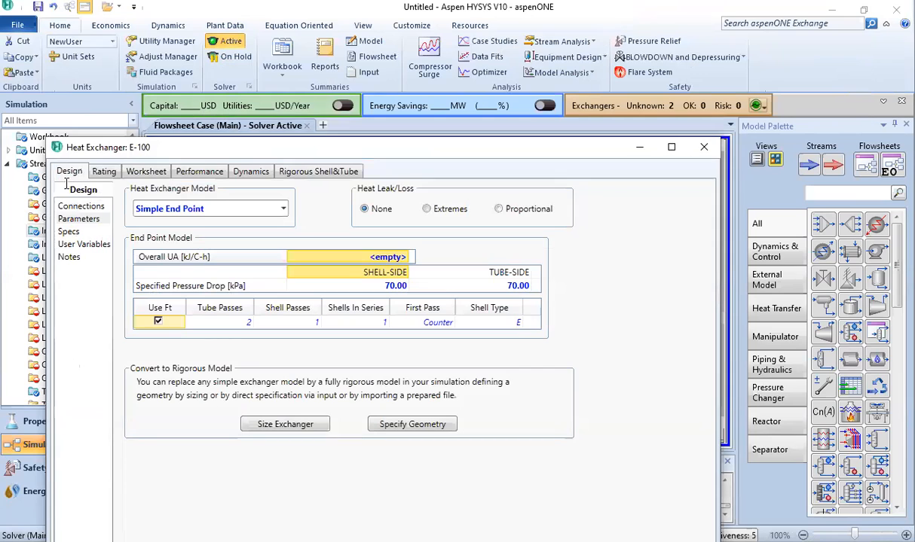
pyautogui.click(73, 206)
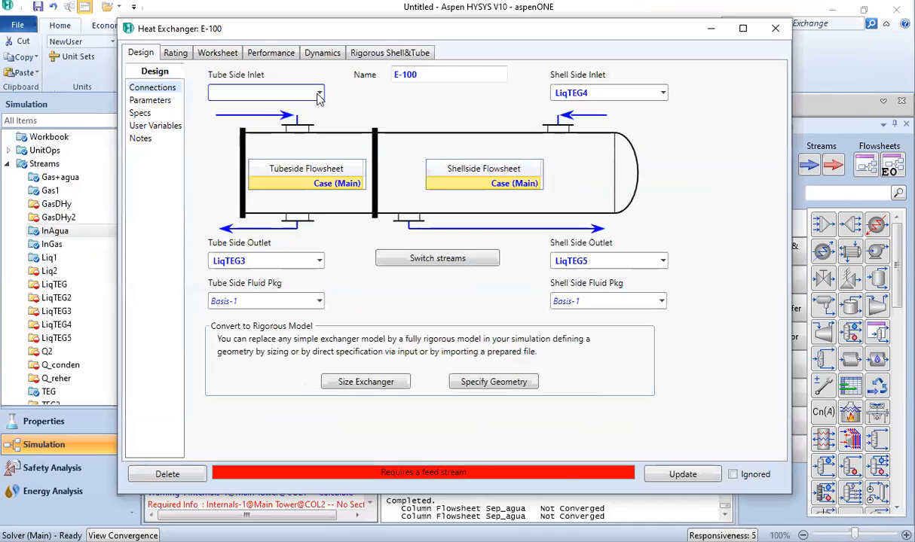
pyautogui.click(318, 94)
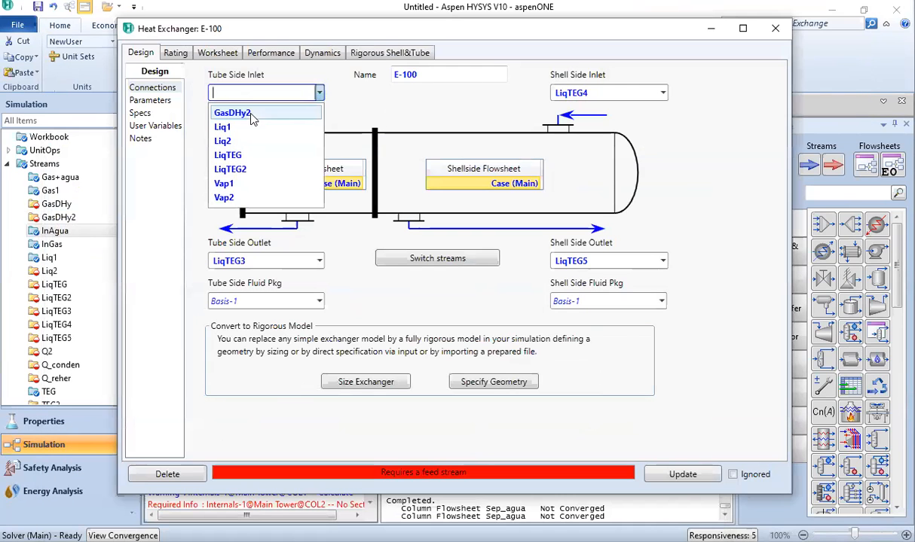
pyautogui.click(241, 155)
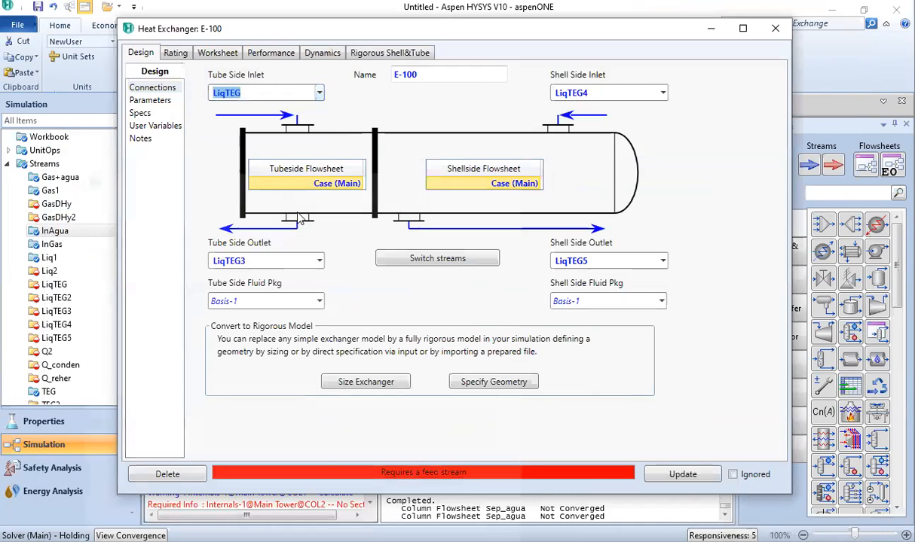
pyautogui.moveTo(279, 178); pyautogui.dragTo(305, 74)
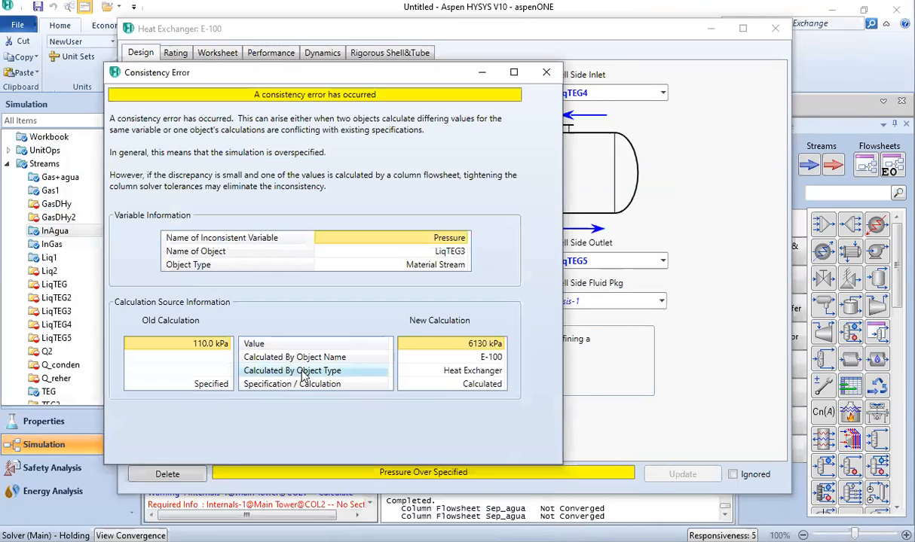
# Step: Dismiss the pressure consistency error and disconnect stream LiqTEG from heat exchanger E-100 on the flowsheet
pyautogui.click(366, 371)
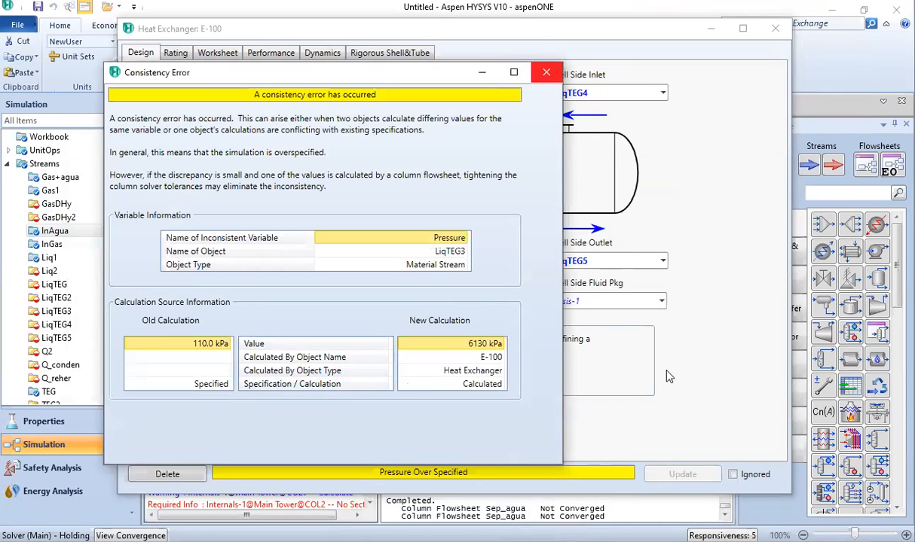
pyautogui.click(775, 30)
pyautogui.click(775, 30)
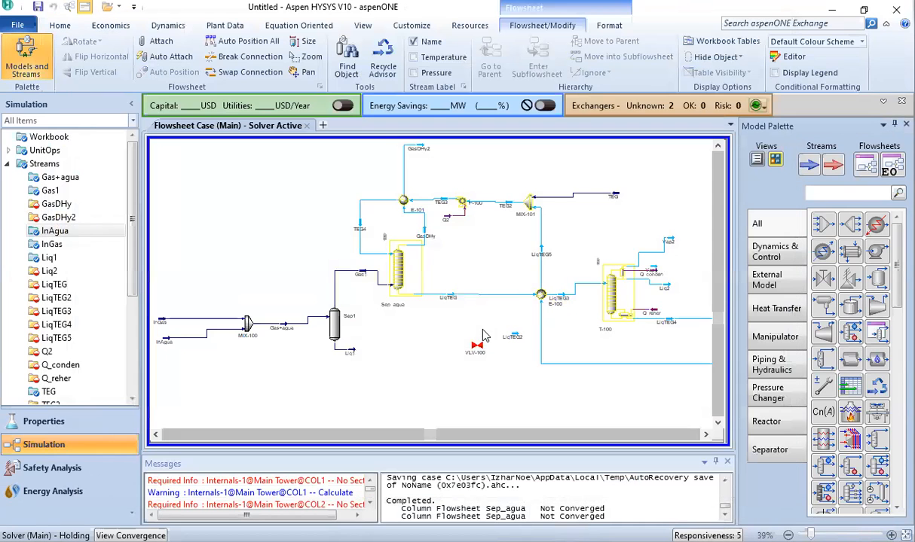
pyautogui.scroll(3, 457, 292)
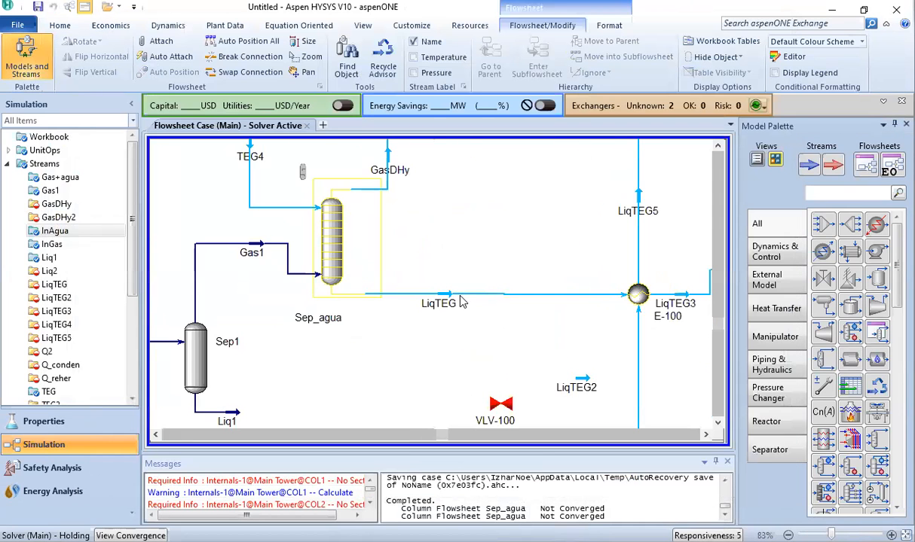
pyautogui.click(242, 57)
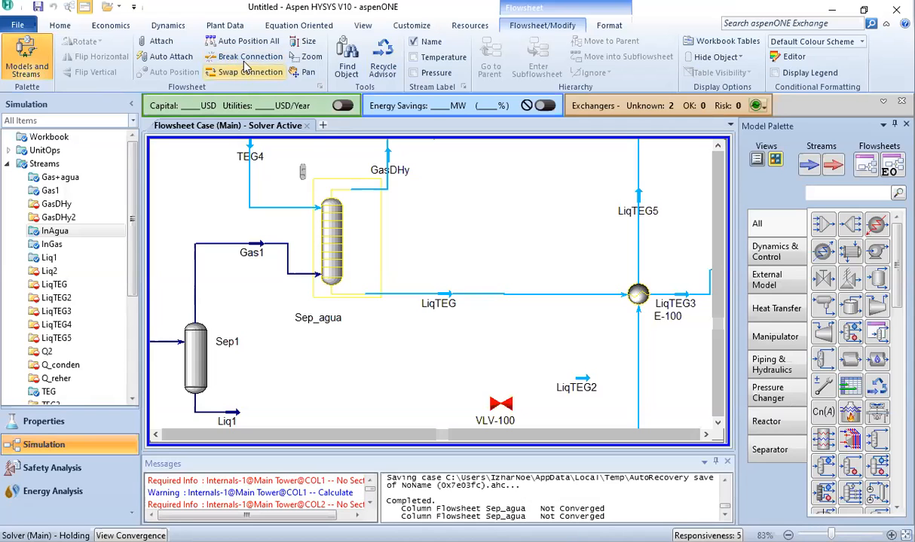
pyautogui.click(481, 294)
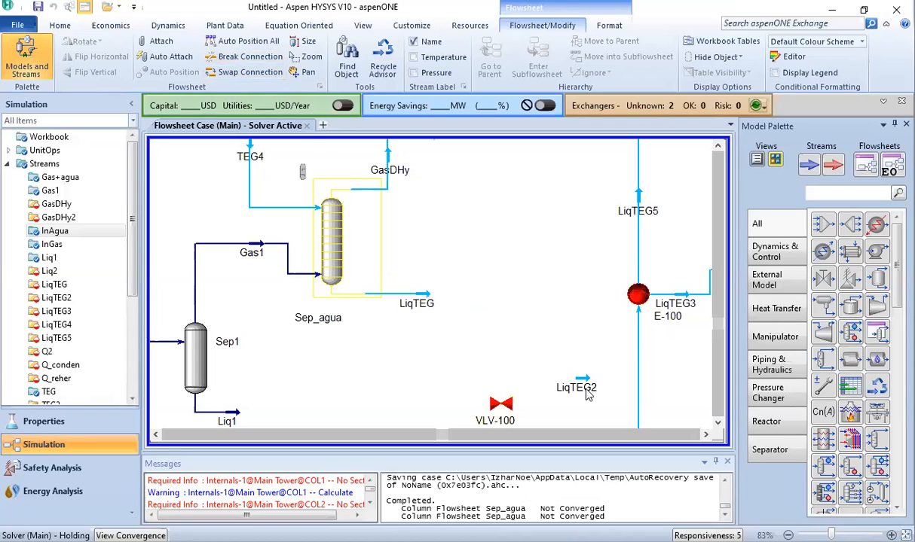
# Step: Move stream LiqTEG2 back onto the glycol line and connect it as the tube side inlet of E-100
pyautogui.moveTo(584, 390); pyautogui.dragTo(558, 298)
pyautogui.click(637, 294)
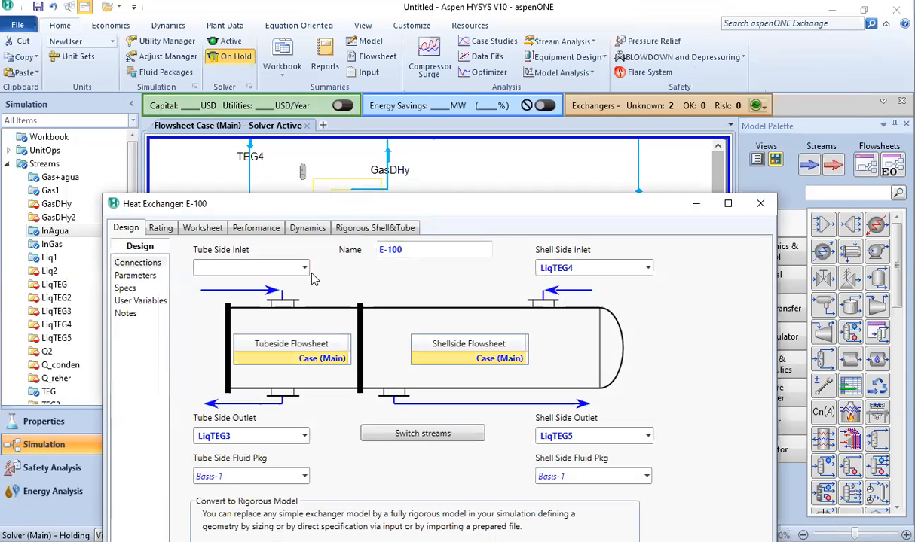
pyautogui.moveTo(267, 200); pyautogui.dragTo(235, 126)
pyautogui.click(260, 194)
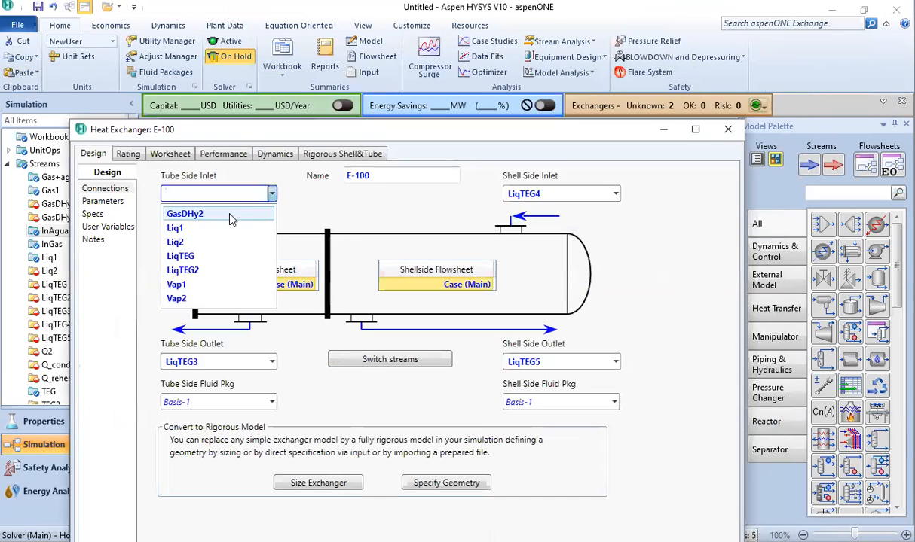
pyautogui.click(220, 270)
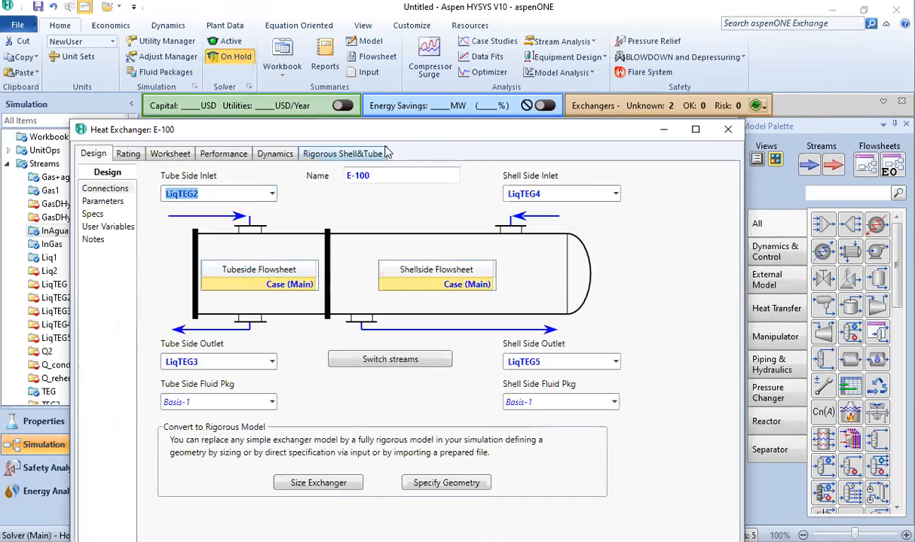
pyautogui.moveTo(394, 137); pyautogui.dragTo(423, 82)
pyautogui.click(755, 73)
# Step: Place valve VLV-100 between the two streams and connect LiqTEG as its inlet and LiqTEG2 as its outlet
pyautogui.moveTo(485, 301)
pyautogui.mouseDown()
pyautogui.moveTo(461, 285)
pyautogui.moveTo(490, 303)
pyautogui.mouseUp()
pyautogui.doubleClick(492, 303)
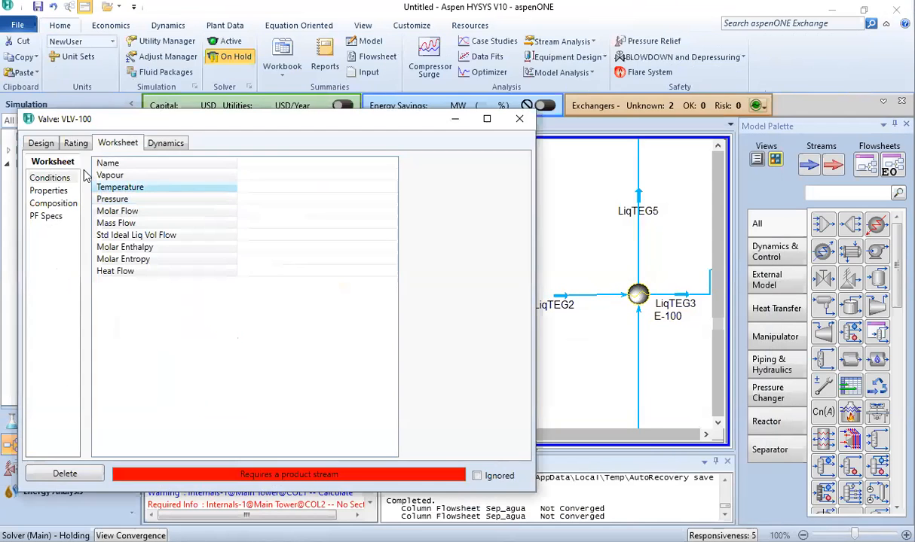
pyautogui.click(36, 144)
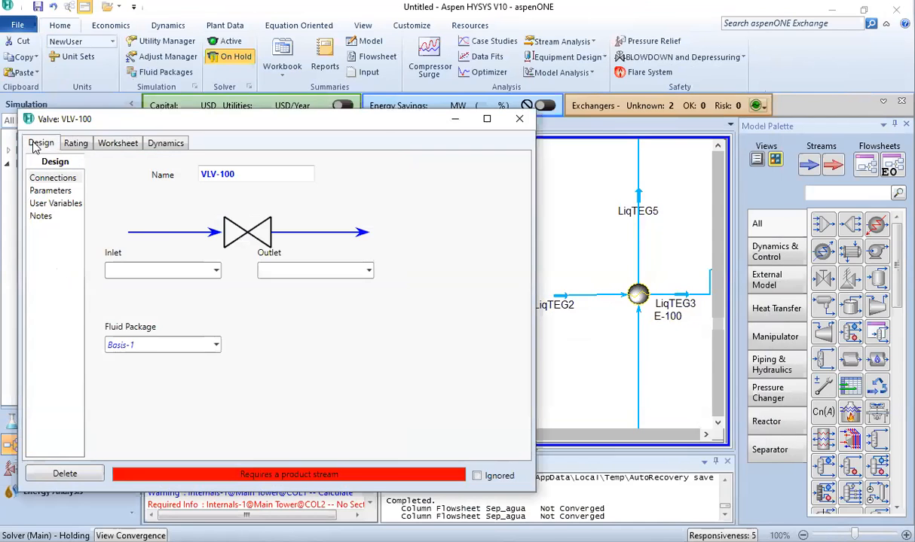
pyautogui.click(217, 274)
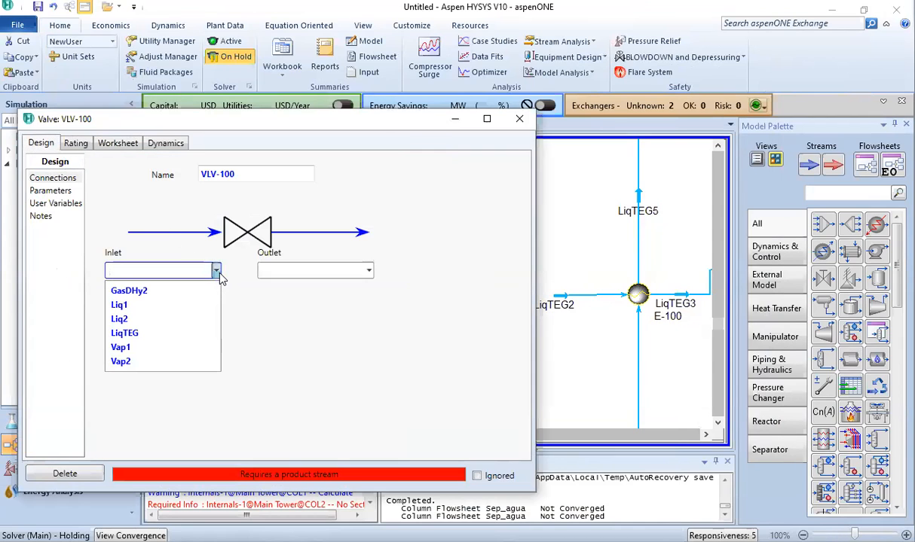
pyautogui.click(140, 333)
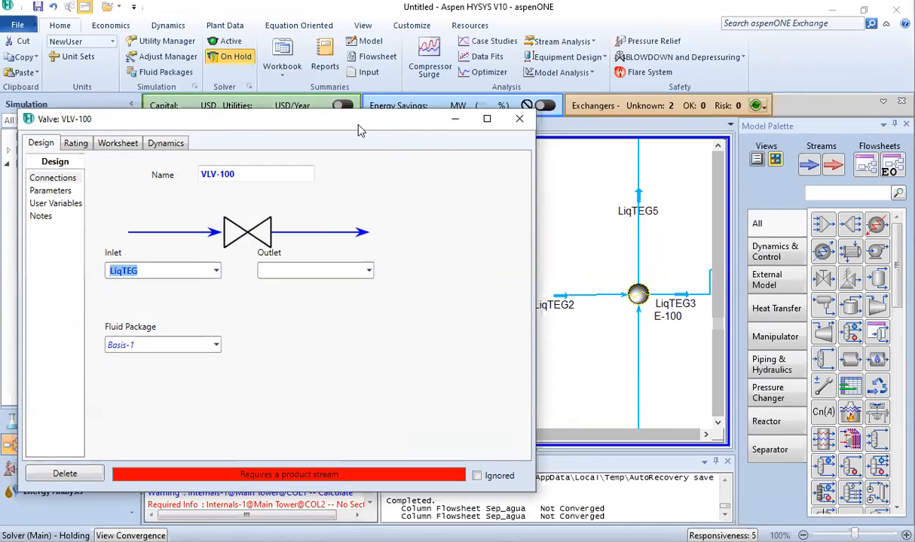
pyautogui.moveTo(360, 130); pyautogui.dragTo(389, 83)
pyautogui.click(398, 224)
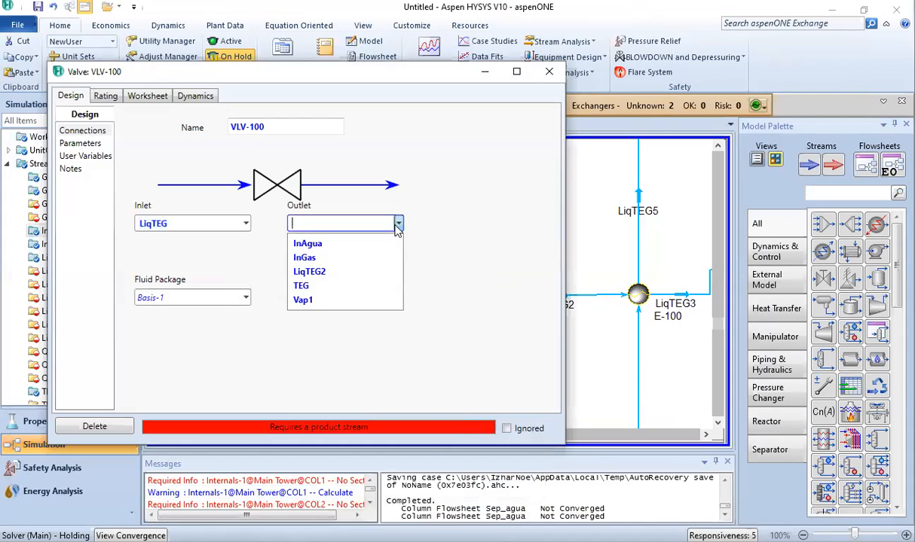
pyautogui.click(308, 272)
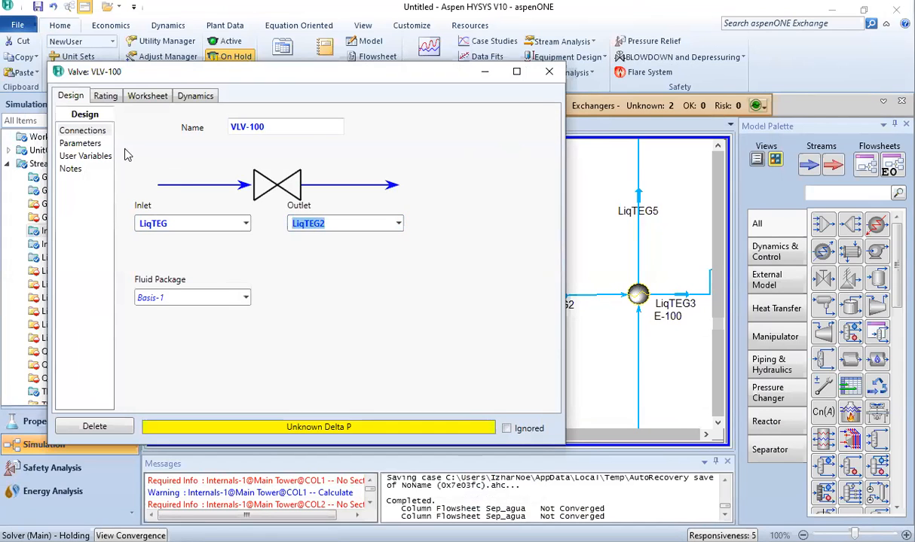
# Step: Try the option to use sizing methods to calculate Delta P for valve VLV-100, switching it back off
pyautogui.click(80, 143)
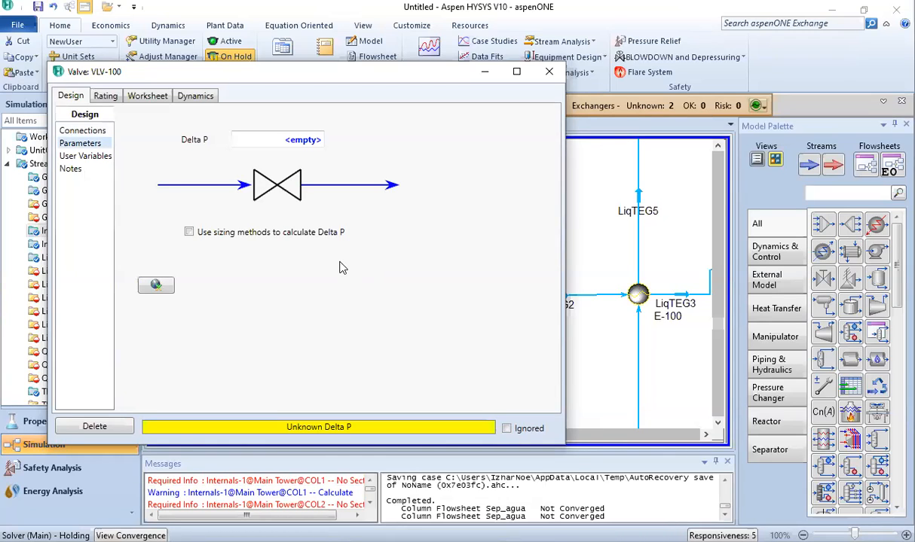
pyautogui.click(188, 232)
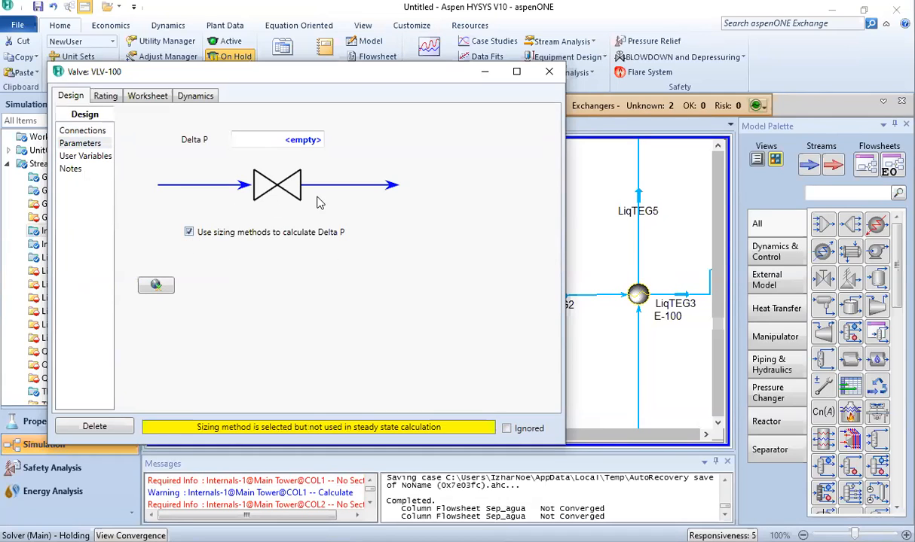
pyautogui.click(188, 232)
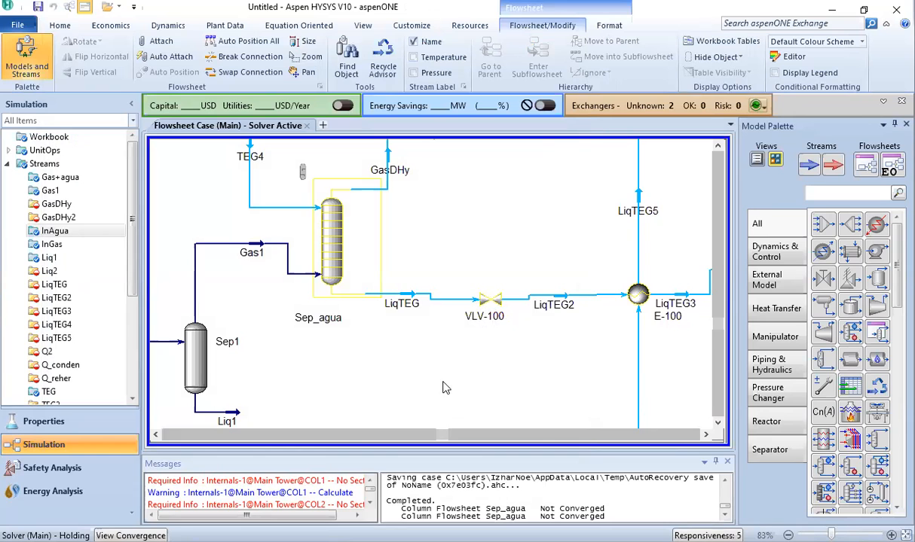
# Step: Save the simulation case as deshydration_gas in the ejemplos folder
pyautogui.scroll(-4, 444, 387)
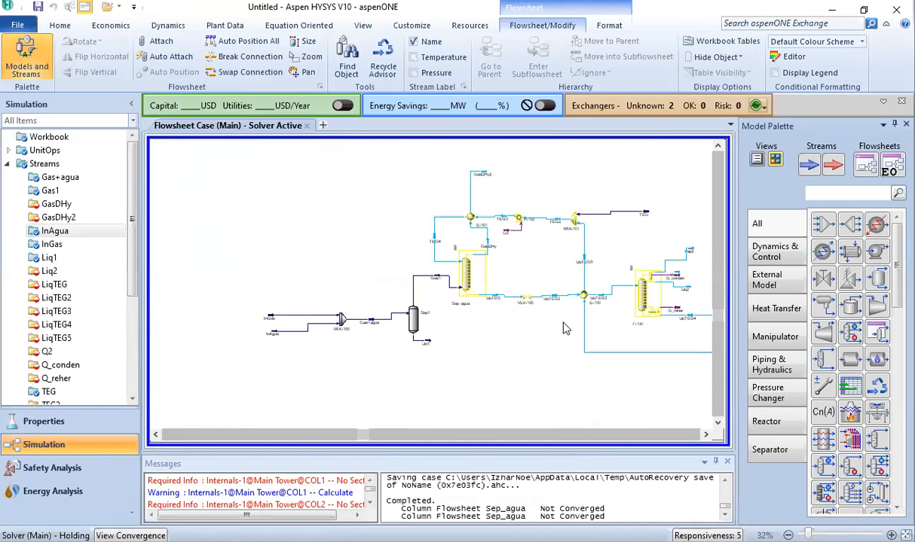
pyautogui.click(704, 436)
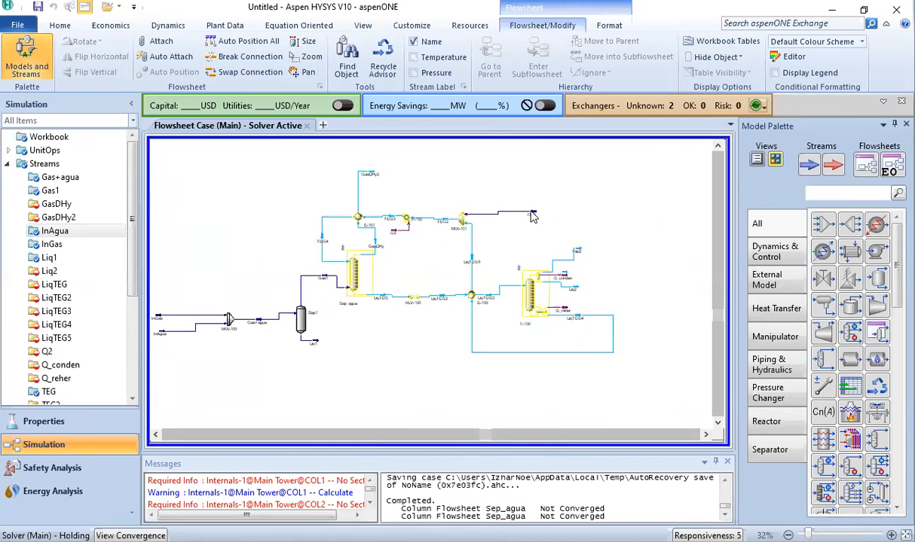
pyautogui.moveTo(534, 216)
pyautogui.moveTo(463, 226)
pyautogui.click(17, 25)
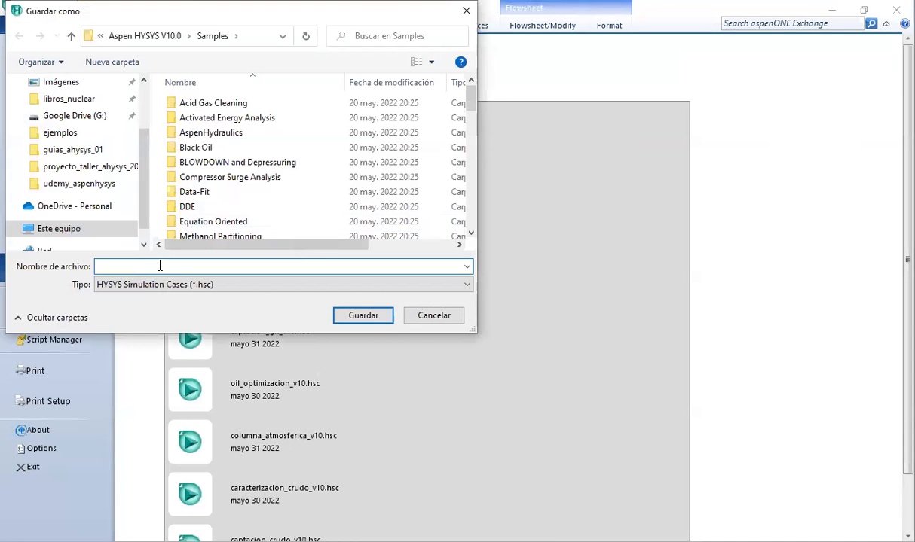
pyautogui.write('deshydration_gas')
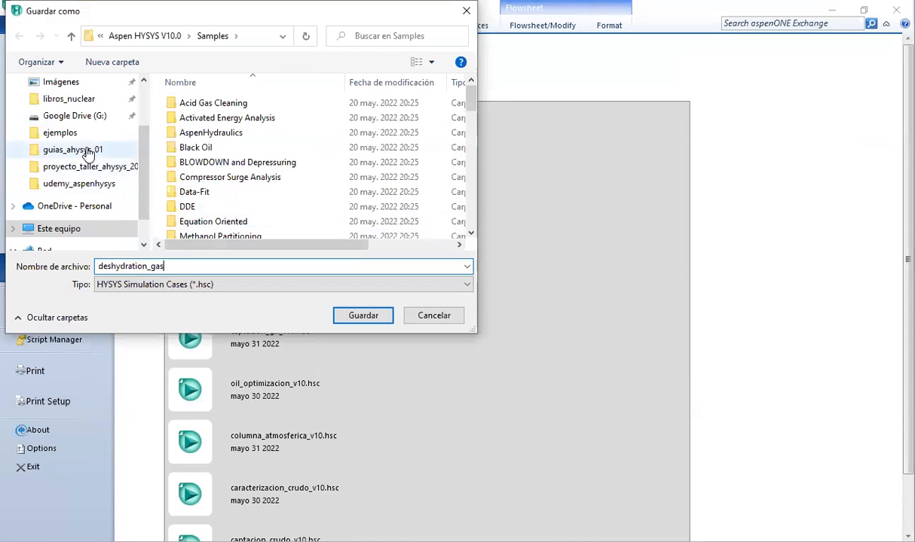
pyautogui.click(59, 133)
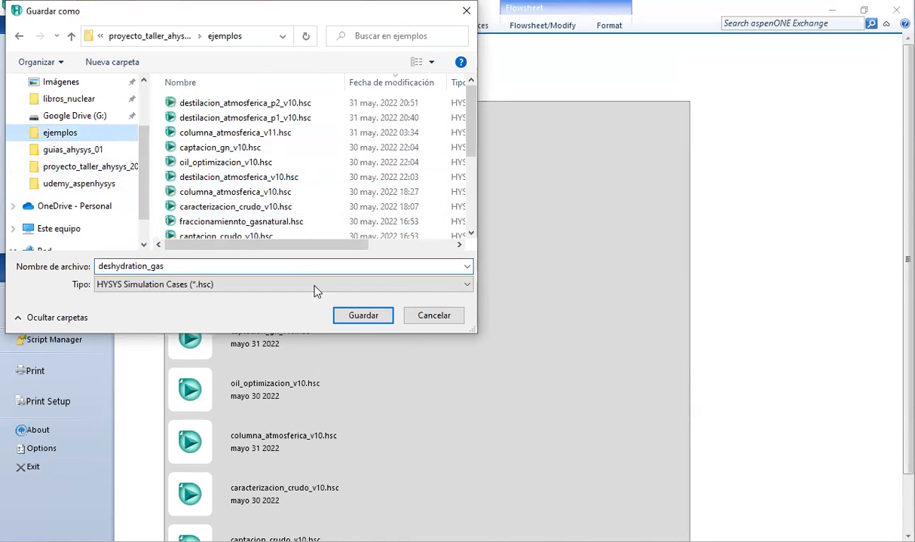
pyautogui.click(358, 317)
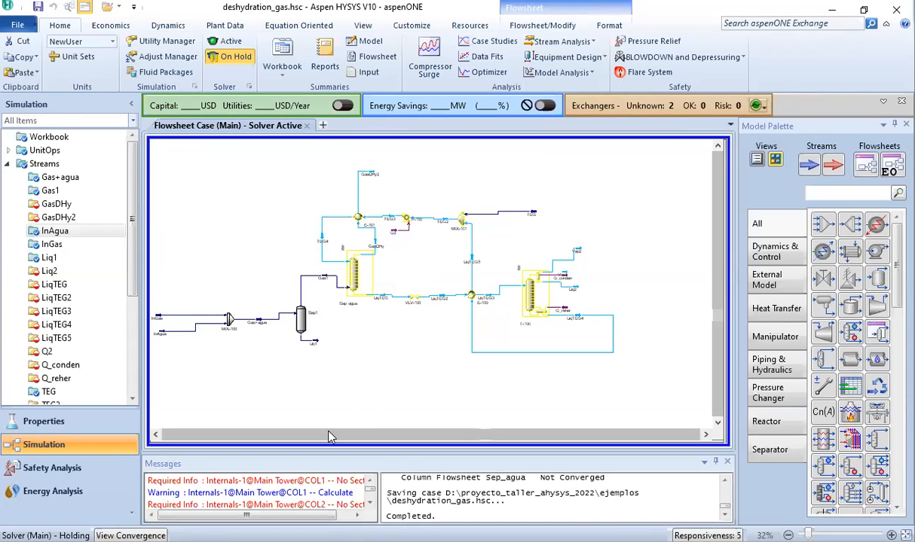
# Step: Review the whole dehydration flowsheet from the feed streams at MIX-100 to the regeneration column T-100
pyautogui.moveTo(336, 433); pyautogui.dragTo(302, 439)
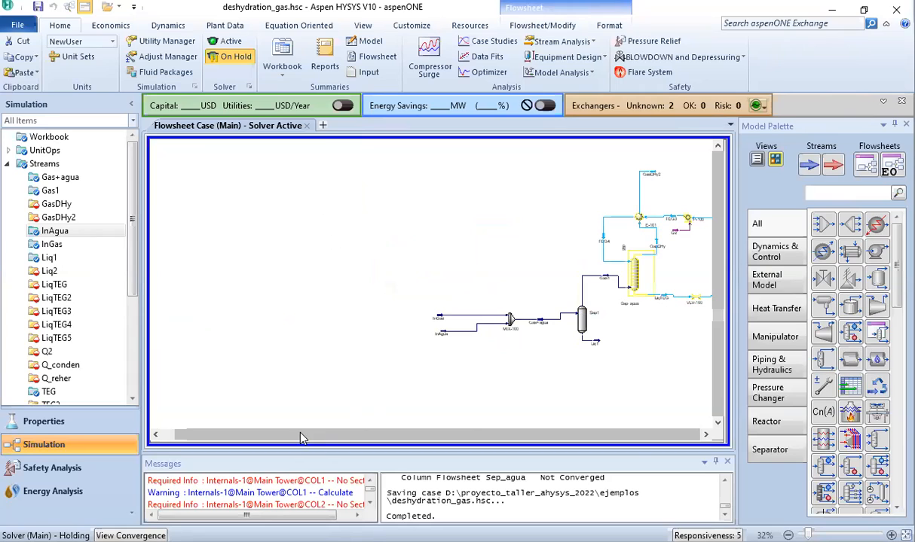
pyautogui.click(707, 434)
pyautogui.click(707, 435)
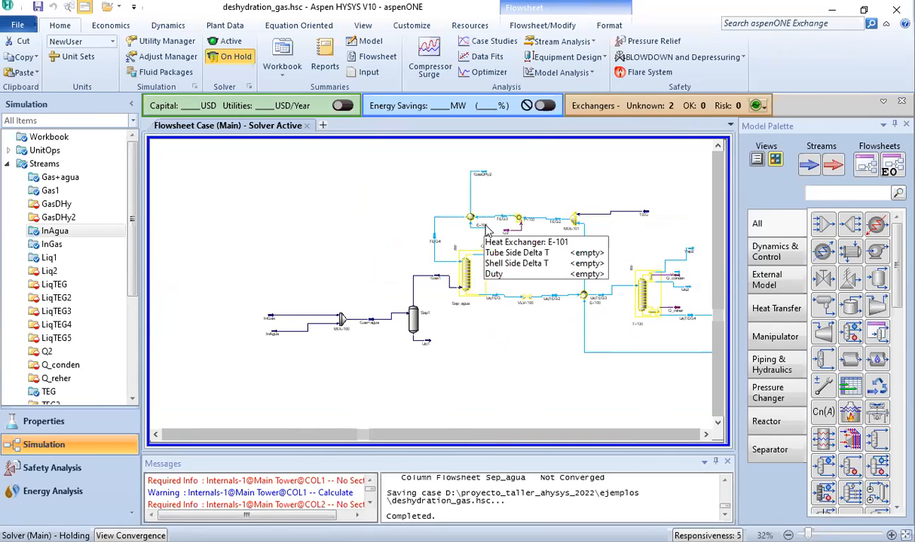
pyautogui.click(527, 304)
pyautogui.click(529, 356)
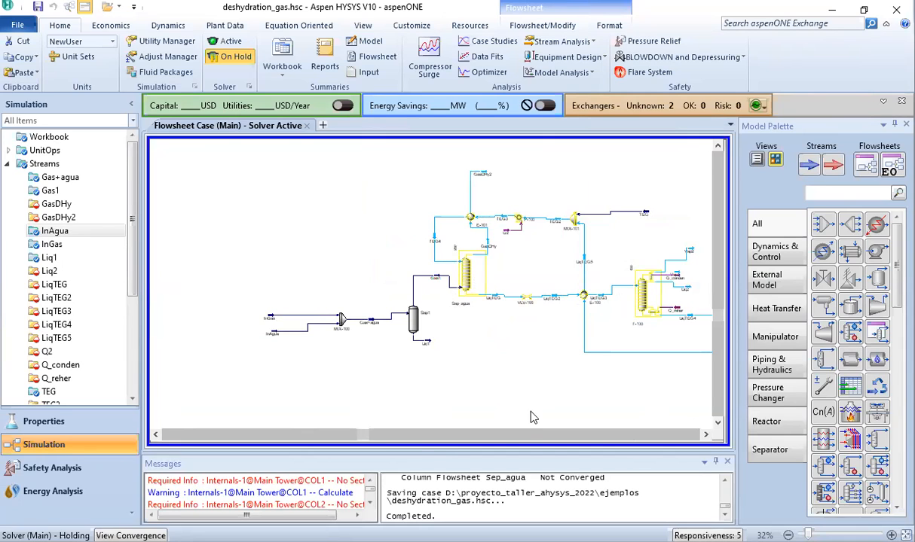
pyautogui.click(706, 437)
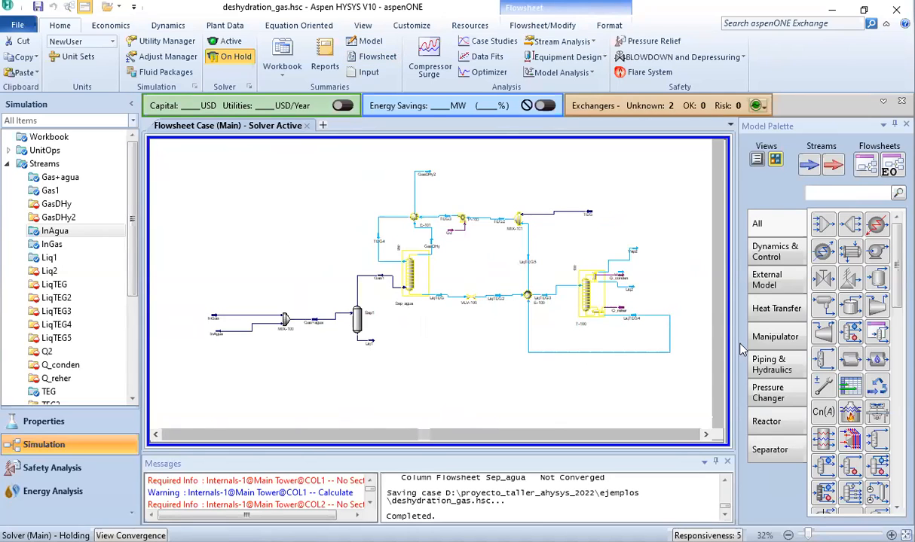
pyautogui.click(705, 435)
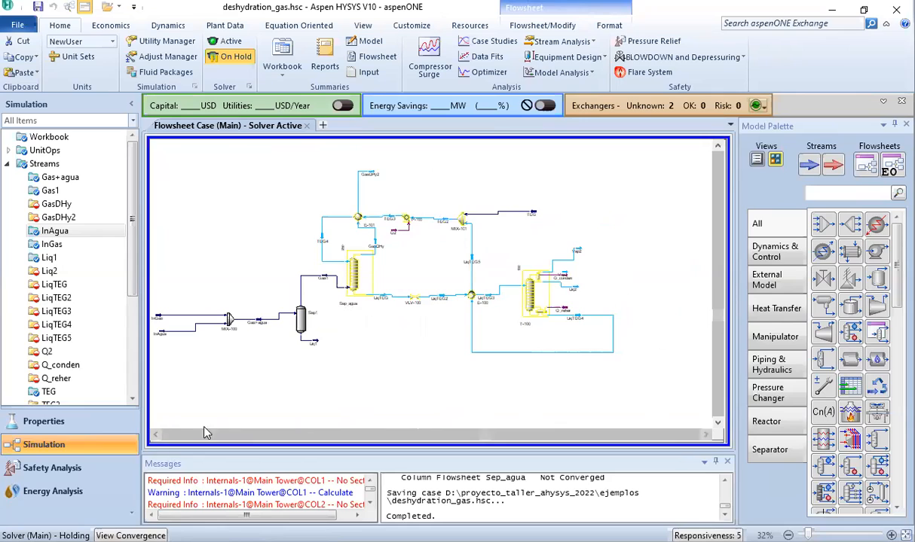
pyautogui.click(155, 435)
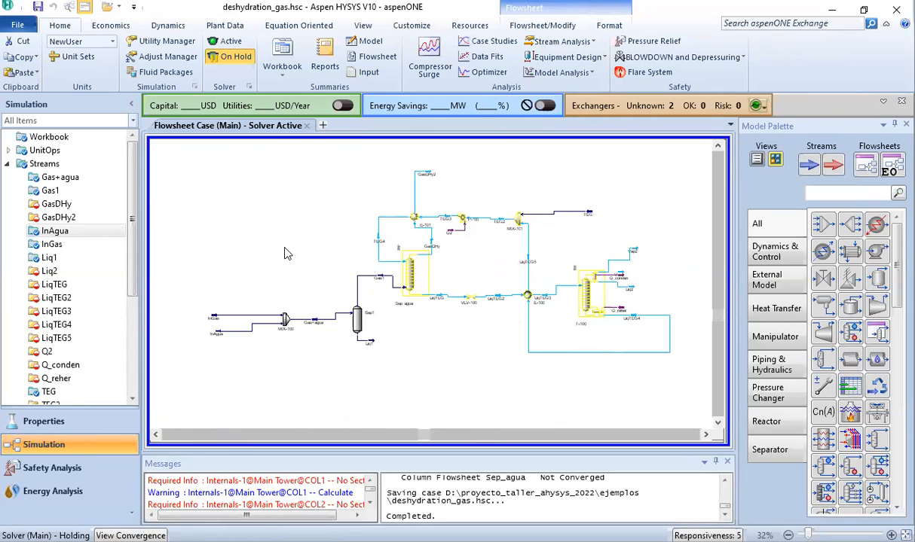
# Step: Create a new blank simulation case
pyautogui.click(9, 27)
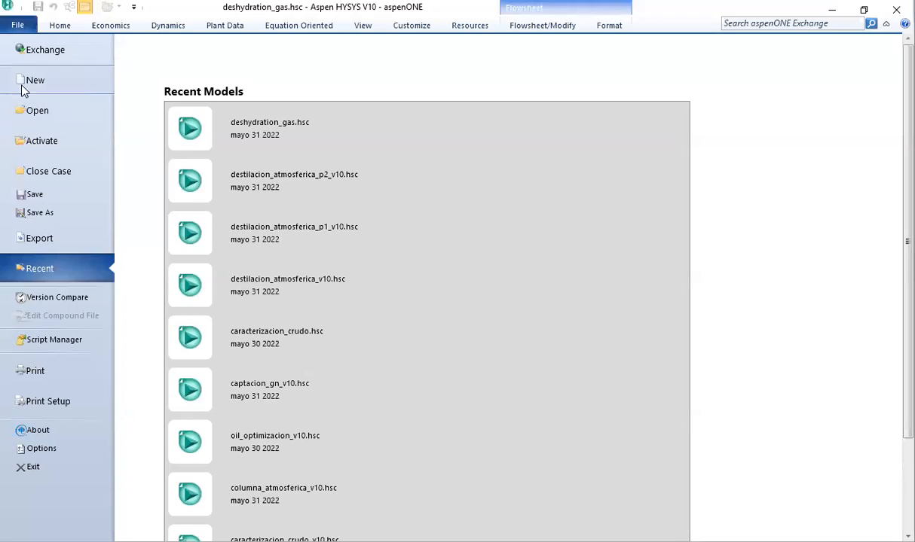
pyautogui.click(29, 80)
pyautogui.click(187, 66)
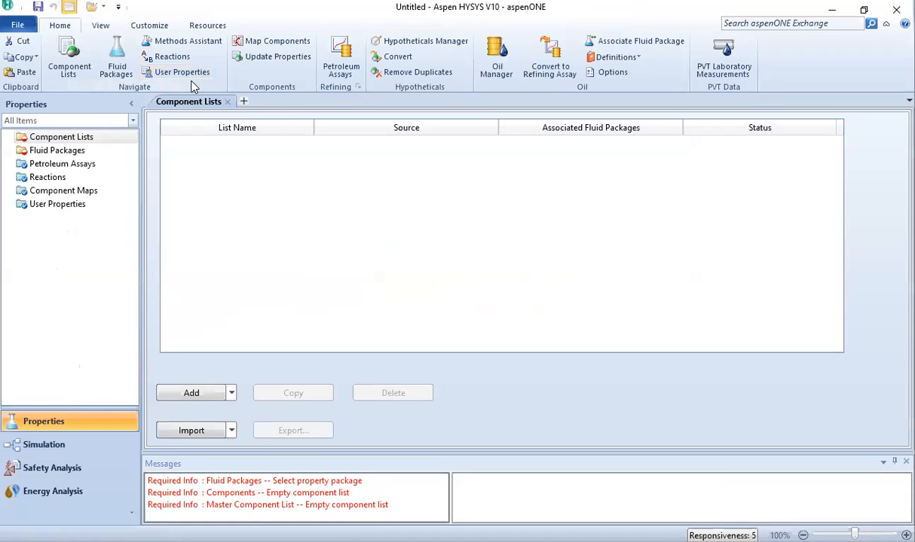
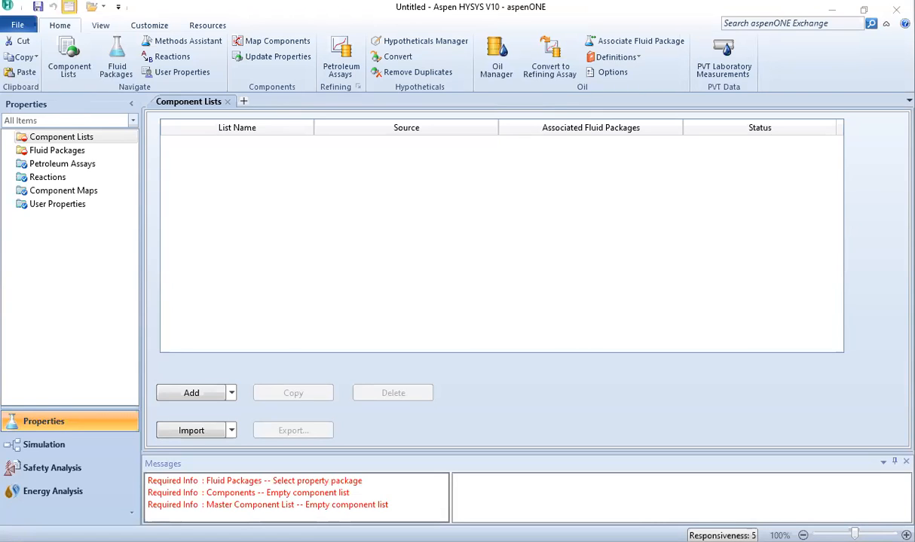
# Step: Try to enter the Simulation environment of the new case without a component list or fluid package
pyautogui.click(42, 444)
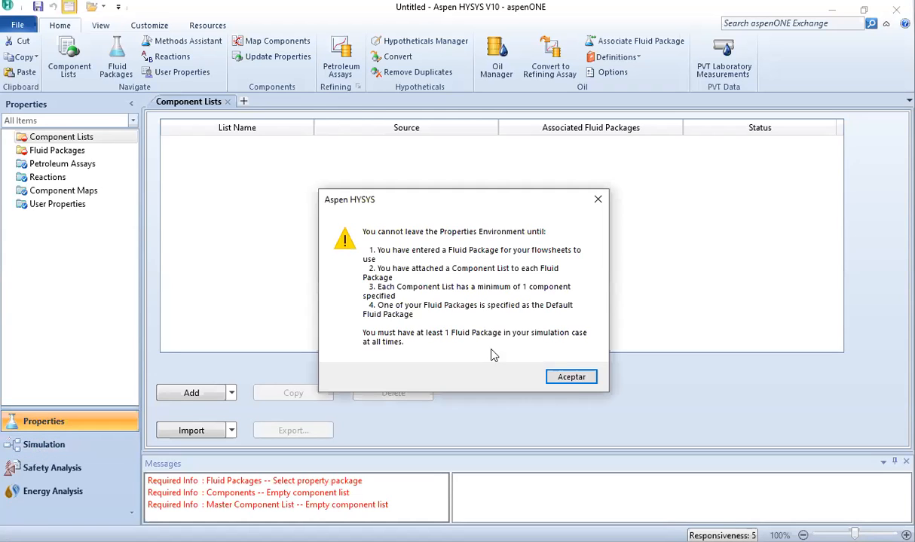
pyautogui.click(571, 384)
pyautogui.click(45, 445)
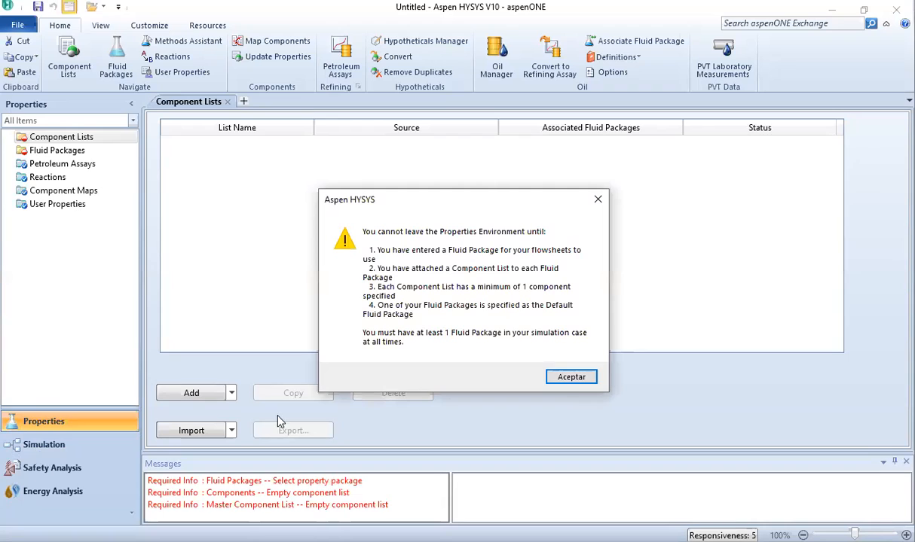
pyautogui.click(573, 381)
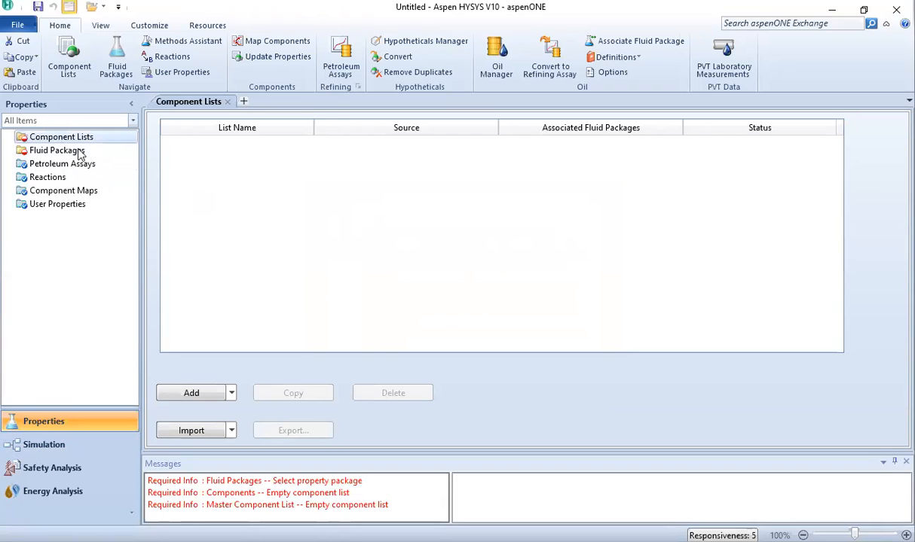
# Step: Create a component list from the HYSYS databank and add Methane to it
pyautogui.click(232, 393)
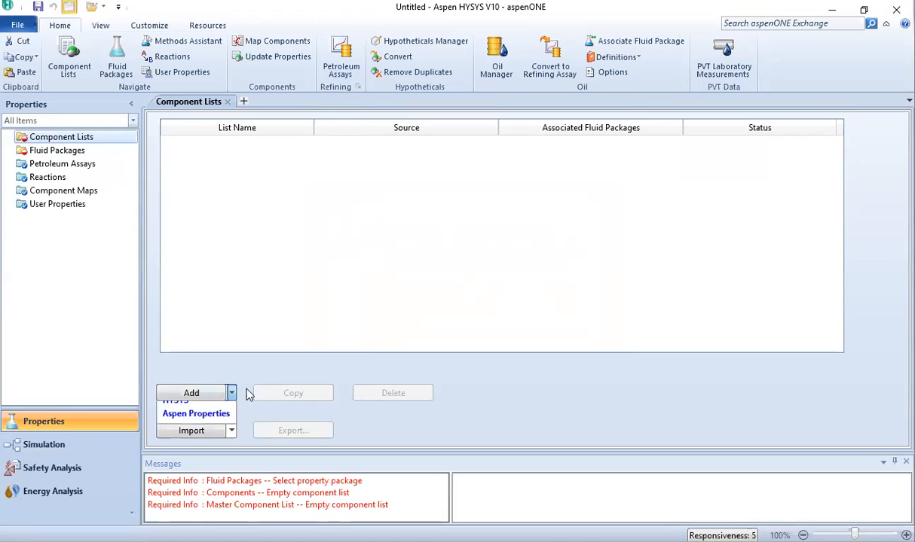
pyautogui.click(197, 398)
pyautogui.click(192, 393)
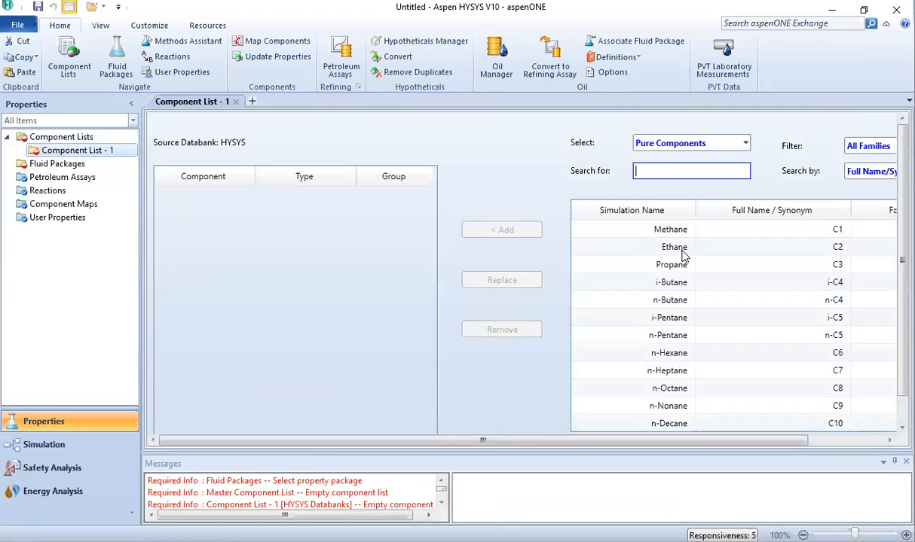
pyautogui.click(509, 230)
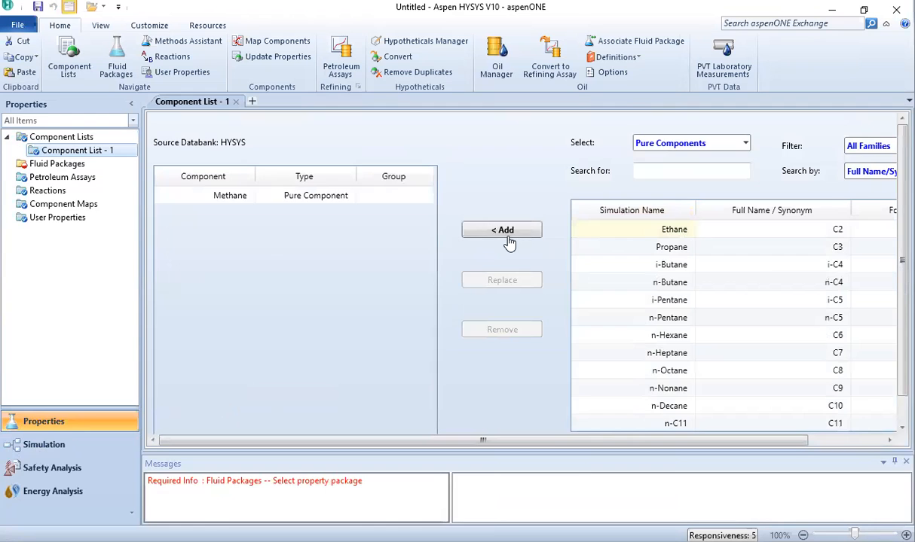
# Step: Add a HYSYS fluid package with the Peng-Robinson property package and enter the Simulation environment
pyautogui.click(43, 443)
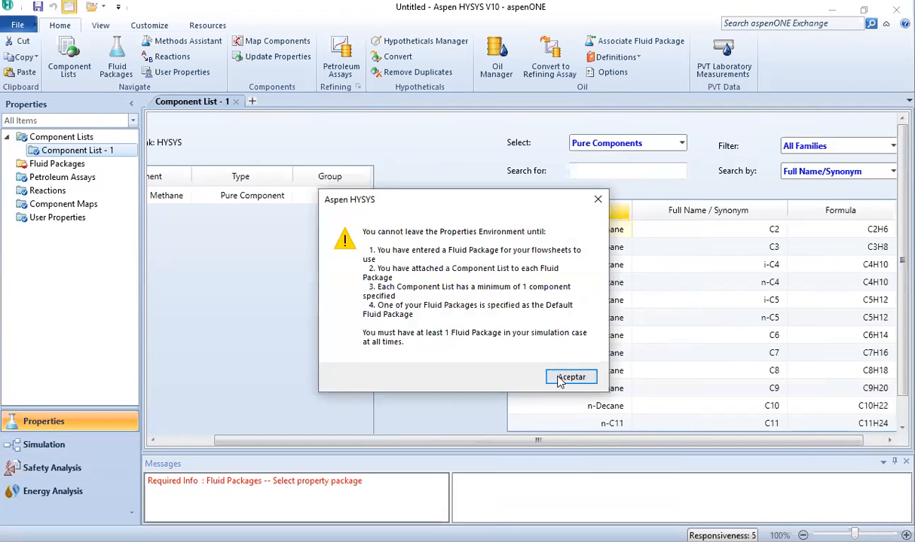
pyautogui.click(570, 378)
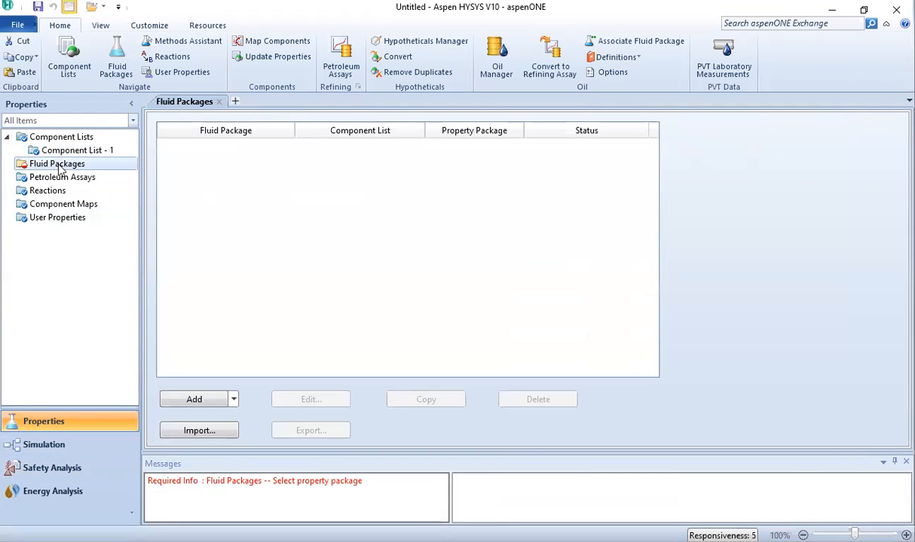
pyautogui.click(195, 398)
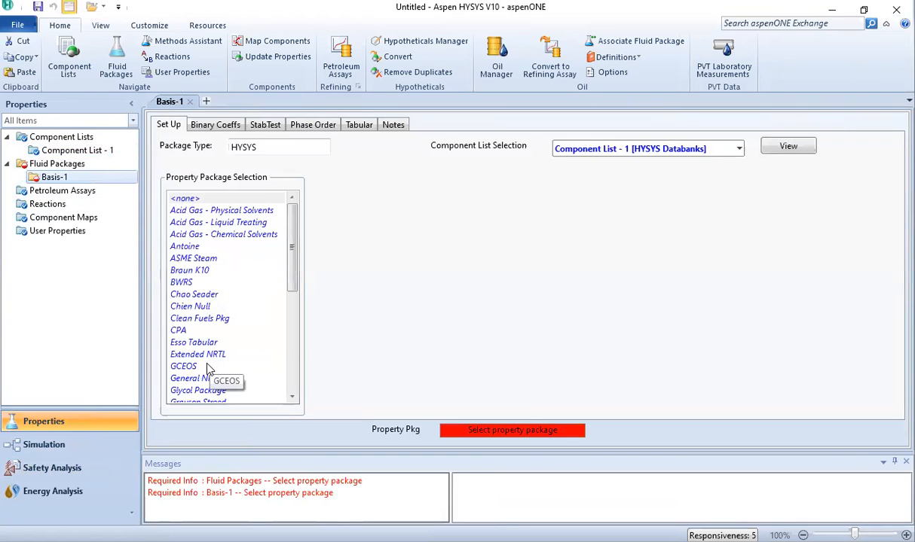
pyautogui.scroll(-10, 209, 367)
pyautogui.click(192, 259)
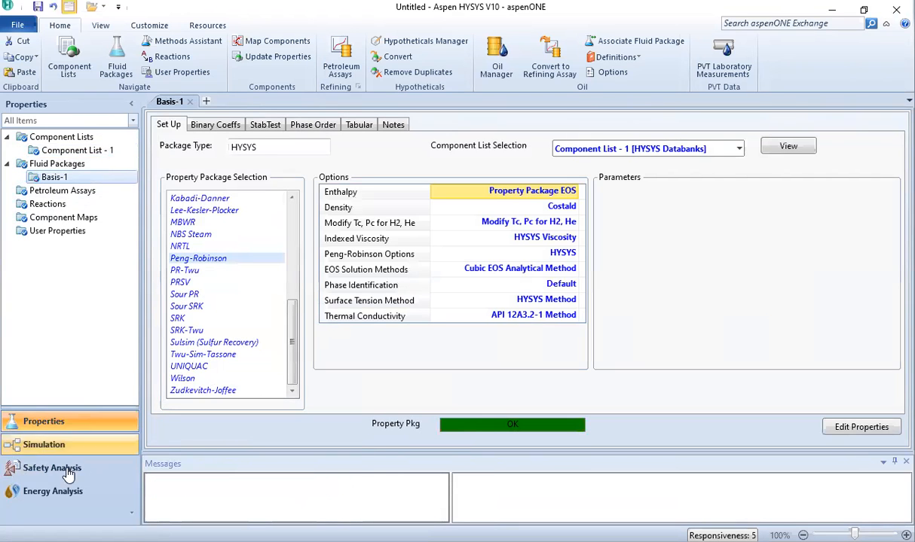
pyautogui.click(44, 445)
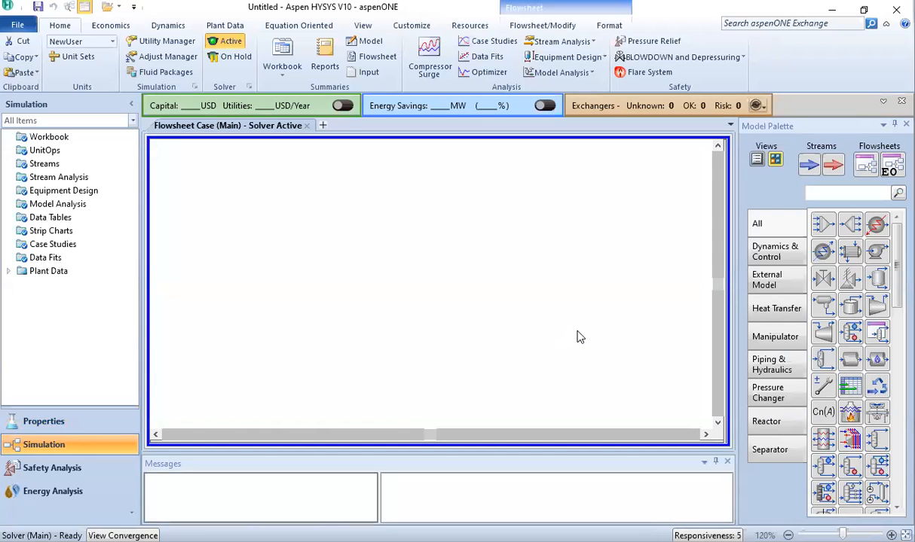
# Step: Place a continuously stirred tank reactor and a plug flow reactor side by side in the upper part of the flowsheet
pyautogui.click(760, 421)
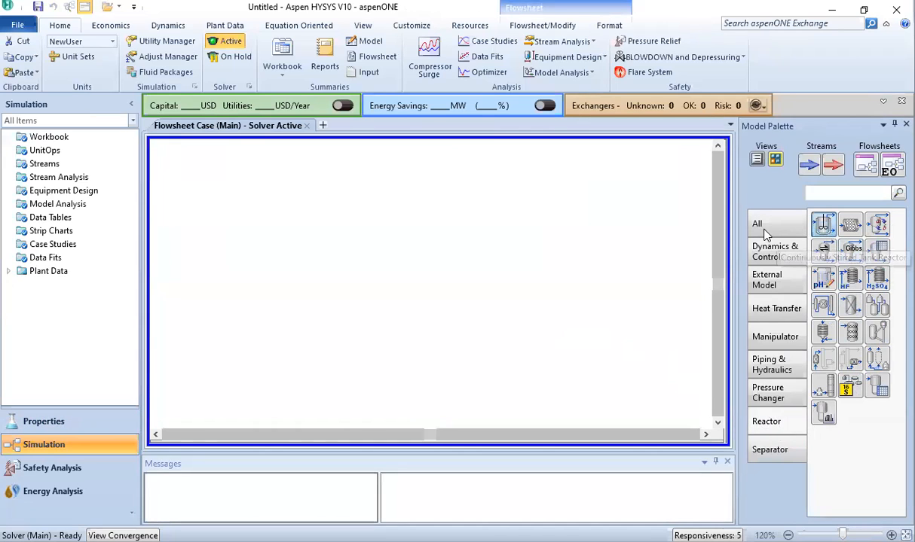
pyautogui.click(823, 229)
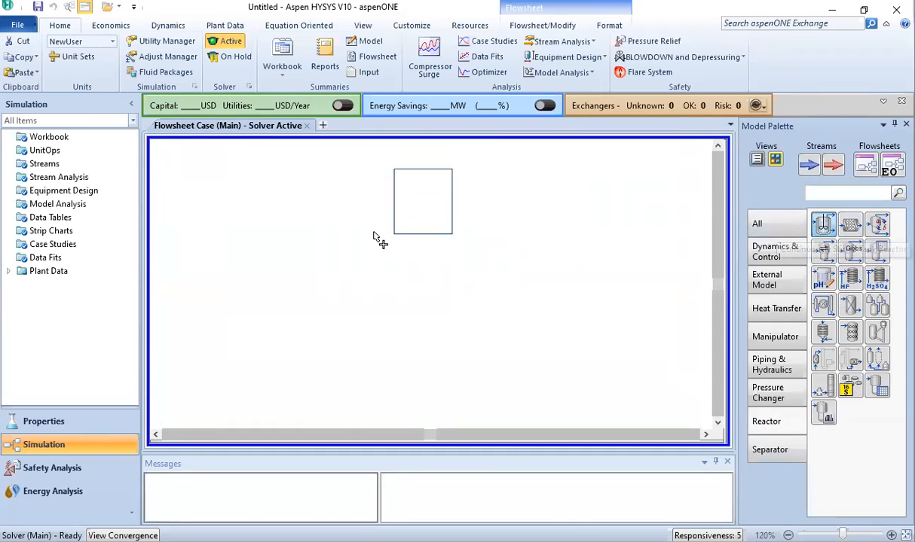
pyautogui.click(226, 268)
pyautogui.click(427, 215)
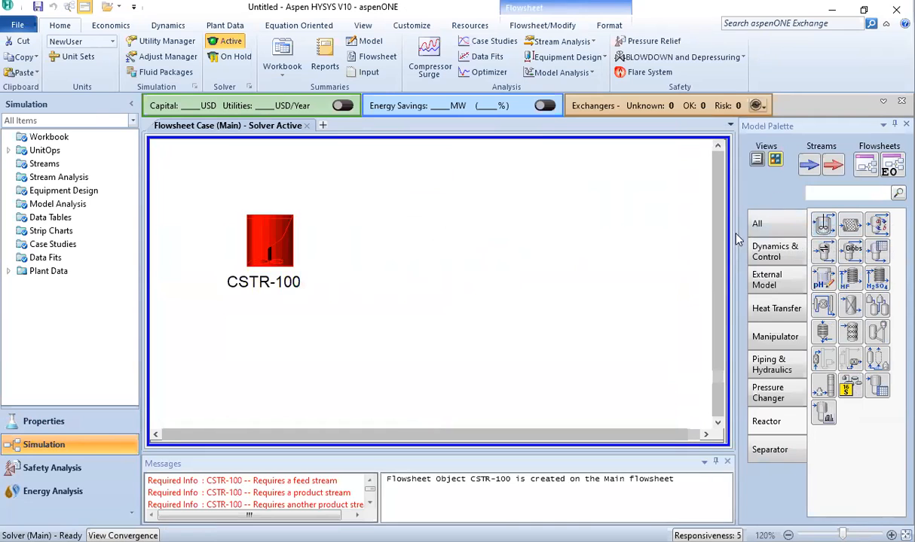
pyautogui.click(851, 230)
pyautogui.click(352, 256)
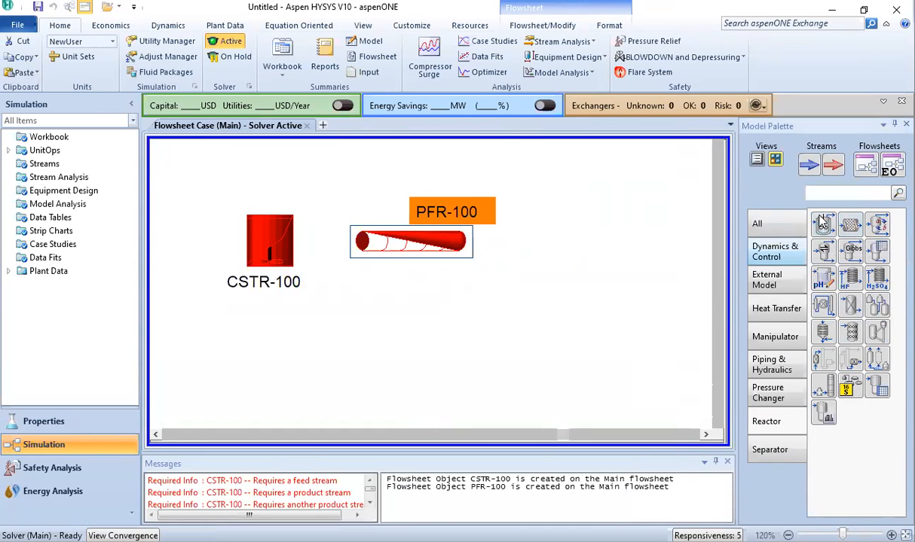
# Step: Place a conversion reactor beside the plug flow reactor and an equilibrium reactor below the stirred tank reactor
pyautogui.click(877, 224)
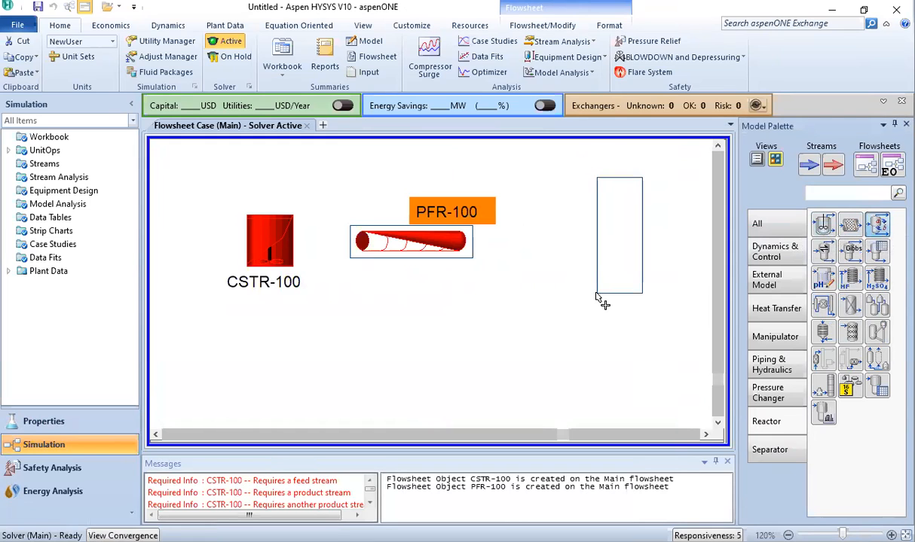
pyautogui.click(597, 296)
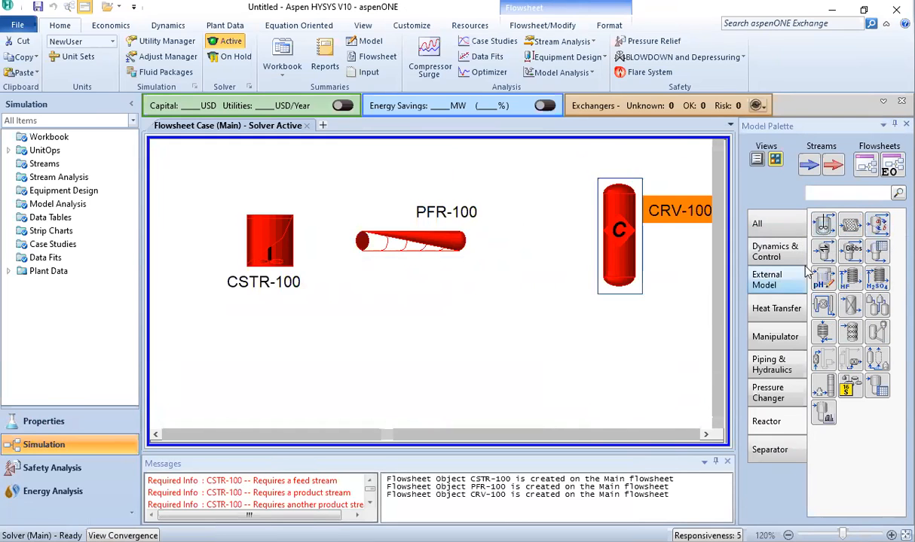
pyautogui.click(294, 377)
pyautogui.click(827, 273)
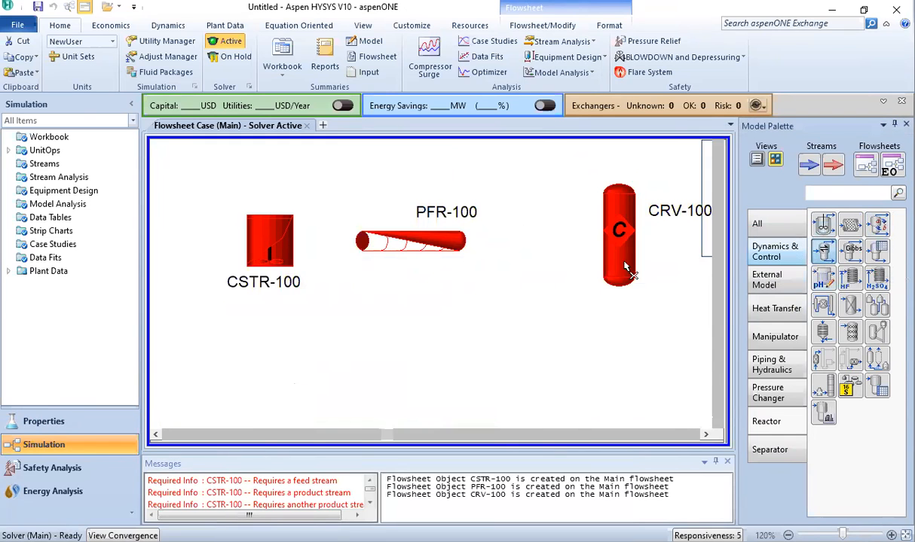
pyautogui.click(316, 393)
pyautogui.moveTo(369, 341); pyautogui.dragTo(338, 390)
# Step: Place a Gibbs reactor and a yield shift reactor in the lower row, beside the equilibrium reactor
pyautogui.click(853, 250)
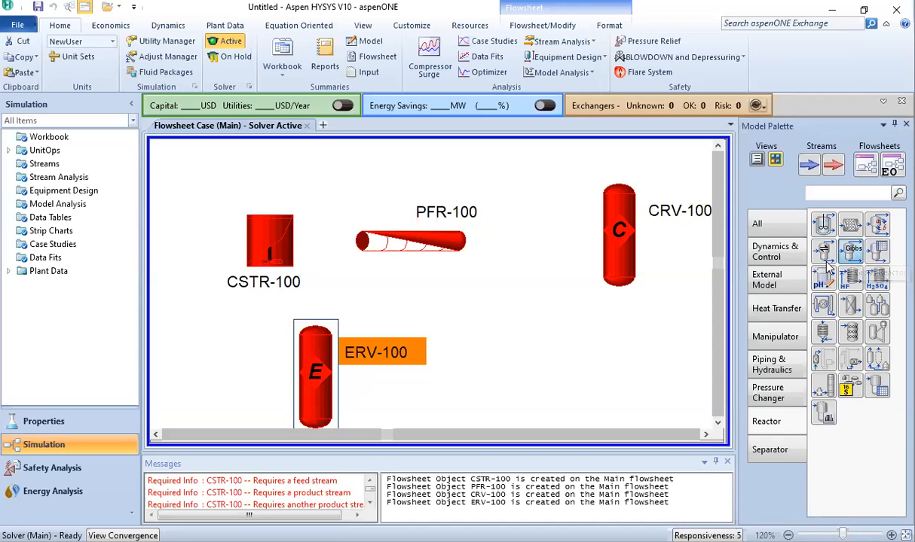
pyautogui.click(531, 428)
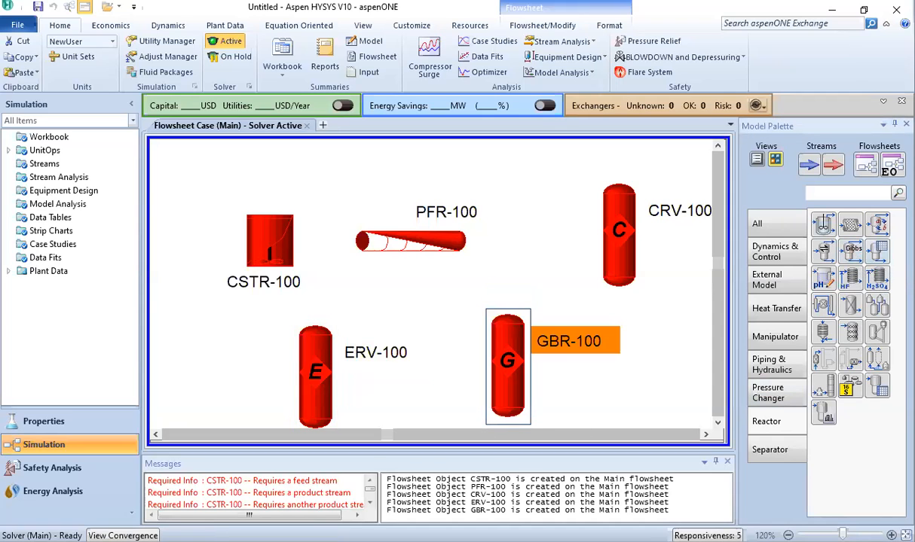
pyautogui.click(876, 257)
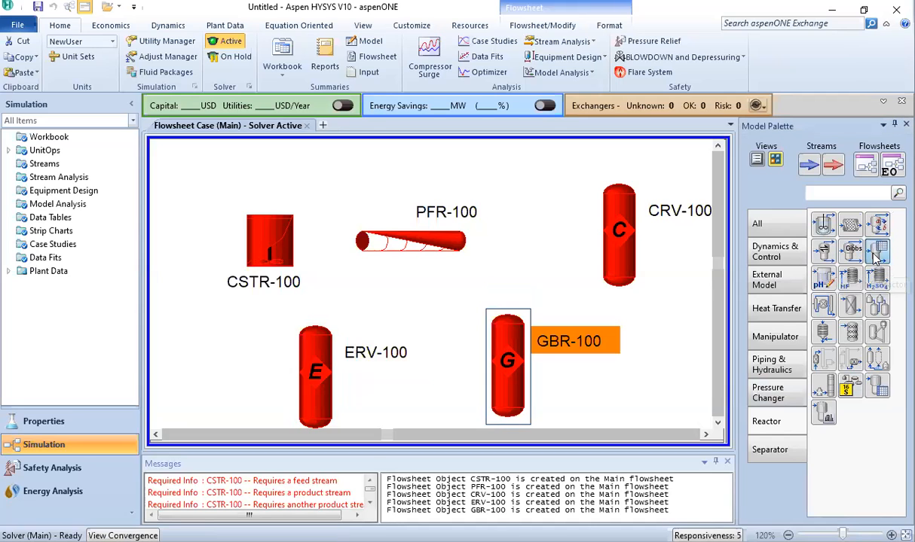
pyautogui.click(653, 427)
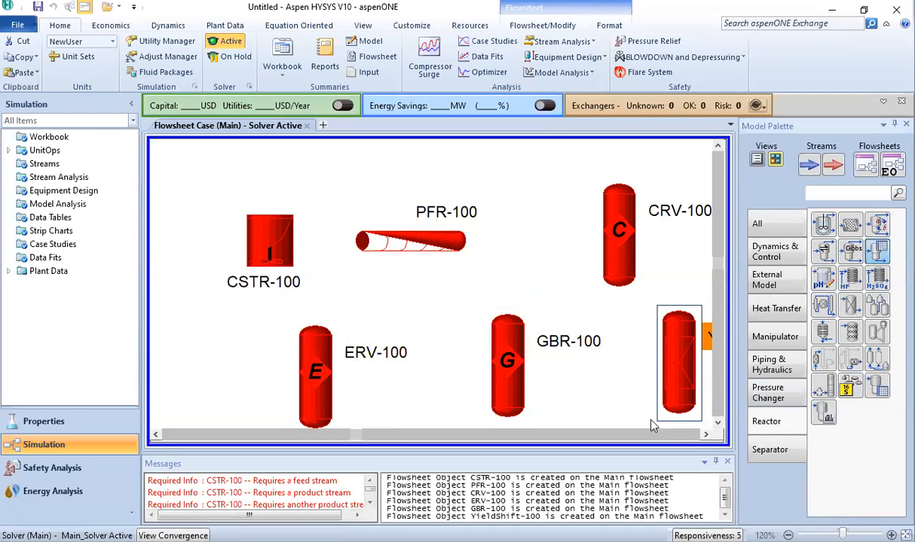
# Step: Look over the six reactor types on the flowsheet, including the stirred tank, plug flow and conversion reactors
pyautogui.scroll(-1, 705, 437)
pyautogui.click(705, 436)
pyautogui.click(705, 436)
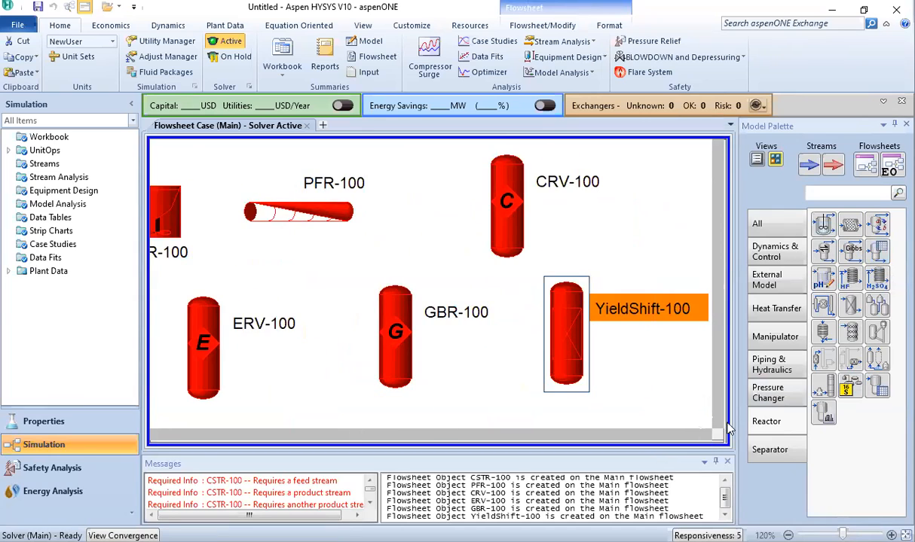
pyautogui.click(155, 436)
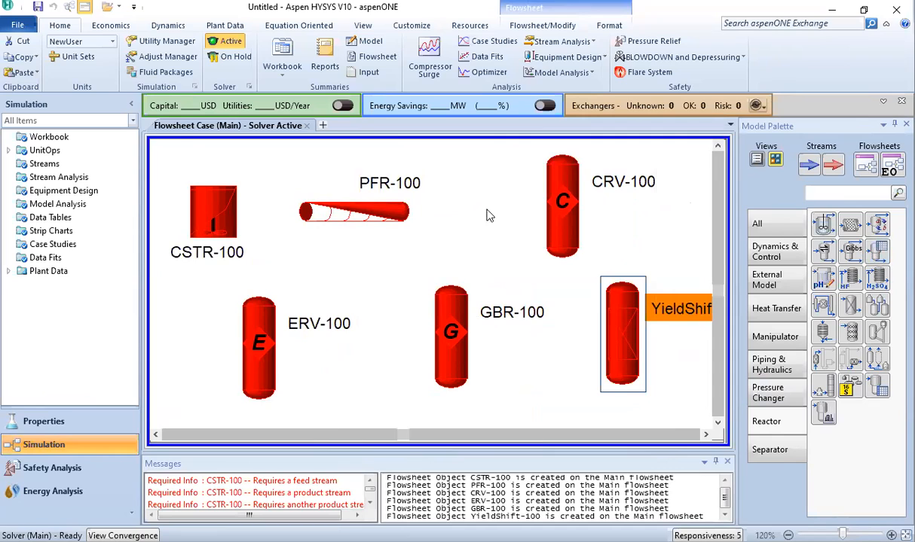
pyautogui.click(199, 236)
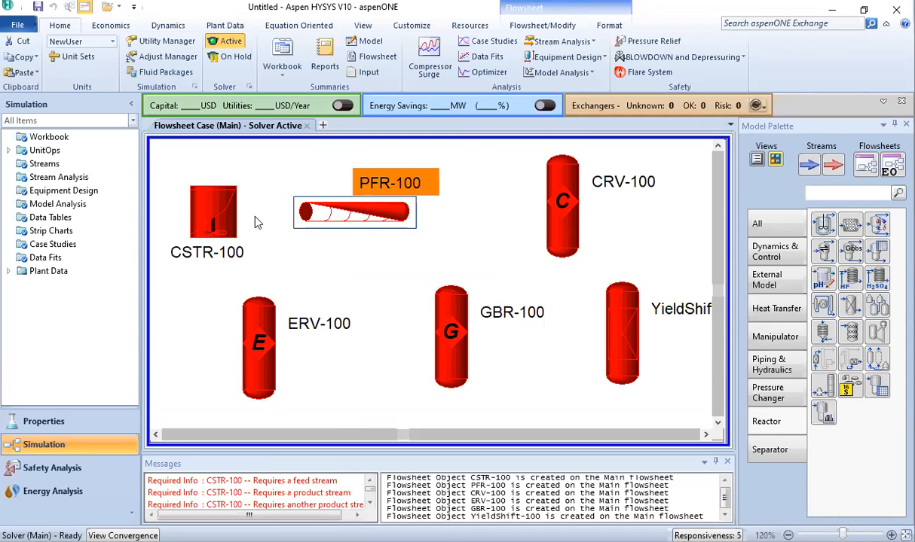
pyautogui.click(488, 237)
pyautogui.click(557, 211)
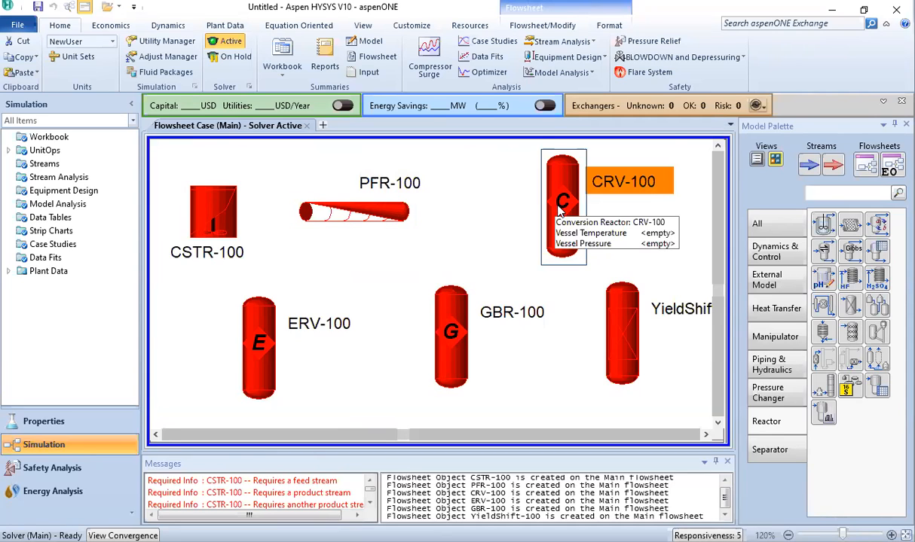